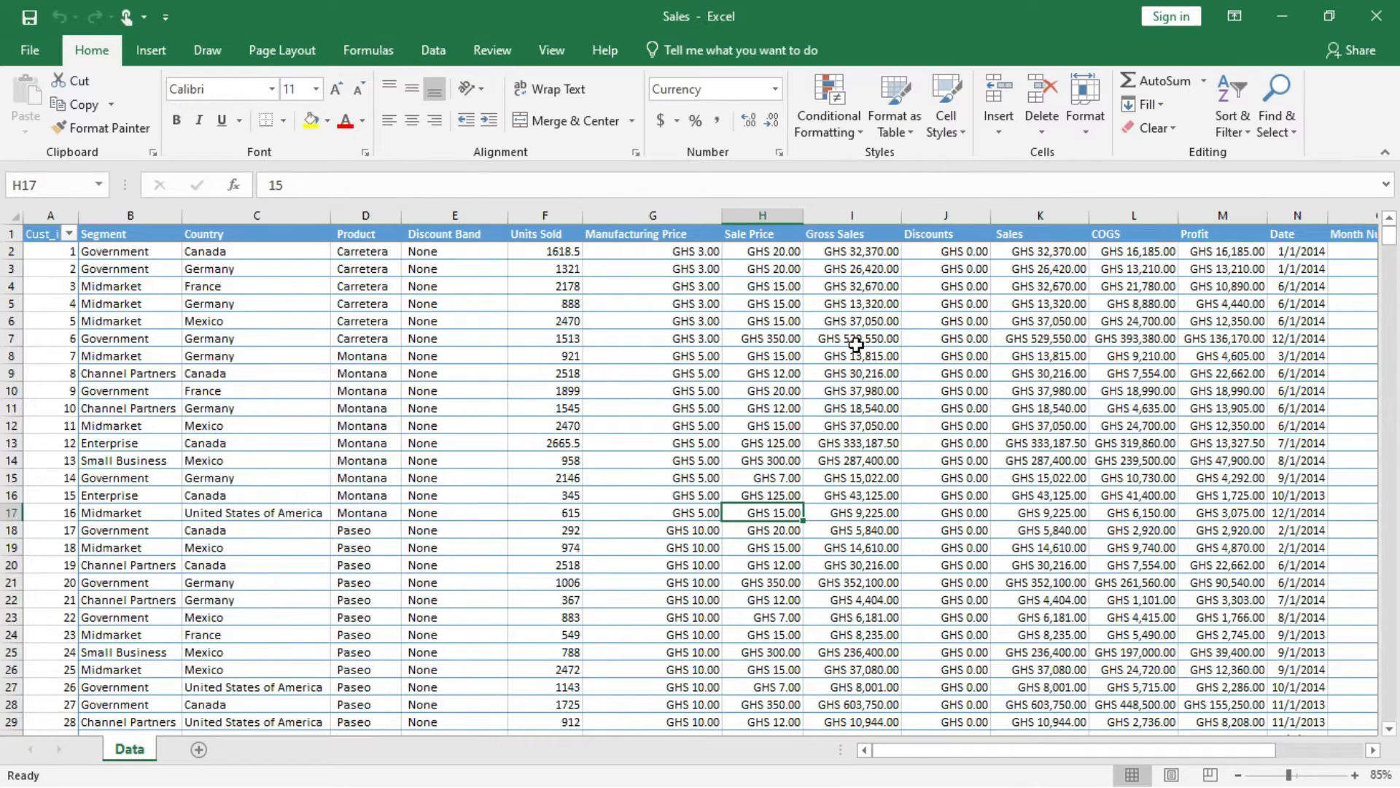
pyautogui.hscroll(3, 856, 345)
pyautogui.hscroll(-3, 857, 344)
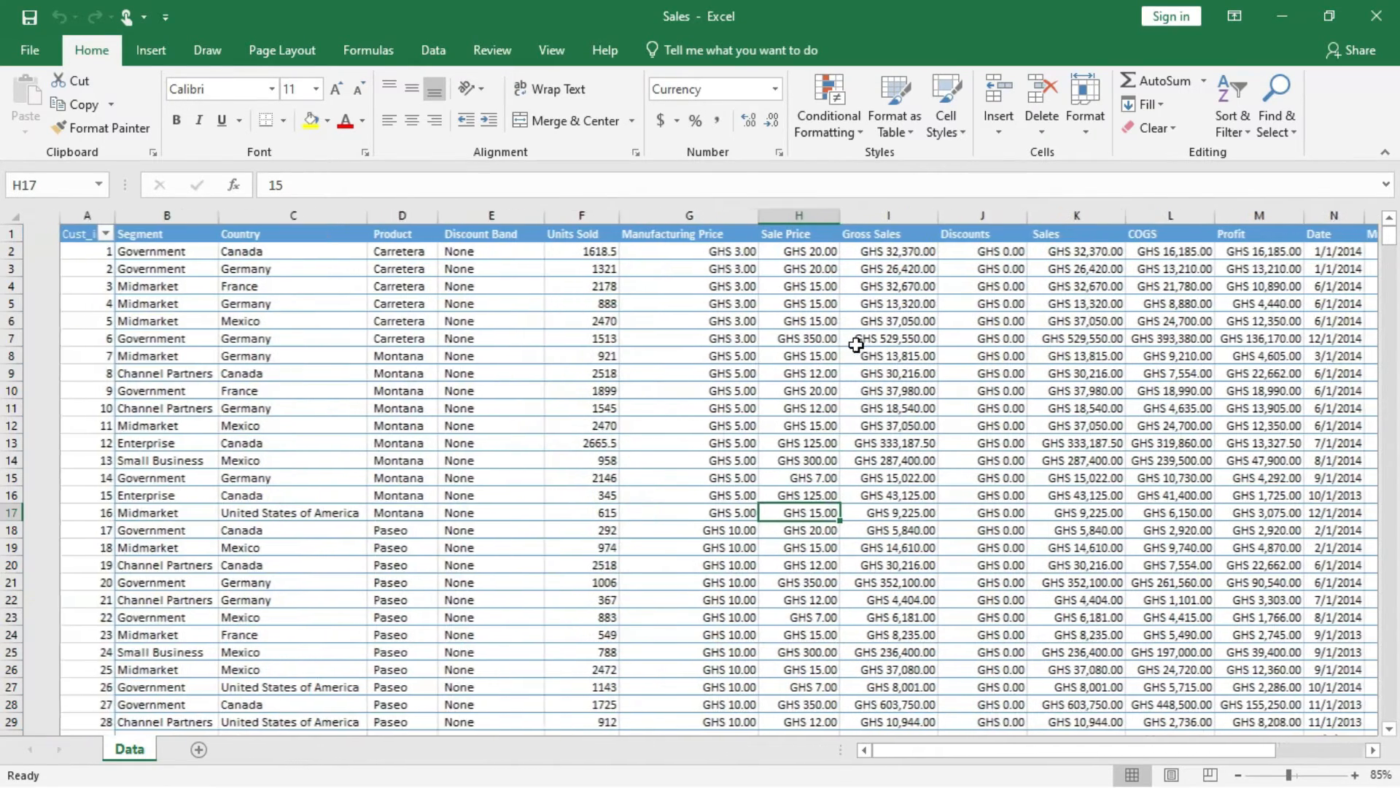
pyautogui.hscroll(1, 856, 345)
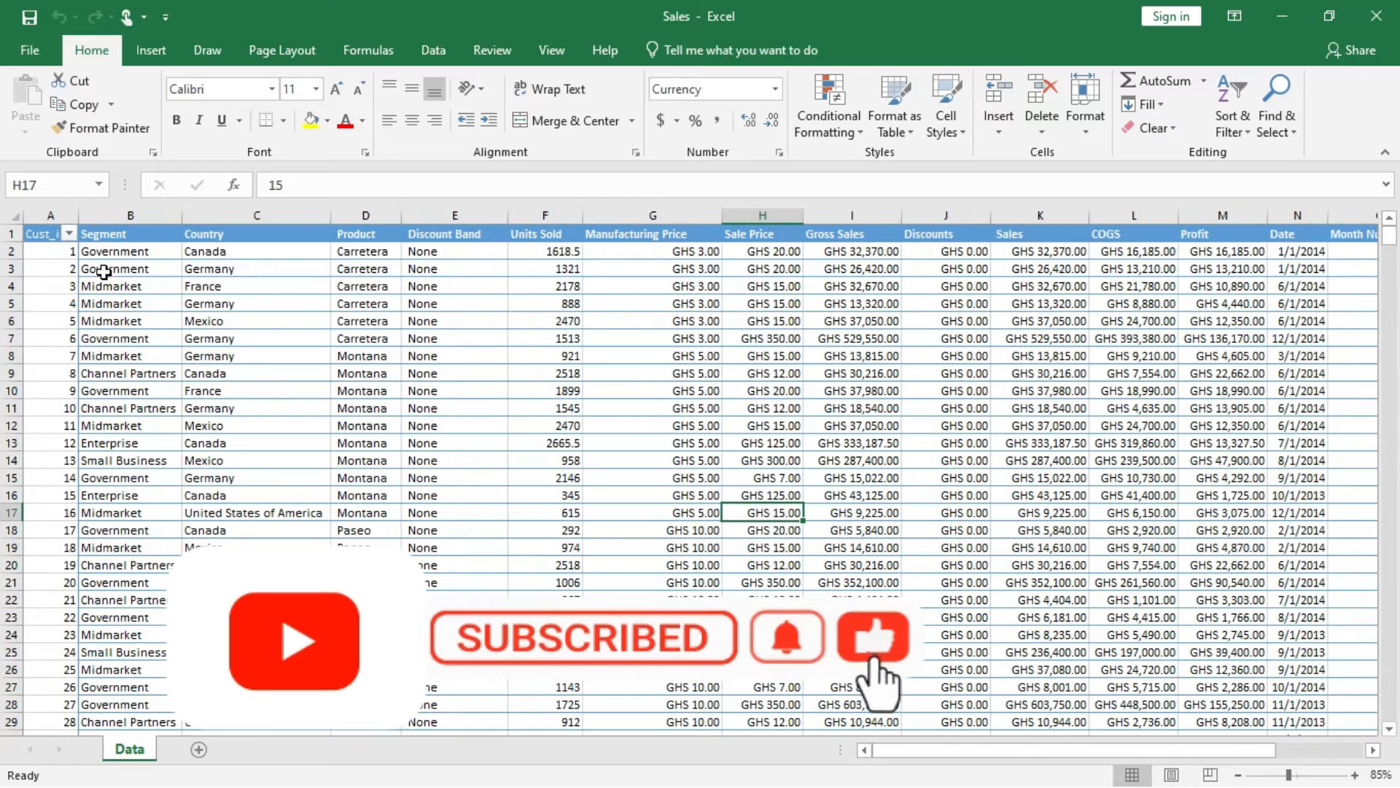
# Create a PivotTable from the Data sheet's range A1:Q701 on a new worksheet.
pyautogui.click(41, 233)
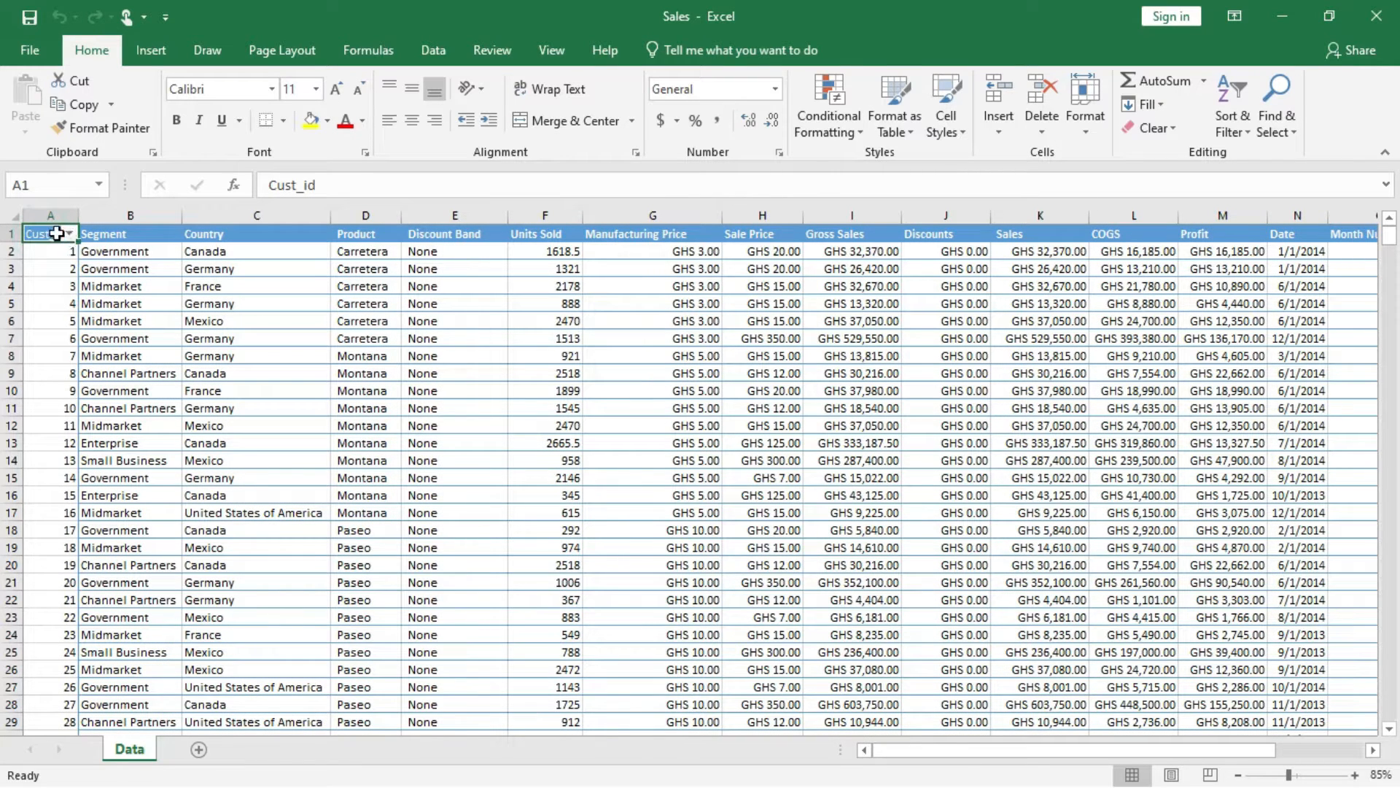
pyautogui.click(151, 51)
pyautogui.click(33, 91)
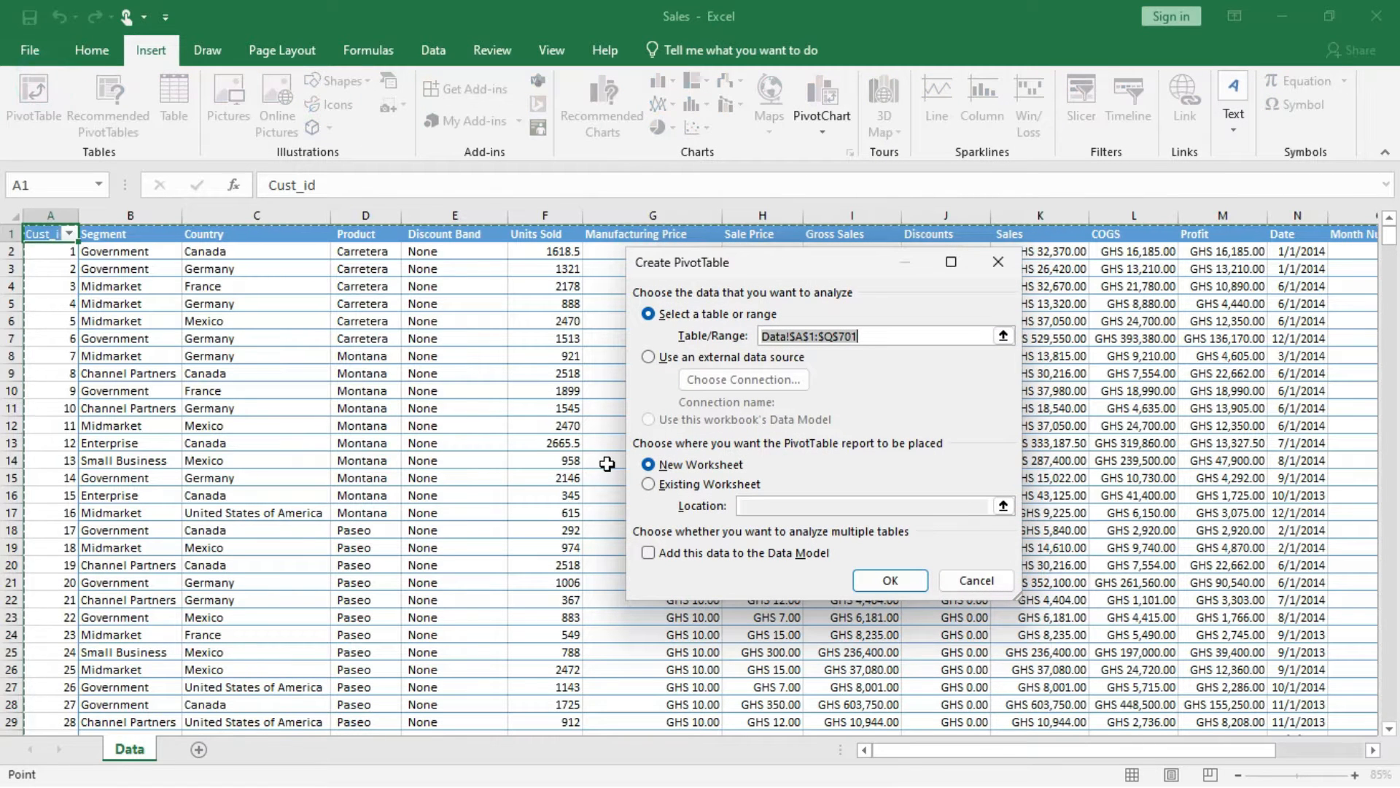
pyautogui.click(899, 579)
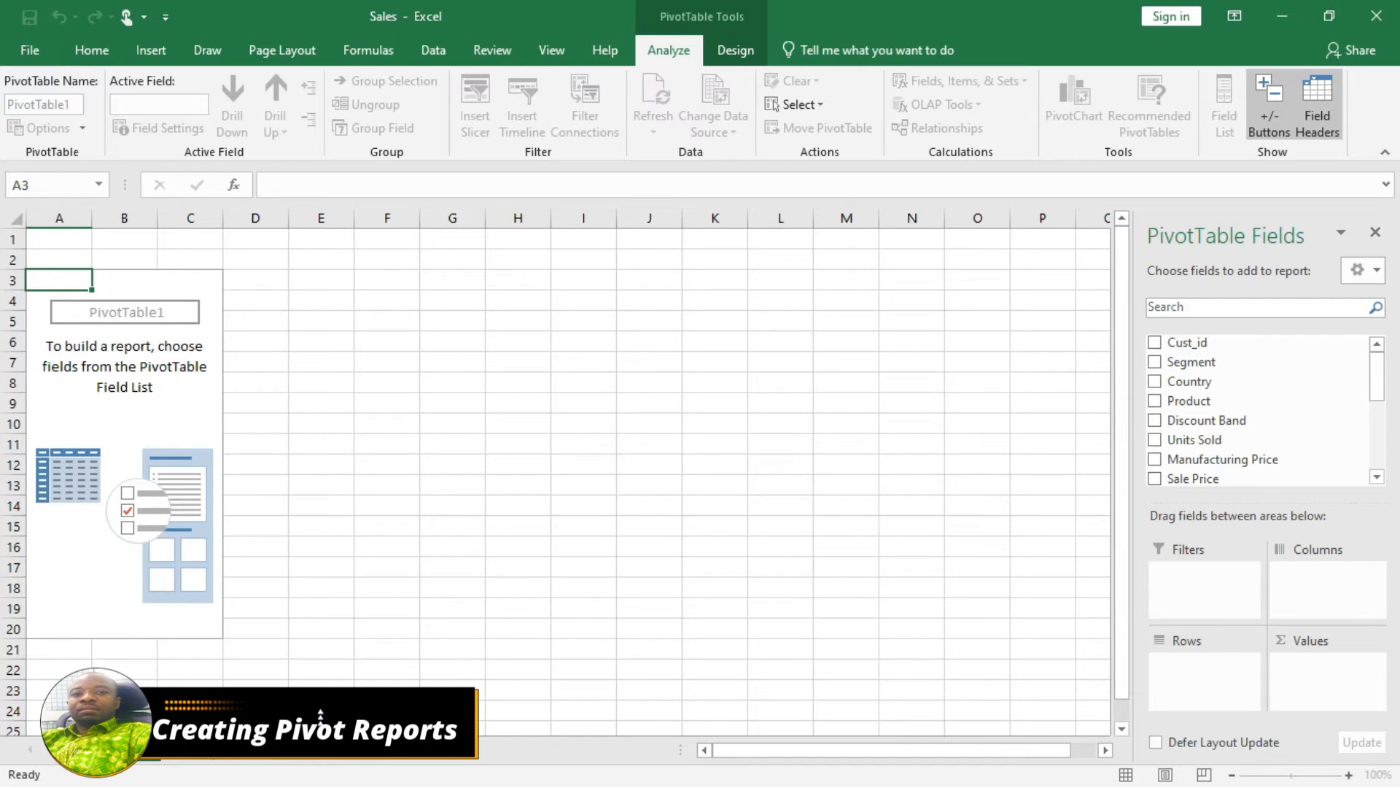
pyautogui.click(187, 762)
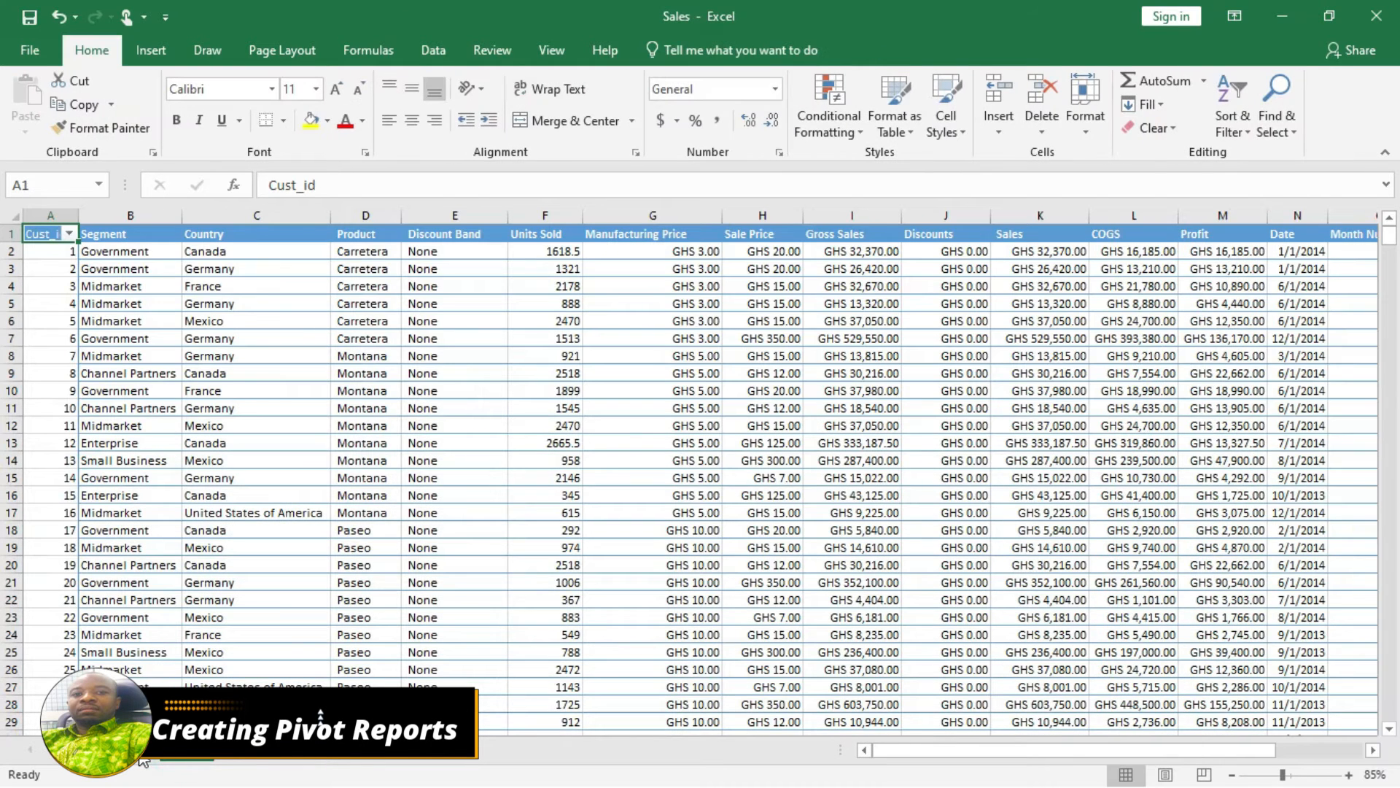
pyautogui.click(140, 763)
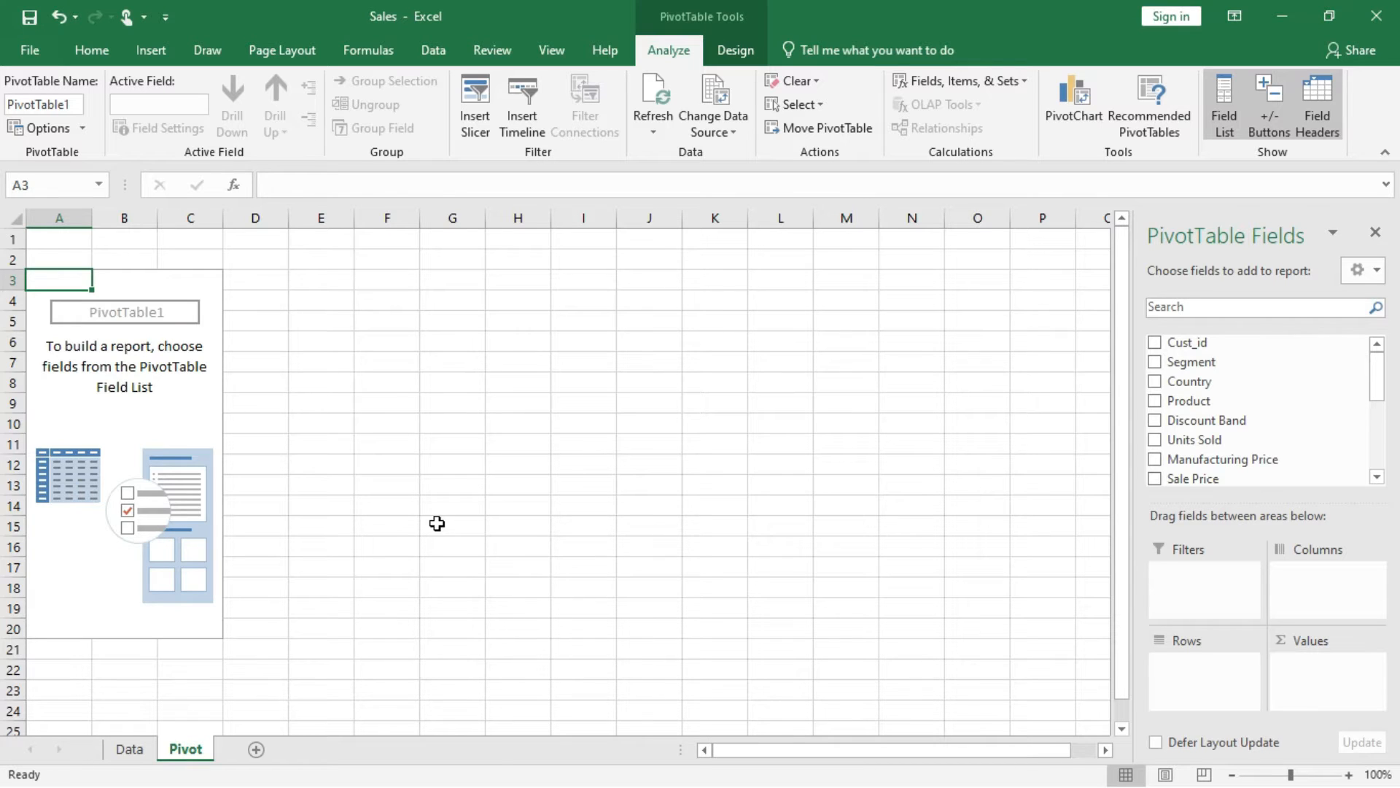
# Add the Sales field to the PivotTable's values as a sum.
pyautogui.click(163, 404)
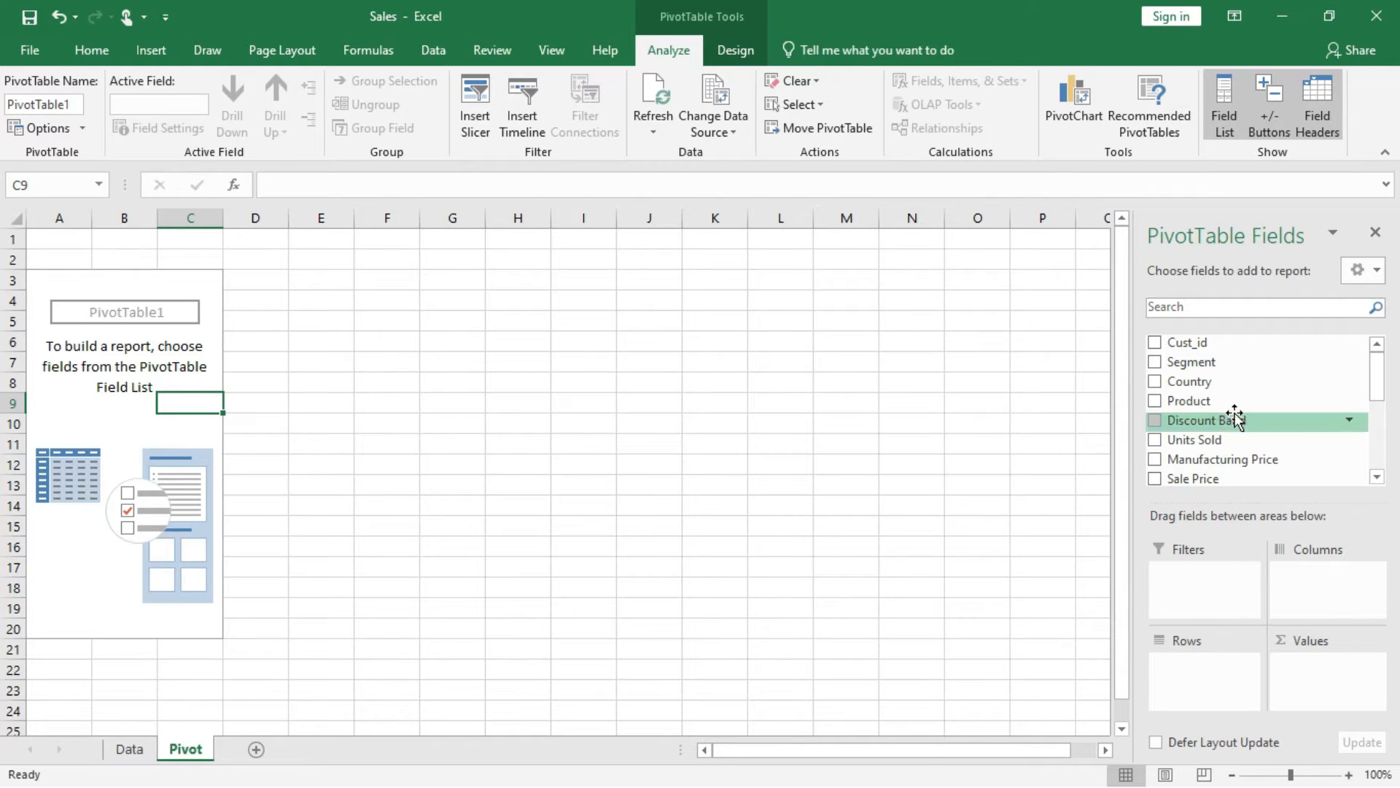
pyautogui.scroll(-2, 1225, 463)
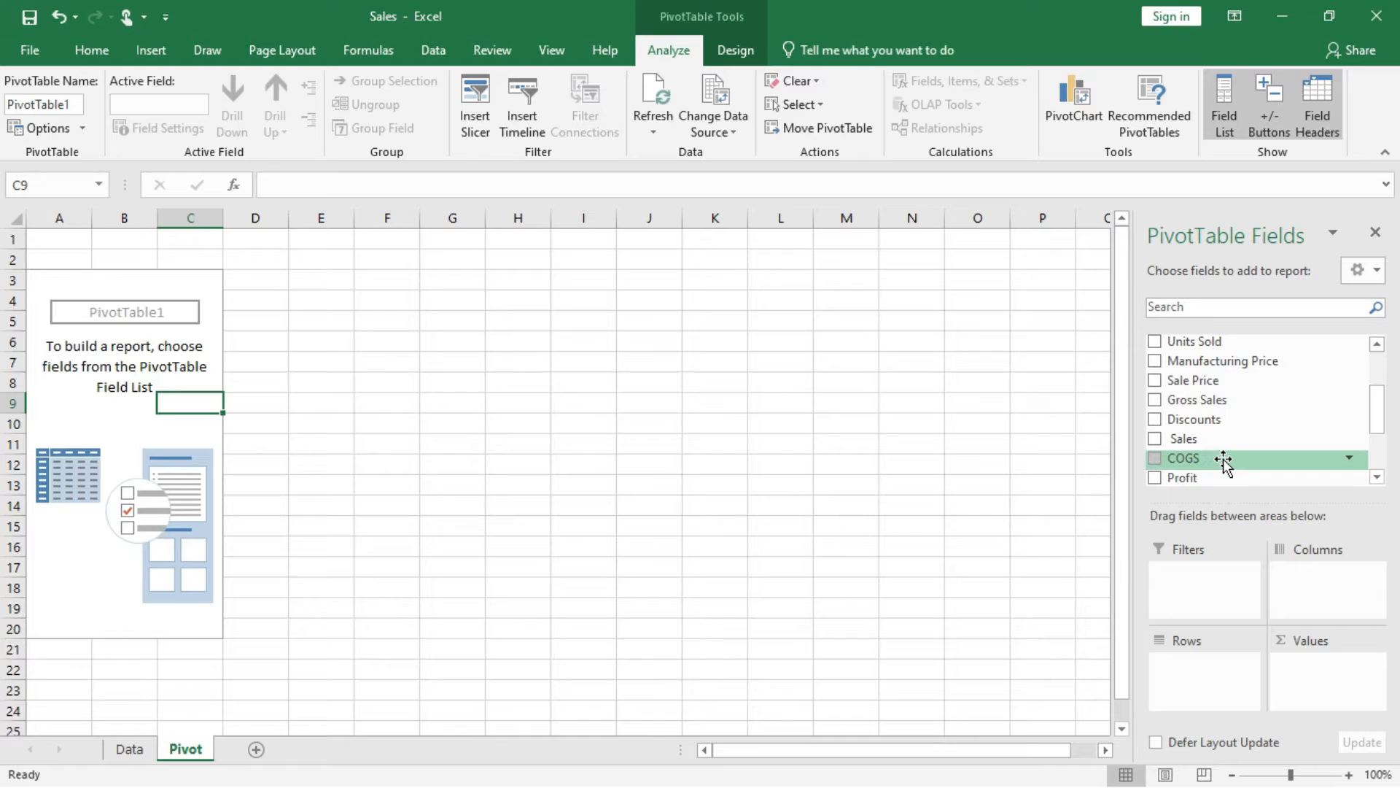
pyautogui.moveTo(1189, 445); pyautogui.dragTo(1313, 671)
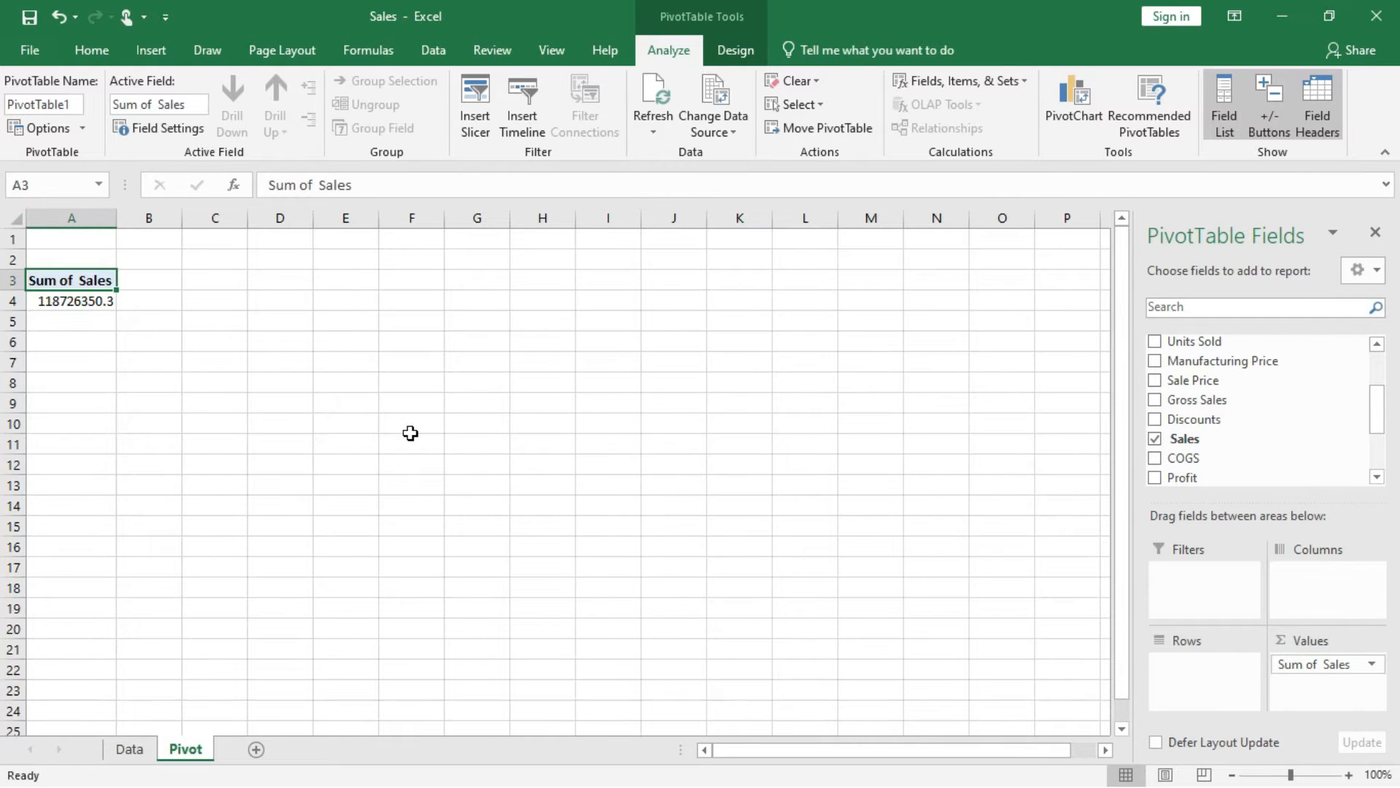
pyautogui.moveTo(83, 301)
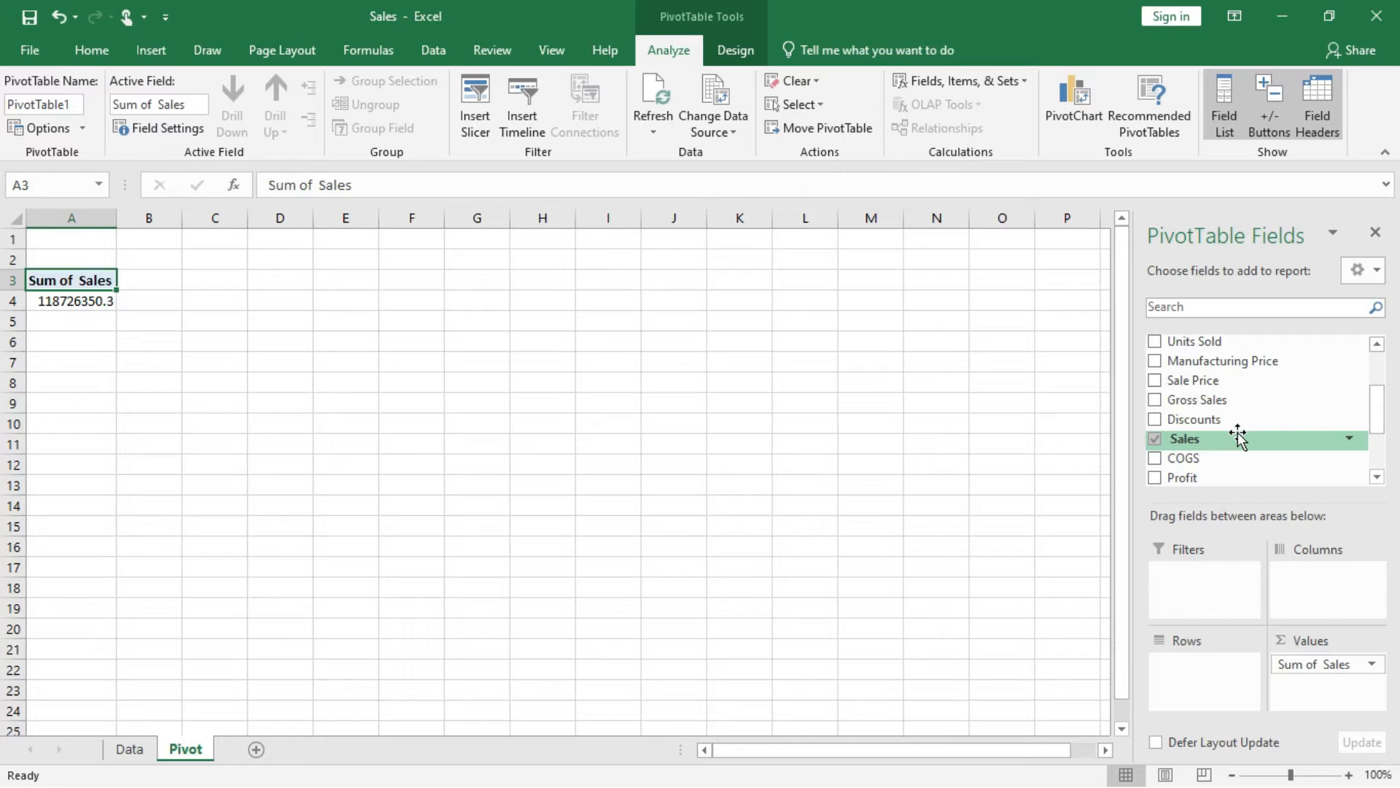
# Add the Date field to the PivotTable rows, then remove the Quarters and Date levels so only Years remains.
pyautogui.scroll(2, 1236, 393)
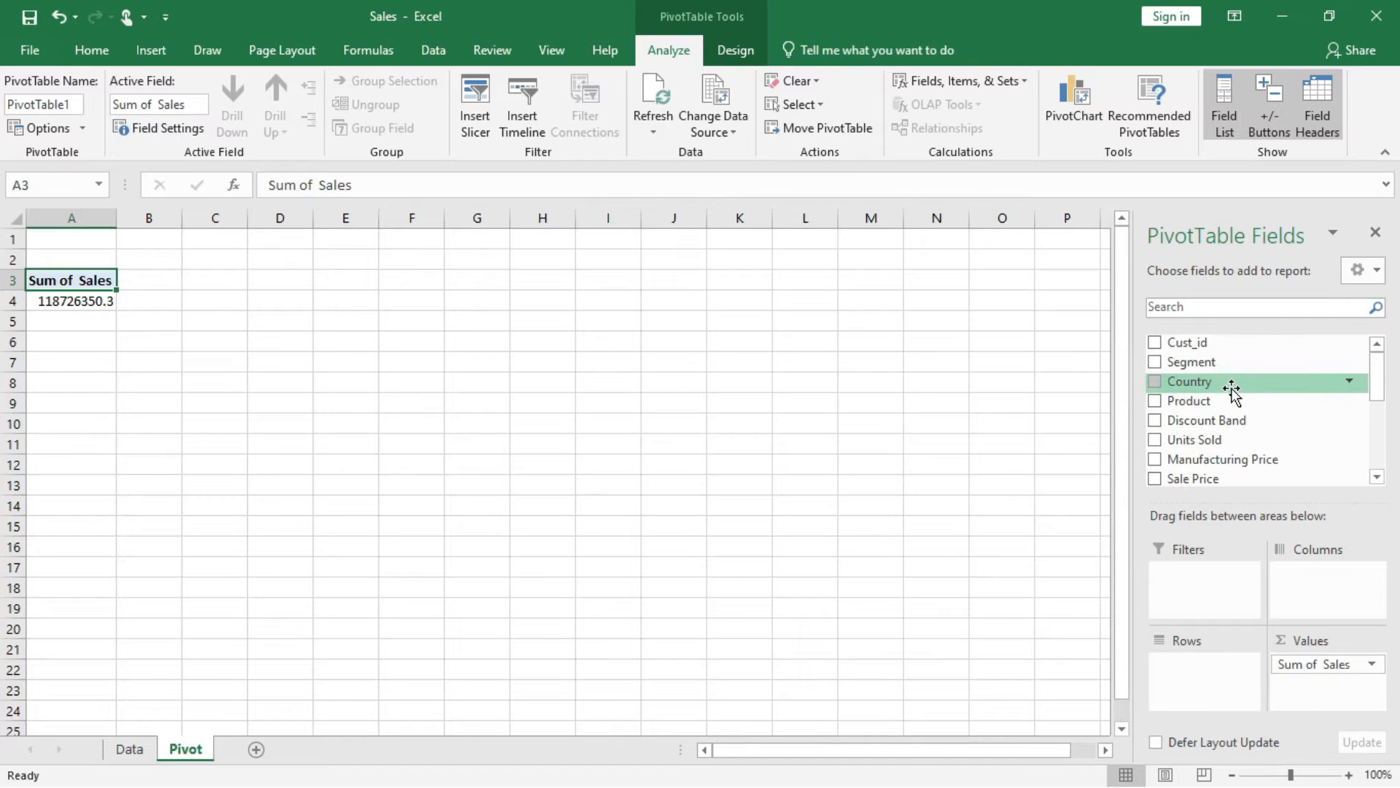
pyautogui.scroll(-3, 1211, 438)
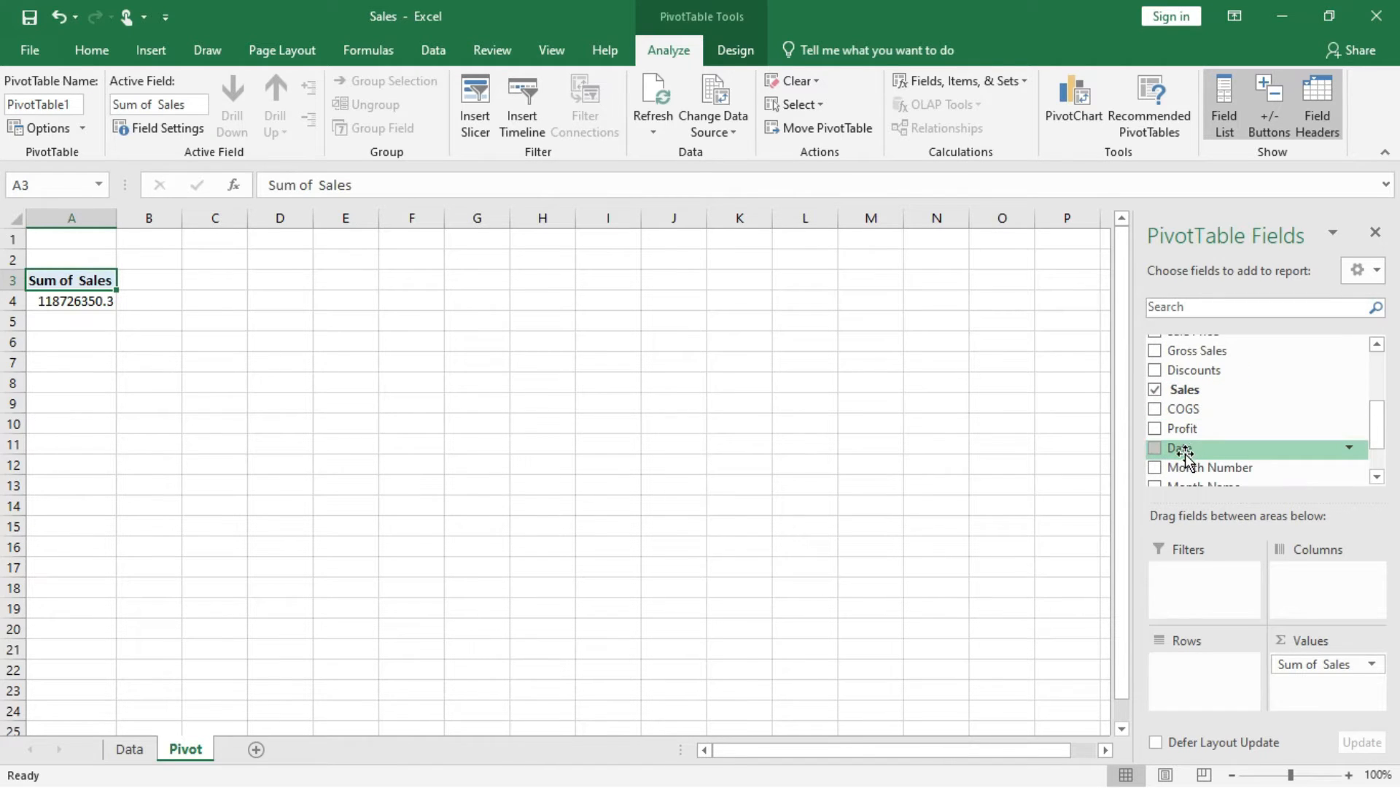
pyautogui.moveTo(1184, 449); pyautogui.dragTo(1207, 671)
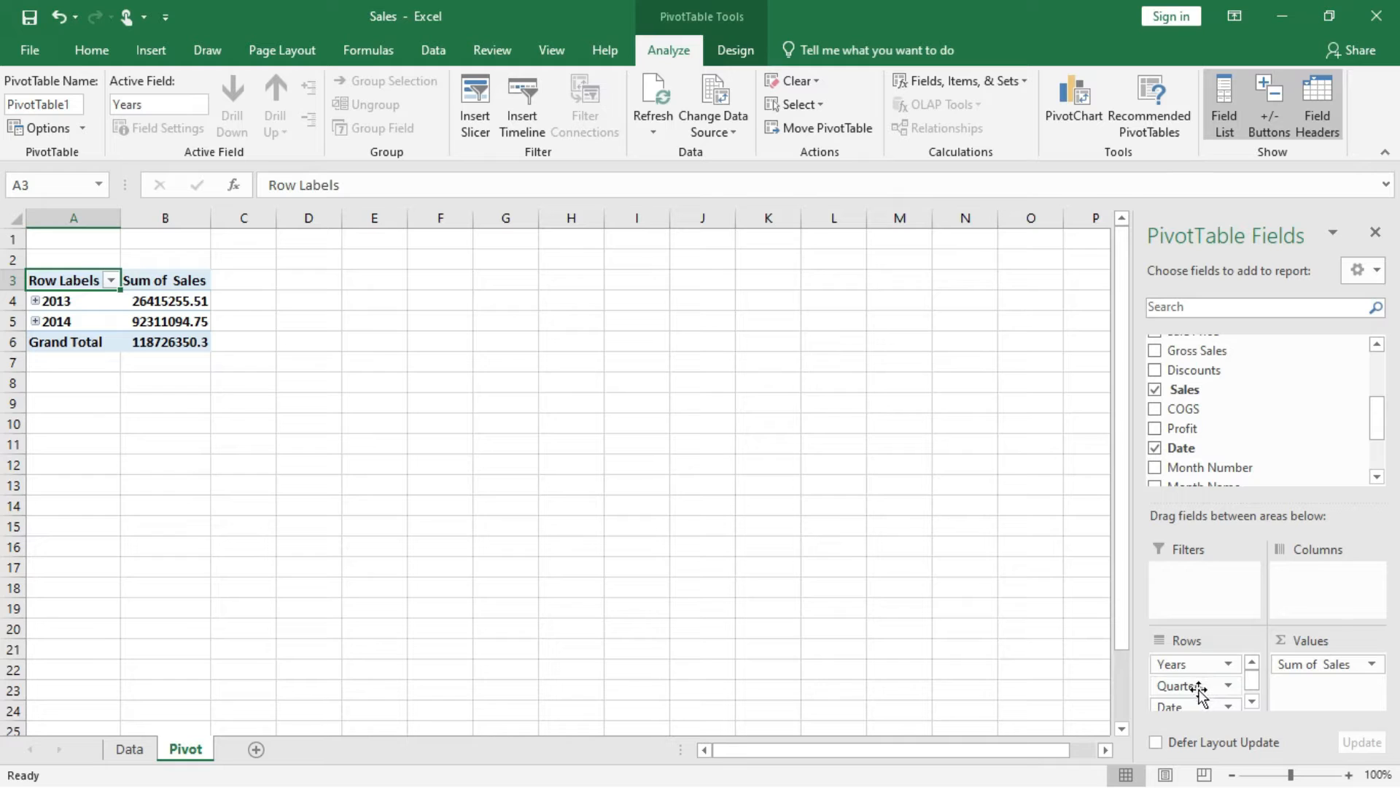
pyautogui.click(1202, 686)
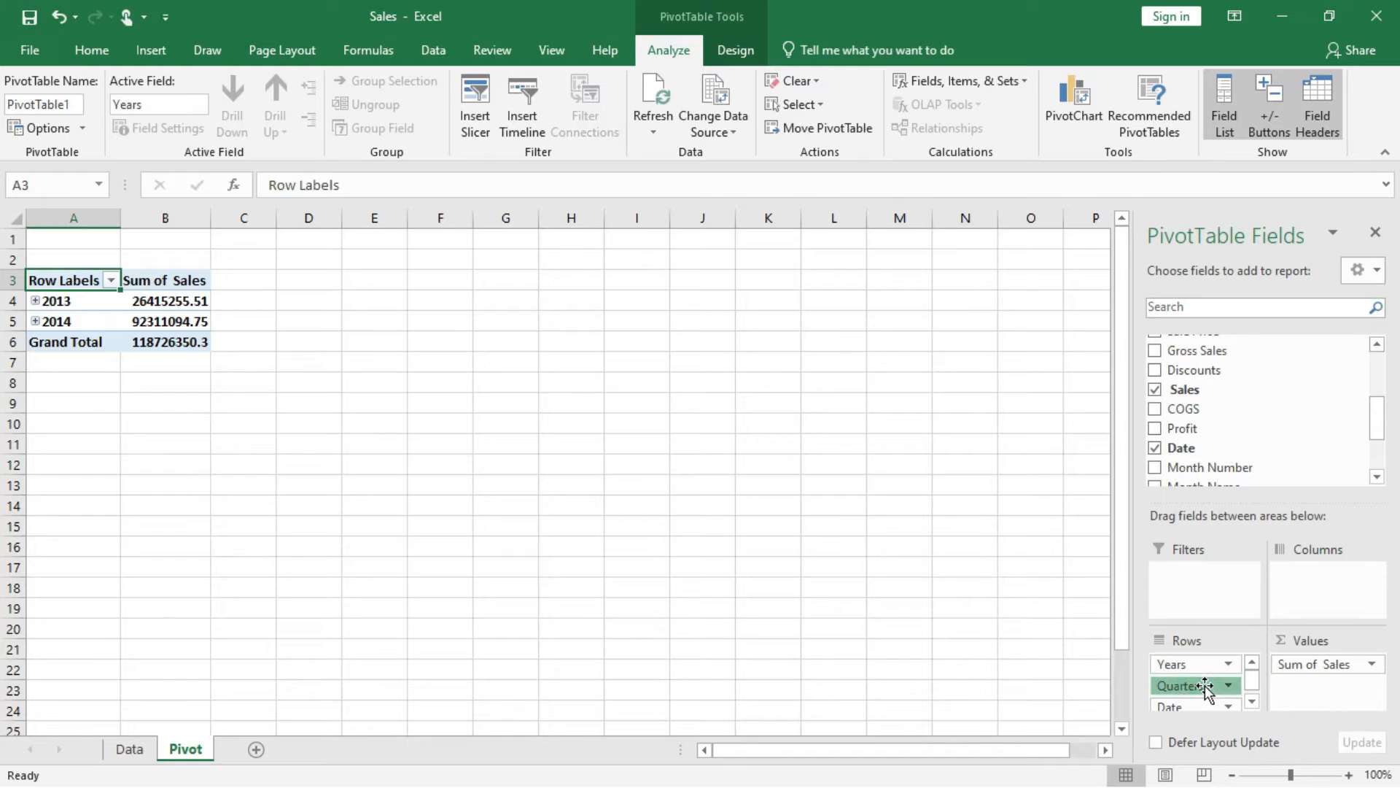
pyautogui.moveTo(1205, 689); pyautogui.dragTo(1235, 453)
pyautogui.moveTo(1208, 690); pyautogui.dragTo(1248, 456)
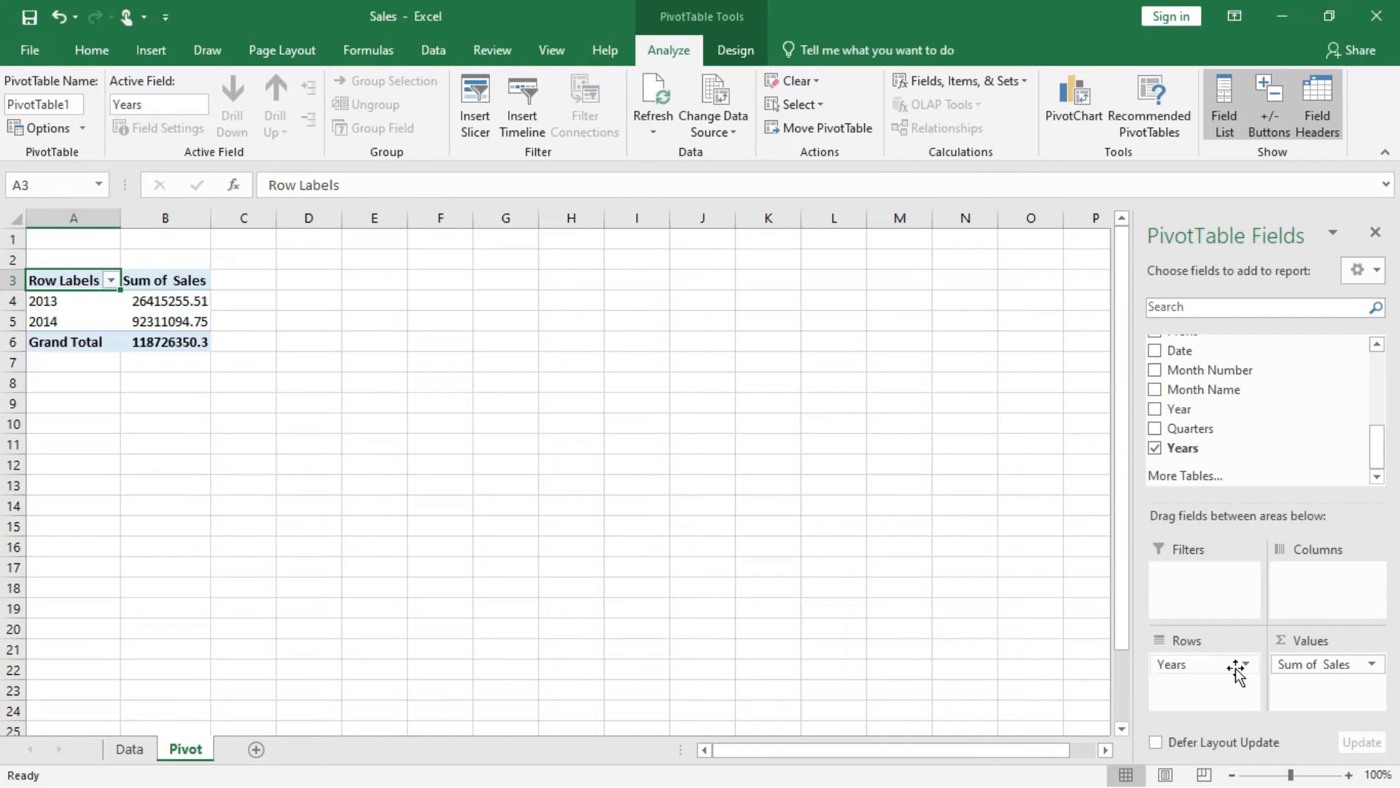
# Apply the comma number style to the Sum of Sales figures in B4:B6.
pyautogui.click(180, 305)
pyautogui.moveTo(172, 300); pyautogui.dragTo(165, 343)
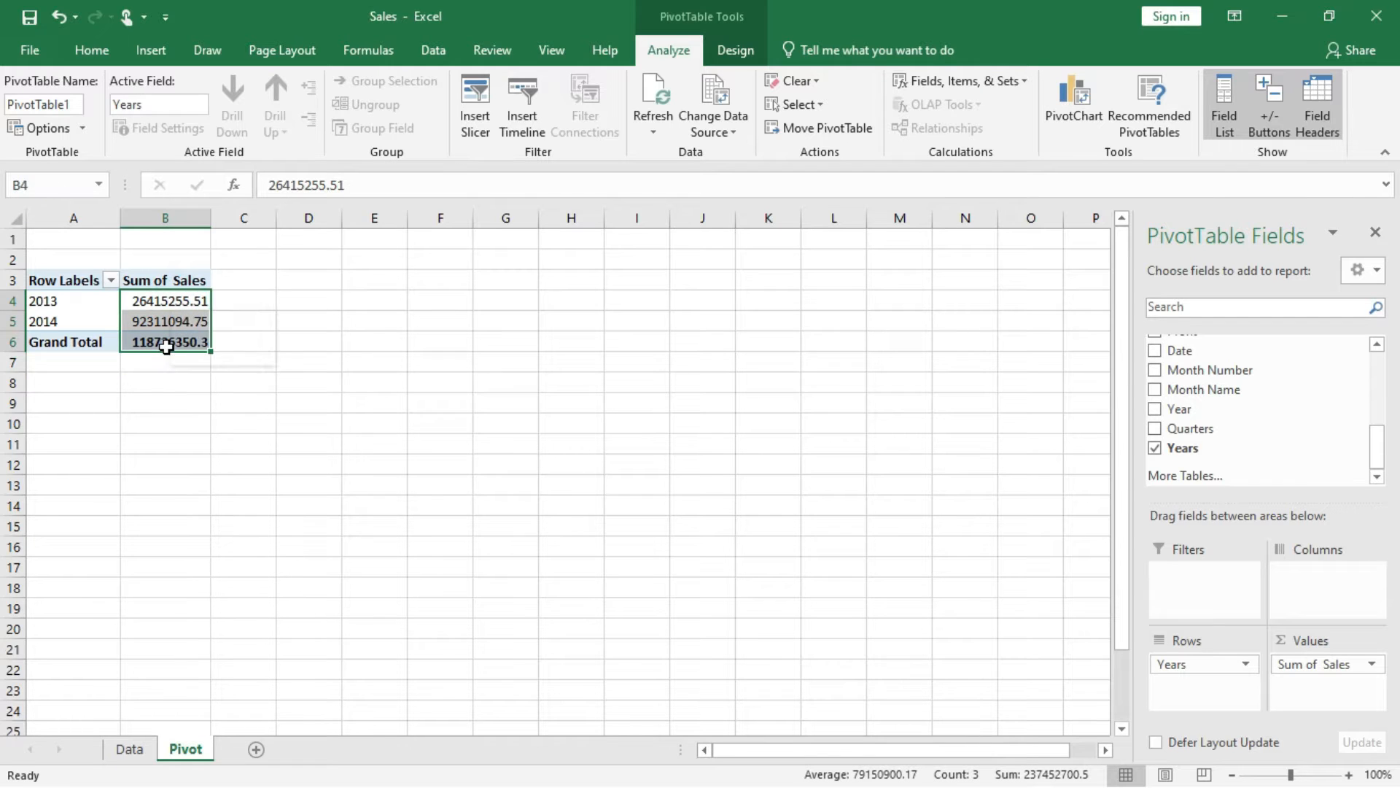
pyautogui.click(89, 53)
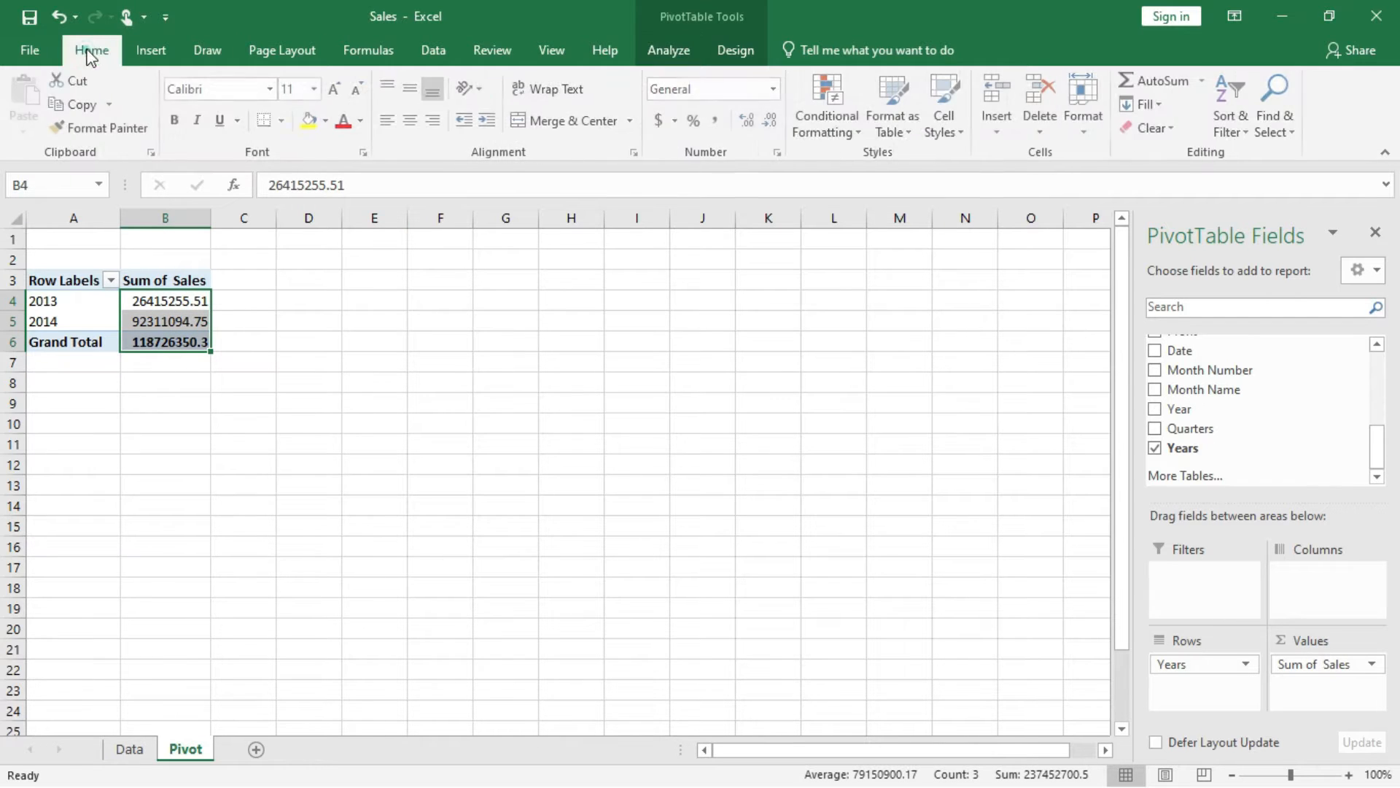
pyautogui.click(719, 123)
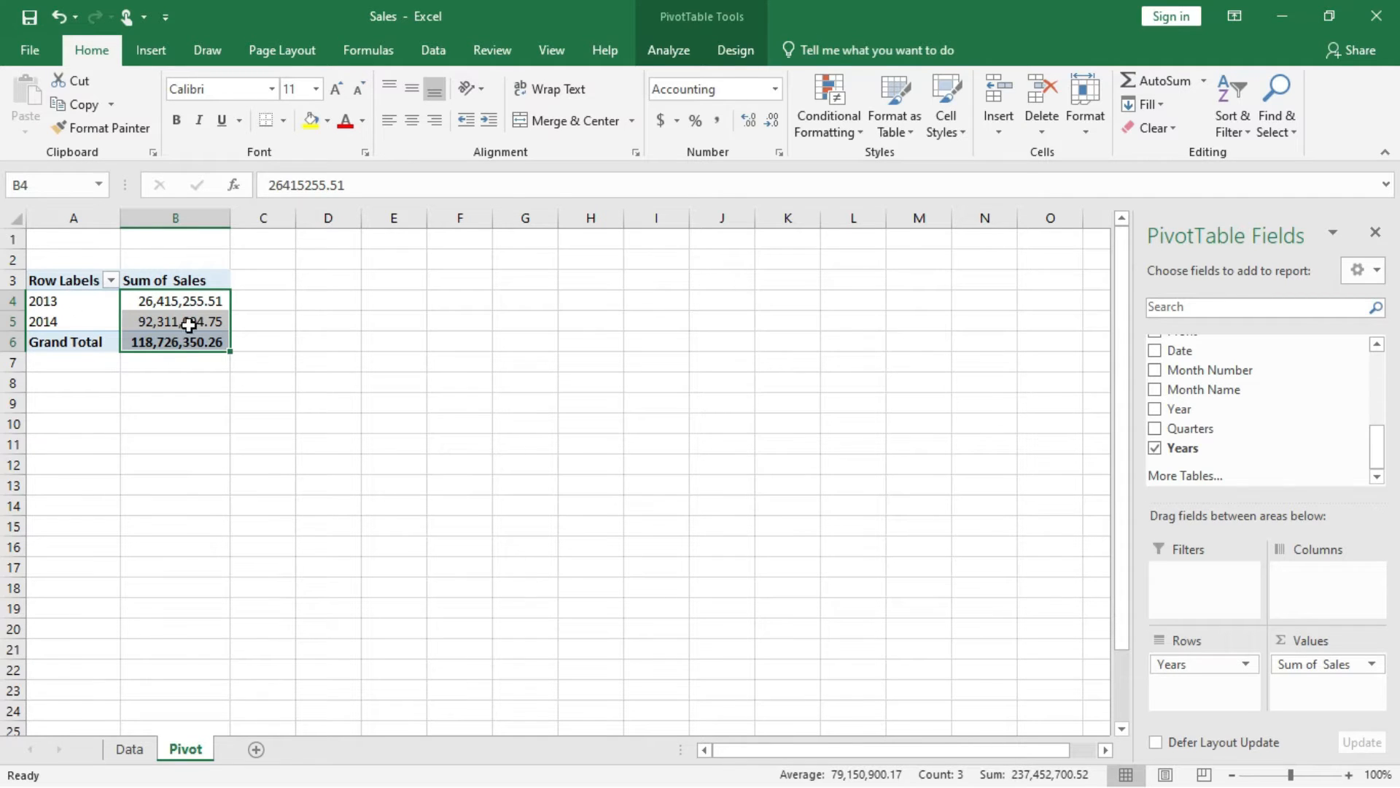
pyautogui.moveTo(189, 325)
# Enter the heading "Sales growth vrs PY" in cell D3.
pyautogui.moveTo(196, 316)
pyautogui.click(328, 287)
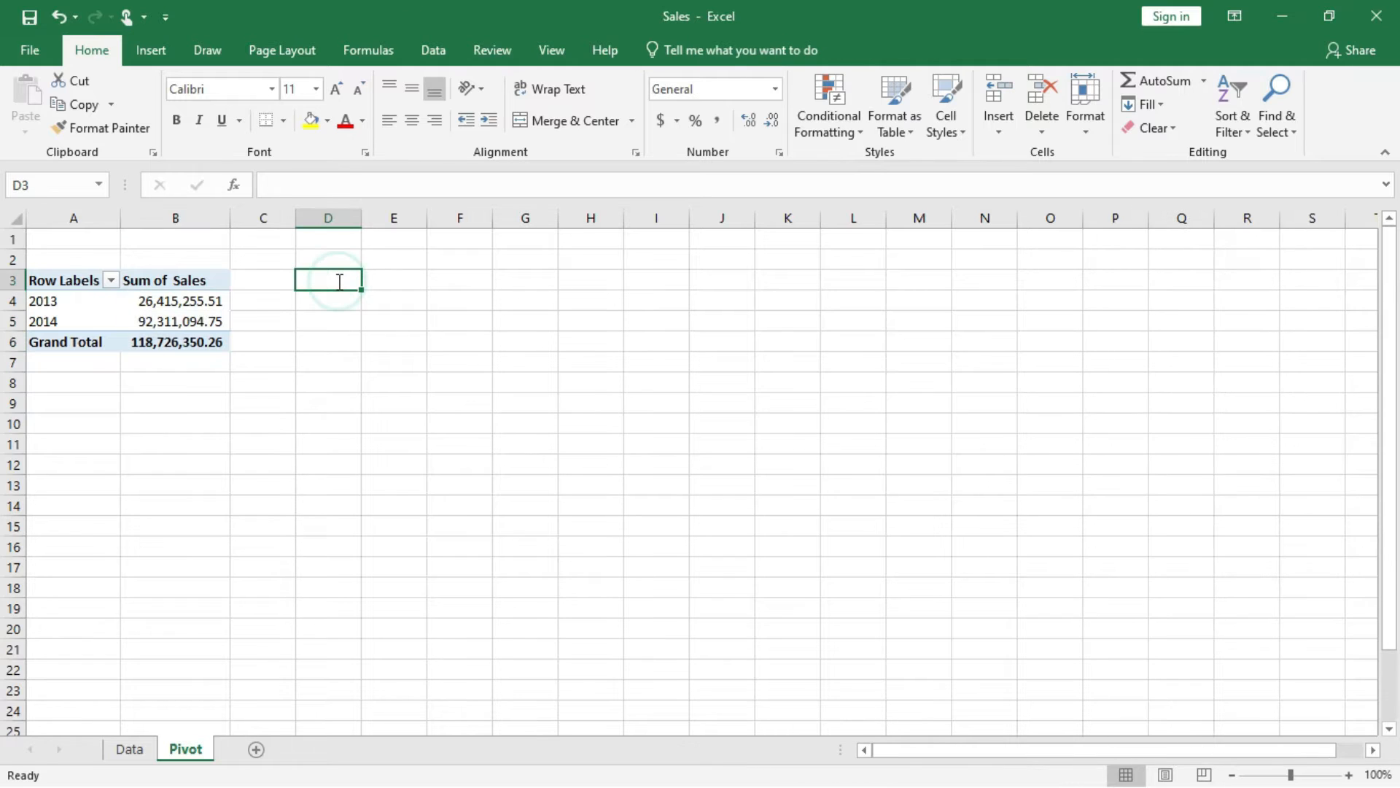
pyautogui.write('Sales growth')
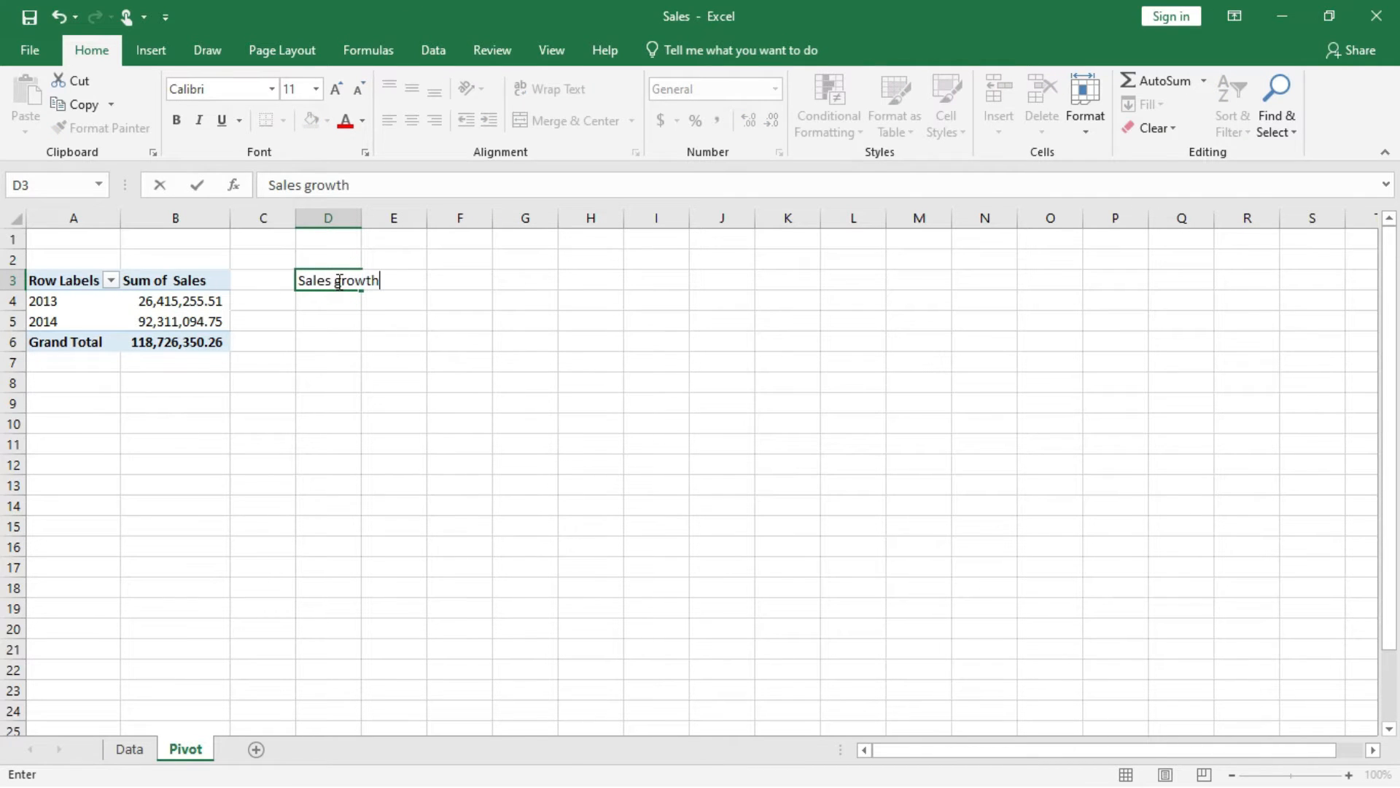
pyautogui.write(' vrs PY')
# Insert a blank column at C beside the PivotTable and add the Profit field to its values.
pyautogui.click(275, 217)
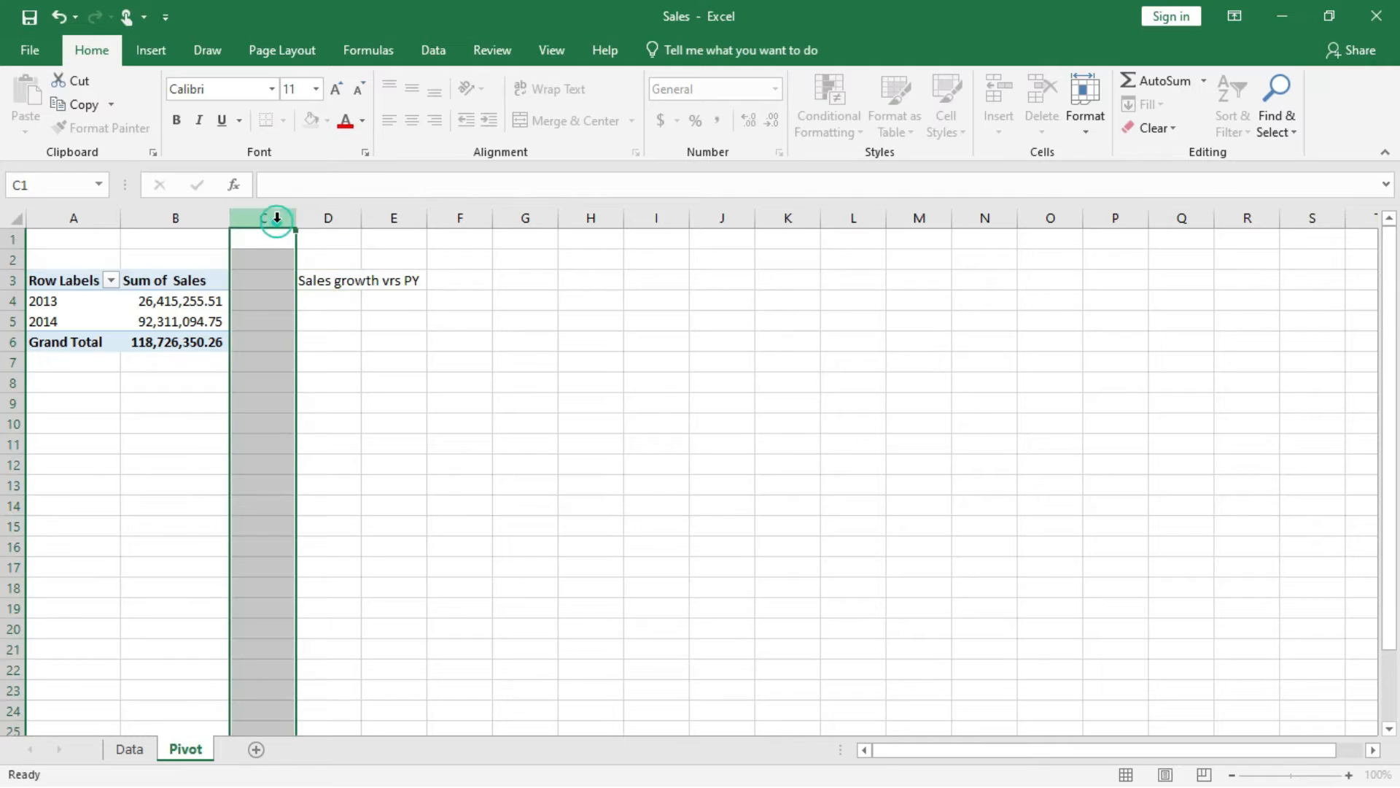
pyautogui.click(1004, 77)
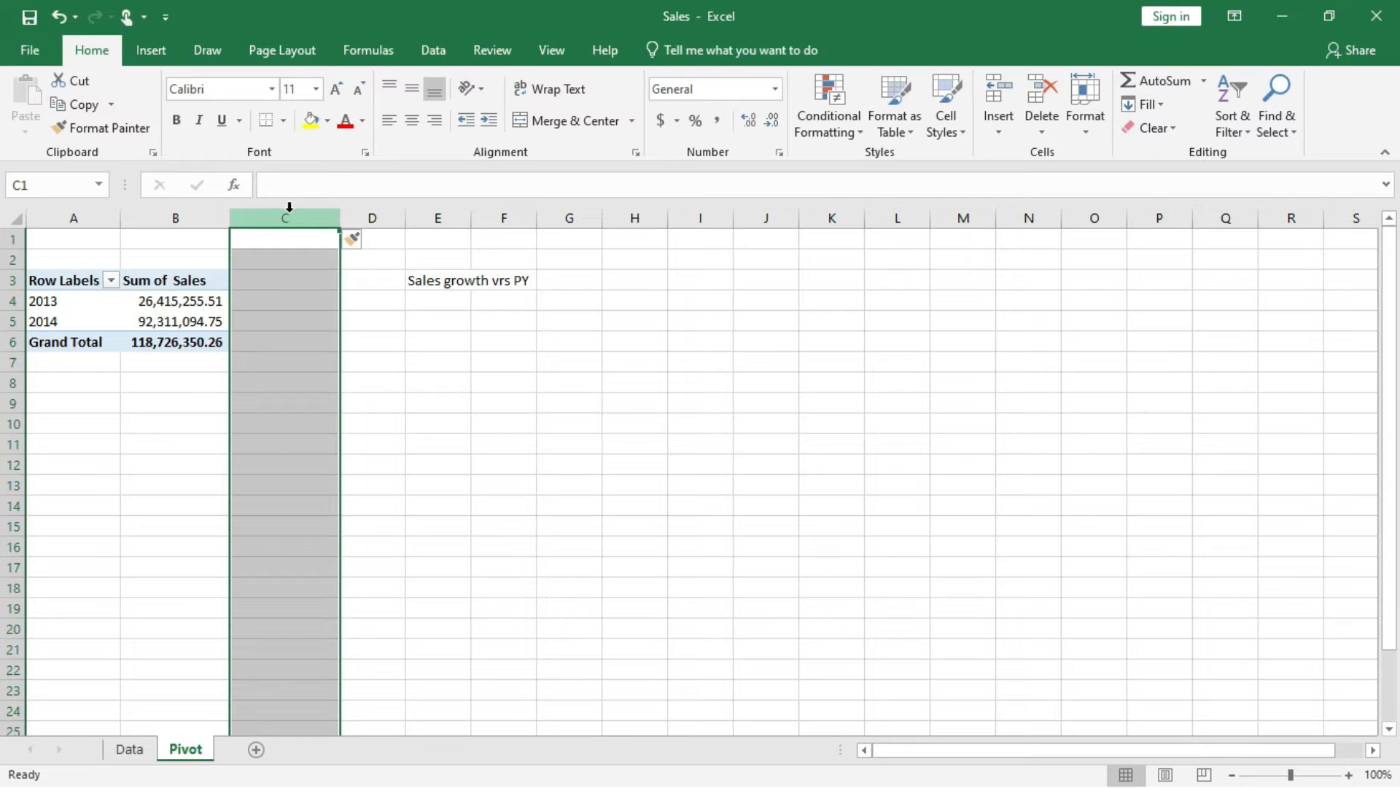
pyautogui.click(205, 301)
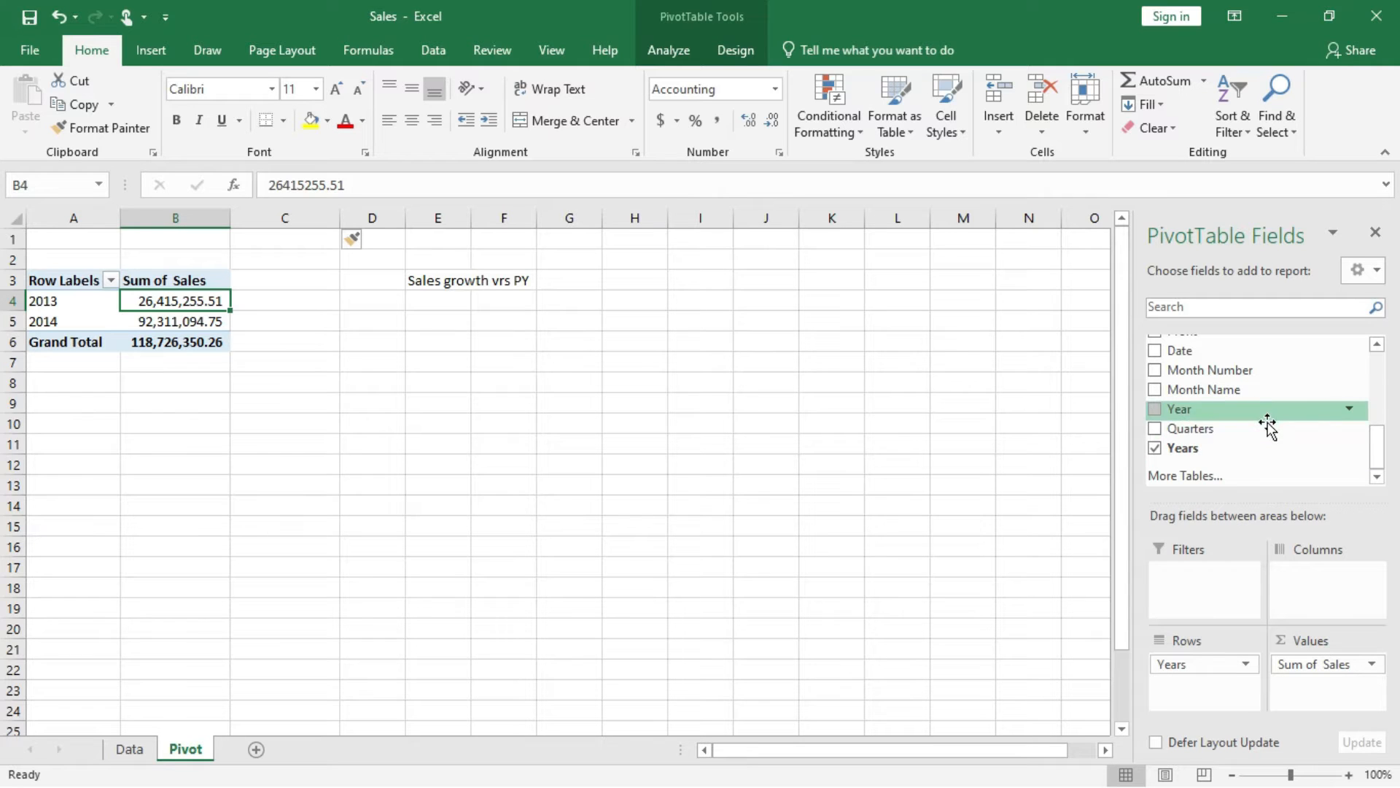
pyautogui.scroll(2, 1256, 443)
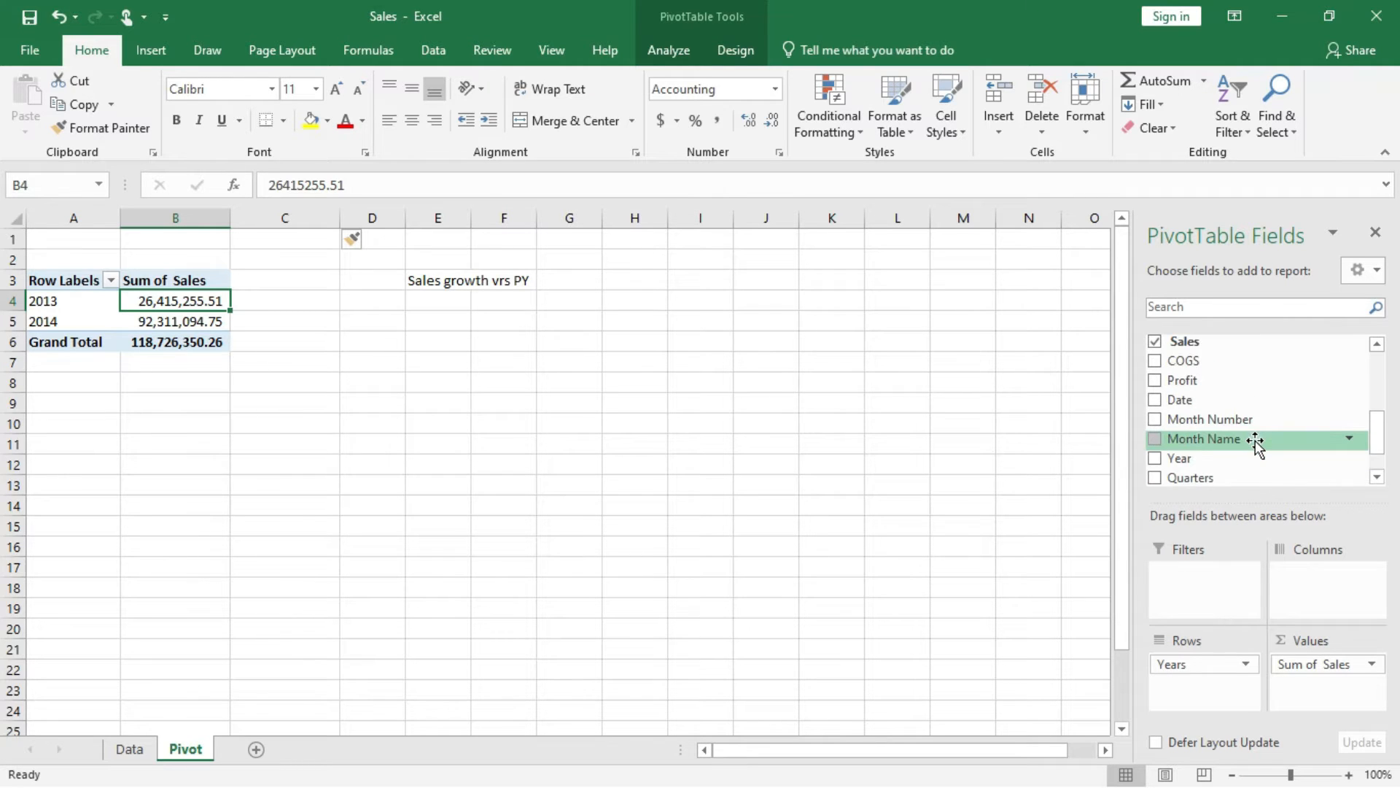
pyautogui.moveTo(1182, 380); pyautogui.dragTo(1320, 669)
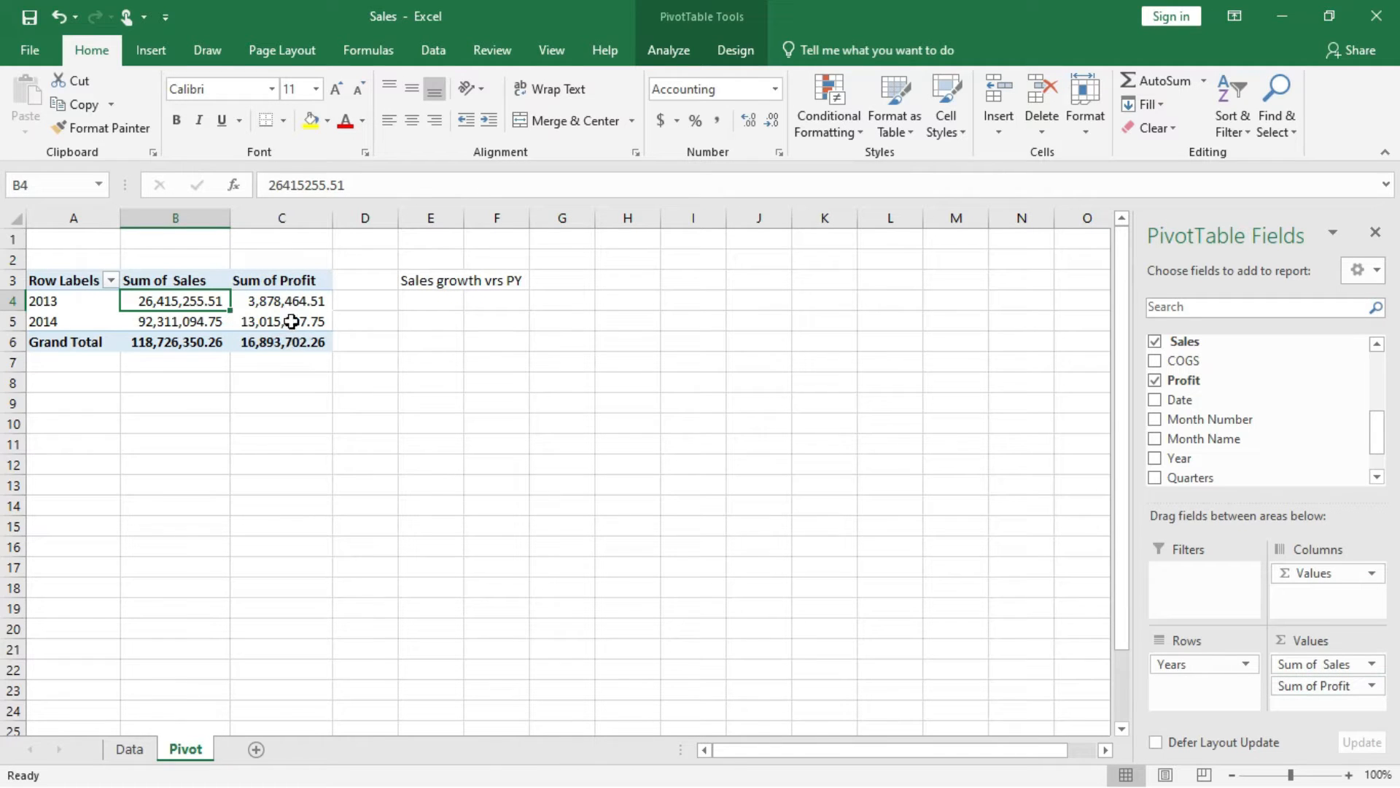
# Enter the heading "Profit vrs PY" in cell F3 and fit columns E and F to their headings.
pyautogui.doubleClick(464, 216)
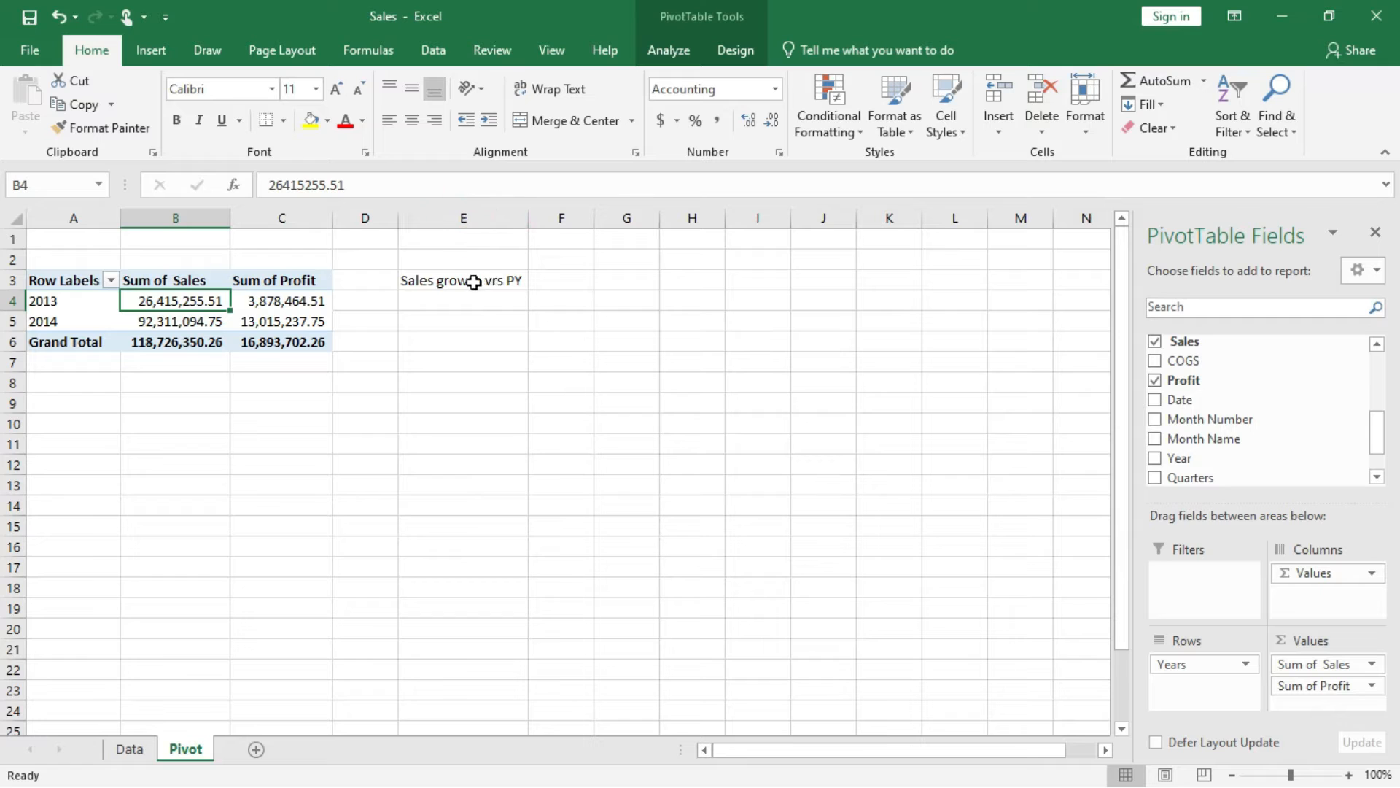
pyautogui.click(564, 281)
pyautogui.write('P')
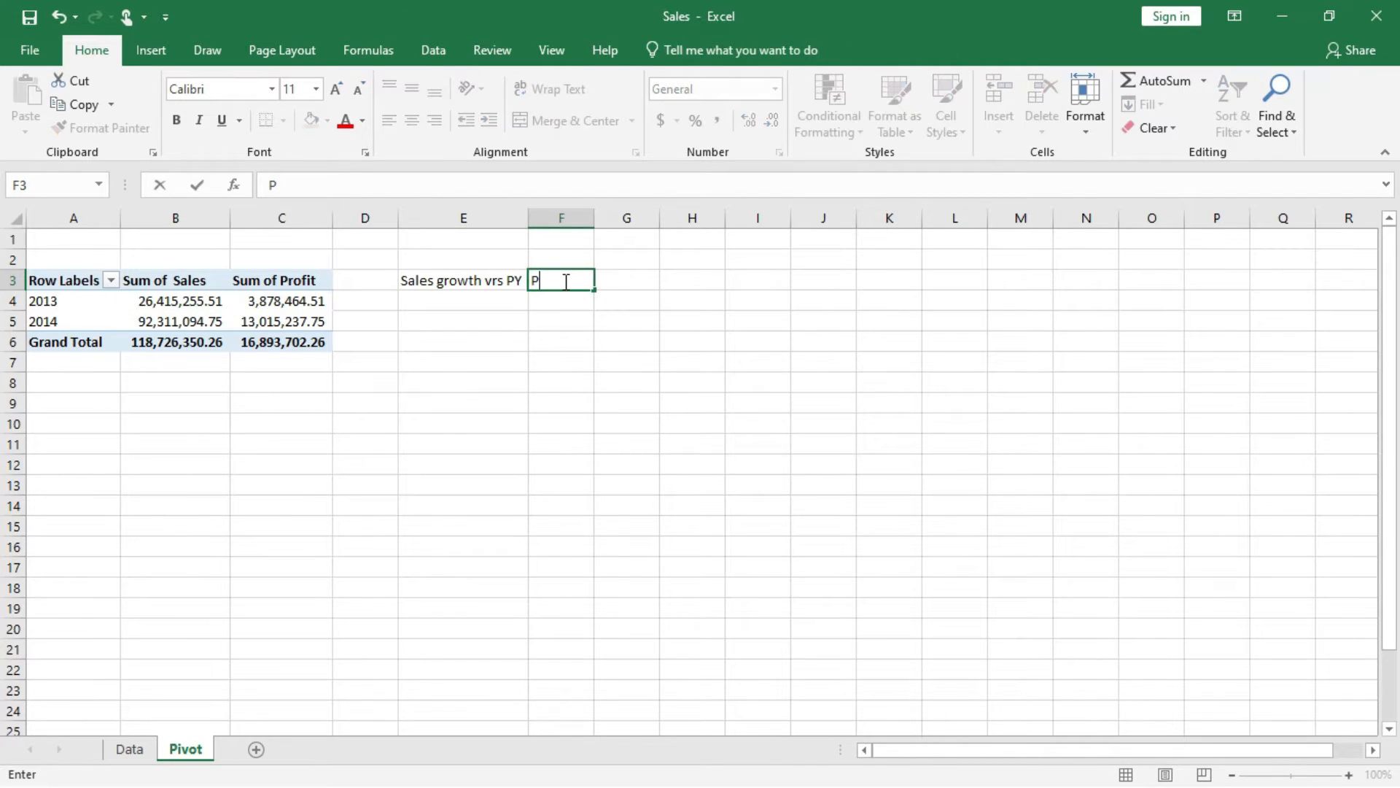
pyautogui.write('rofit vrs PY')
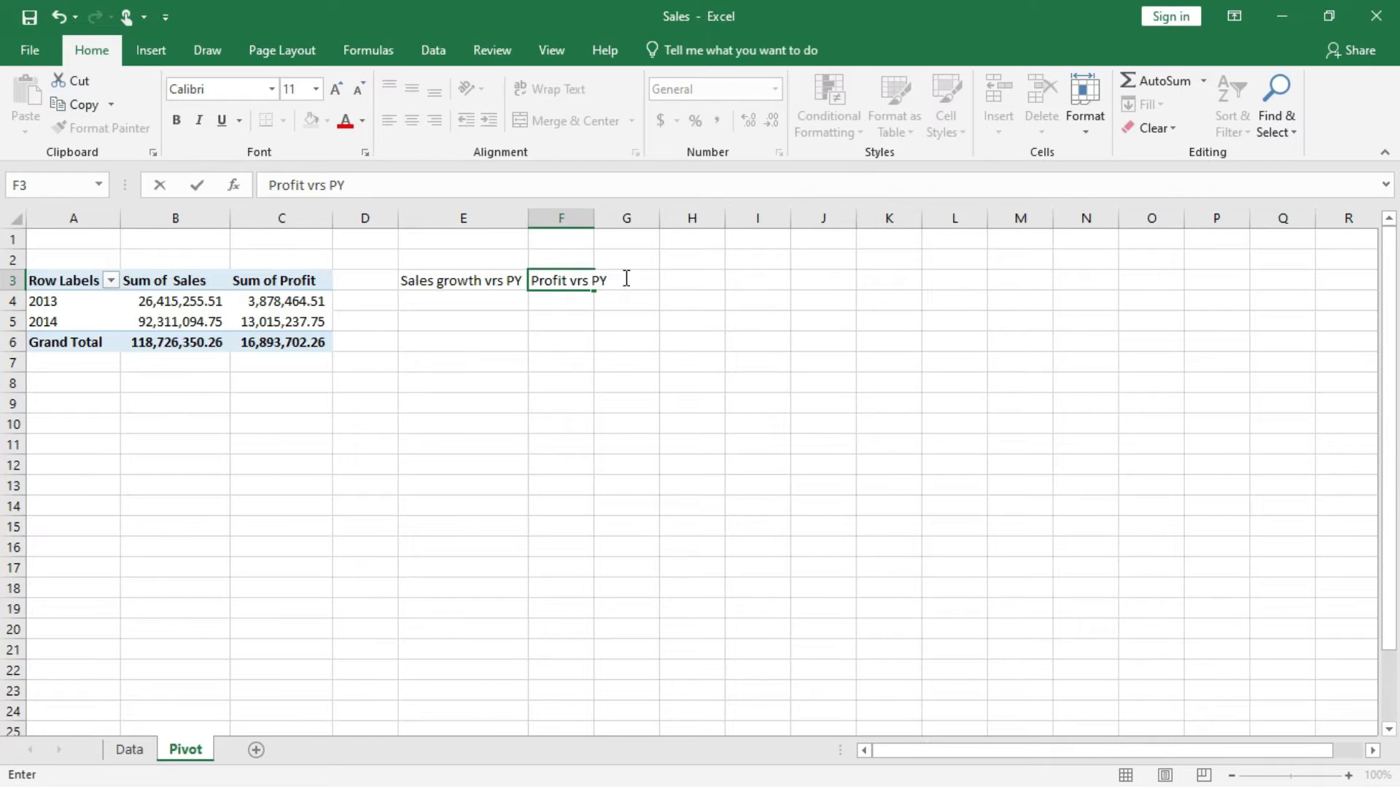
pyautogui.click(596, 222)
pyautogui.doubleClick(594, 219)
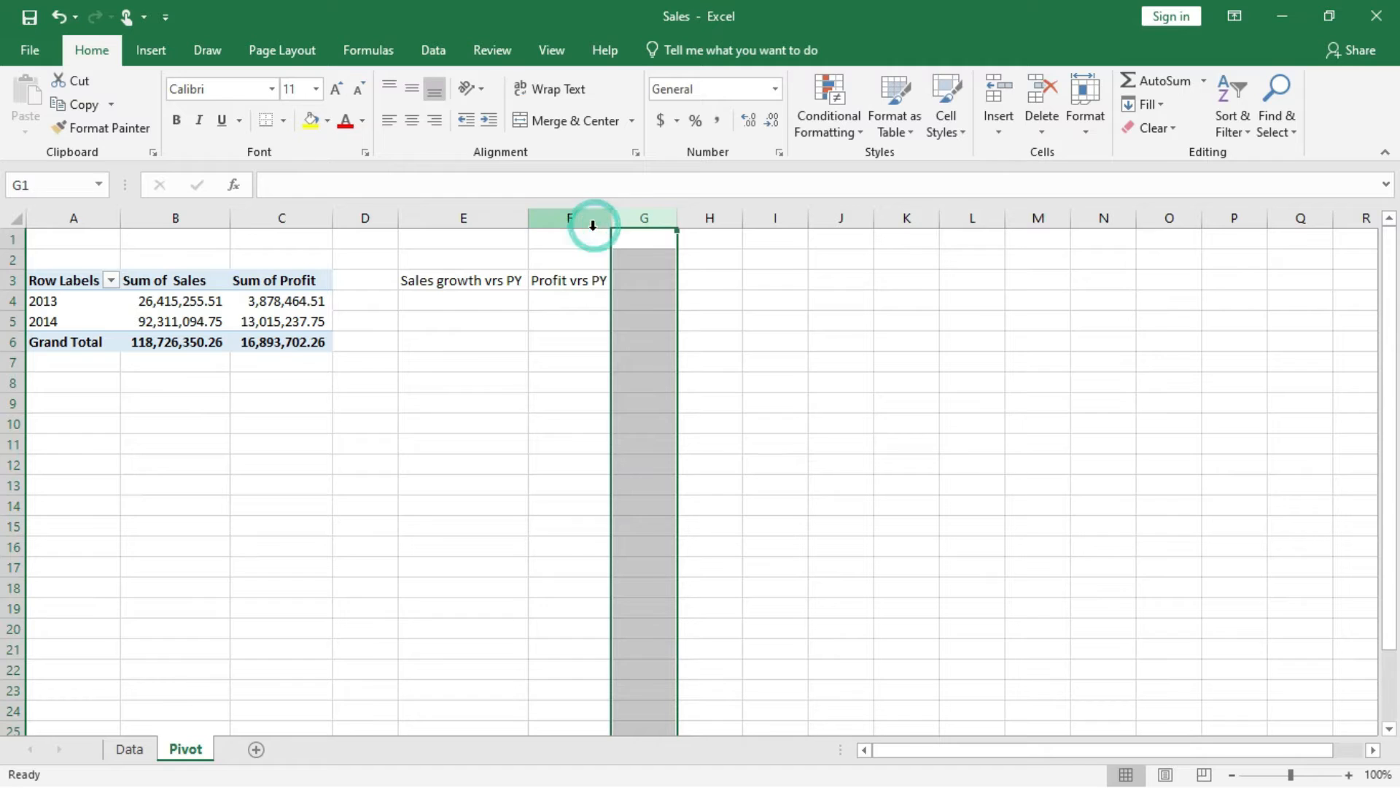
# Calculate the sales growth in E4 with the formula =B5/B4-1 and format the cell as a percentage.
pyautogui.click(472, 301)
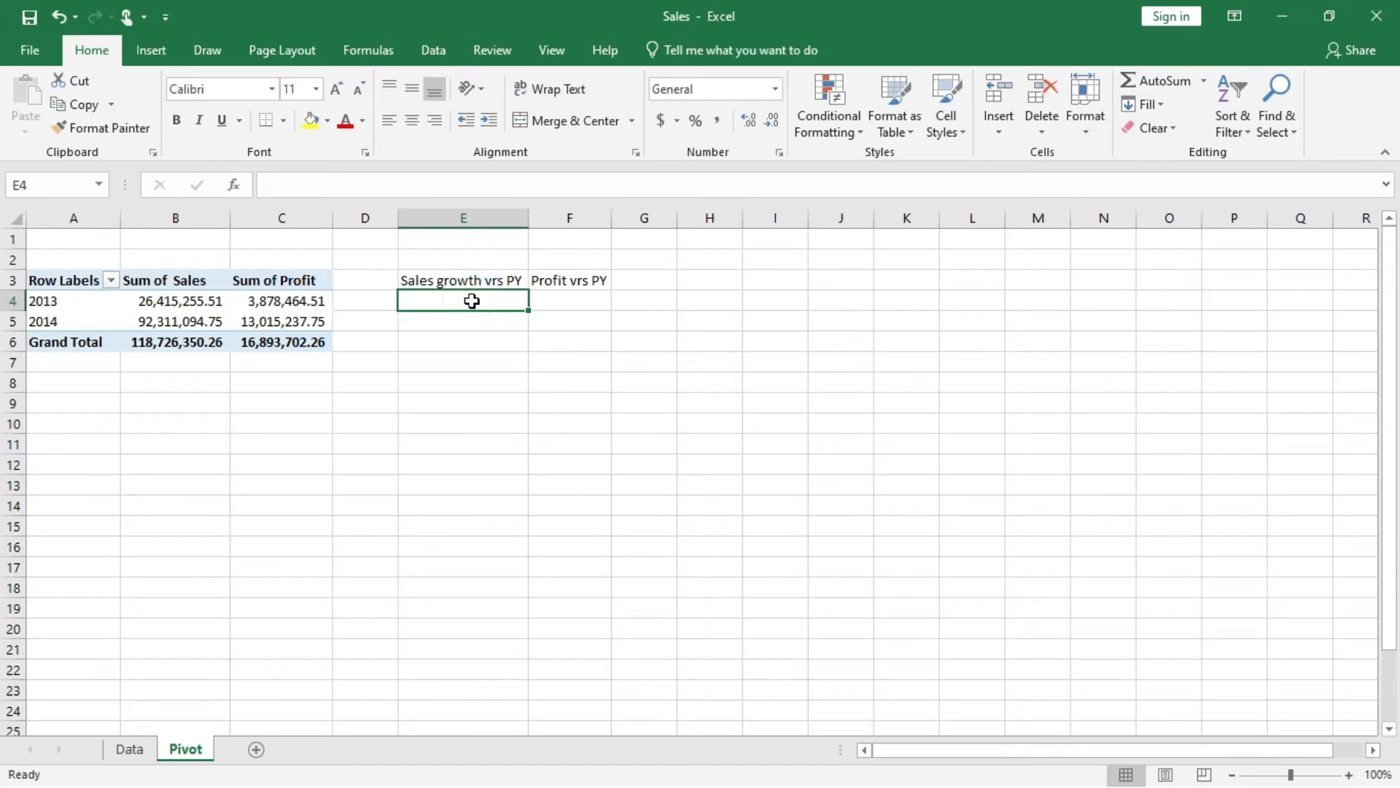
pyautogui.write('=')
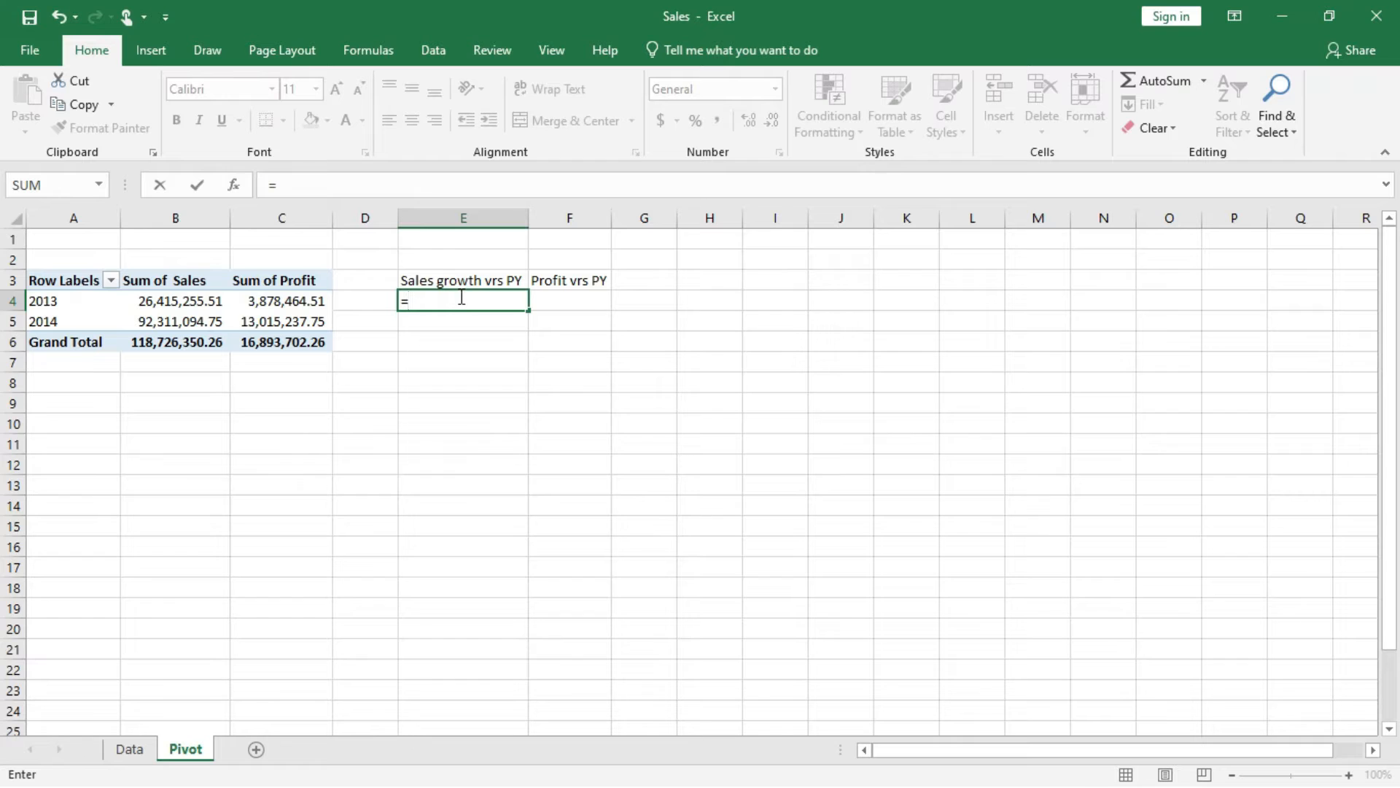
pyautogui.write('B5/')
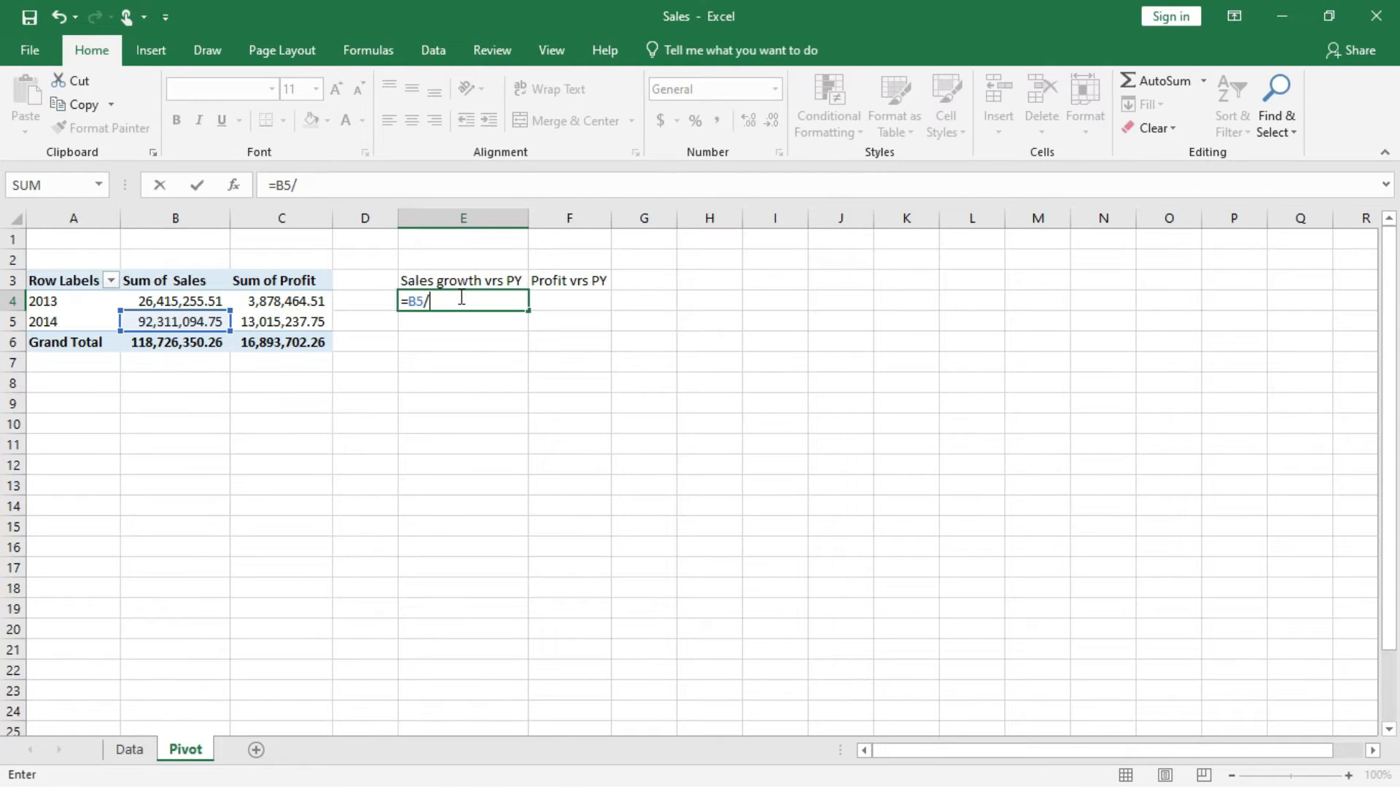
pyautogui.write('B')
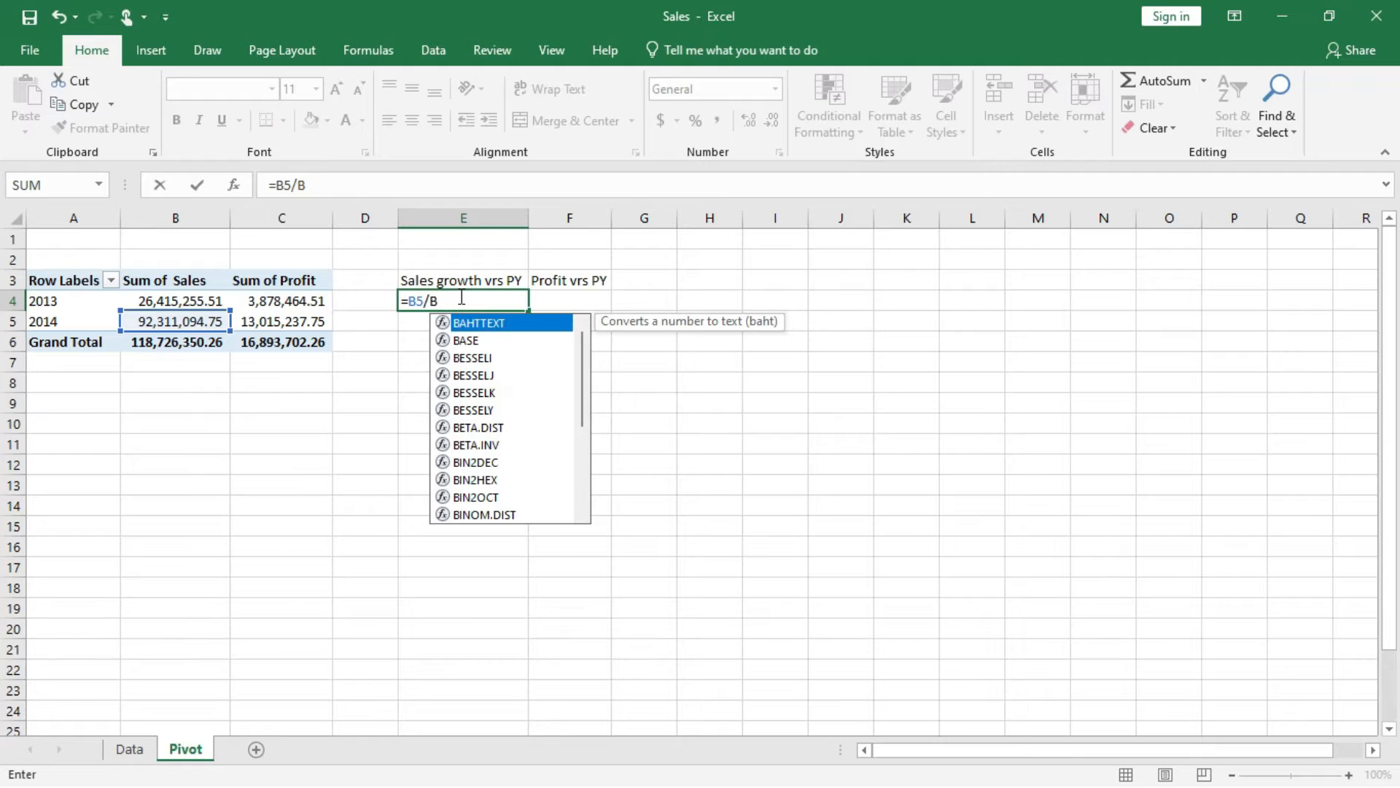
pyautogui.write('4')
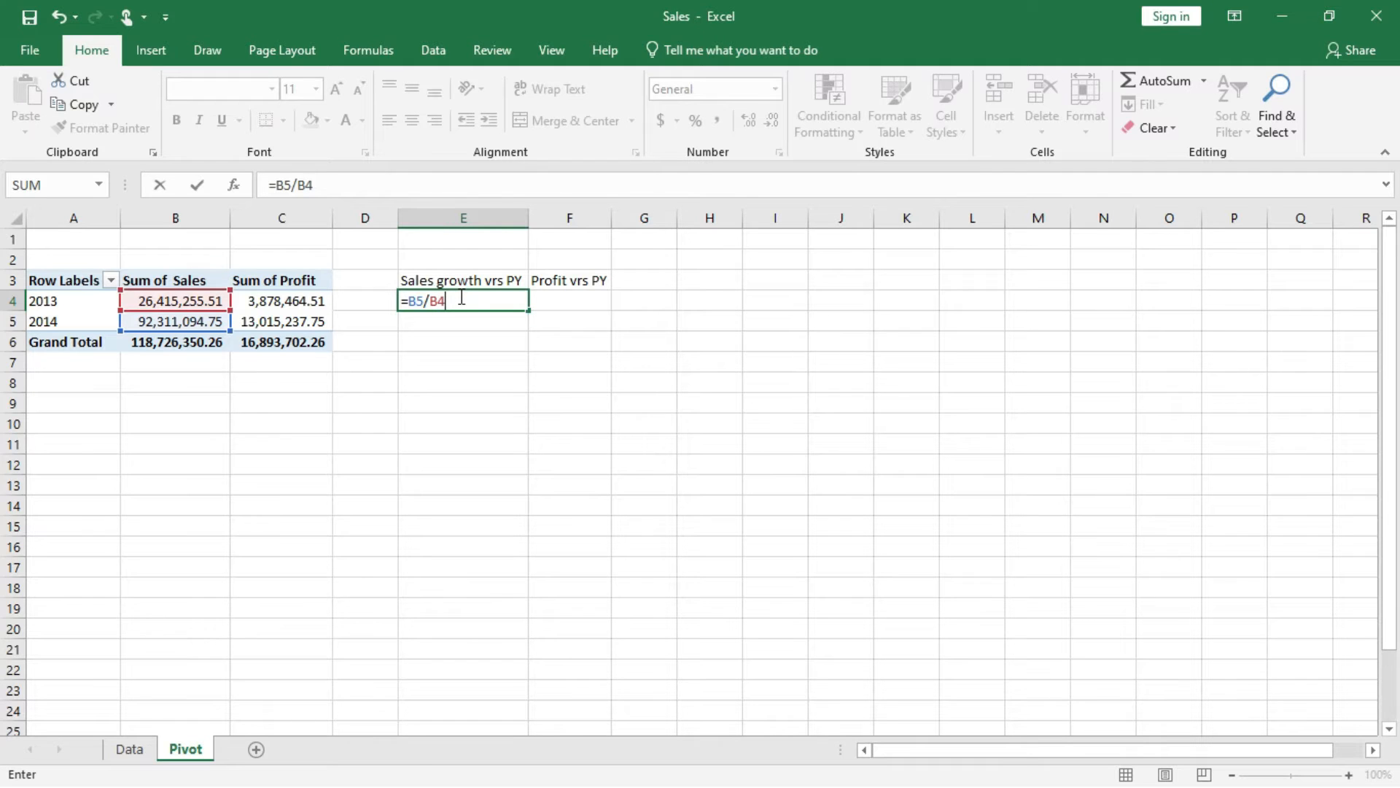
pyautogui.write('-1')
pyautogui.press('Return')
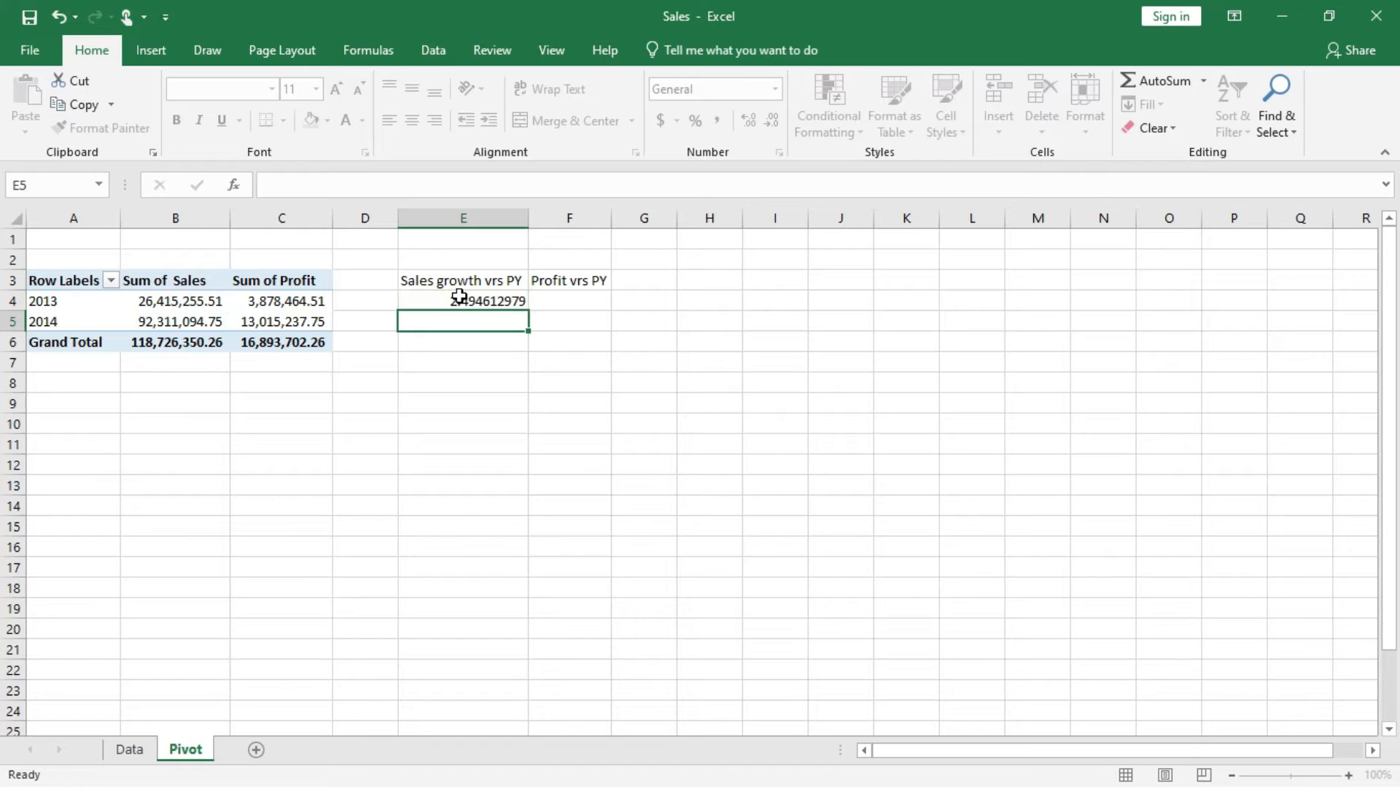
pyautogui.click(487, 299)
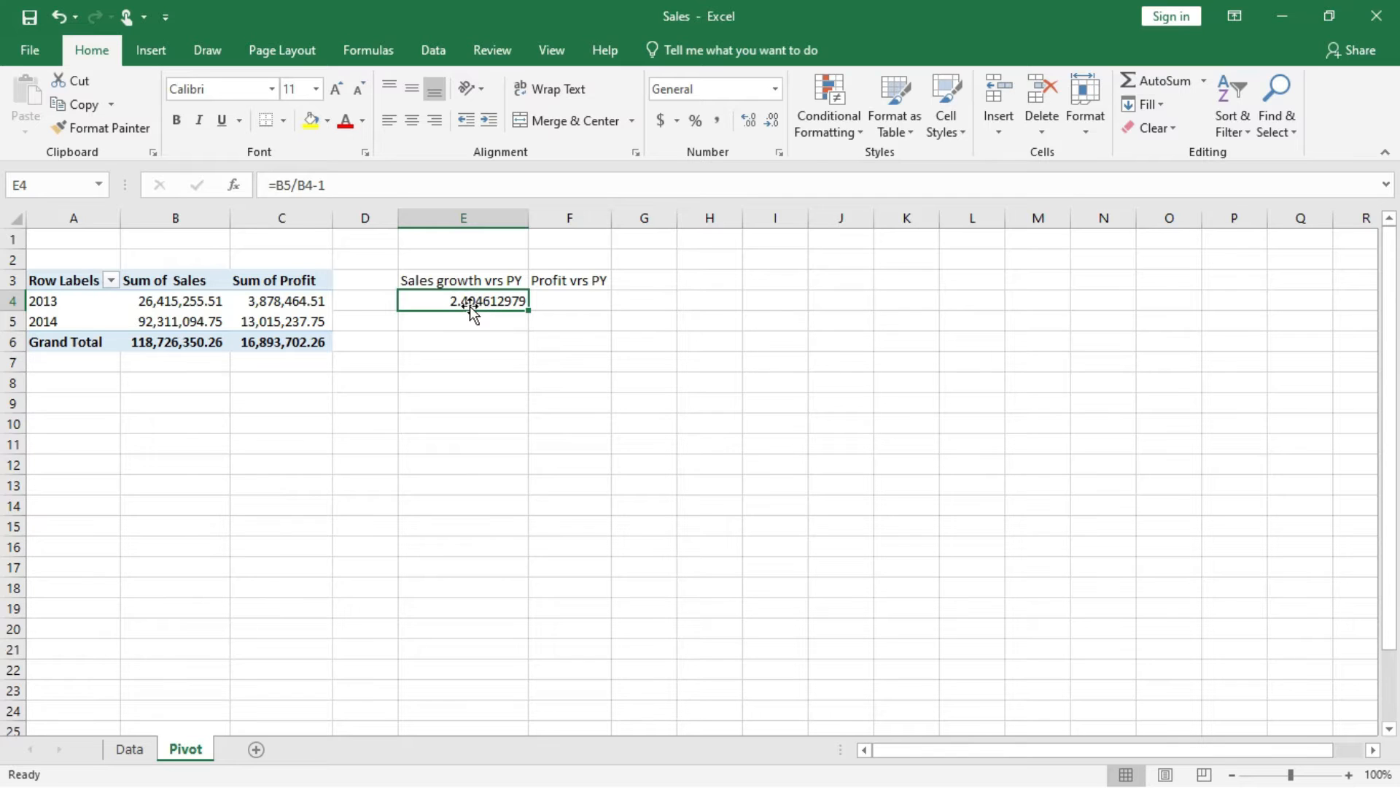
pyautogui.click(695, 121)
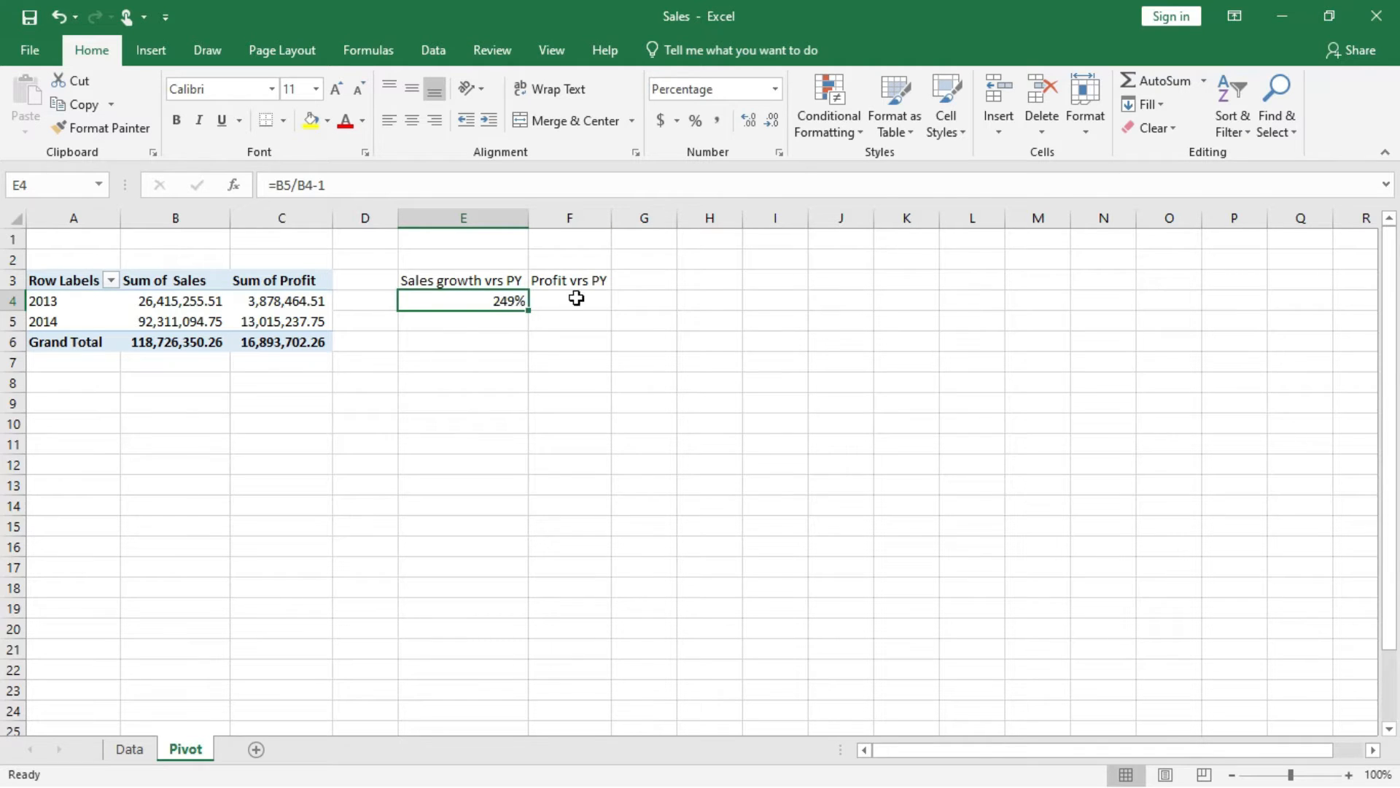
# Calculate the profit growth in F4 with the formula =C5/C4-1 and format the cell as a percentage.
pyautogui.click(576, 298)
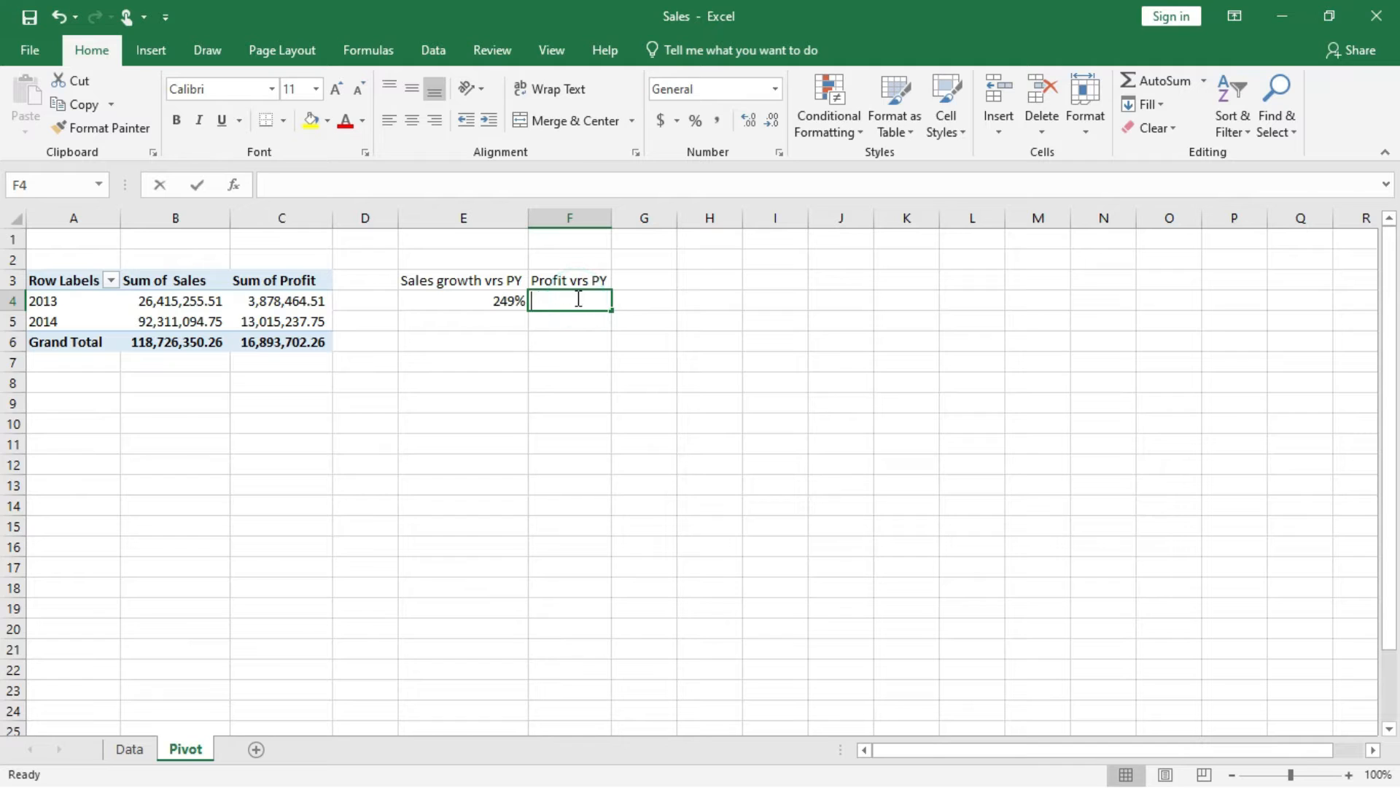
pyautogui.write('=')
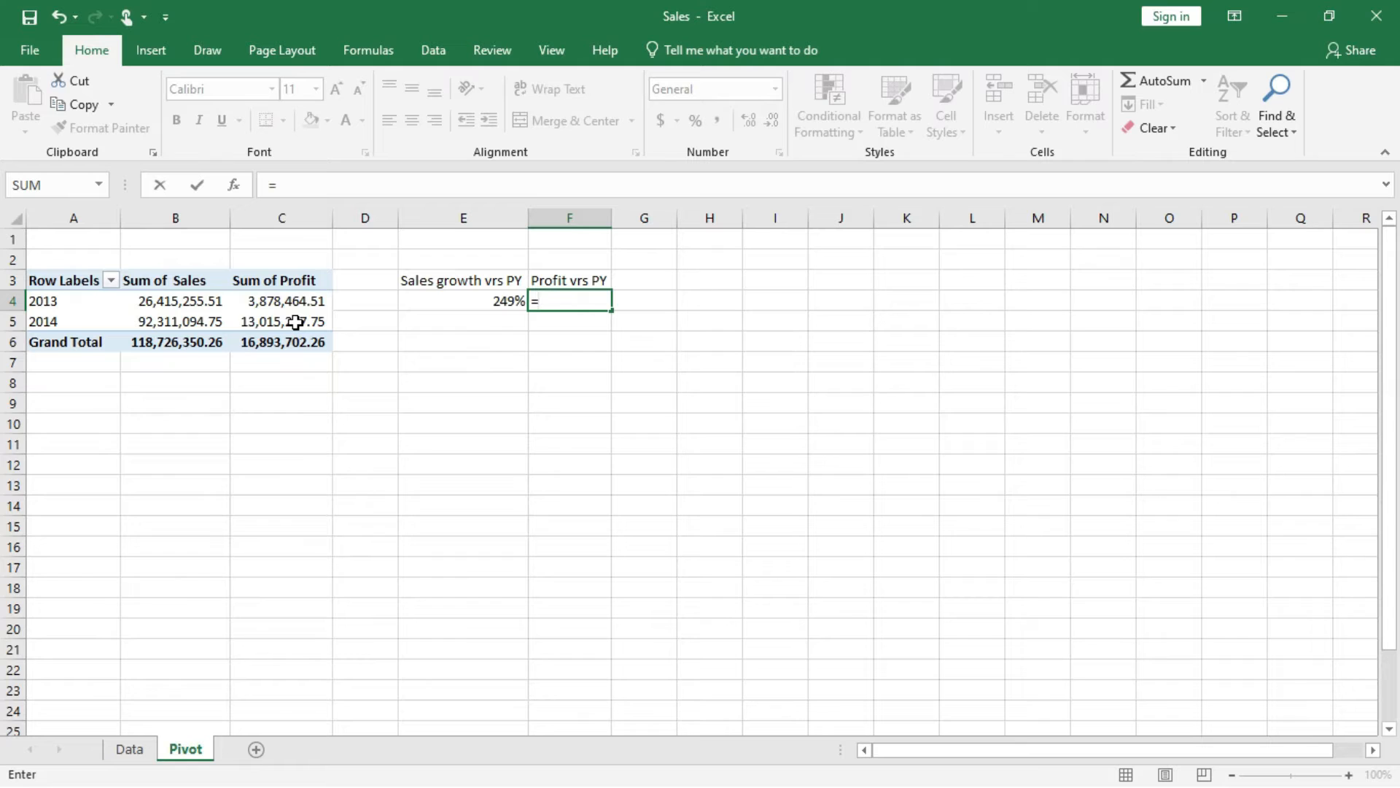
pyautogui.write('C')
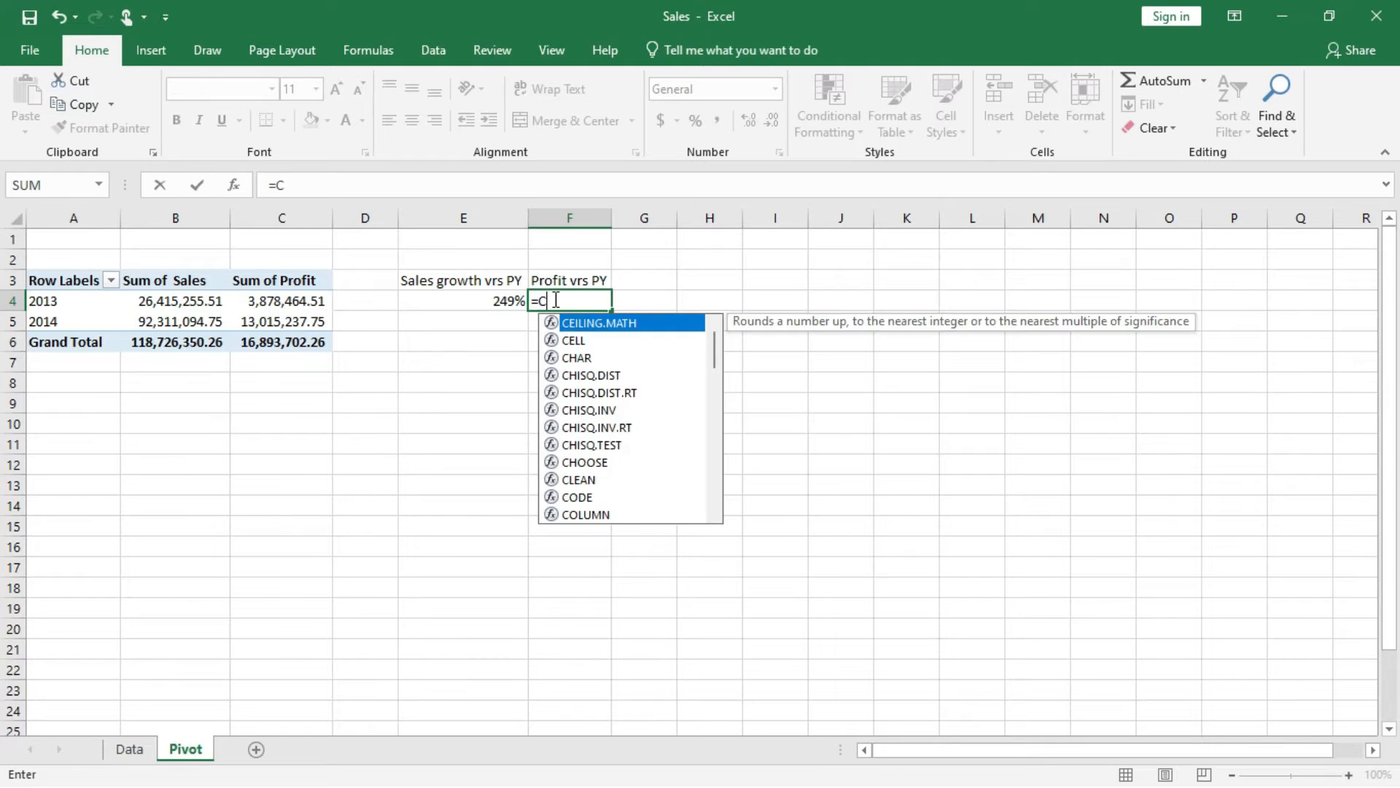
pyautogui.write('5/C4')
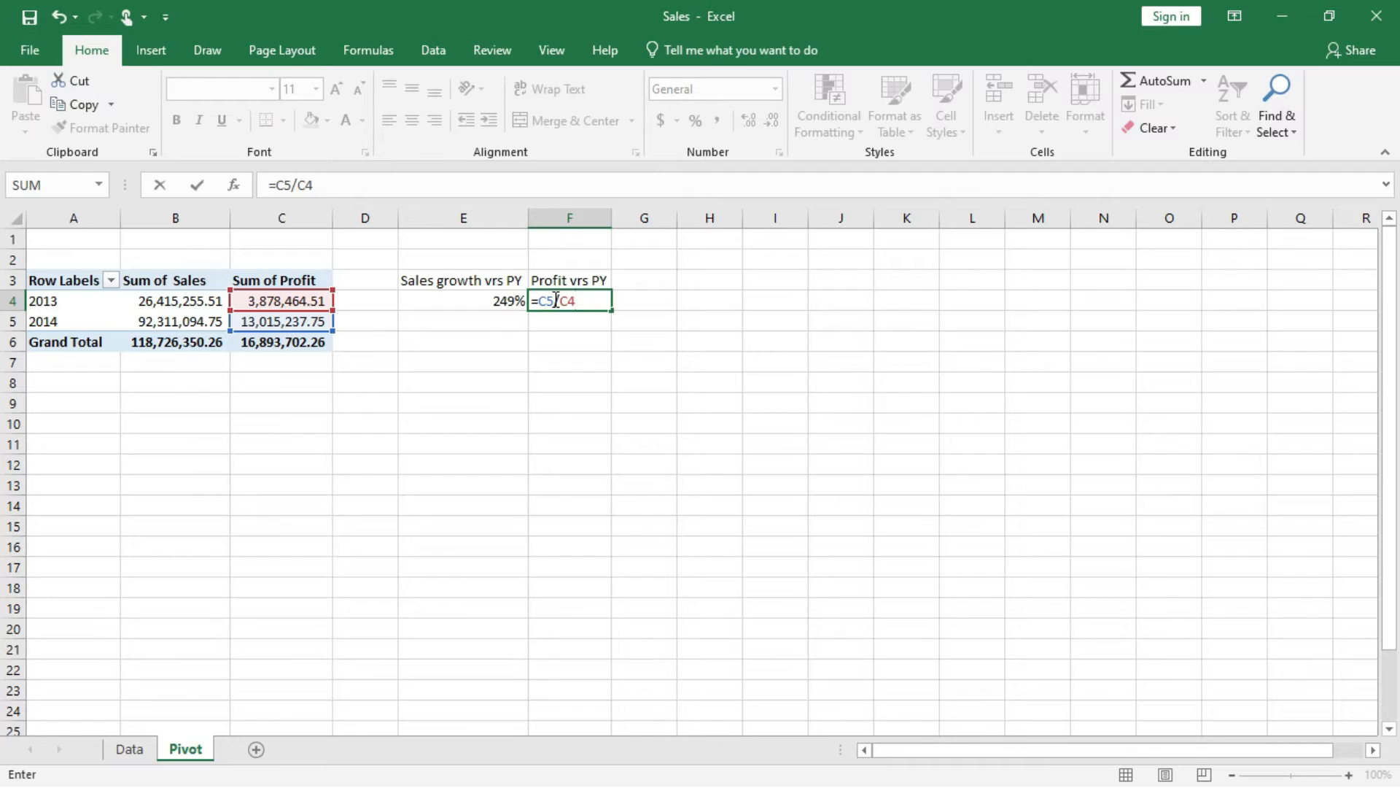
pyautogui.write('-1')
pyautogui.press('Return')
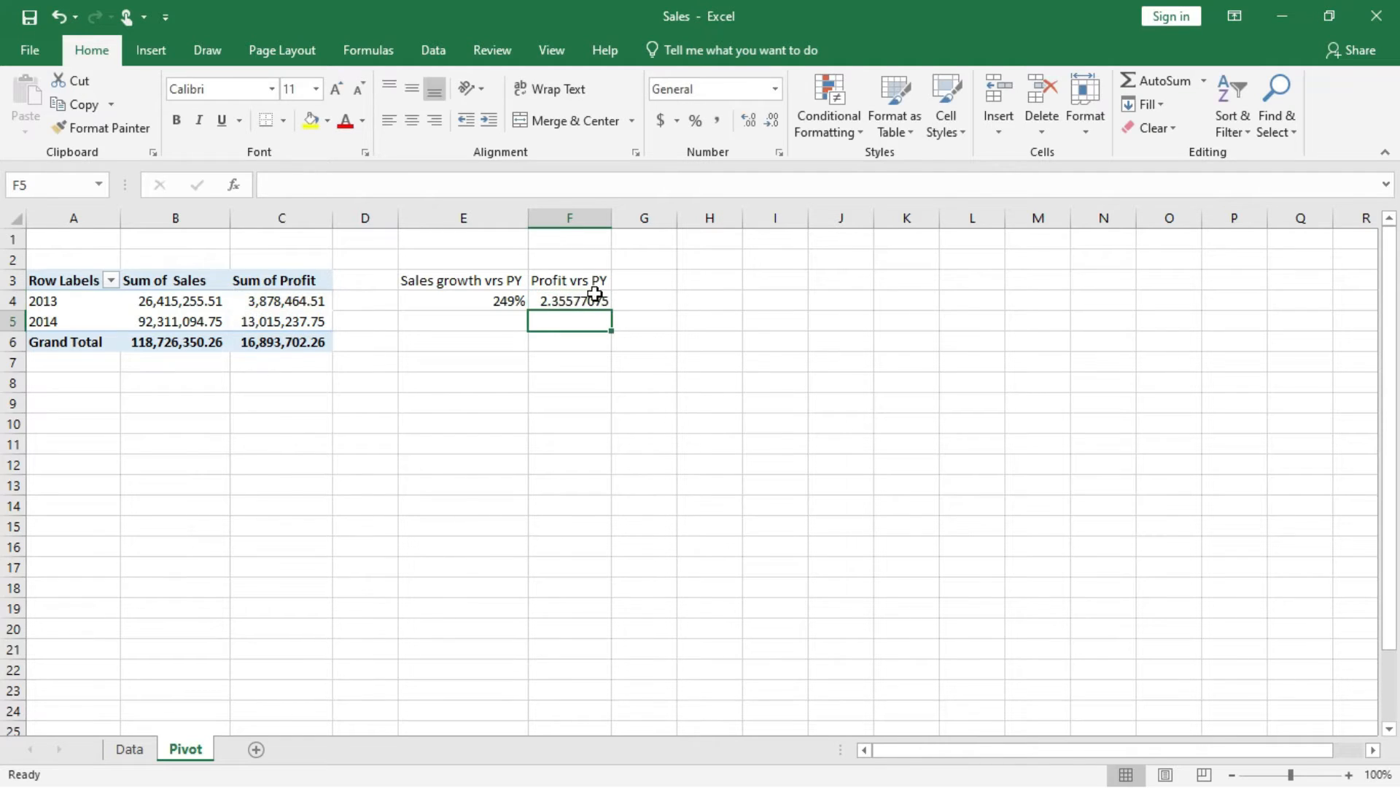
pyautogui.click(561, 297)
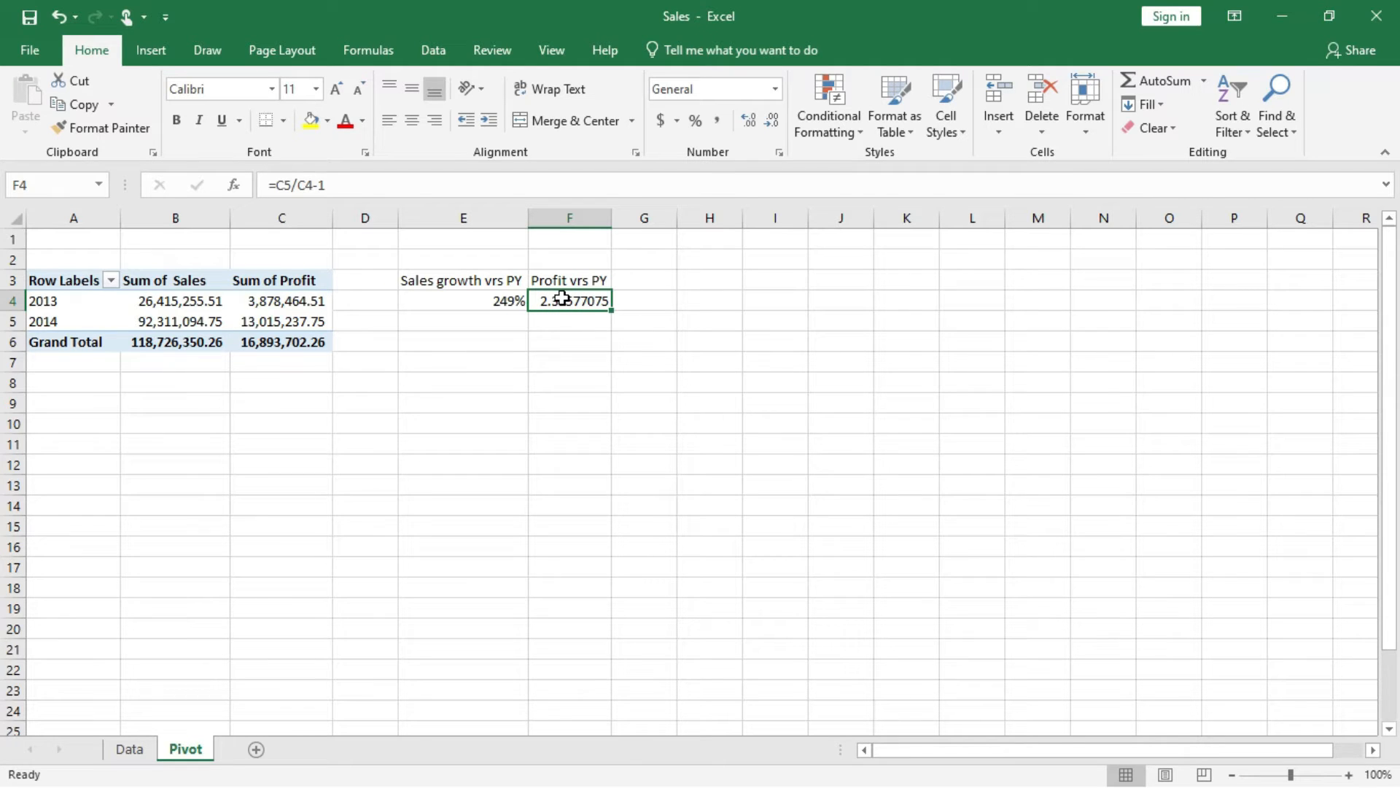
pyautogui.click(697, 122)
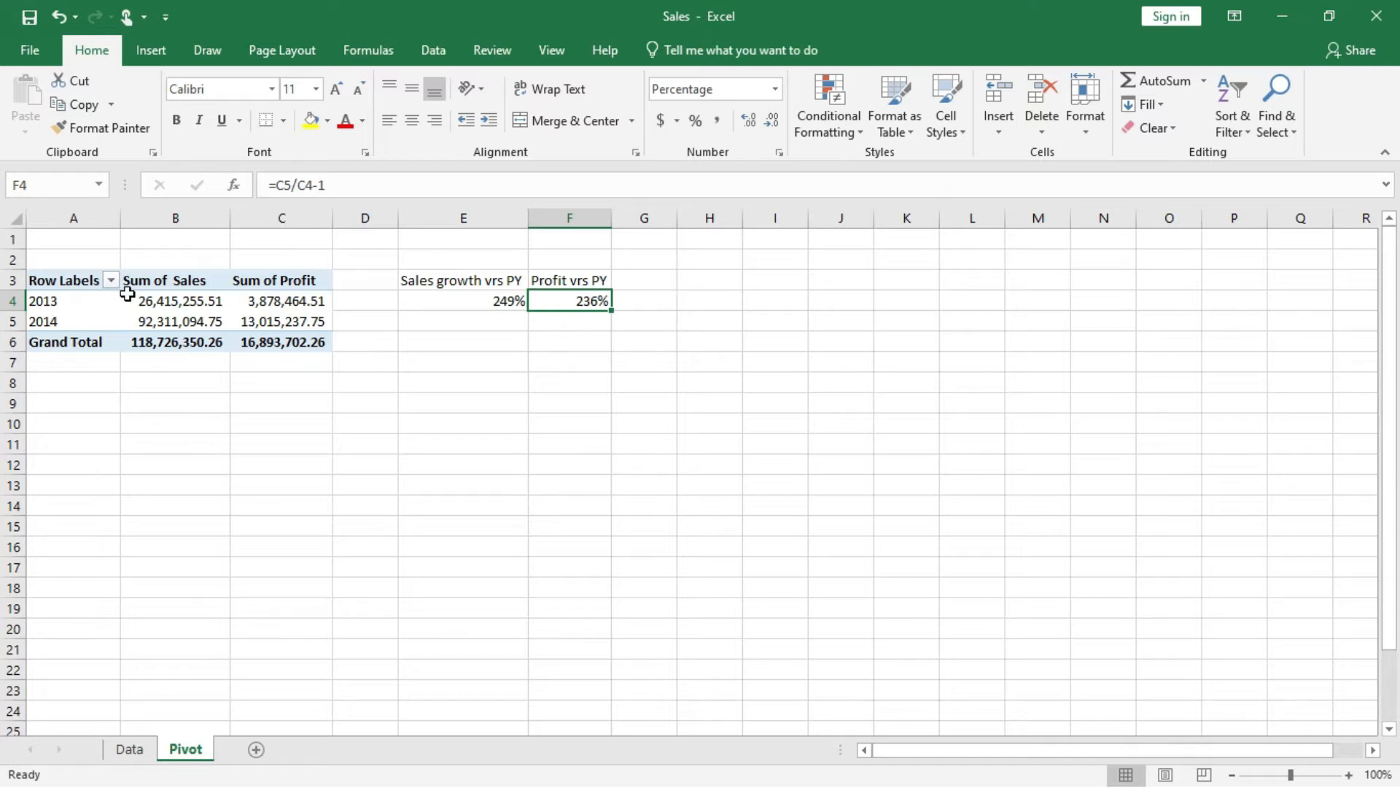
# Add a slicer for the Segment field to the PivotTable.
pyautogui.click(183, 319)
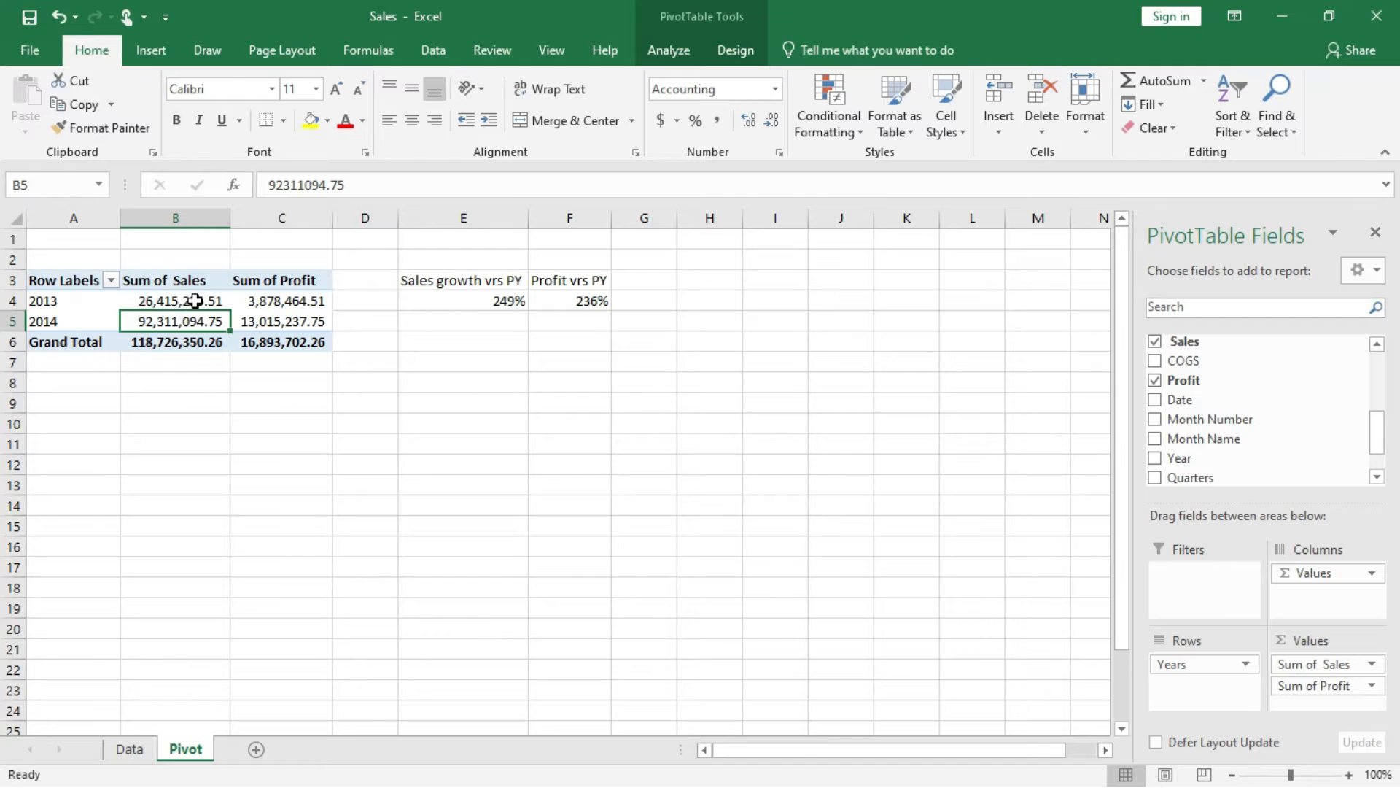
pyautogui.moveTo(196, 301)
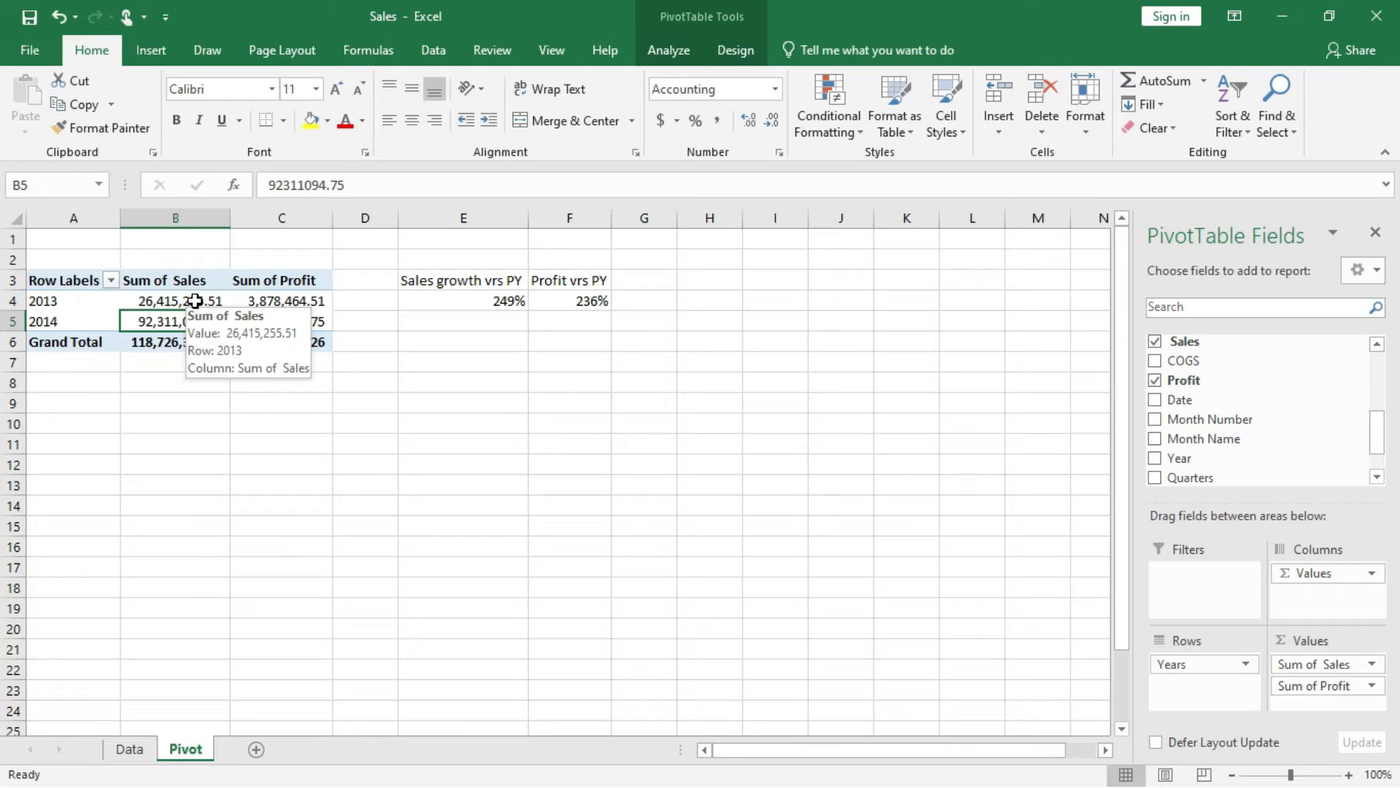
pyautogui.click(195, 301)
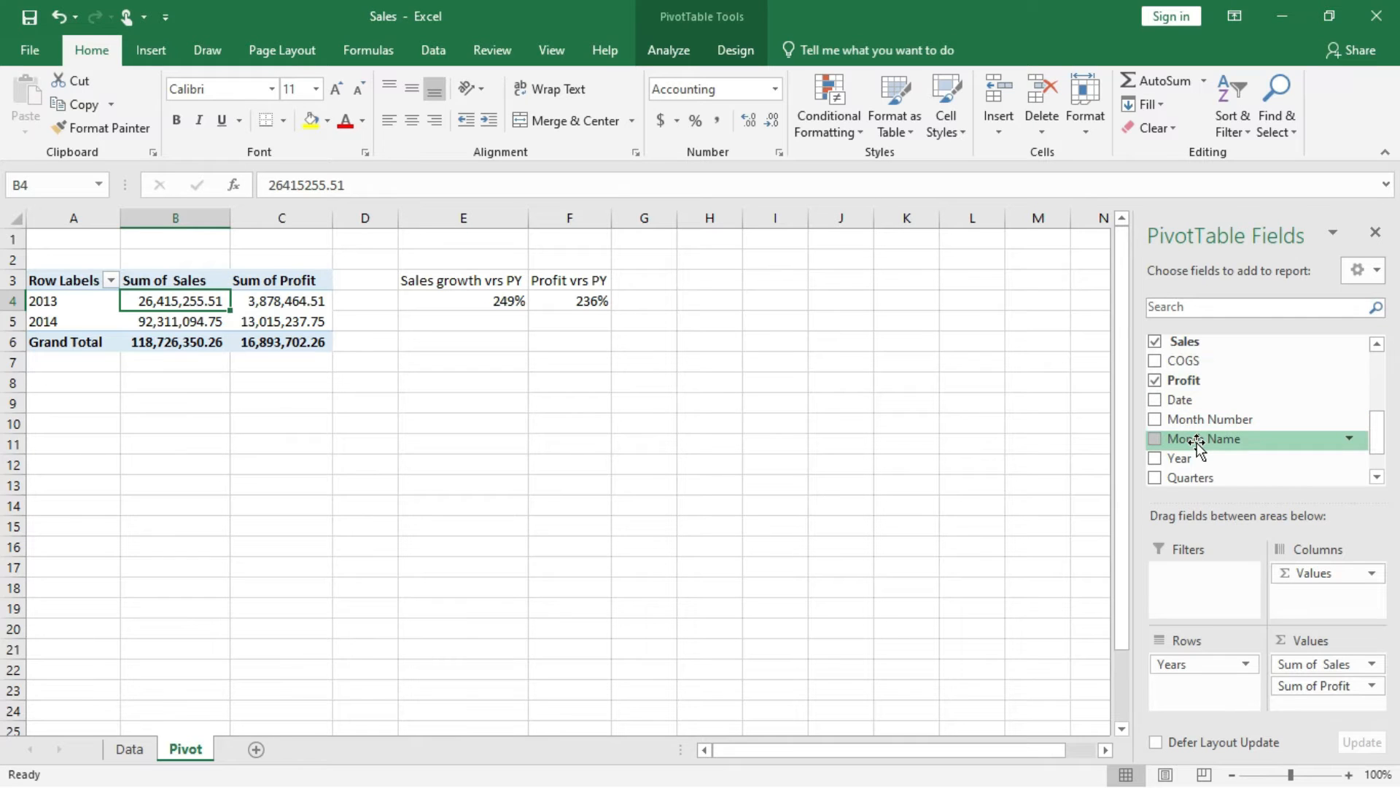
pyautogui.scroll(1, 1196, 442)
pyautogui.scroll(3, 1213, 394)
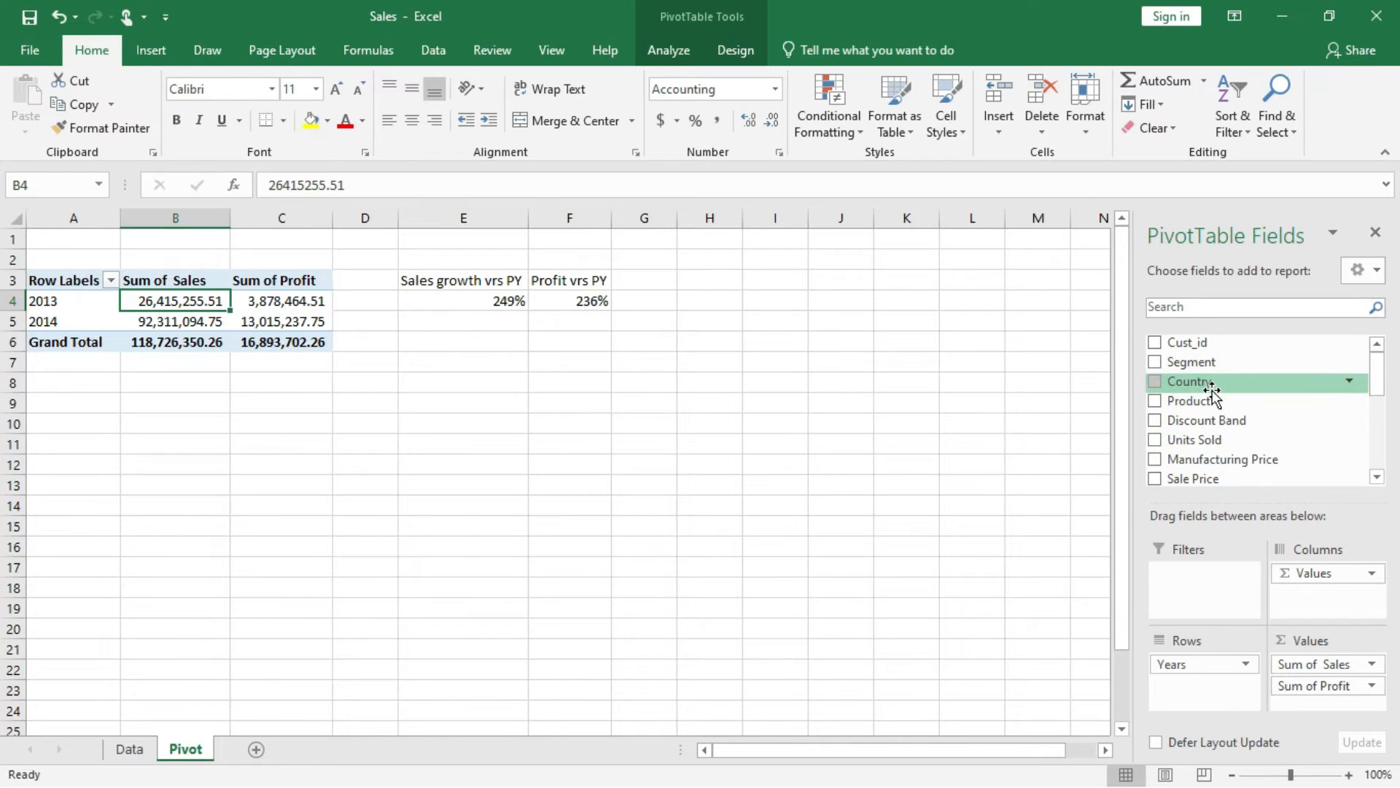
pyautogui.rightClick(1186, 363)
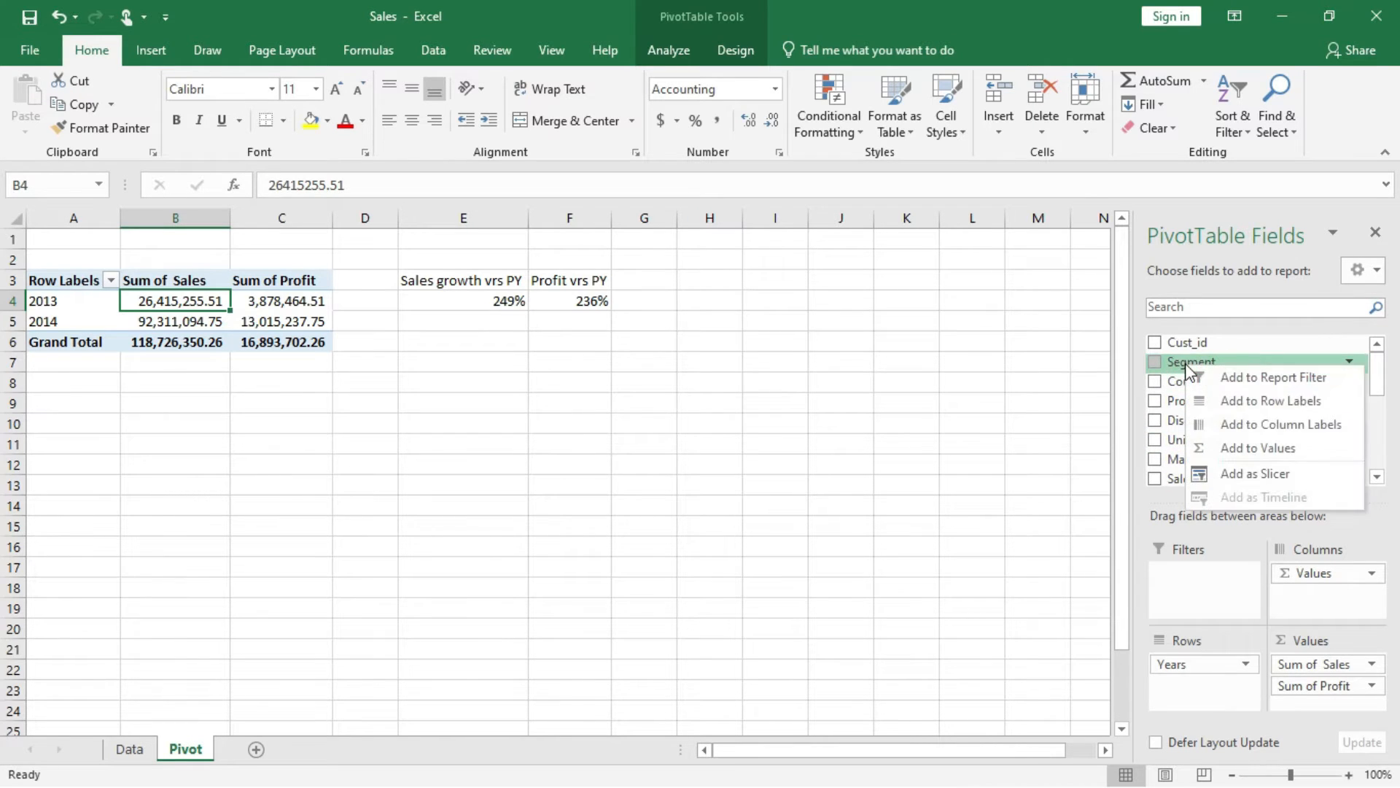
pyautogui.click(1257, 475)
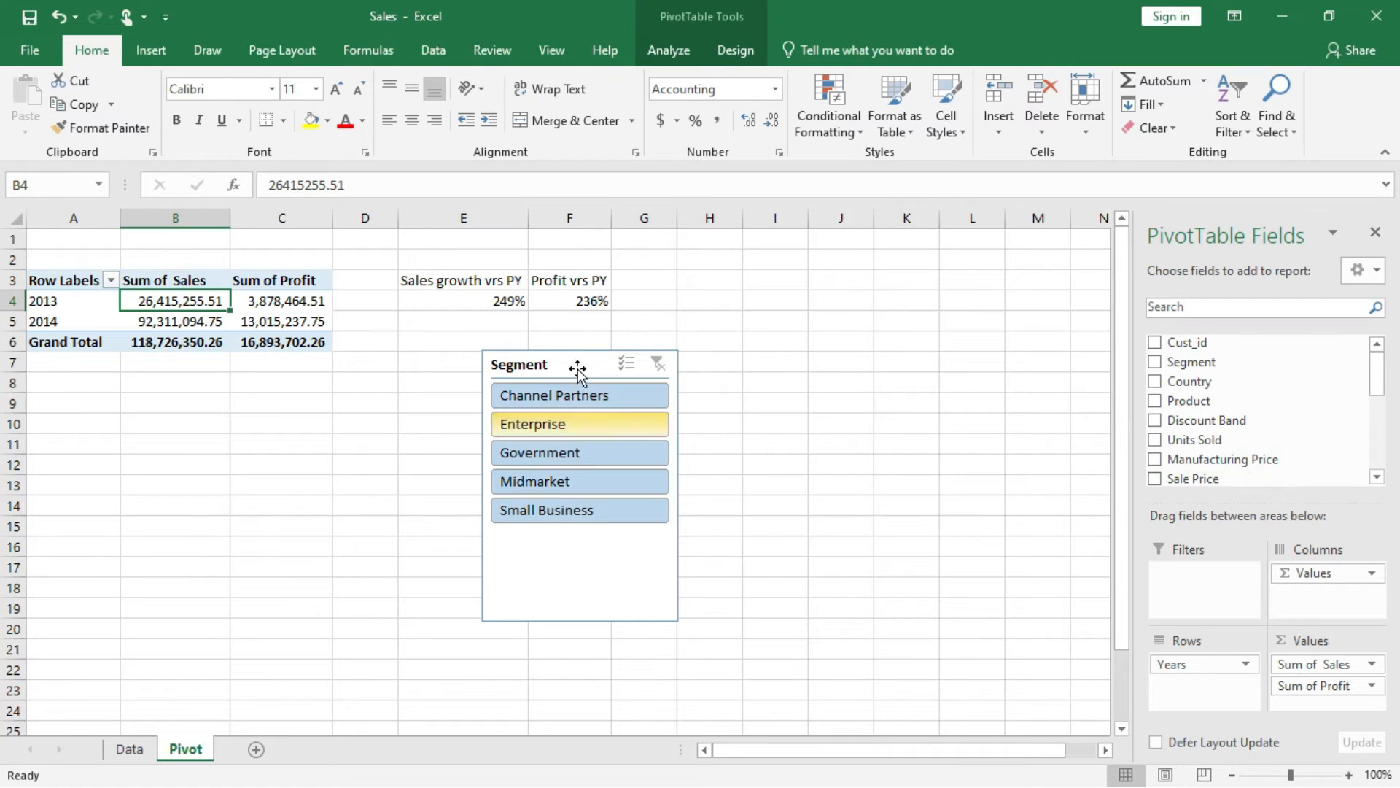
# Shrink the Segment slicer to fit its five items and move it beside the Profit vrs PY column, starting at row 3.
pyautogui.click(673, 620)
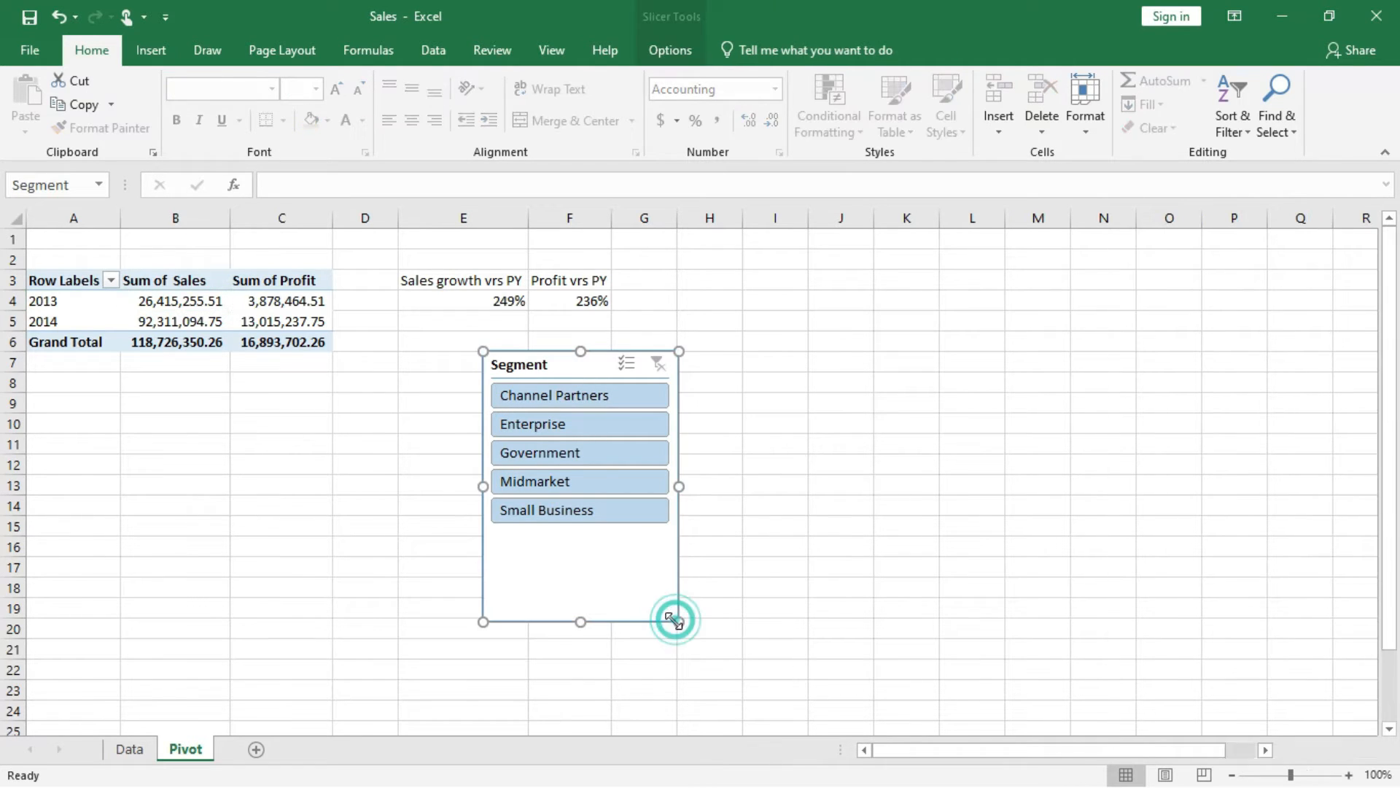
pyautogui.moveTo(673, 620); pyautogui.dragTo(672, 535)
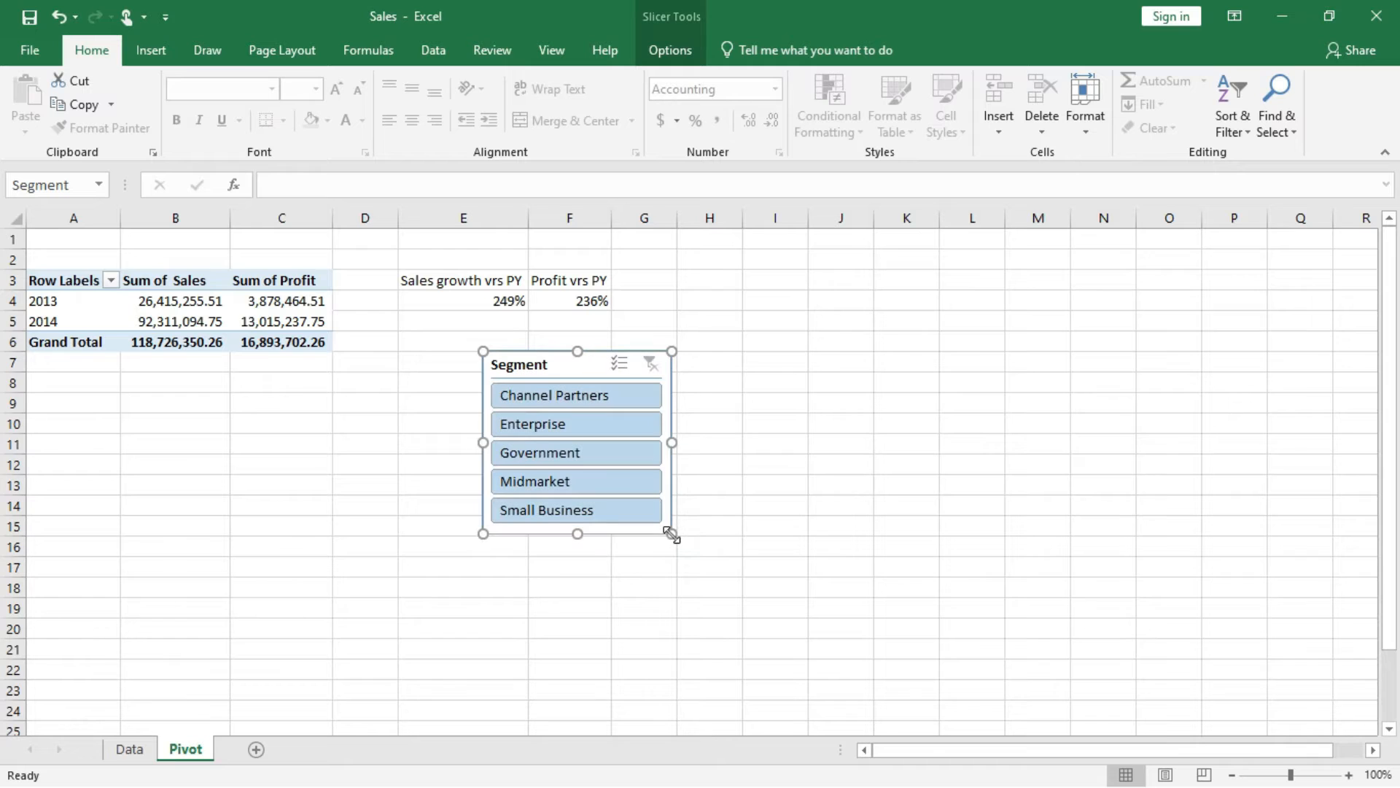
pyautogui.moveTo(574, 367); pyautogui.dragTo(692, 311)
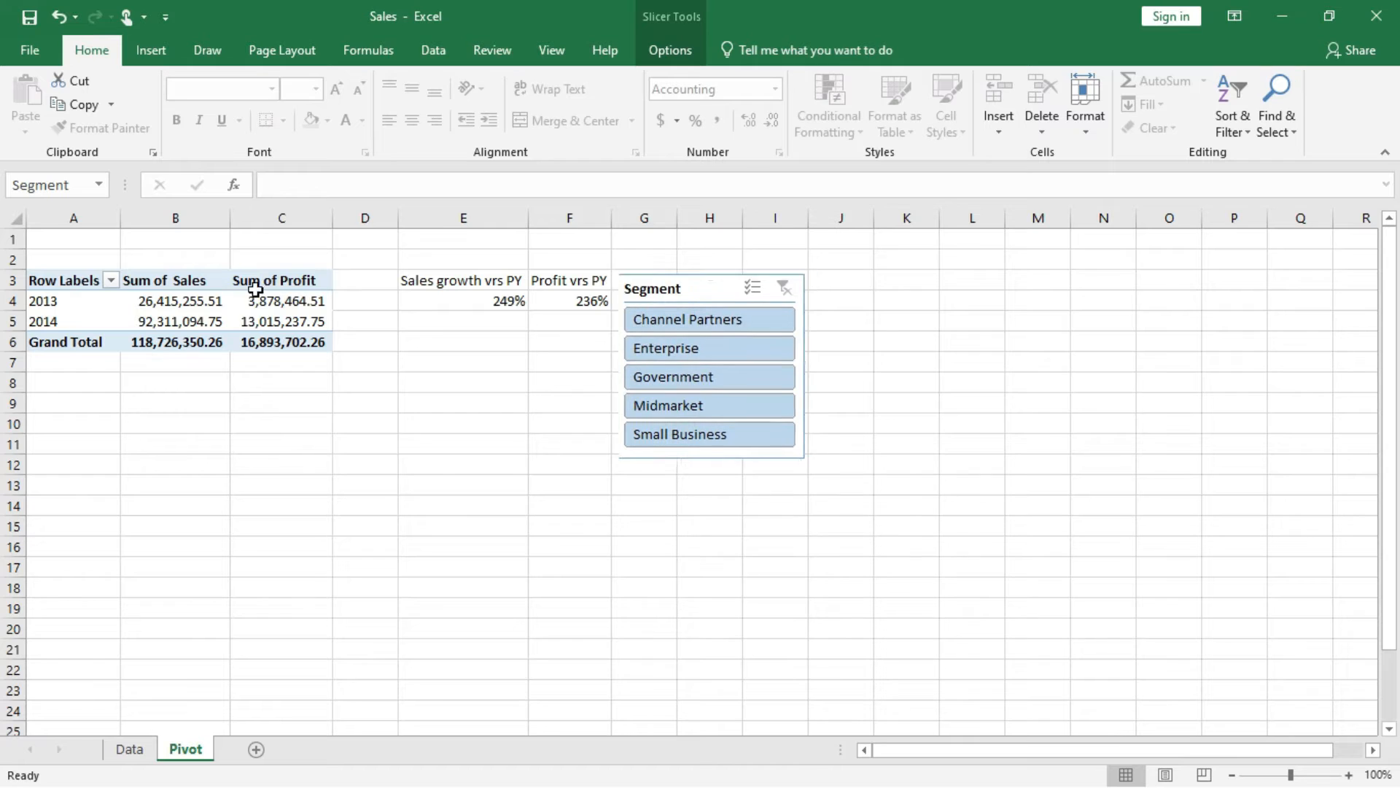
# Add a Country slicer to the PivotTable, shorten it to fit its items and align it just right of the Segment slicer.
pyautogui.click(203, 309)
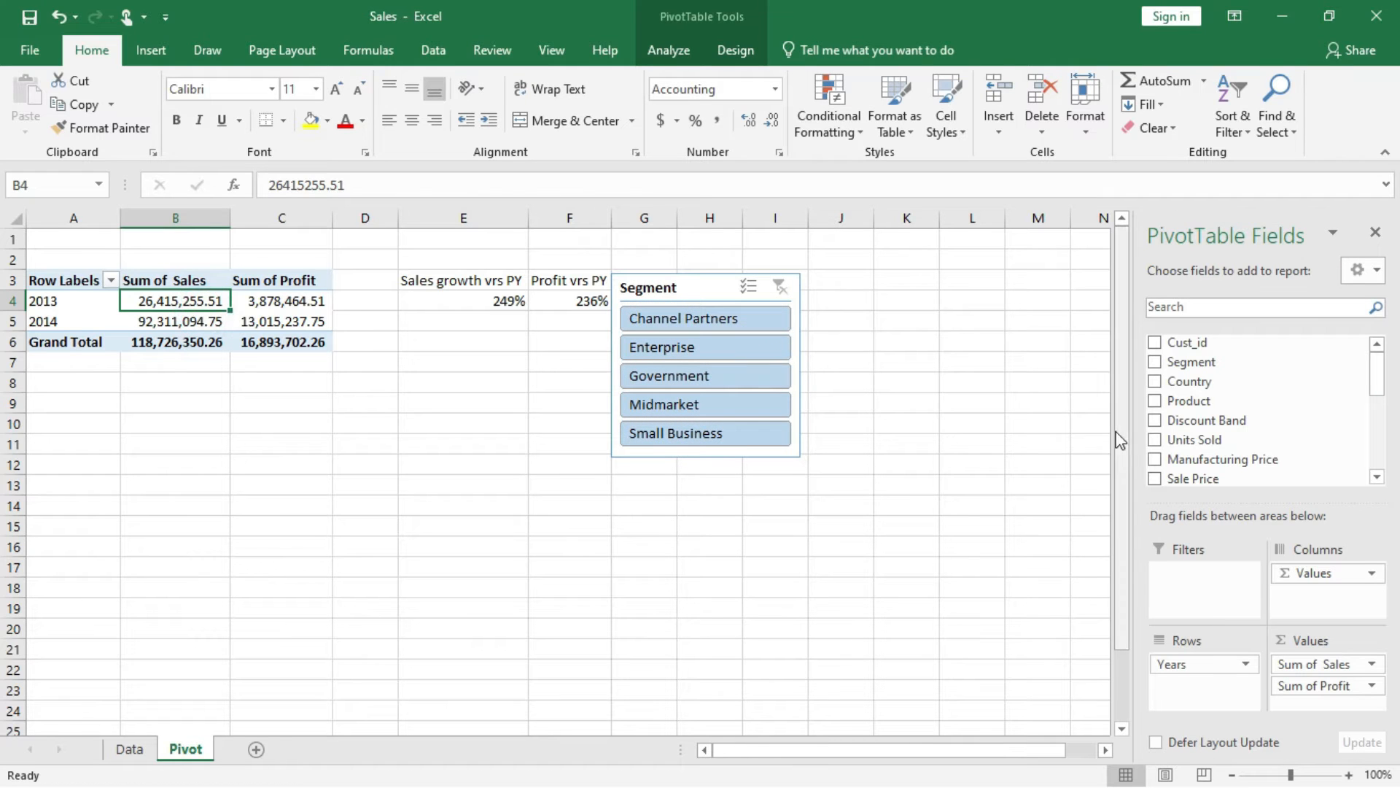
pyautogui.rightClick(1182, 383)
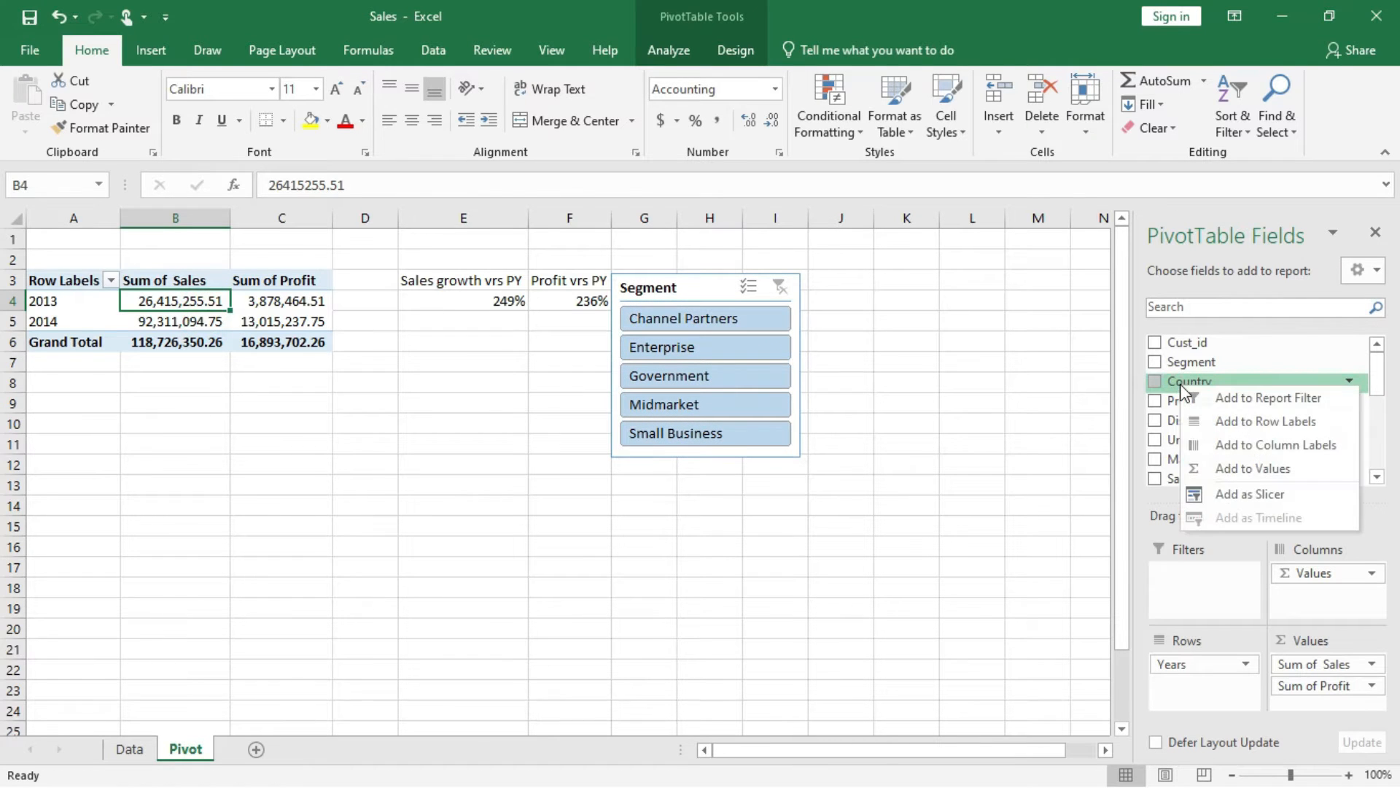
pyautogui.click(1260, 495)
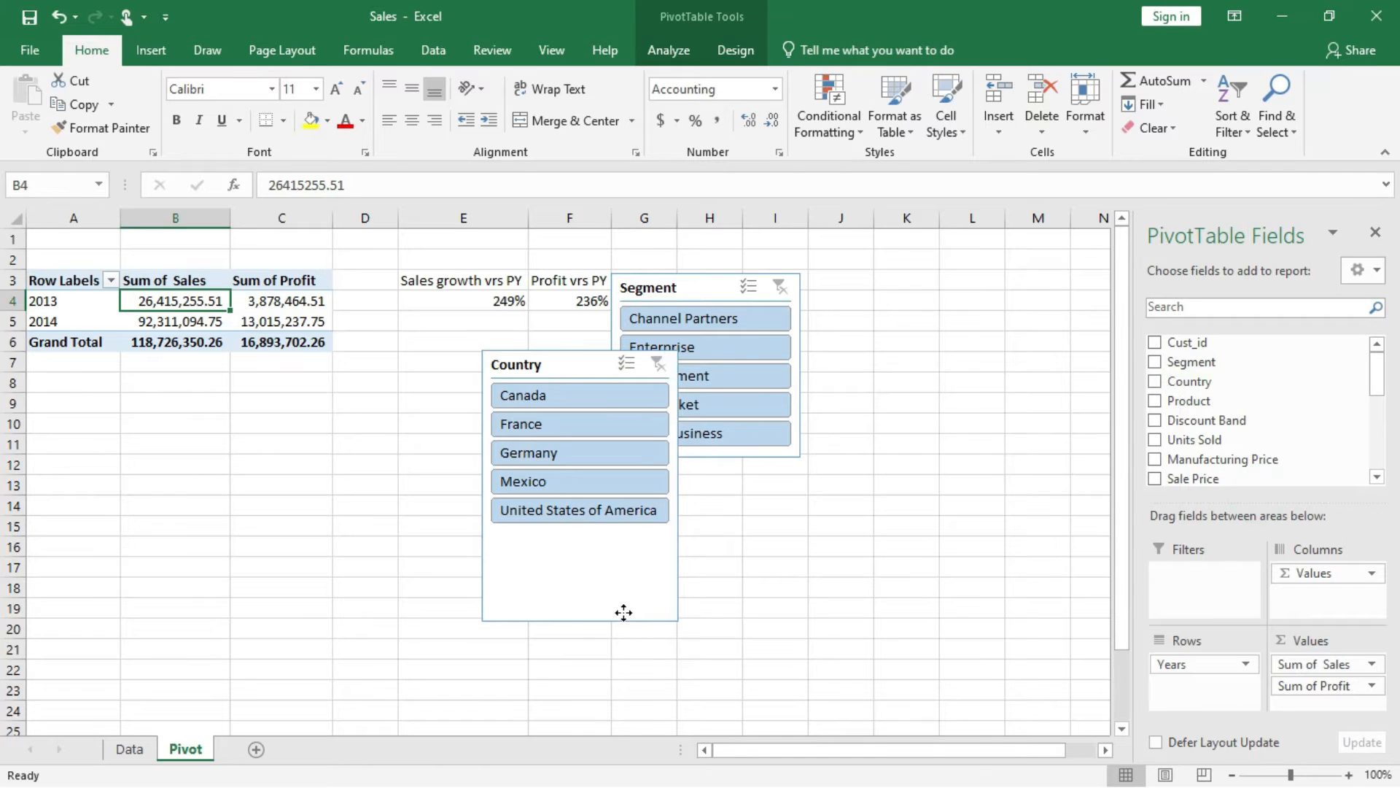
pyautogui.click(624, 612)
pyautogui.moveTo(599, 582); pyautogui.dragTo(608, 539)
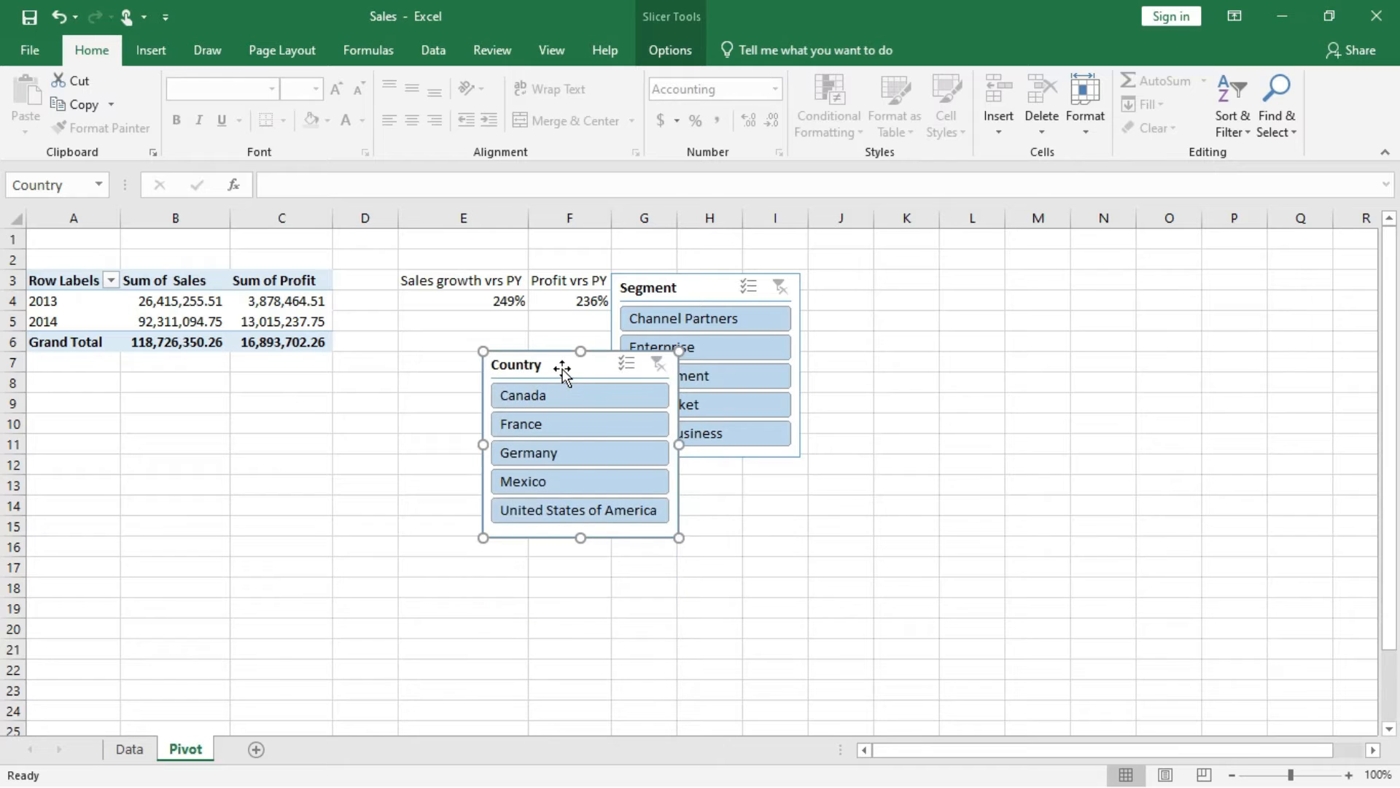
pyautogui.moveTo(572, 360); pyautogui.dragTo(896, 294)
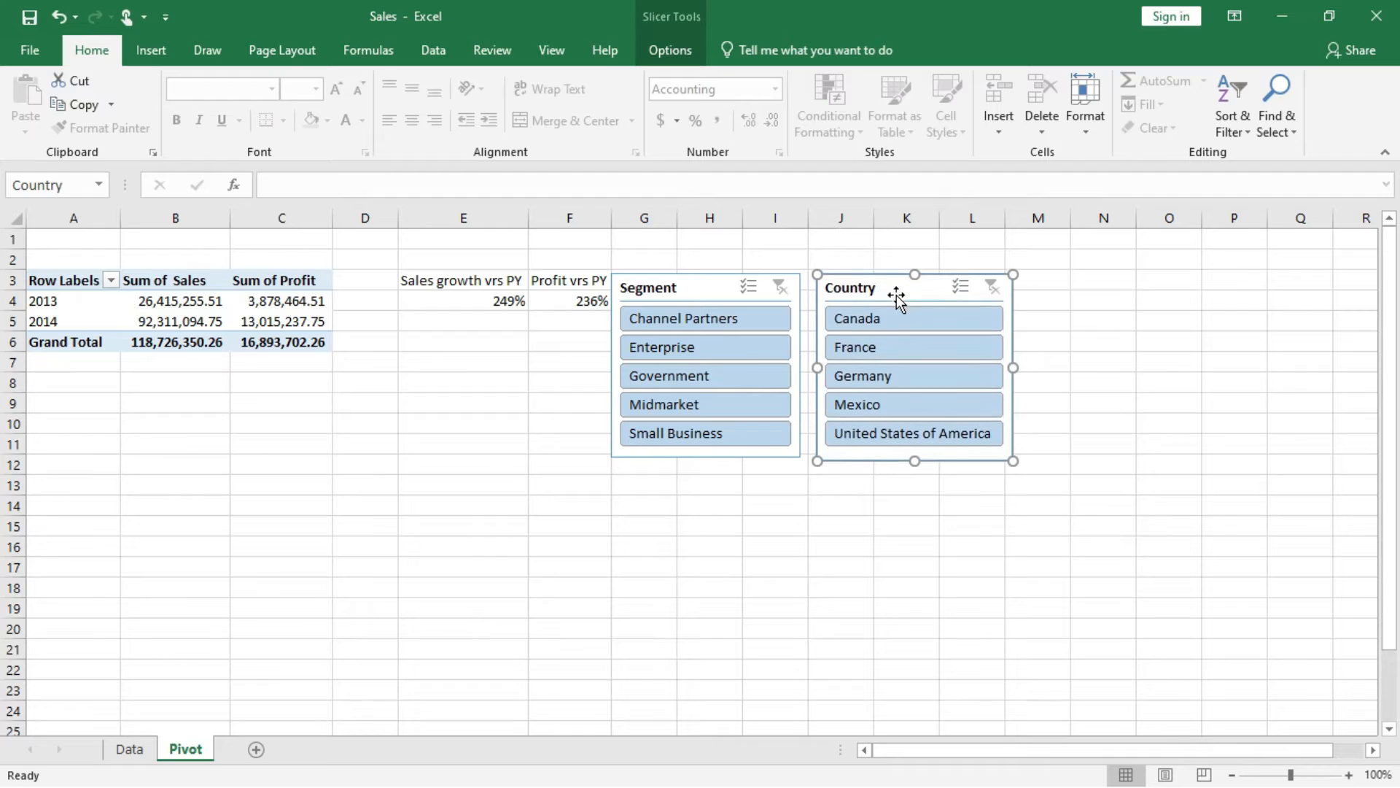
# Check the report connections of the Country slicer and the Segment slicer.
pyautogui.click(667, 53)
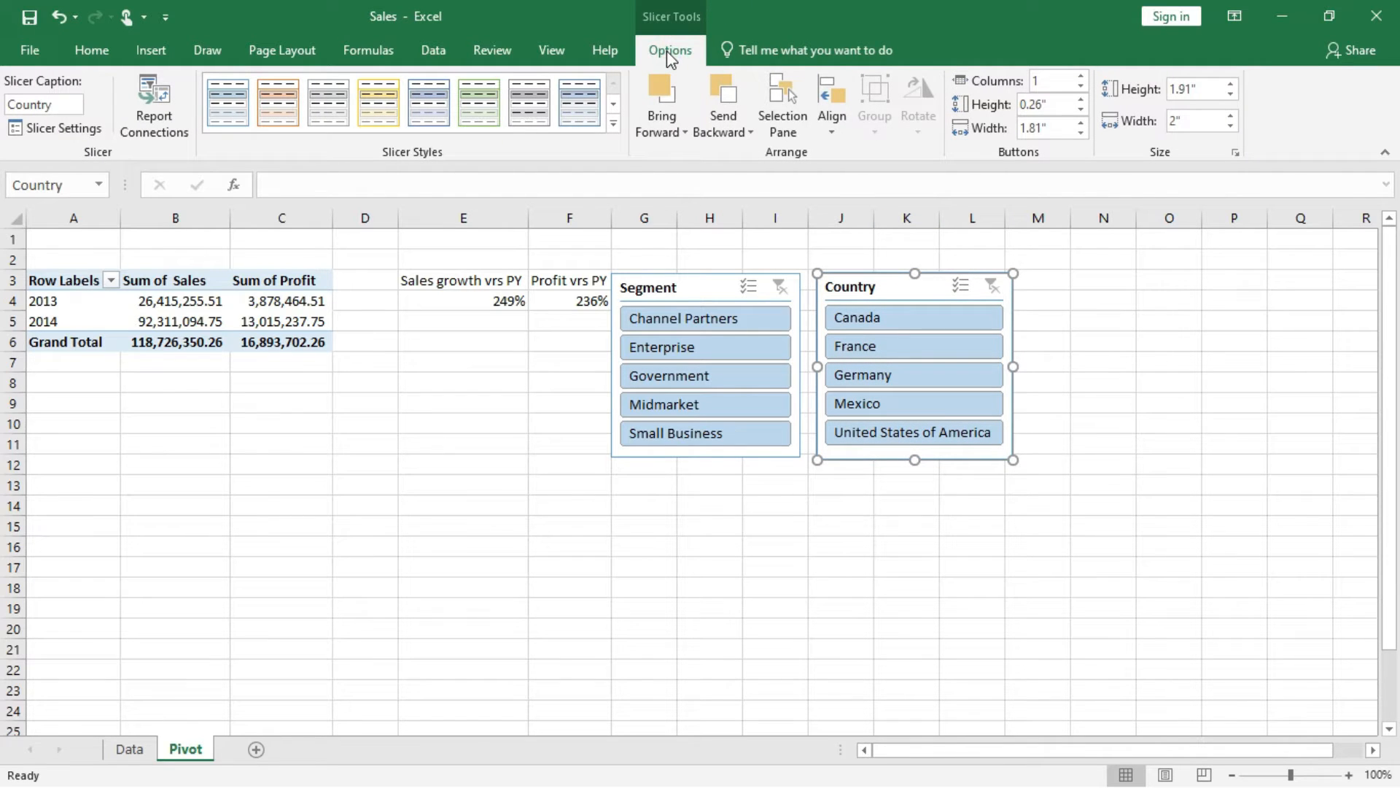
pyautogui.click(154, 117)
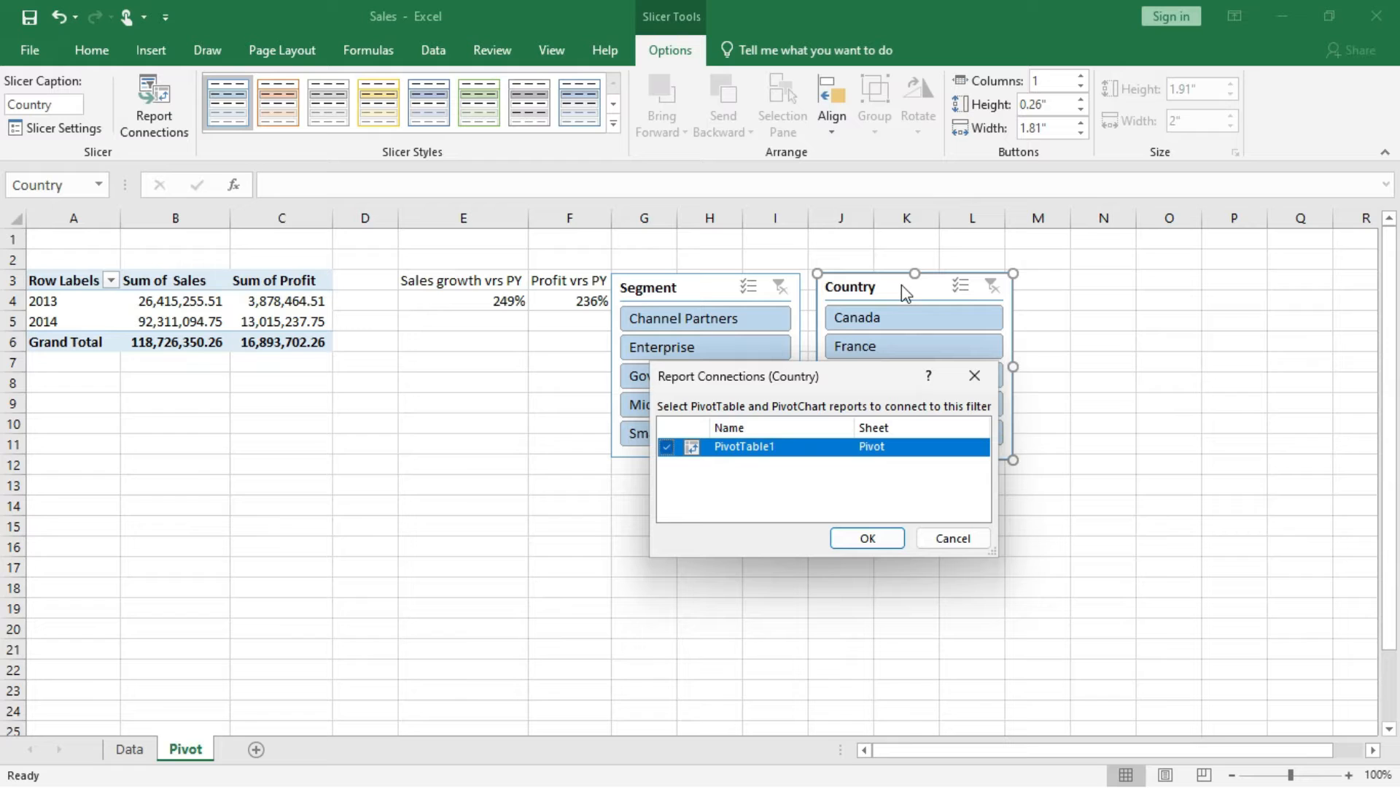
pyautogui.click(942, 541)
pyautogui.click(702, 288)
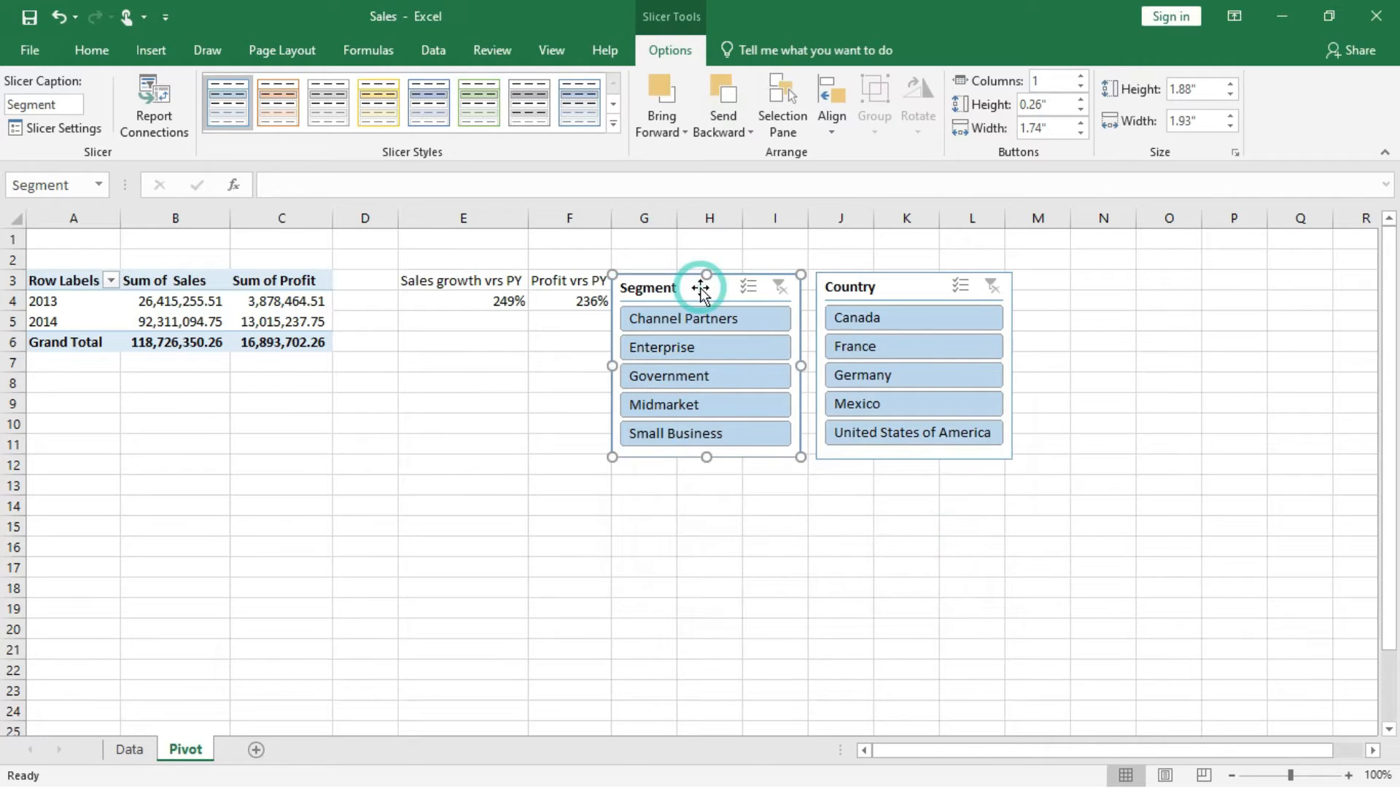
pyautogui.click(156, 117)
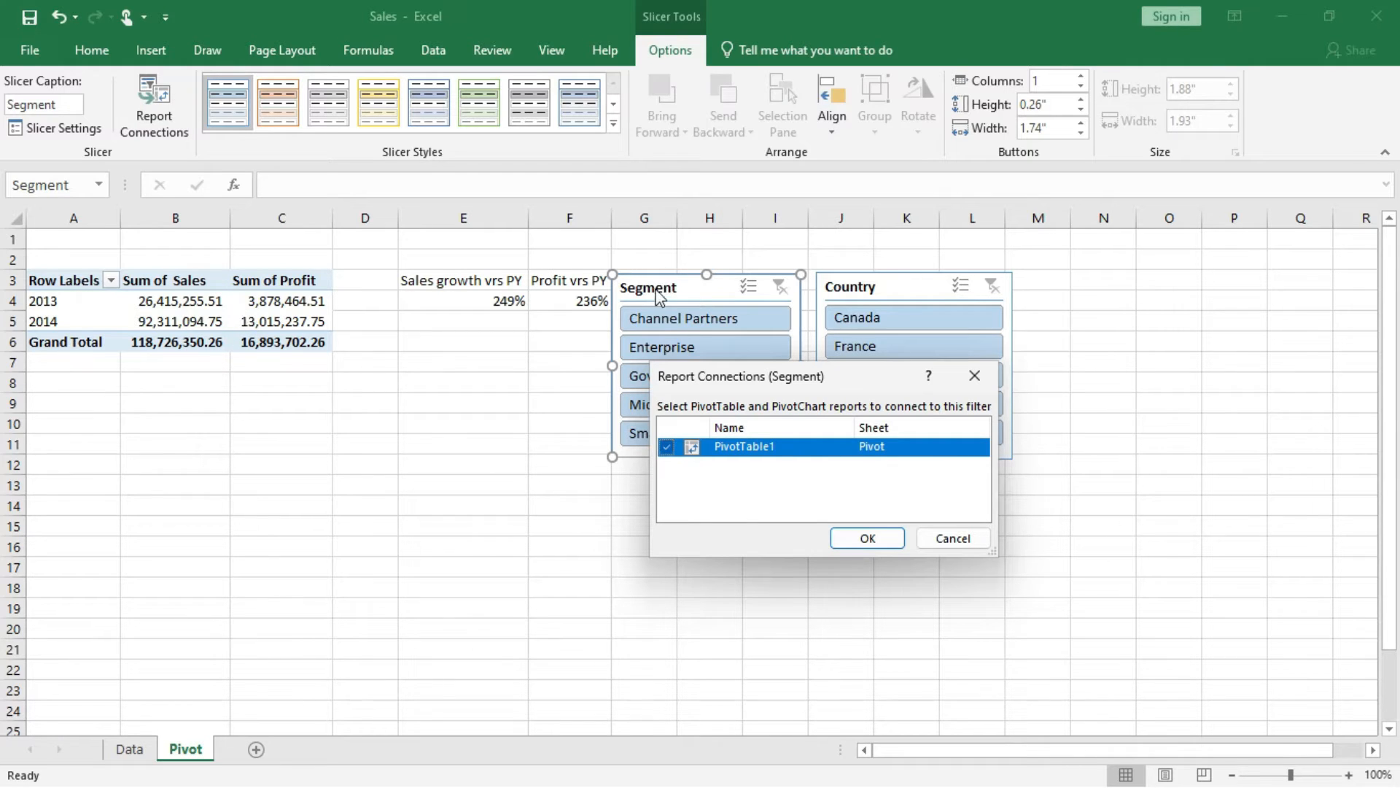
pyautogui.click(884, 545)
pyautogui.click(885, 540)
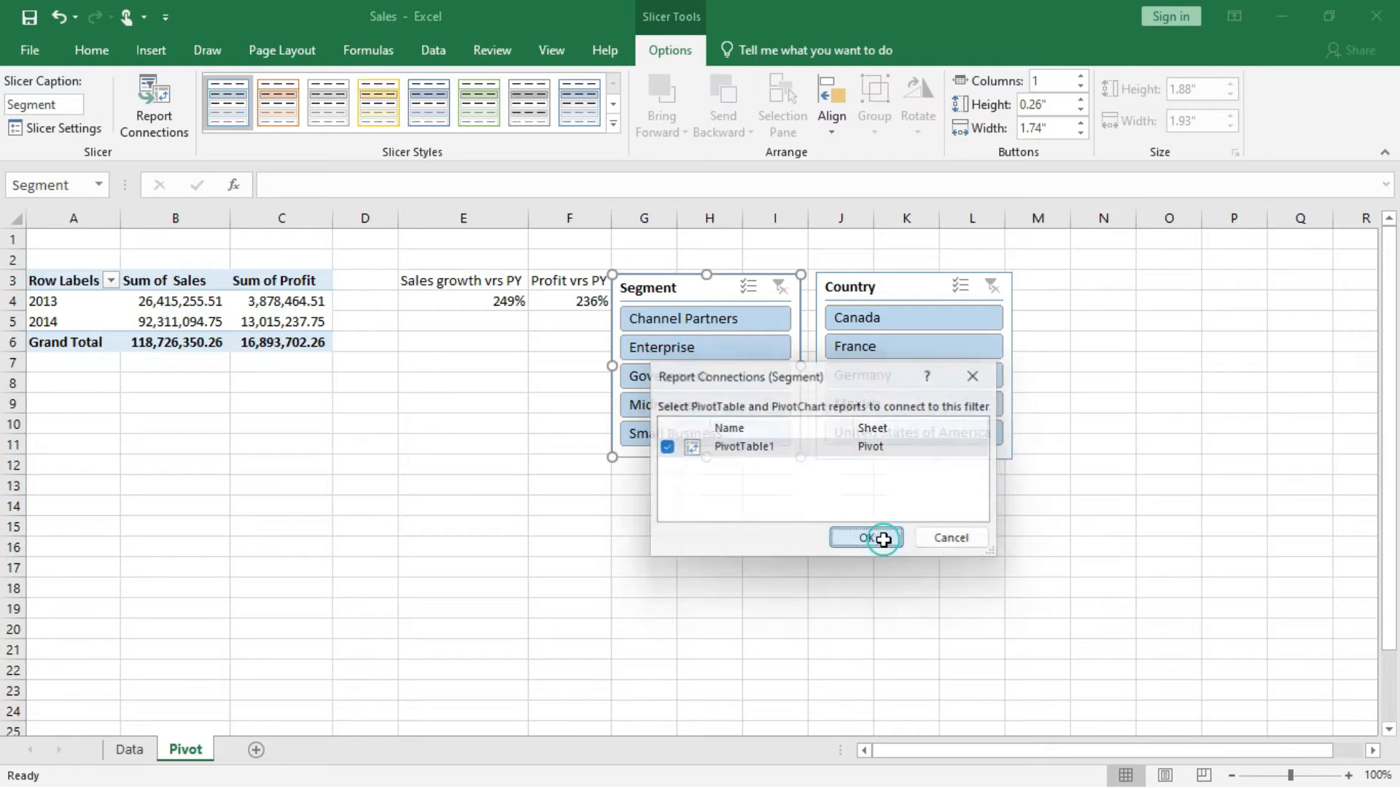
# Filter the PivotTable to the Channel Partners segment with the Segment slicer.
pyautogui.click(702, 318)
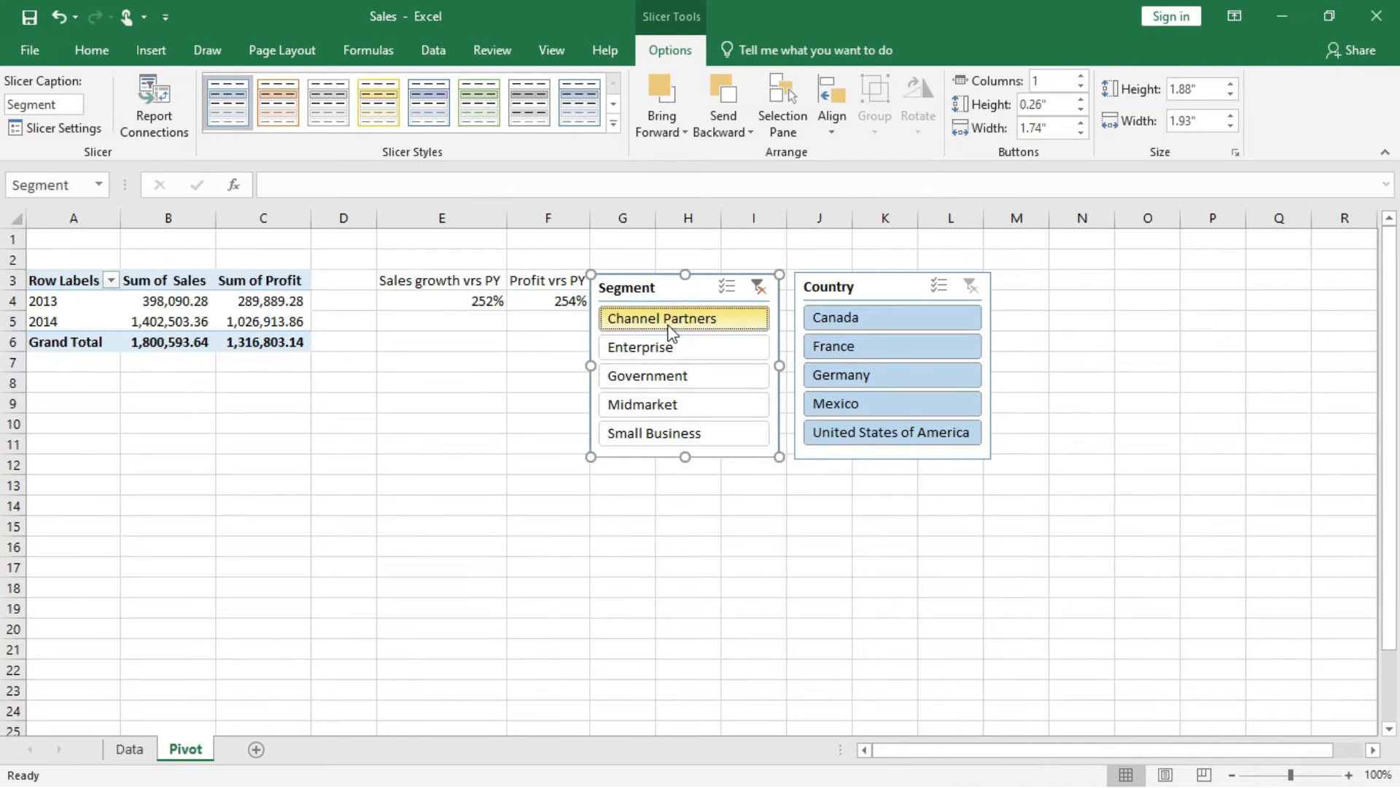
# Filter the PivotTable to France with the Country slicer and clear that Country filter again.
pyautogui.click(855, 348)
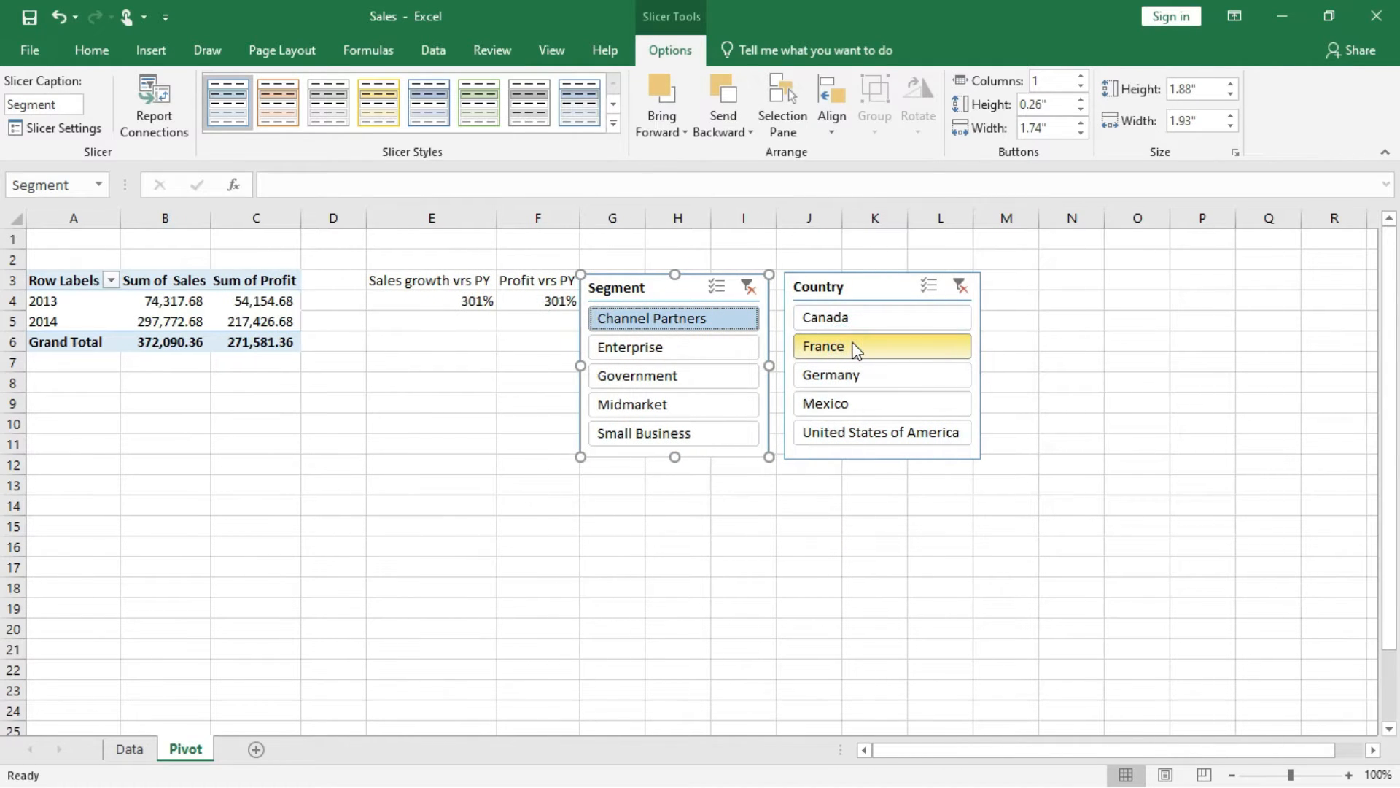
pyautogui.click(960, 286)
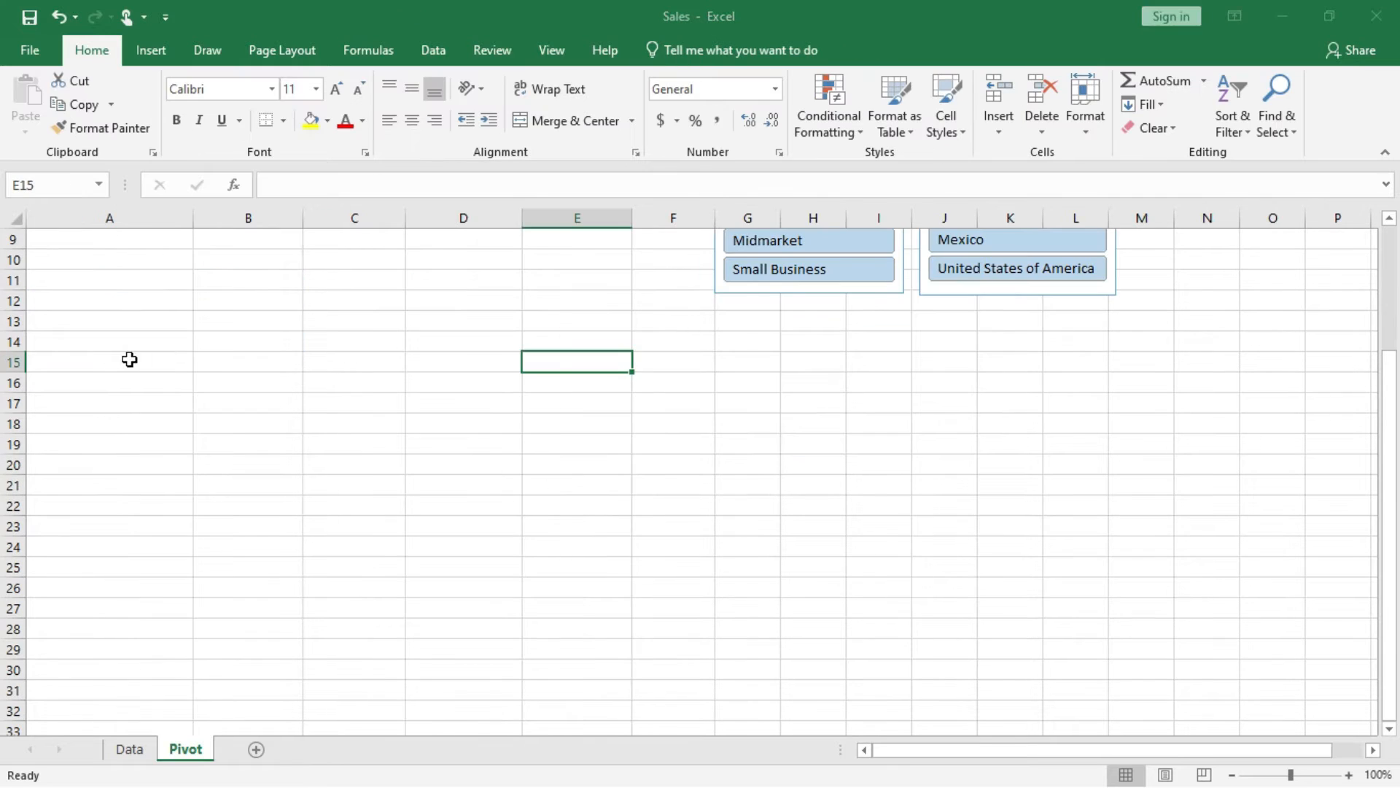
# Create a second PivotTable from Data!$A$1:$Q$701 on the existing Pivot sheet at cell A16.
pyautogui.click(88, 361)
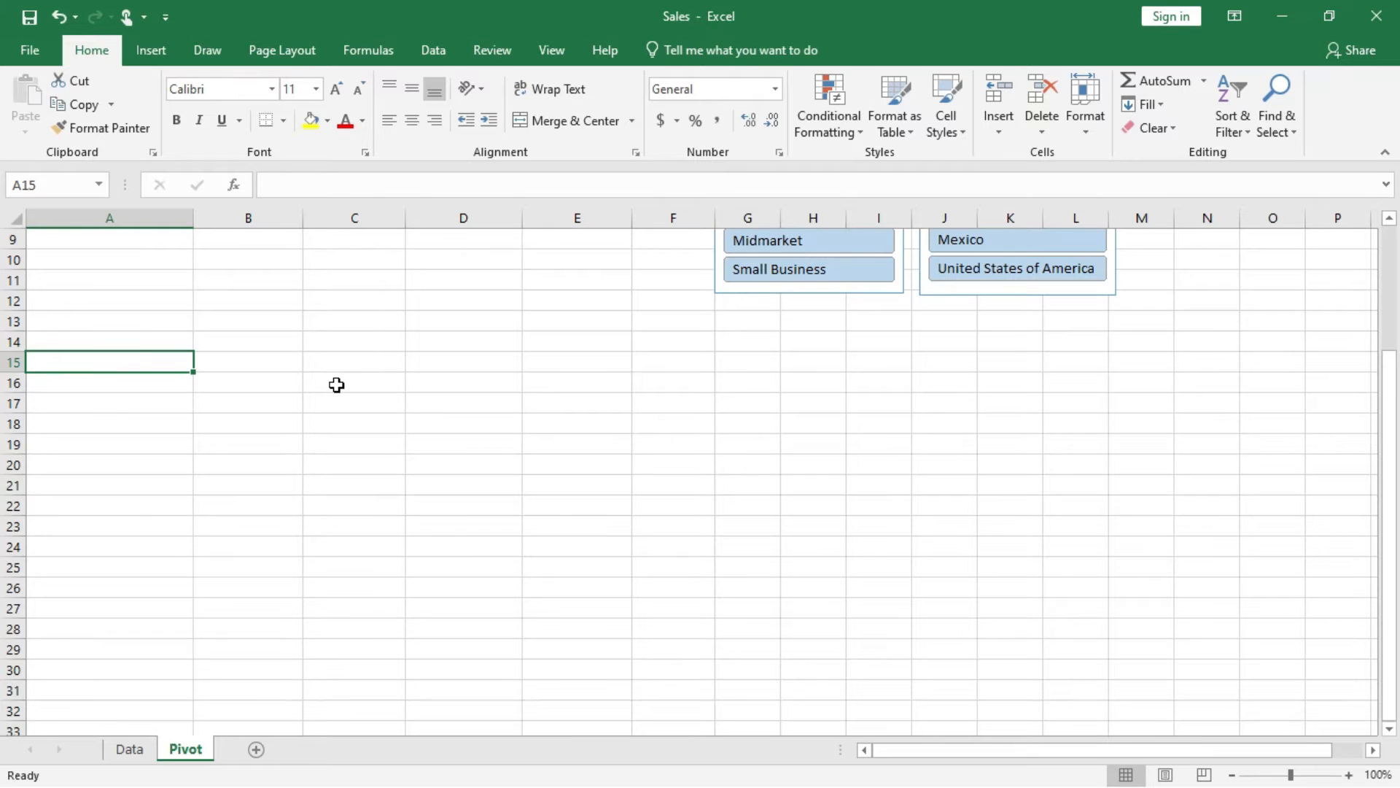
pyautogui.scroll(2, 337, 384)
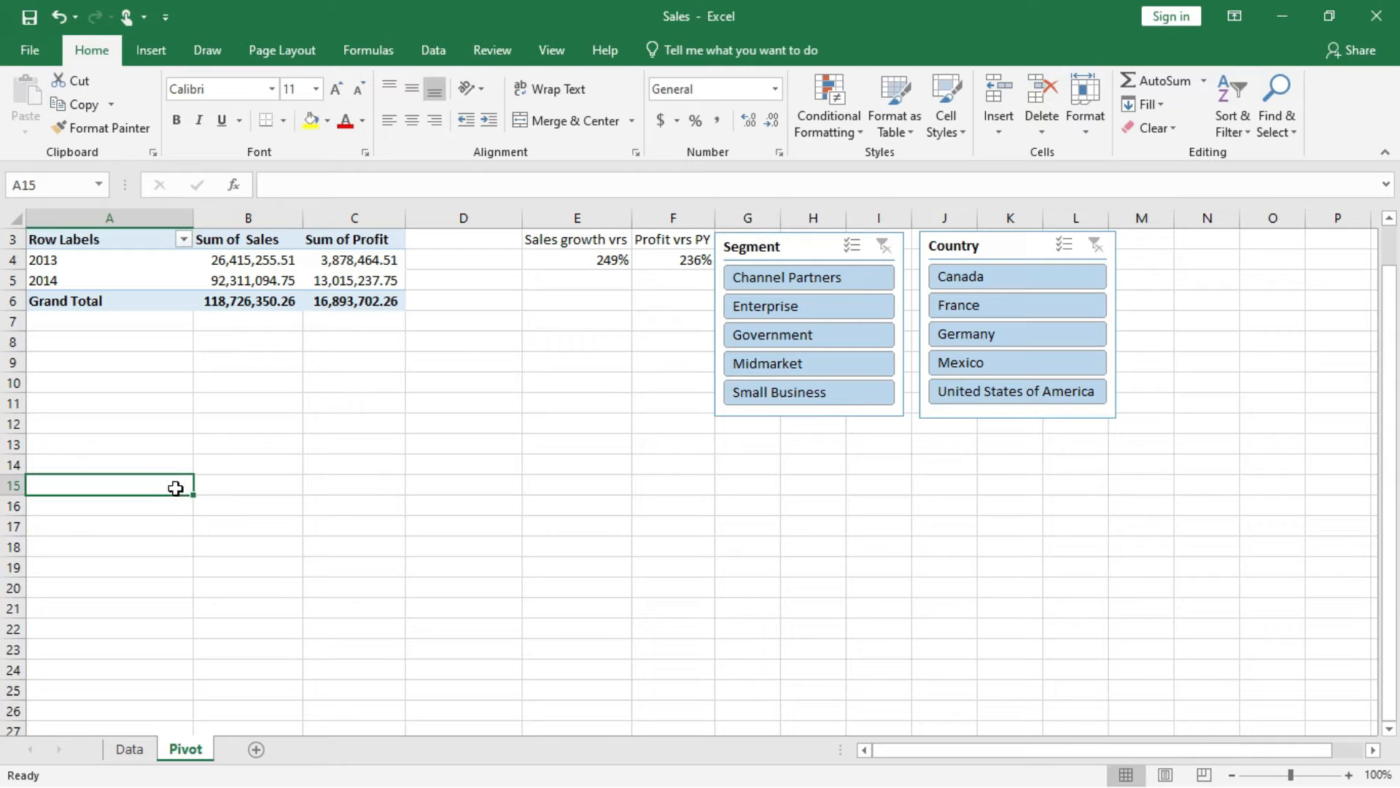
pyautogui.click(132, 748)
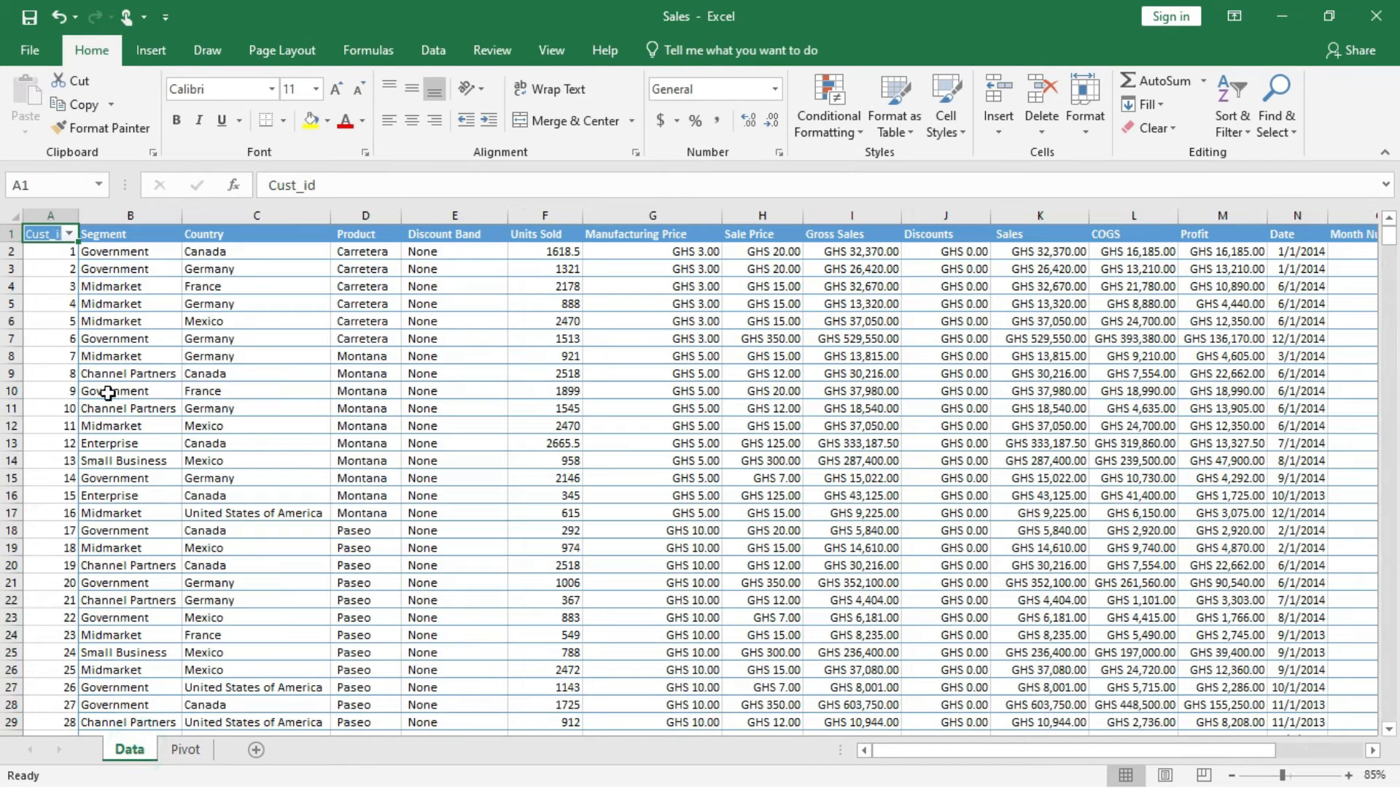
pyautogui.click(150, 50)
pyautogui.click(34, 102)
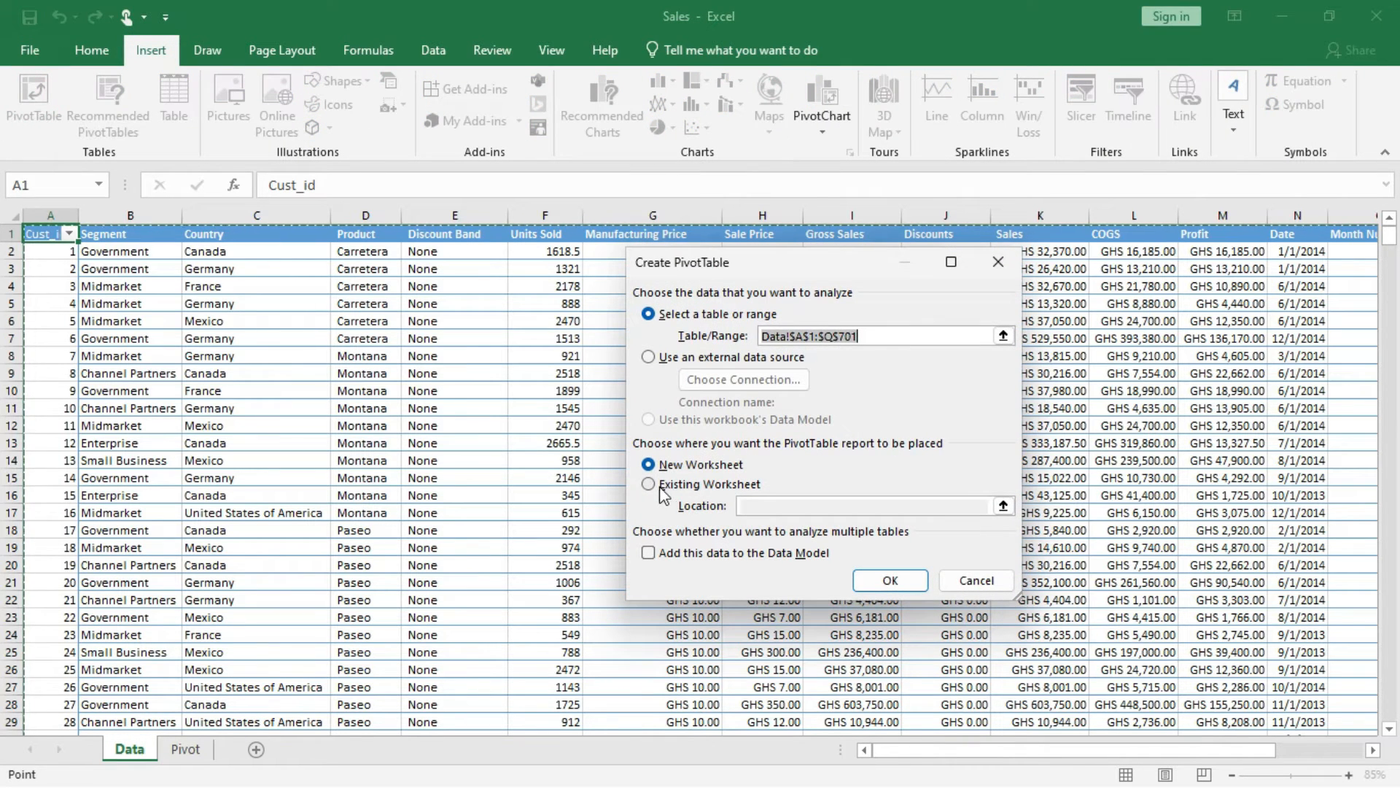
pyautogui.click(649, 484)
pyautogui.click(764, 506)
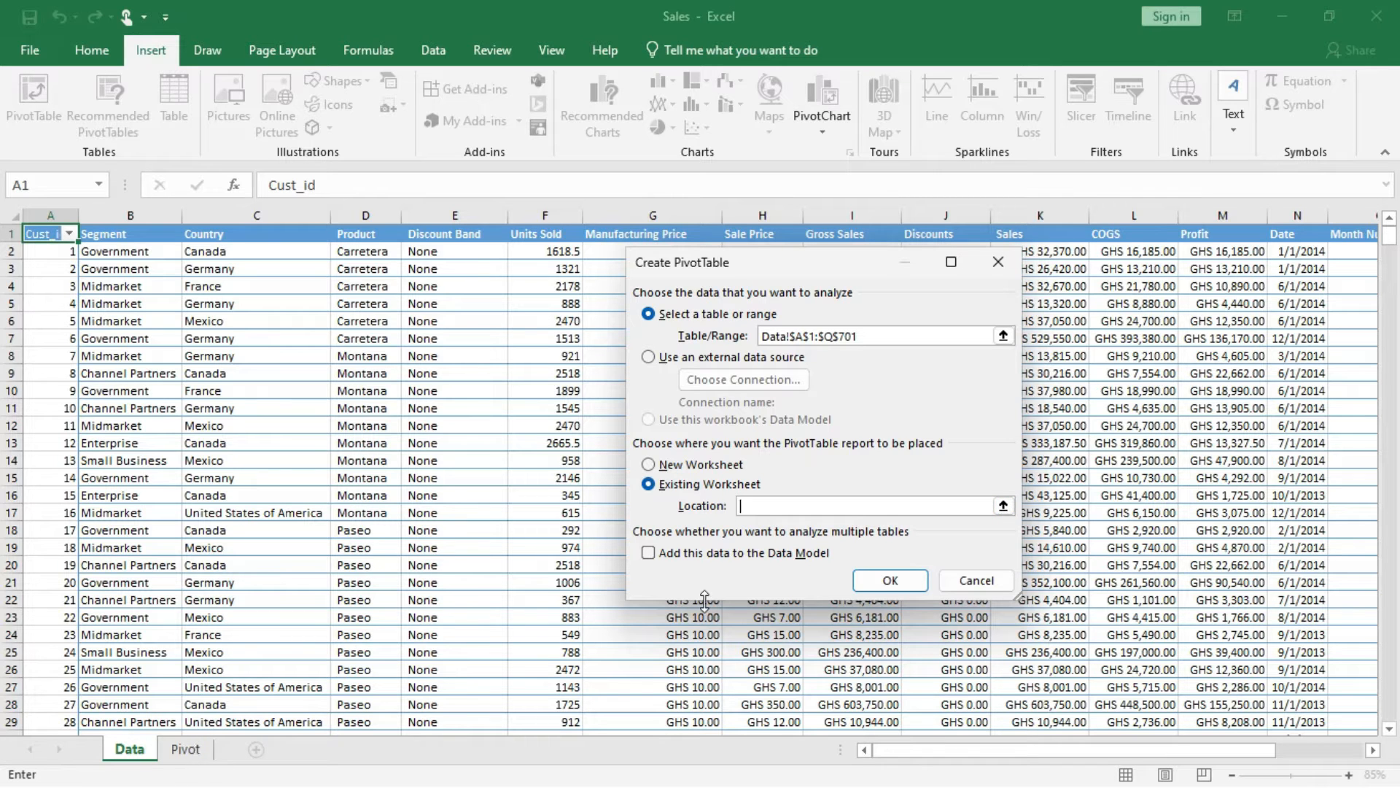
pyautogui.click(187, 750)
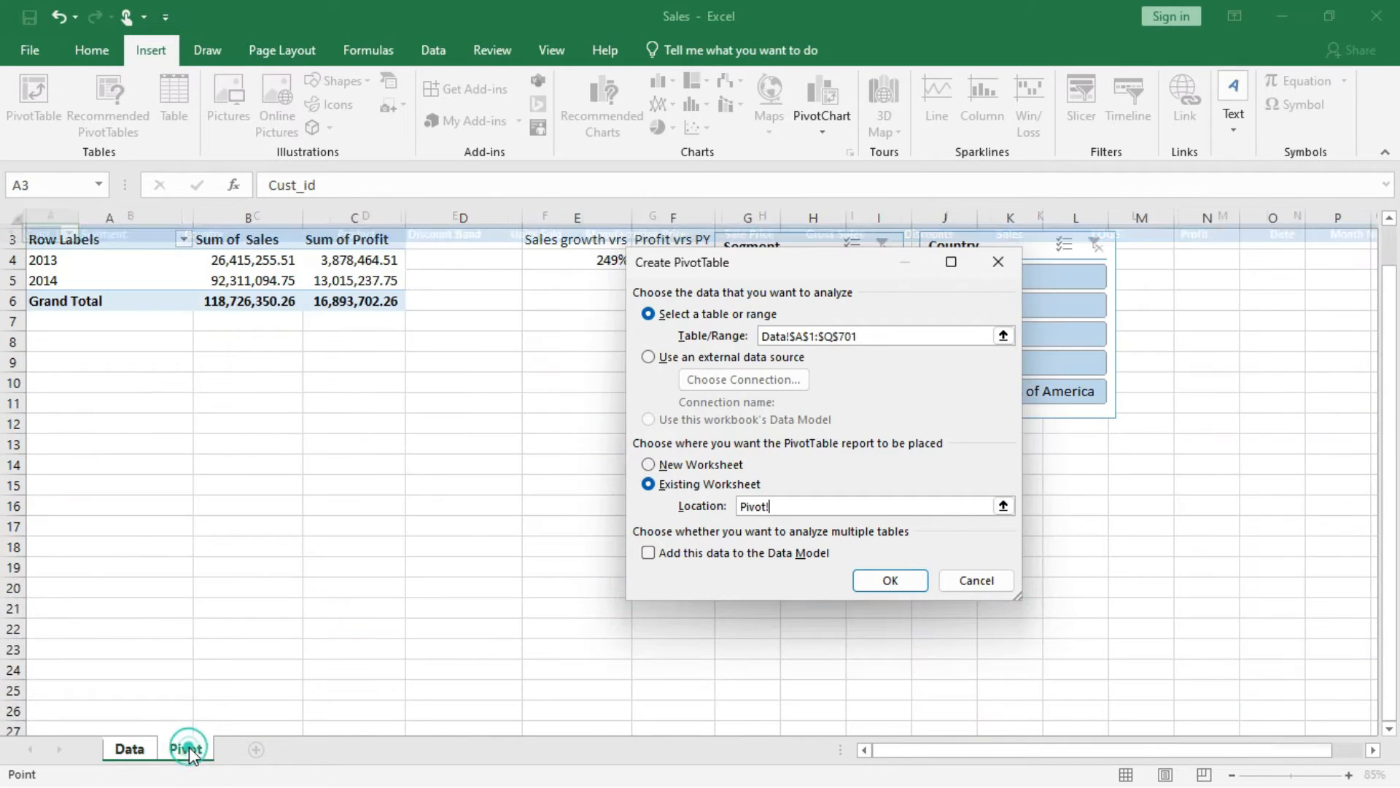
pyautogui.click(55, 504)
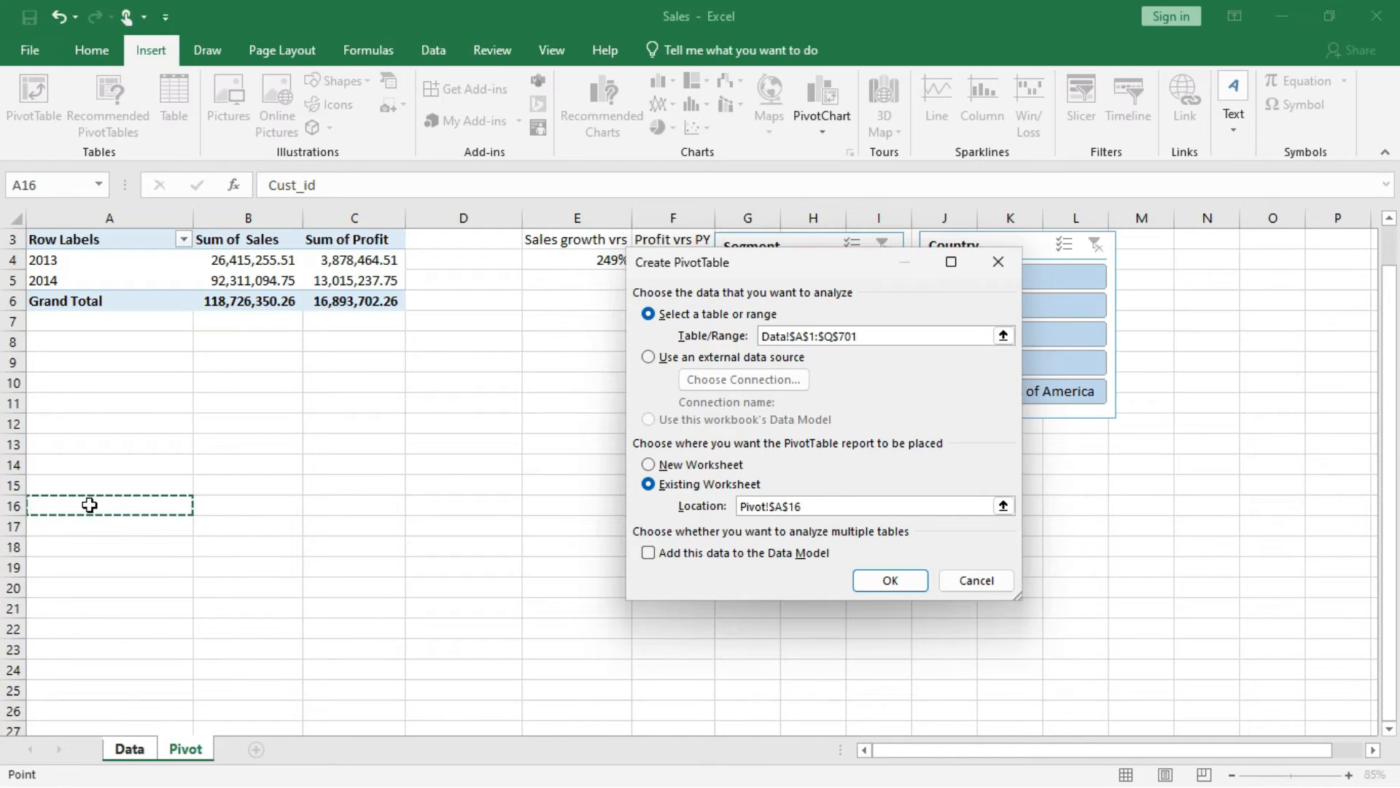
pyautogui.click(890, 581)
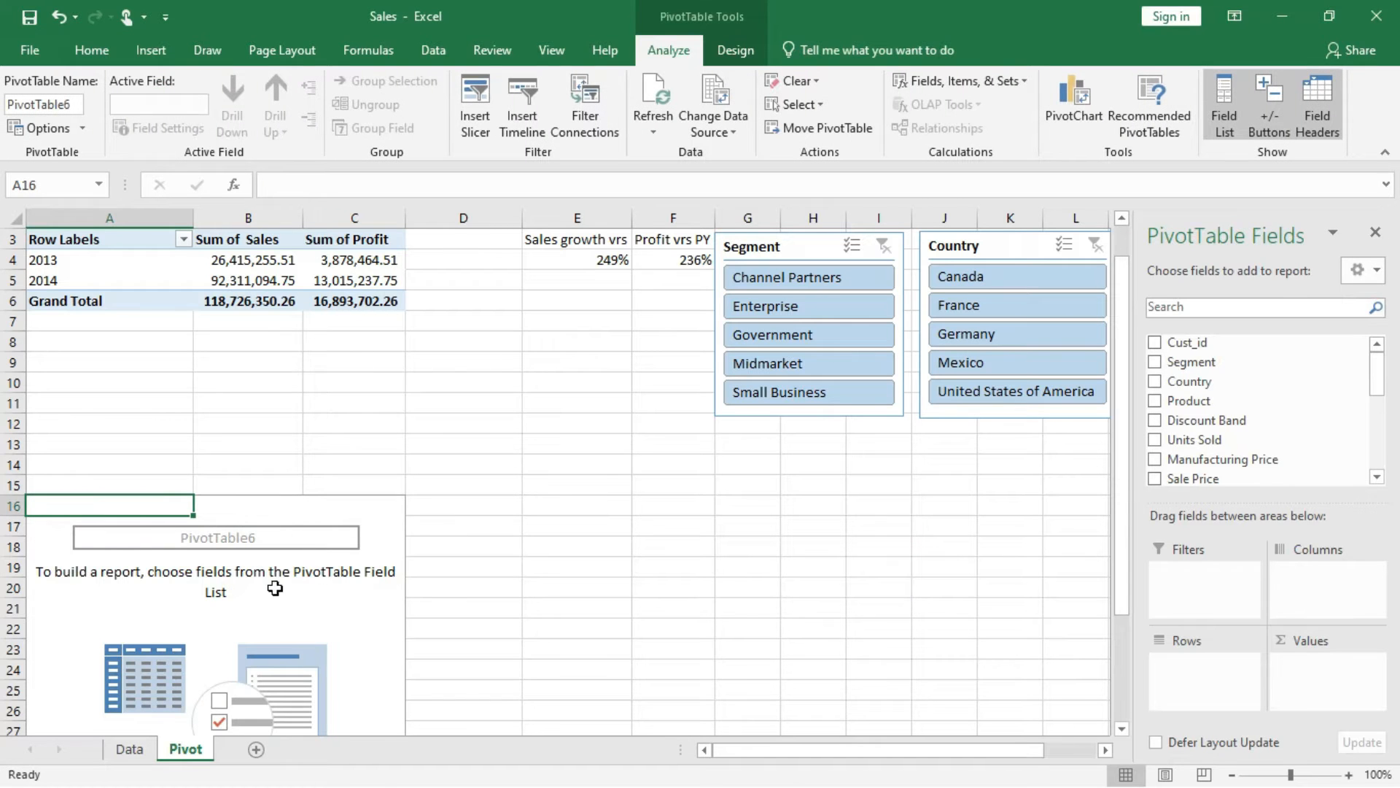
# Put Country in the rows and Sales in the values of the new PivotTable.
pyautogui.scroll(-1, 304, 608)
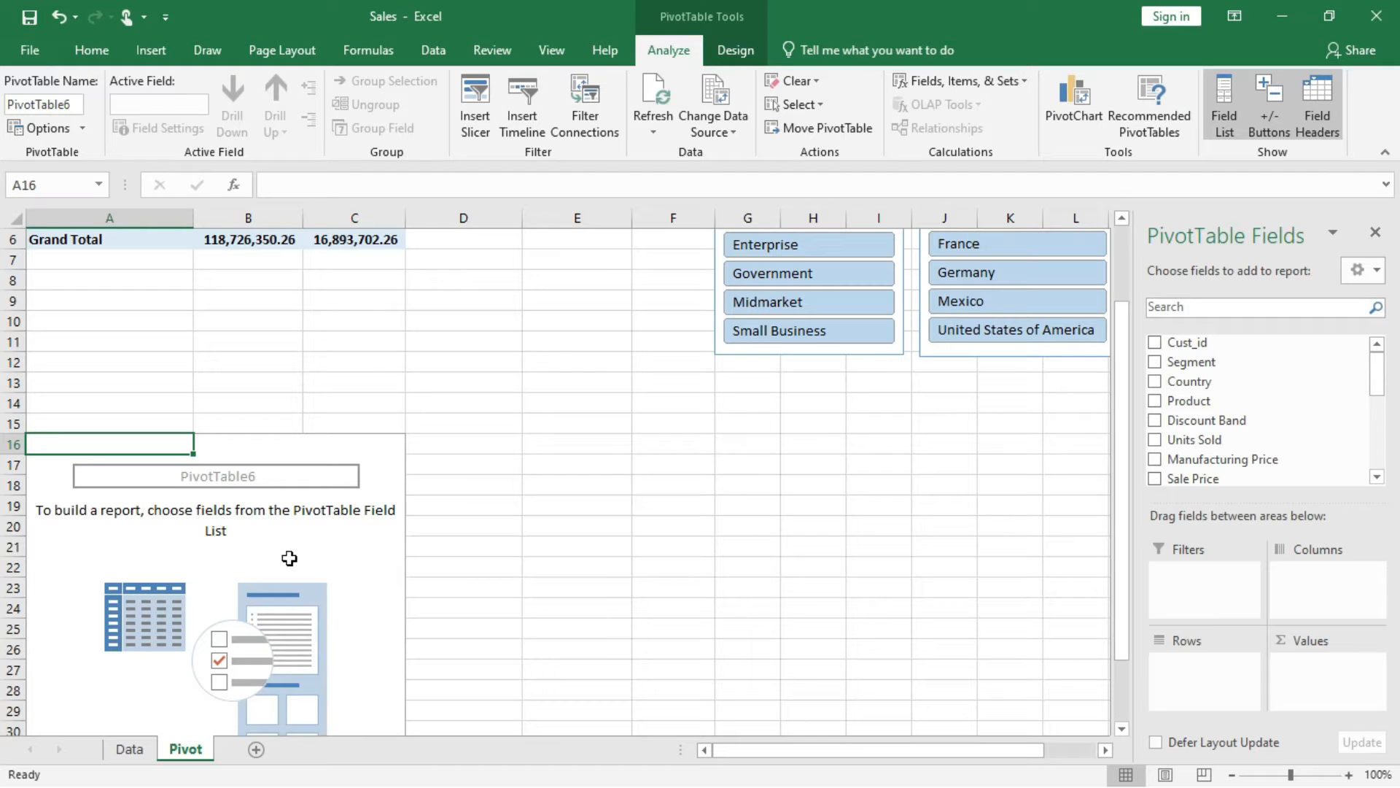
pyautogui.moveTo(1186, 390); pyautogui.dragTo(1197, 666)
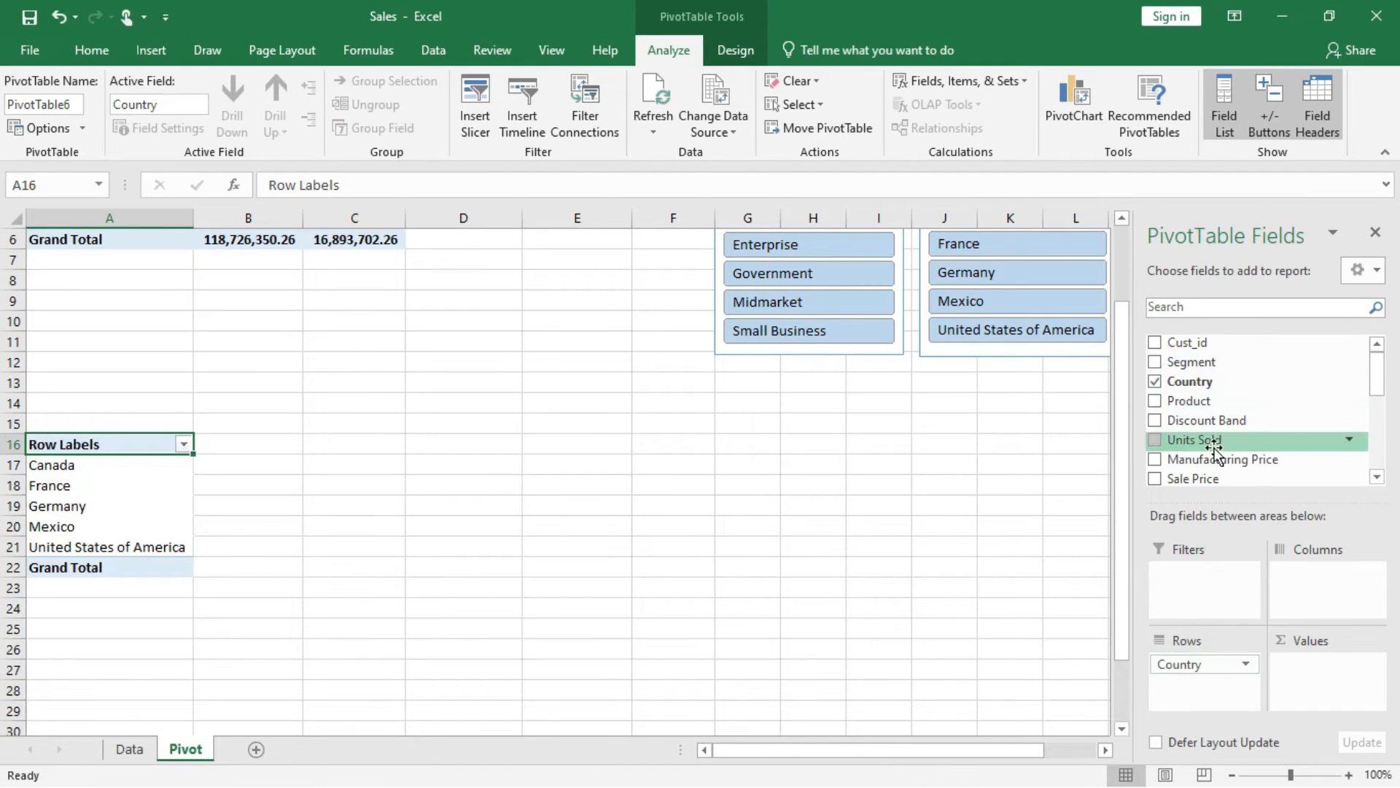
pyautogui.scroll(-3, 1214, 446)
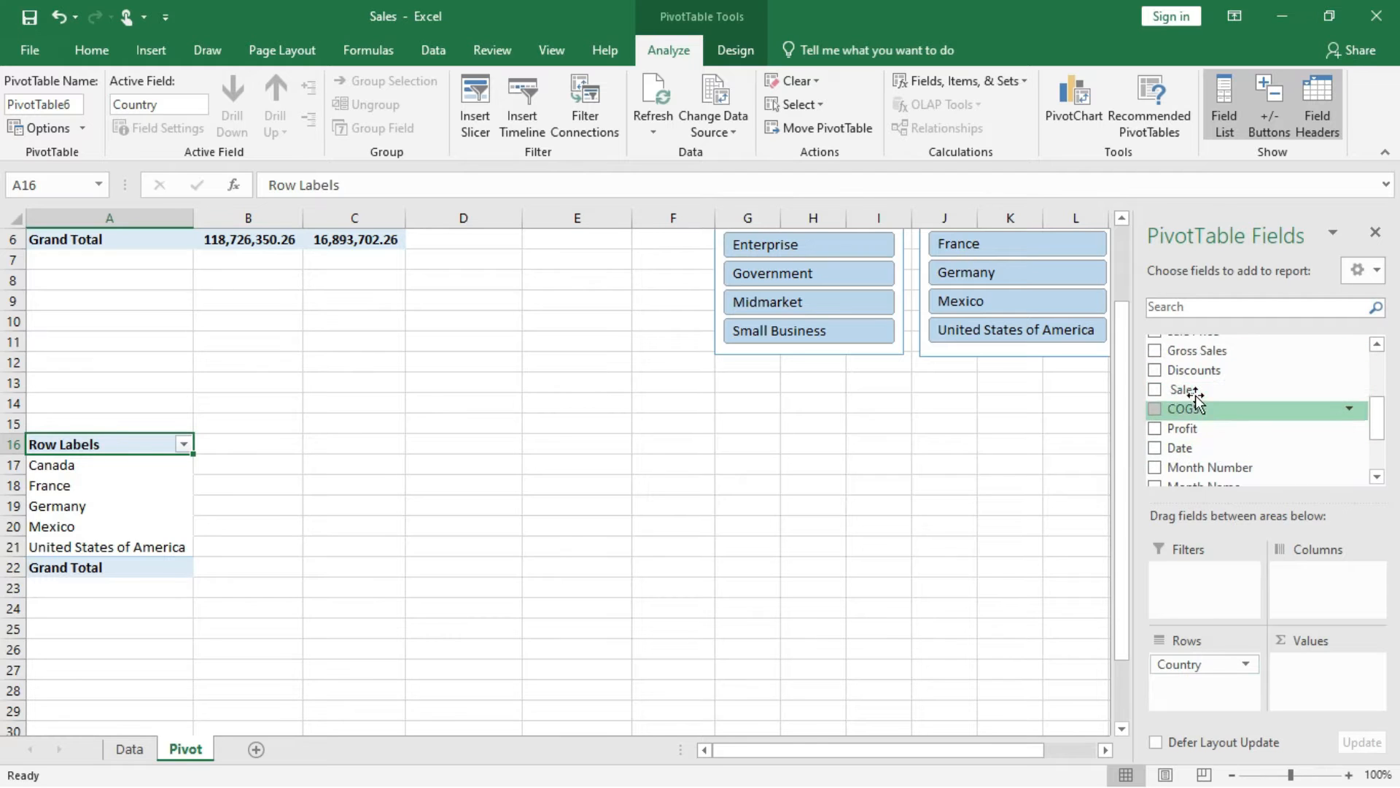
pyautogui.moveTo(1193, 393); pyautogui.dragTo(1337, 686)
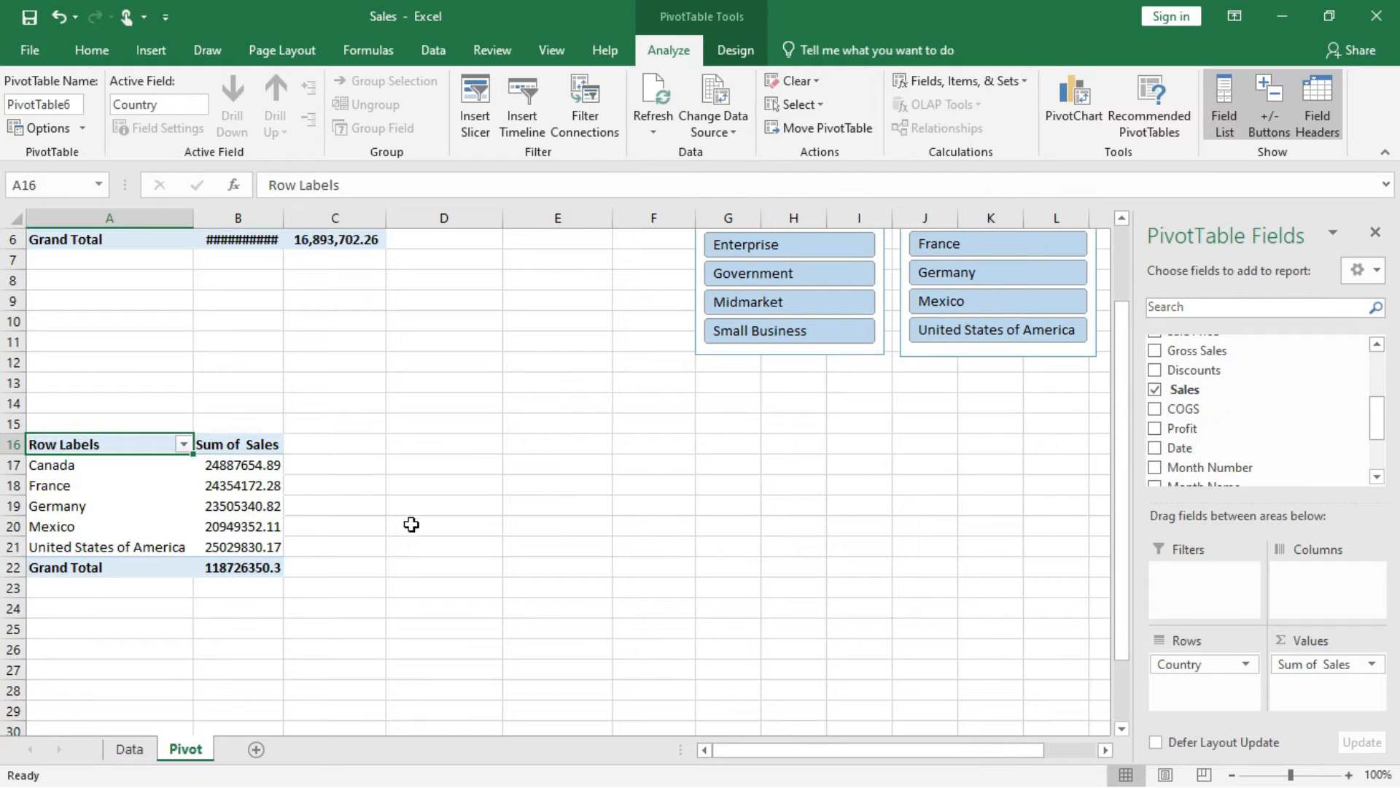
# Apply the comma number style to the Sum of Sales values in B17:B22.
pyautogui.moveTo(235, 465); pyautogui.dragTo(242, 569)
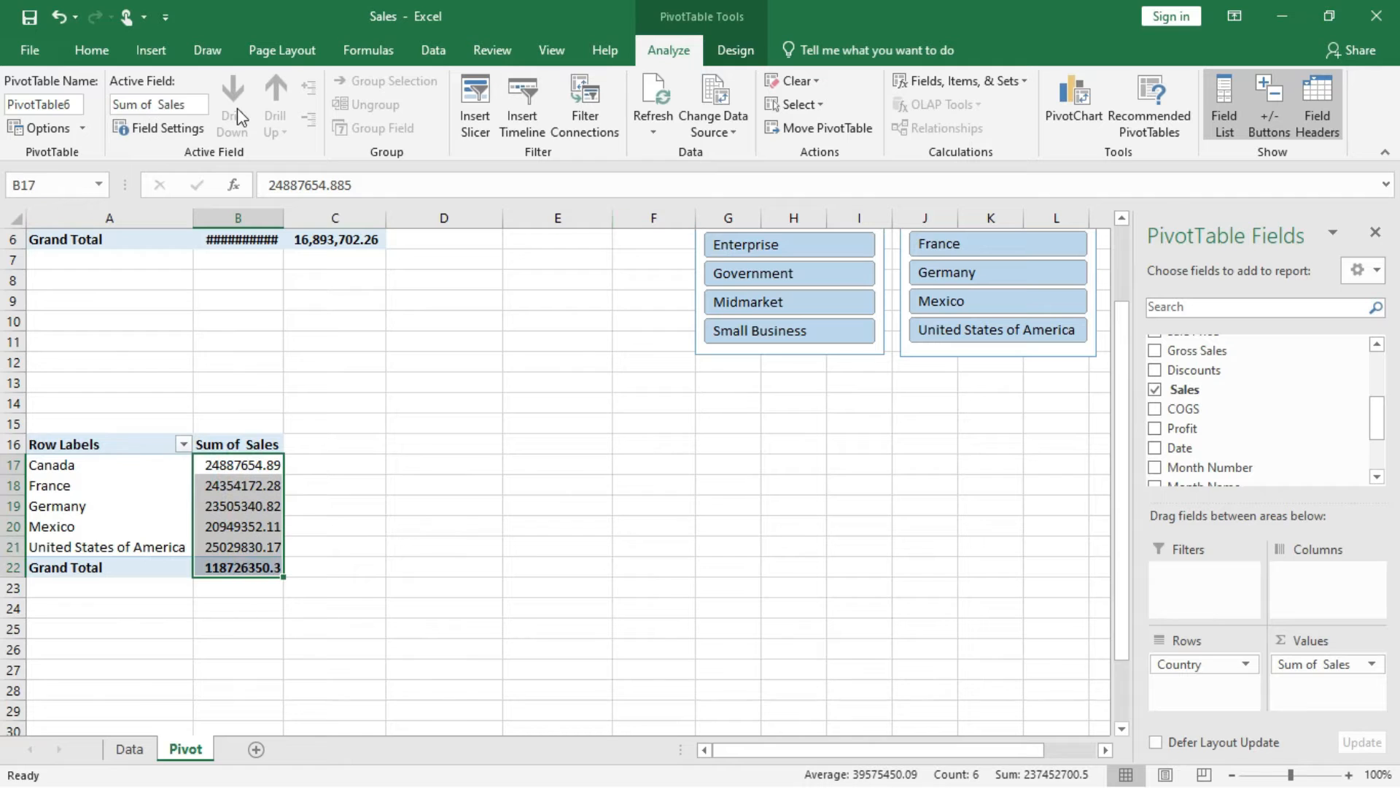
pyautogui.click(93, 51)
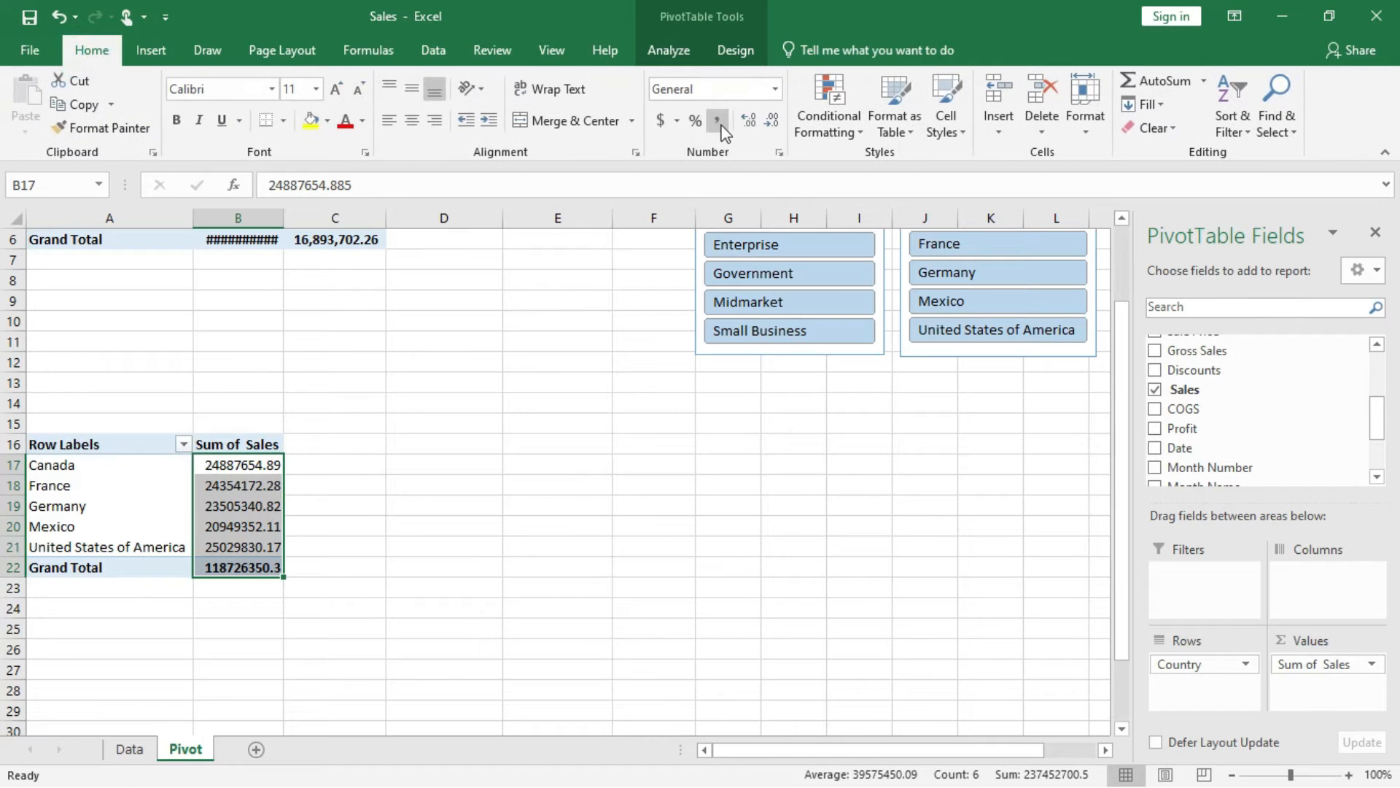
pyautogui.click(721, 124)
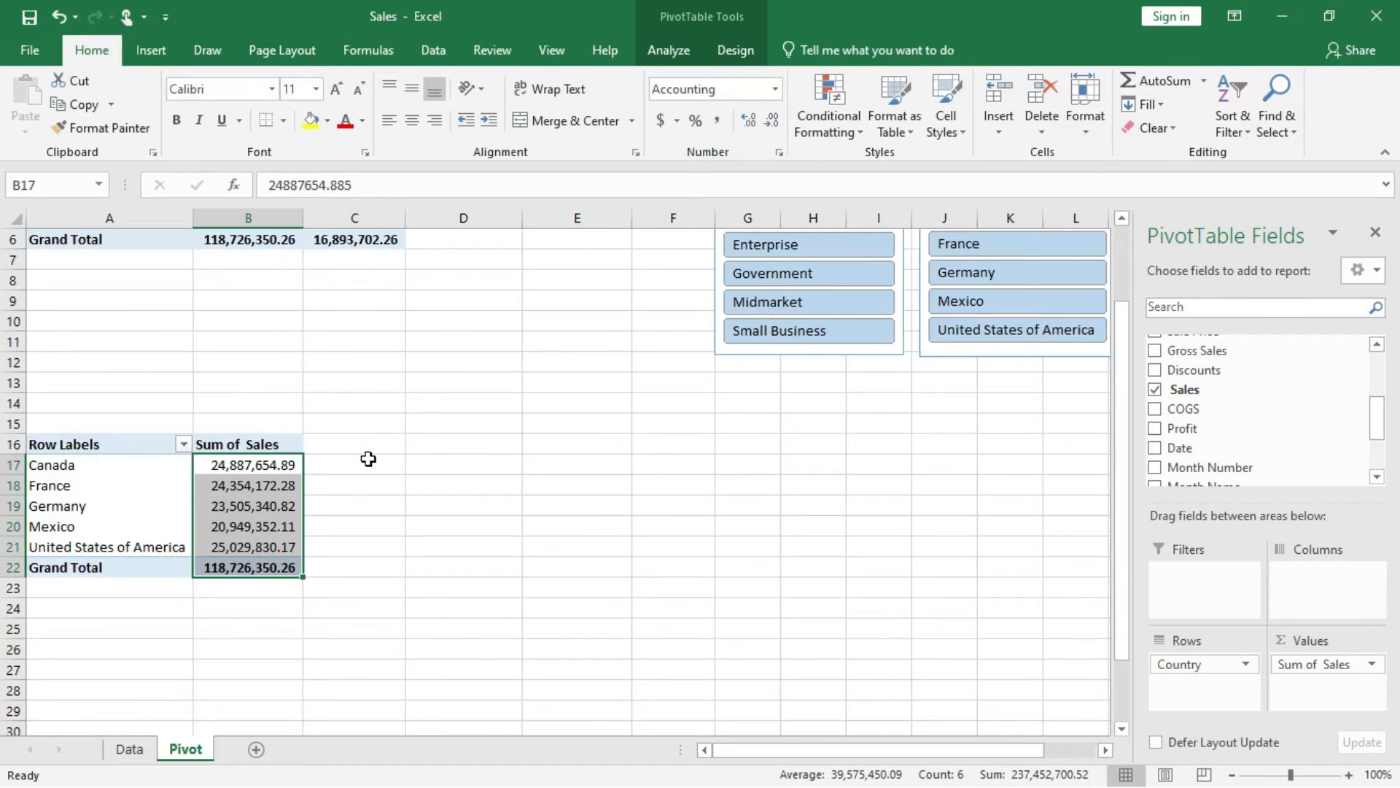
# Duplicate the country sales PivotTable from A16:B22 to cell D16.
pyautogui.click(118, 443)
pyautogui.moveTo(118, 444); pyautogui.dragTo(256, 558)
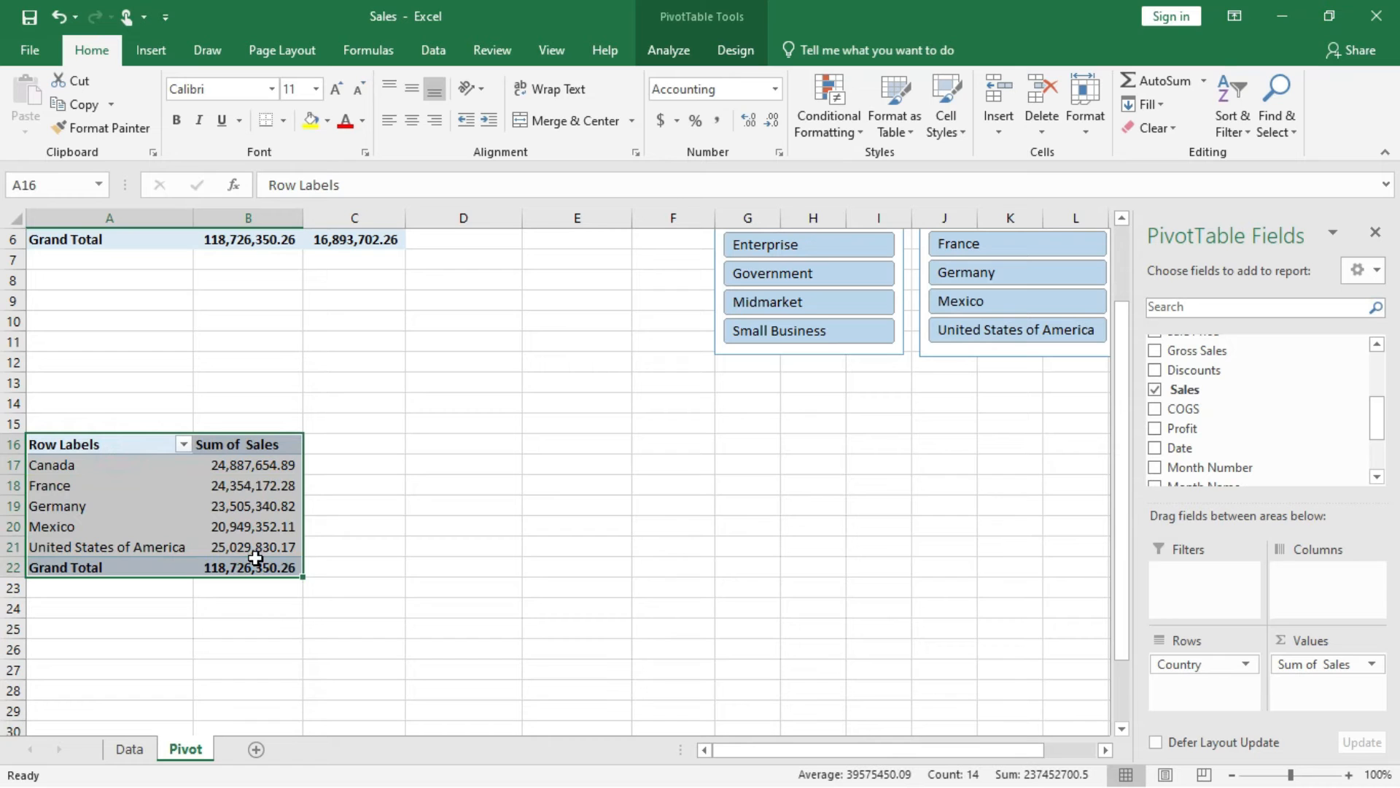
pyautogui.hotkey('ctrl', 'c')
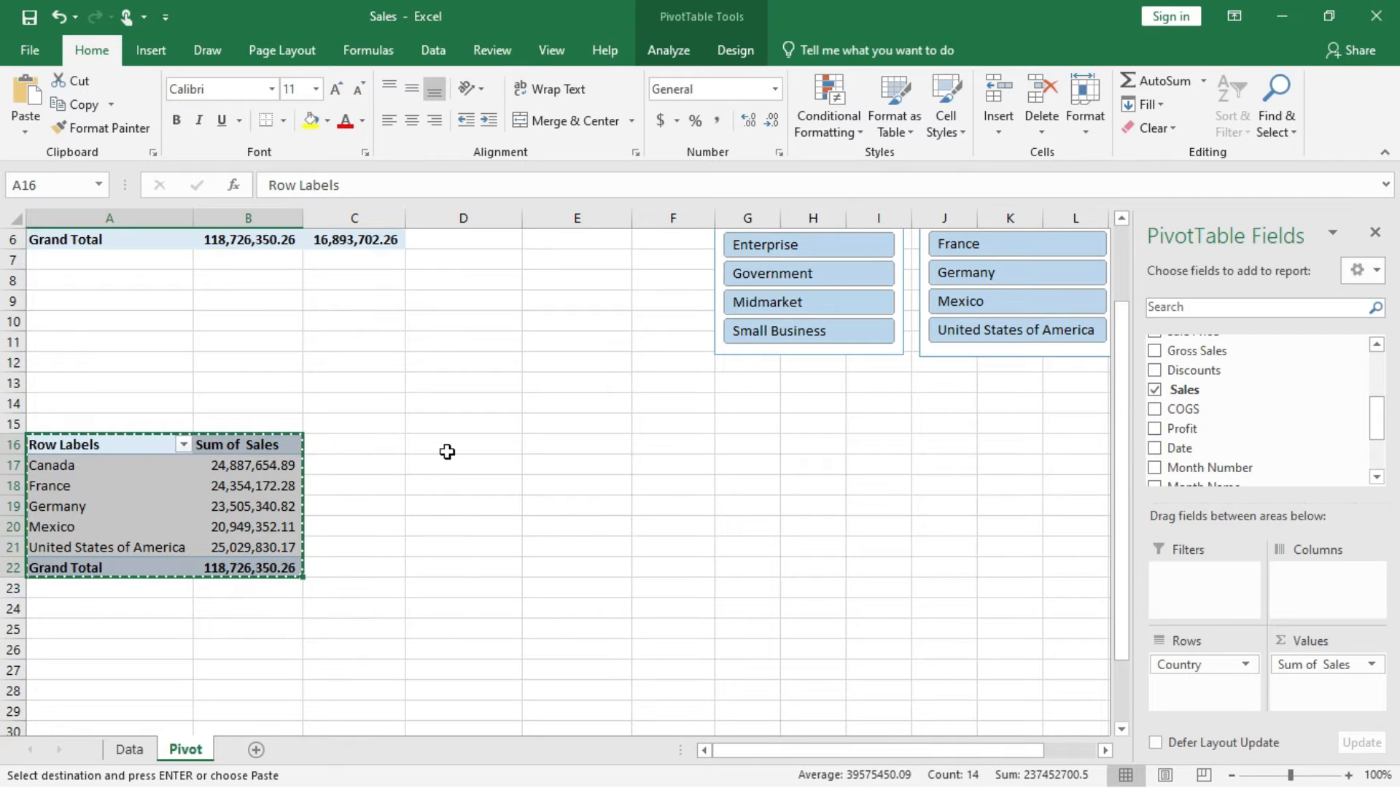
pyautogui.click(447, 452)
pyautogui.hotkey('ctrl', 'v')
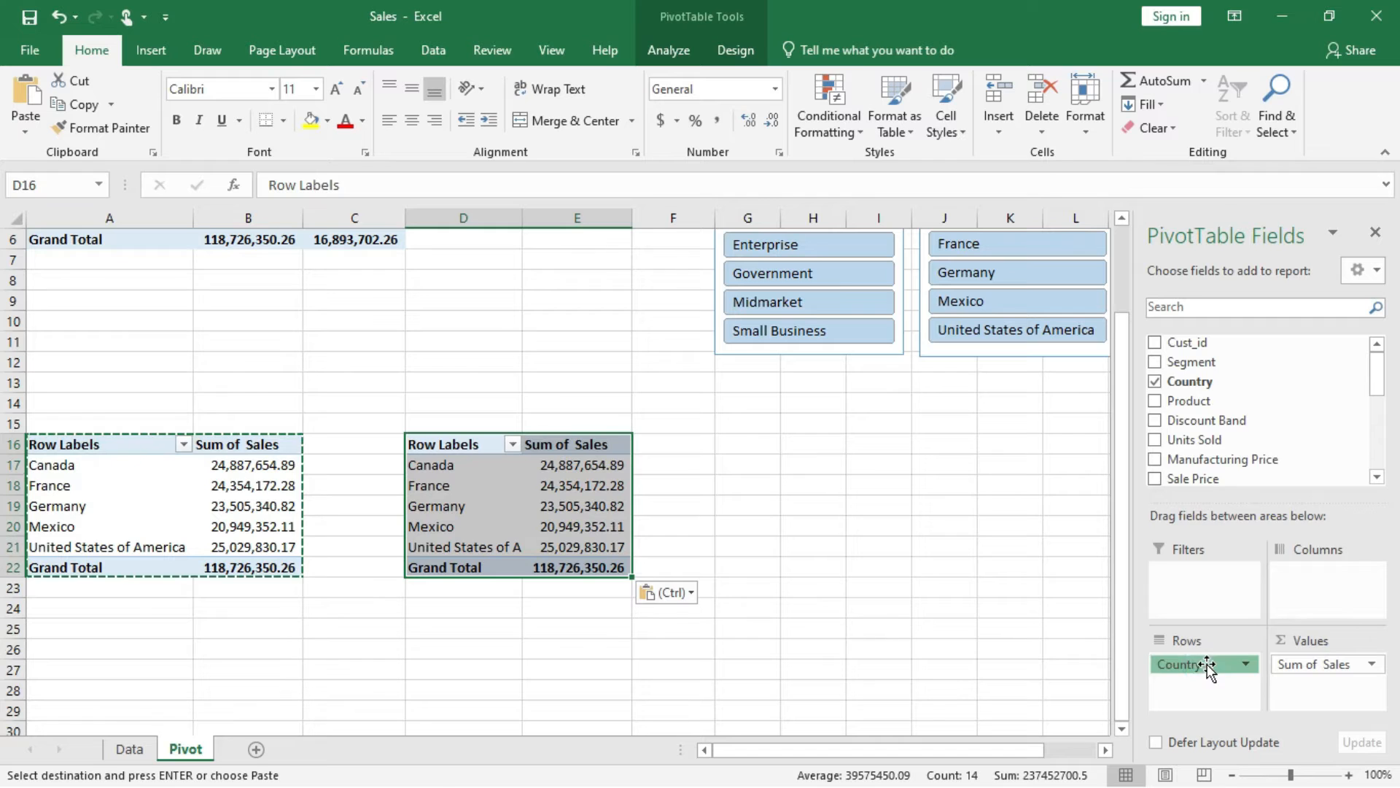
# Replace Country with Segment as the row field of the copied PivotTable at D16.
pyautogui.moveTo(1207, 666); pyautogui.dragTo(1277, 457)
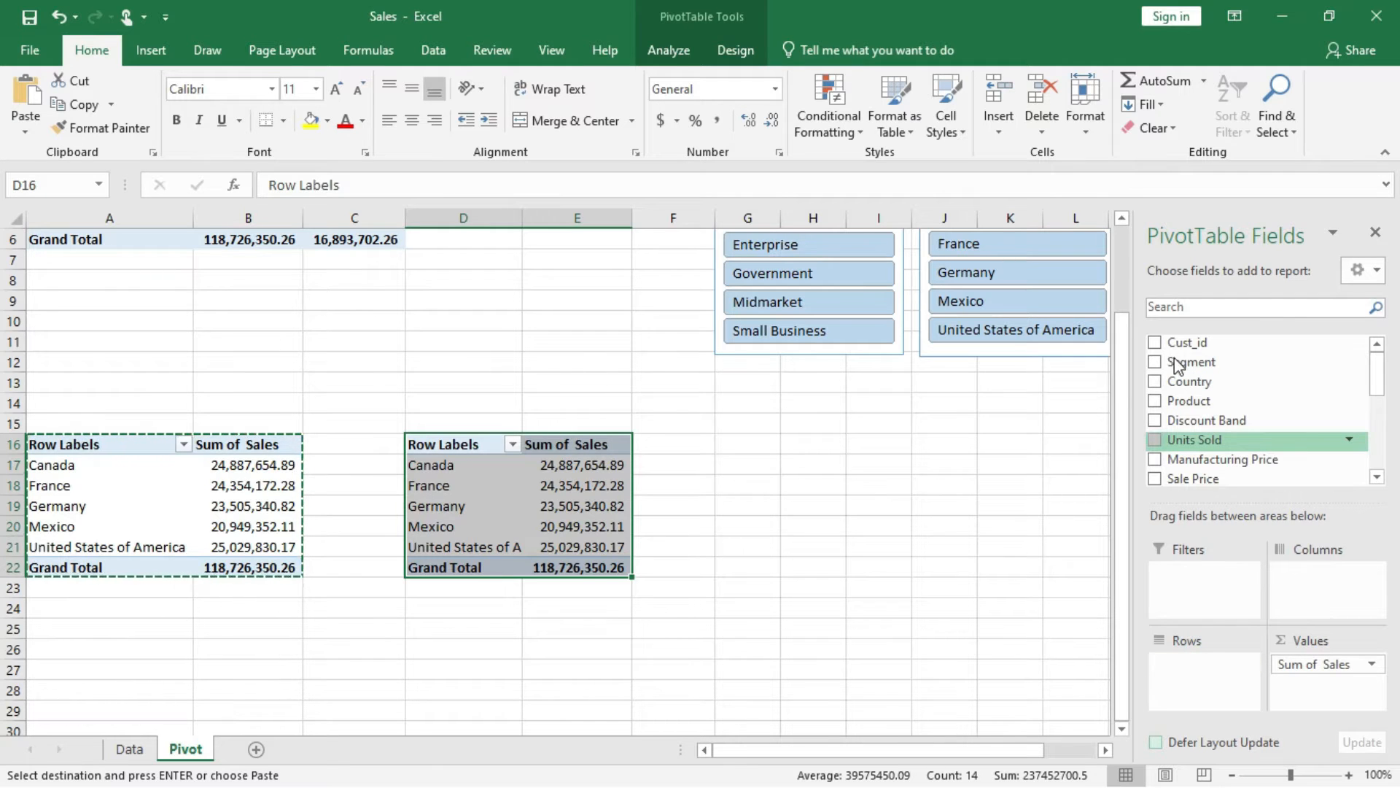
pyautogui.moveTo(1177, 361); pyautogui.dragTo(1176, 653)
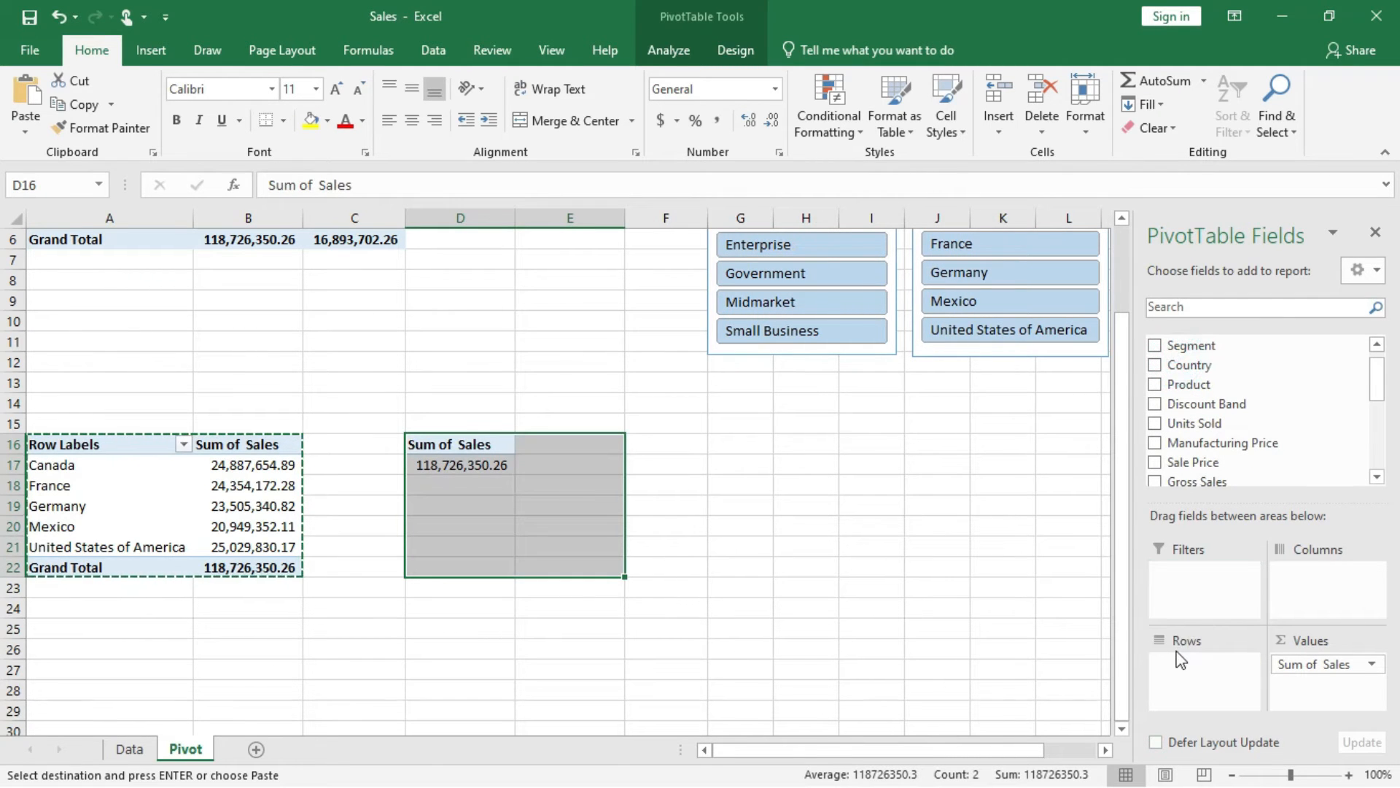
pyautogui.moveTo(1202, 346); pyautogui.dragTo(1224, 677)
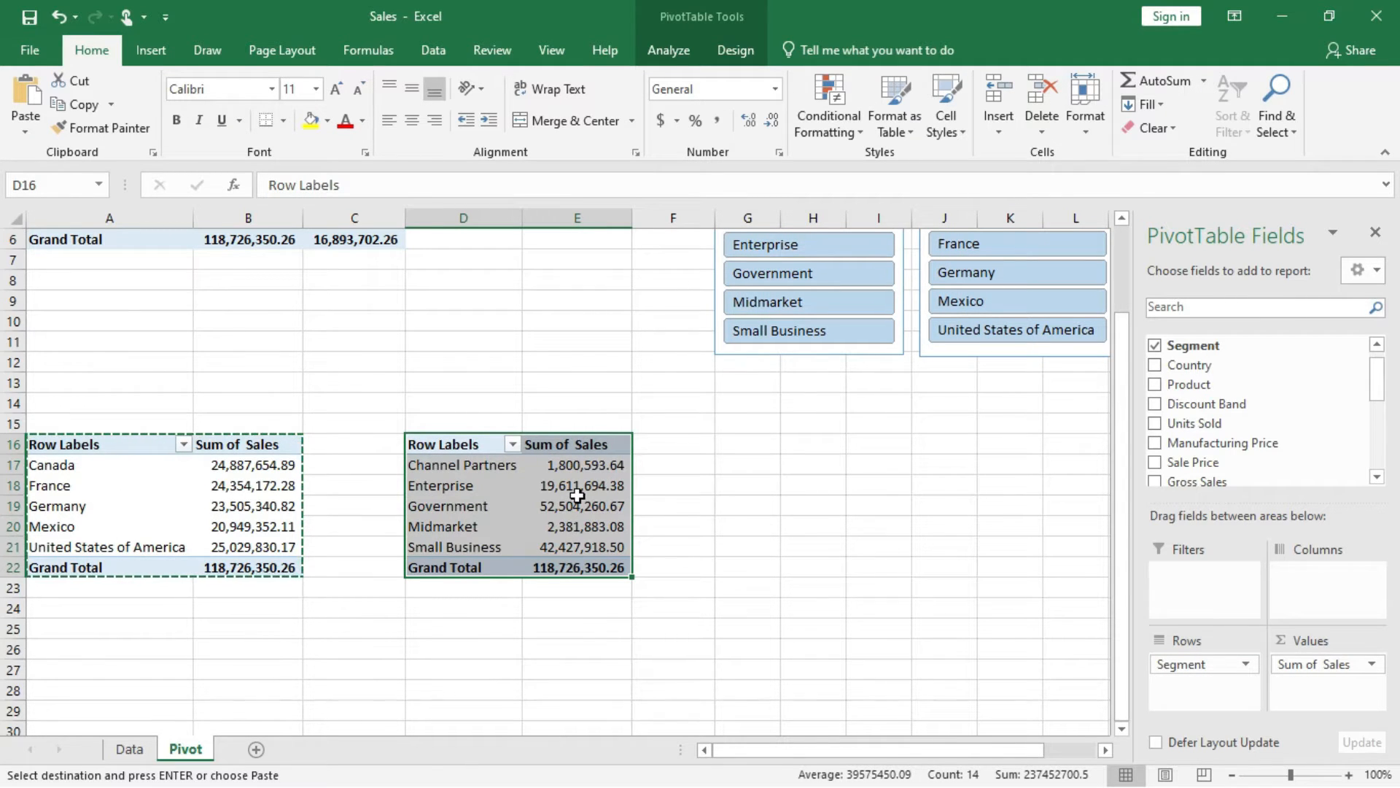
pyautogui.click(731, 443)
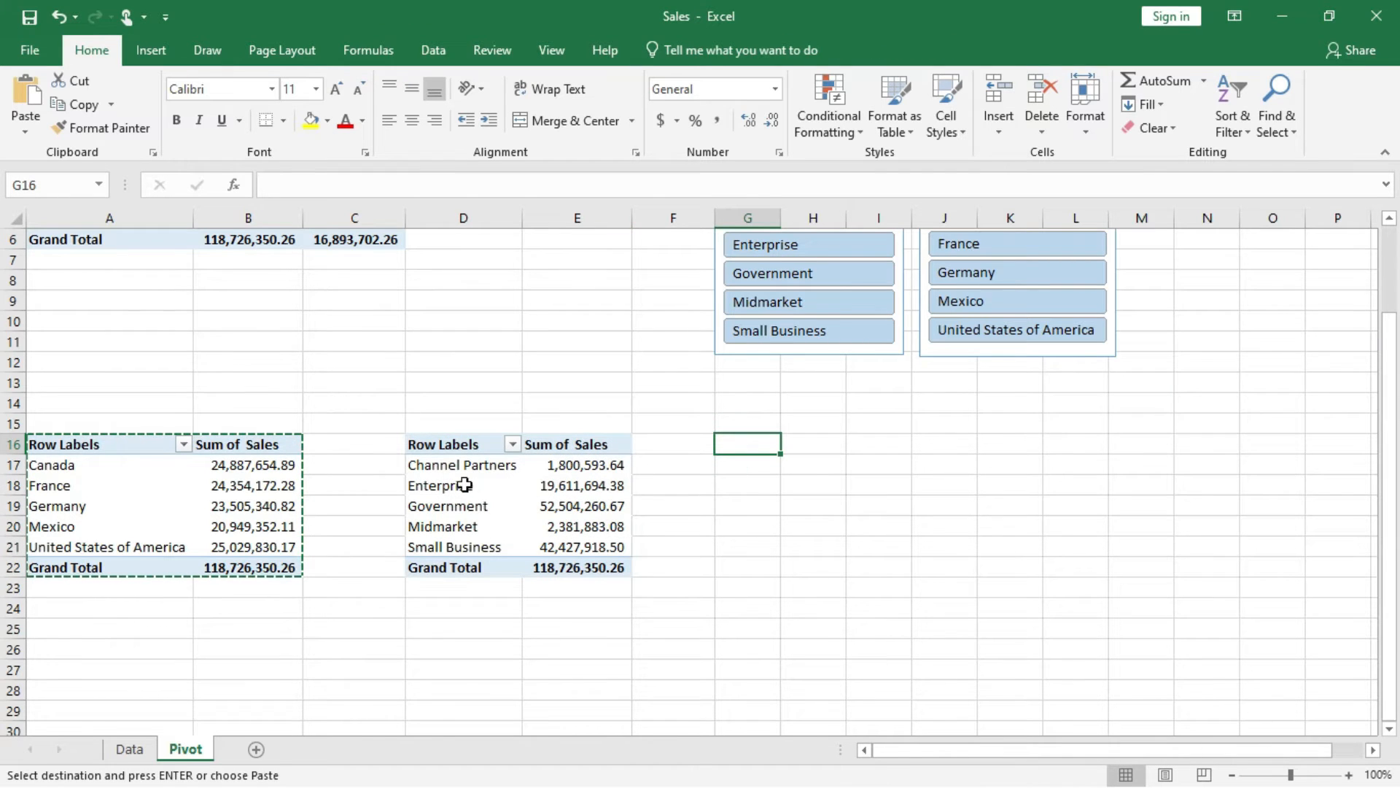
# Add a Country slicer to the PivotTable at A16 and move it just right of the segment PivotTable.
pyautogui.click(252, 485)
pyautogui.click(229, 485)
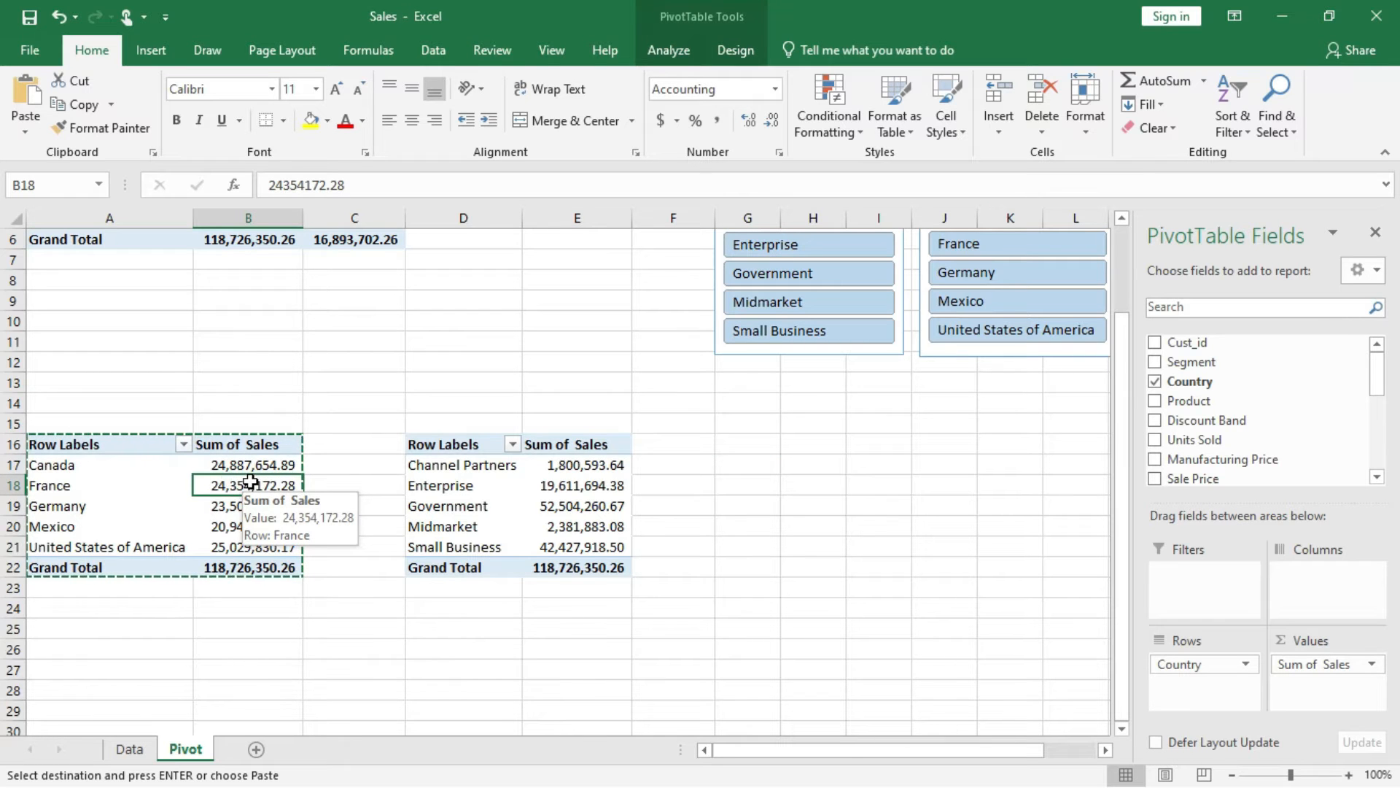
pyautogui.rightClick(1201, 389)
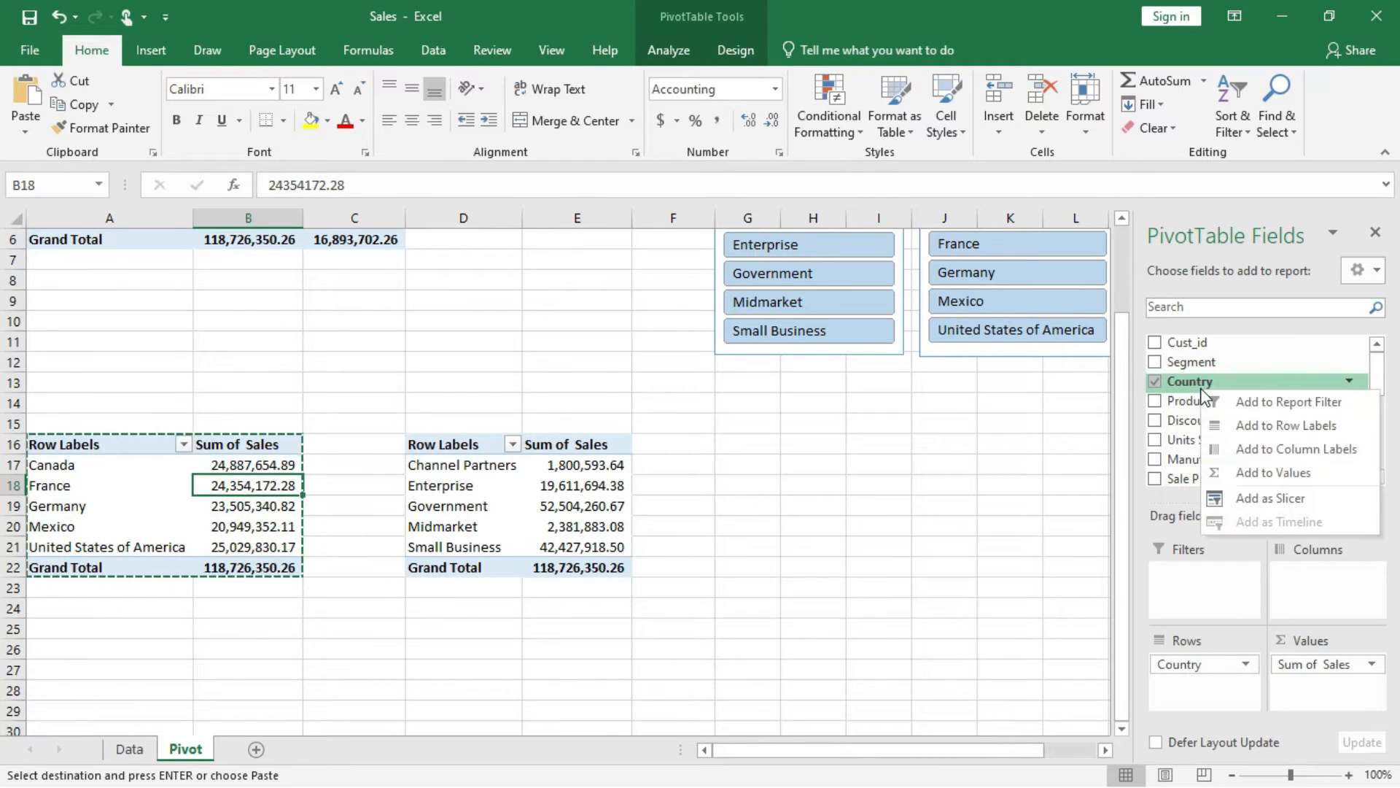
pyautogui.click(1268, 500)
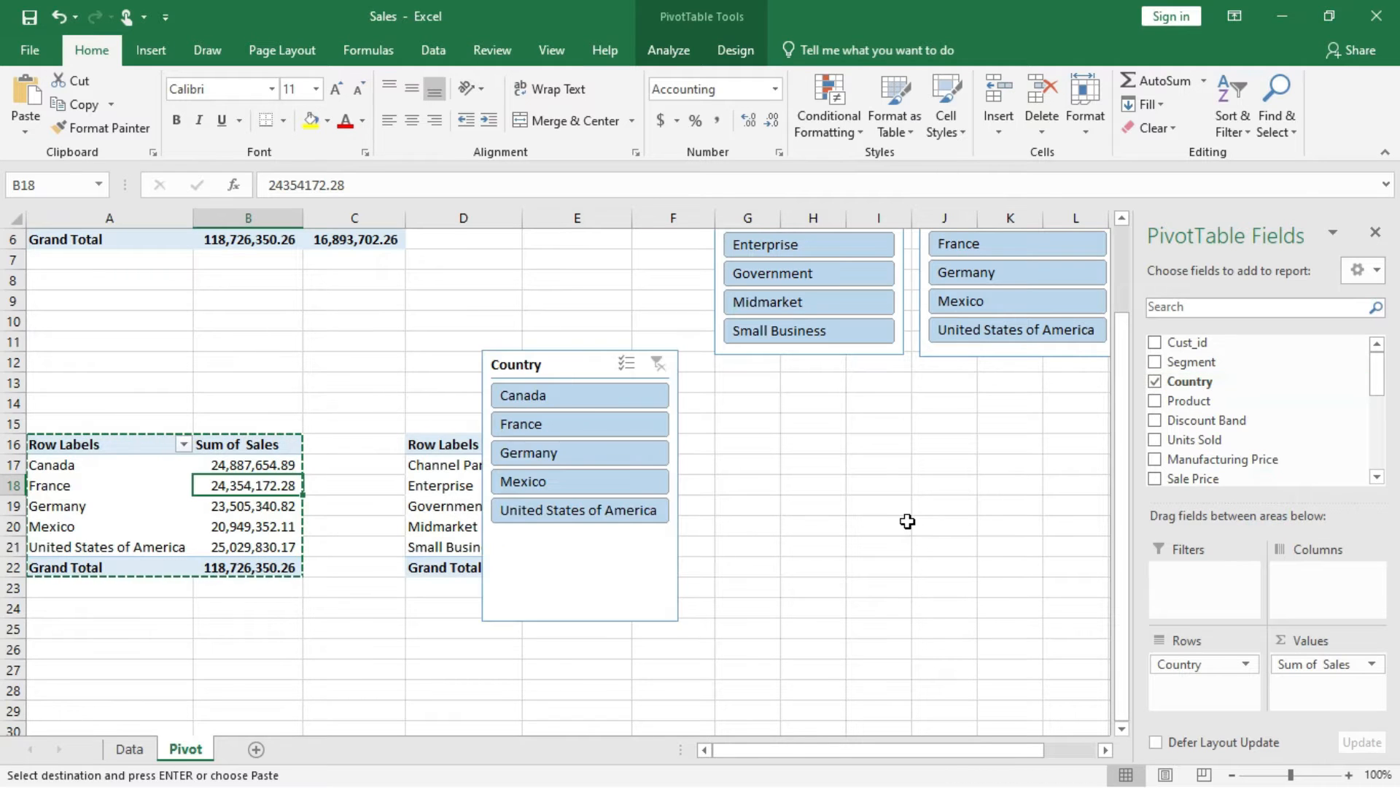
pyautogui.click(566, 365)
pyautogui.moveTo(690, 414); pyautogui.dragTo(693, 413)
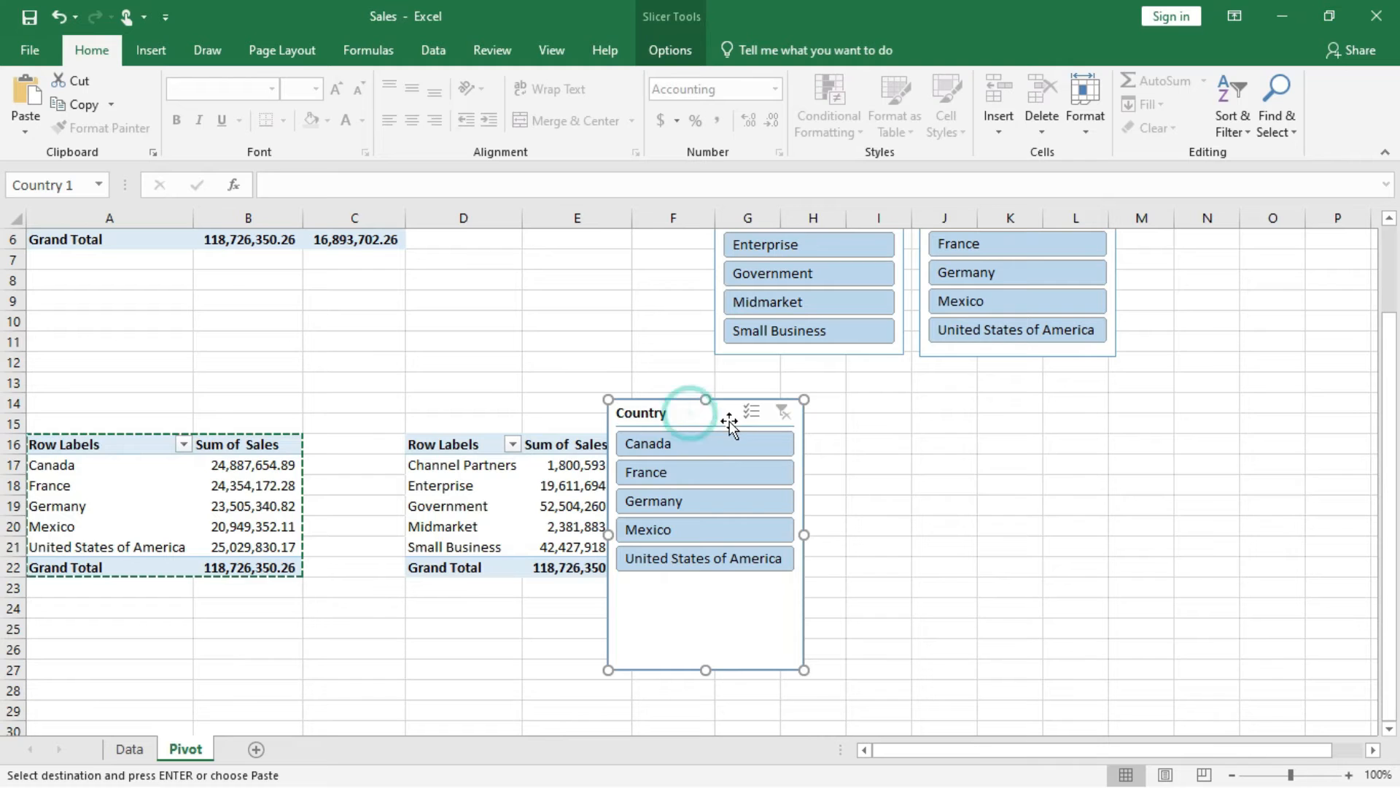
pyautogui.moveTo(720, 606); pyautogui.dragTo(760, 612)
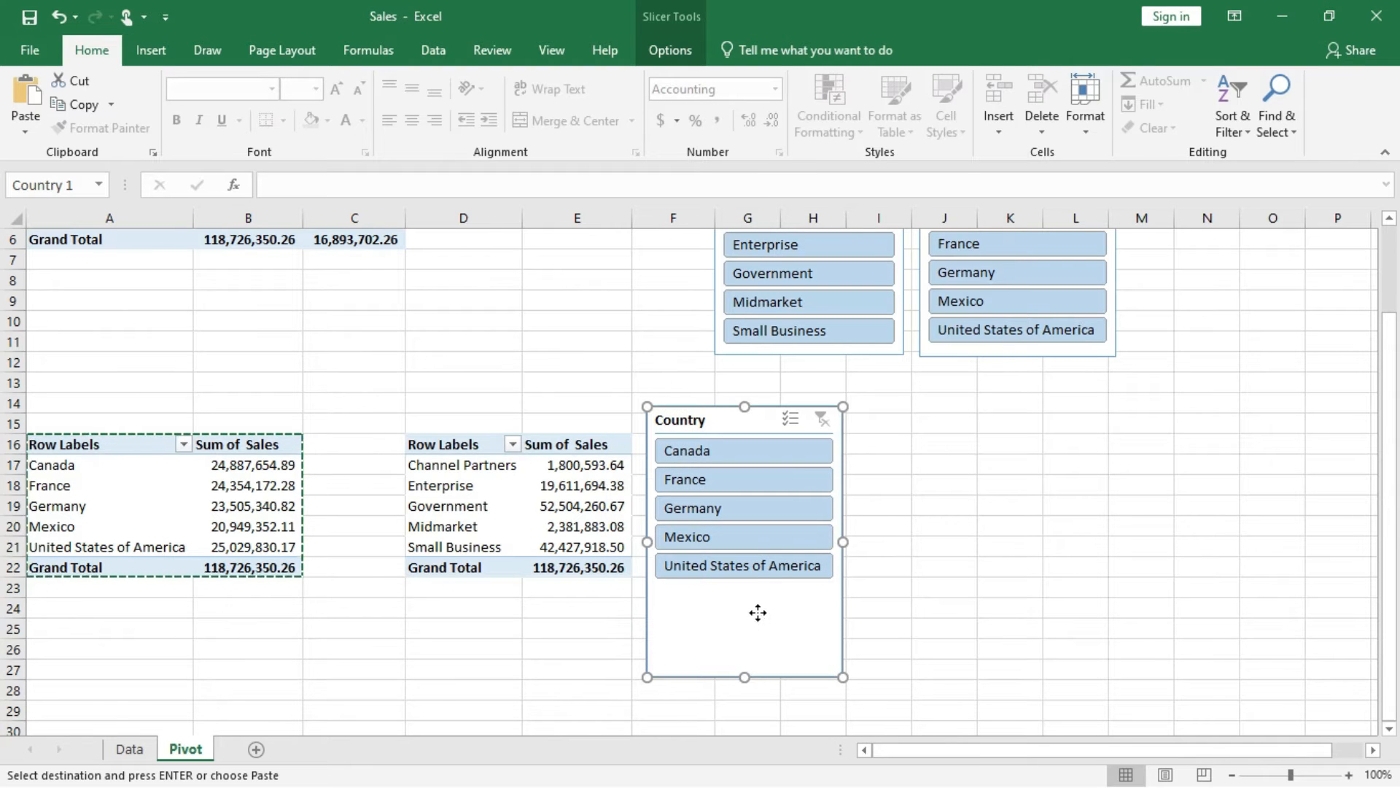
# Rename the new Country slicer as Country Table 1 in its settings and shorten it to fit its five items.
pyautogui.rightClick(758, 613)
pyautogui.click(807, 600)
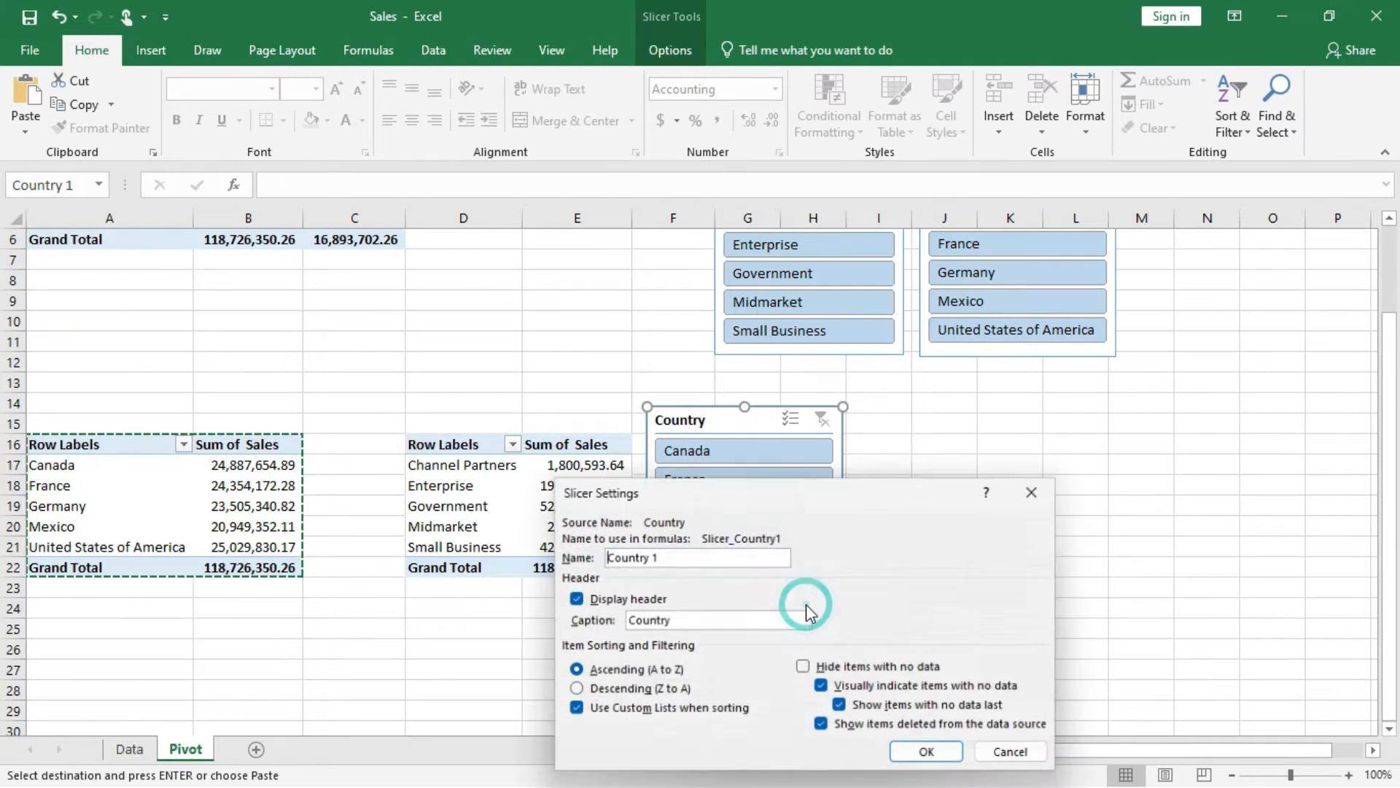
pyautogui.click(648, 558)
pyautogui.write('Table')
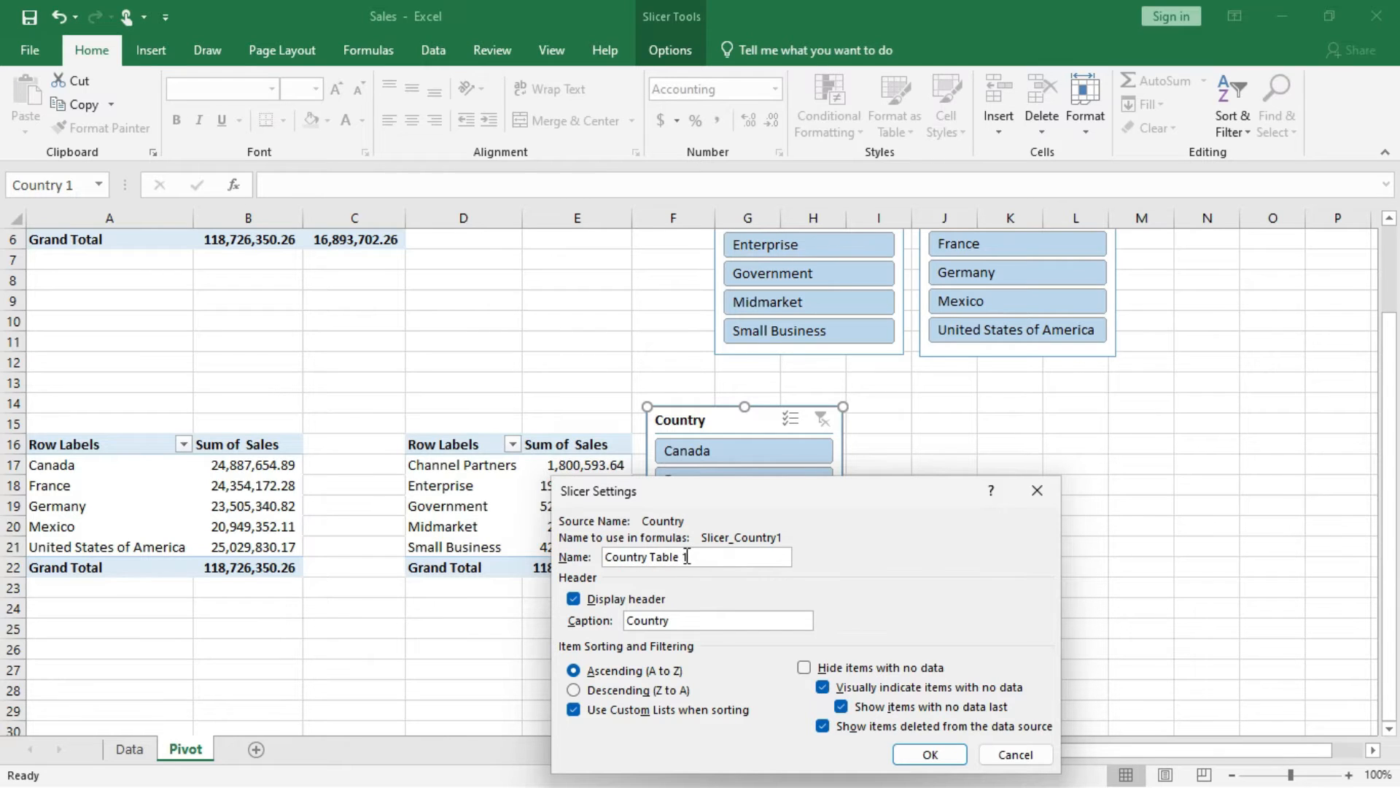
pyautogui.click(927, 756)
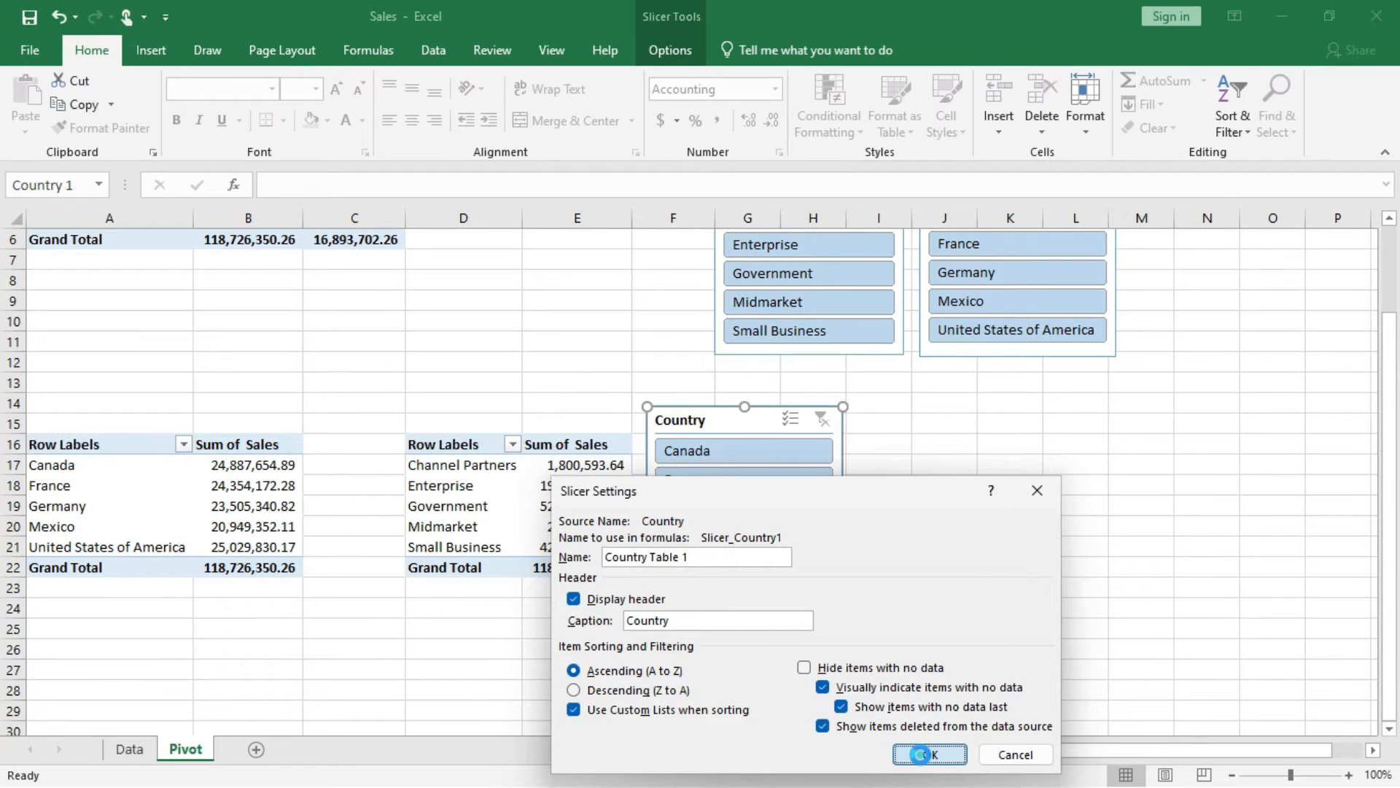
pyautogui.moveTo(745, 670); pyautogui.dragTo(755, 590)
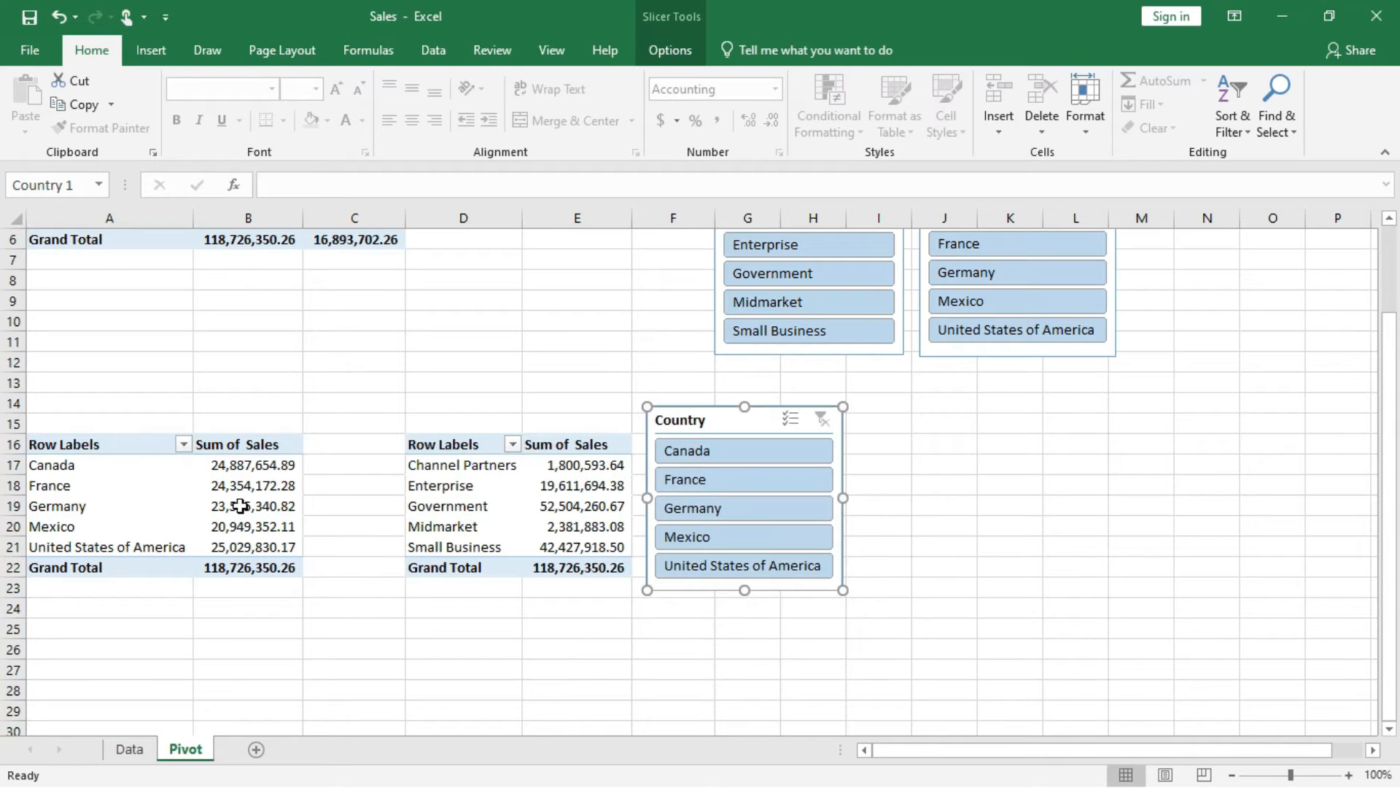
# Filter the country PivotTable to Canada and switch the filter to France with the new Country slicer.
pyautogui.click(729, 456)
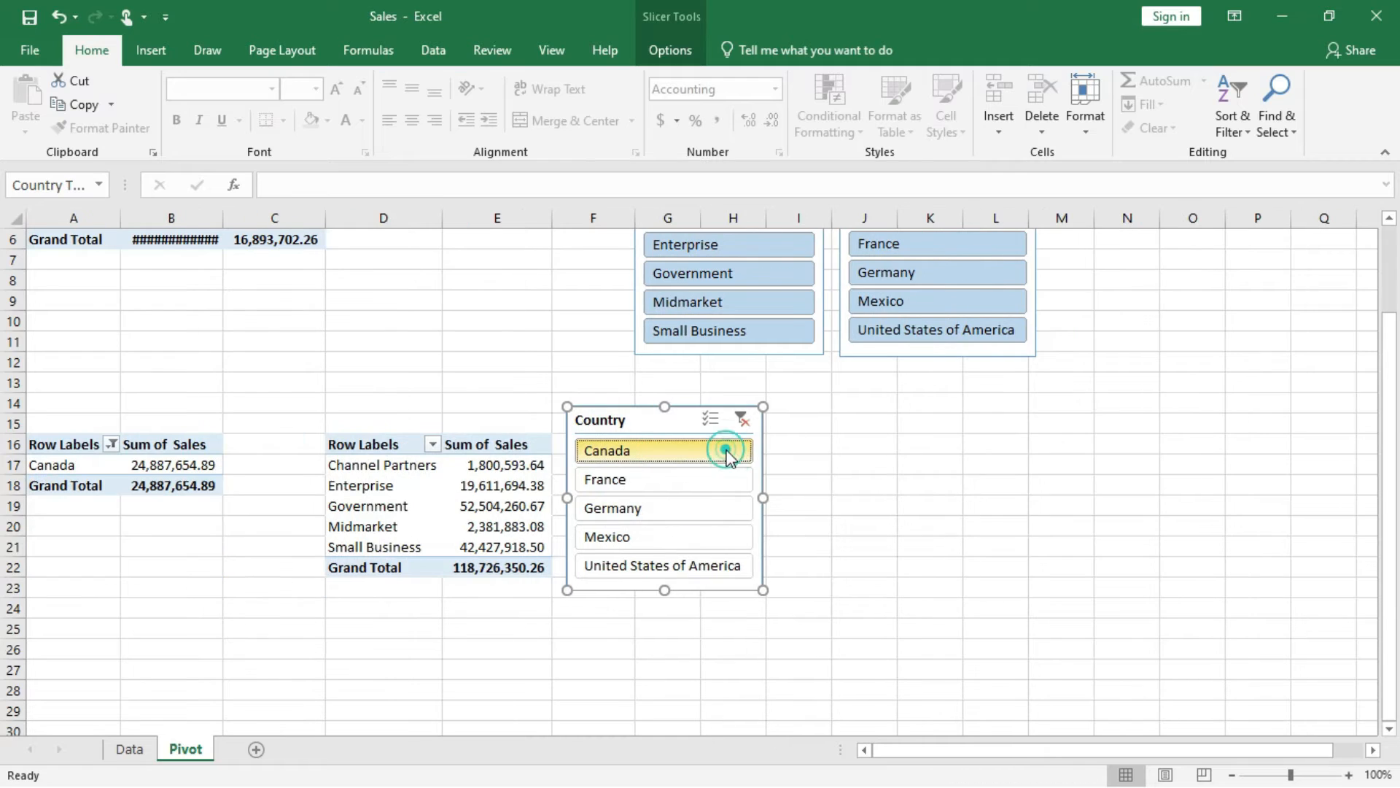
pyautogui.click(642, 485)
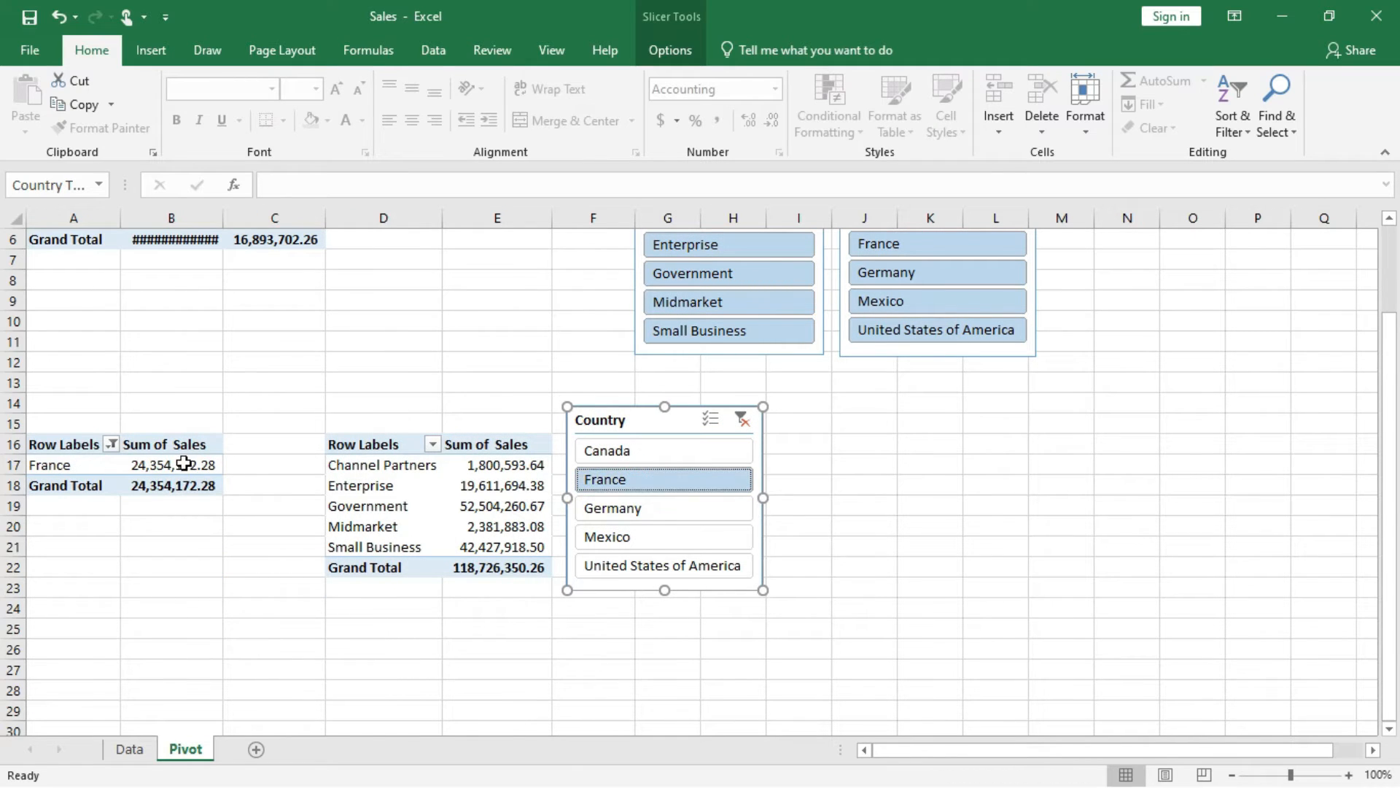
# Clear the country filter and also connect the Country slicer beside the segment PivotTable to PivotTable7.
pyautogui.click(742, 419)
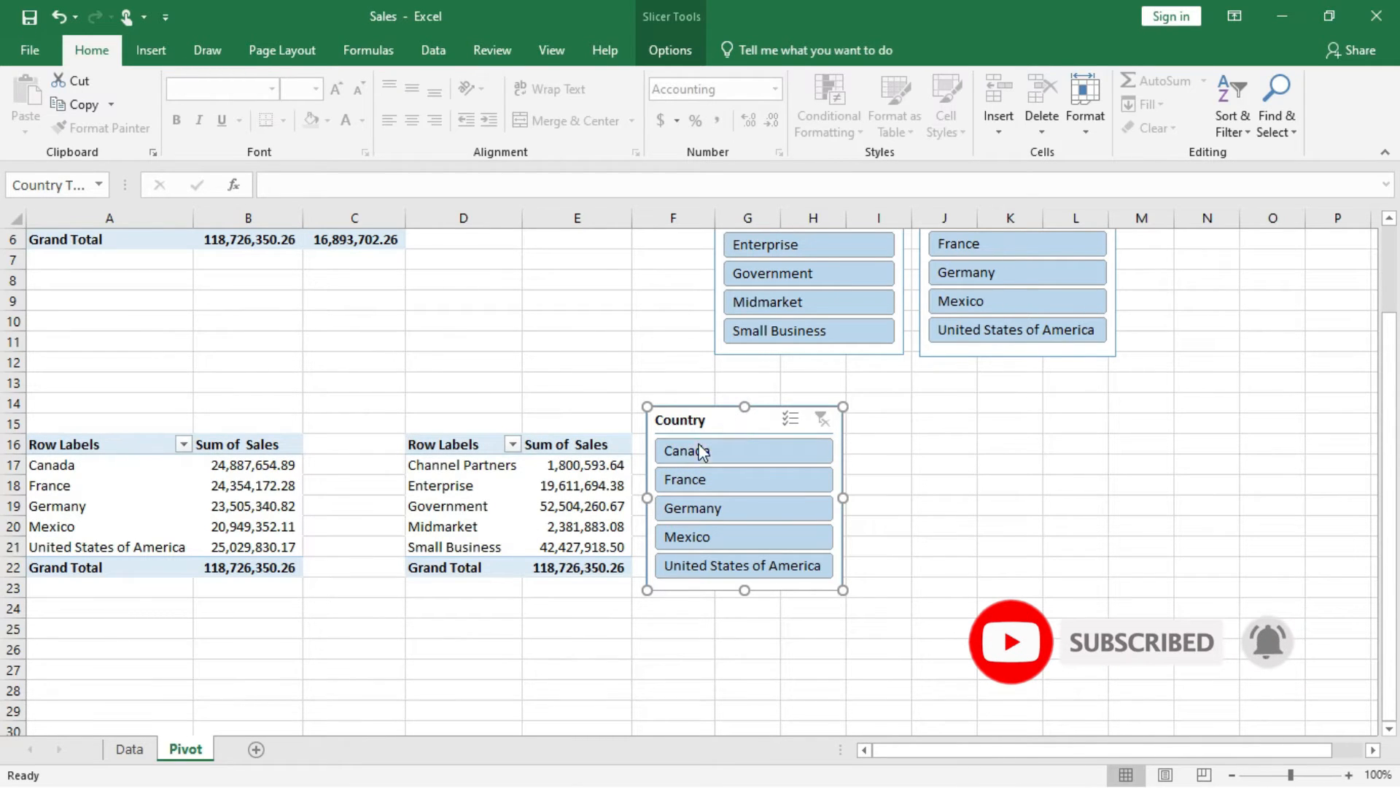
pyautogui.click(727, 420)
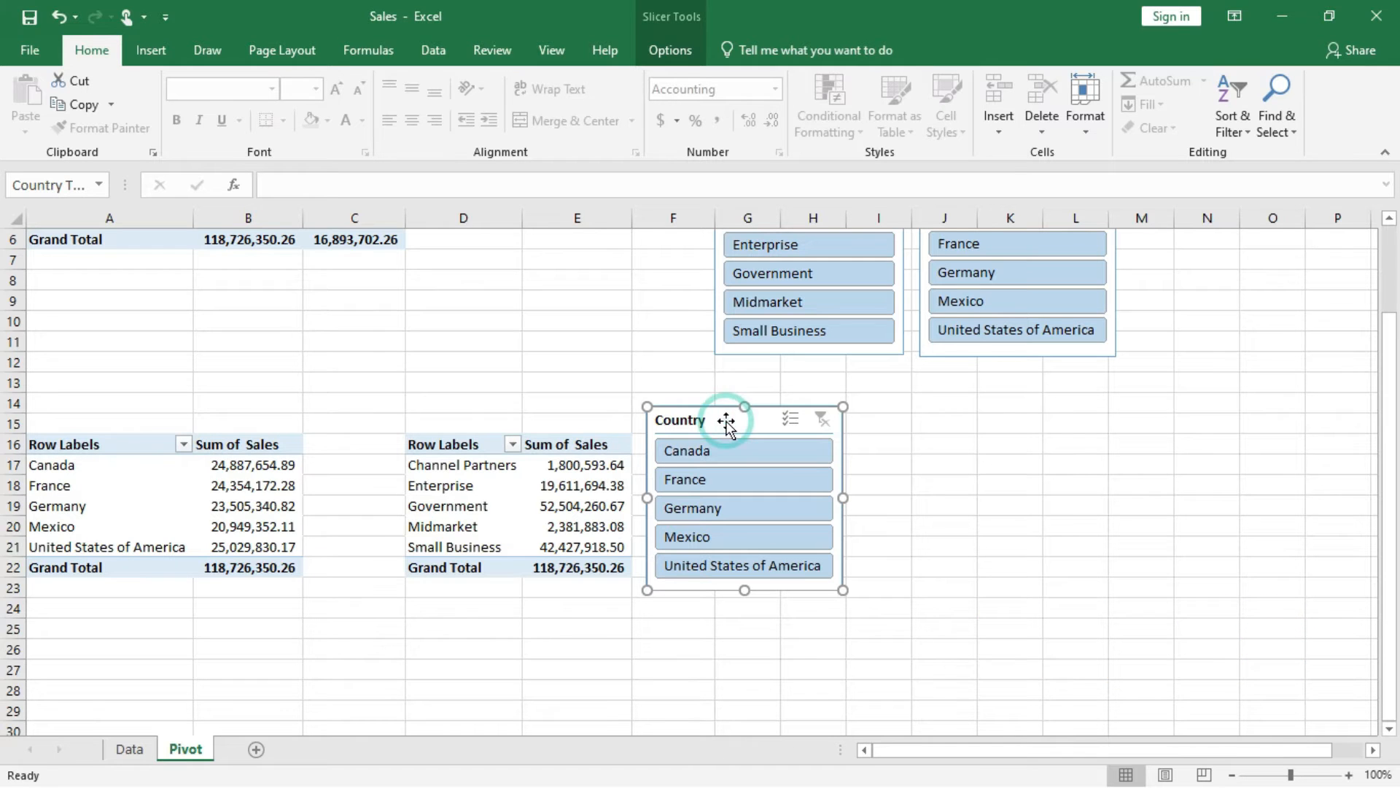
pyautogui.click(669, 50)
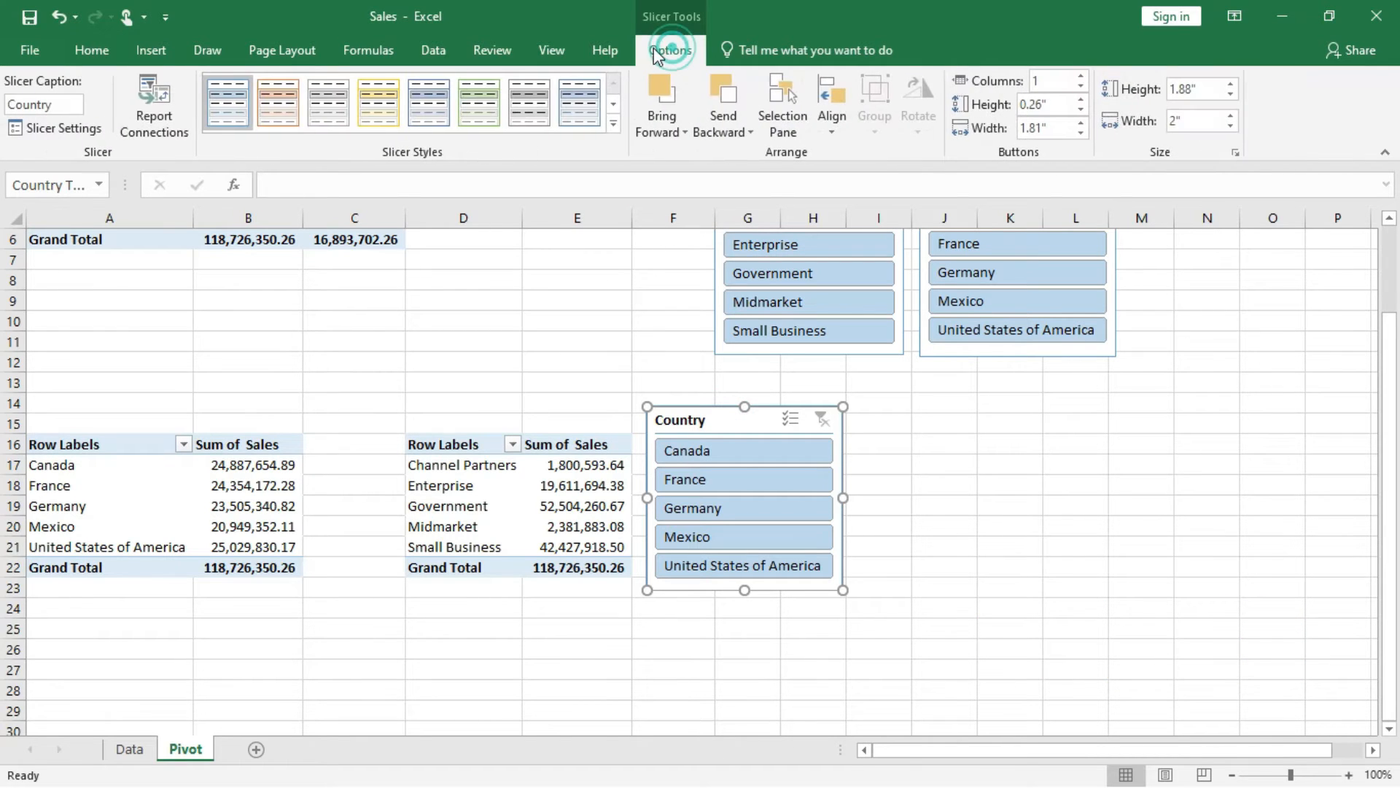
pyautogui.click(154, 117)
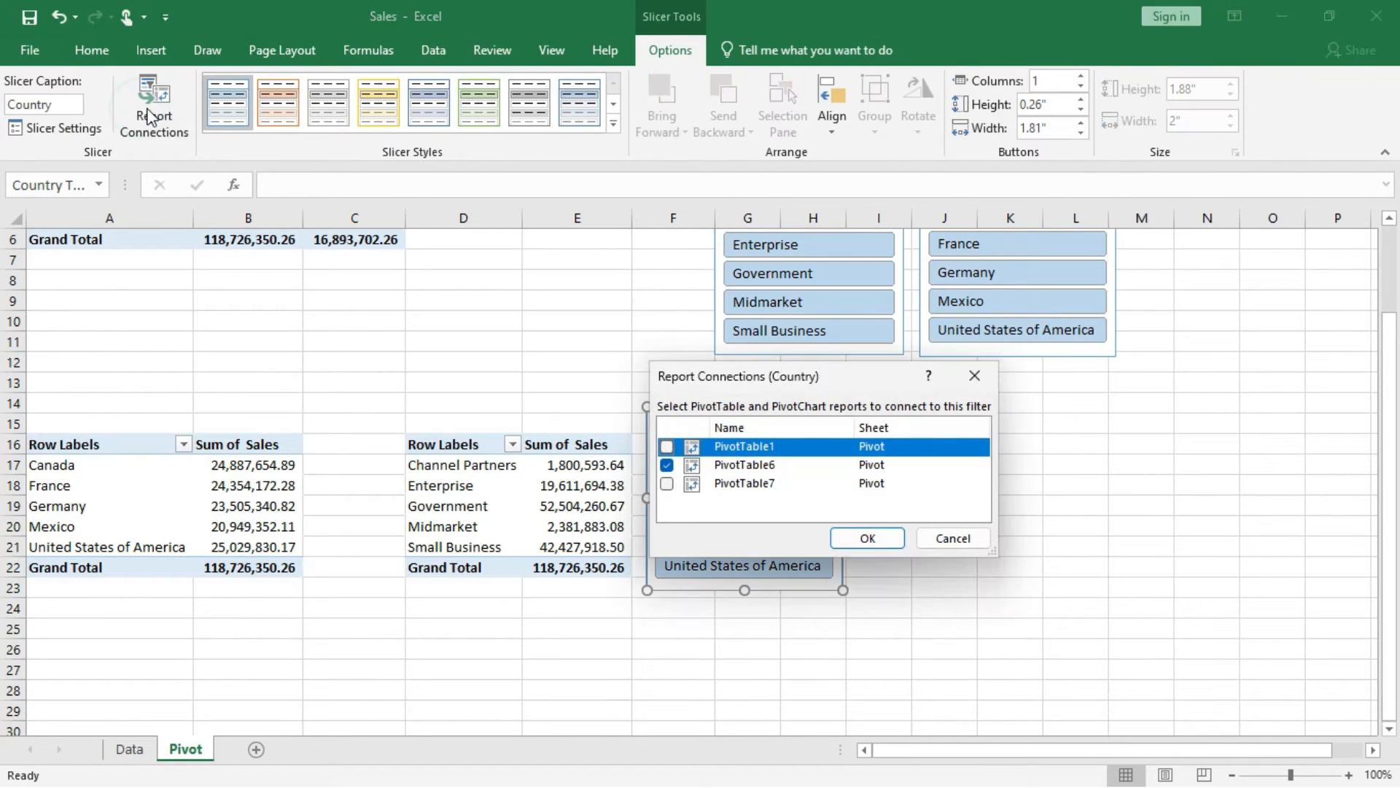
pyautogui.click(667, 485)
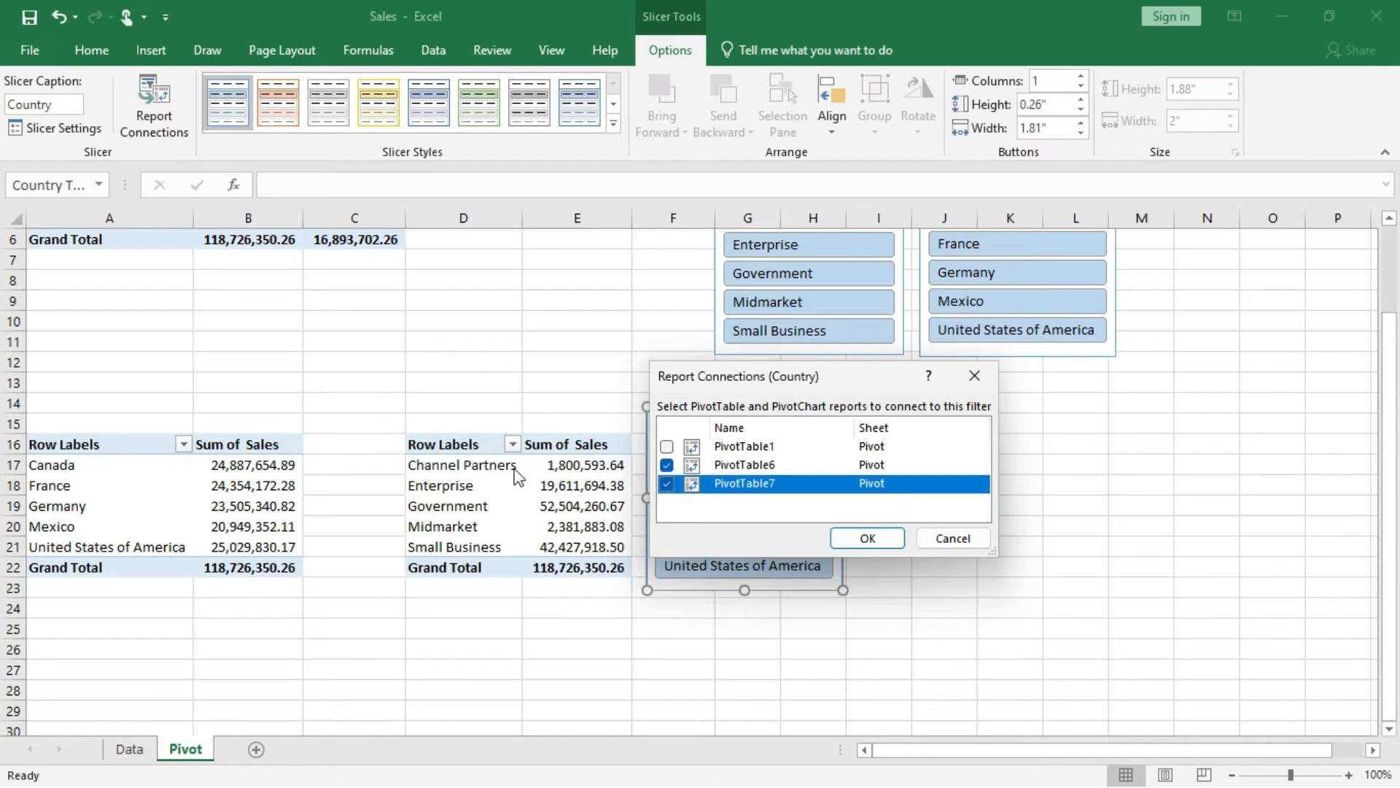
pyautogui.click(867, 543)
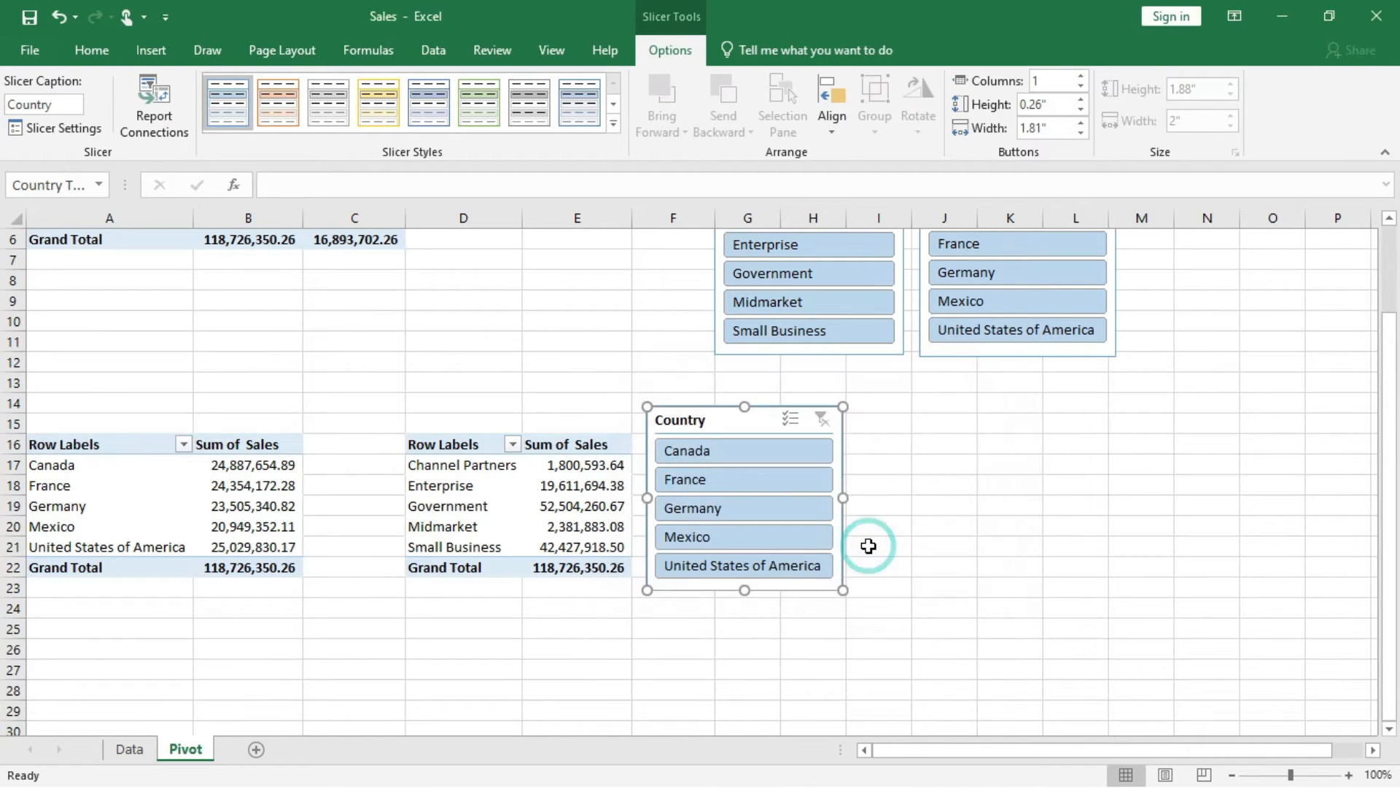
# Filter both sales PivotTables by Canada, France, Germany, Mexico and United States of America in turn with the connected Country slicer, and clear the filter.
pyautogui.click(726, 452)
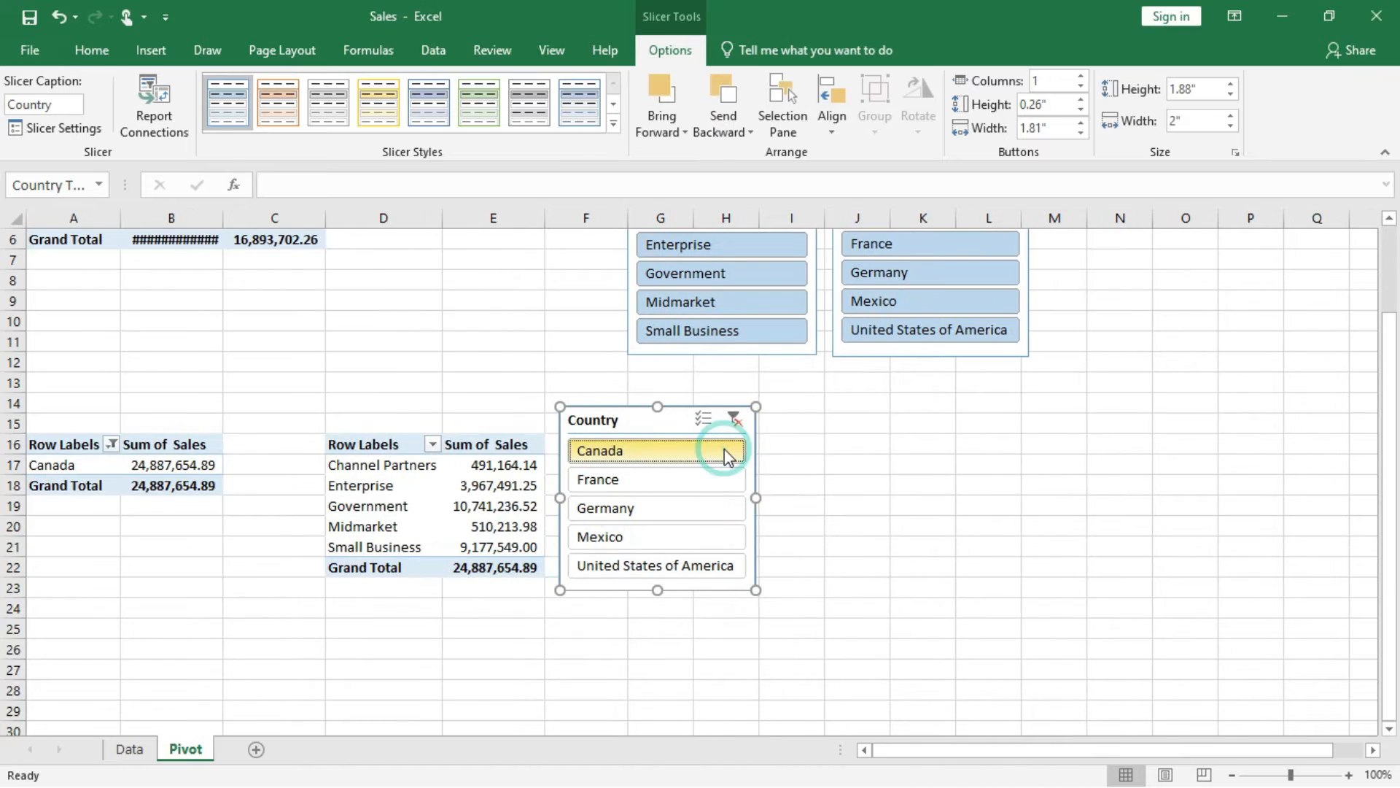
pyautogui.click(627, 487)
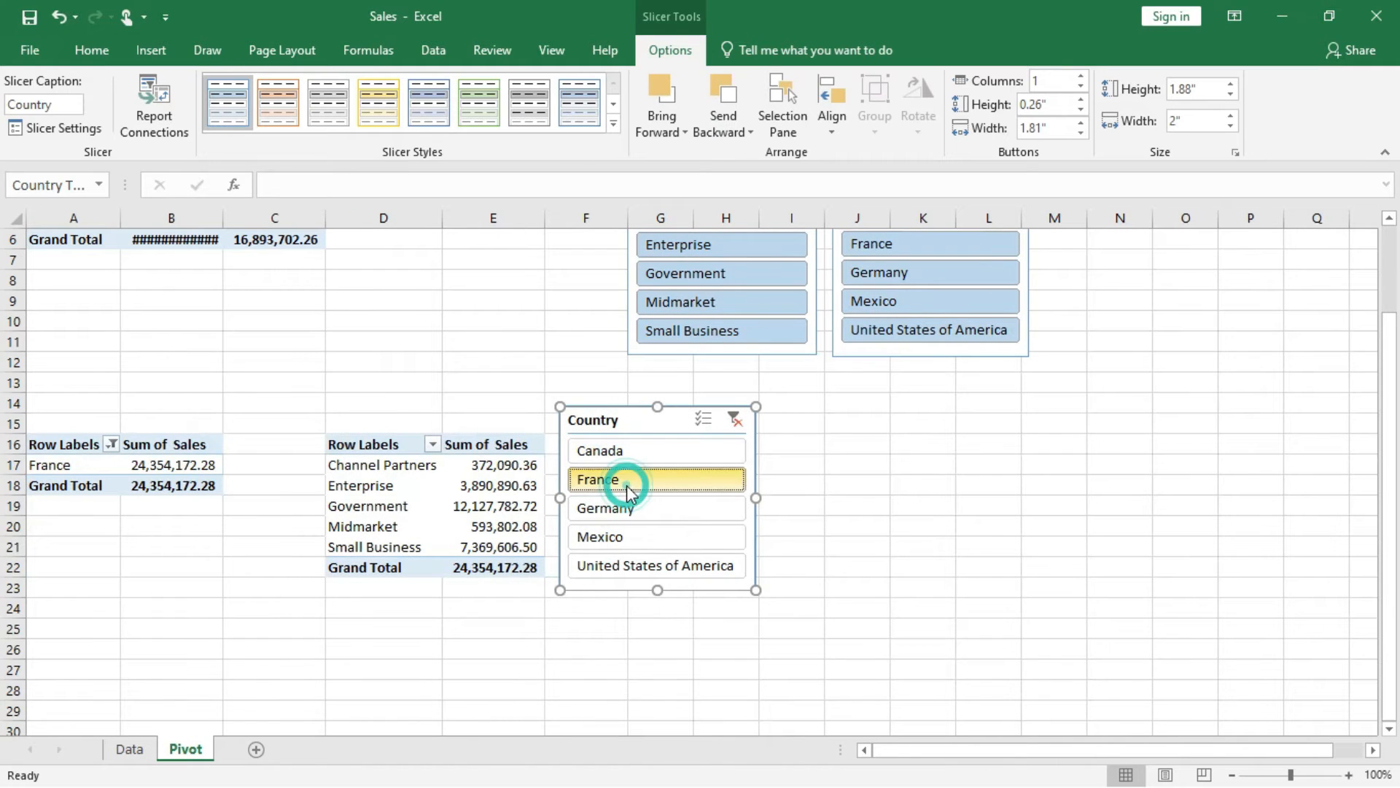
pyautogui.click(624, 509)
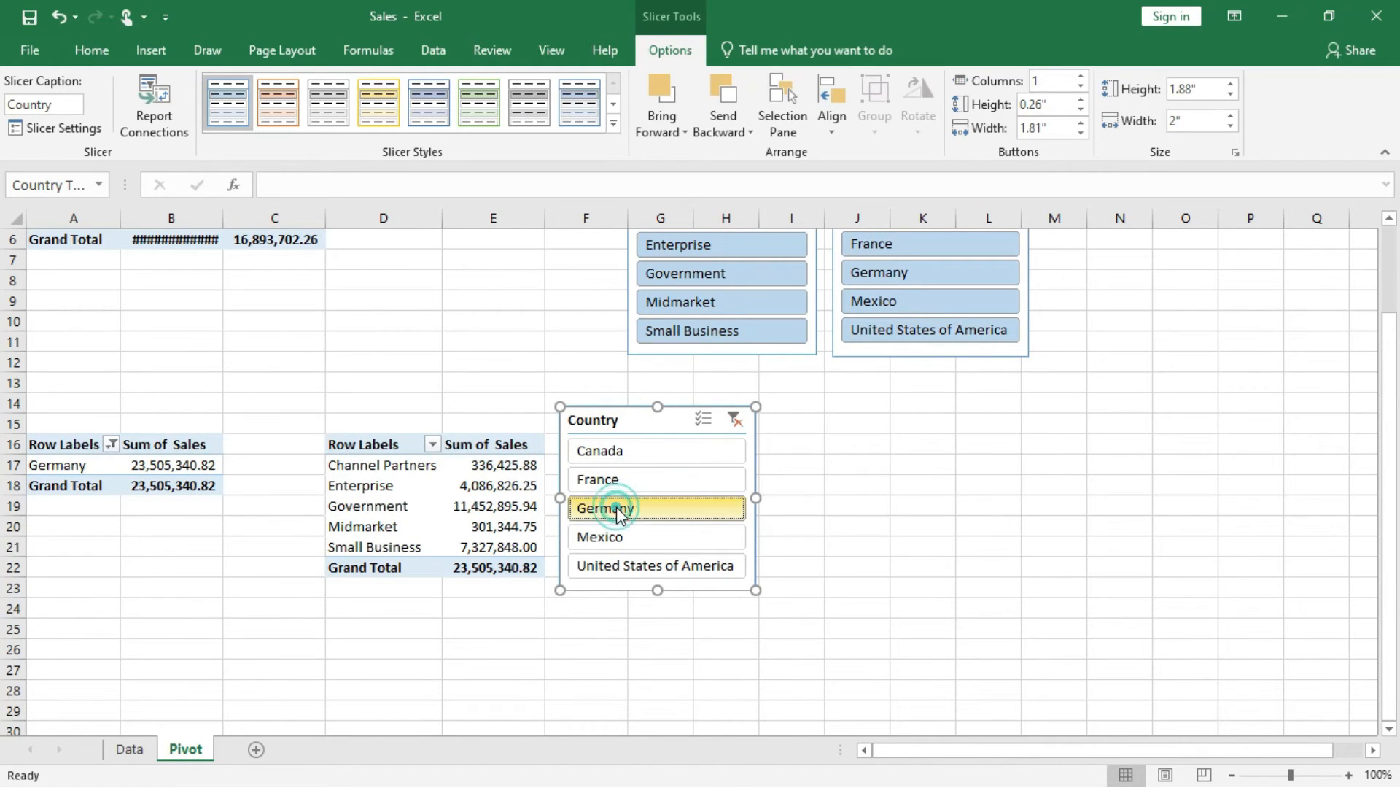
pyautogui.click(619, 543)
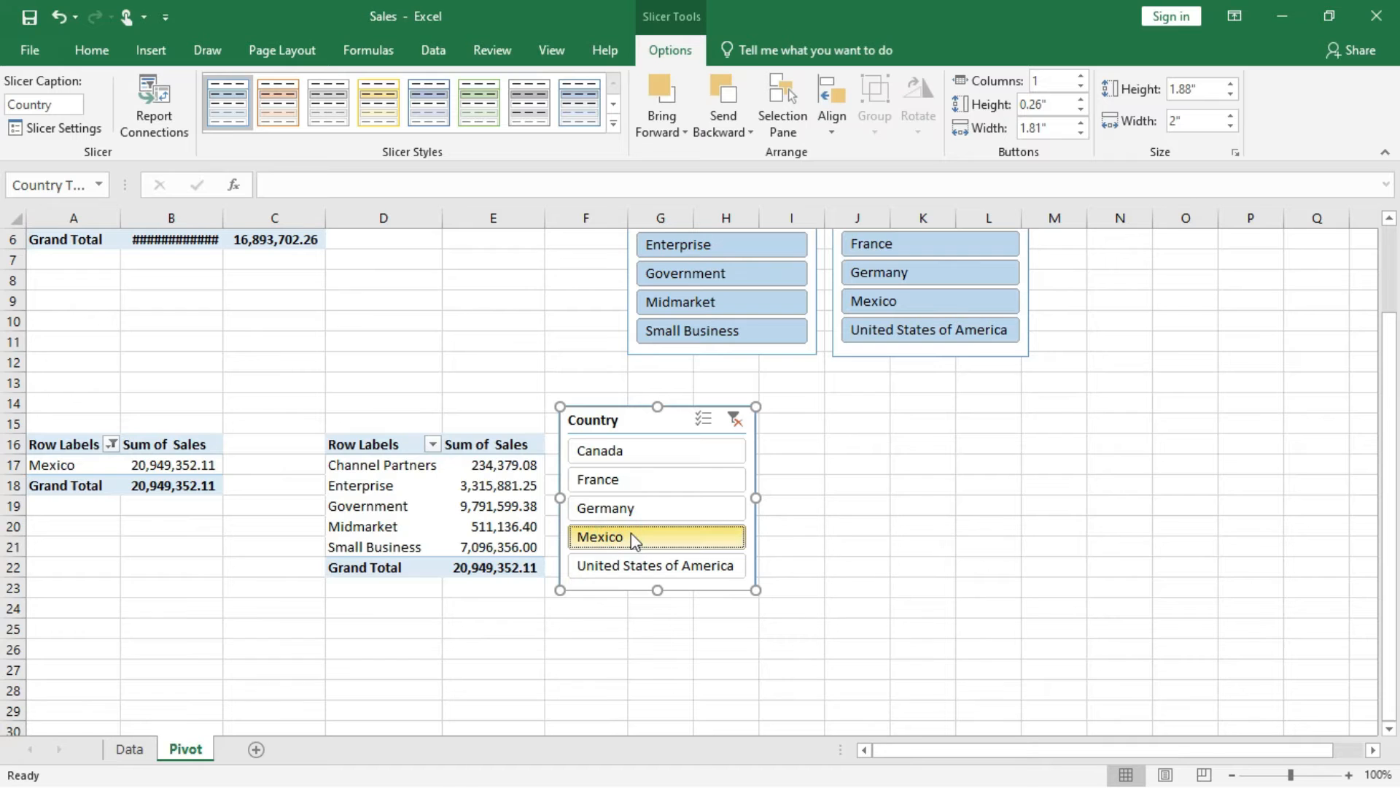
pyautogui.scroll(2, 913, 492)
pyautogui.click(687, 610)
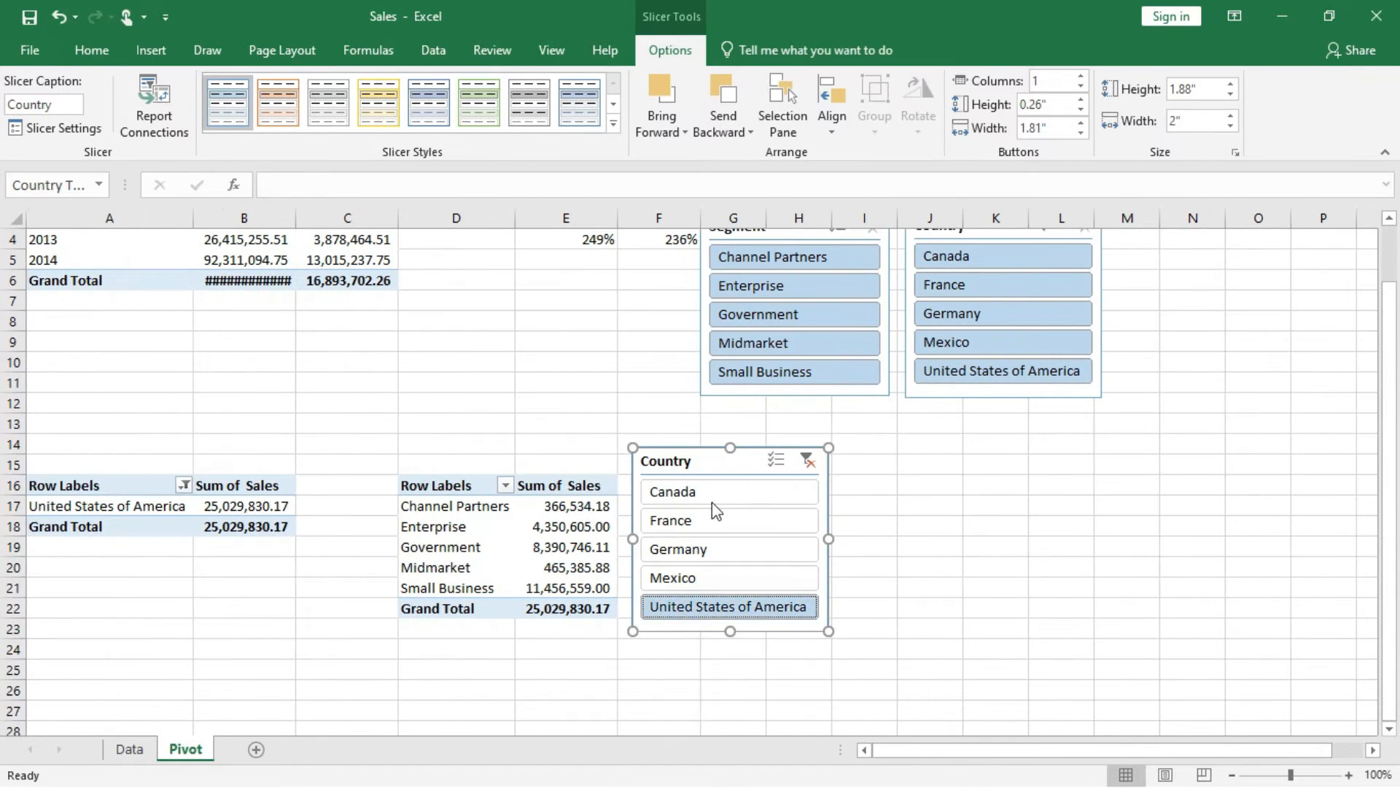
pyautogui.click(808, 460)
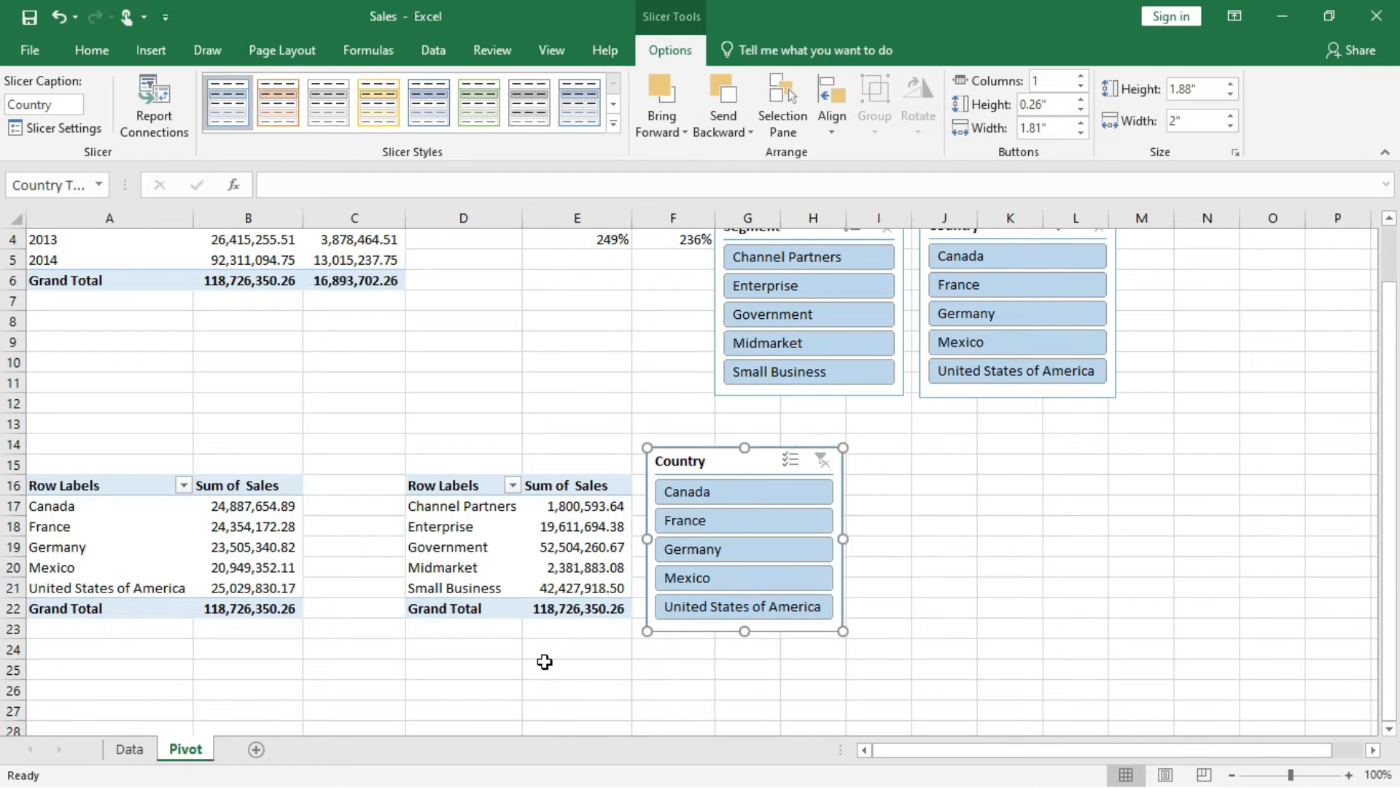
# Create a new PivotTable from the Data sheet's range A1:Q701 at cell A26 of the existing Pivot sheet.
pyautogui.scroll(-2, 545, 662)
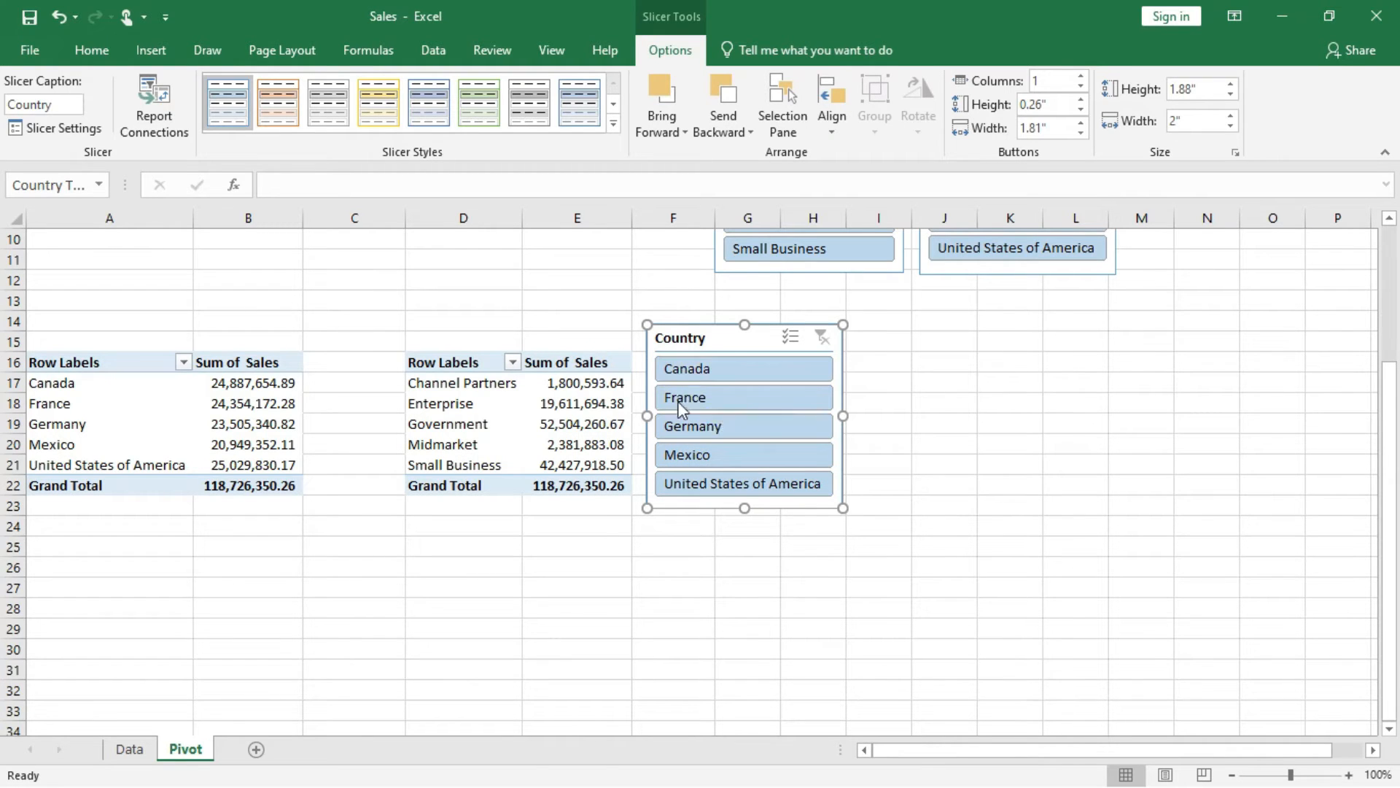
pyautogui.click(91, 571)
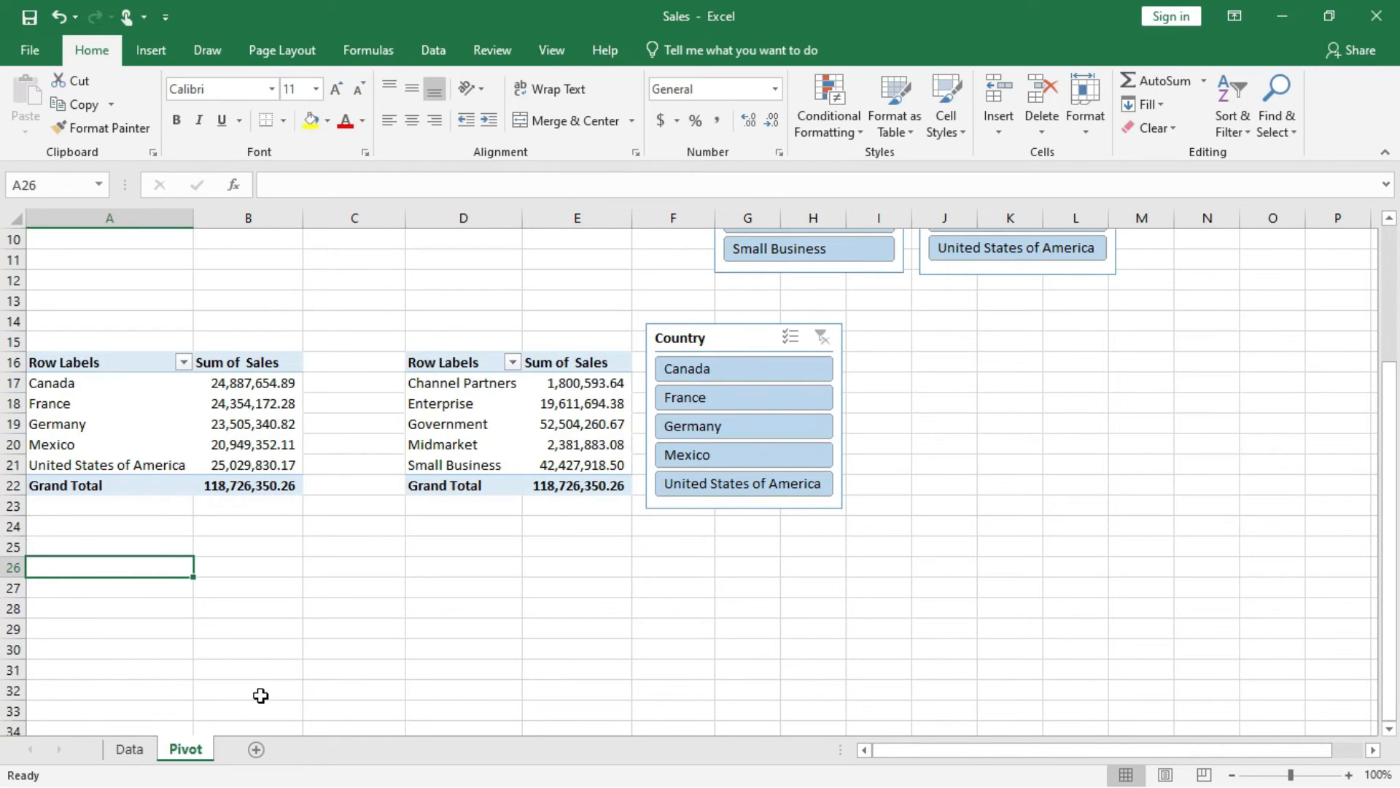
pyautogui.click(133, 751)
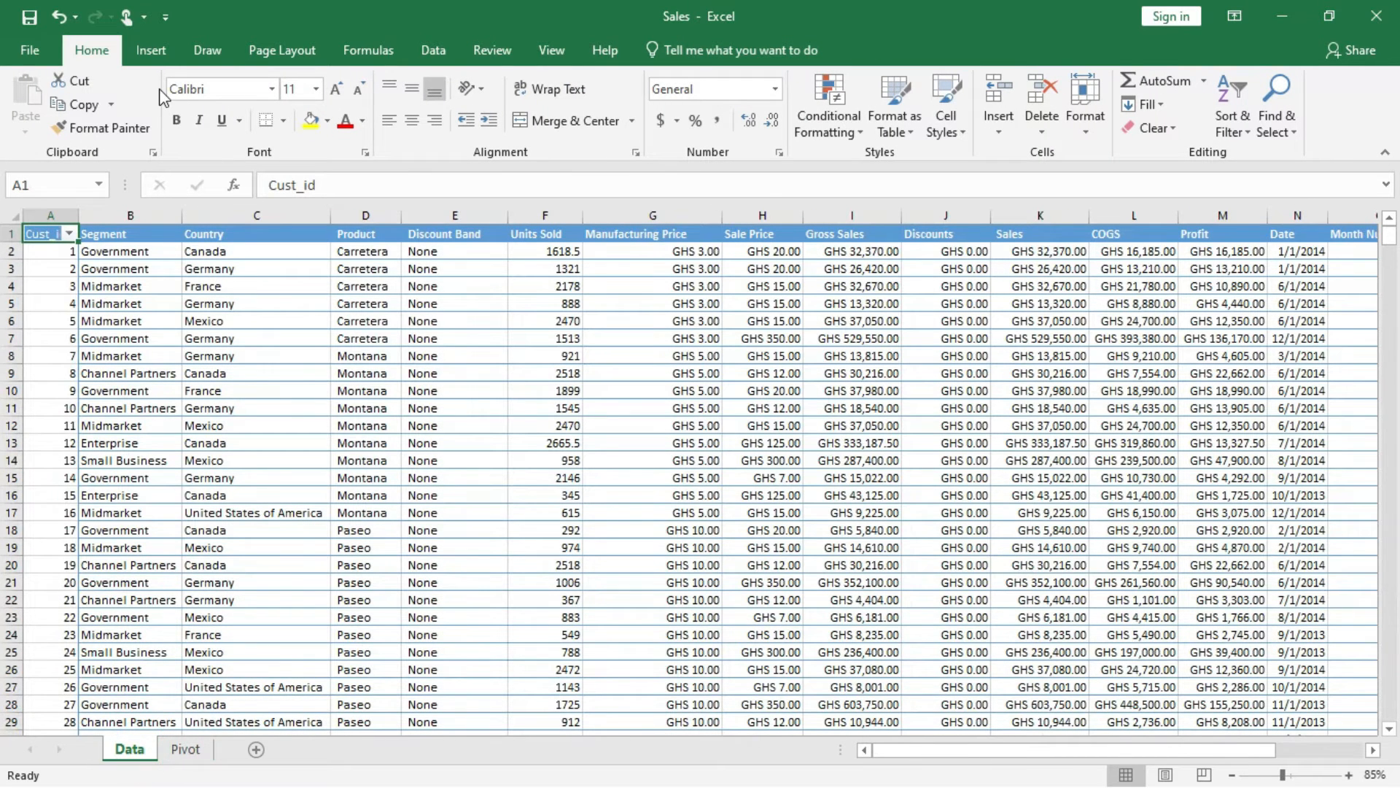
pyautogui.click(152, 51)
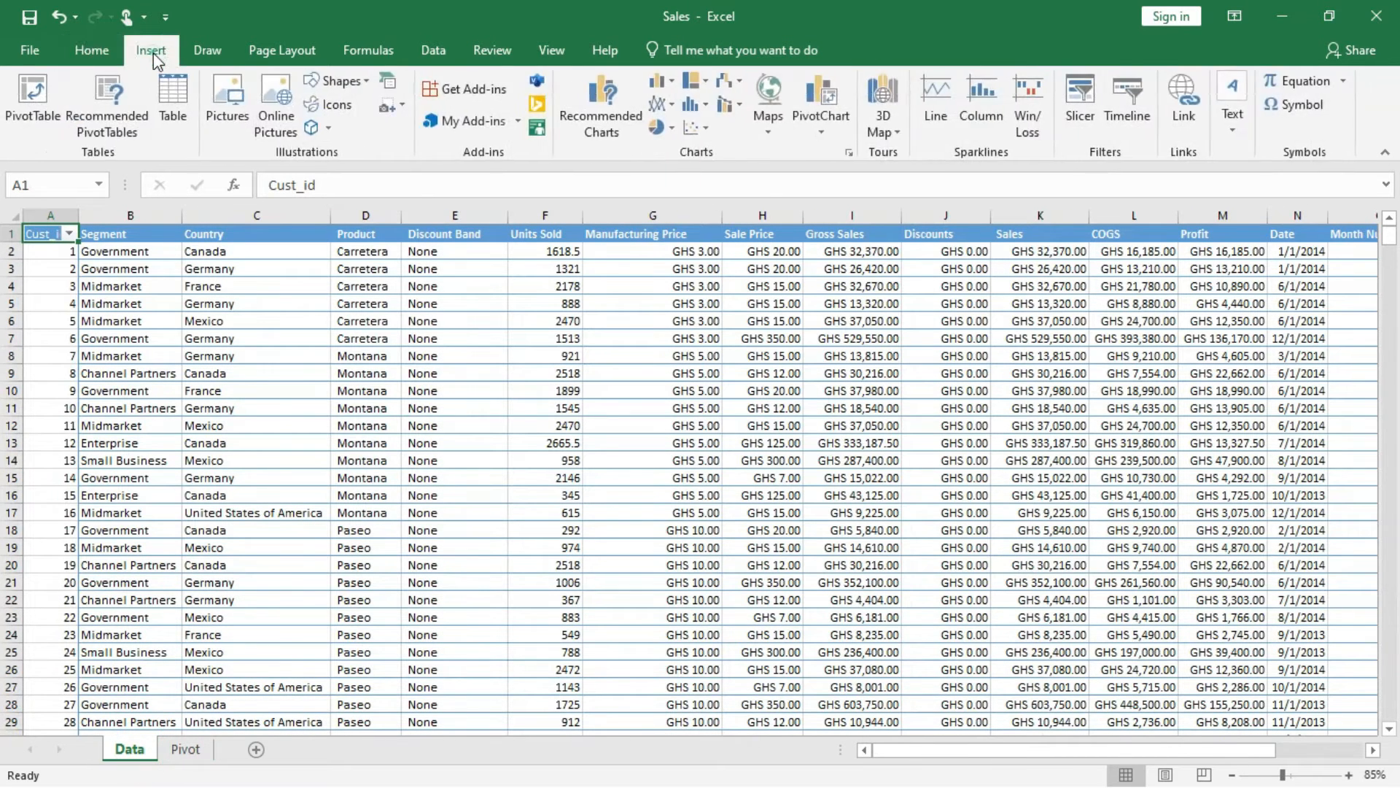
pyautogui.click(46, 92)
pyautogui.click(697, 489)
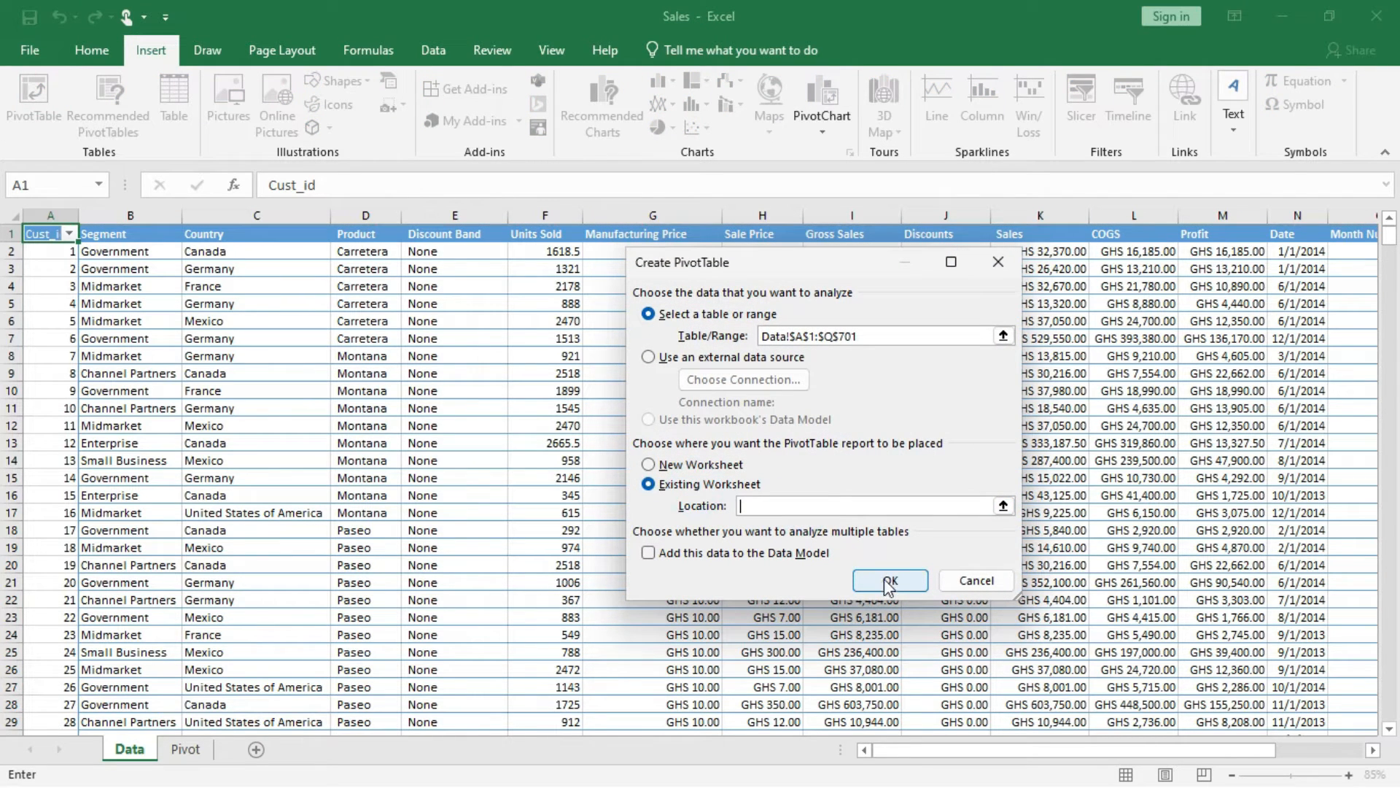
pyautogui.click(186, 748)
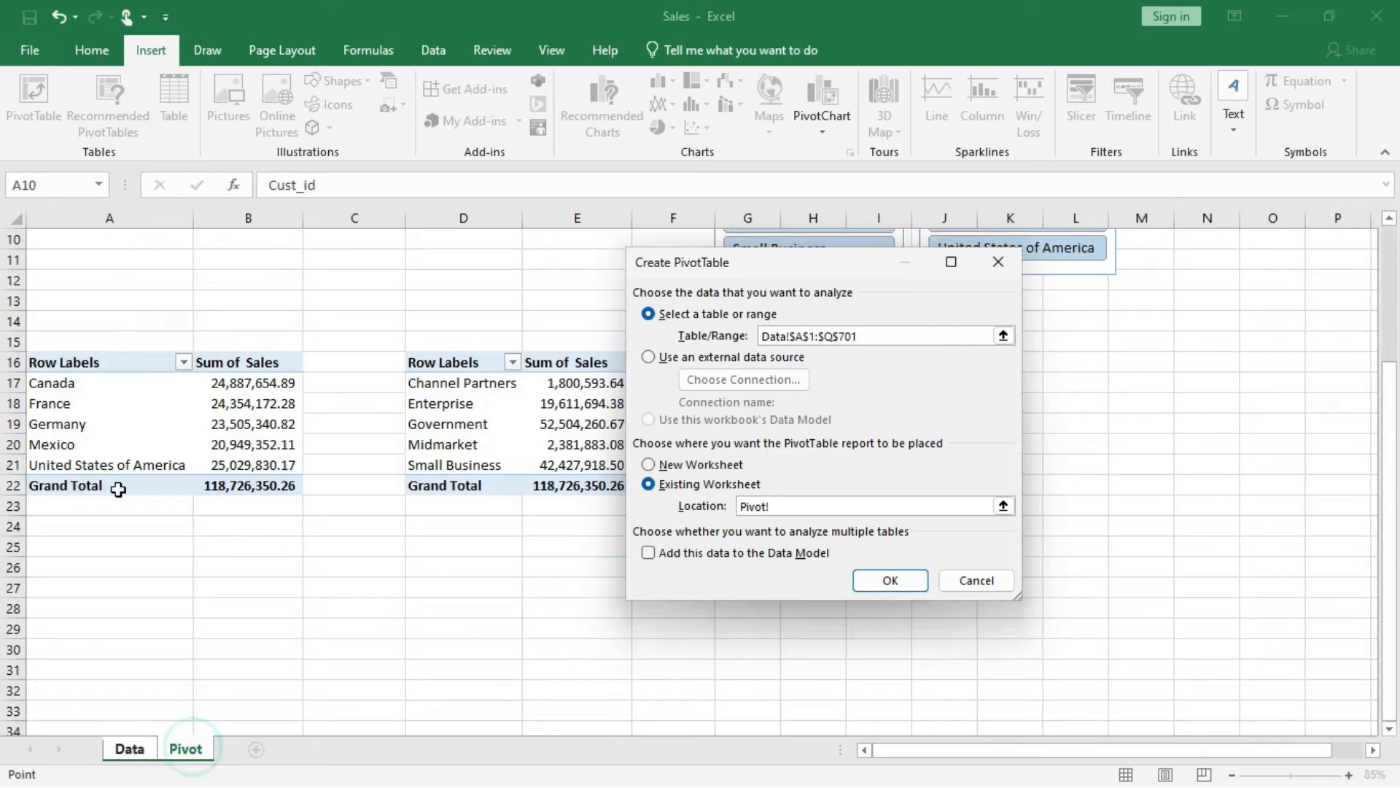
pyautogui.click(66, 571)
pyautogui.click(870, 582)
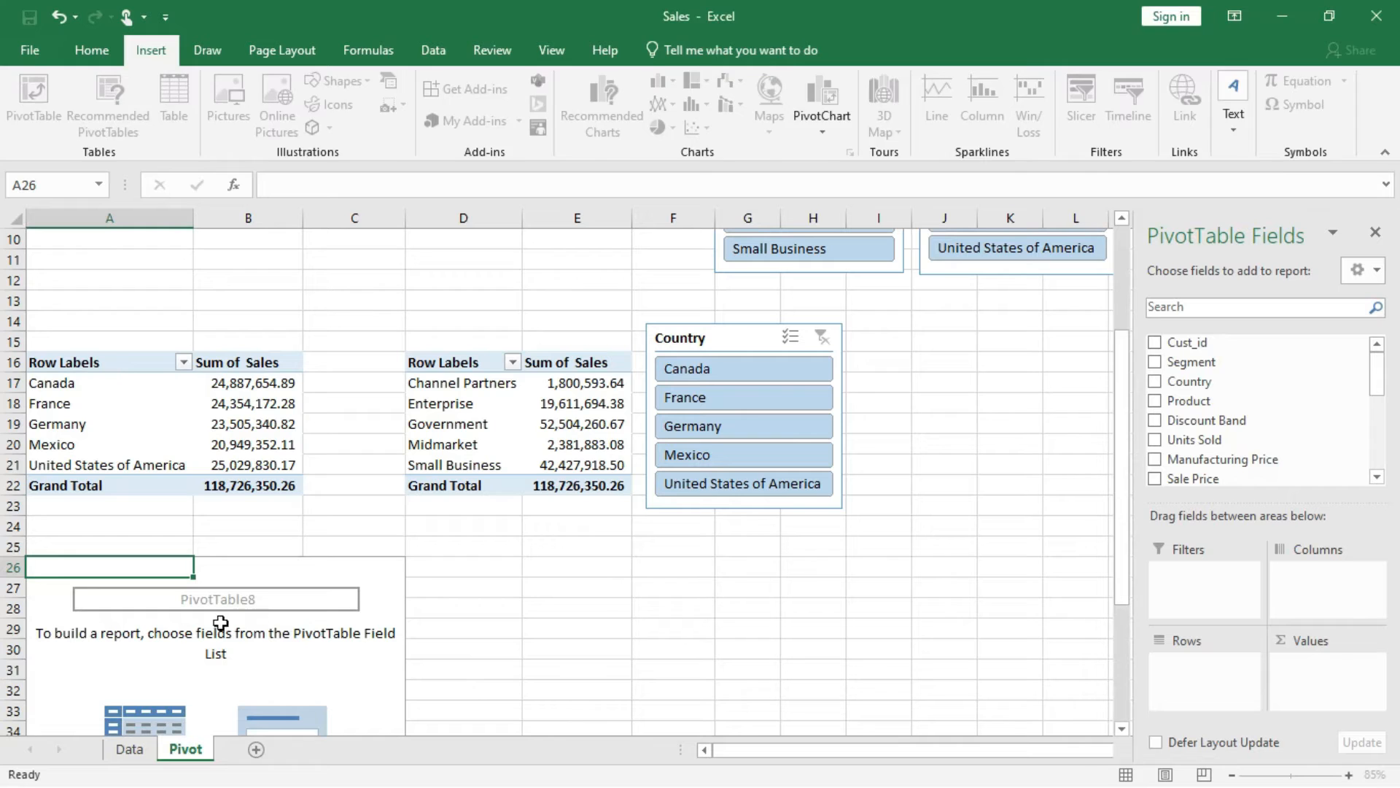
# Add Country as the row field and Sales as the value field of the PivotTable at A26.
pyautogui.click(300, 656)
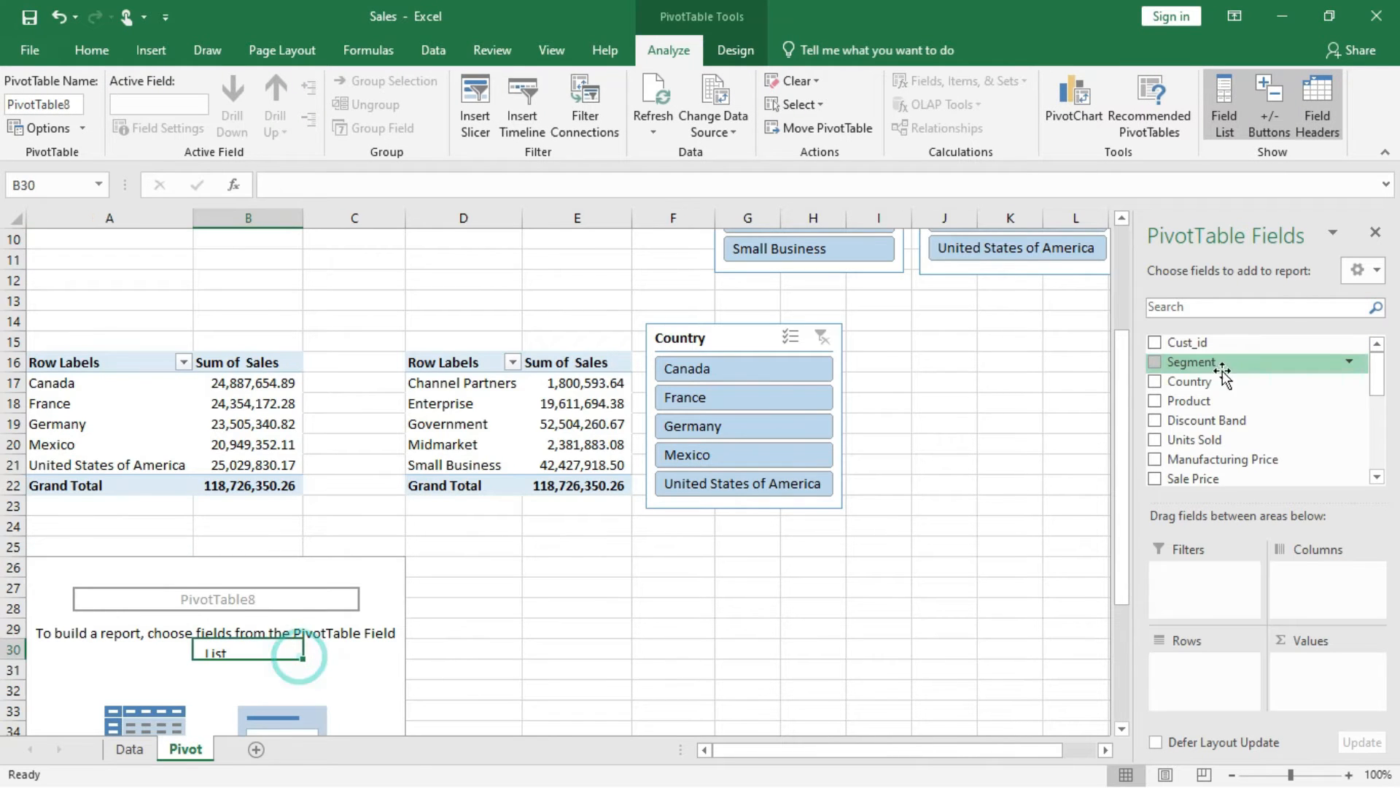
pyautogui.moveTo(1189, 385); pyautogui.dragTo(1197, 682)
pyautogui.scroll(-1, 1227, 452)
pyautogui.scroll(-2, 1227, 452)
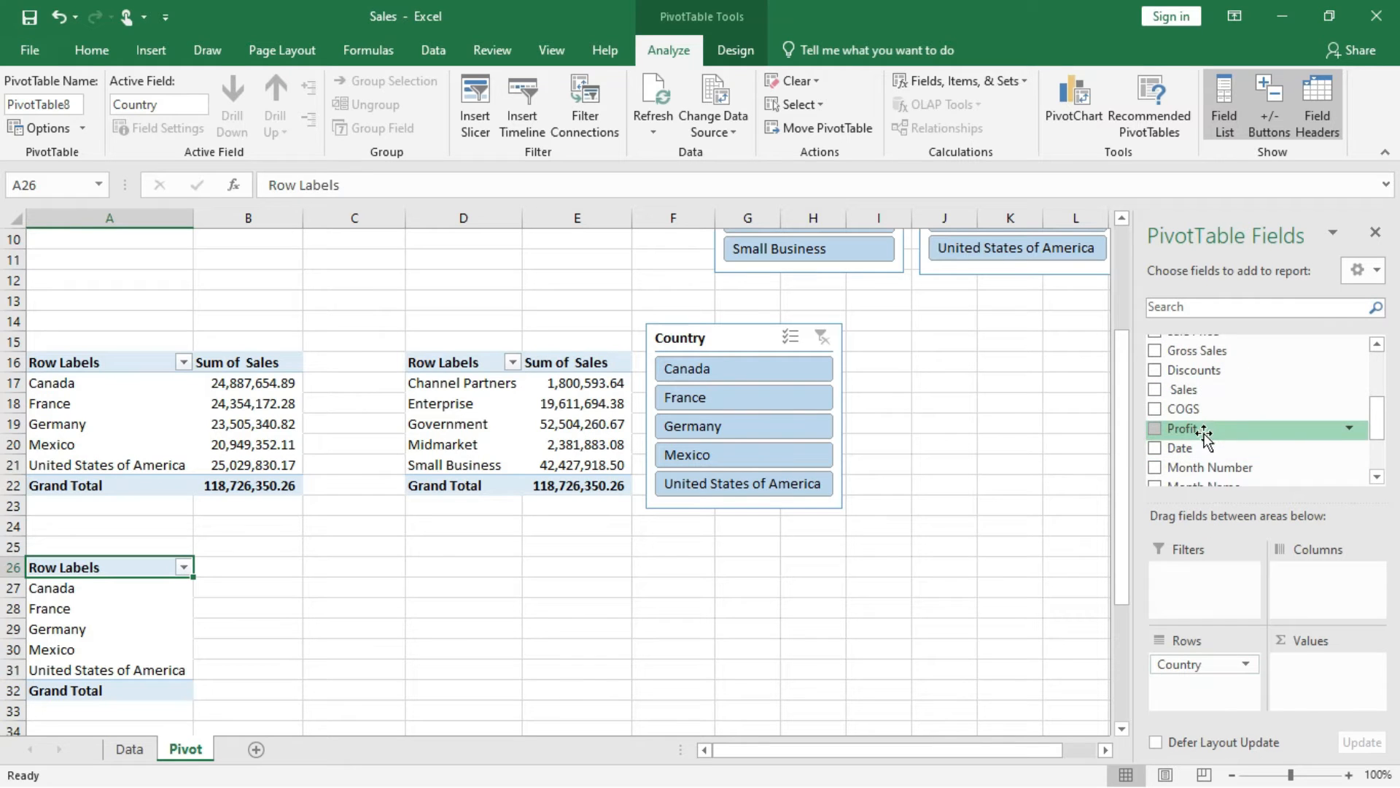
pyautogui.moveTo(1207, 405); pyautogui.dragTo(1321, 664)
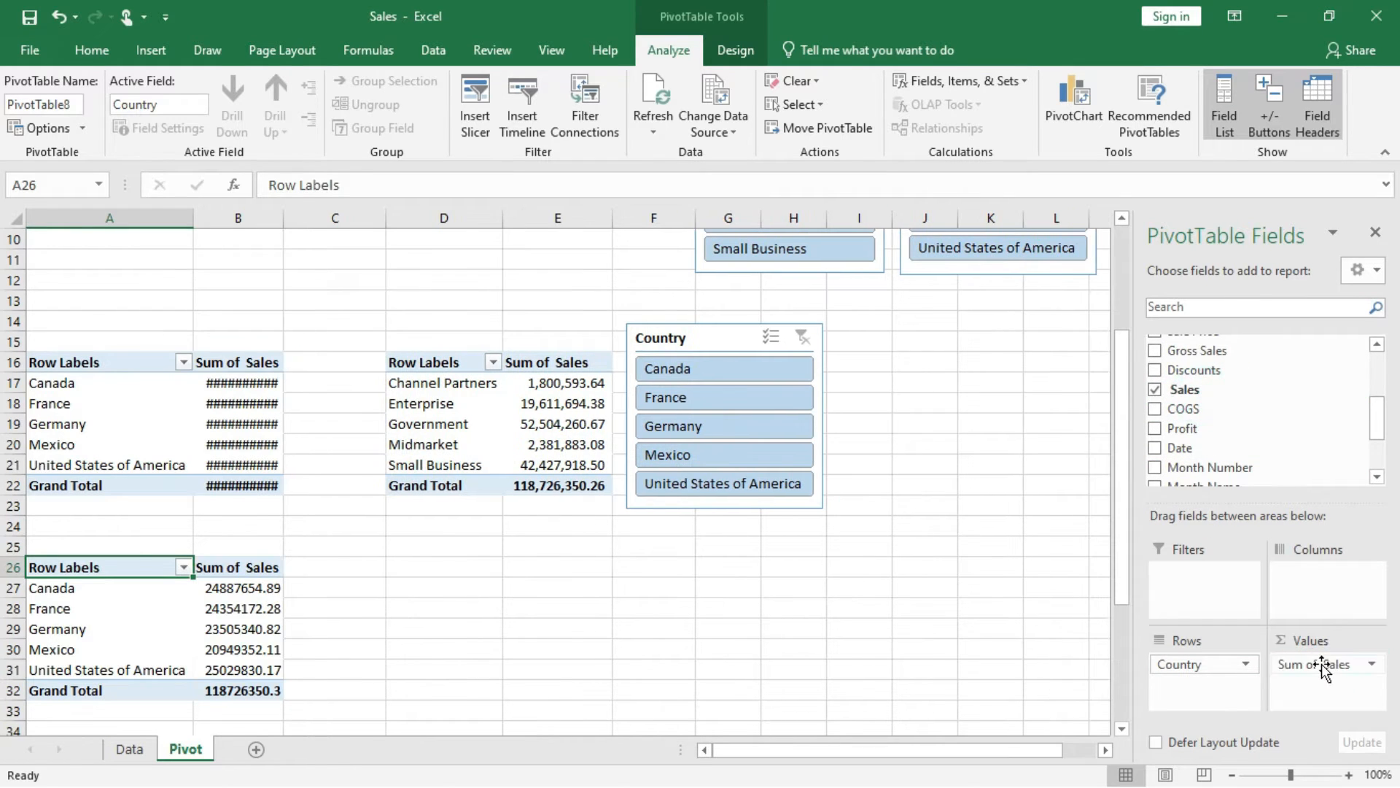
# Apply the comma number style to the sales values in B27:B32.
pyautogui.moveTo(250, 595); pyautogui.dragTo(248, 689)
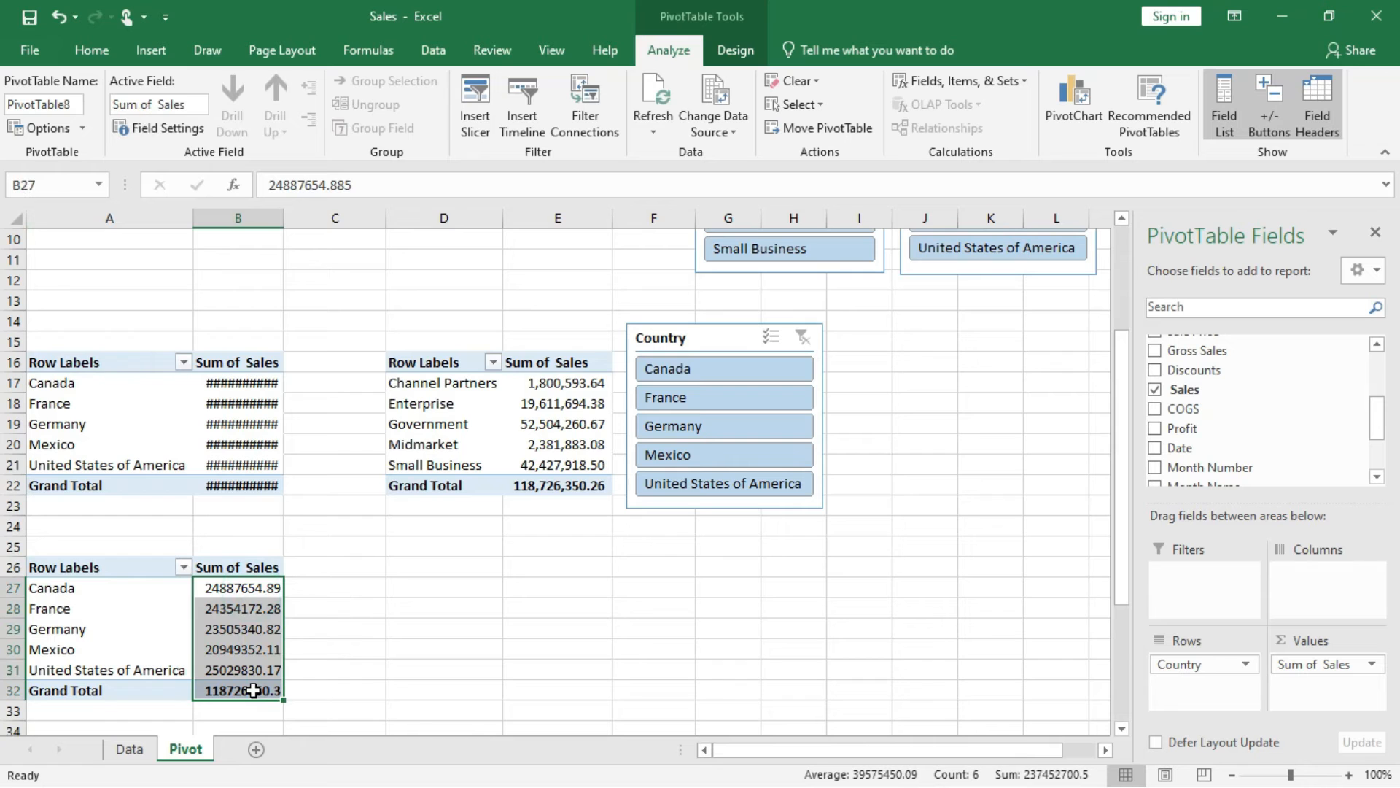
pyautogui.click(91, 49)
pyautogui.click(721, 121)
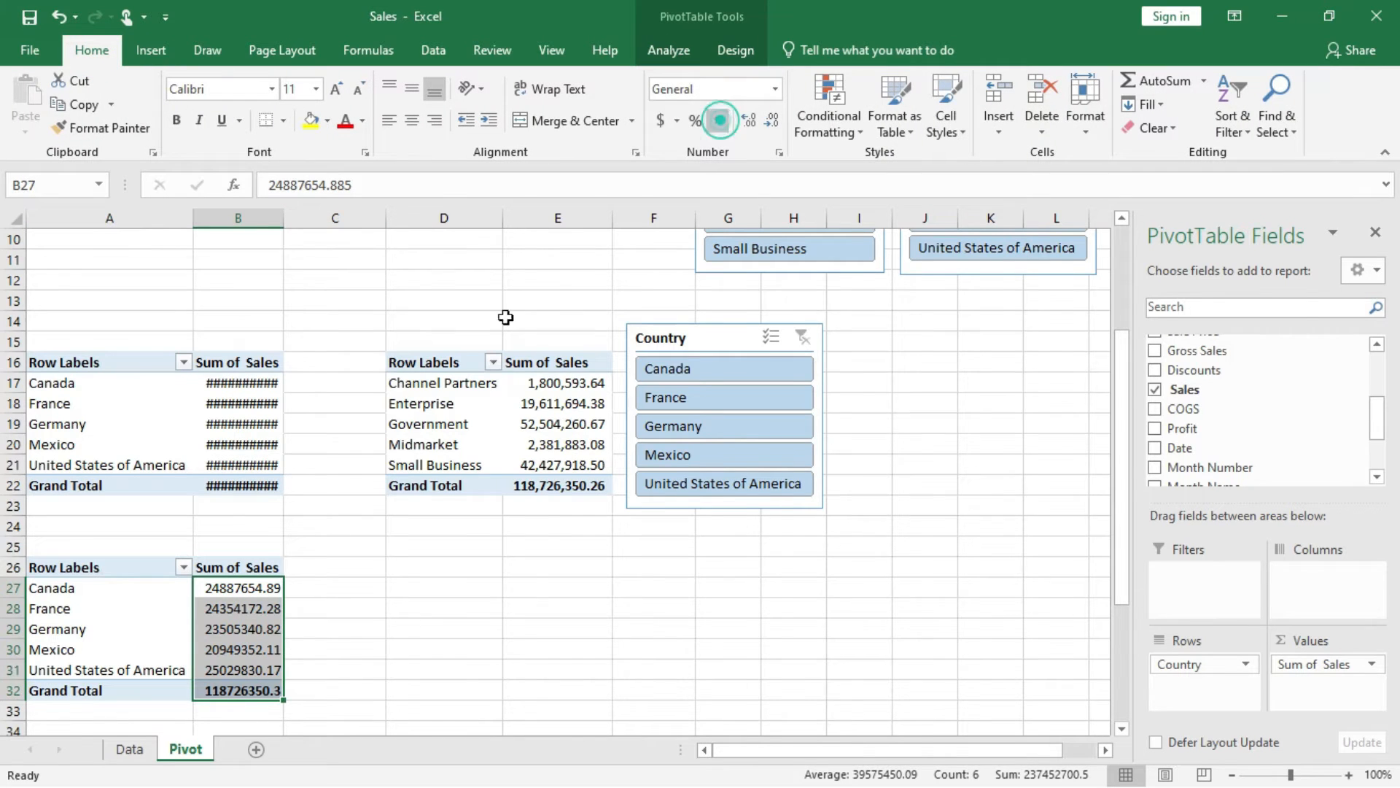
# Copy the PivotTable at A26 to D26 and replace the copy's Country row field with Segment.
pyautogui.moveTo(118, 573); pyautogui.dragTo(260, 685)
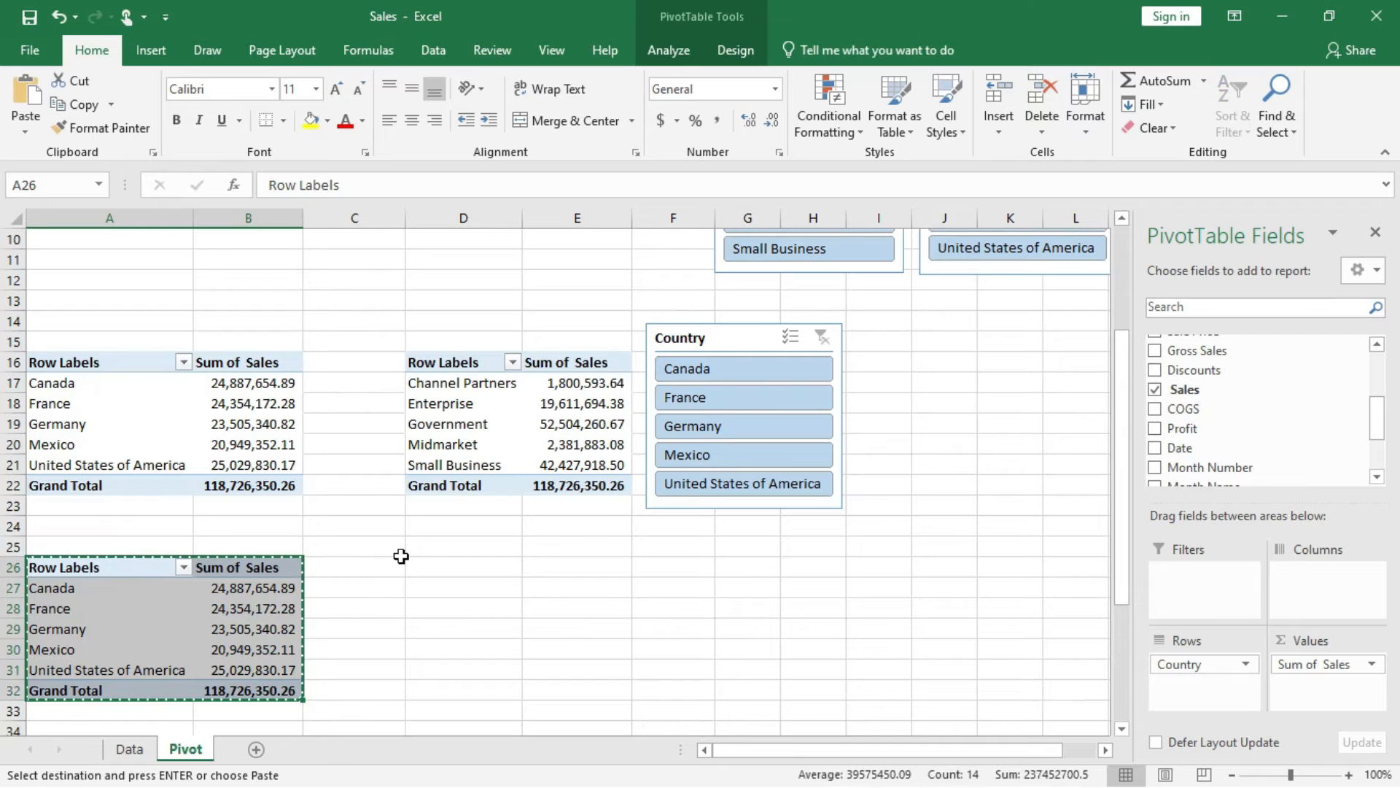
pyautogui.click(423, 566)
pyautogui.hotkey('ctrl', 'v')
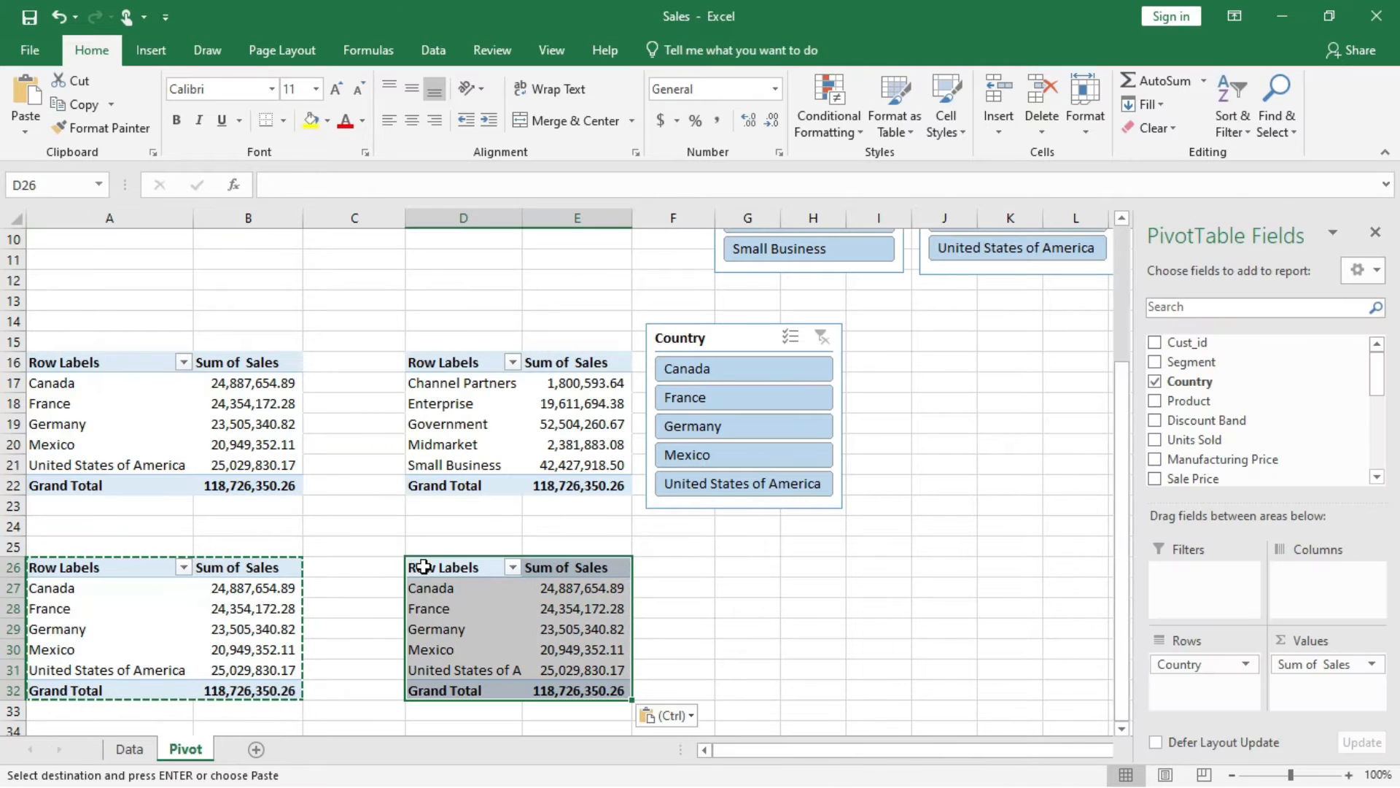
pyautogui.click(1203, 670)
pyautogui.moveTo(1209, 667); pyautogui.dragTo(1270, 431)
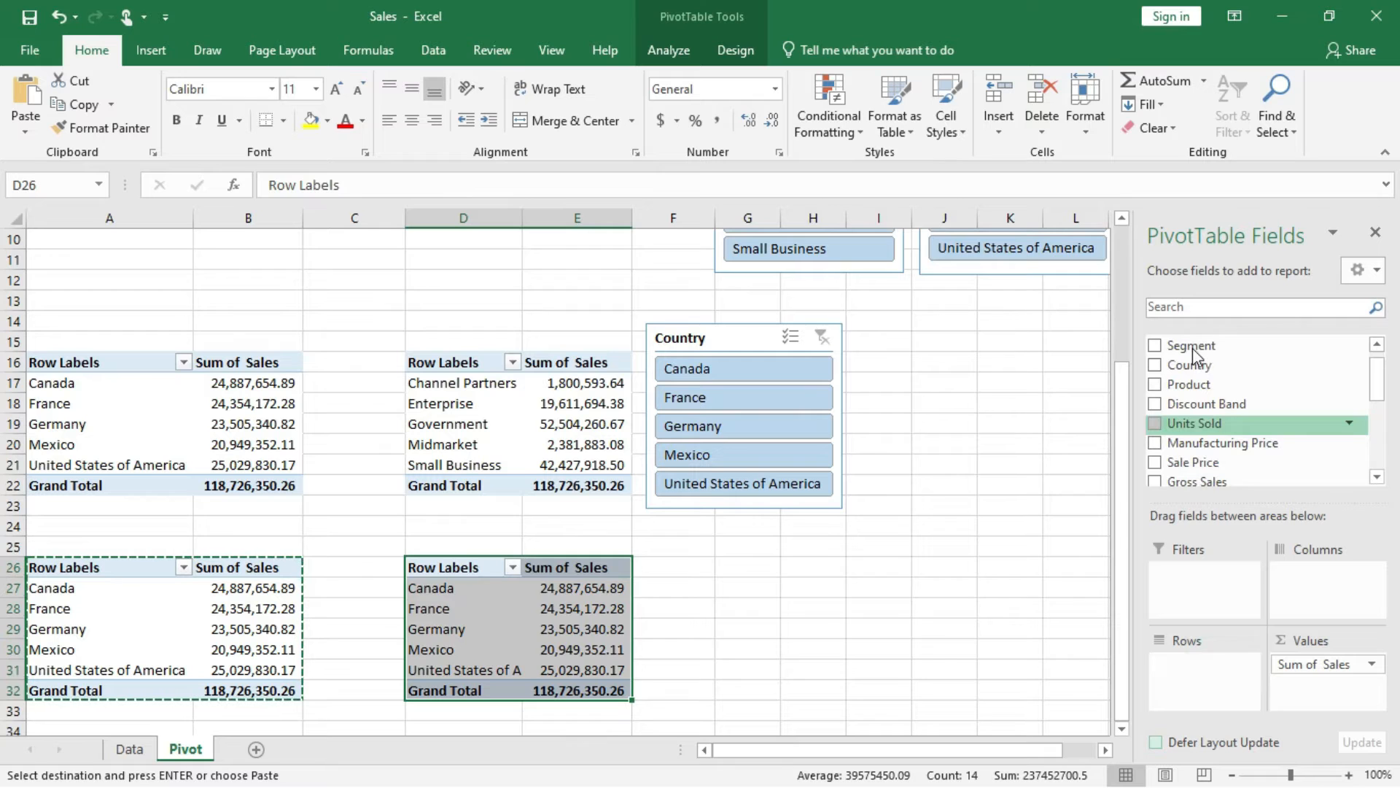
pyautogui.moveTo(1192, 345); pyautogui.dragTo(1215, 664)
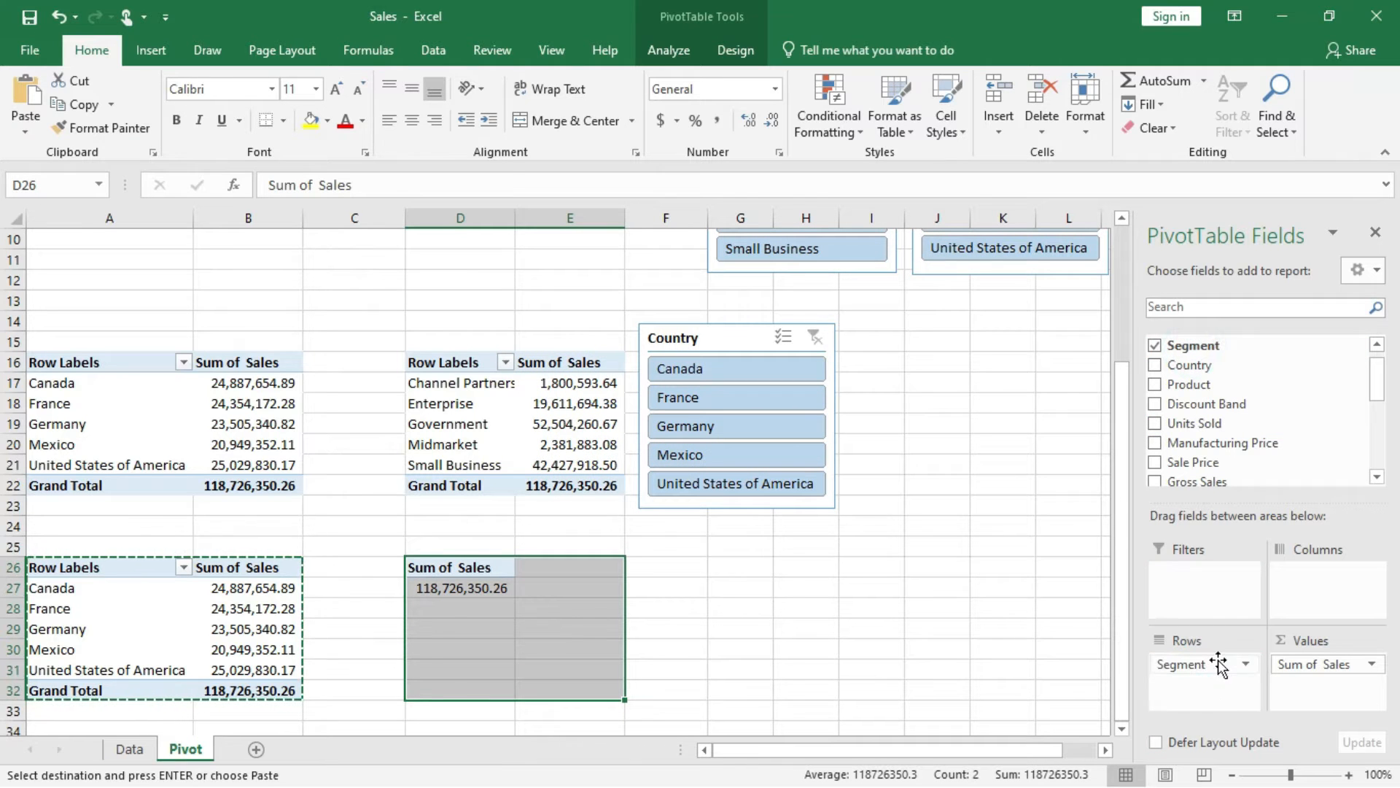
# Add a Segment slicer to the country PivotTable at A26.
pyautogui.click(263, 619)
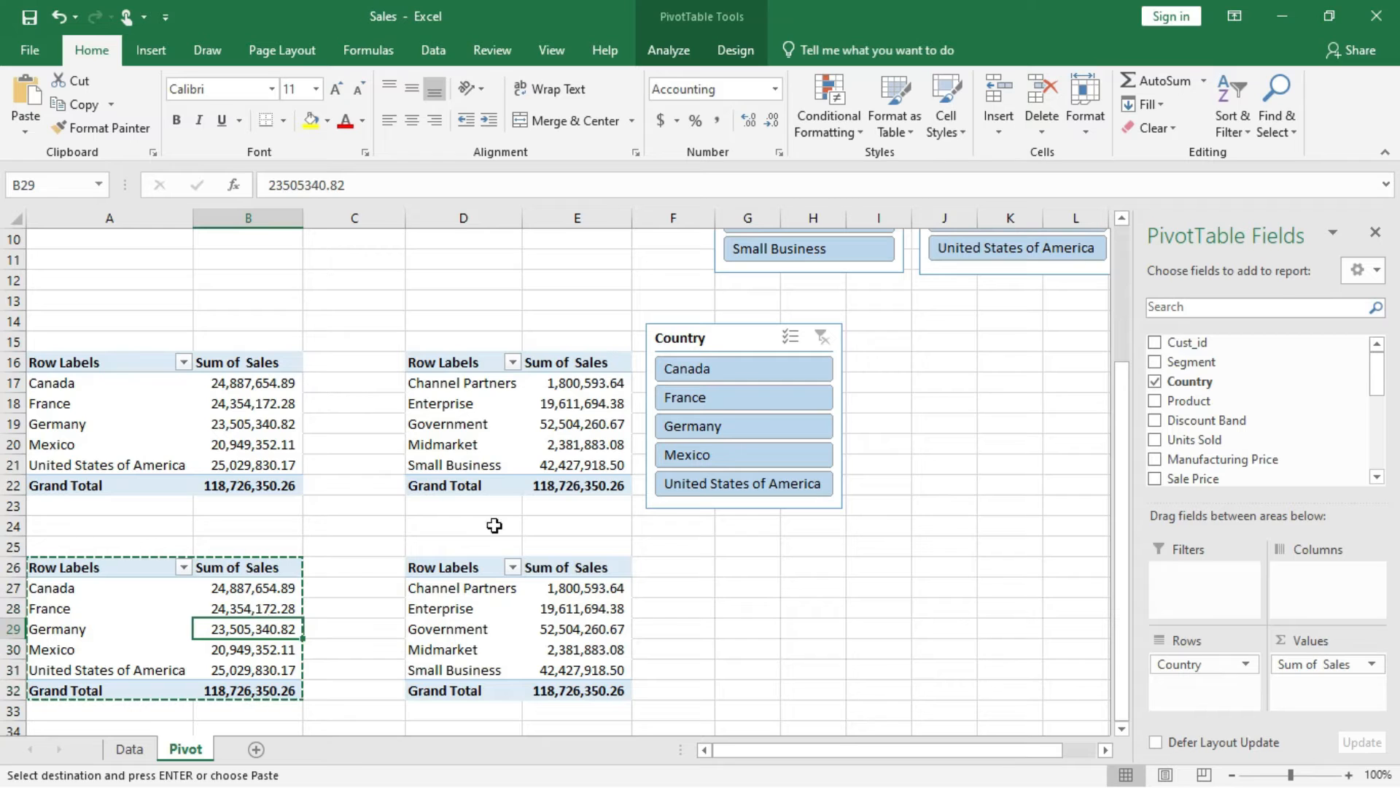
pyautogui.rightClick(1192, 363)
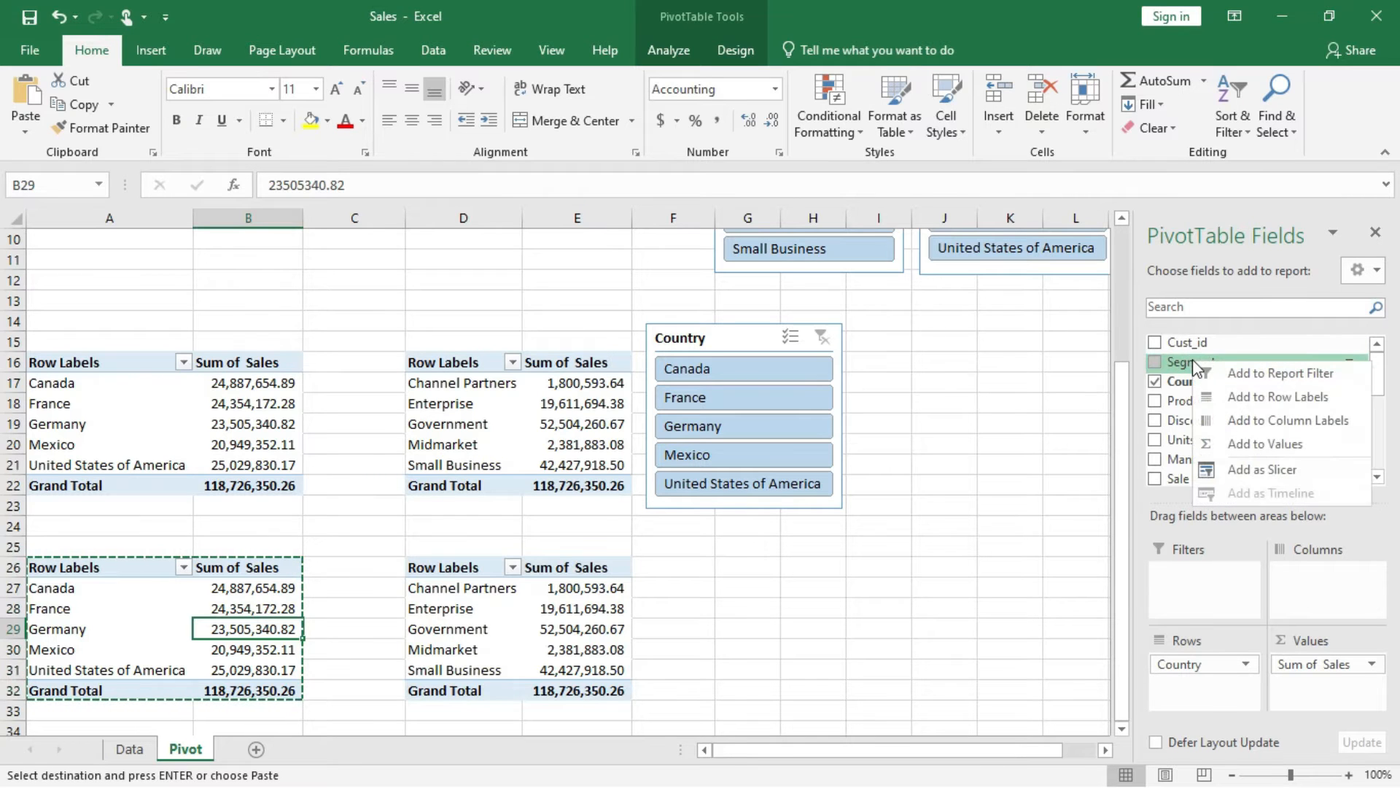
pyautogui.click(1231, 470)
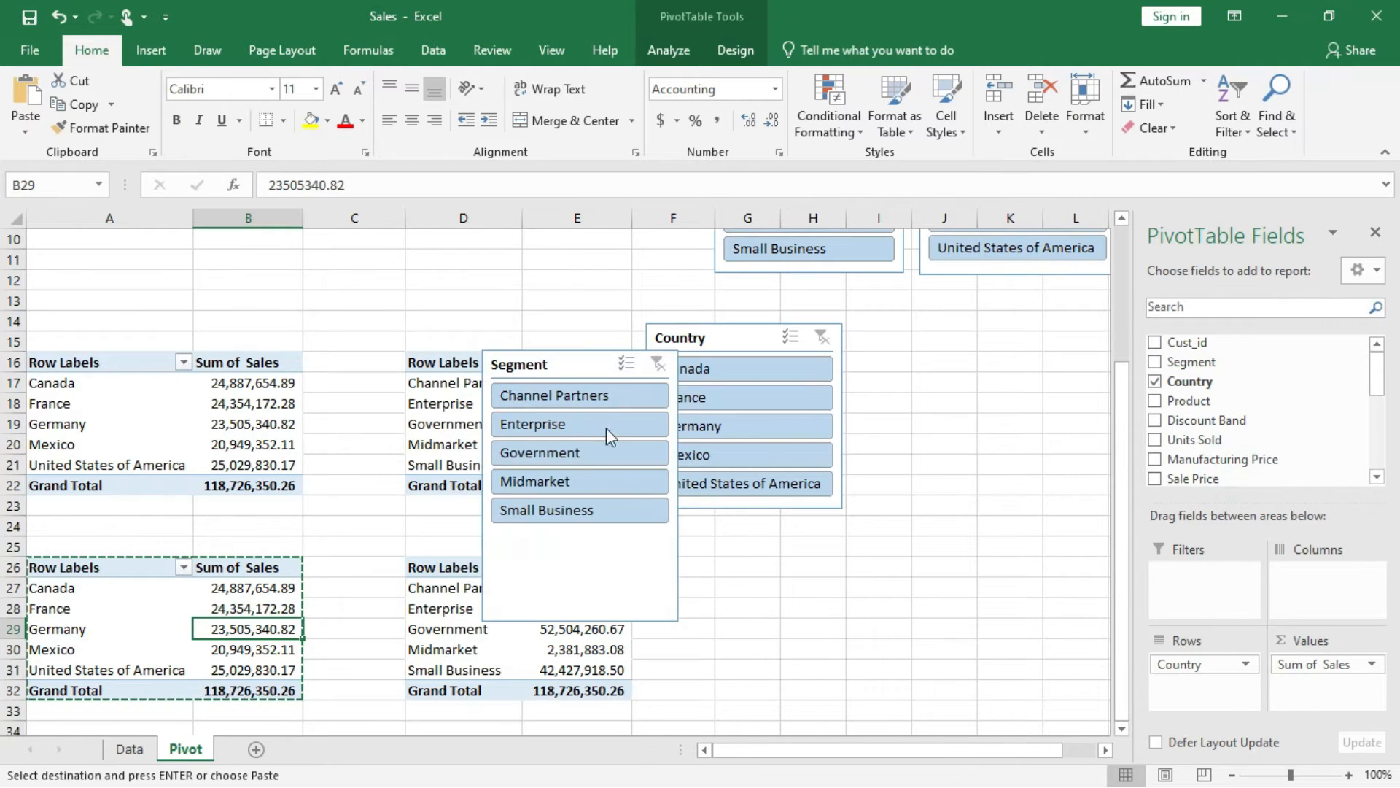
# Rename the new Segment slicer as Segment Tables 1 in its settings and shorten it to fit its five items.
pyautogui.rightClick(567, 573)
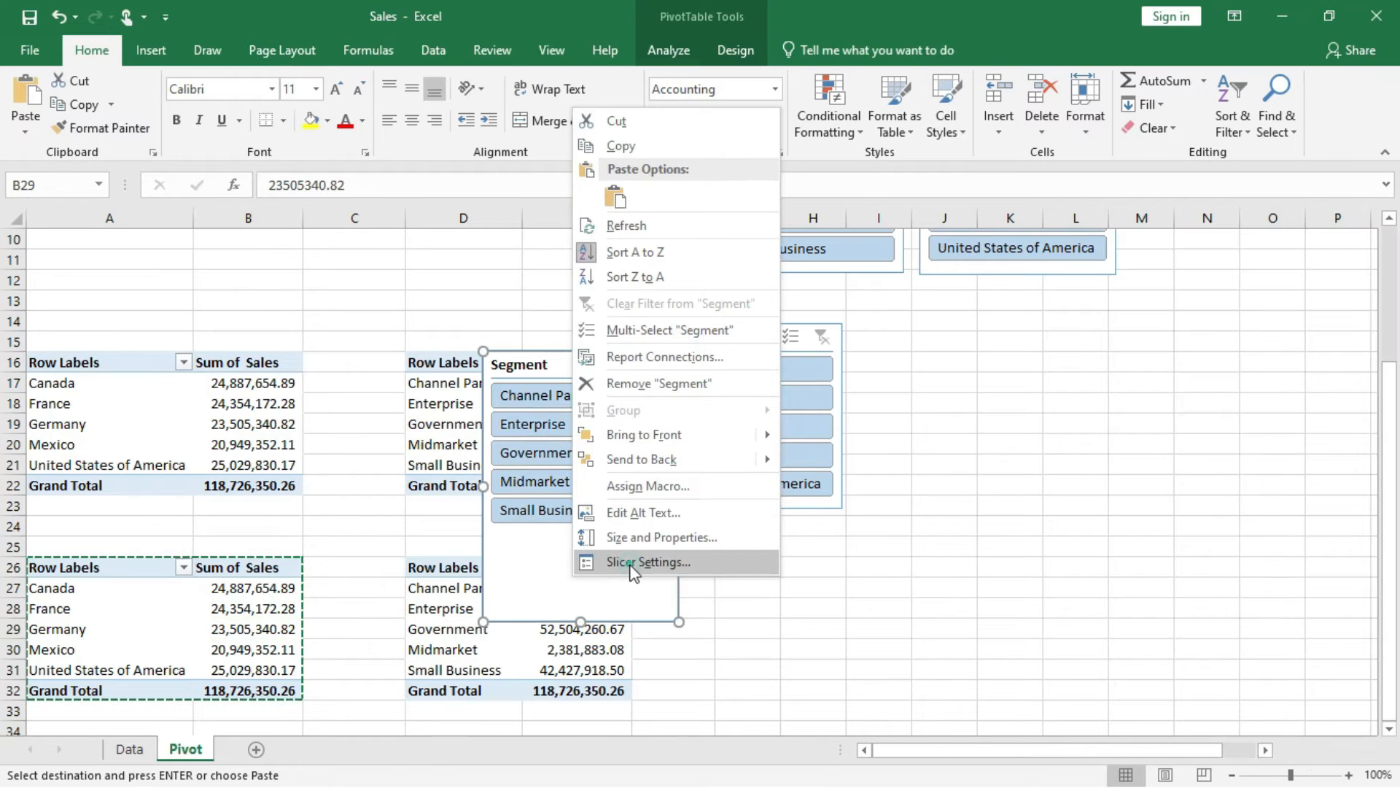
pyautogui.click(628, 563)
pyautogui.click(472, 519)
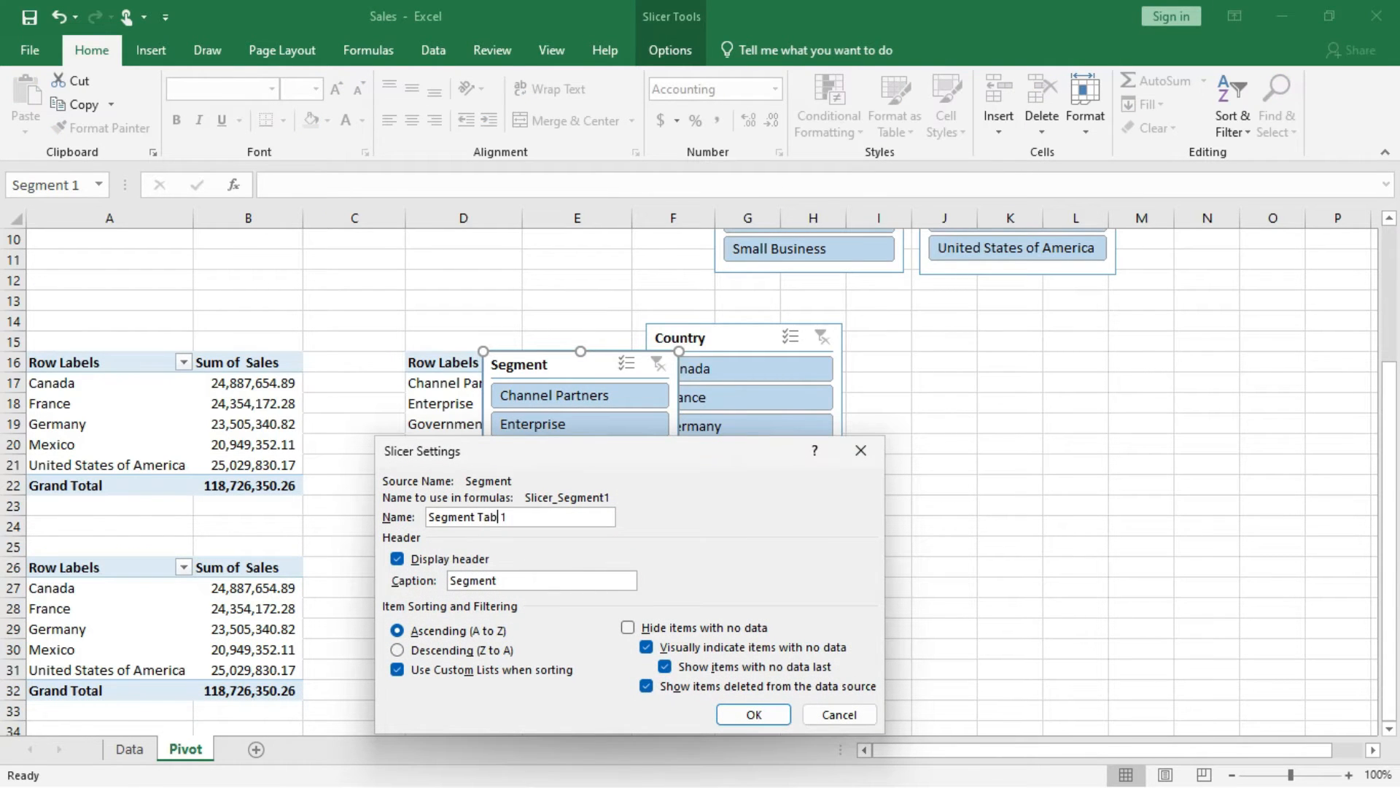
pyautogui.click(754, 714)
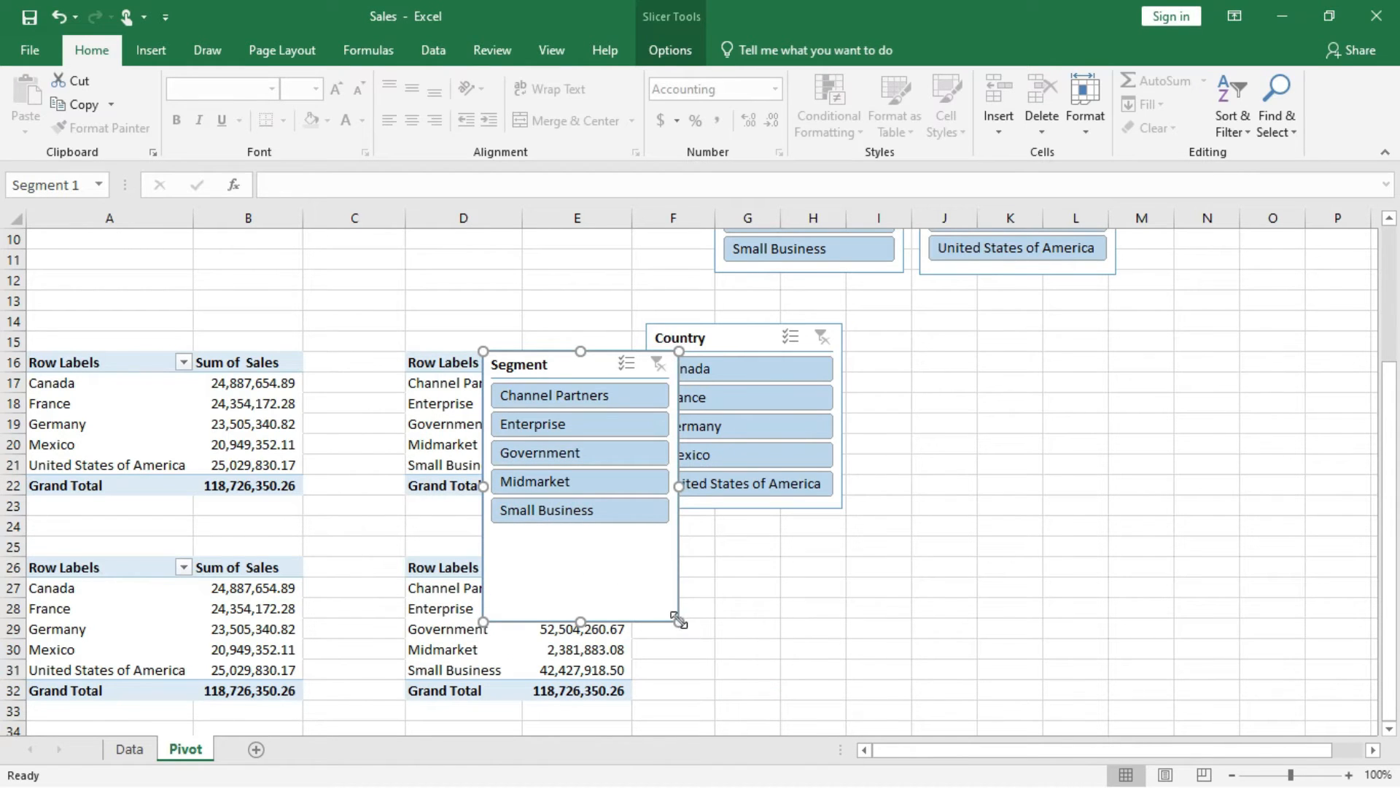
pyautogui.moveTo(678, 621); pyautogui.dragTo(671, 536)
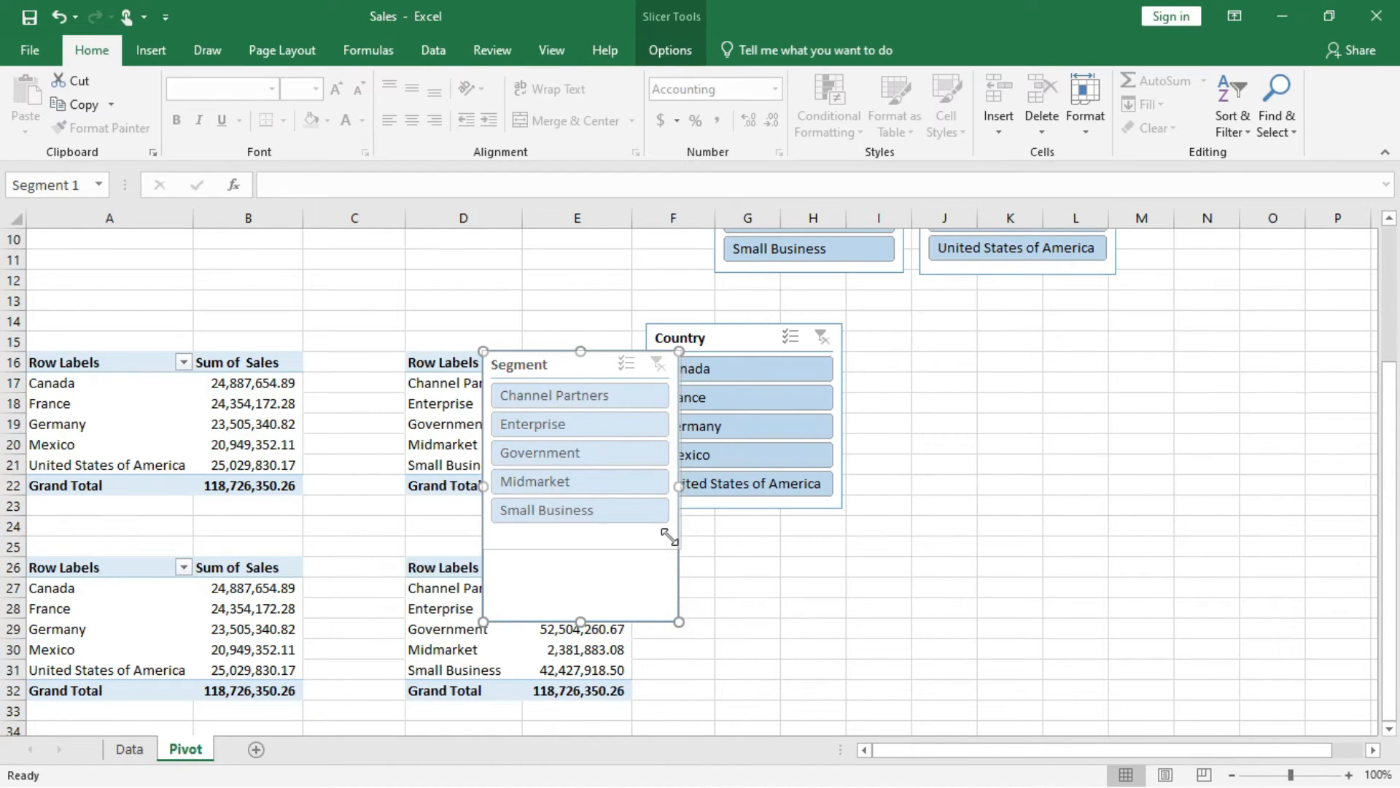
# Move the new Segment slicer beneath the lower Country slicer, just beside the segment PivotTable at D26.
pyautogui.moveTo(562, 366); pyautogui.dragTo(693, 545)
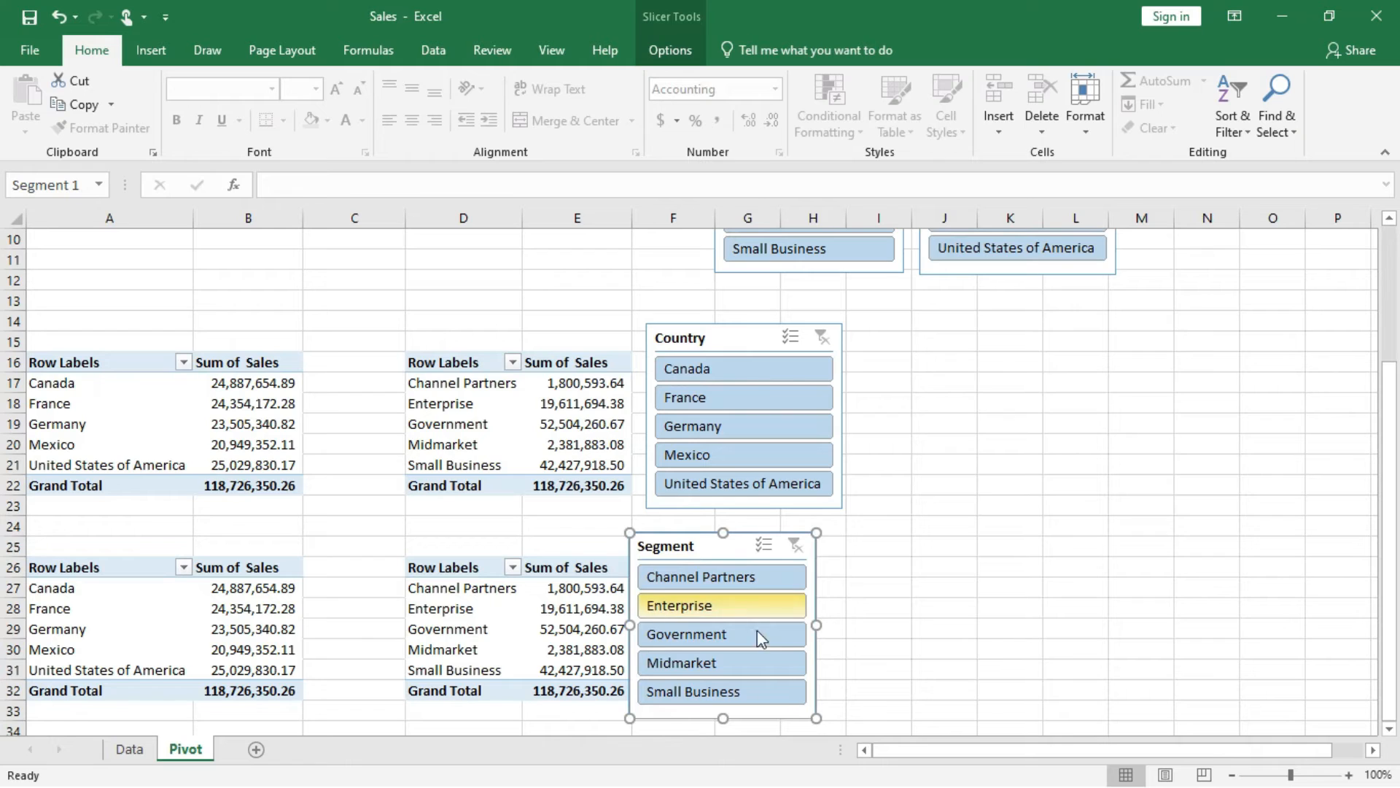
pyautogui.press('Right')
pyautogui.press('Right')
pyautogui.press('Right')
pyautogui.press('Right')
pyautogui.press('Right')
pyautogui.press('Right')
pyautogui.press('Right')
pyautogui.press('Right')
pyautogui.press('Right')
pyautogui.press('Right')
pyautogui.press('Right')
pyautogui.press('Right')
pyautogui.press('Right')
pyautogui.press('Right')
pyautogui.press('Right')
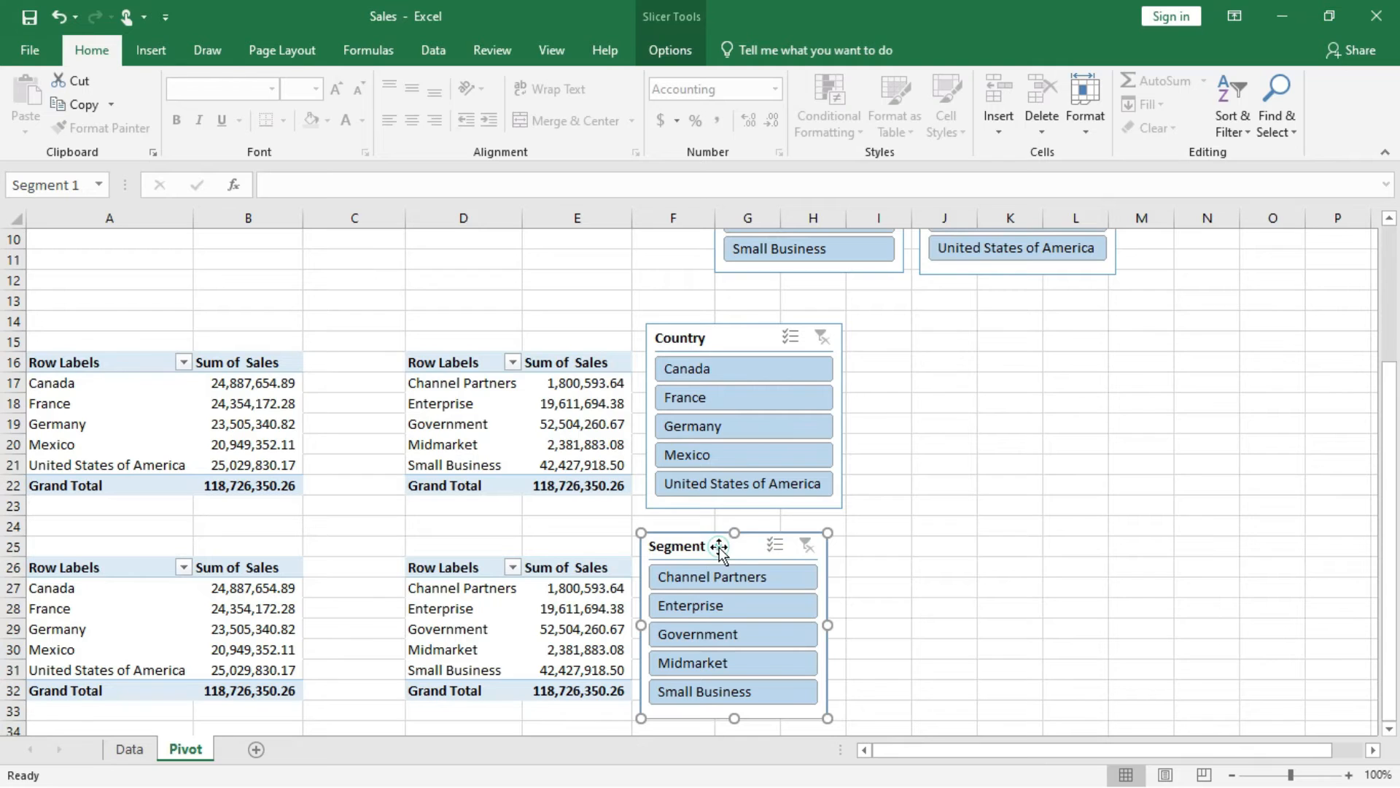
# Connect the new Segment slicer to PivotTable9 as well through its report connections.
pyautogui.click(676, 43)
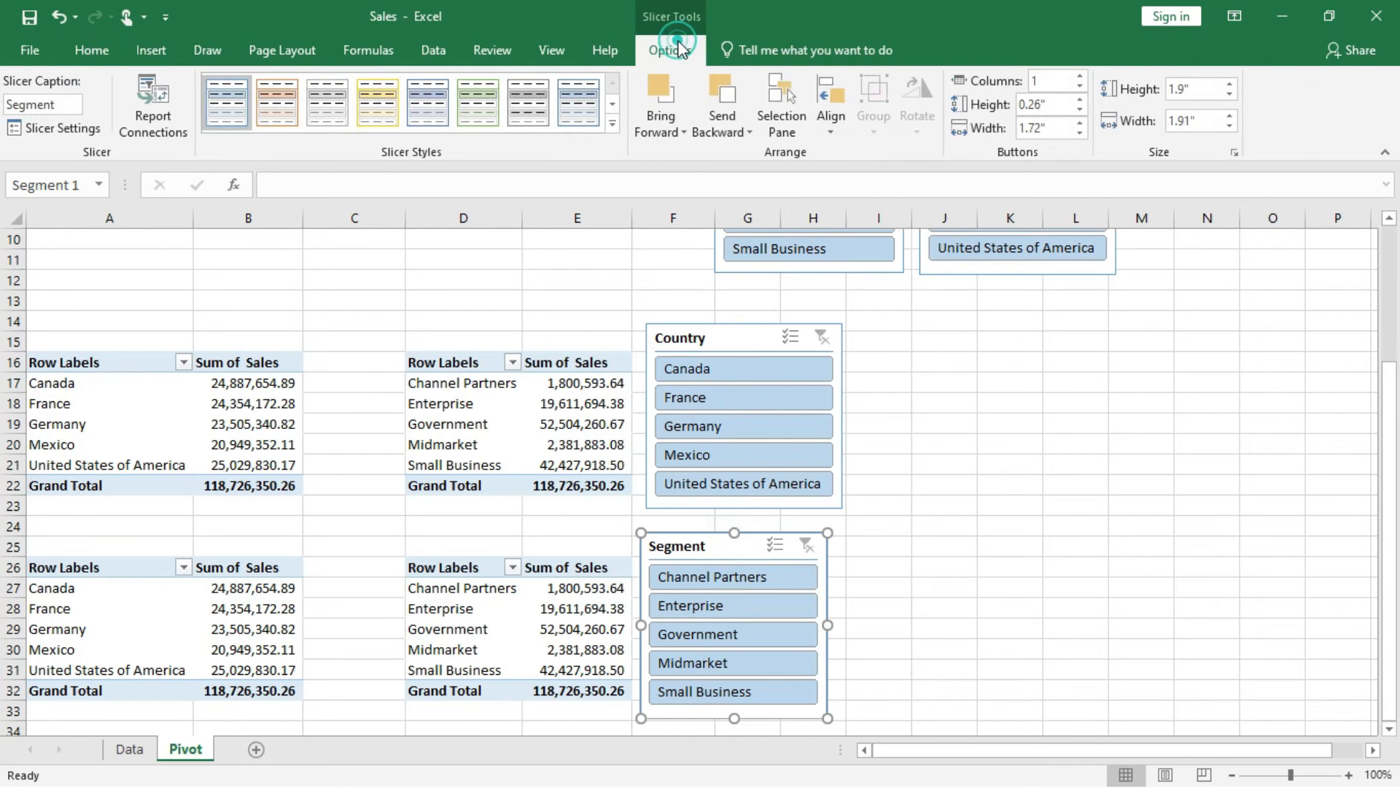
pyautogui.click(147, 103)
pyautogui.scroll(-2, 748, 487)
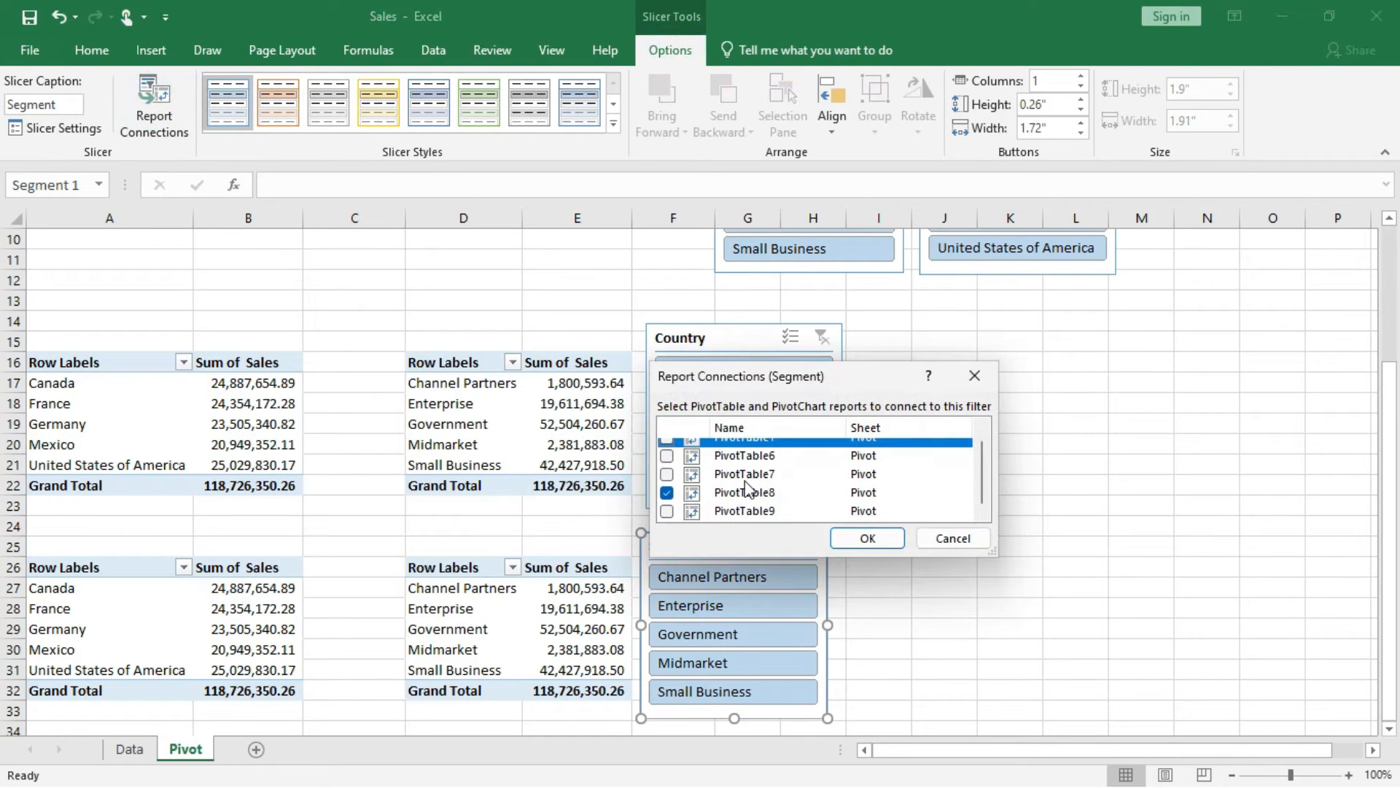
pyautogui.click(668, 510)
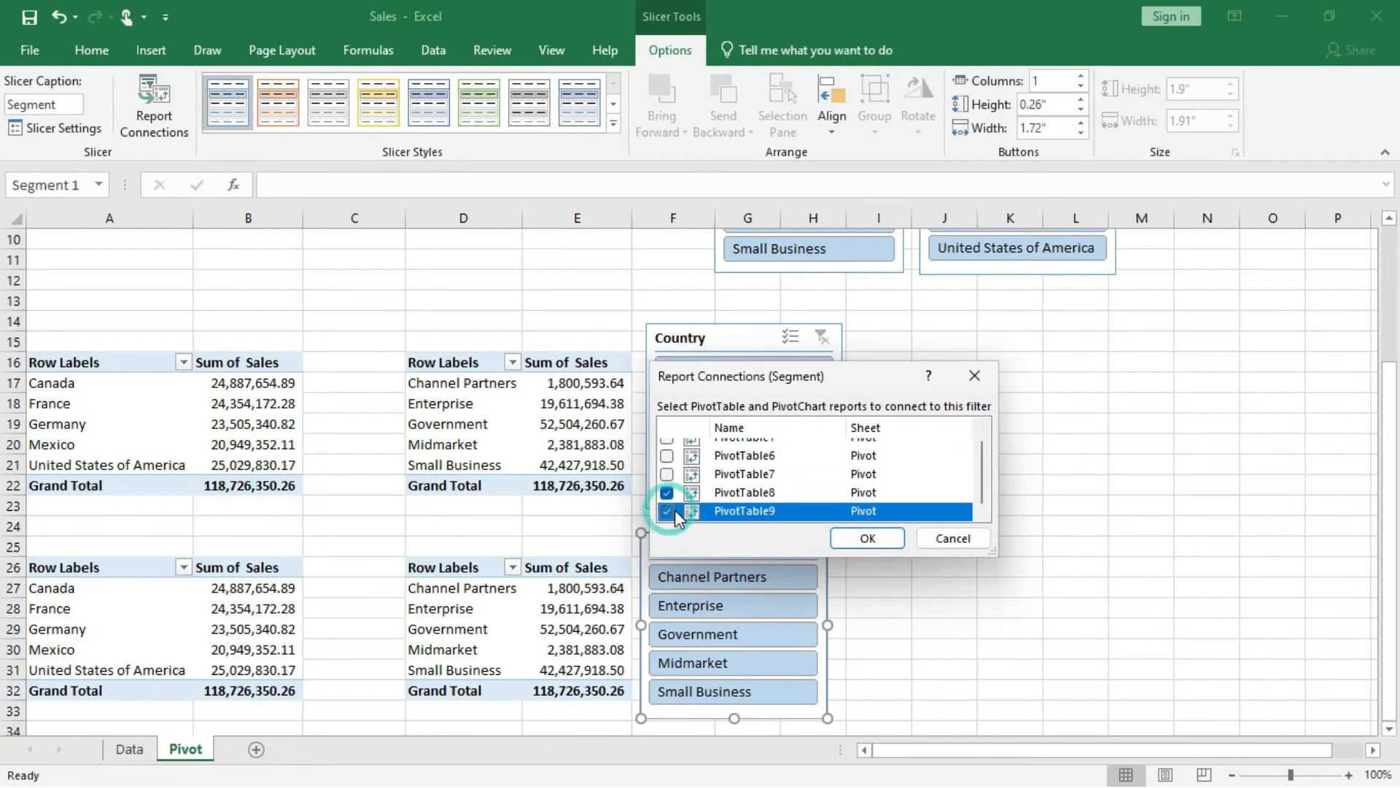
pyautogui.click(868, 538)
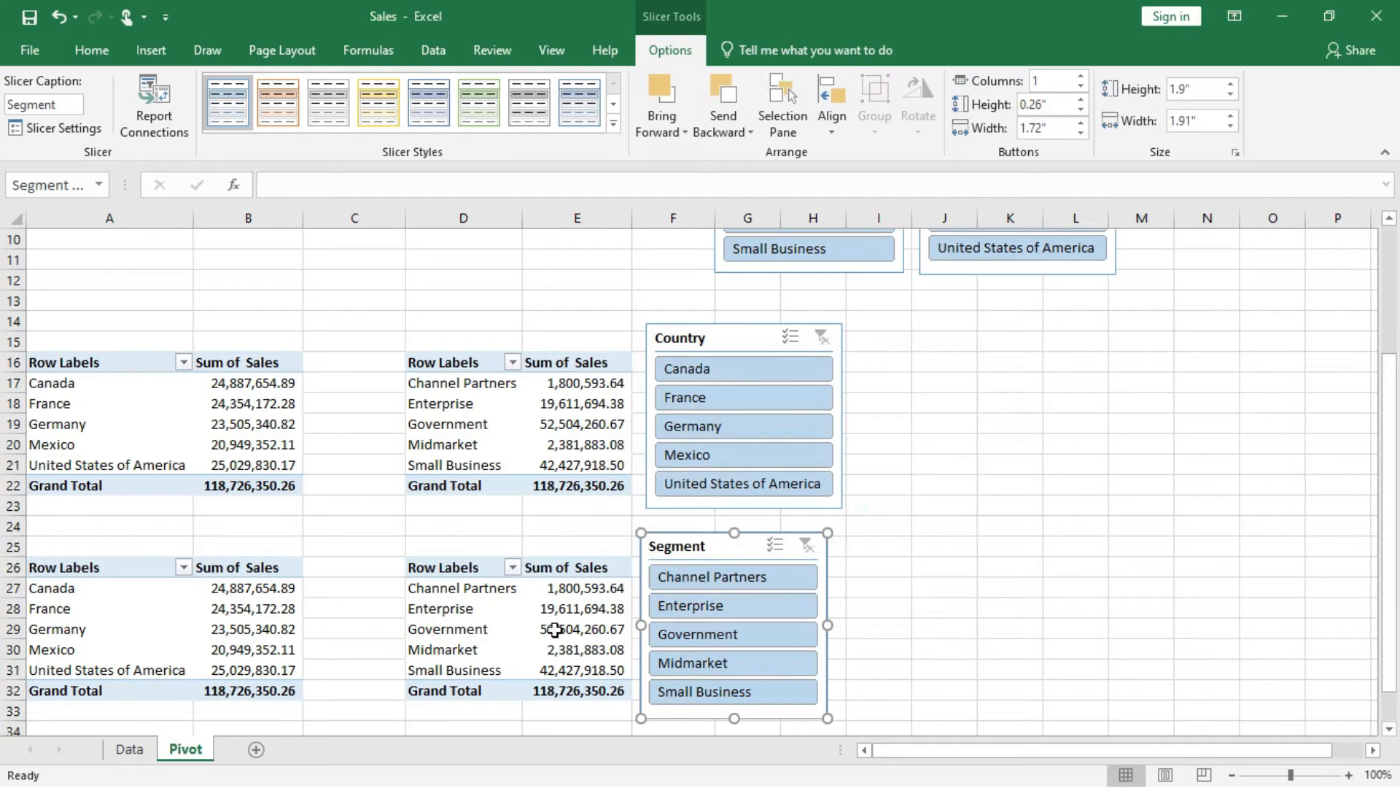
# Test the lower Segment slicer by filtering on Enterprise, switching to Channel Partners and clearing the filter.
pyautogui.click(698, 605)
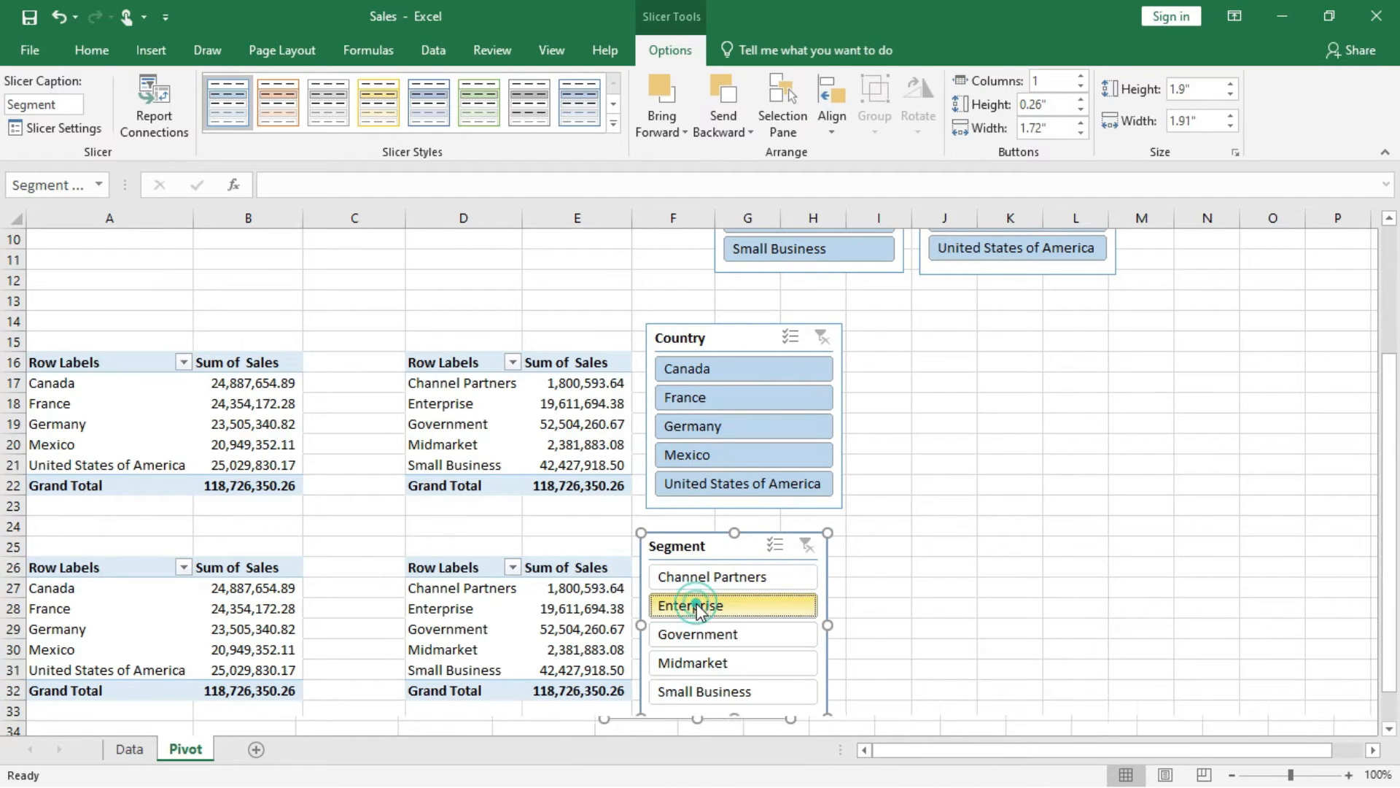
pyautogui.click(665, 581)
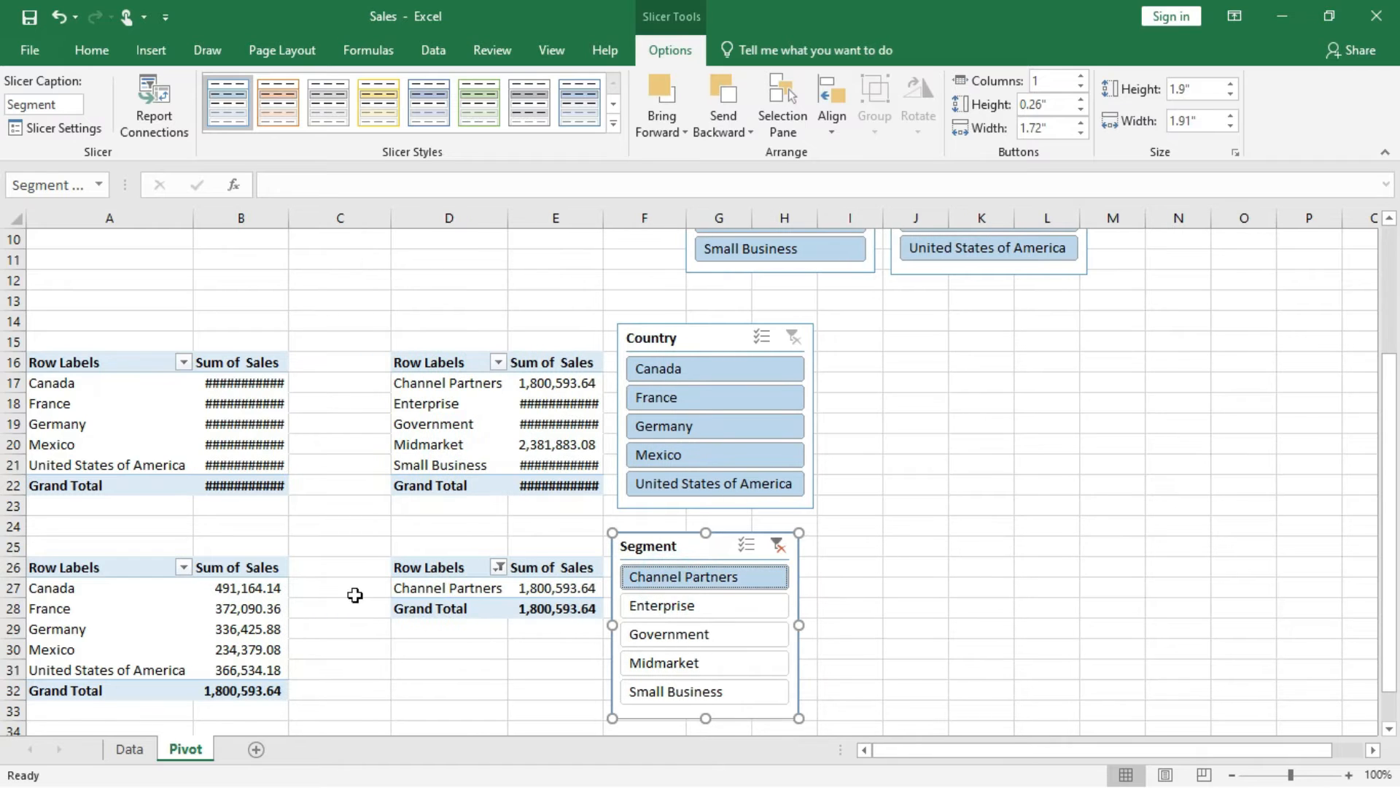
pyautogui.click(777, 546)
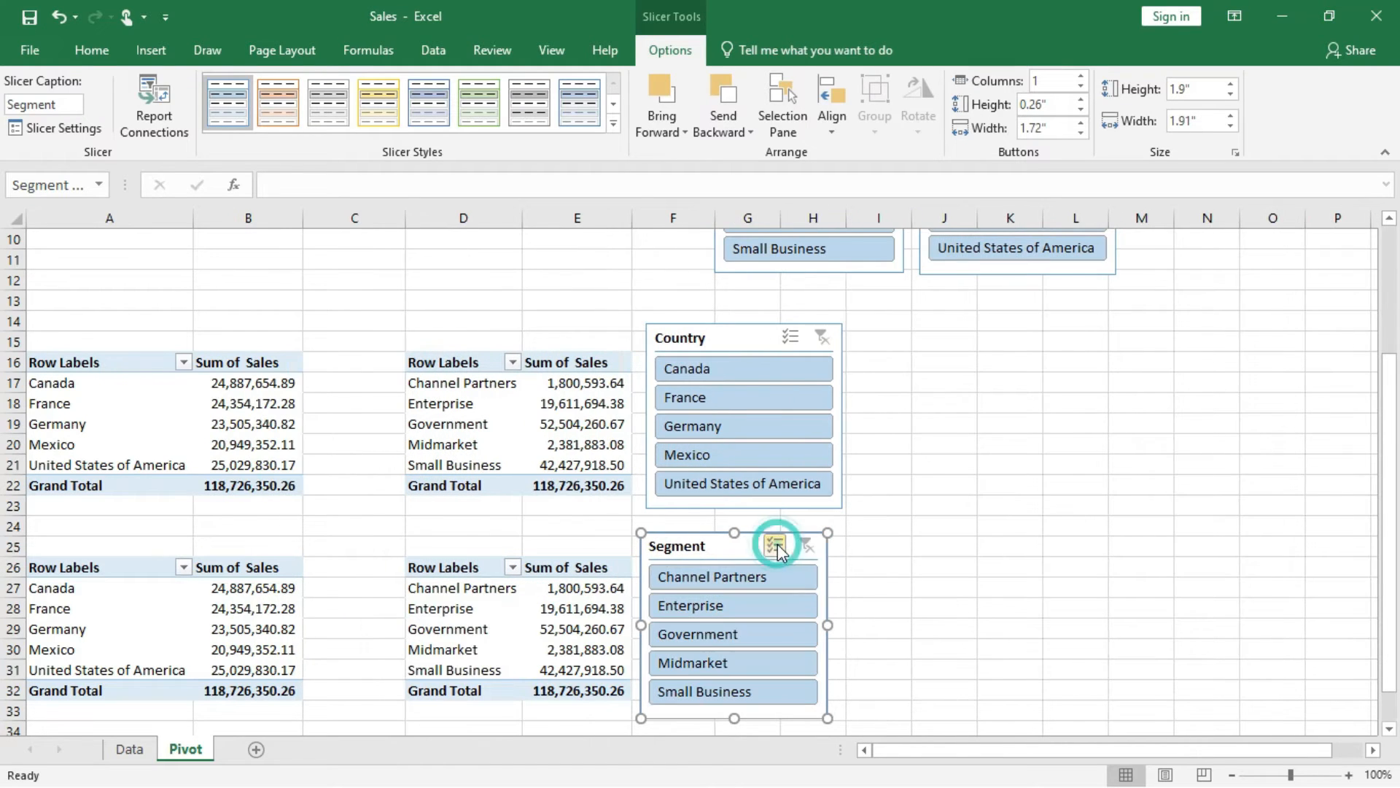
pyautogui.click(988, 345)
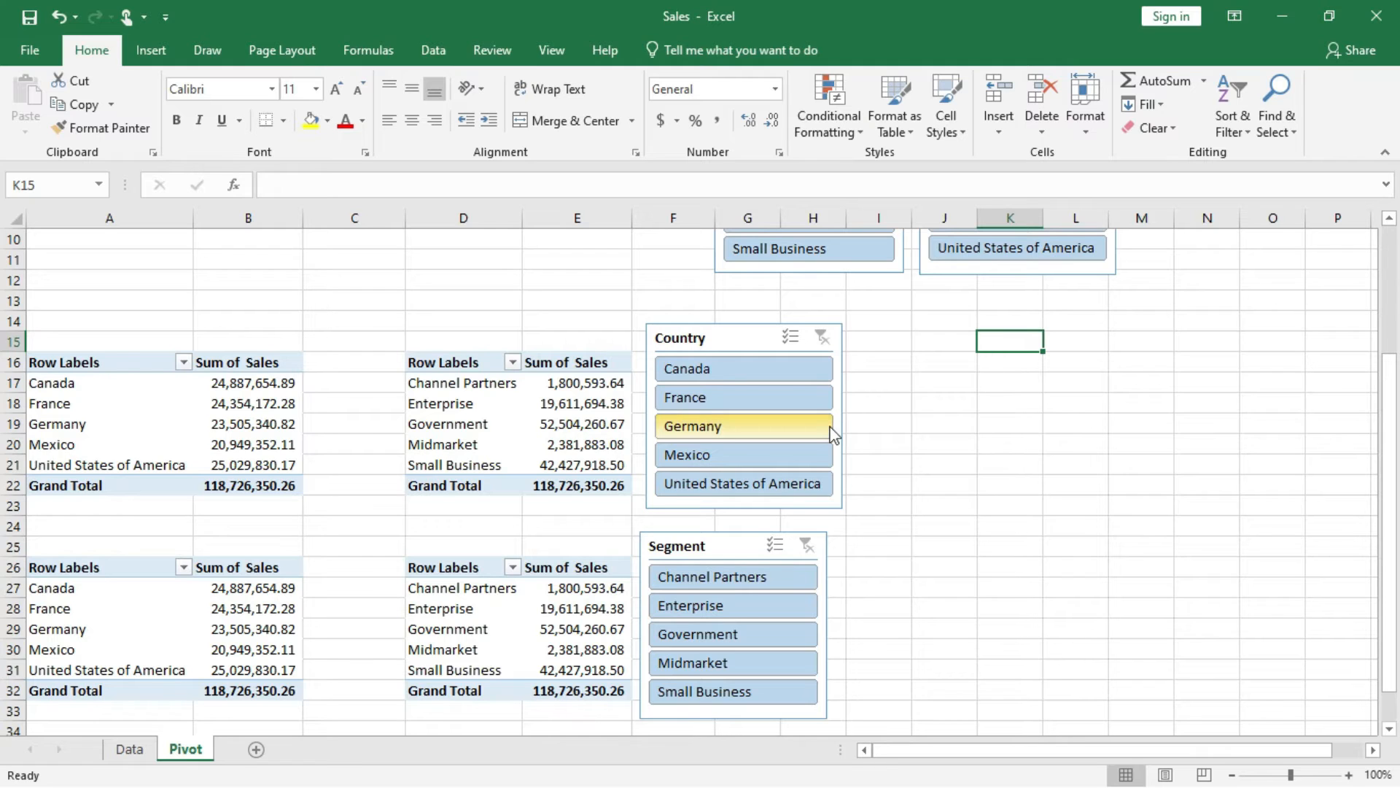
# Try to add the Year field to the columns of the country PivotTable at A16.
pyautogui.click(252, 404)
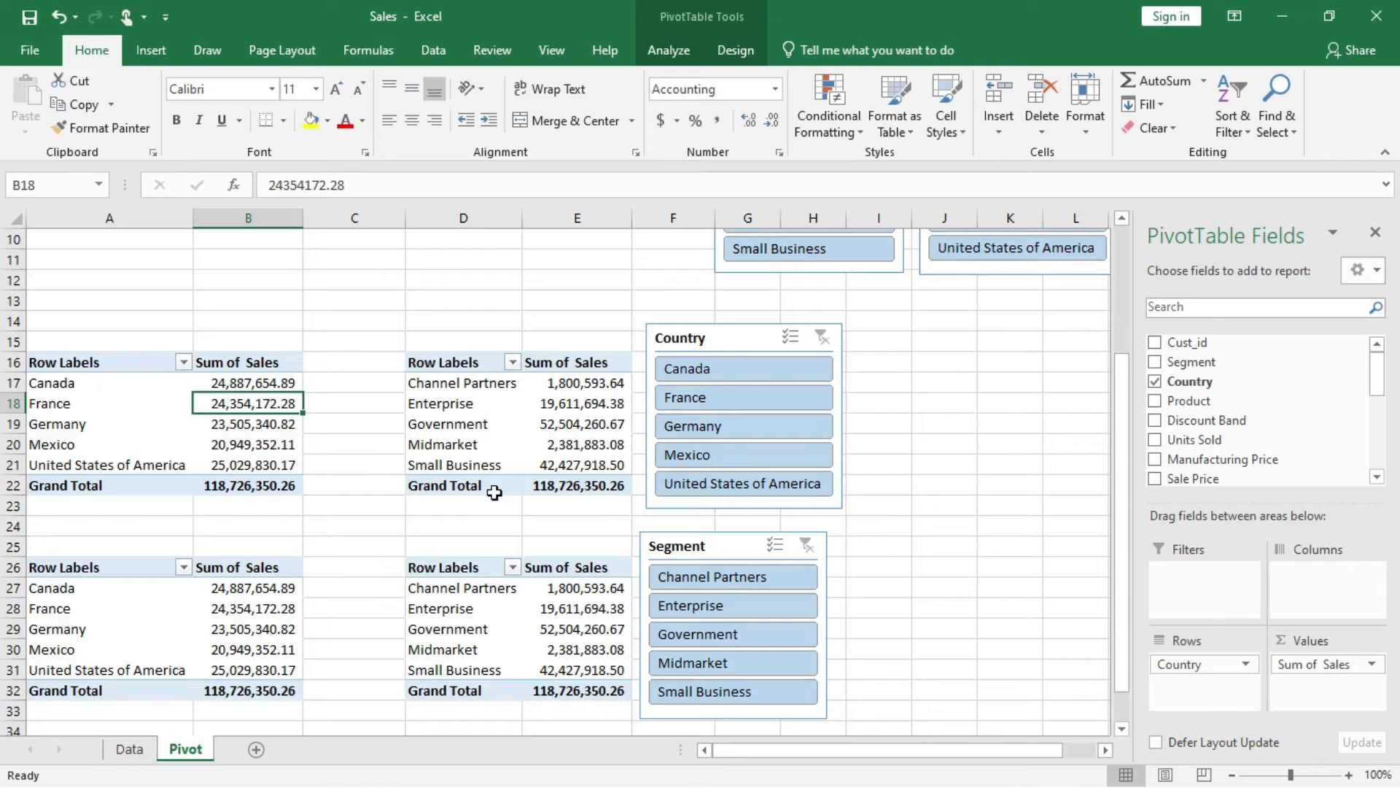
pyautogui.moveTo(242, 405)
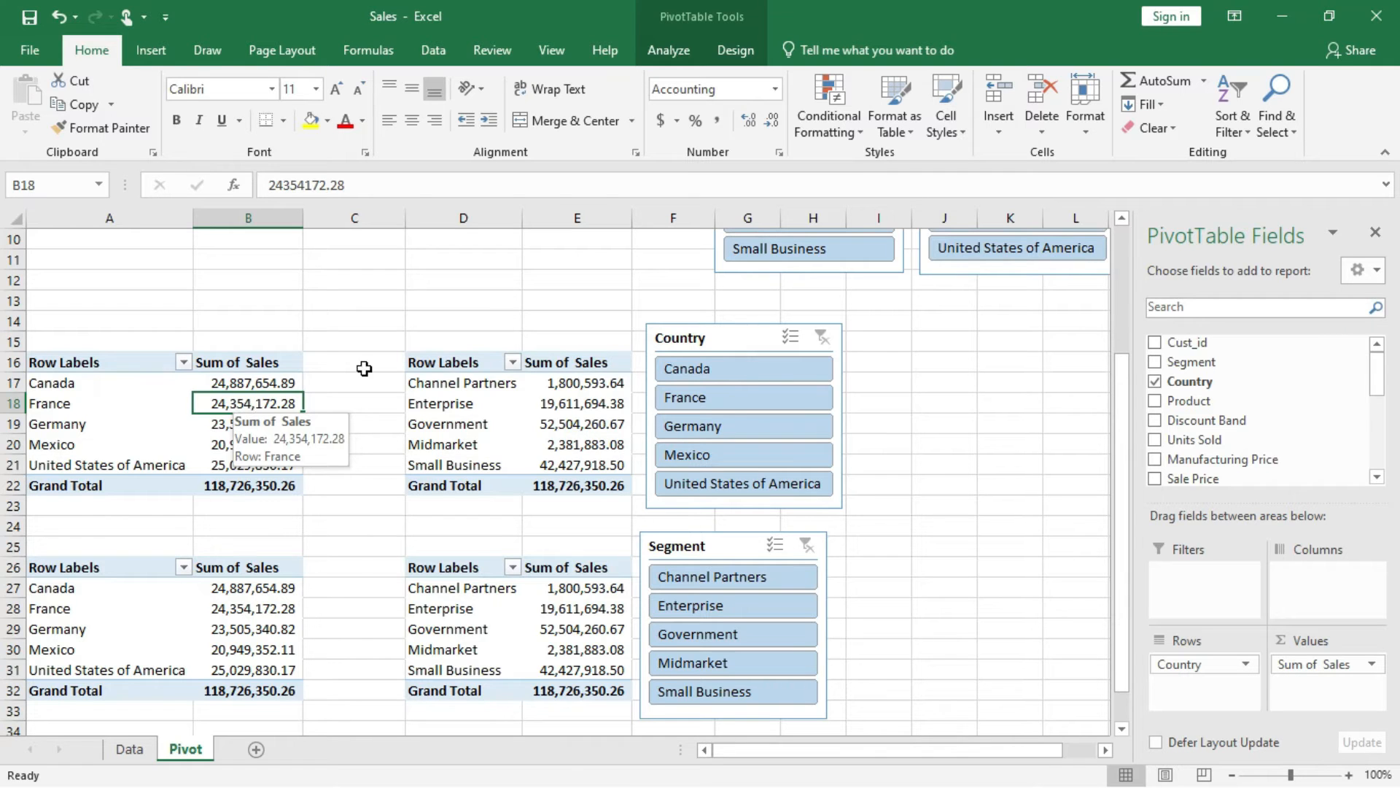
pyautogui.scroll(-3, 1180, 467)
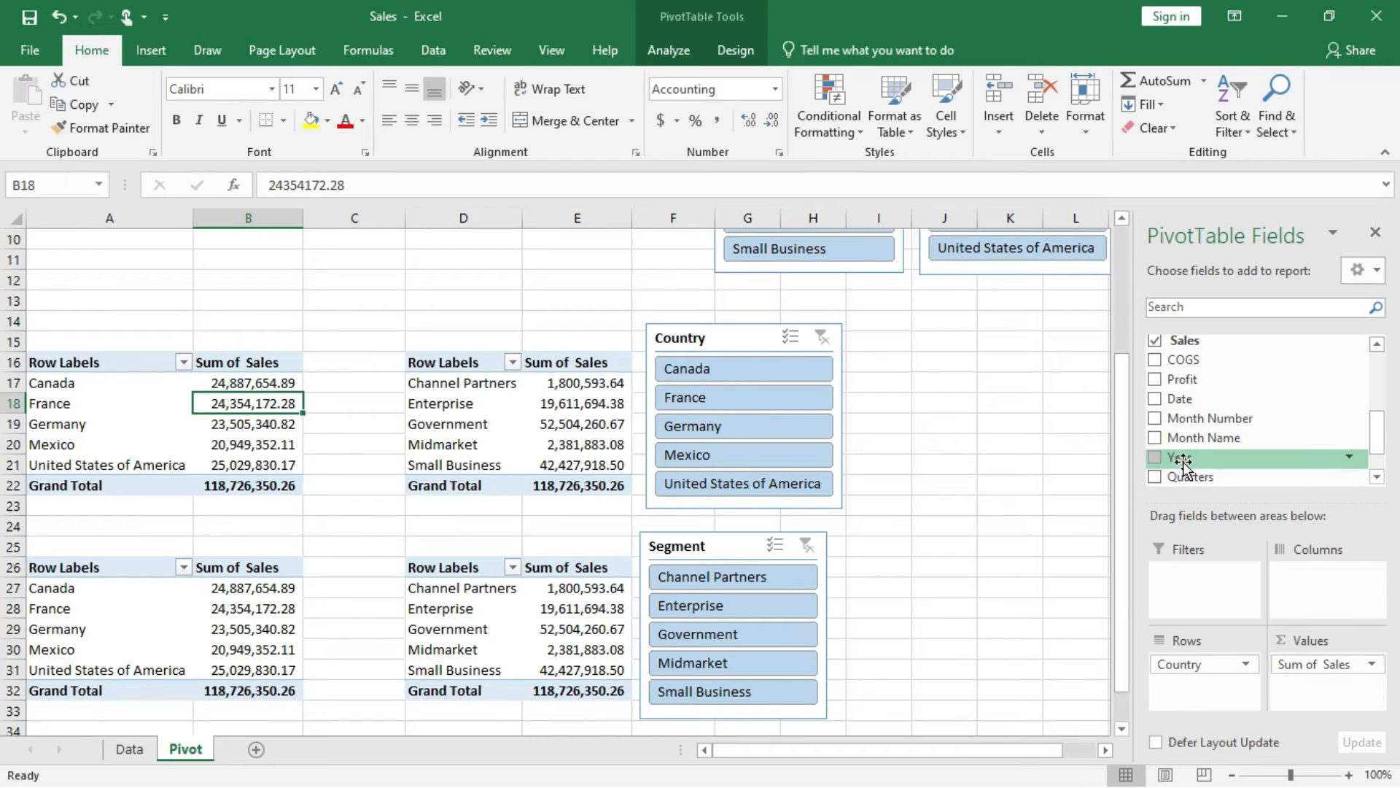
pyautogui.moveTo(1182, 460); pyautogui.dragTo(1348, 601)
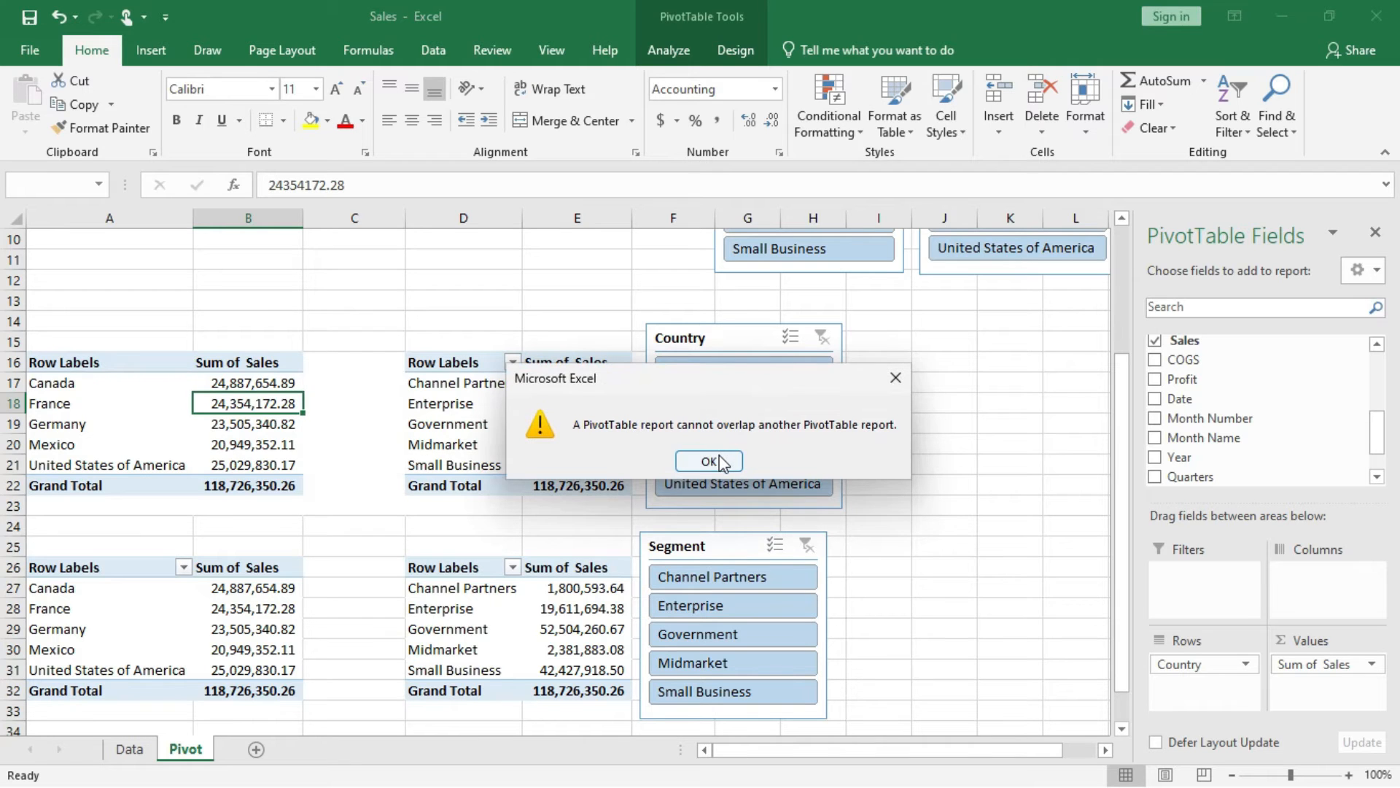
pyautogui.click(718, 462)
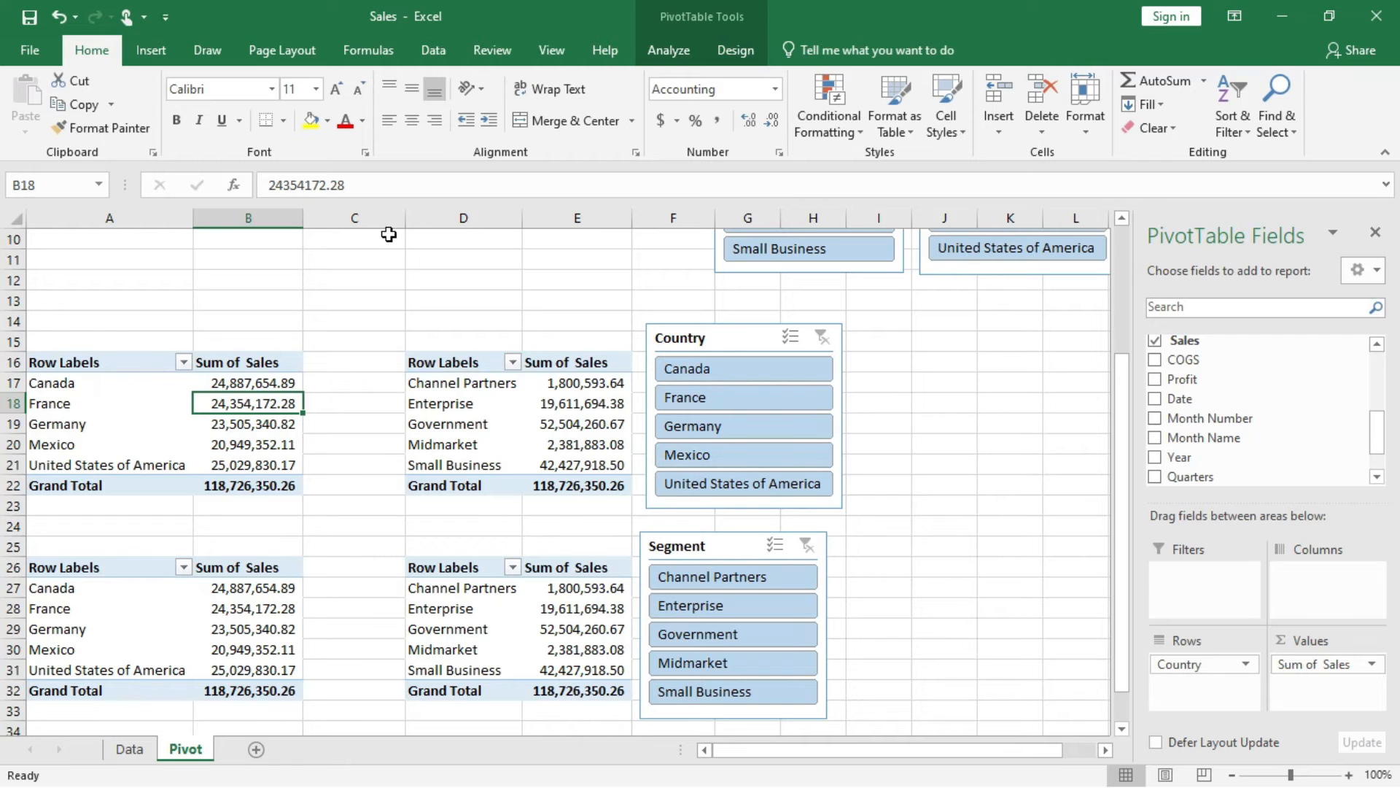
# Insert three blank columns at column D and put the Year field in the columns of the country PivotTable at A16.
pyautogui.scroll(3, 430, 345)
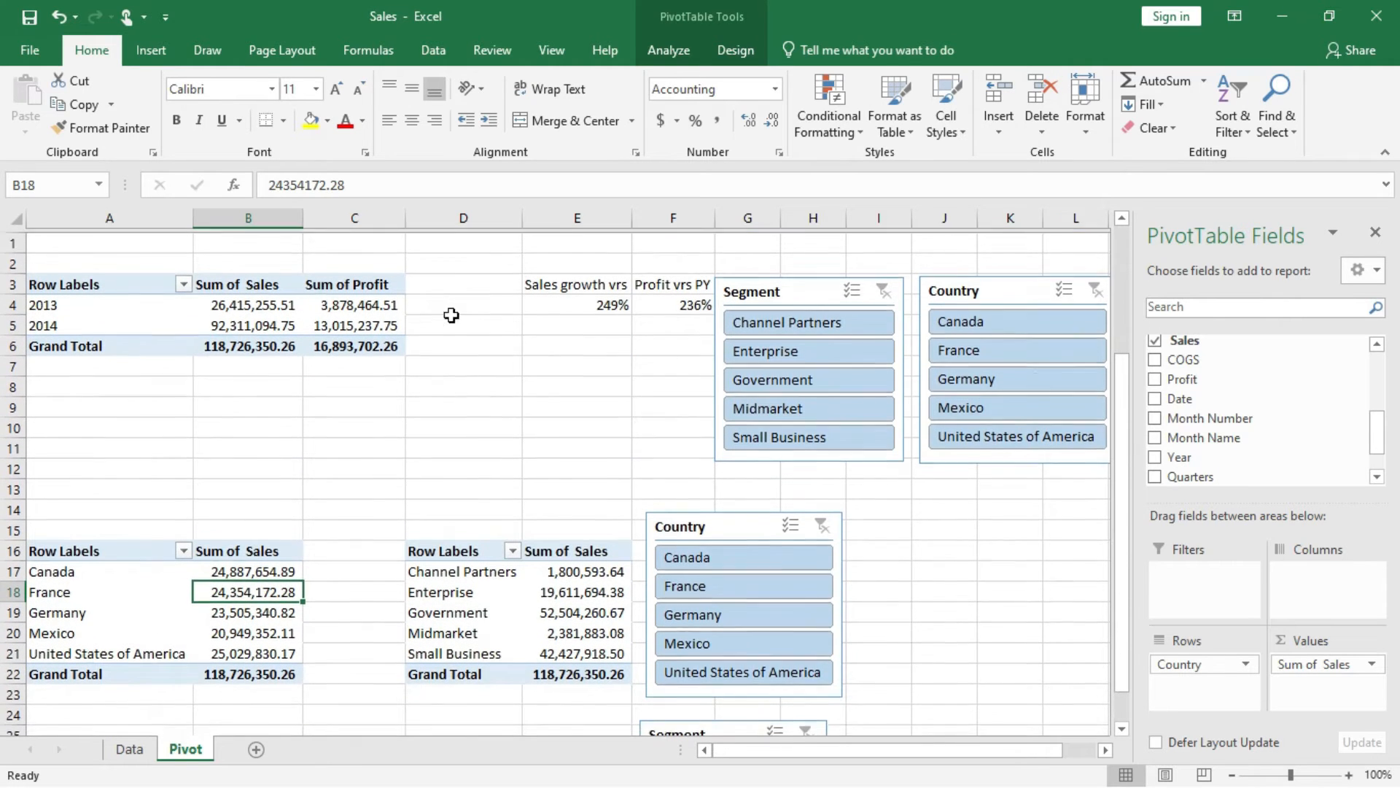
pyautogui.click(446, 216)
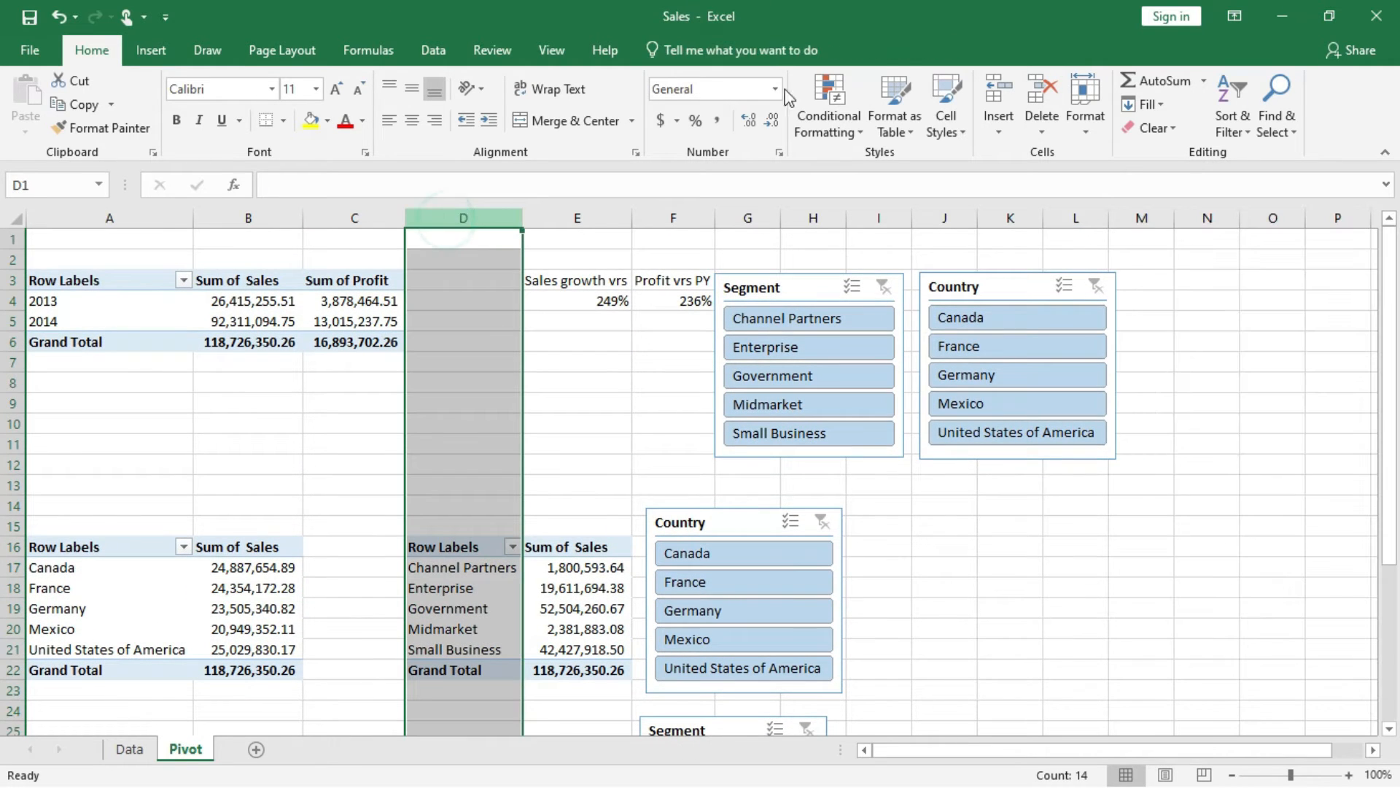
pyautogui.click(994, 88)
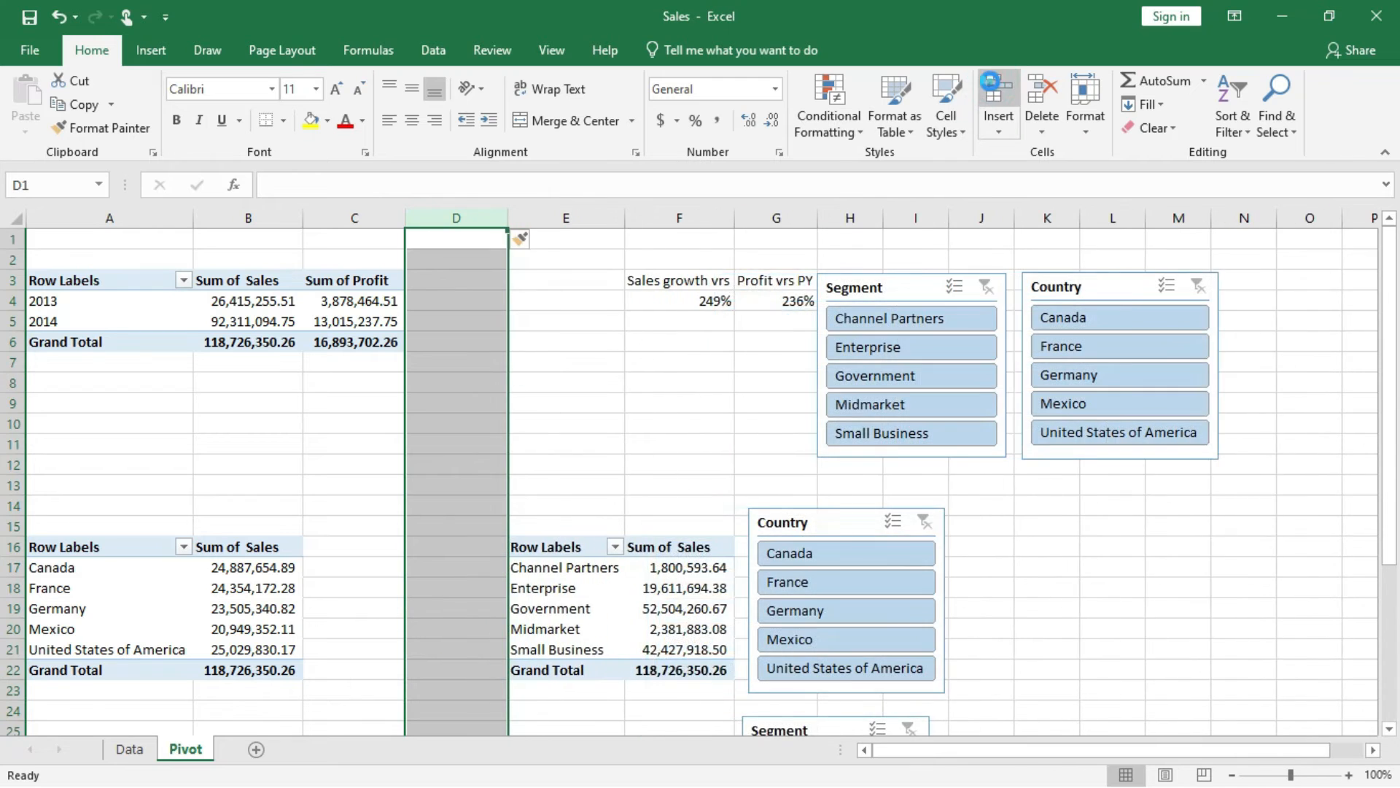
pyautogui.click(992, 89)
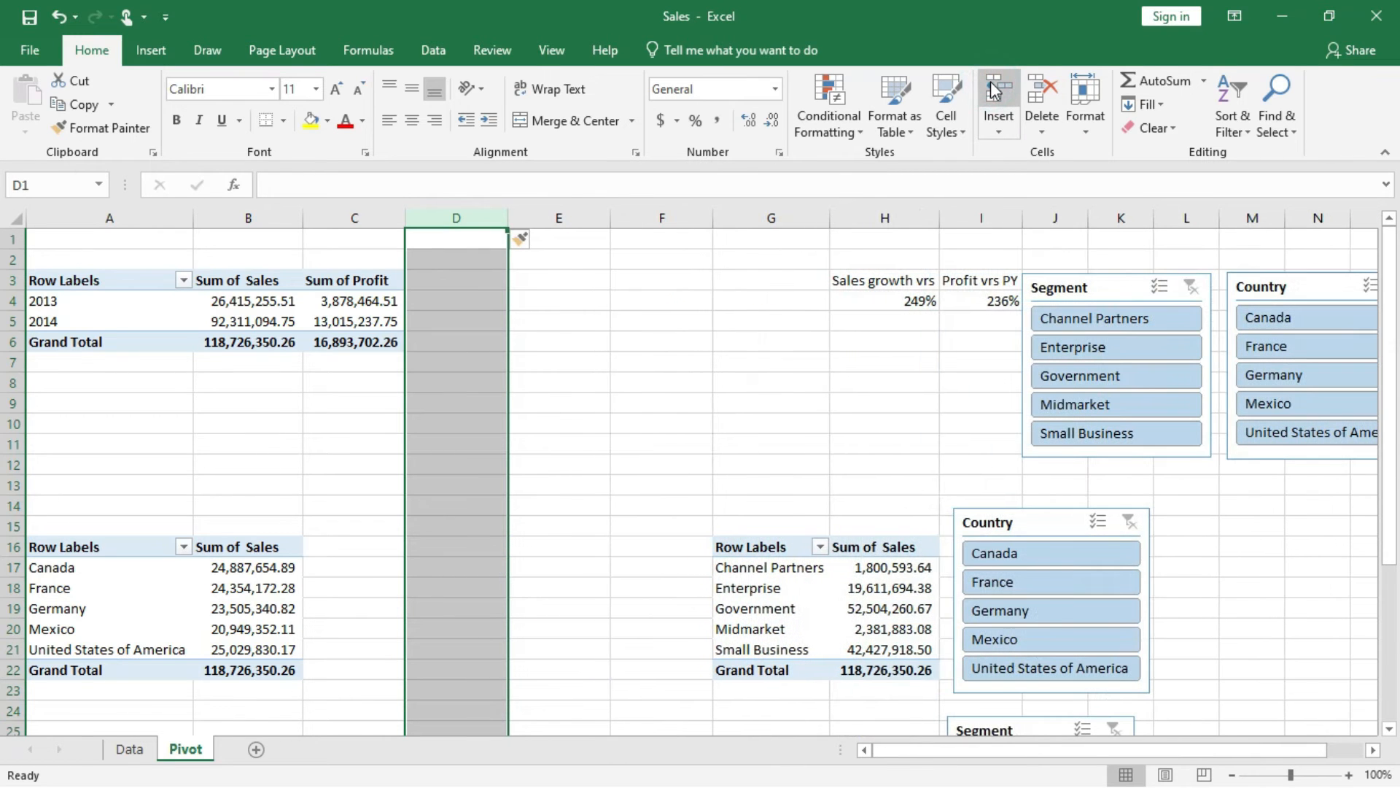
pyautogui.click(248, 569)
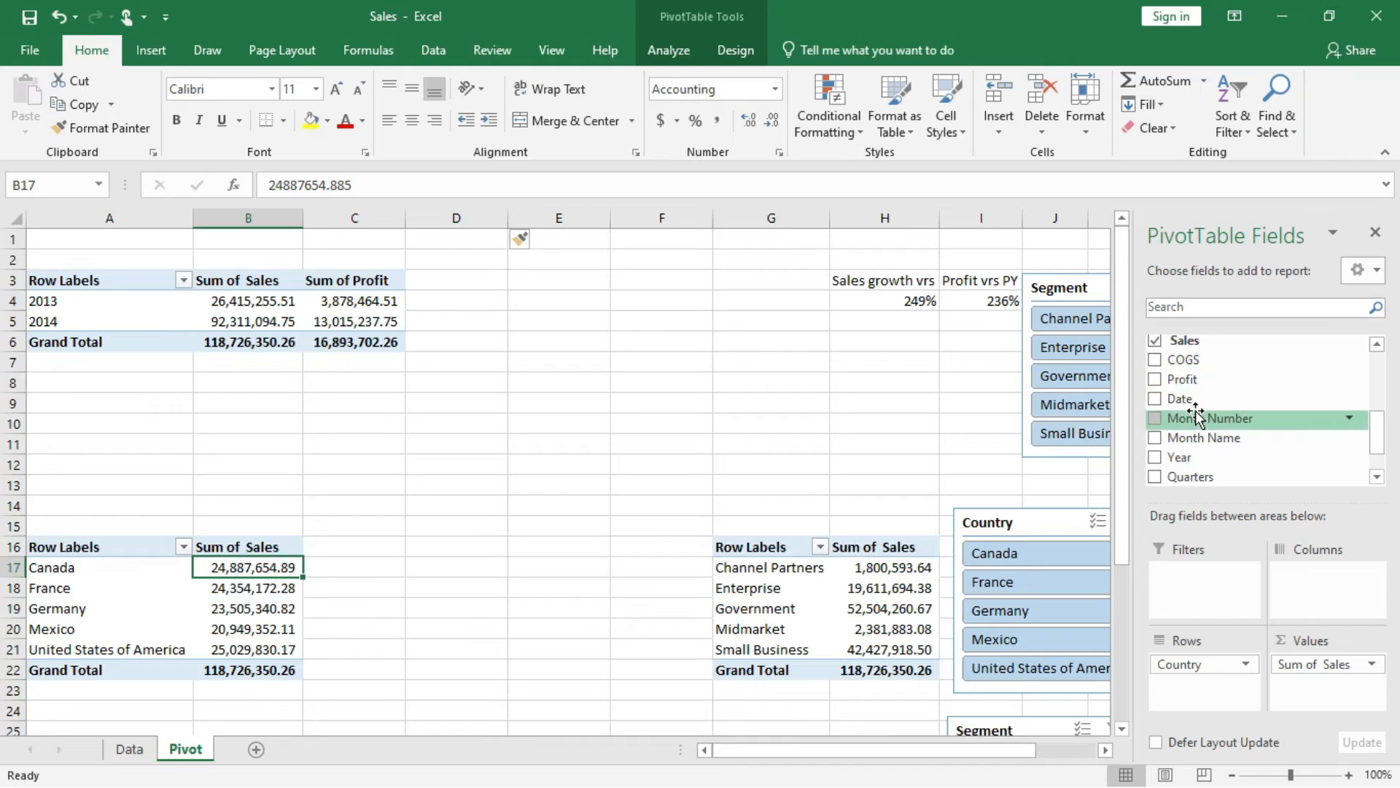
pyautogui.moveTo(1187, 466); pyautogui.dragTo(1291, 578)
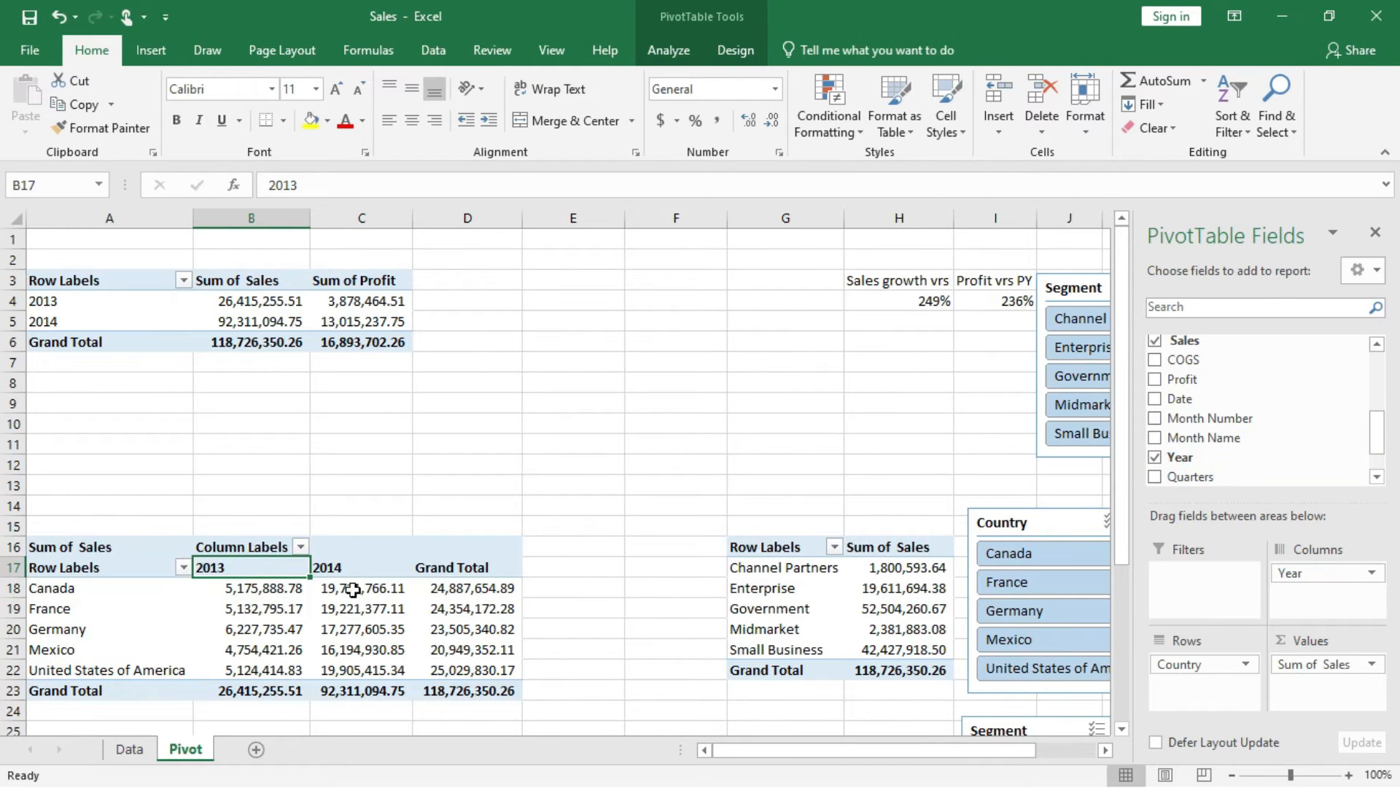
# Delete the blank column F and move the sales growth and profit growth cells to D3:E5.
pyautogui.scroll(-2, 380, 614)
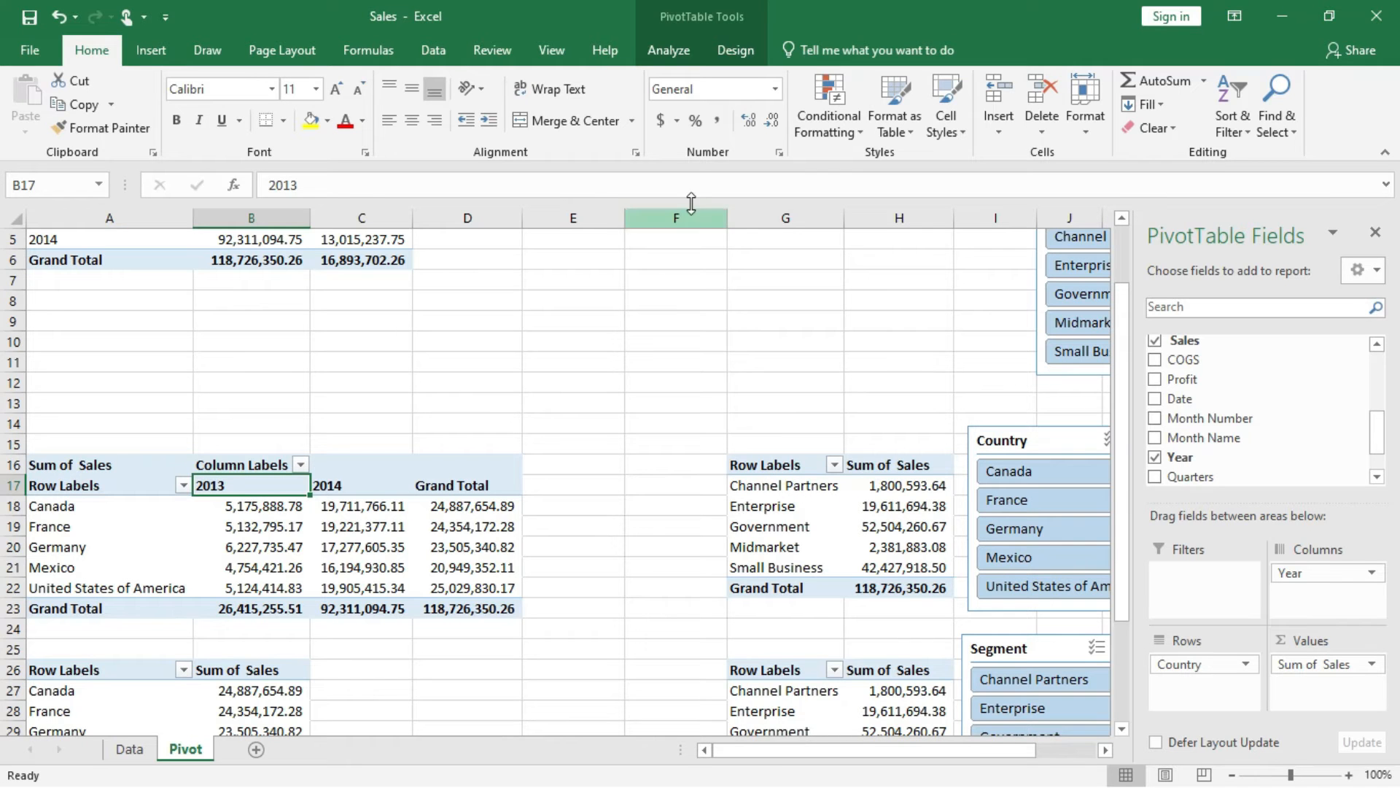
pyautogui.scroll(2, 672, 378)
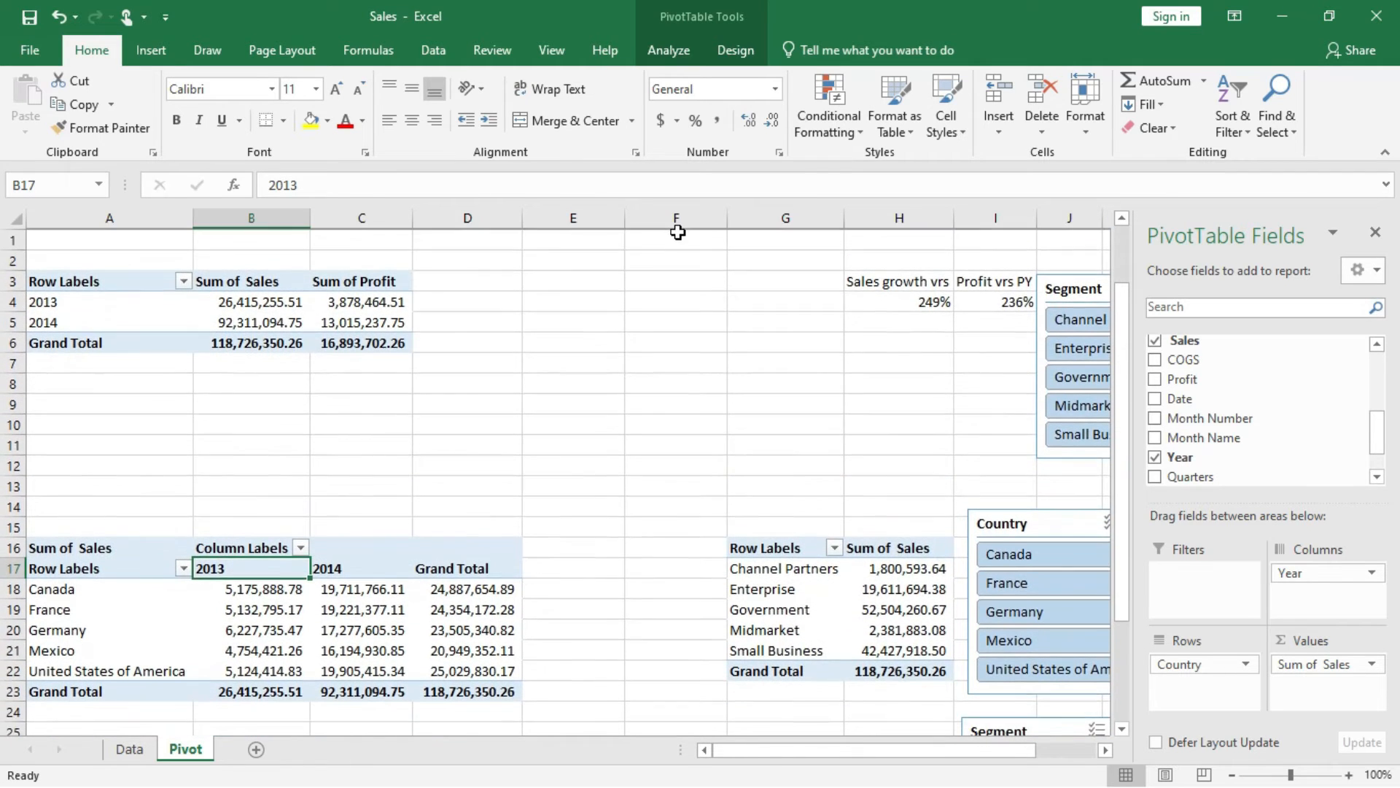
pyautogui.click(674, 217)
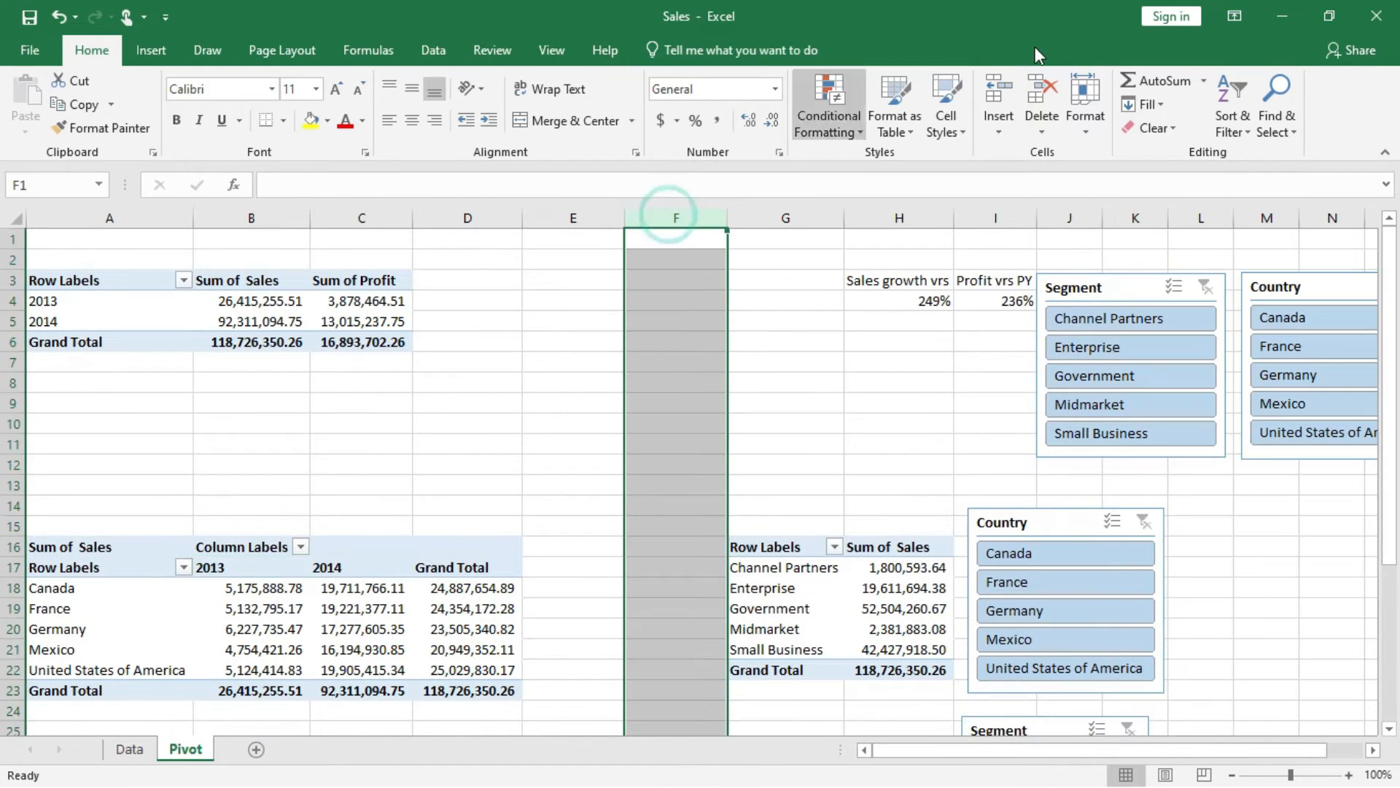
pyautogui.click(1042, 91)
pyautogui.moveTo(776, 287); pyautogui.dragTo(625, 278)
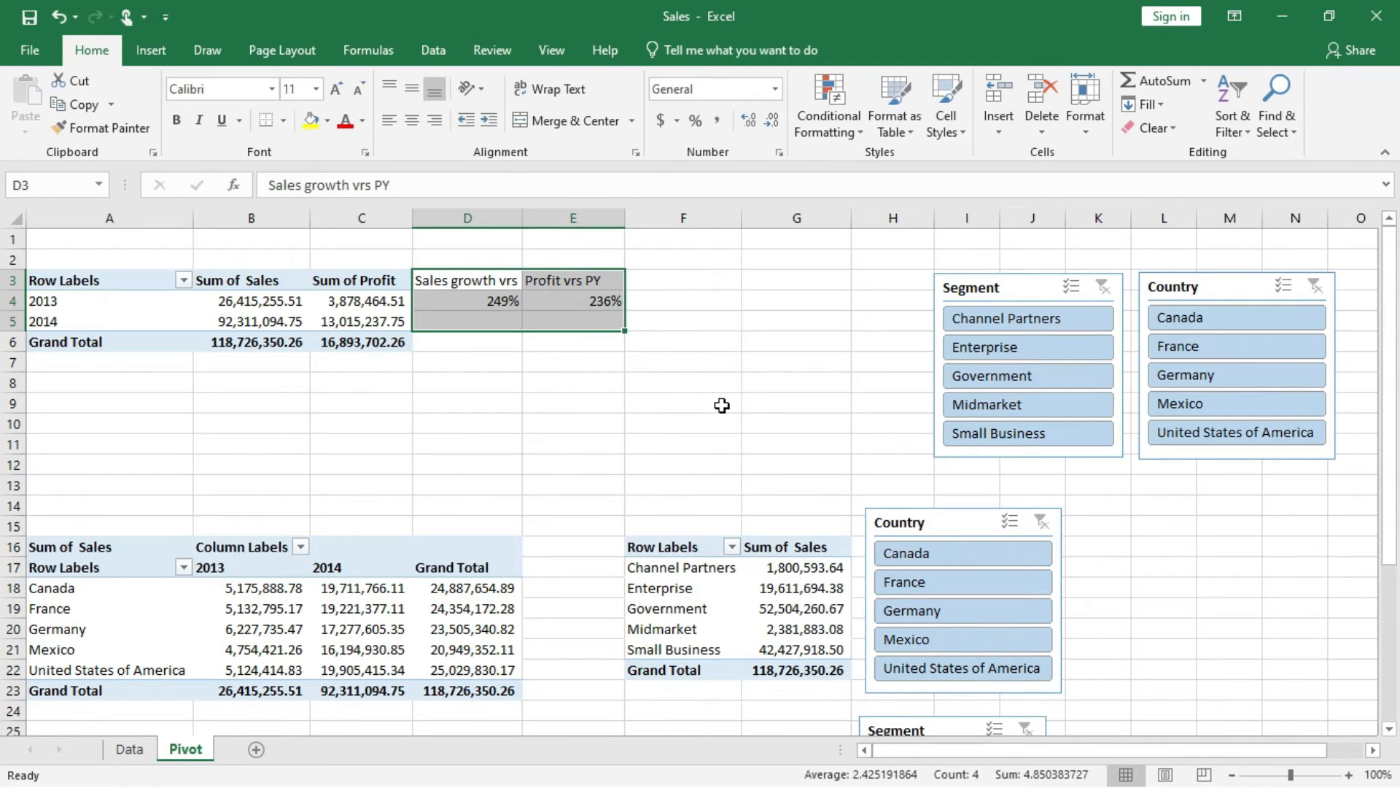
# Move the lower Country slicer next to the country PivotTable at A16, starting around C12.
pyautogui.scroll(-3, 722, 403)
pyautogui.moveTo(932, 359); pyautogui.dragTo(1099, 459)
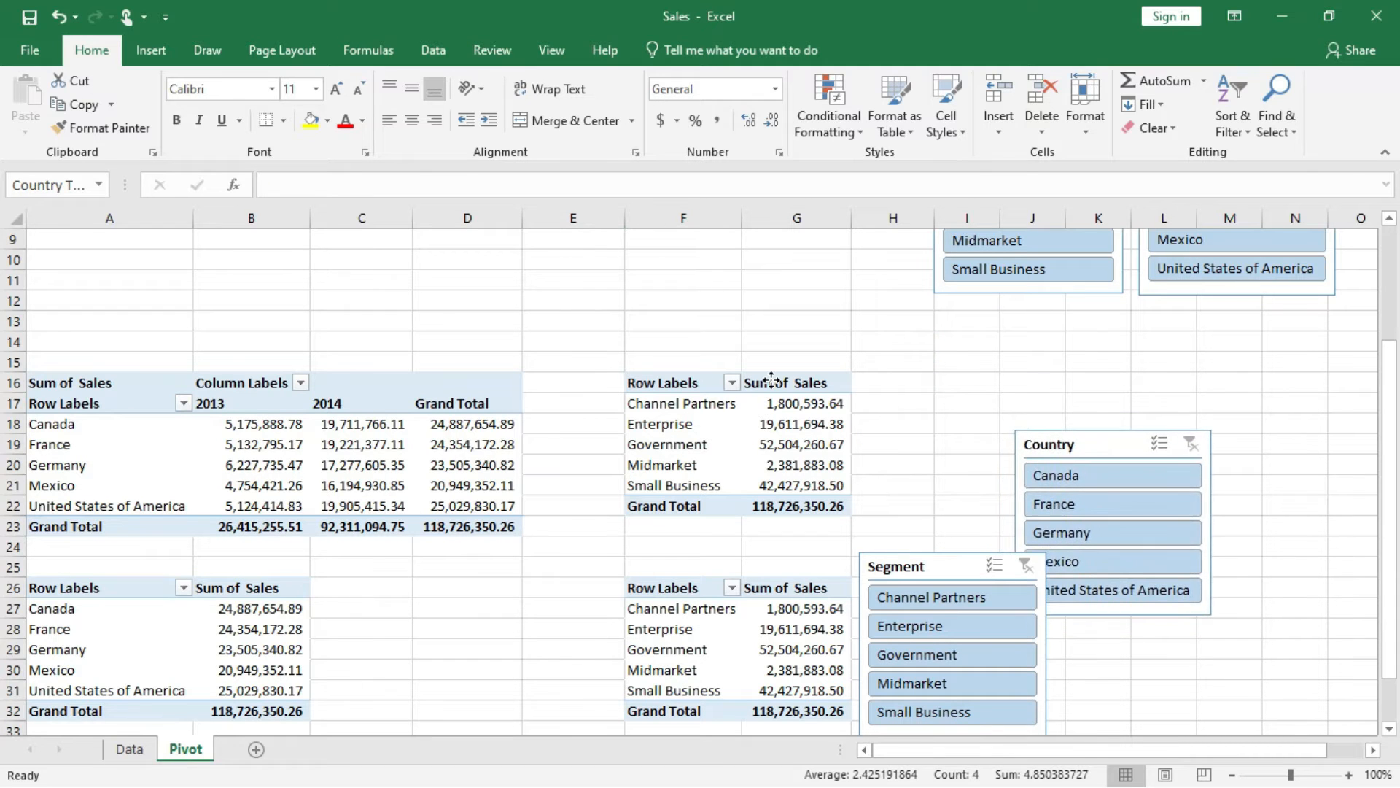
pyautogui.moveTo(771, 379); pyautogui.dragTo(412, 307)
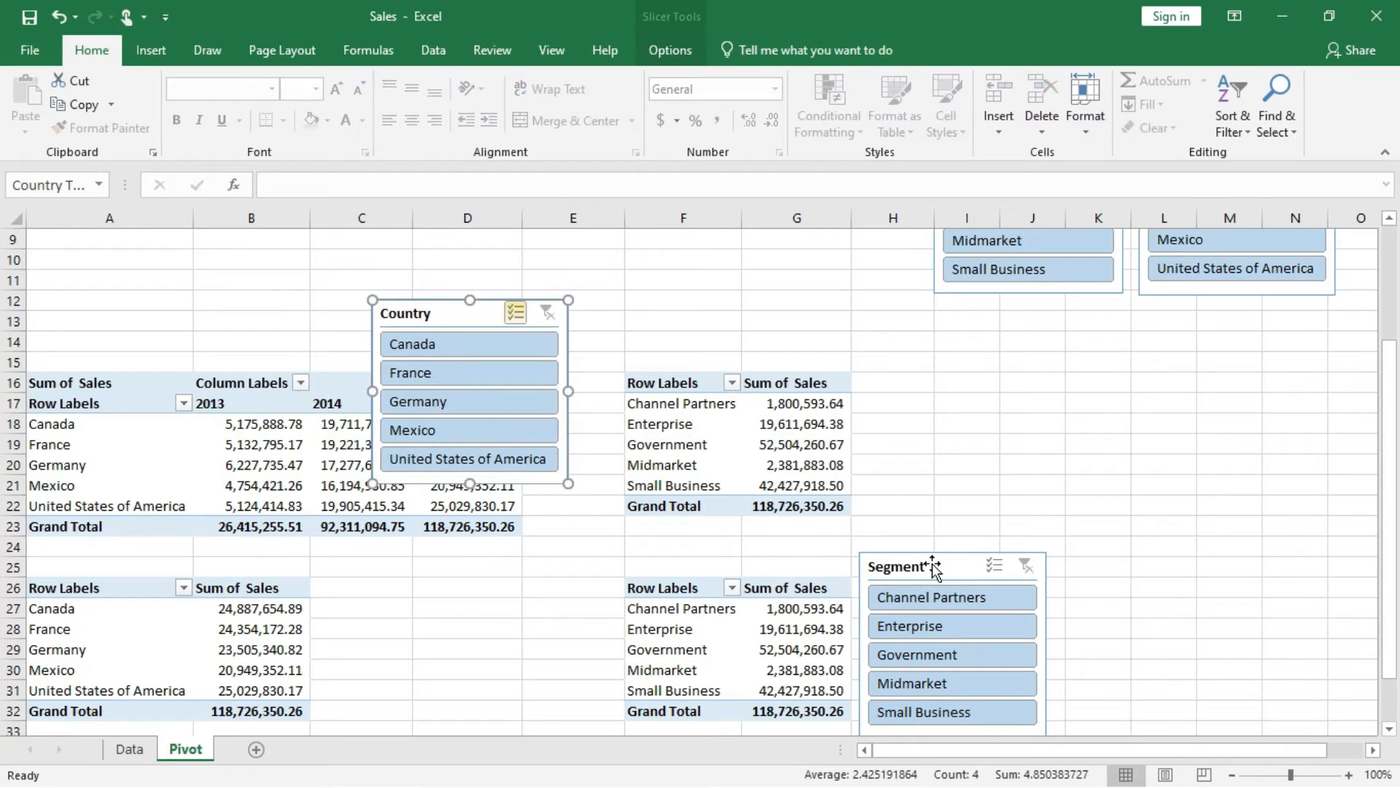
# Put Years without Date in the columns of the segment PivotTable at F16, and move the lower Segment slicer beside the Country slicer.
pyautogui.click(704, 442)
pyautogui.click(774, 444)
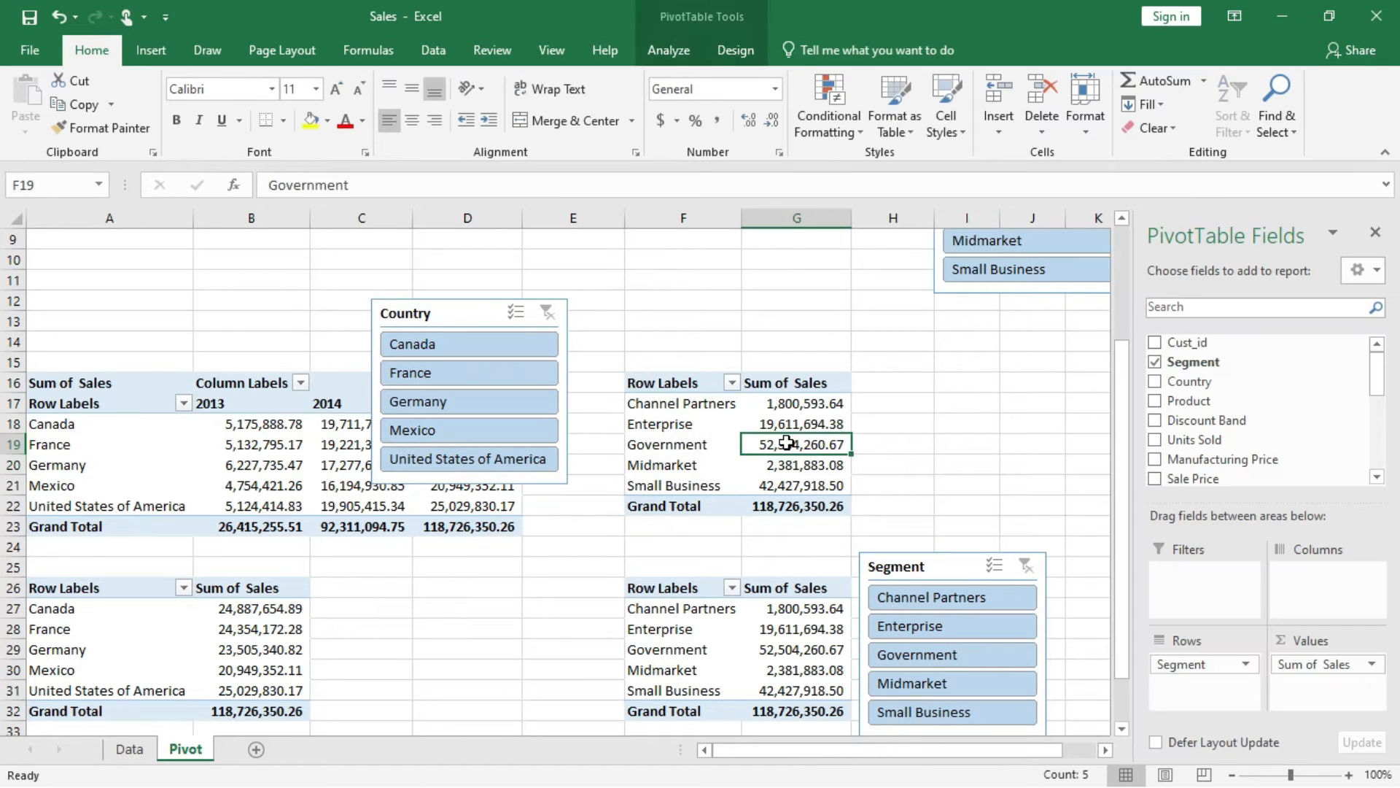
pyautogui.scroll(-4, 1197, 458)
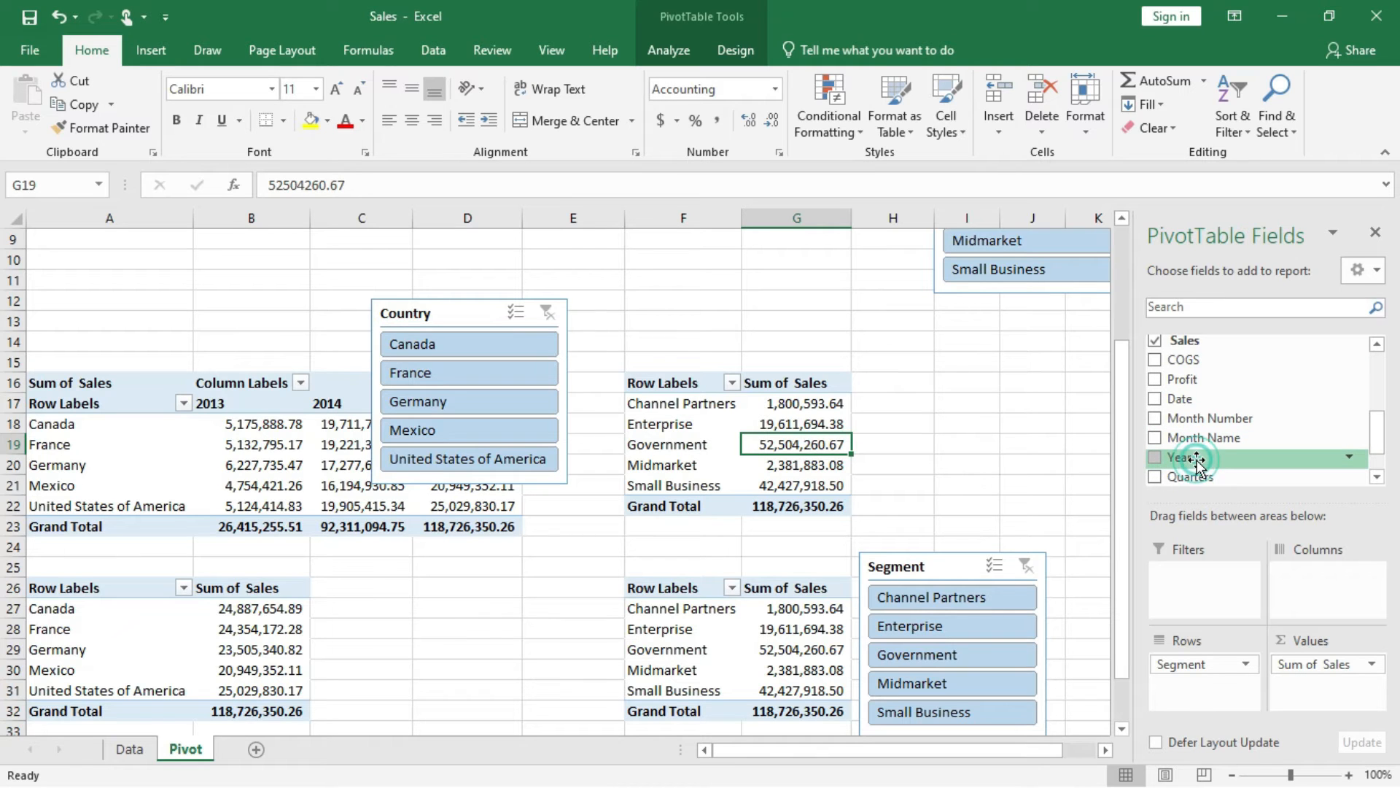
pyautogui.moveTo(1178, 403); pyautogui.dragTo(1302, 420)
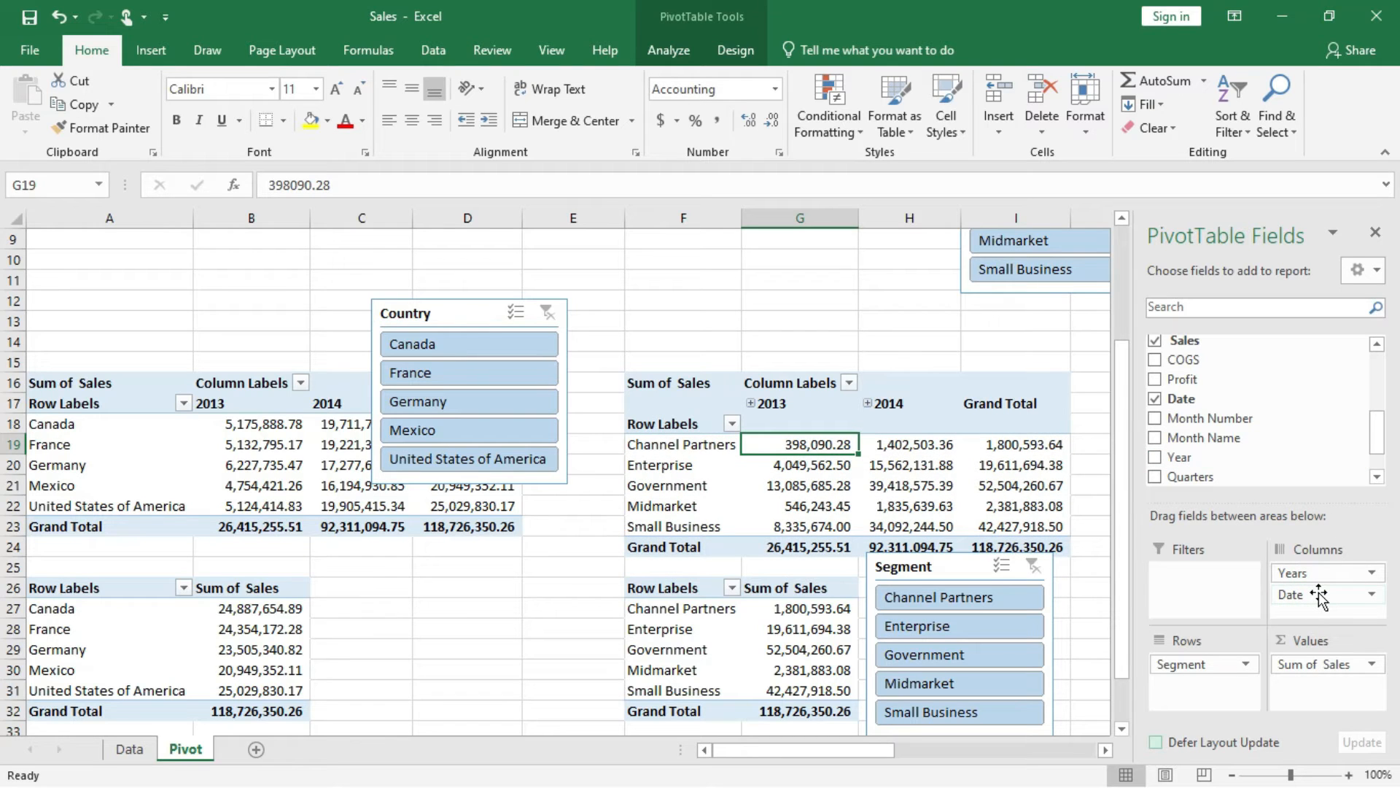
pyautogui.moveTo(1319, 597); pyautogui.dragTo(1310, 406)
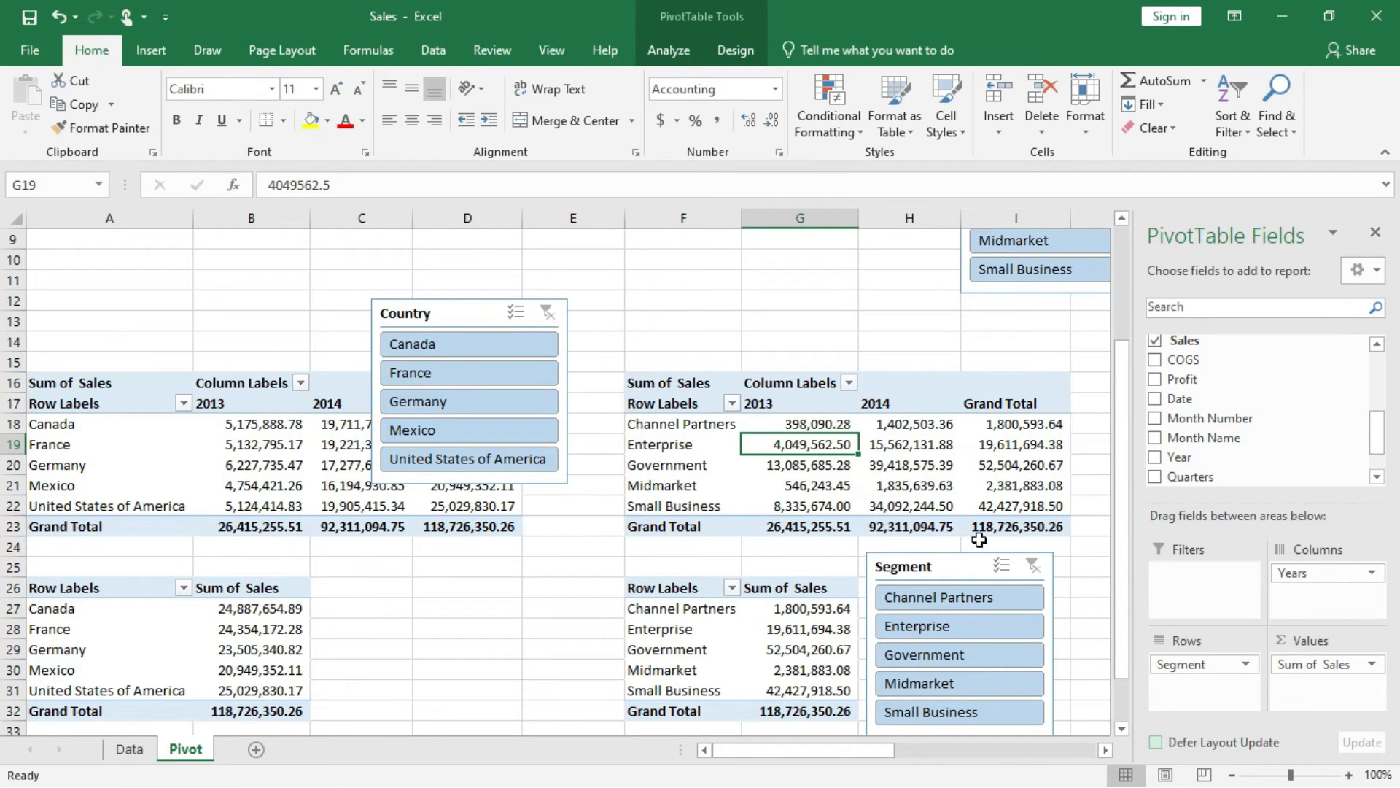
pyautogui.moveTo(956, 564); pyautogui.dragTo(690, 299)
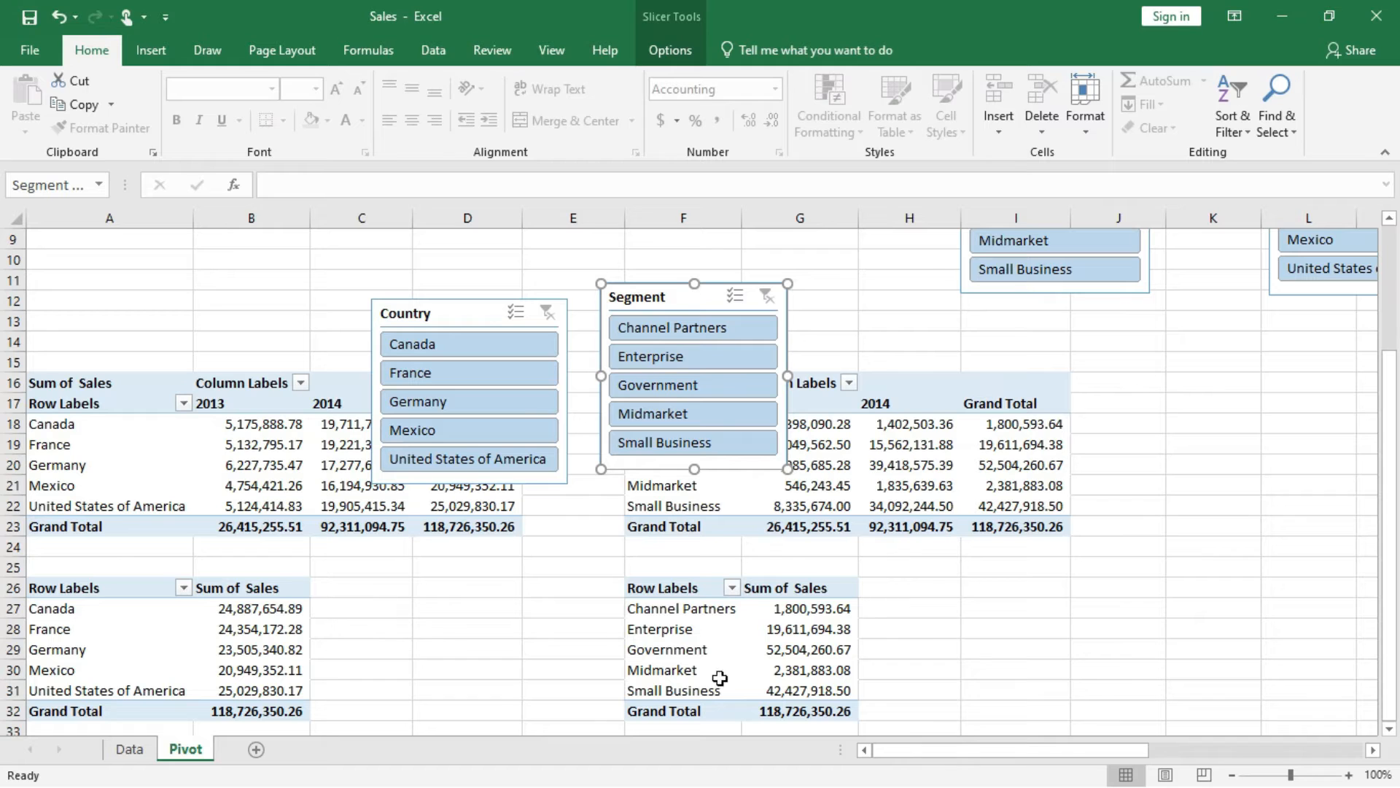
# Put the Years field in the columns of the country PivotTable at A26.
pyautogui.click(260, 645)
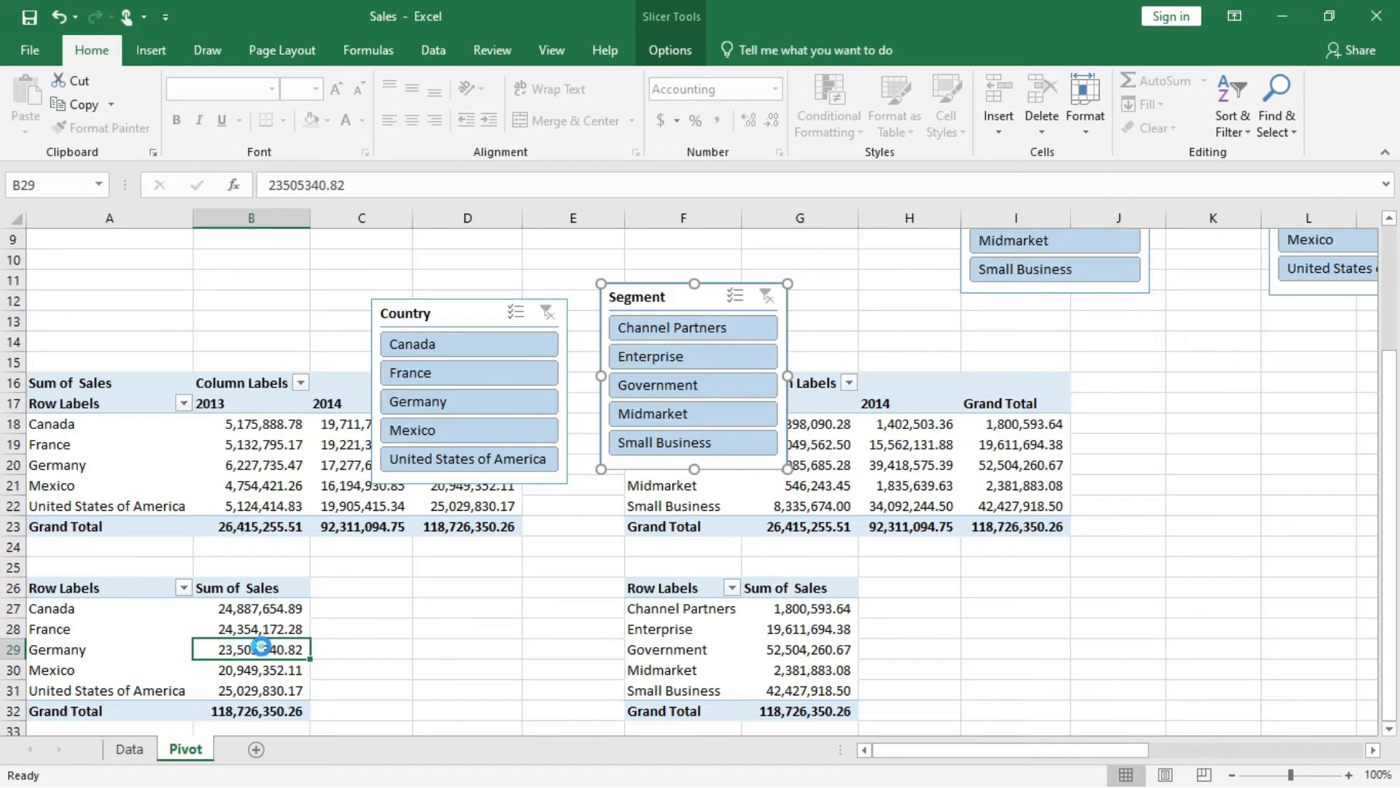
pyautogui.scroll(-5, 1203, 408)
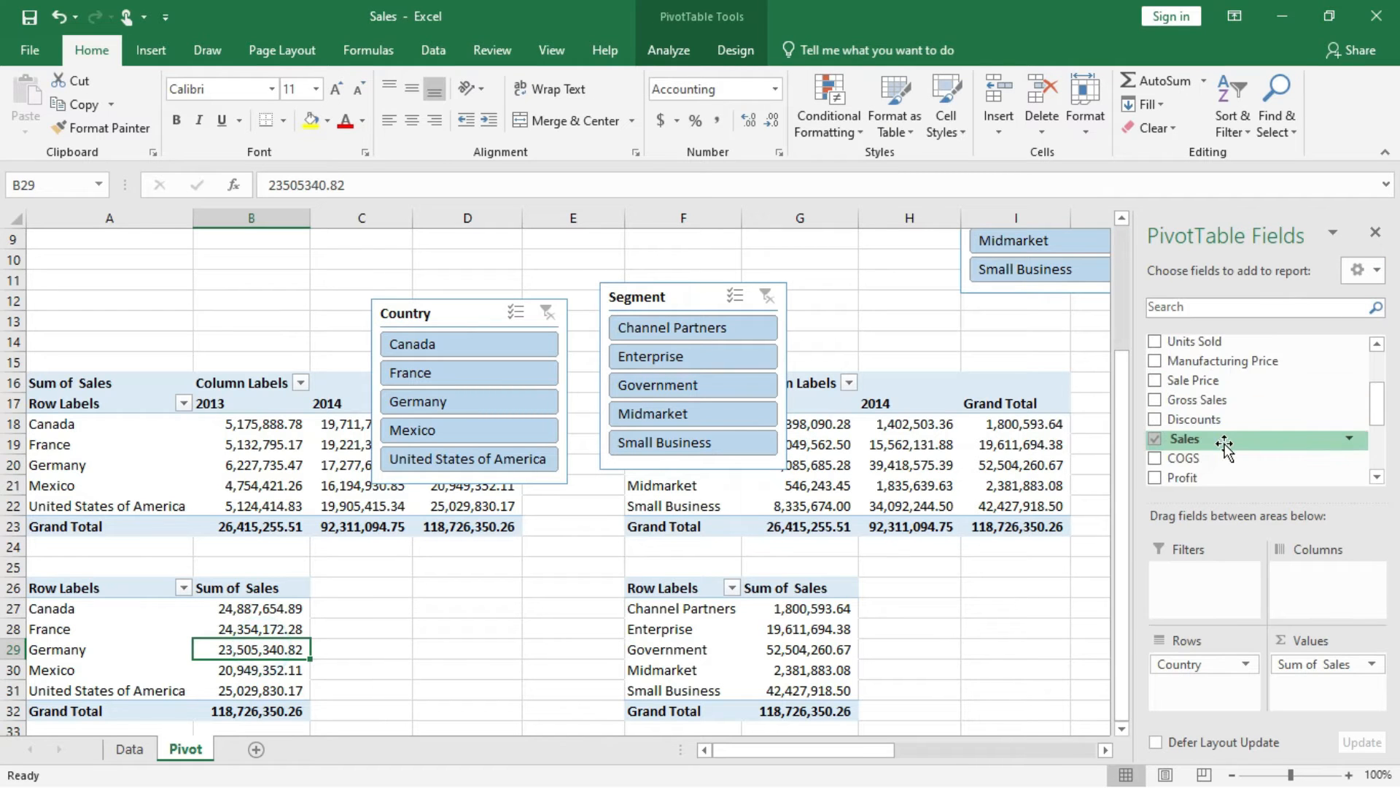
pyautogui.moveTo(1204, 456); pyautogui.dragTo(1313, 602)
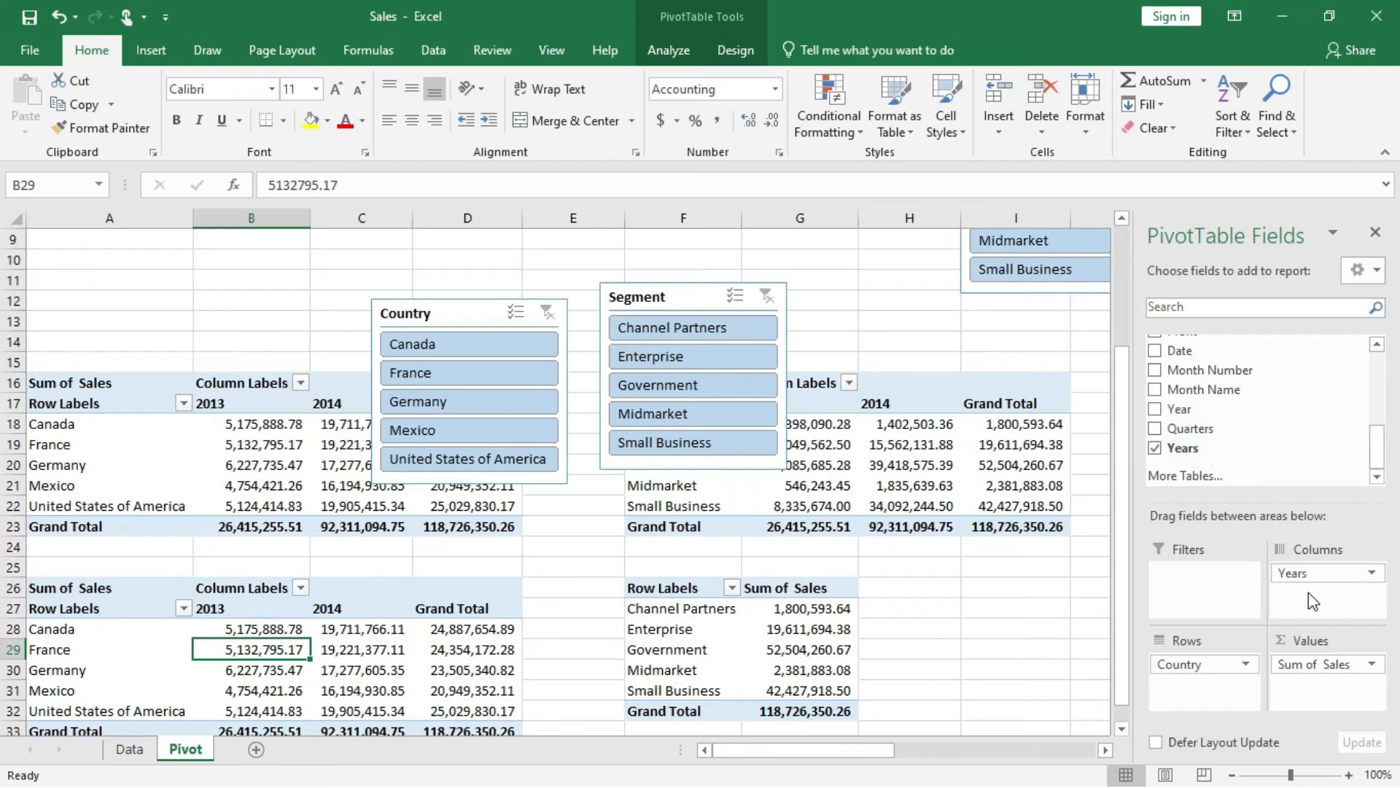
# Put the Years field in the columns of the segment PivotTable at F26.
pyautogui.click(714, 649)
pyautogui.scroll(-3, 1196, 445)
pyautogui.scroll(-4, 1198, 456)
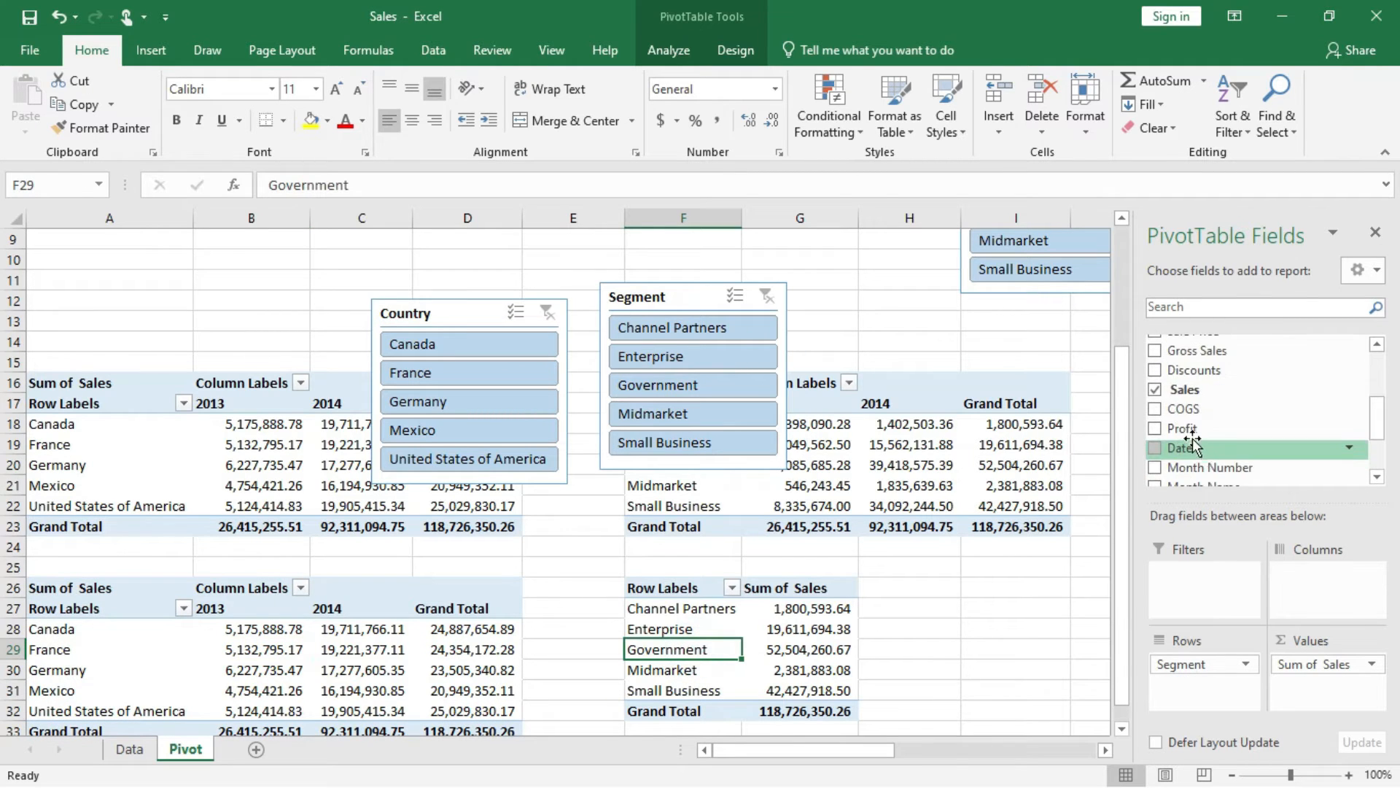
pyautogui.moveTo(1190, 449); pyautogui.dragTo(1313, 576)
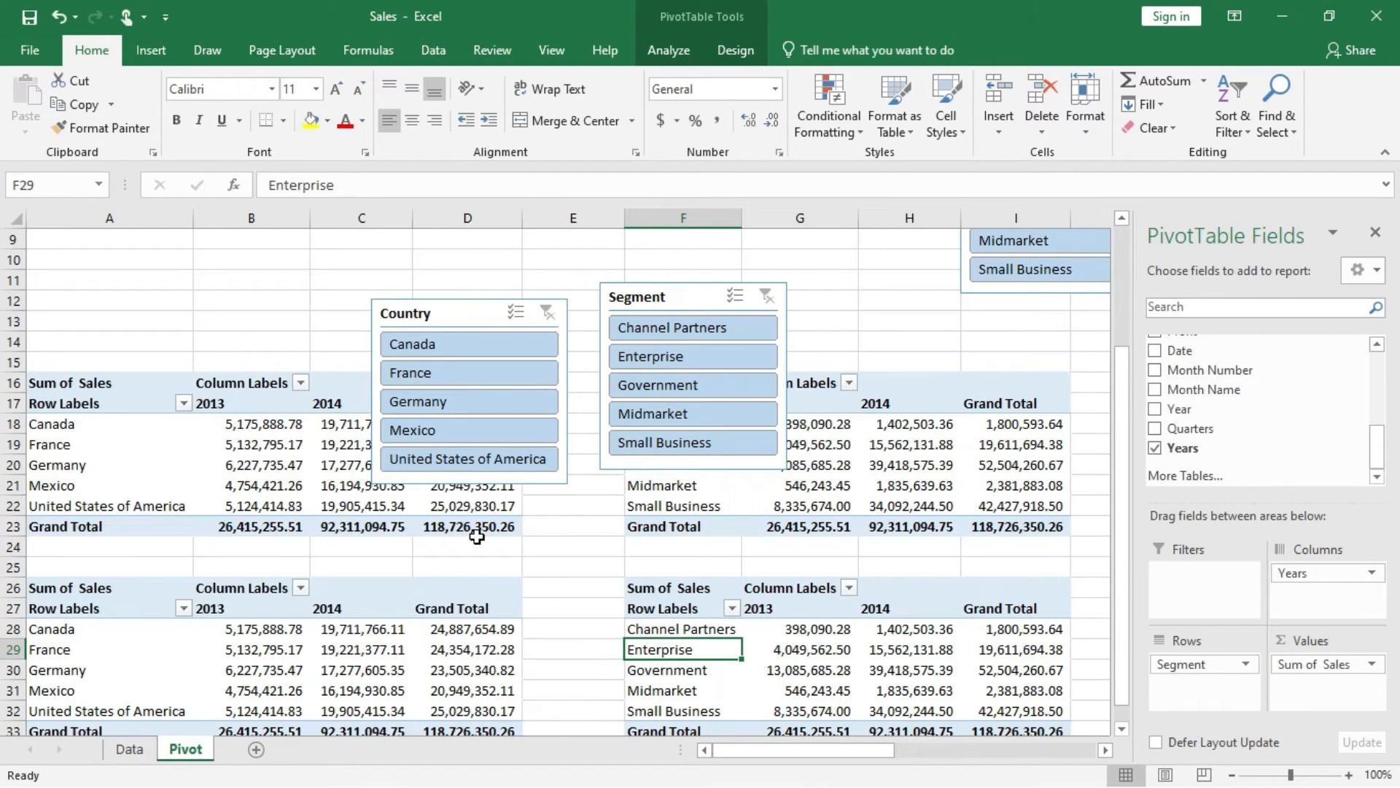
# Turn off grand totals for rows and columns in the country PivotTable at A16 and the segment PivotTable at F16.
pyautogui.click(368, 502)
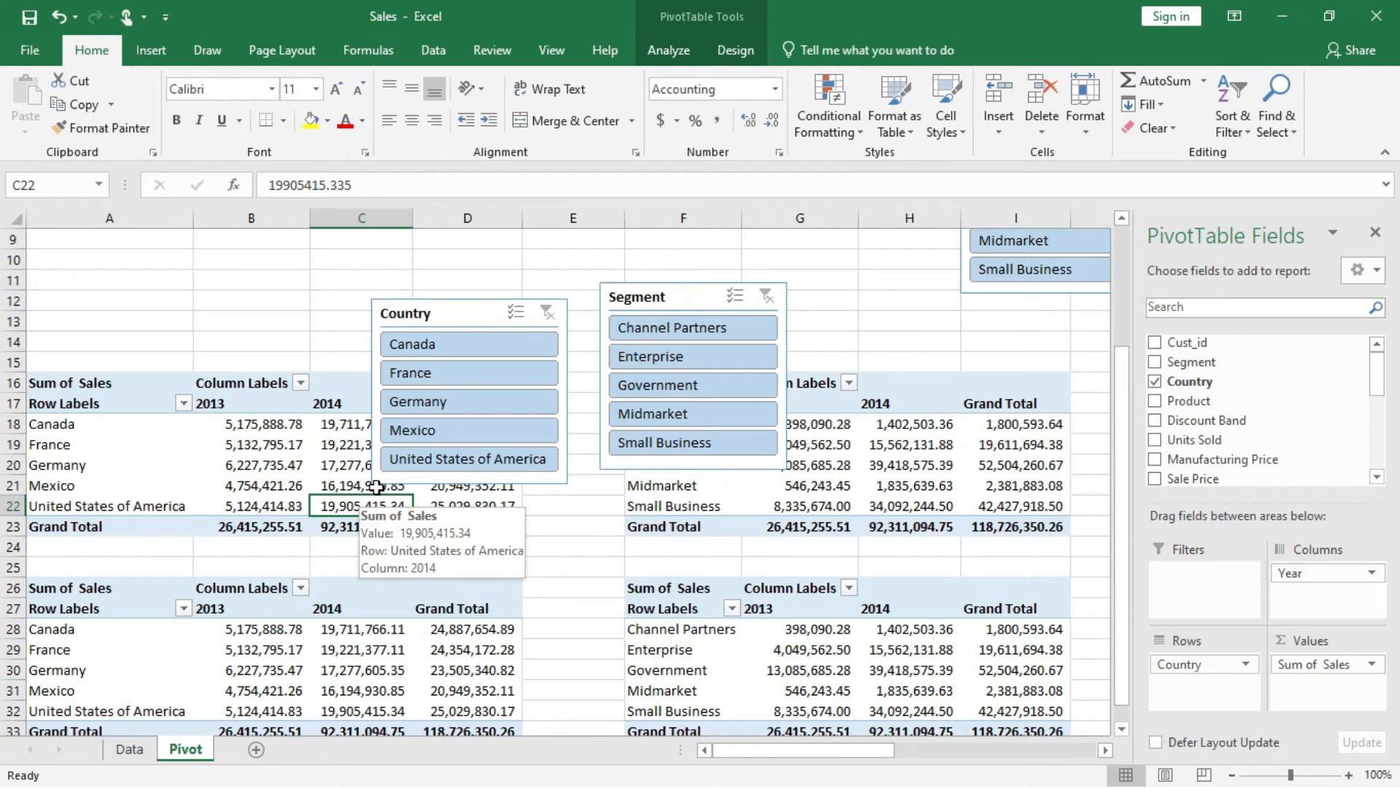
pyautogui.click(735, 49)
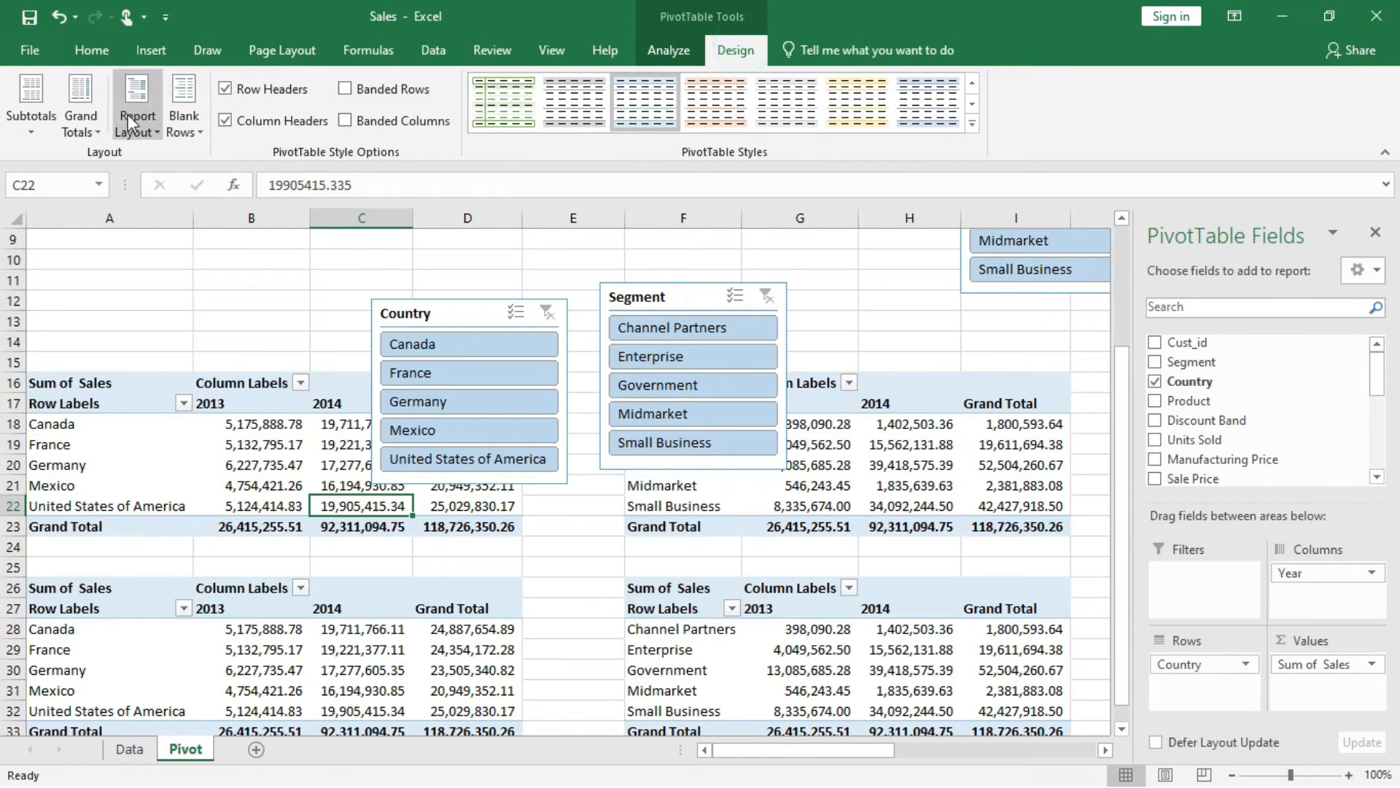
pyautogui.click(80, 117)
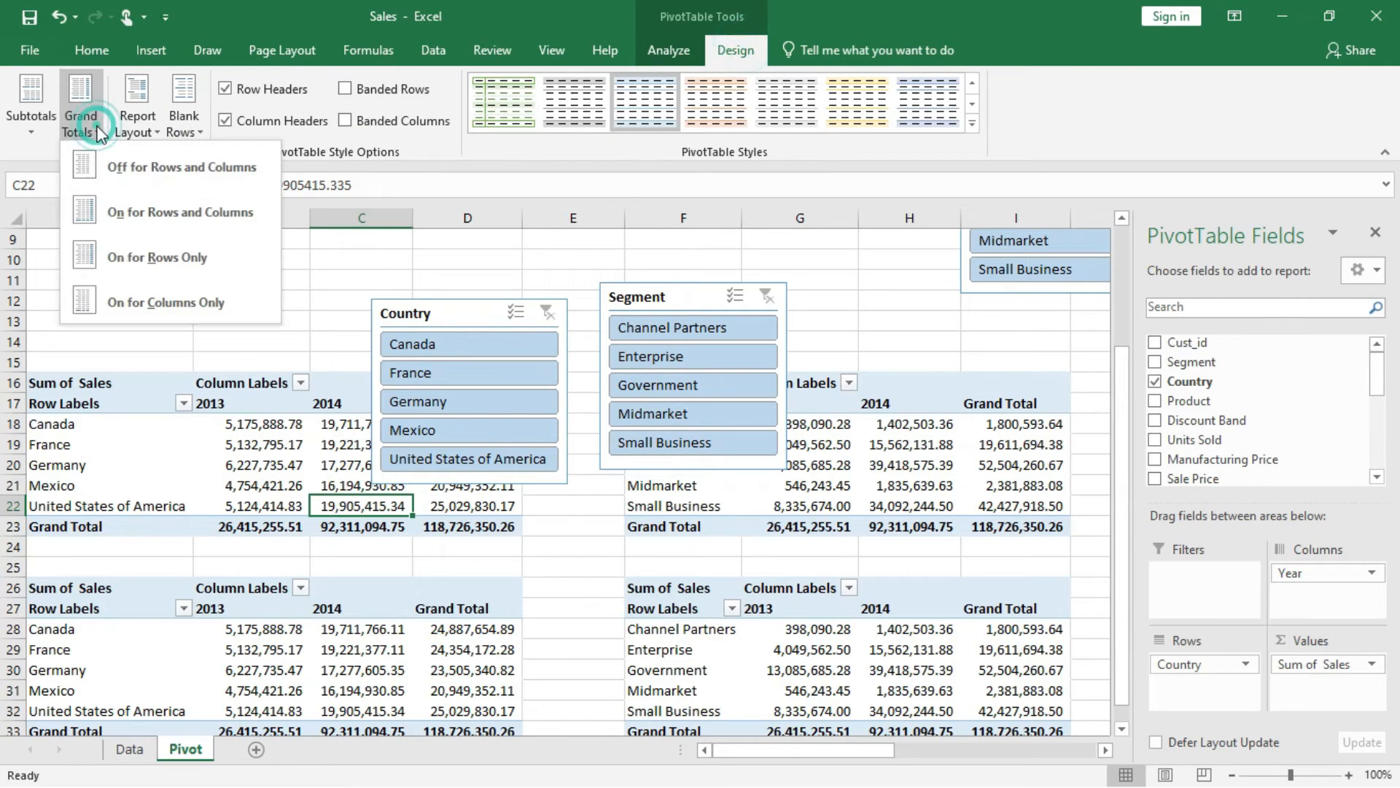
pyautogui.click(108, 166)
pyautogui.click(904, 446)
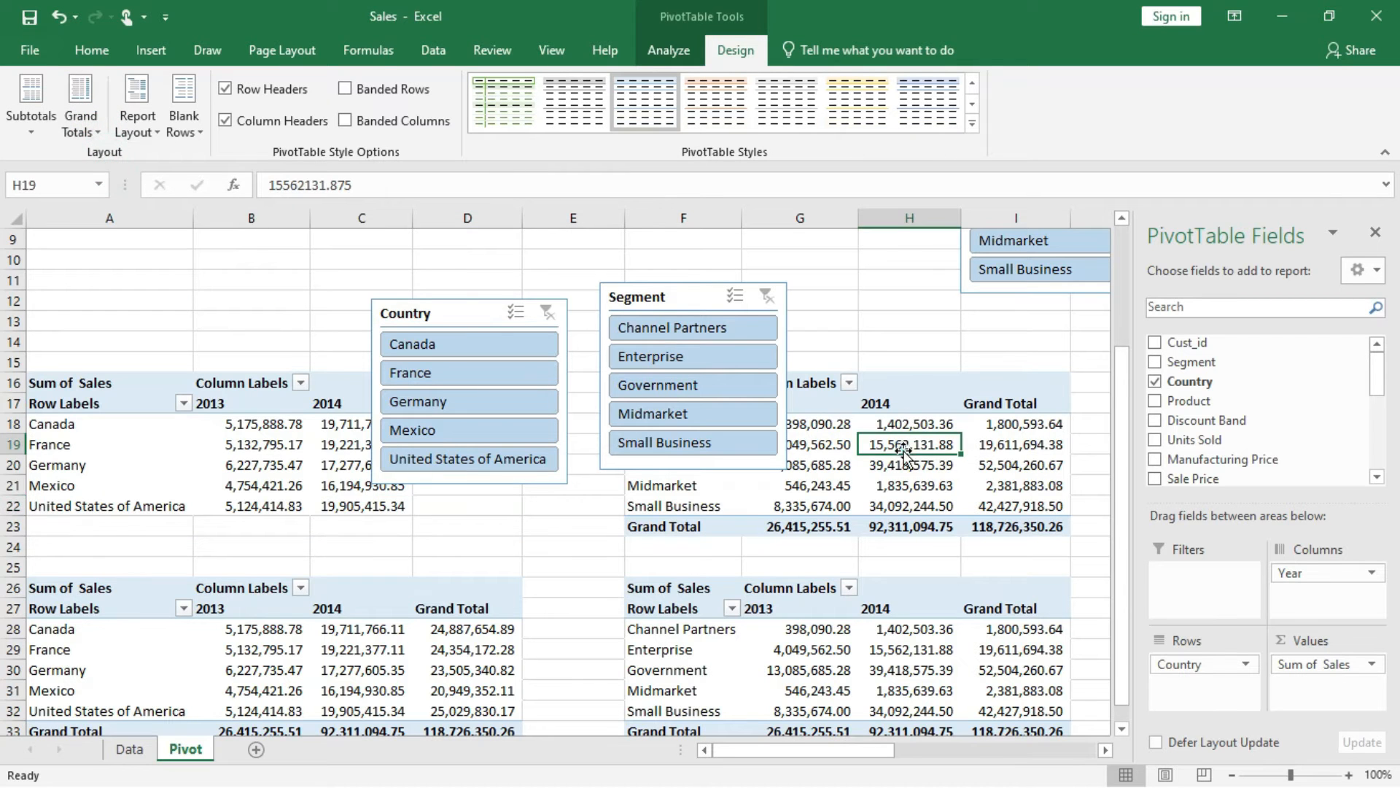
pyautogui.click(100, 129)
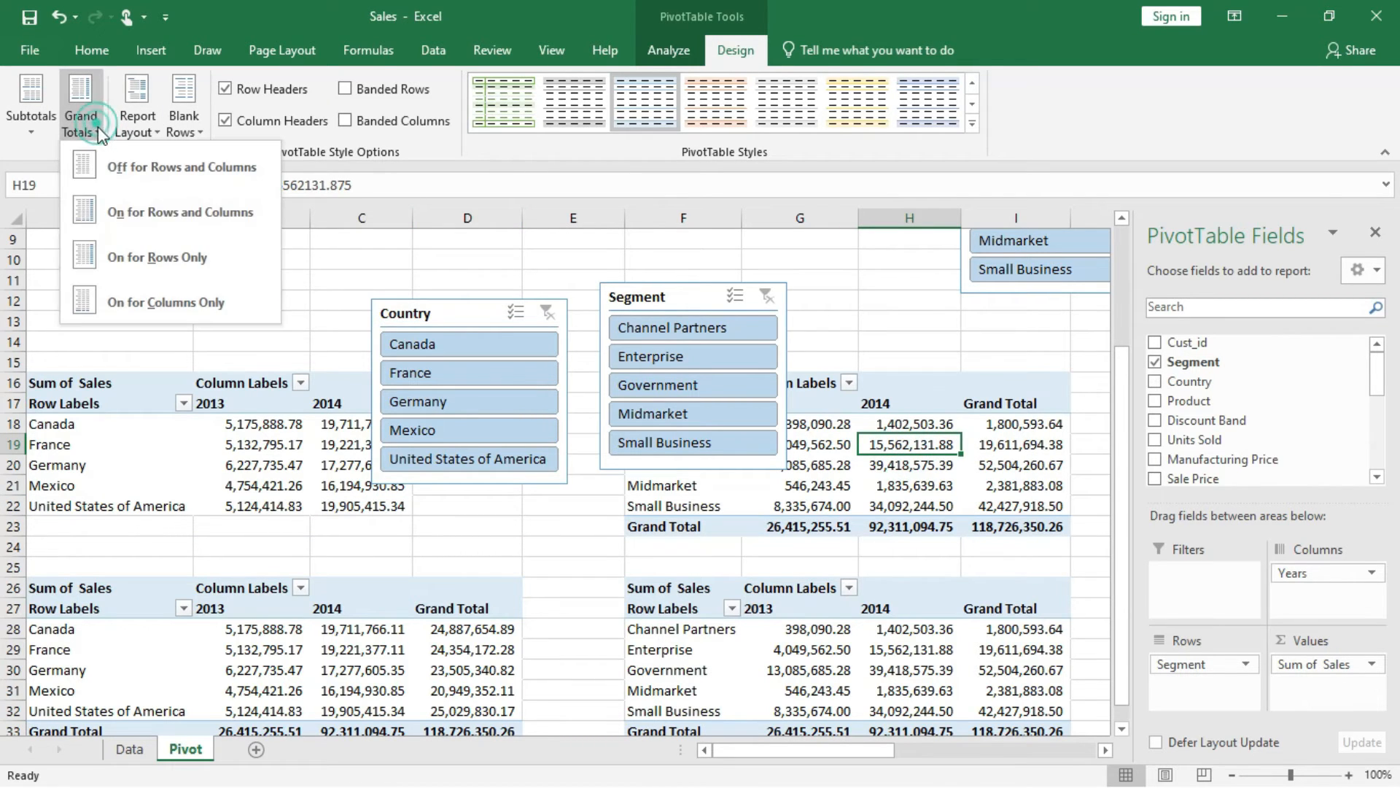
pyautogui.click(198, 164)
# Turn off grand totals for rows and columns in the country PivotTable at A26 and the segment PivotTable at F26.
pyautogui.click(381, 657)
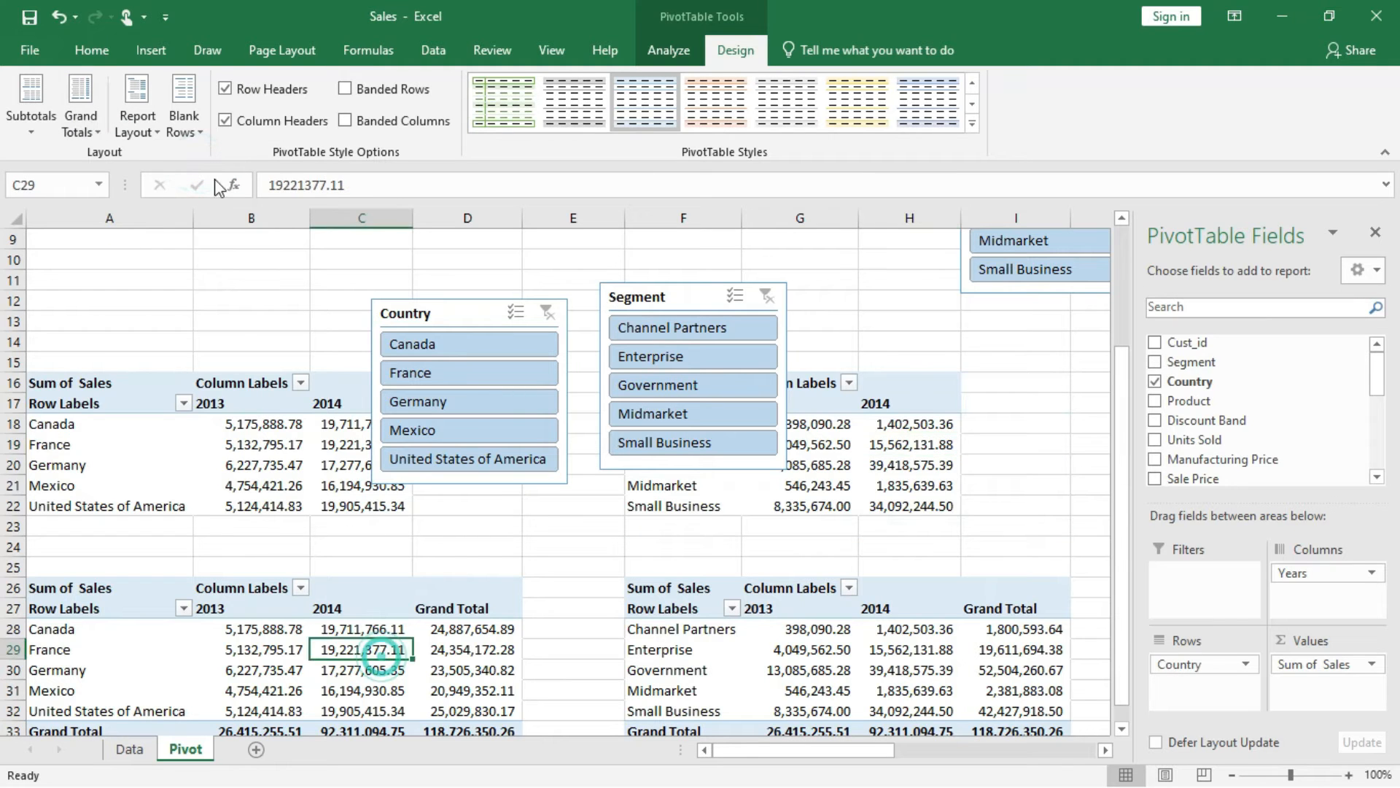
pyautogui.click(146, 129)
pyautogui.click(91, 127)
pyautogui.click(90, 130)
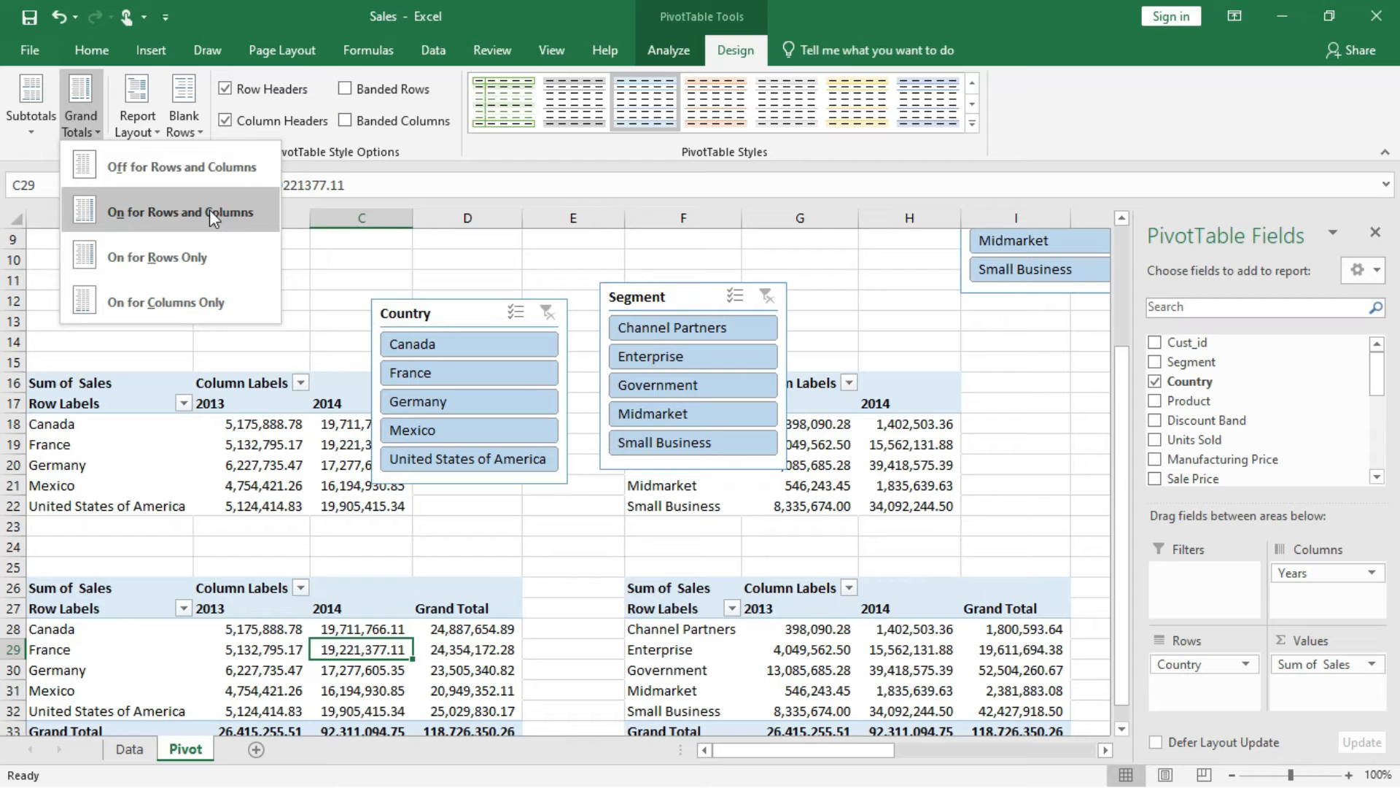
pyautogui.click(212, 172)
pyautogui.scroll(-4, 664, 561)
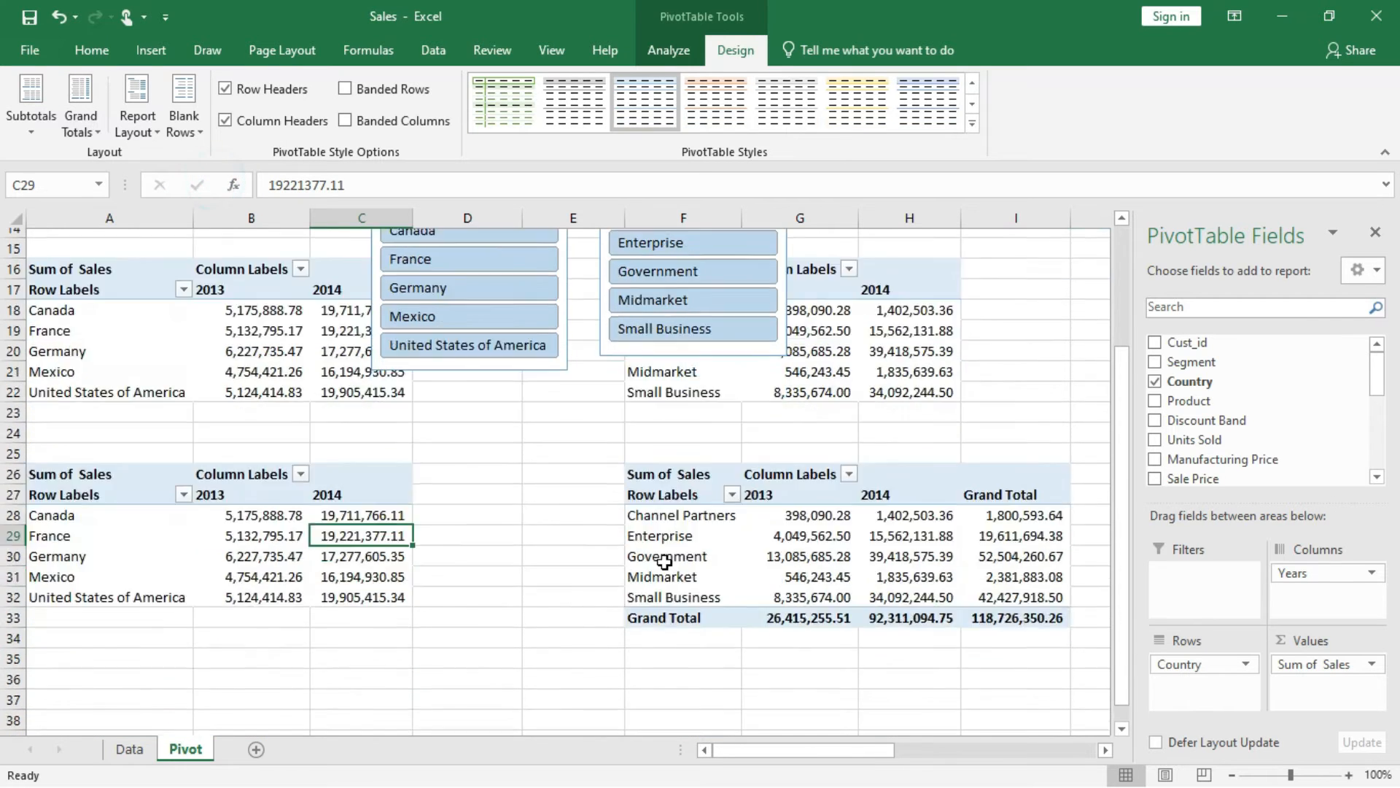
pyautogui.click(827, 461)
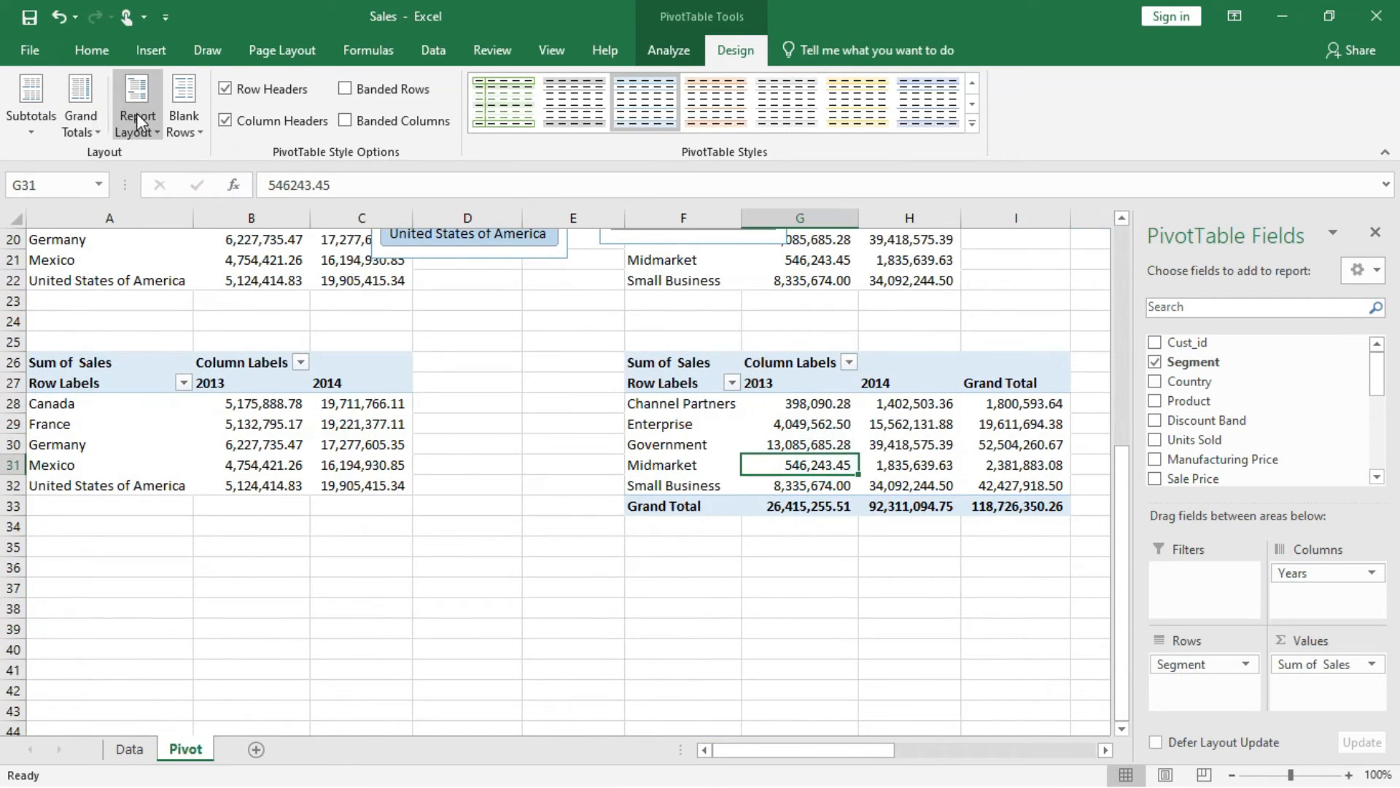
pyautogui.click(86, 124)
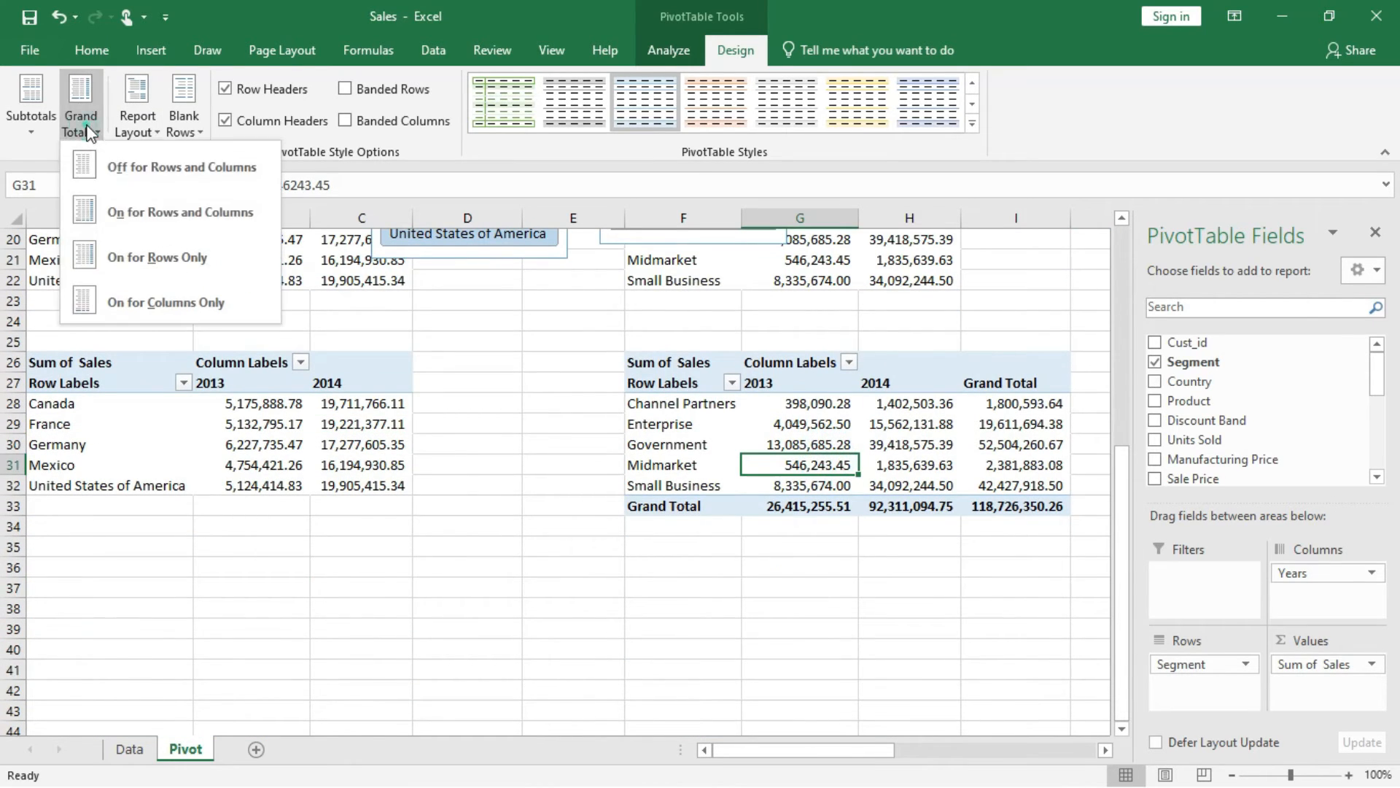
pyautogui.click(175, 165)
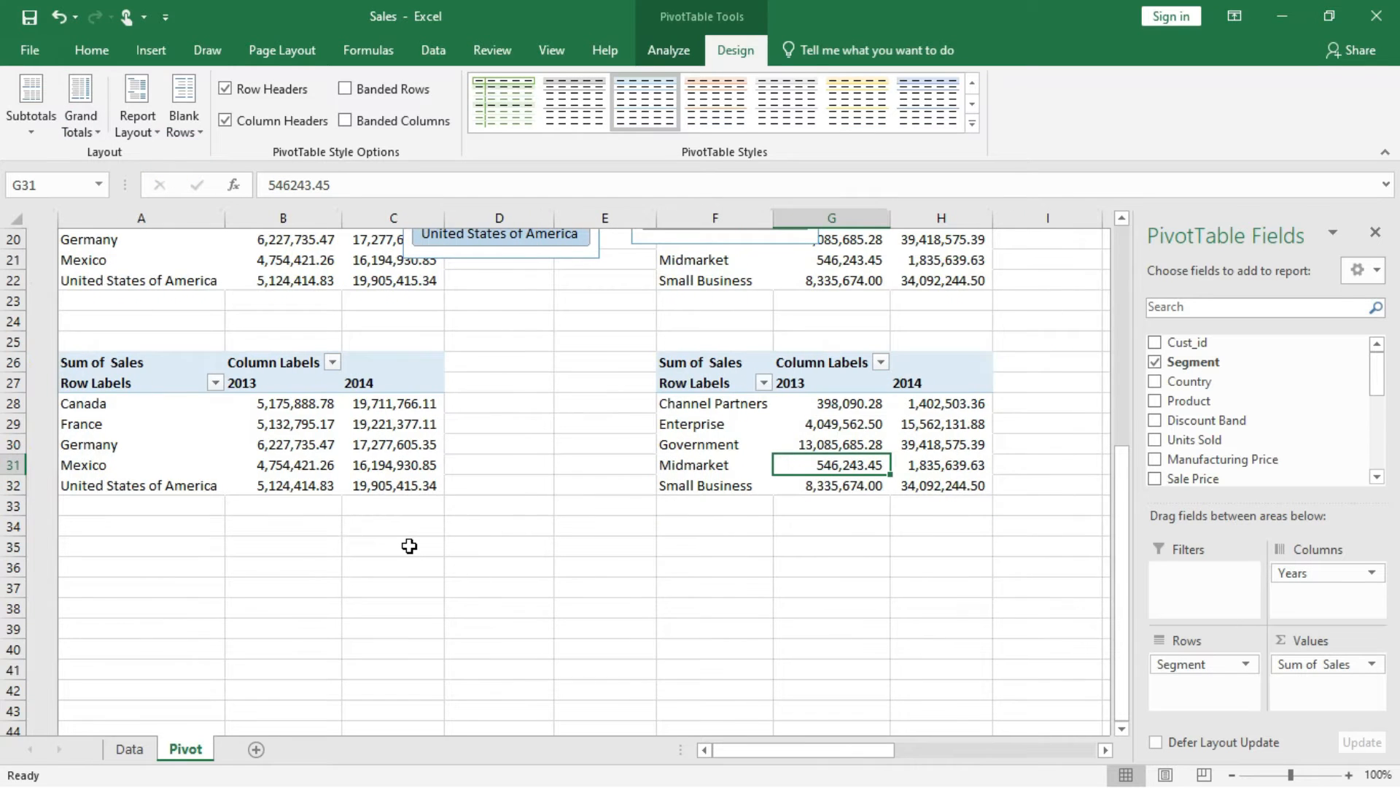
pyautogui.scroll(1, 409, 545)
pyautogui.scroll(1, 409, 546)
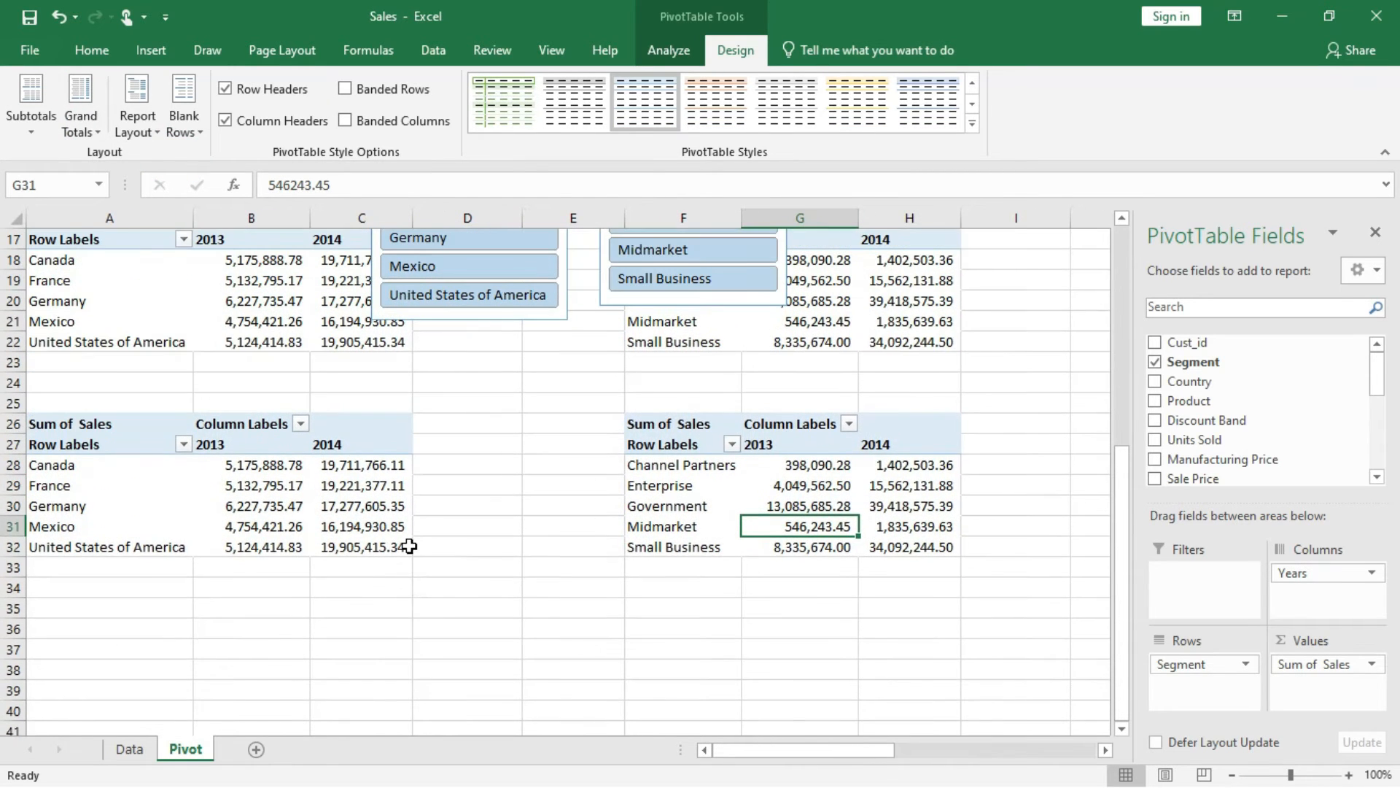
pyautogui.scroll(1, 409, 546)
pyautogui.scroll(1, 409, 545)
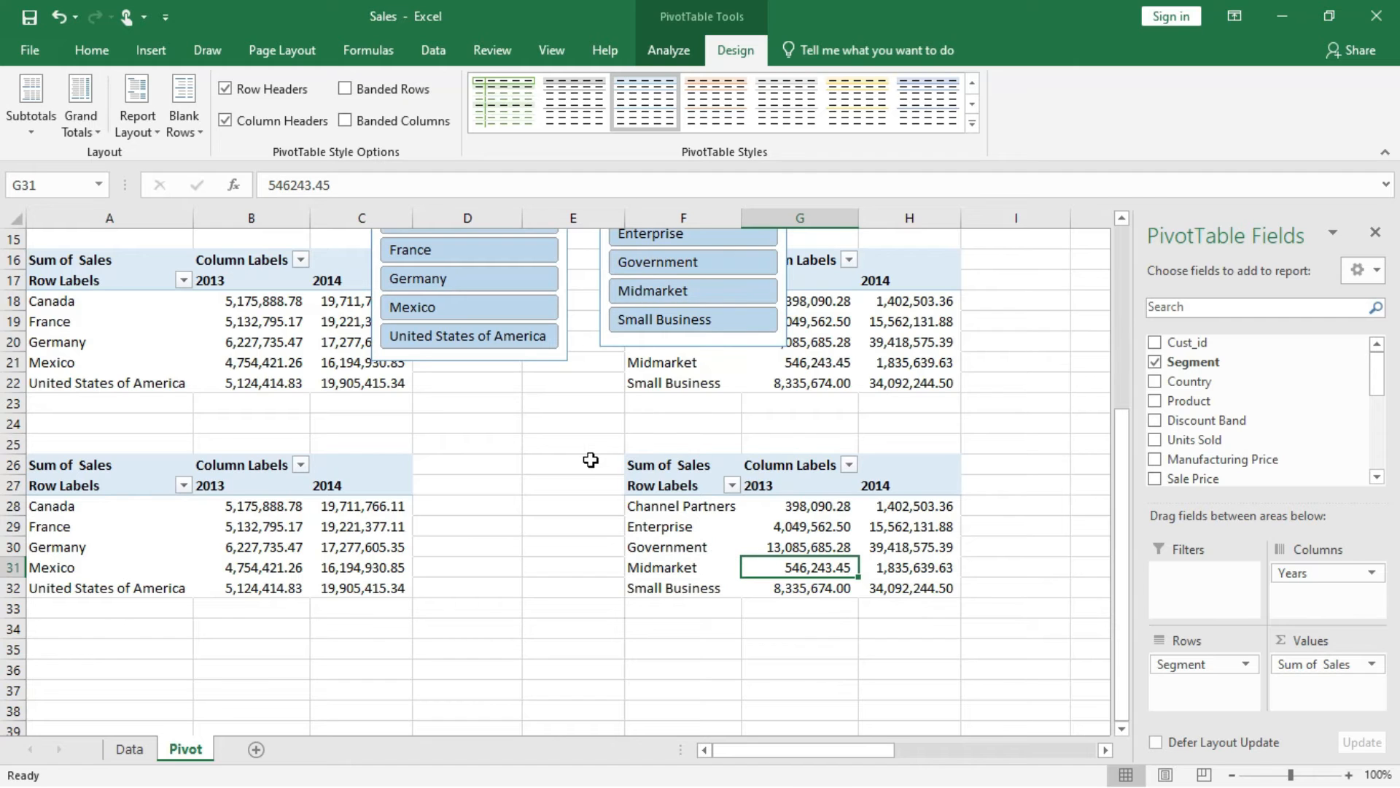
pyautogui.scroll(-2, 591, 460)
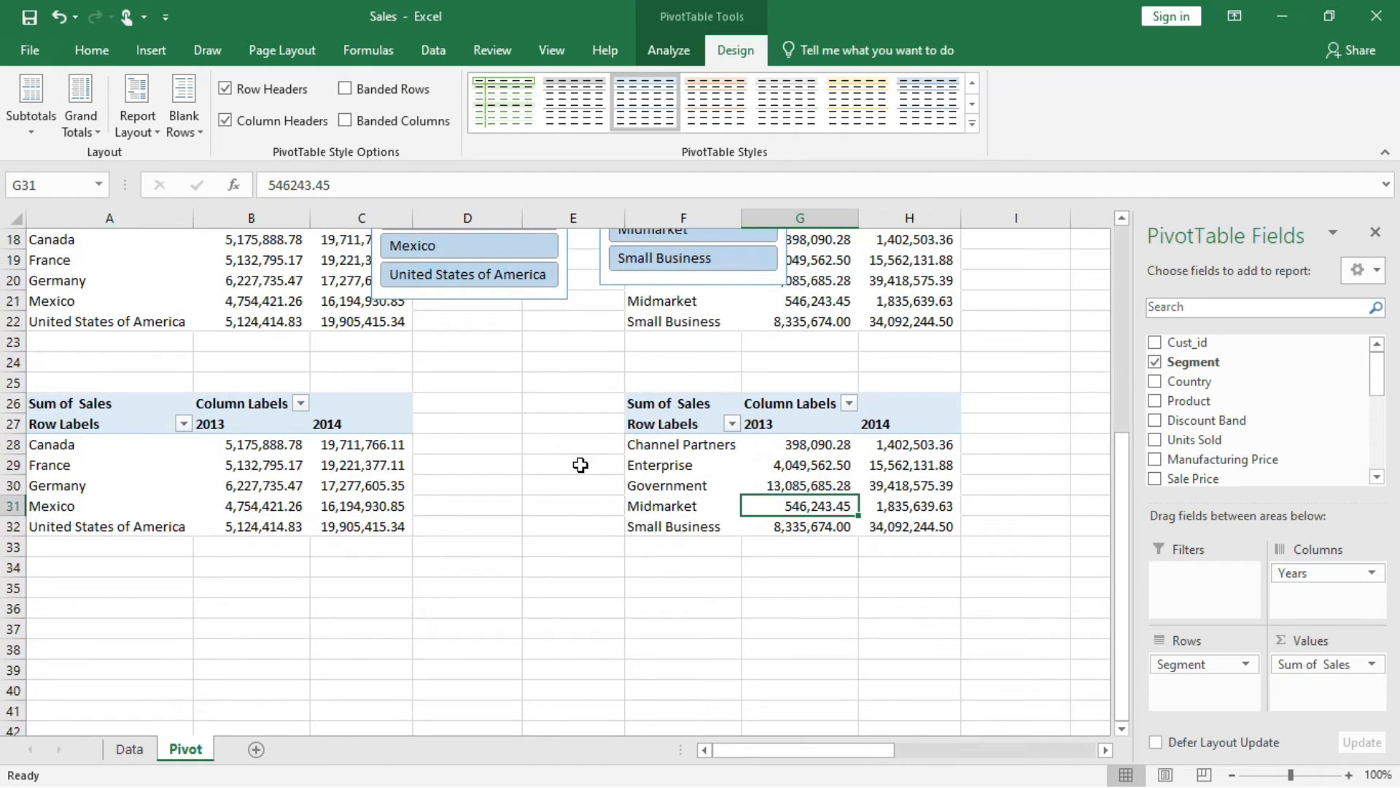
# Create a PivotTable from the Data sheet range A1:Q701 and place it on the existing Pivot sheet at A36.
pyautogui.click(99, 601)
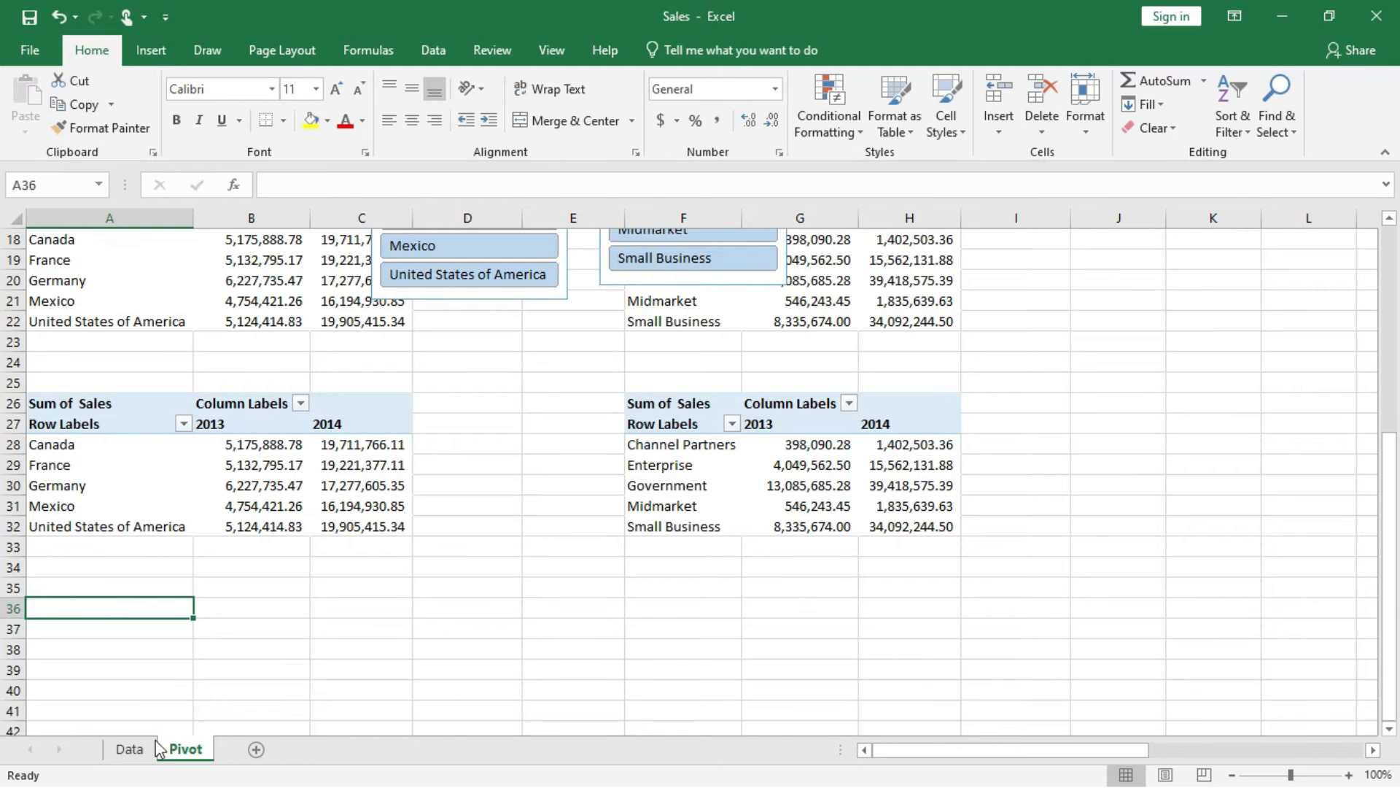
pyautogui.click(130, 749)
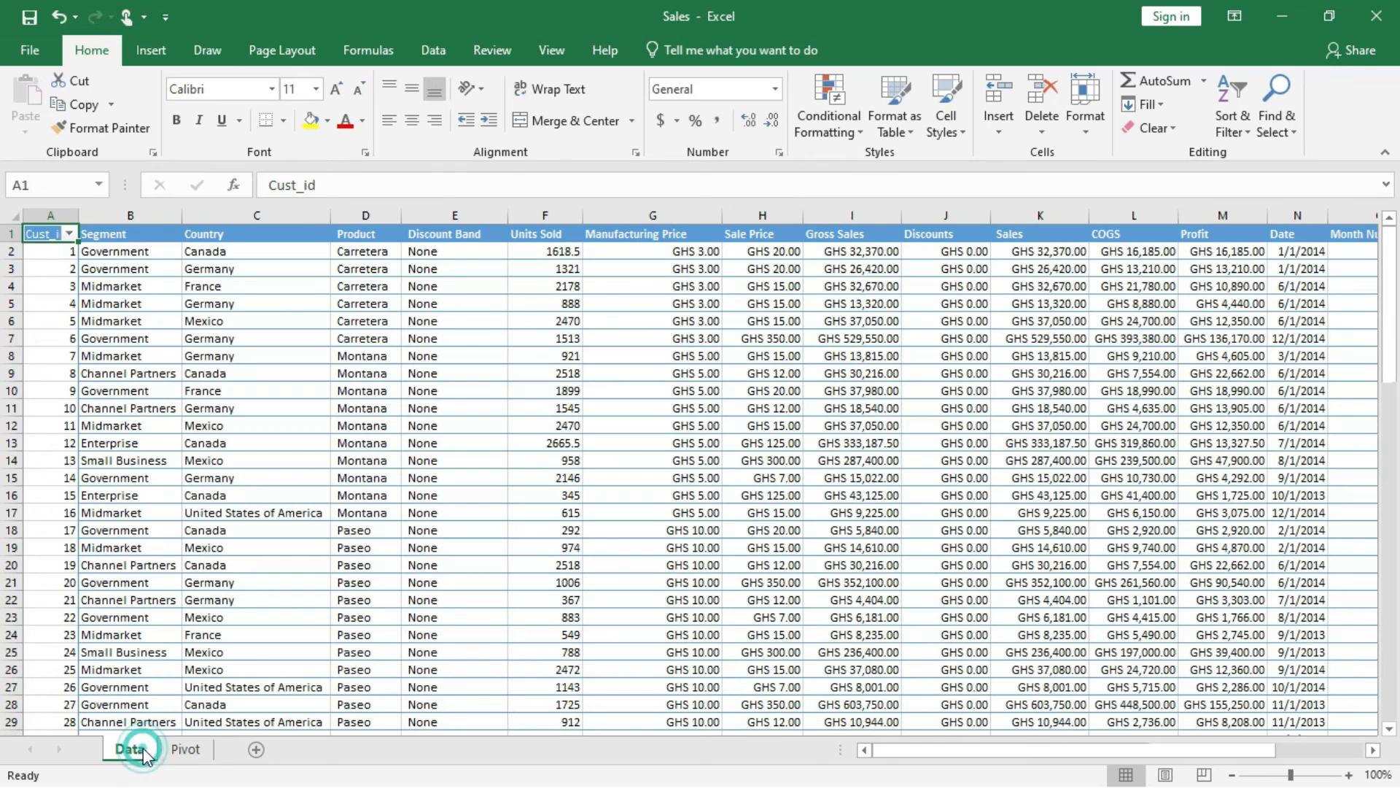
pyautogui.click(148, 51)
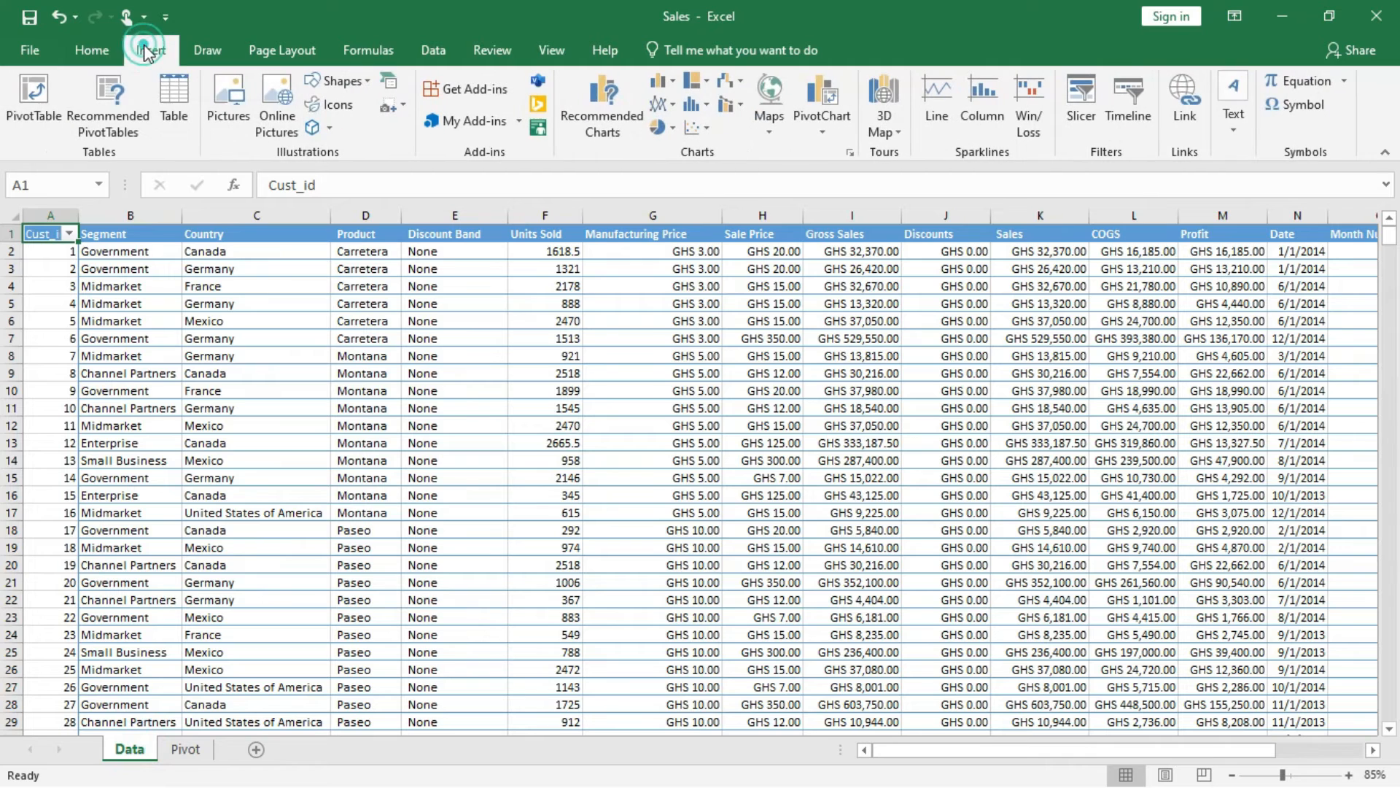
pyautogui.click(39, 105)
pyautogui.click(666, 484)
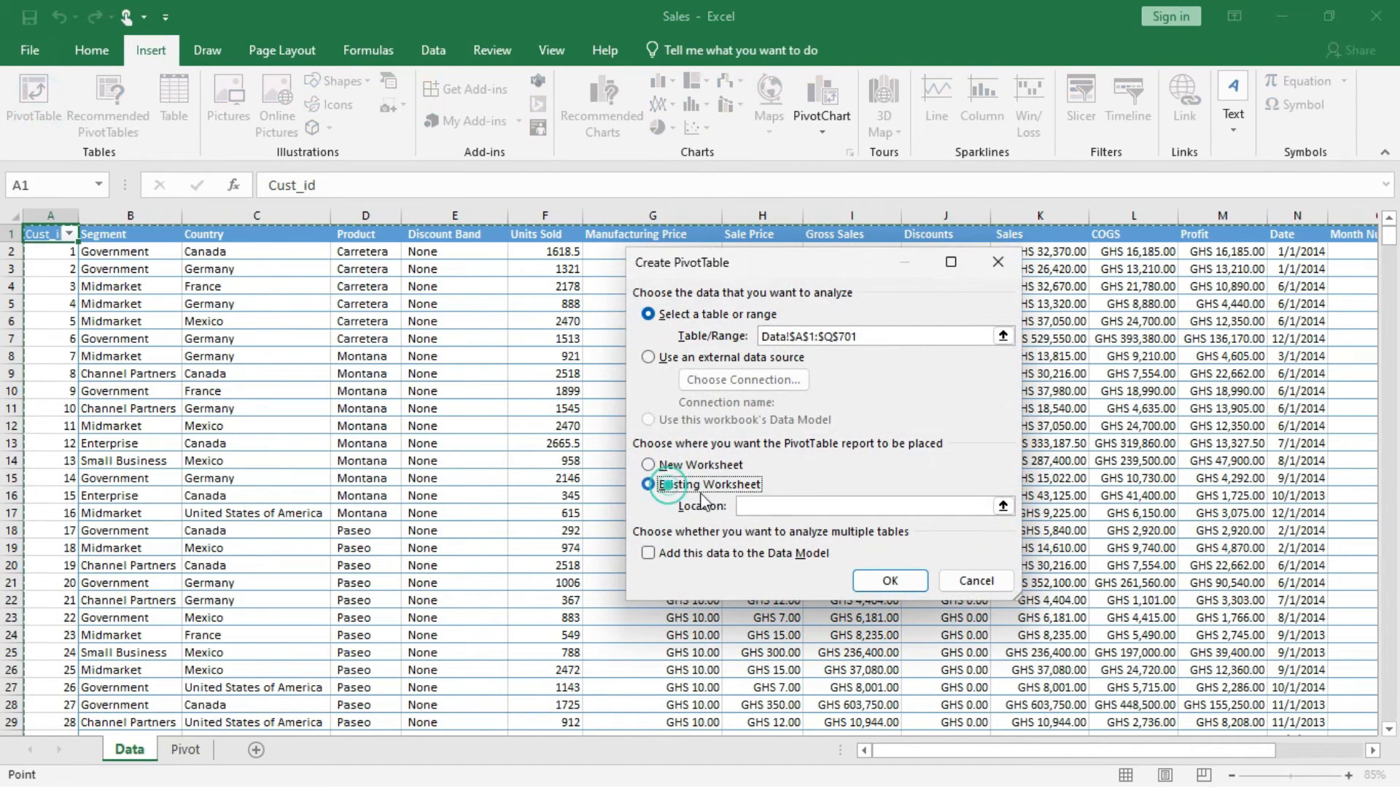
pyautogui.click(775, 506)
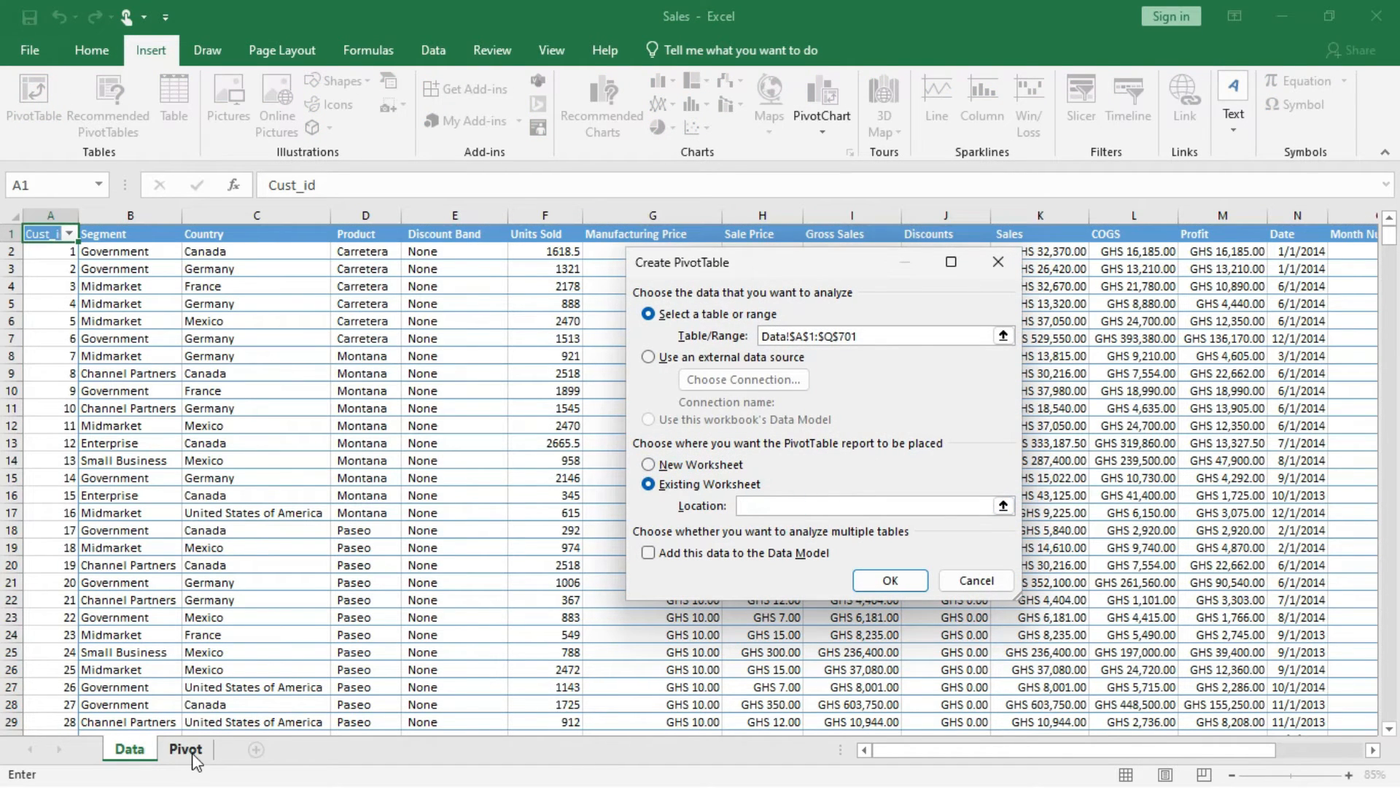
pyautogui.click(194, 756)
pyautogui.click(54, 610)
pyautogui.click(891, 580)
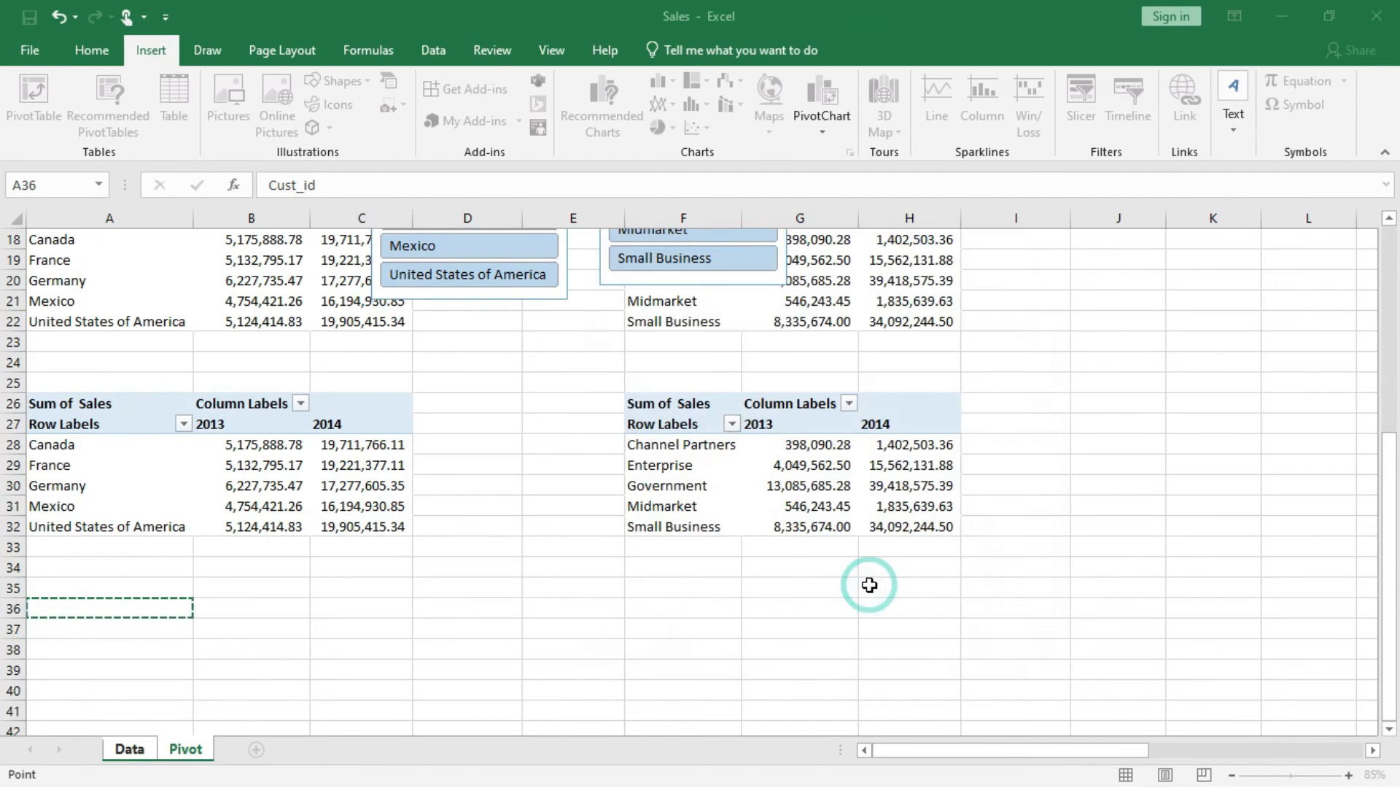
# Put Product in the rows and Sales in the values of the empty PivotTable at A36.
pyautogui.click(273, 693)
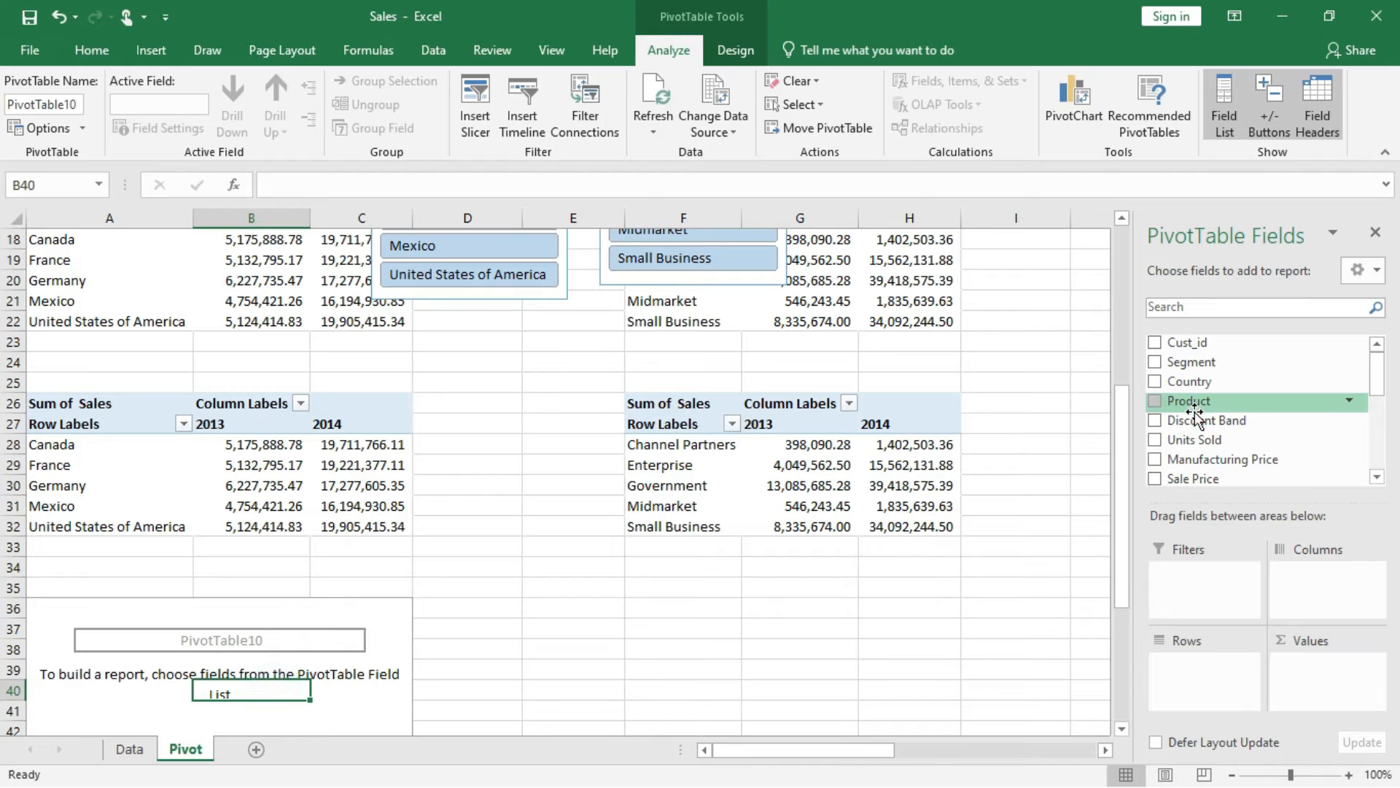
pyautogui.moveTo(1195, 403); pyautogui.dragTo(1196, 660)
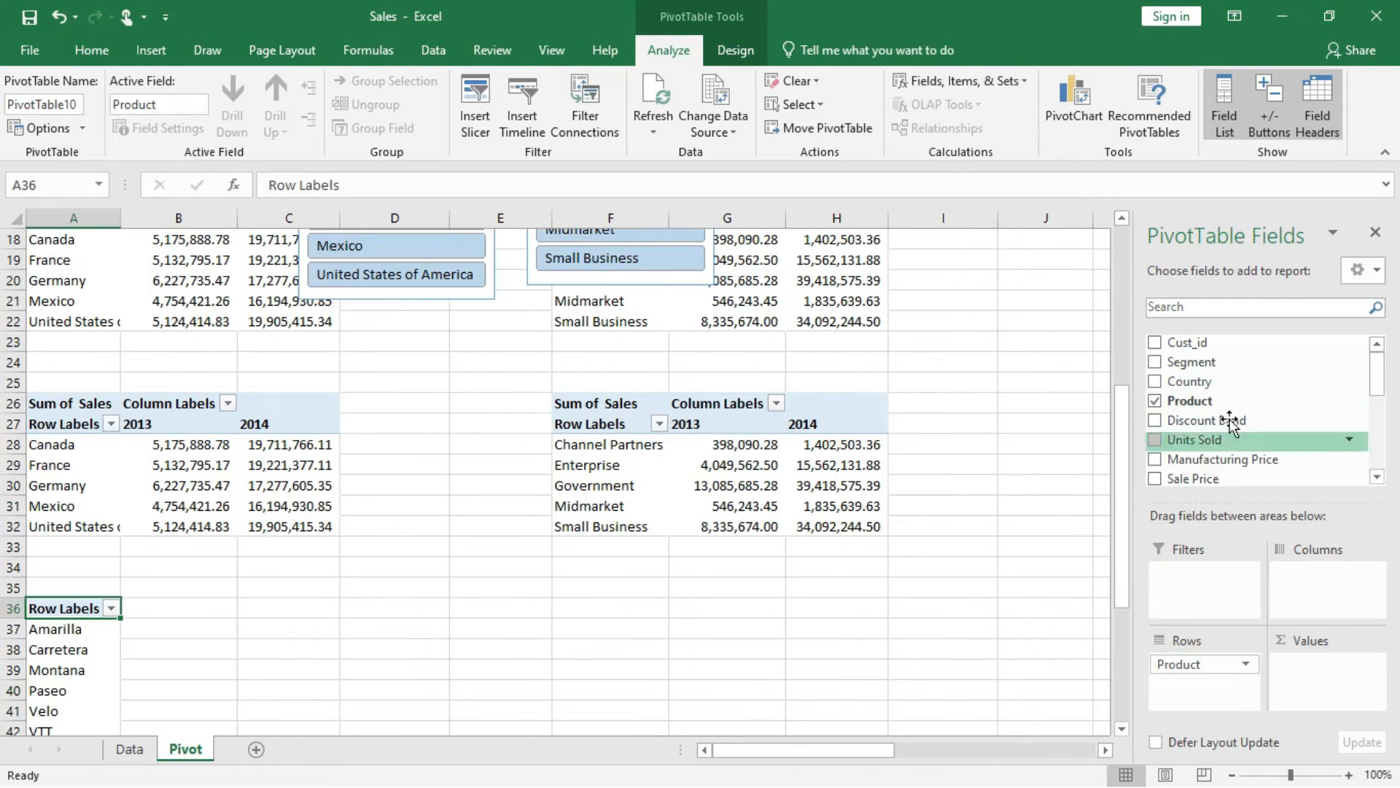
pyautogui.scroll(-4, 1196, 461)
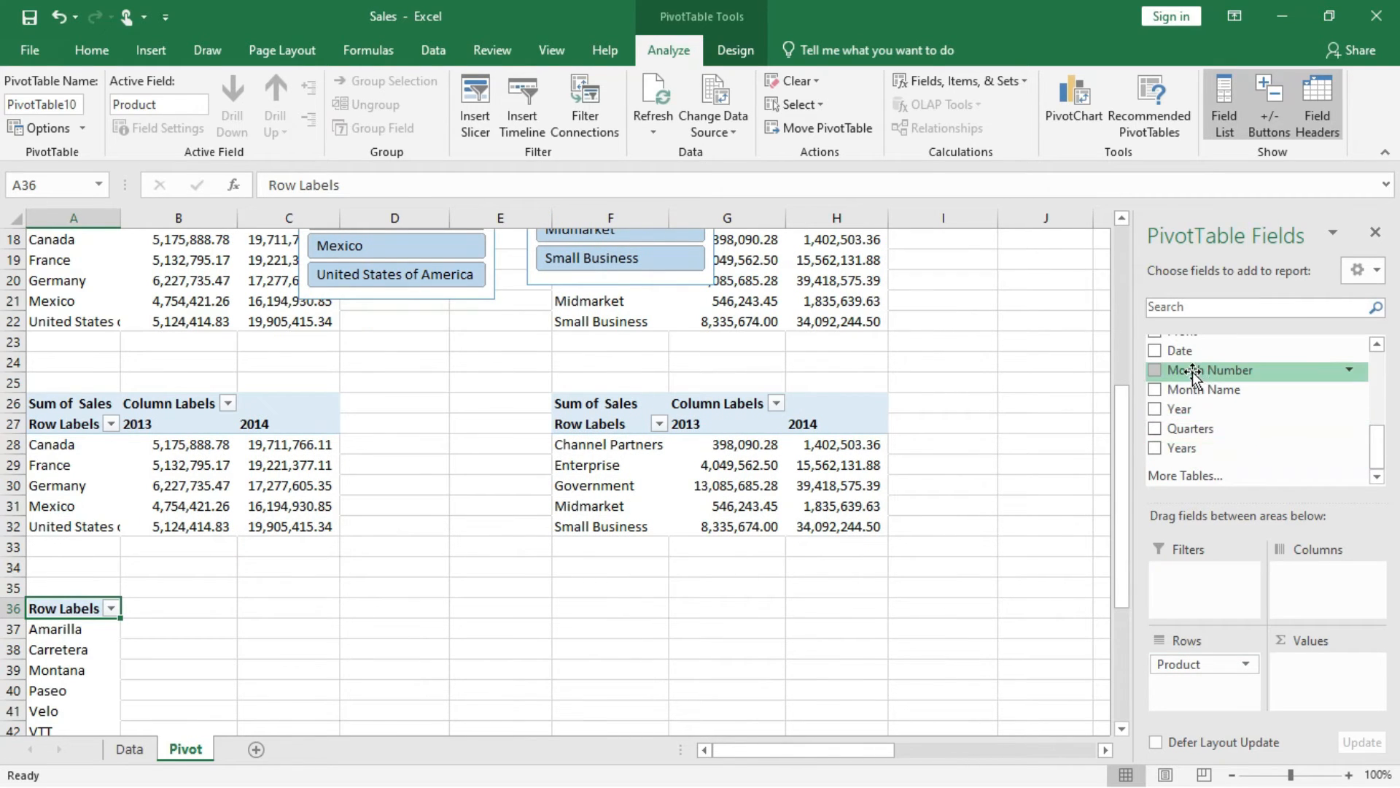
pyautogui.scroll(2, 1233, 411)
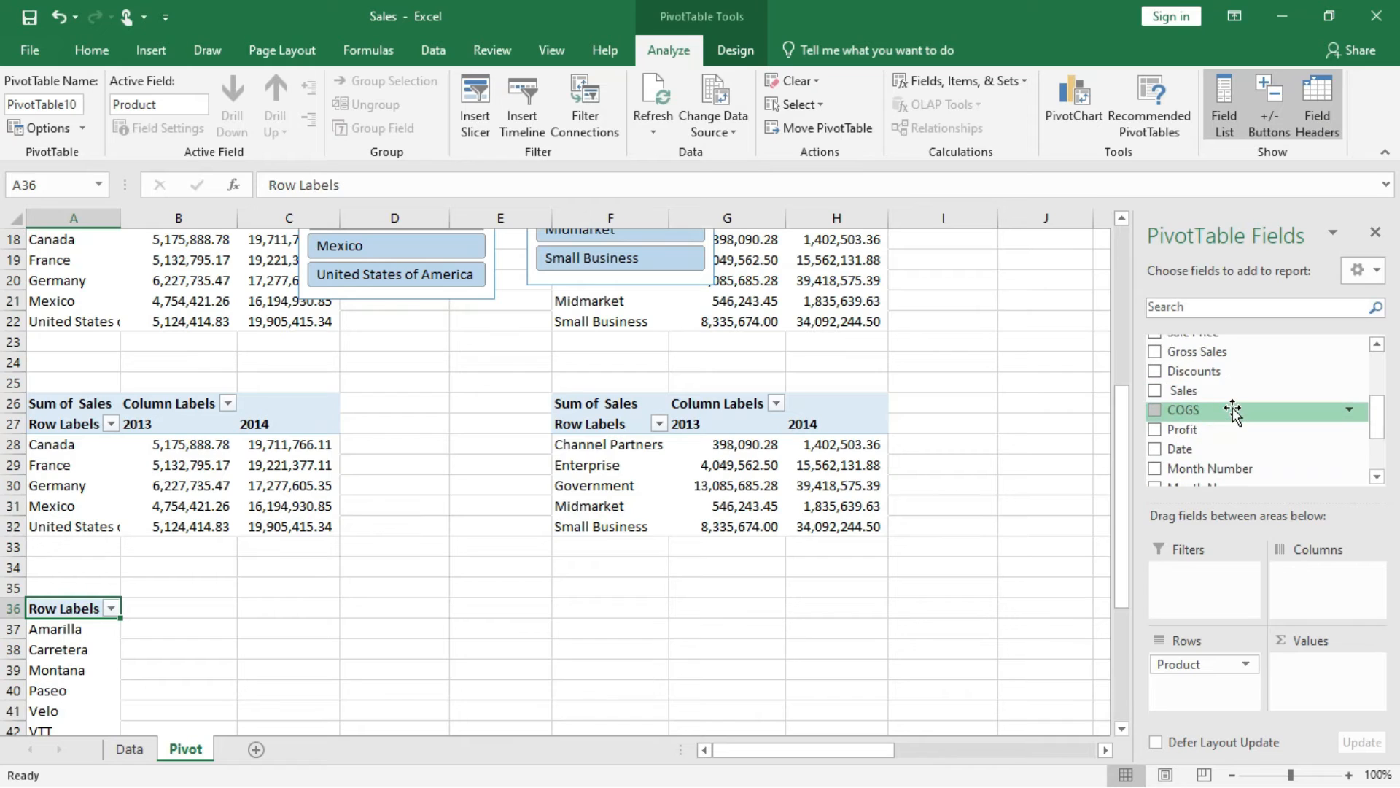
pyautogui.moveTo(1200, 392); pyautogui.dragTo(1321, 661)
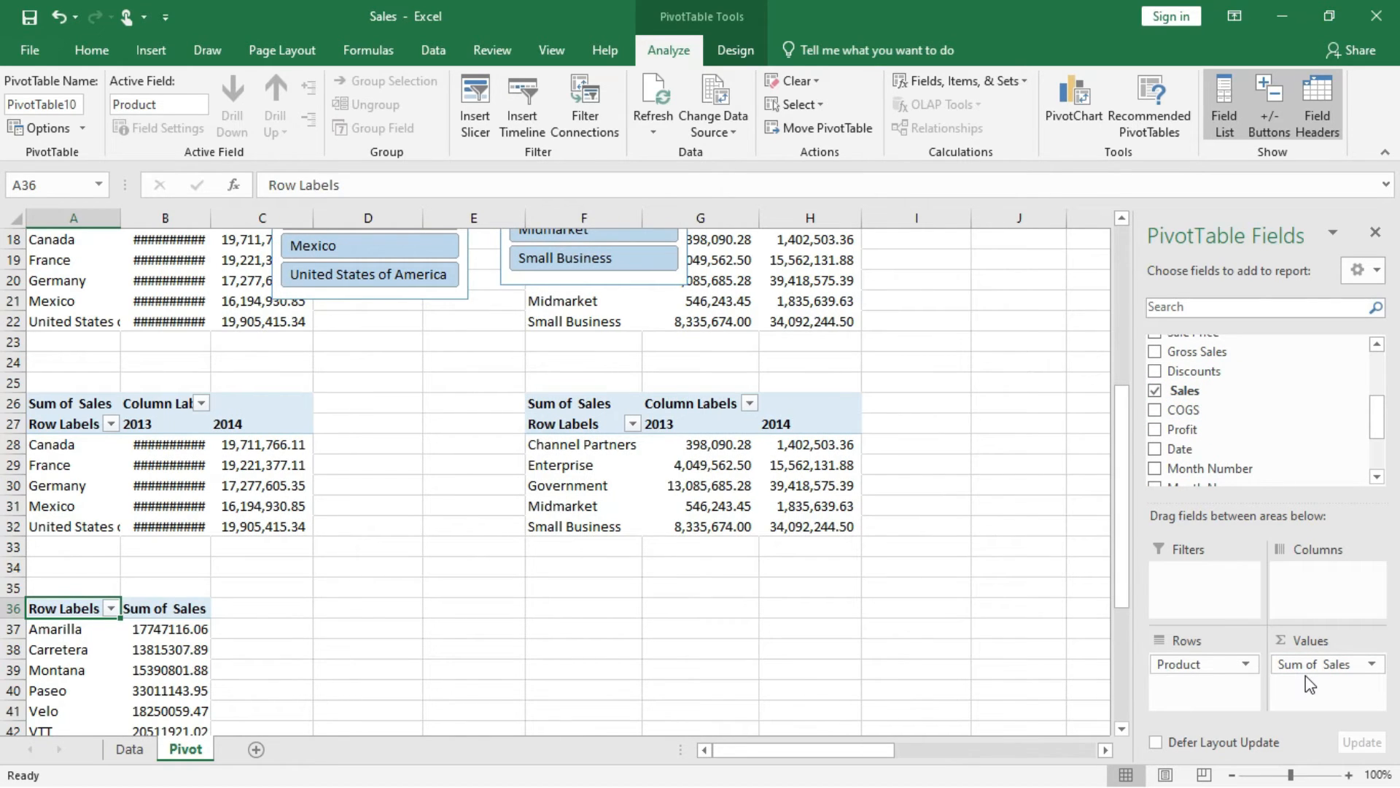
# Apply the comma number style to the product sales values in B37:B43.
pyautogui.scroll(-2, 312, 676)
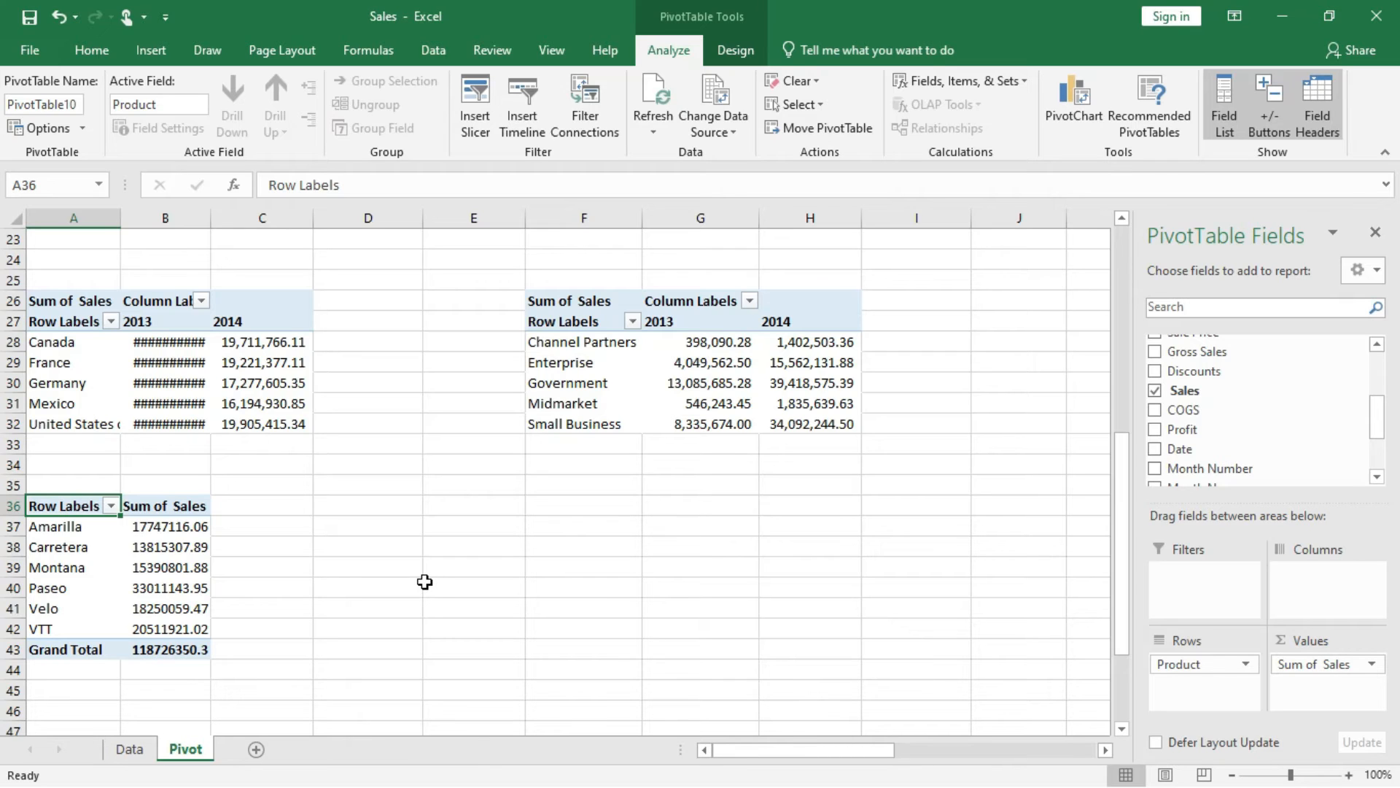
pyautogui.moveTo(183, 526); pyautogui.dragTo(181, 647)
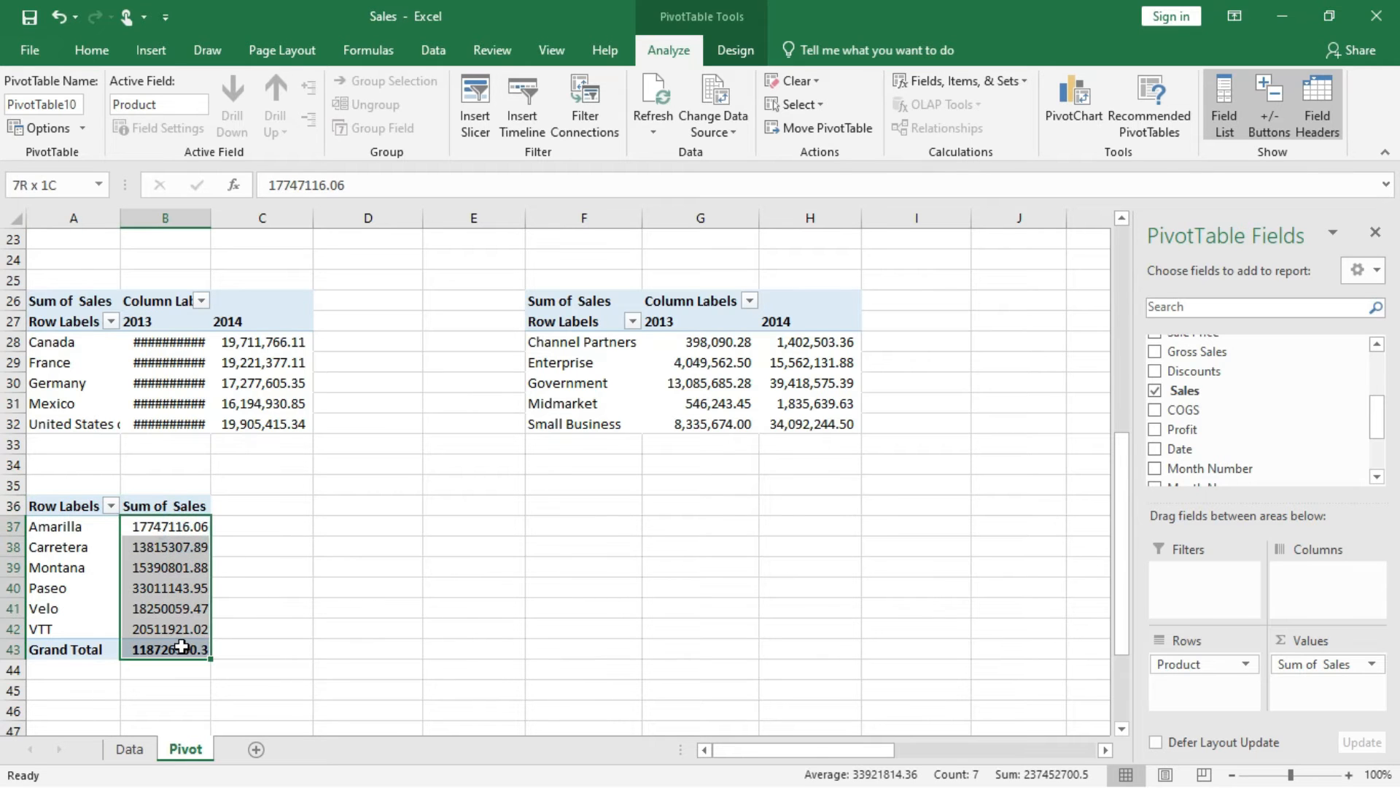
pyautogui.click(91, 50)
pyautogui.click(719, 122)
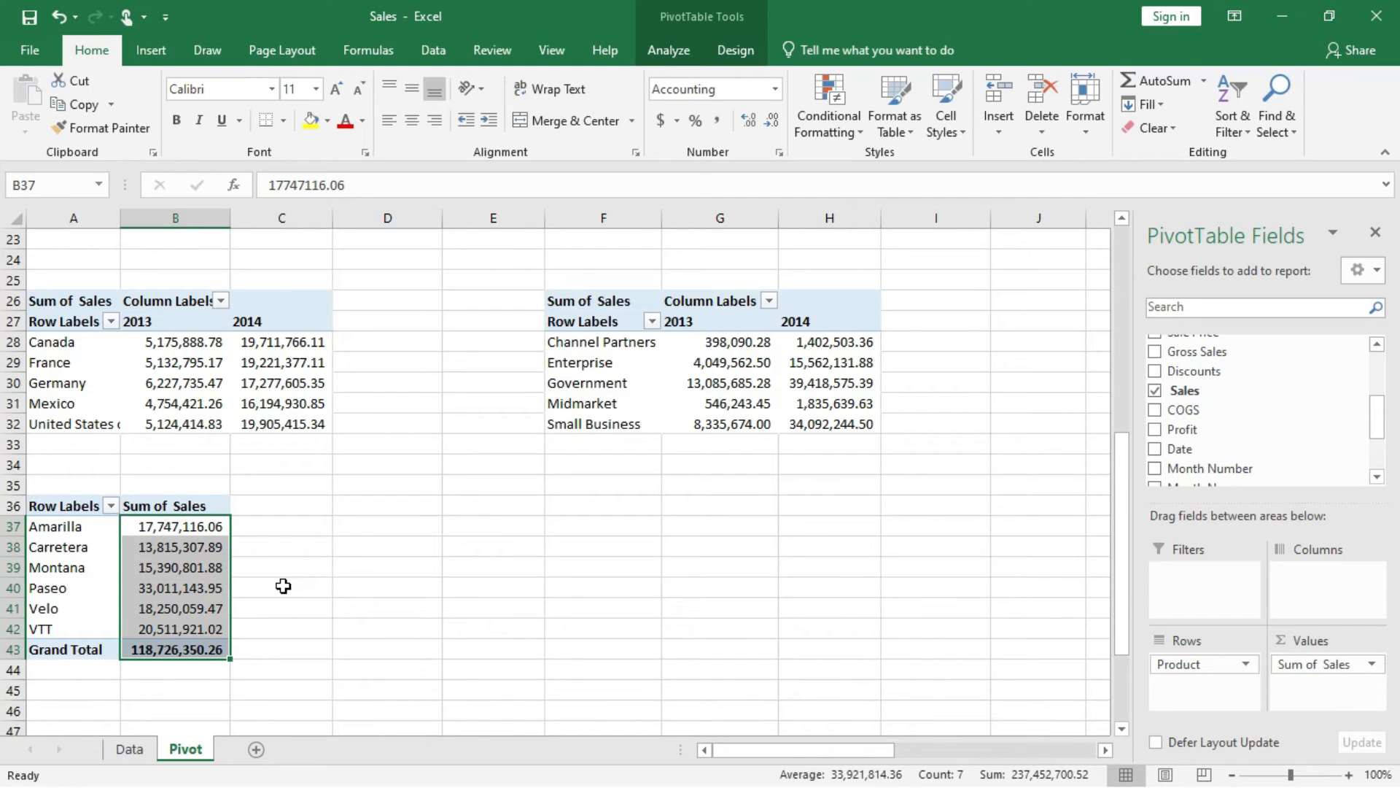
# Insert a bar PivotChart of sales by product and move it beside the product PivotTable, starting around C34.
pyautogui.click(196, 562)
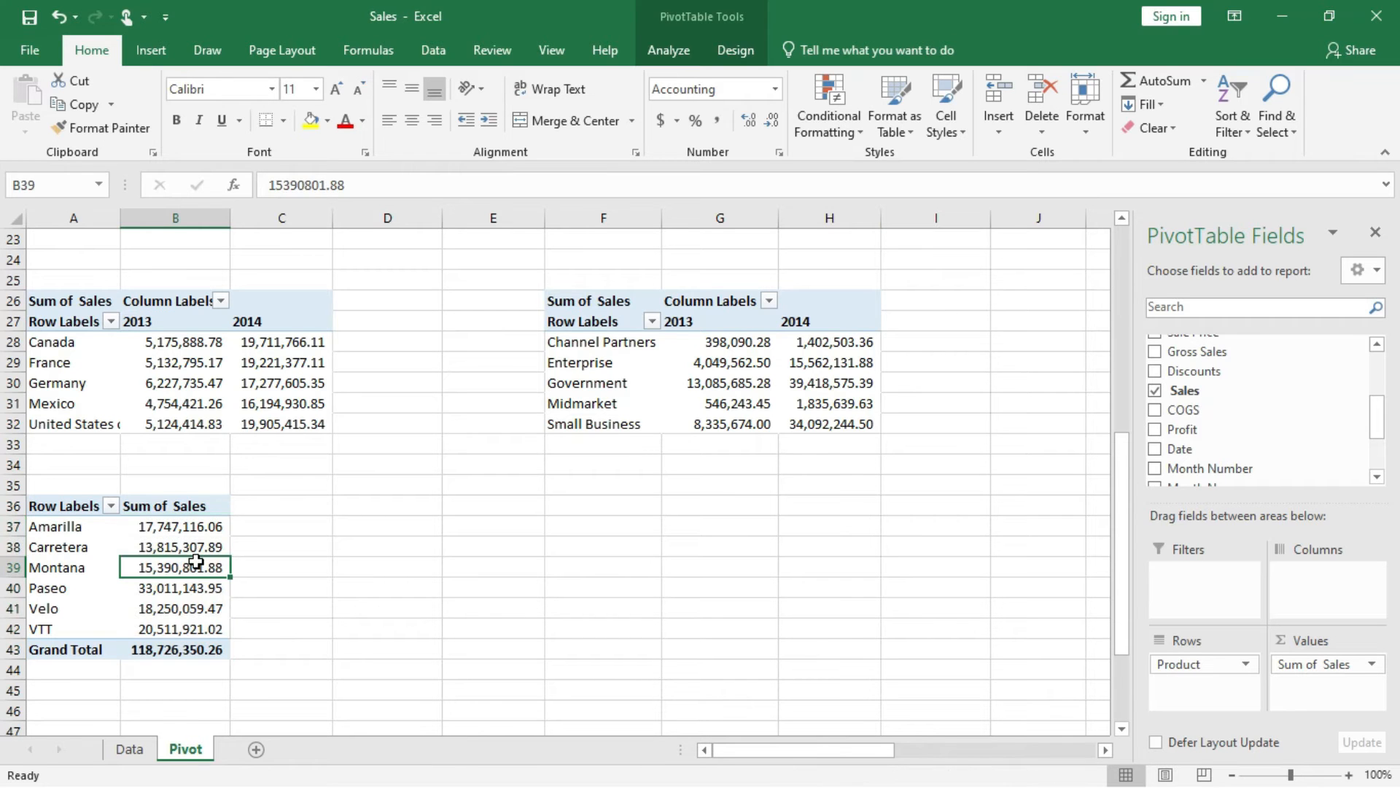
pyautogui.click(681, 54)
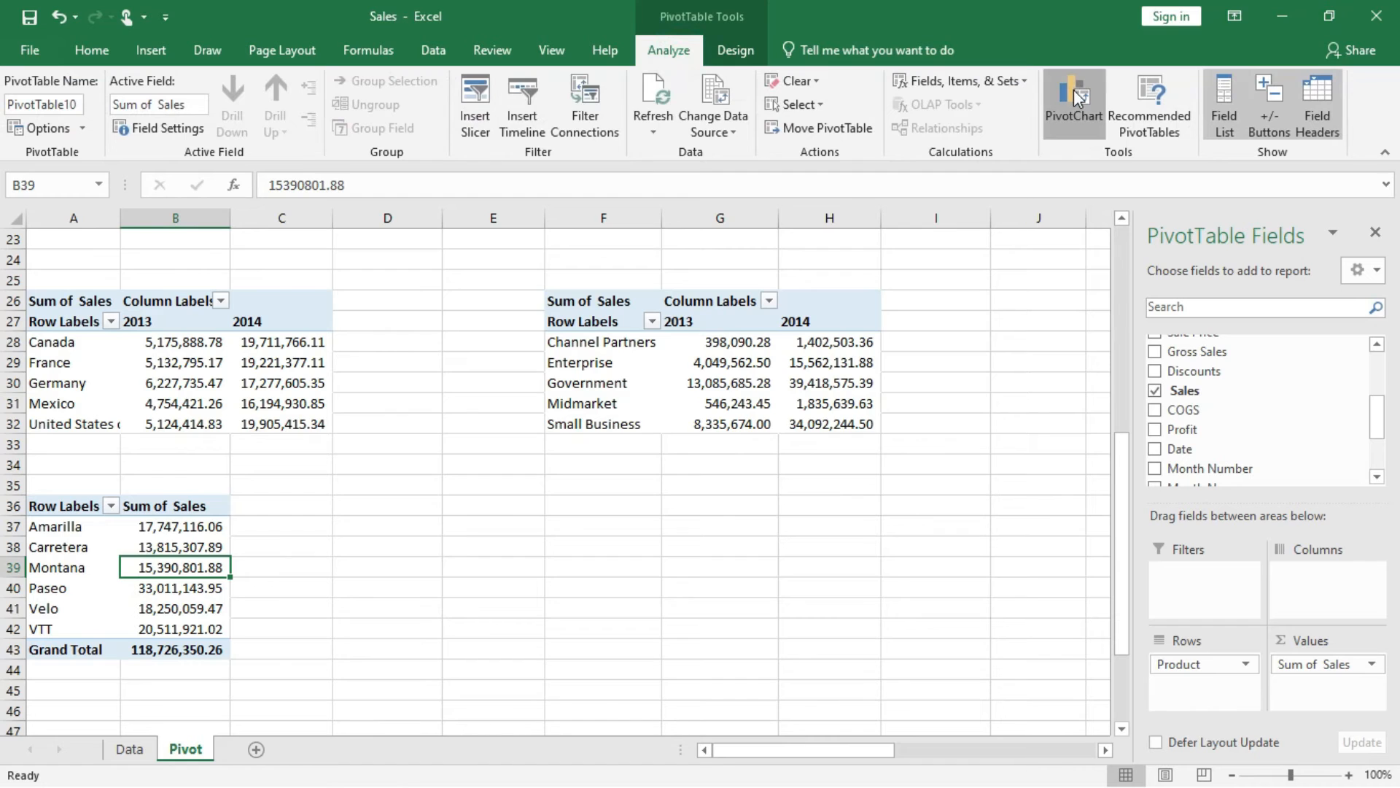
pyautogui.click(1074, 93)
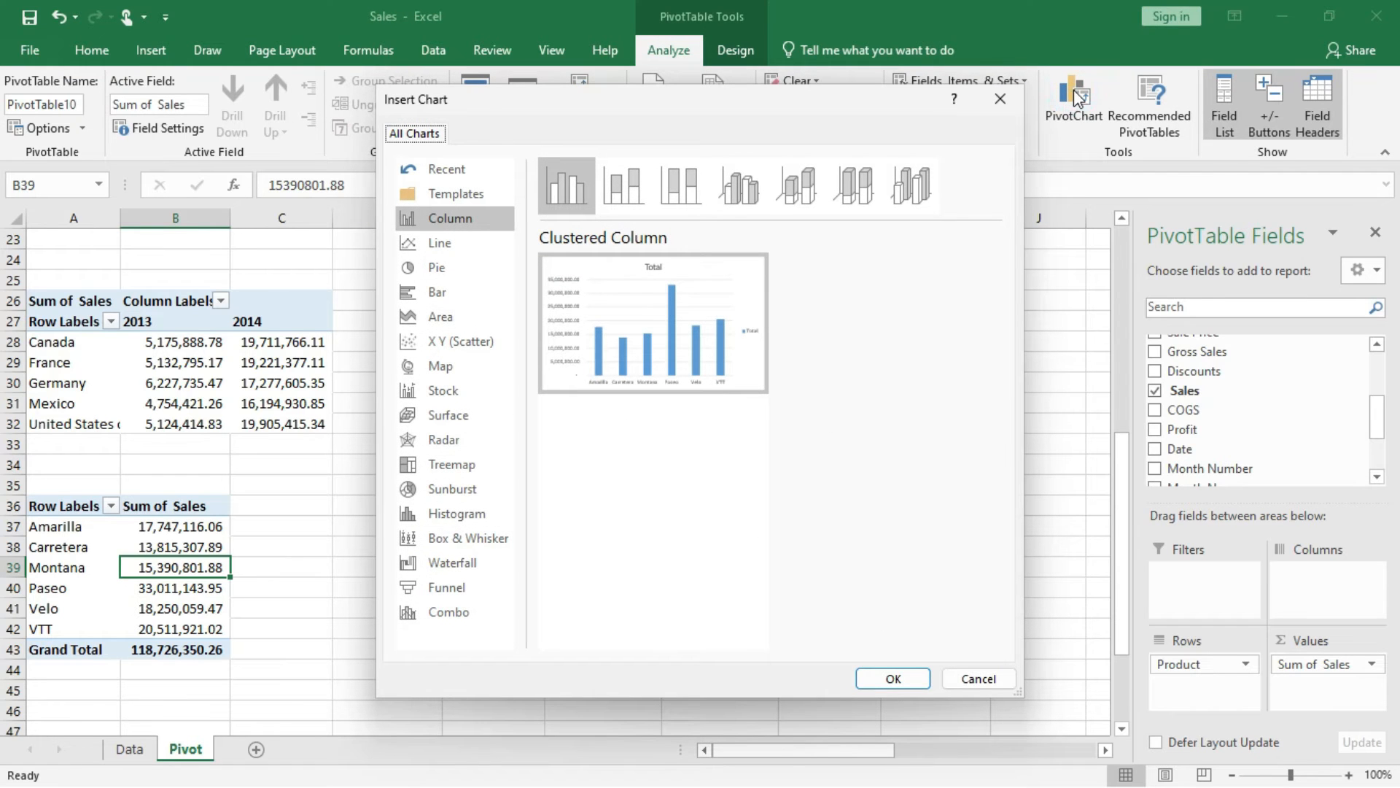
pyautogui.click(449, 296)
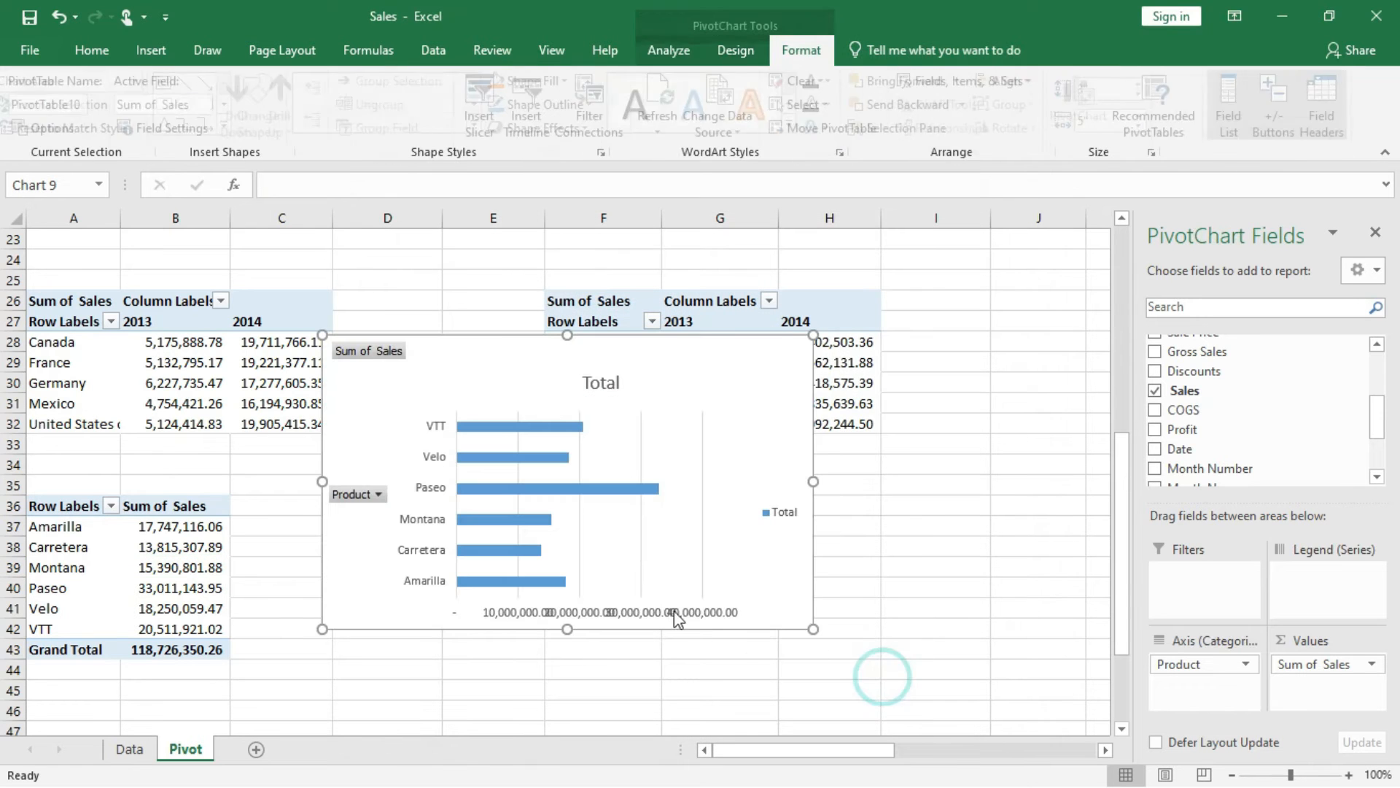
pyautogui.moveTo(499, 357); pyautogui.dragTo(462, 462)
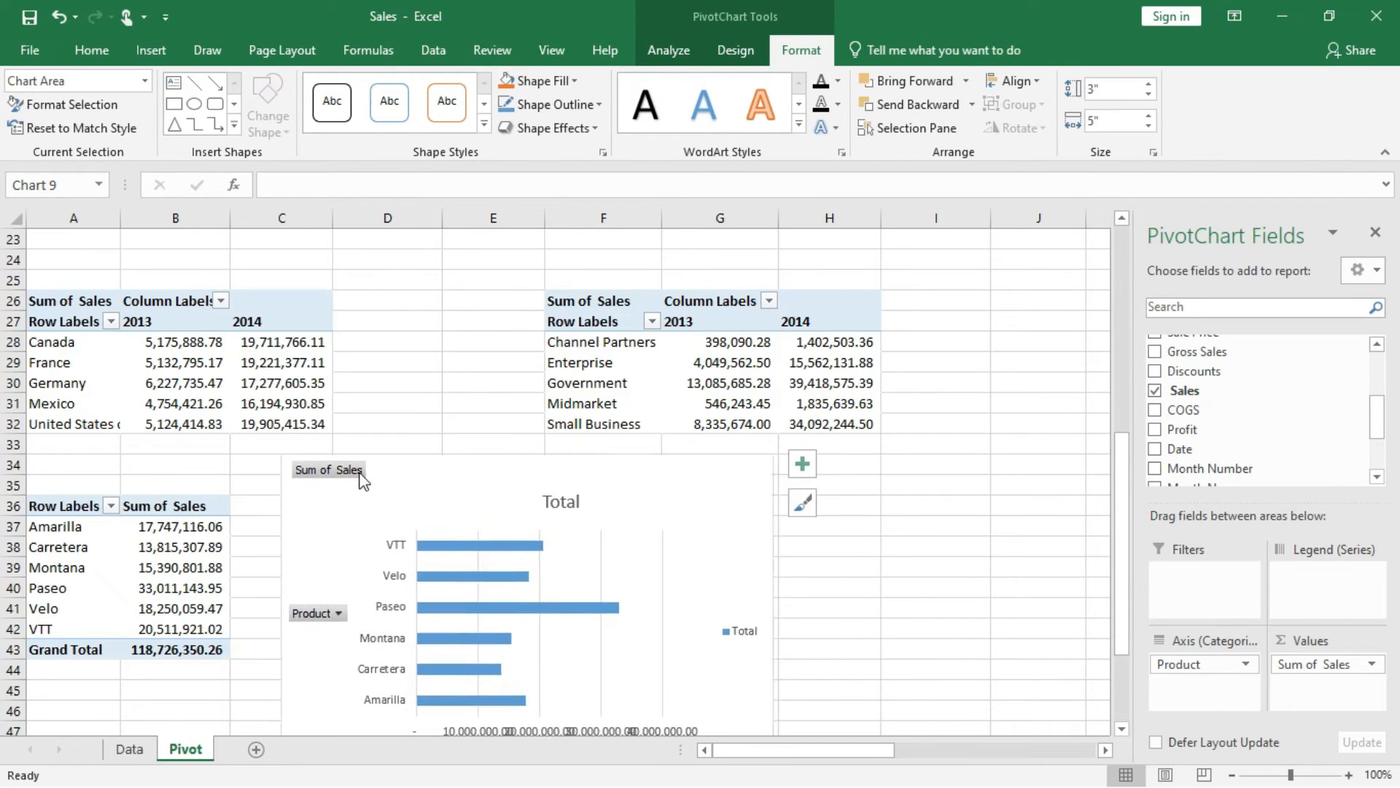
# Hide all field buttons on the product sales PivotChart and remove its legend.
pyautogui.rightClick(335, 465)
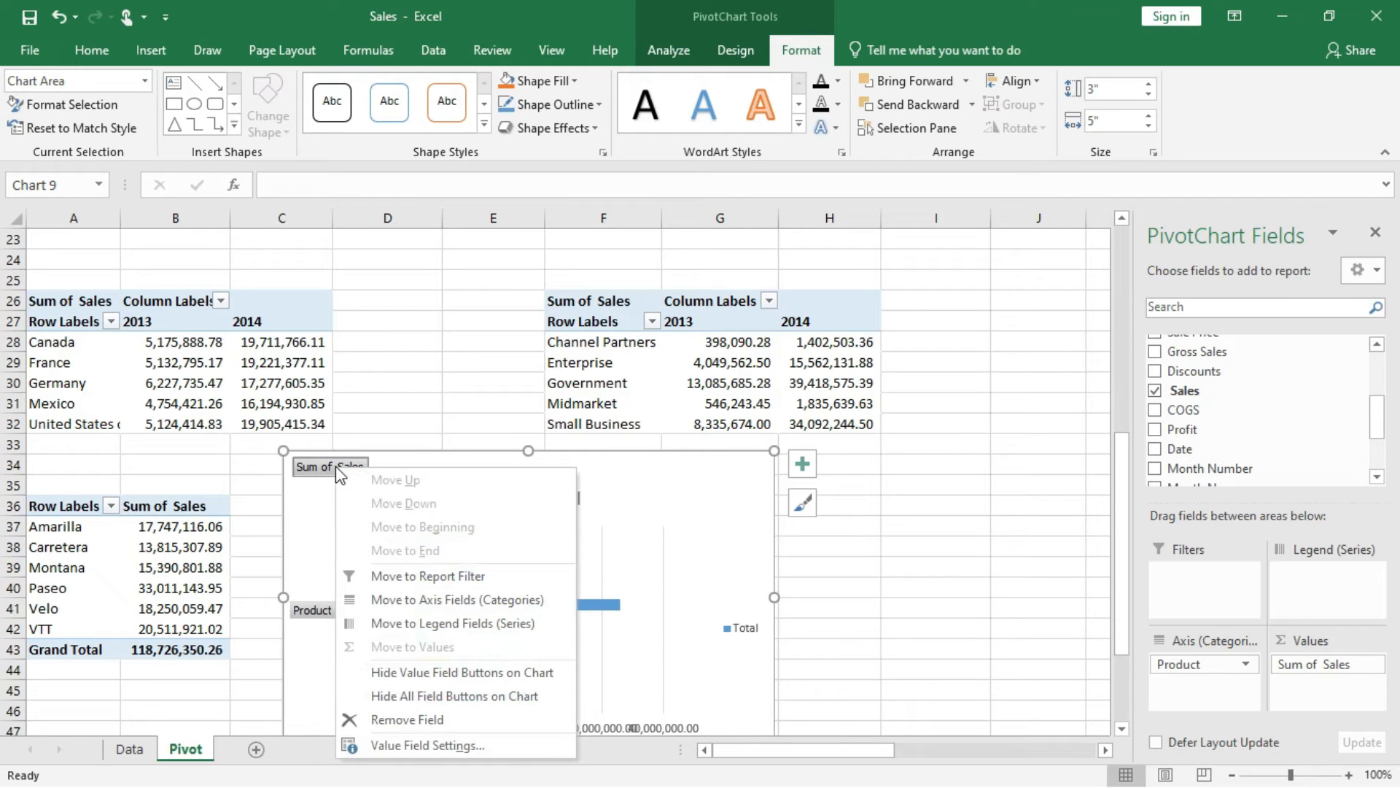
pyautogui.click(437, 696)
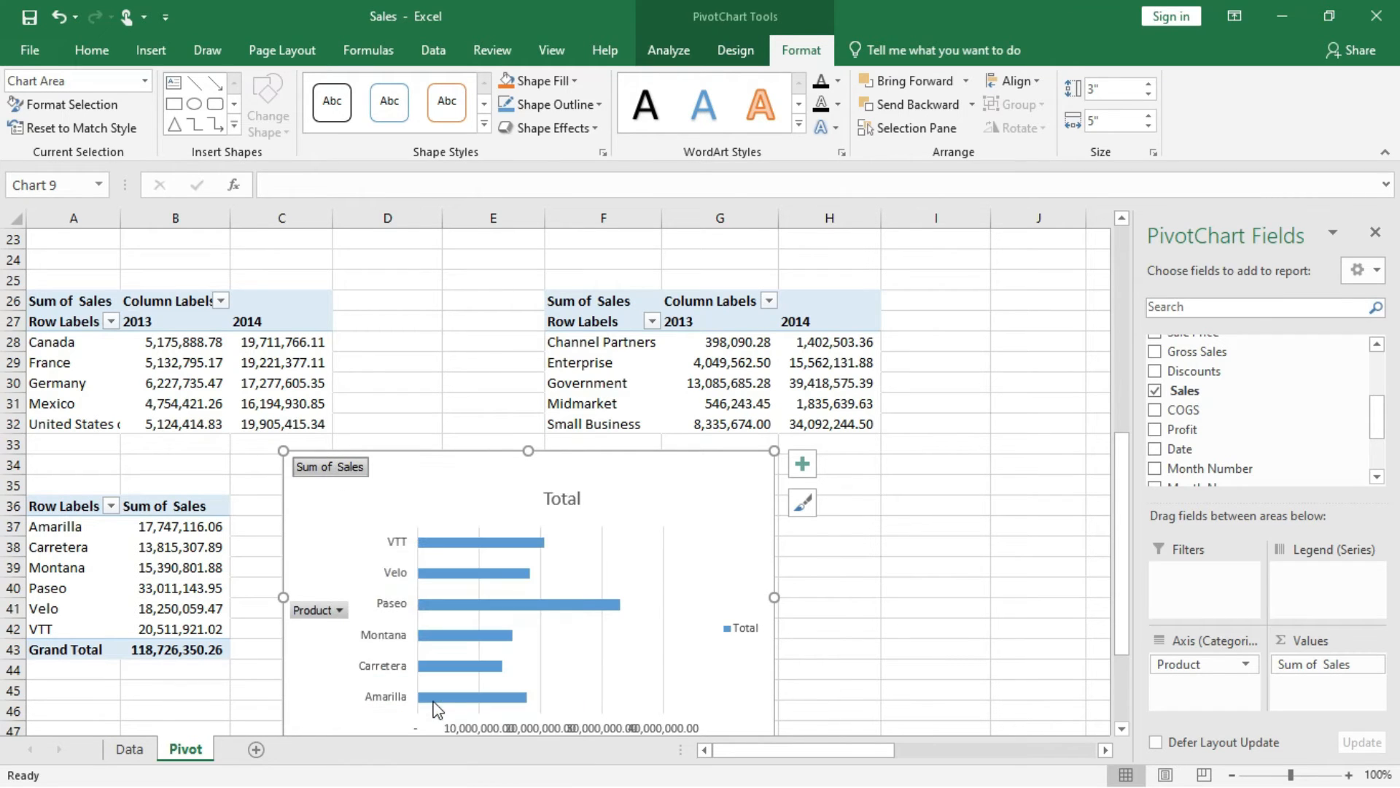
pyautogui.click(802, 466)
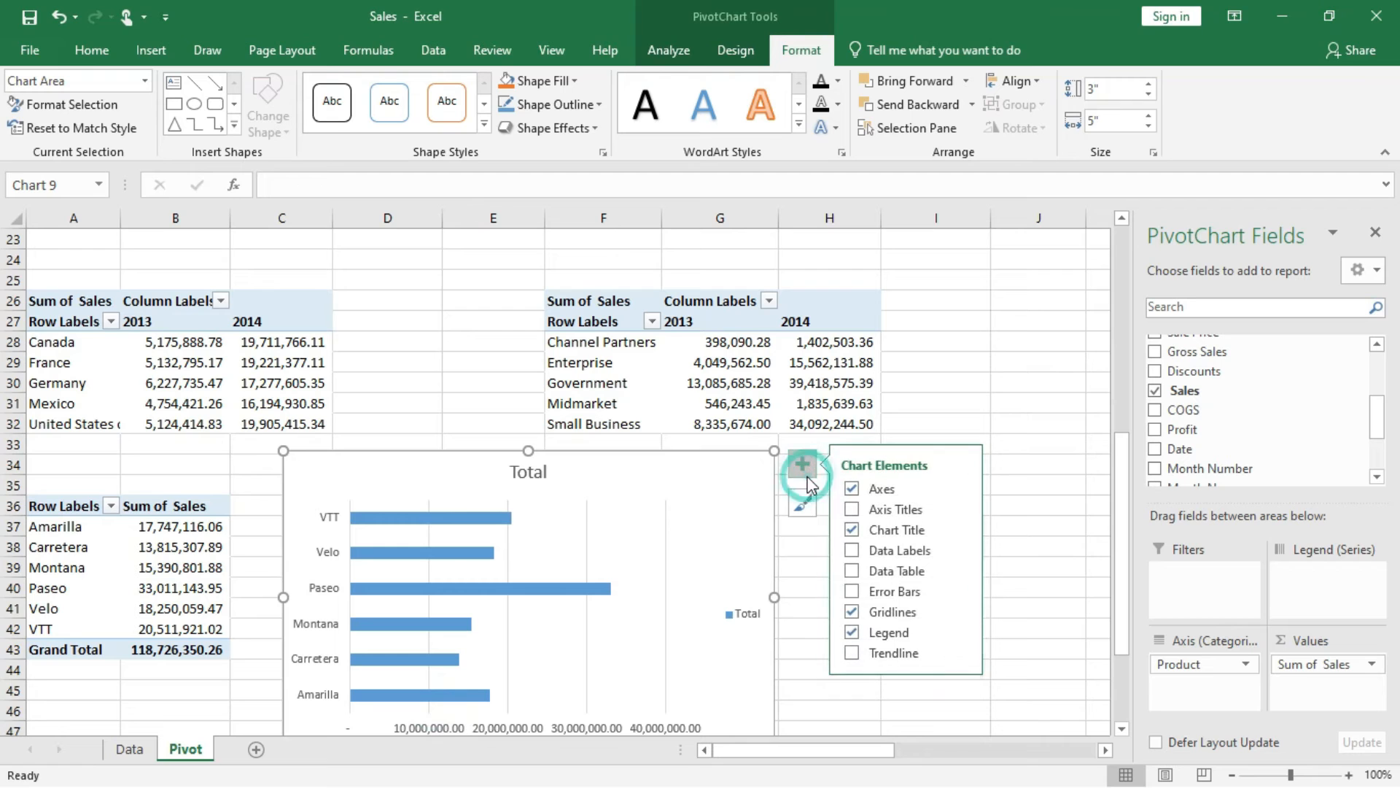
pyautogui.click(852, 632)
# Change the product chart's title to TOTAL SALES PER PRODUCT.
pyautogui.click(532, 471)
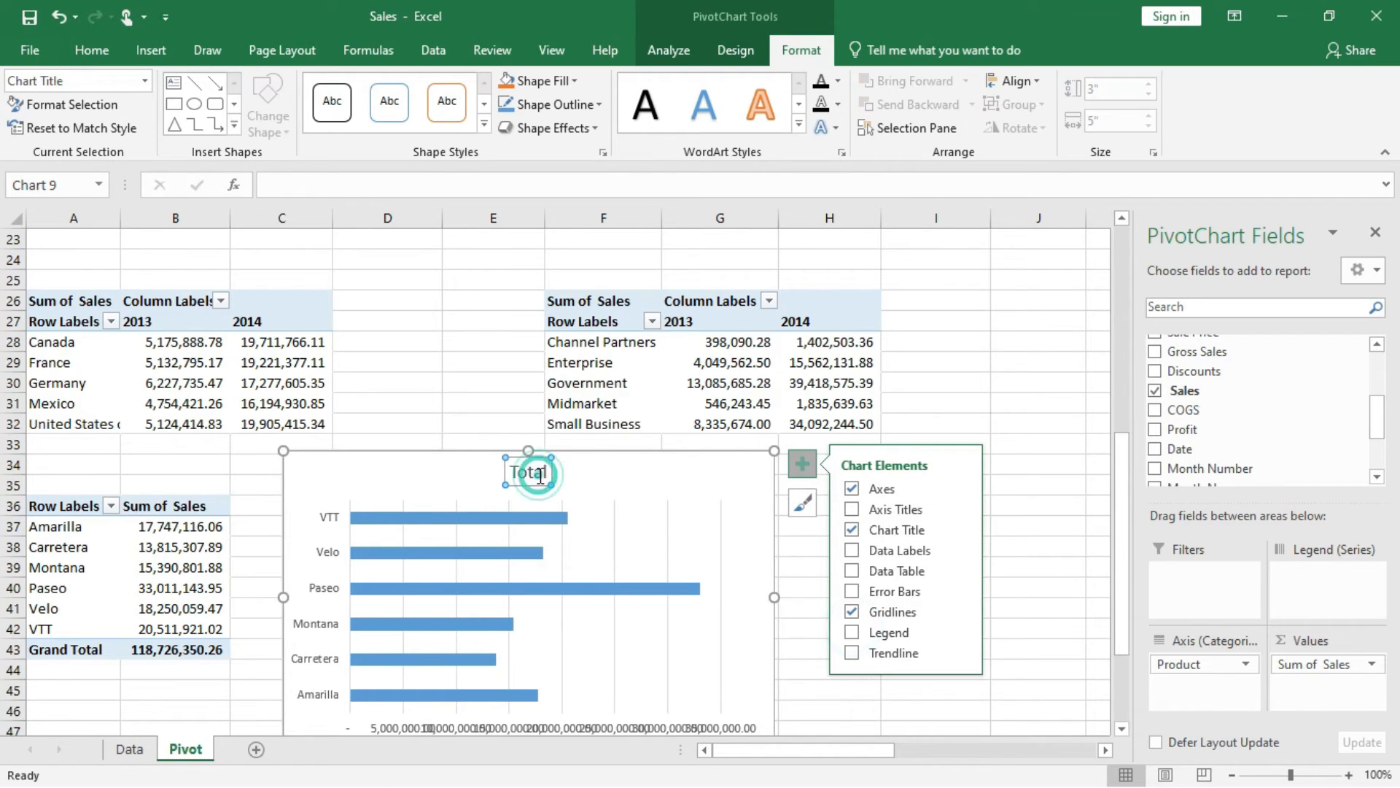
pyautogui.doubleClick(540, 474)
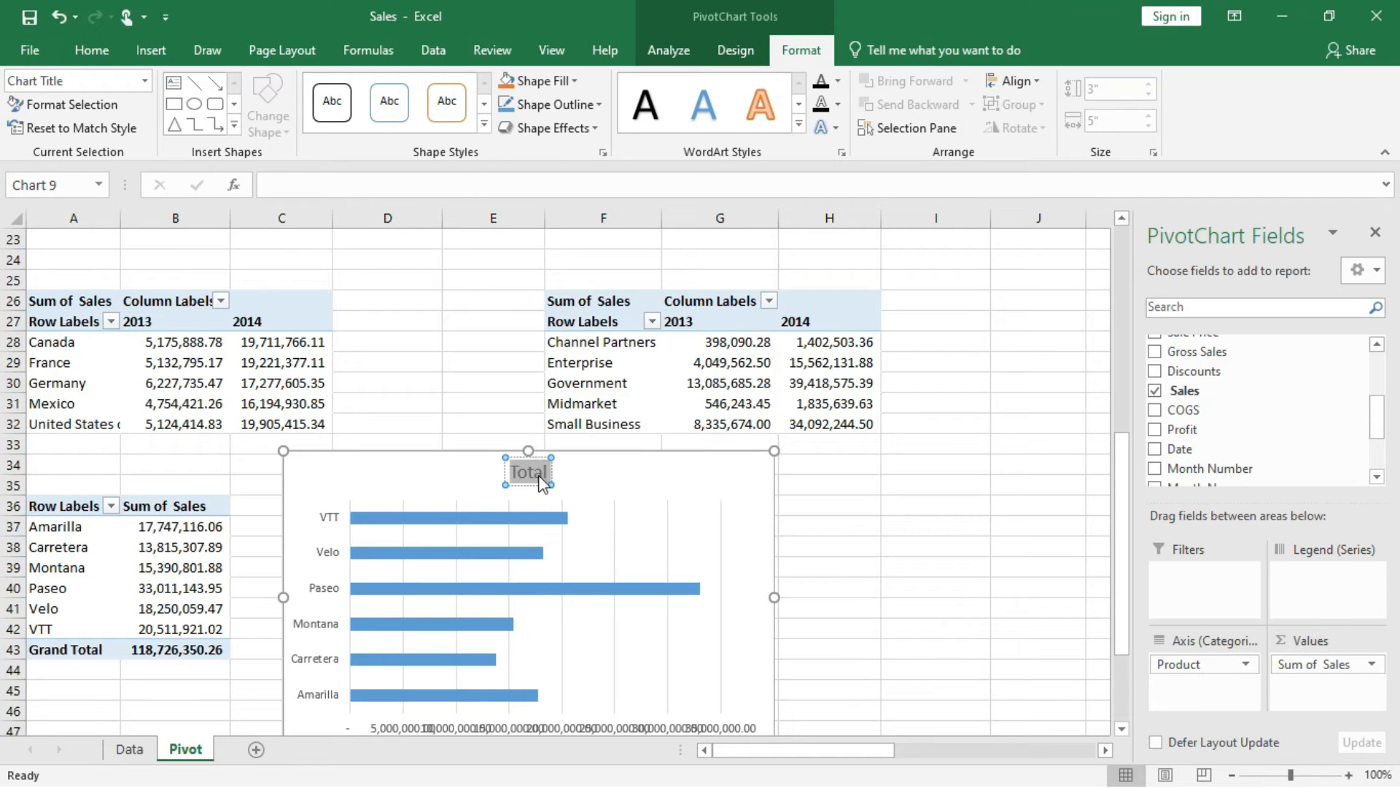
pyautogui.write('TOTAL')
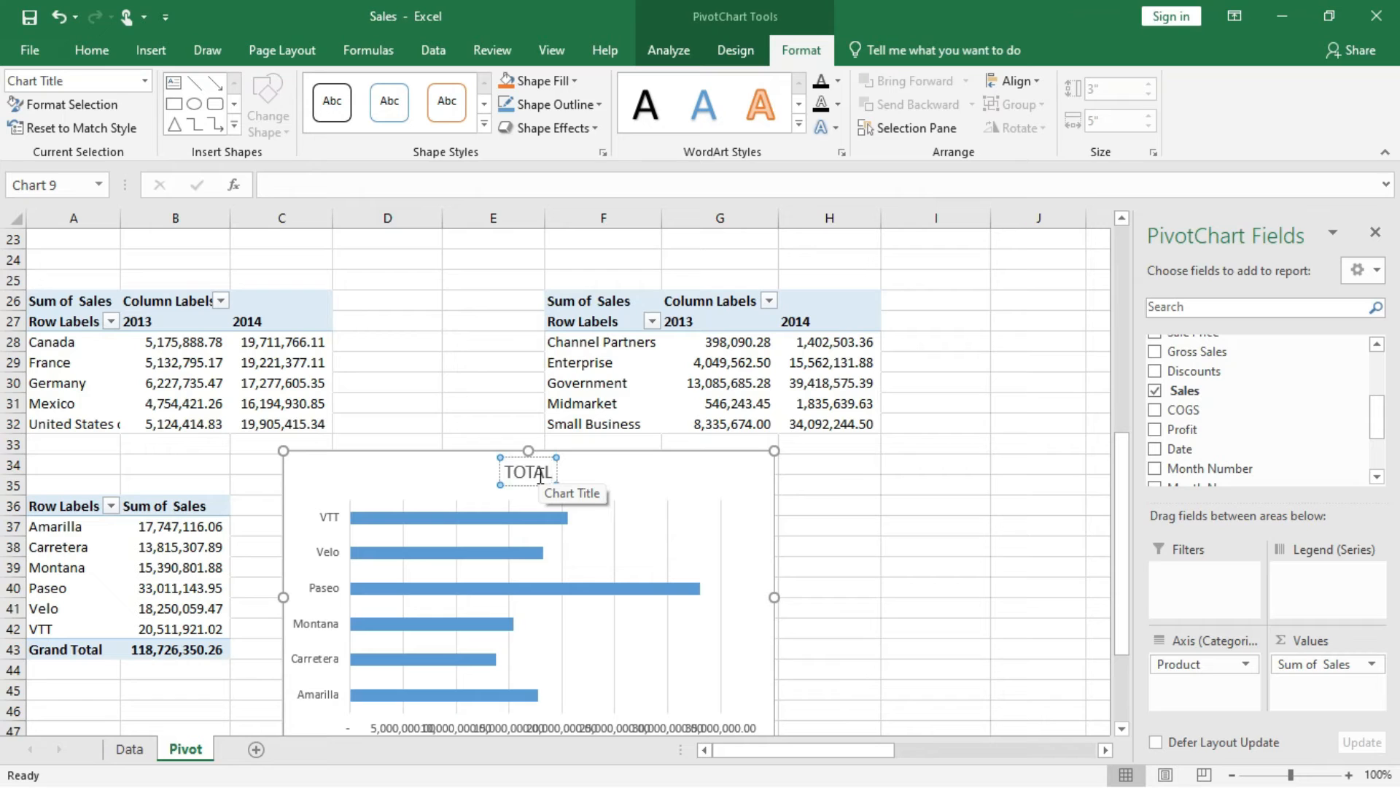
pyautogui.write(' SALES P')
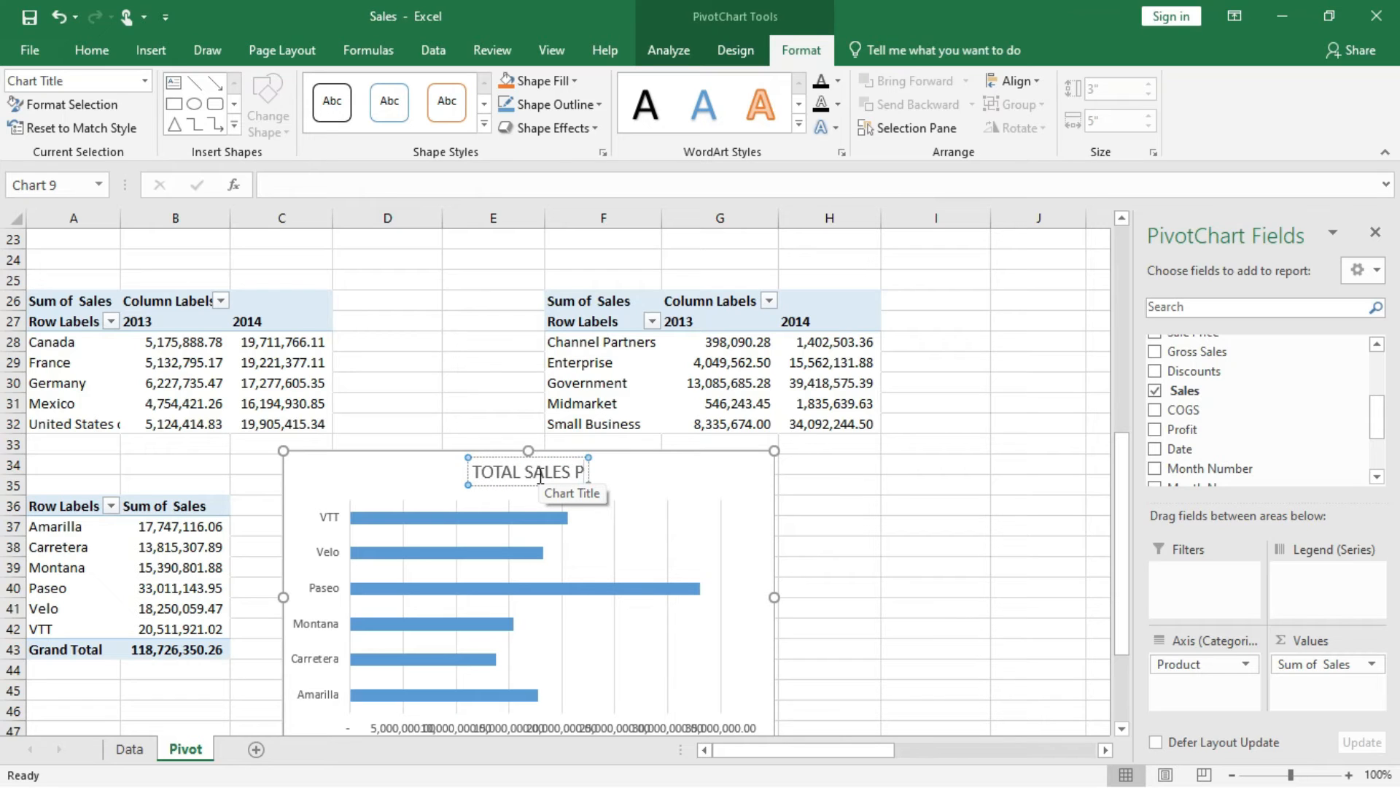
pyautogui.write('ER PRODUCT')
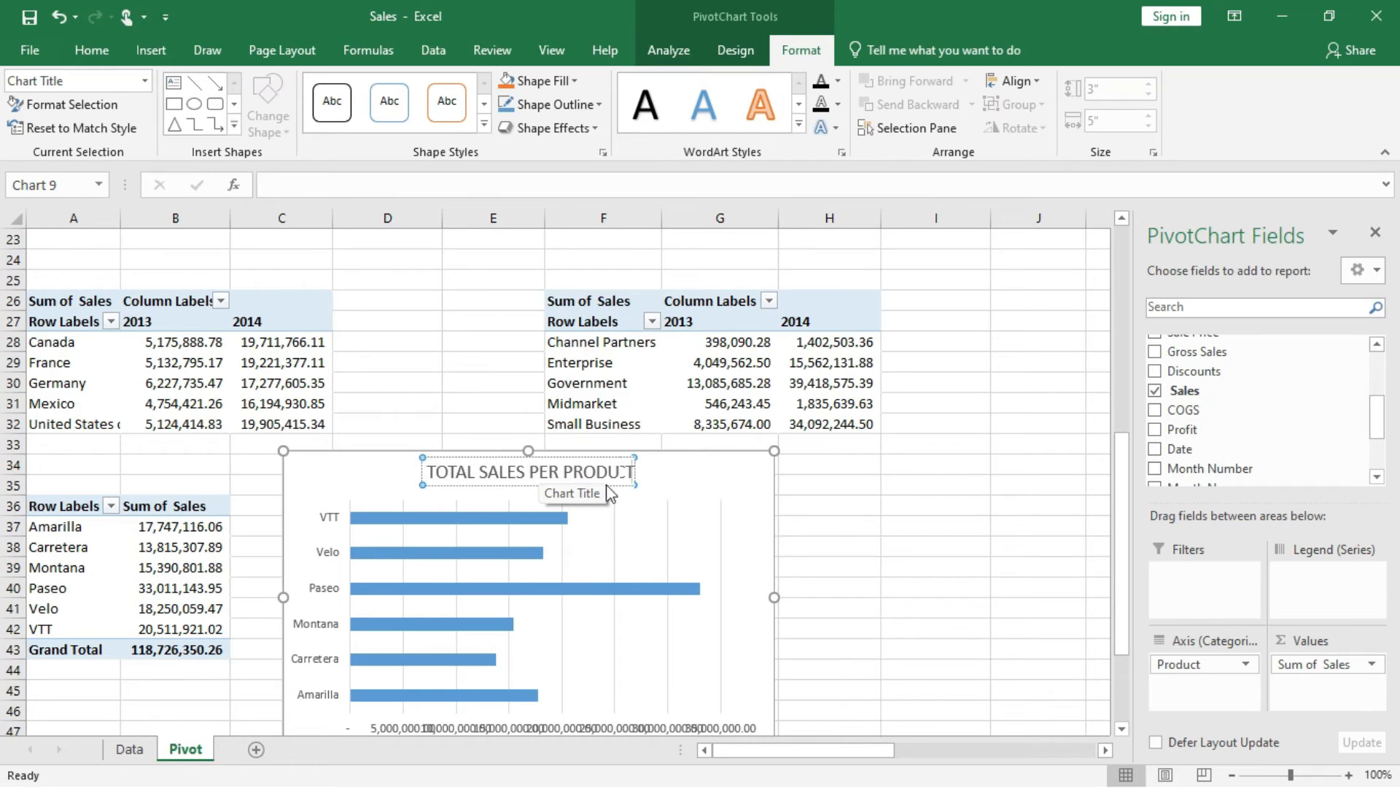
pyautogui.click(766, 483)
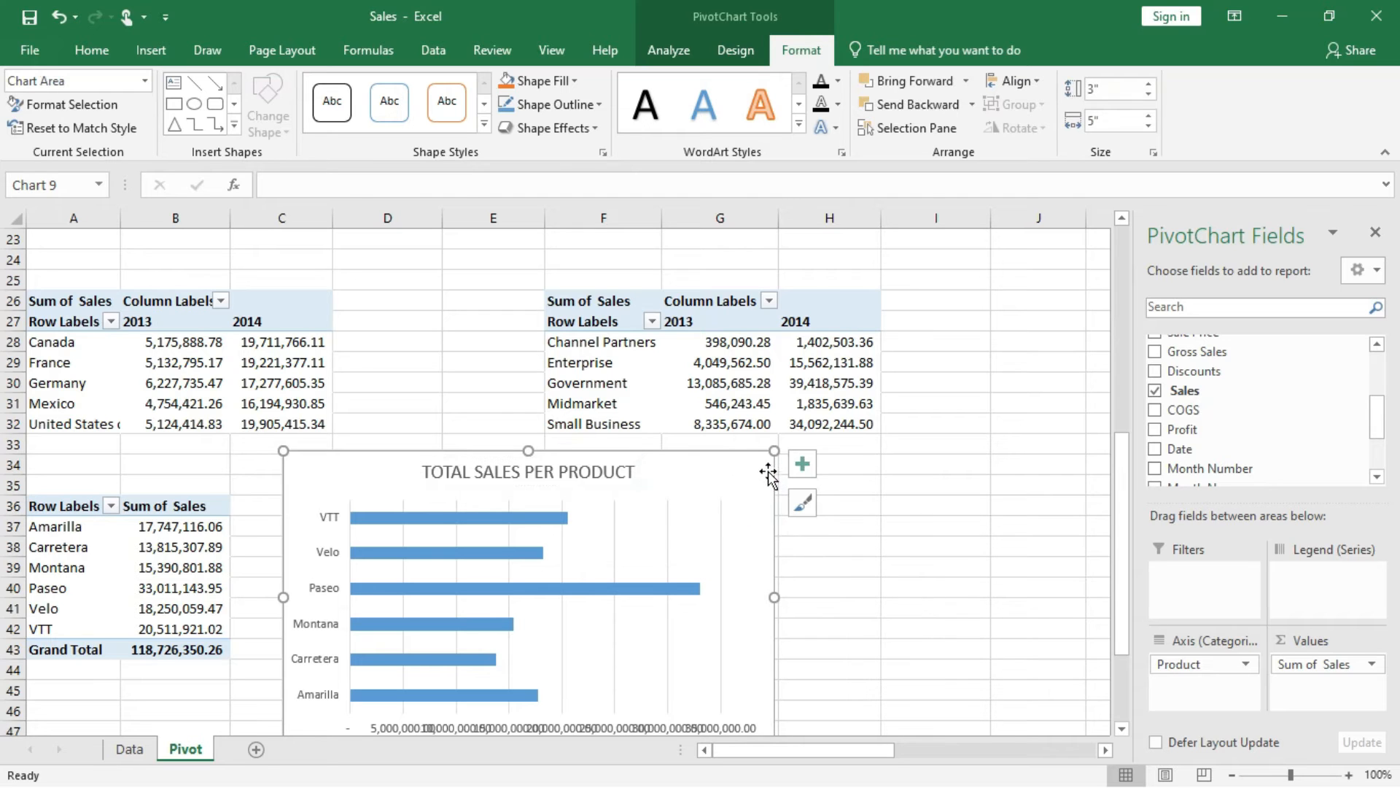
# Hide the product chart's primary horizontal axis and add data labels to the bars.
pyautogui.click(805, 465)
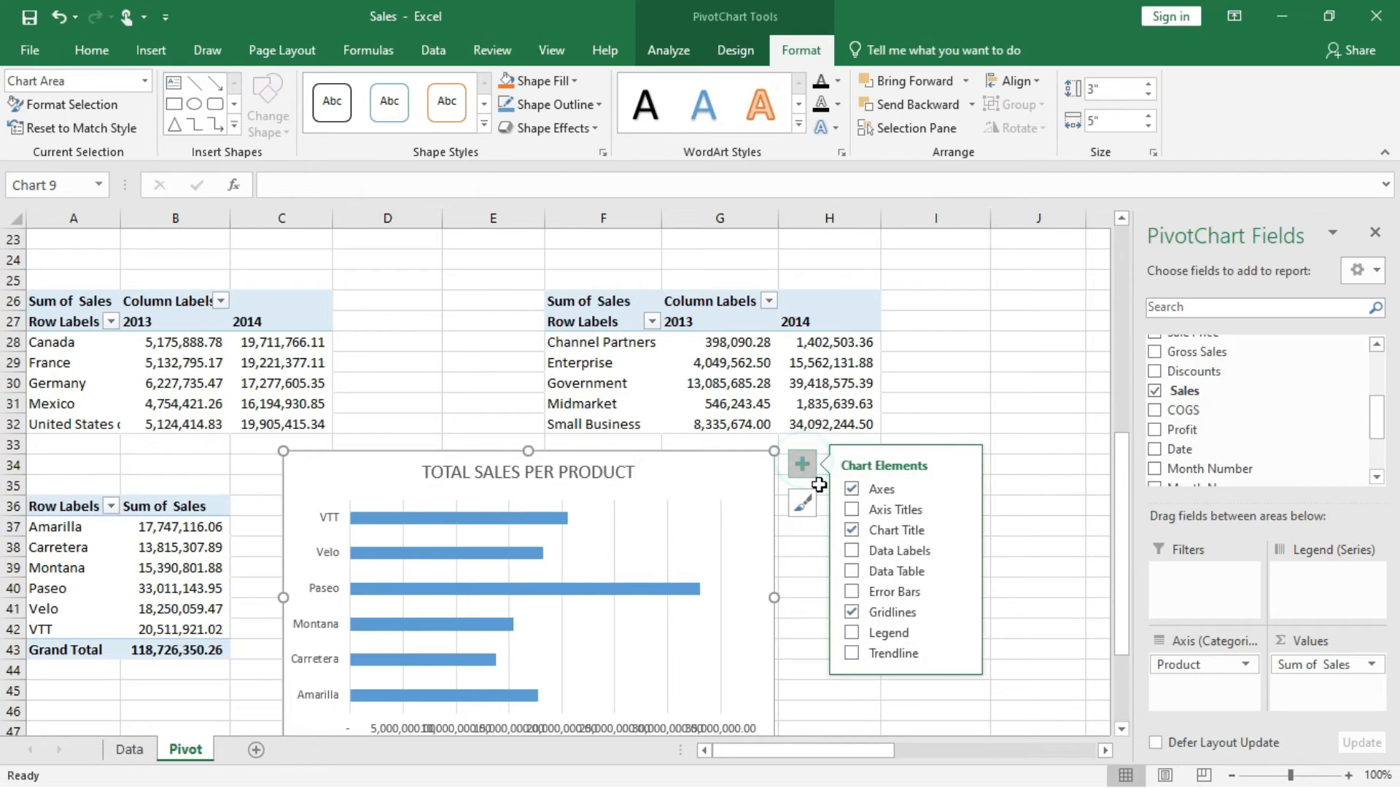
pyautogui.click(957, 487)
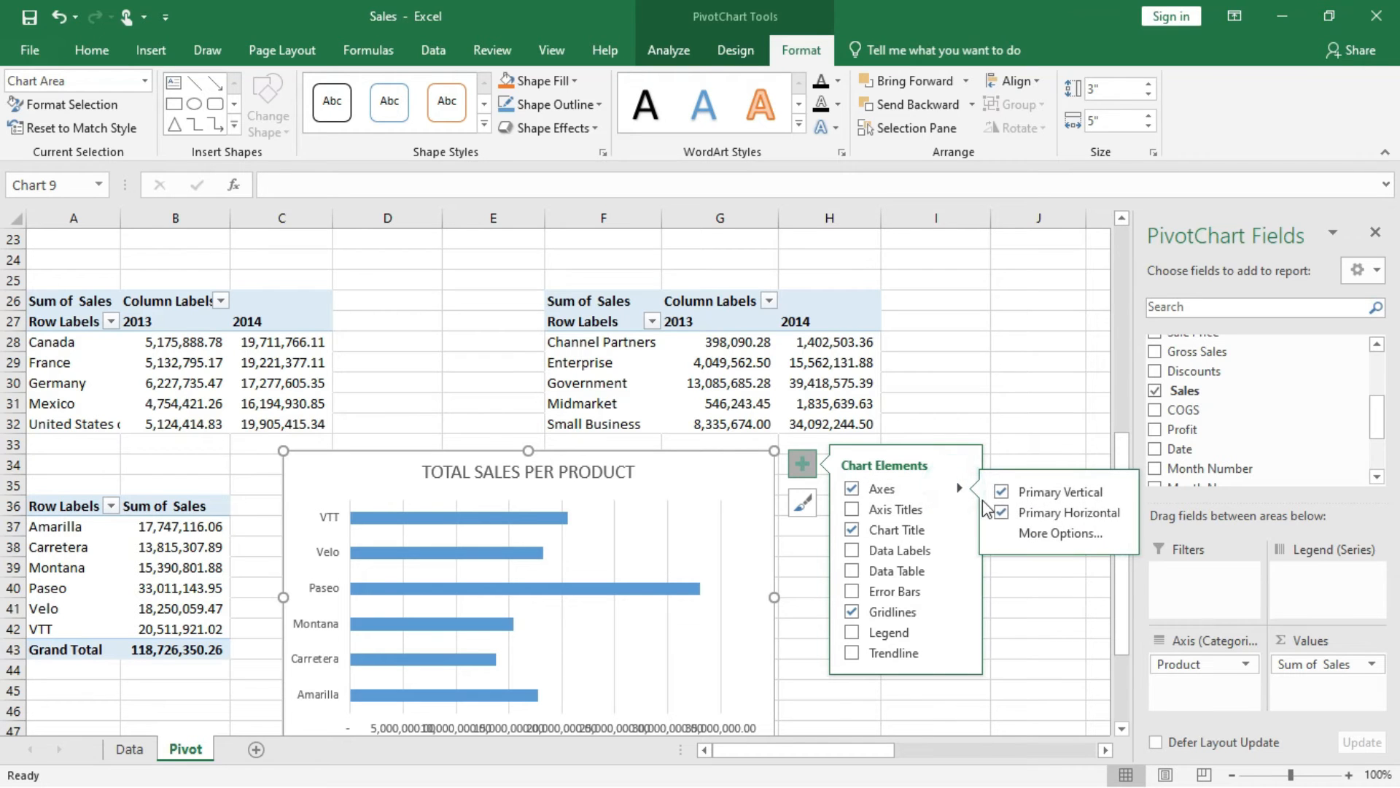
pyautogui.click(1001, 513)
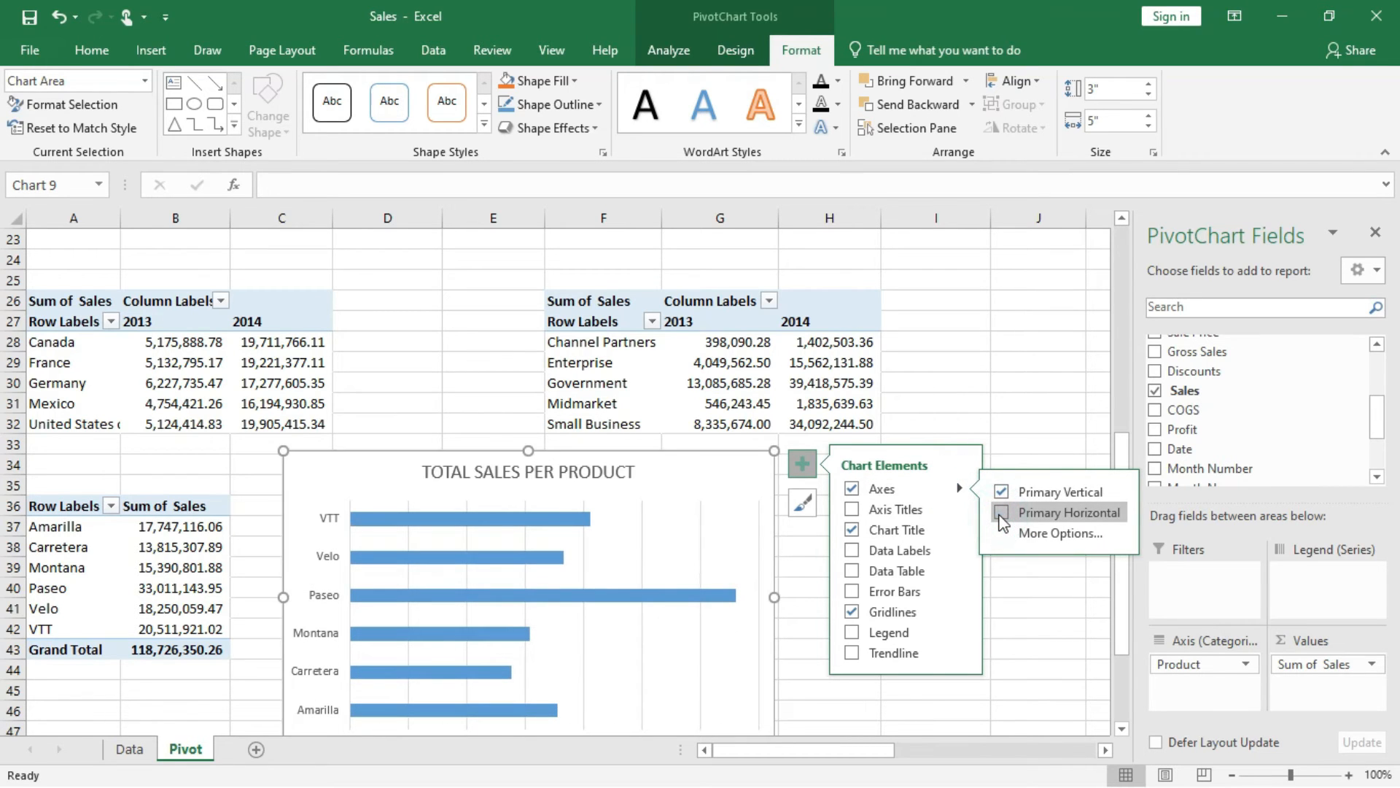
pyautogui.click(853, 551)
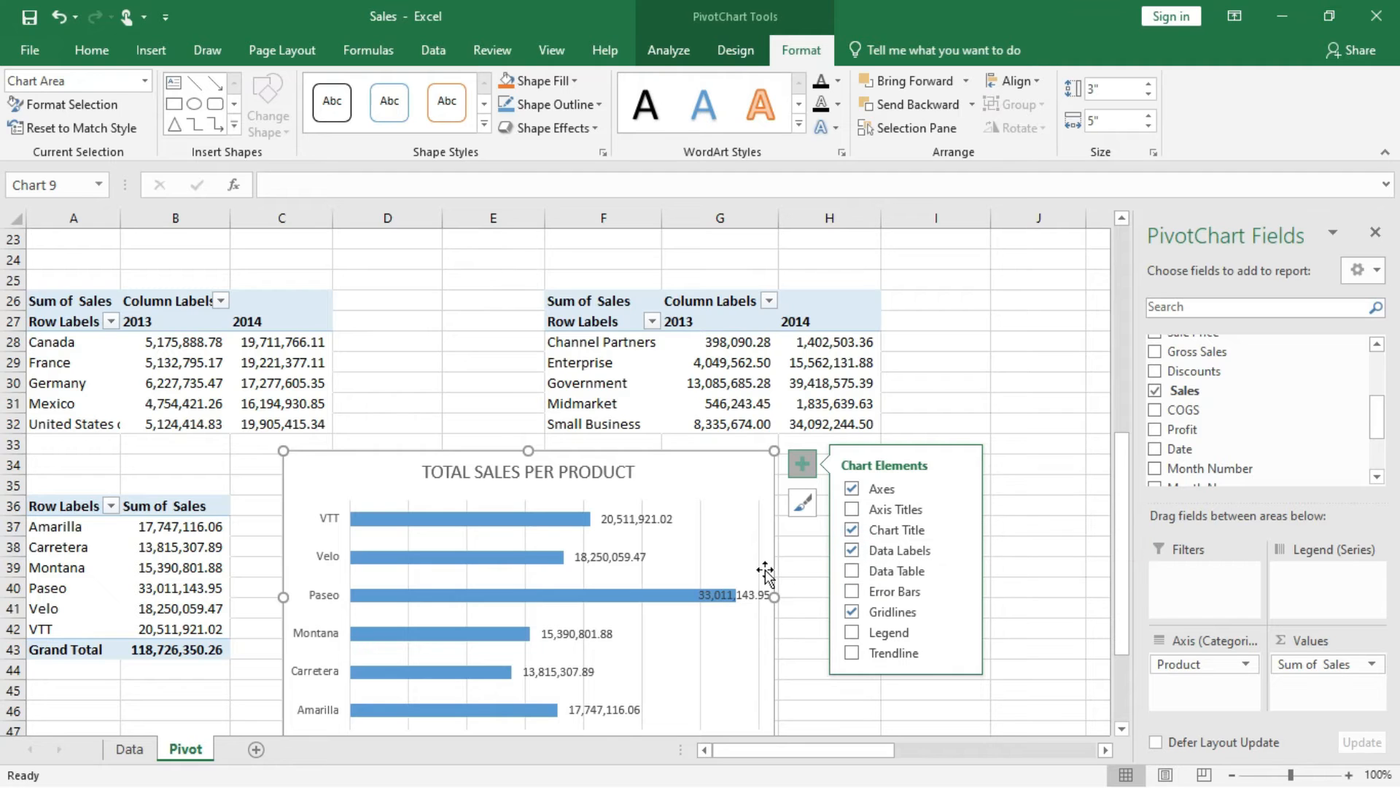
# Widen the product chart to about 6.15 inches and delete its vertical gridlines.
pyautogui.moveTo(774, 597); pyautogui.dragTo(887, 597)
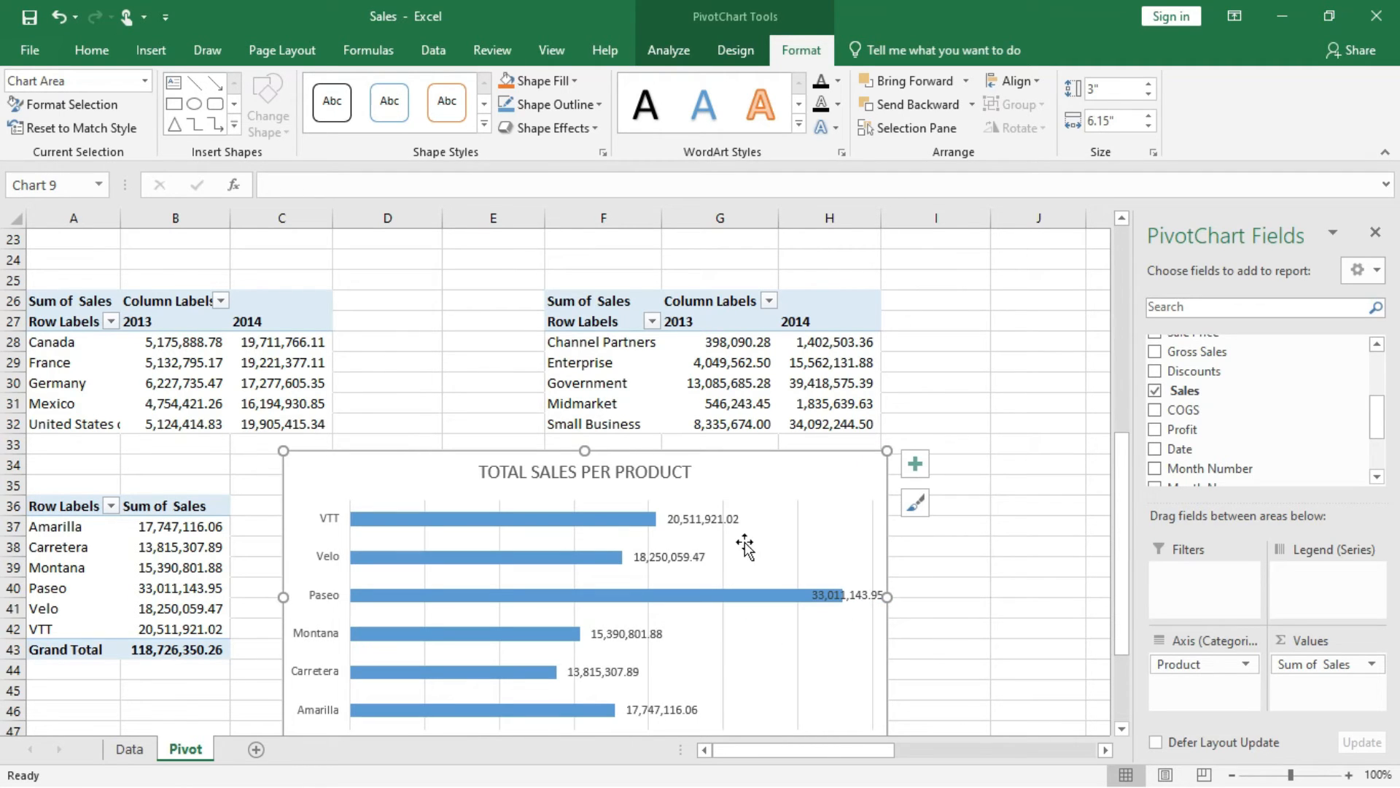
pyautogui.click(724, 549)
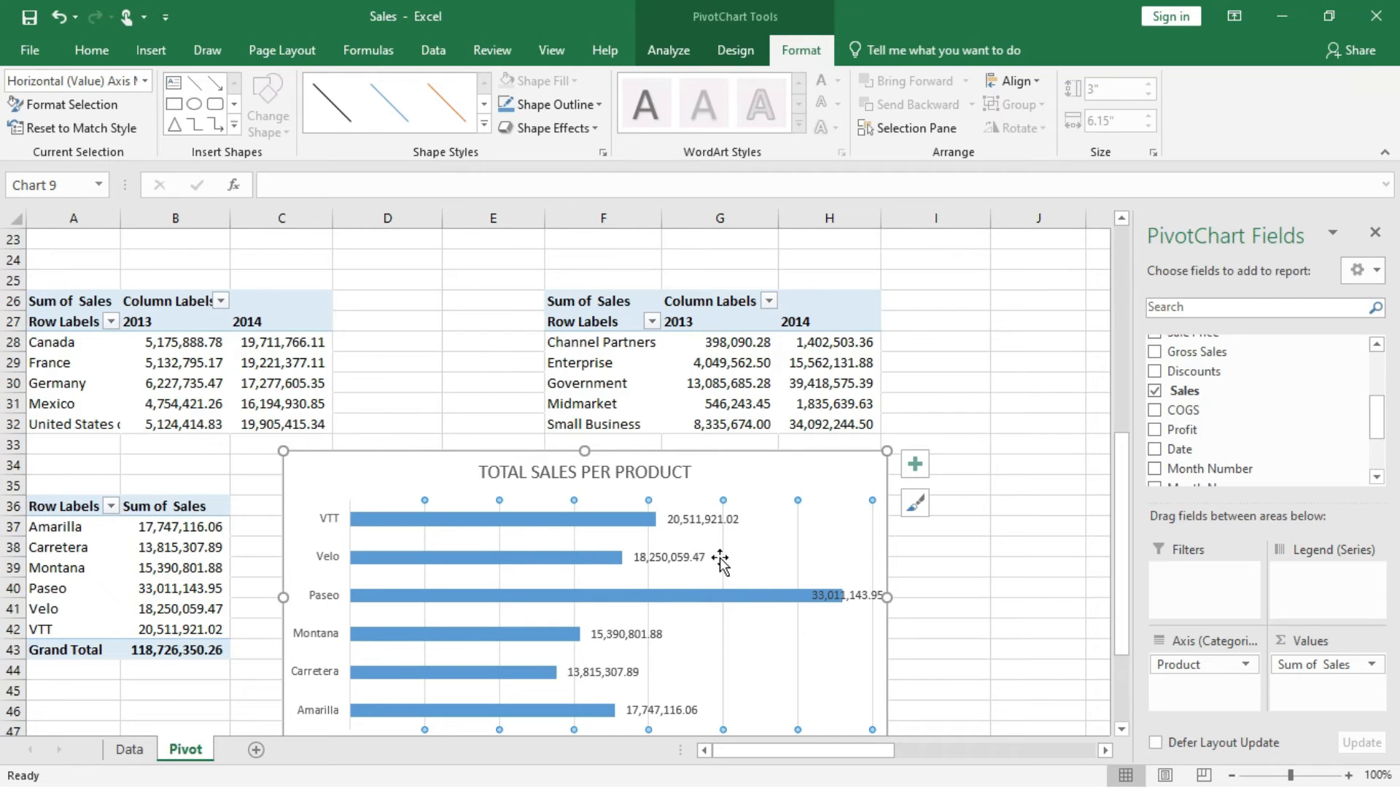
pyautogui.press('Delete')
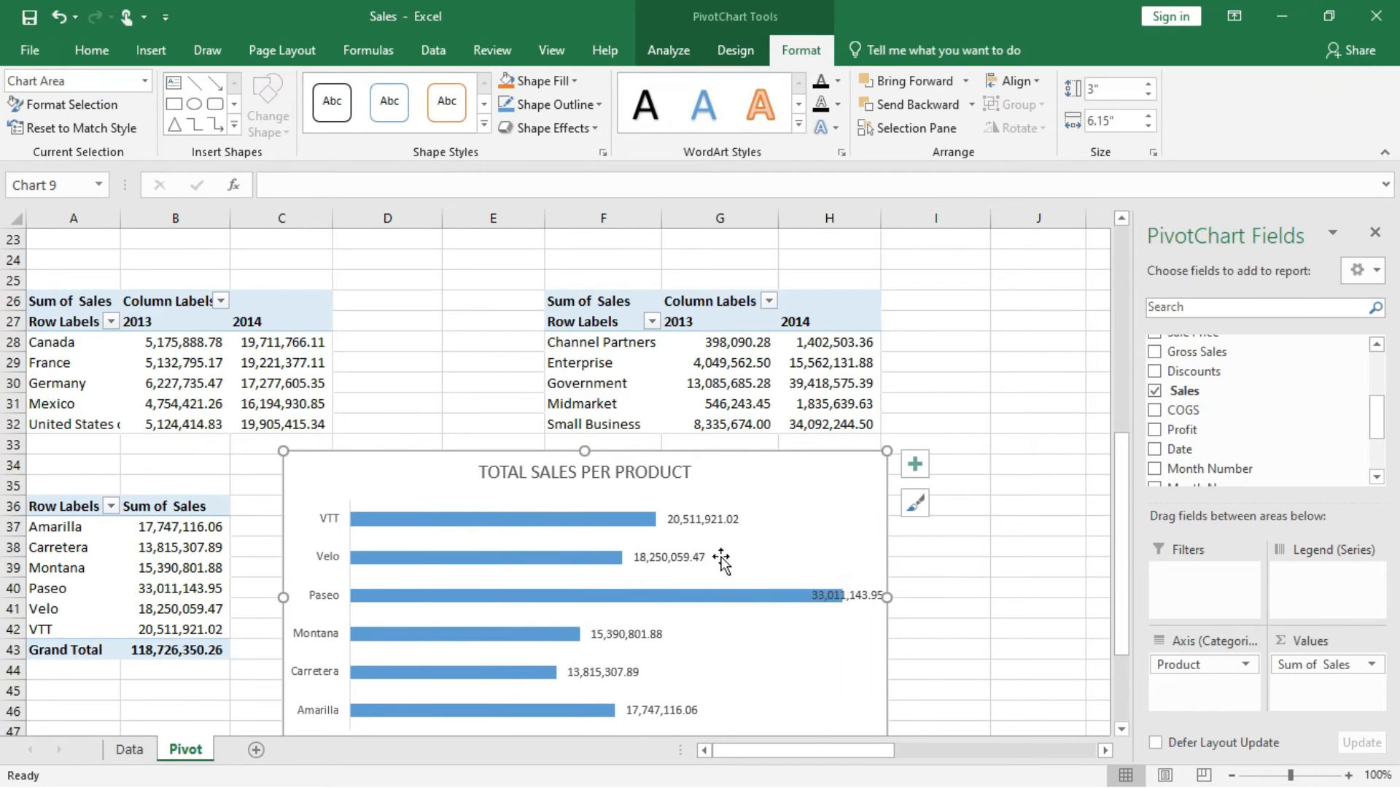
# Make the product chart's data labels, product axis labels and title bold.
pyautogui.scroll(-1, 1061, 503)
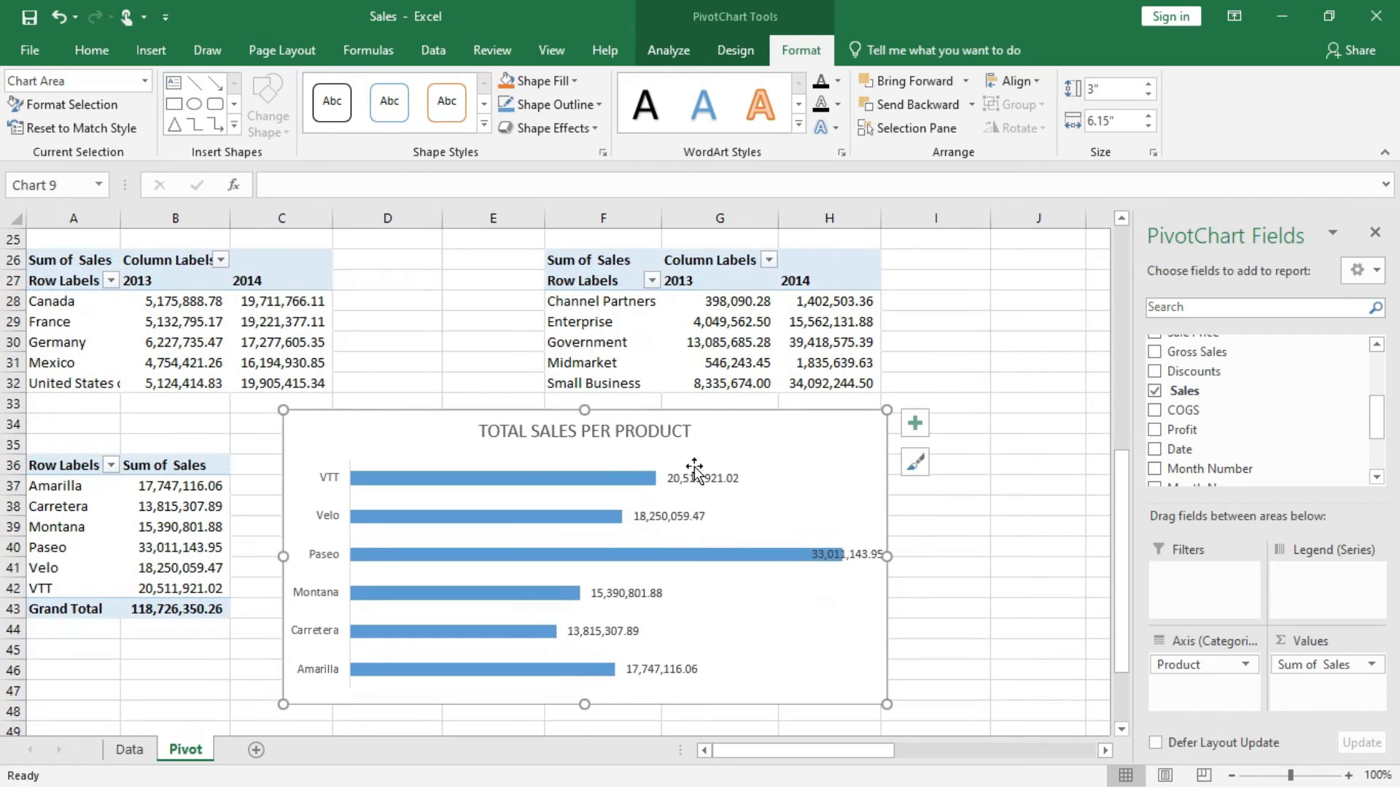
pyautogui.click(693, 478)
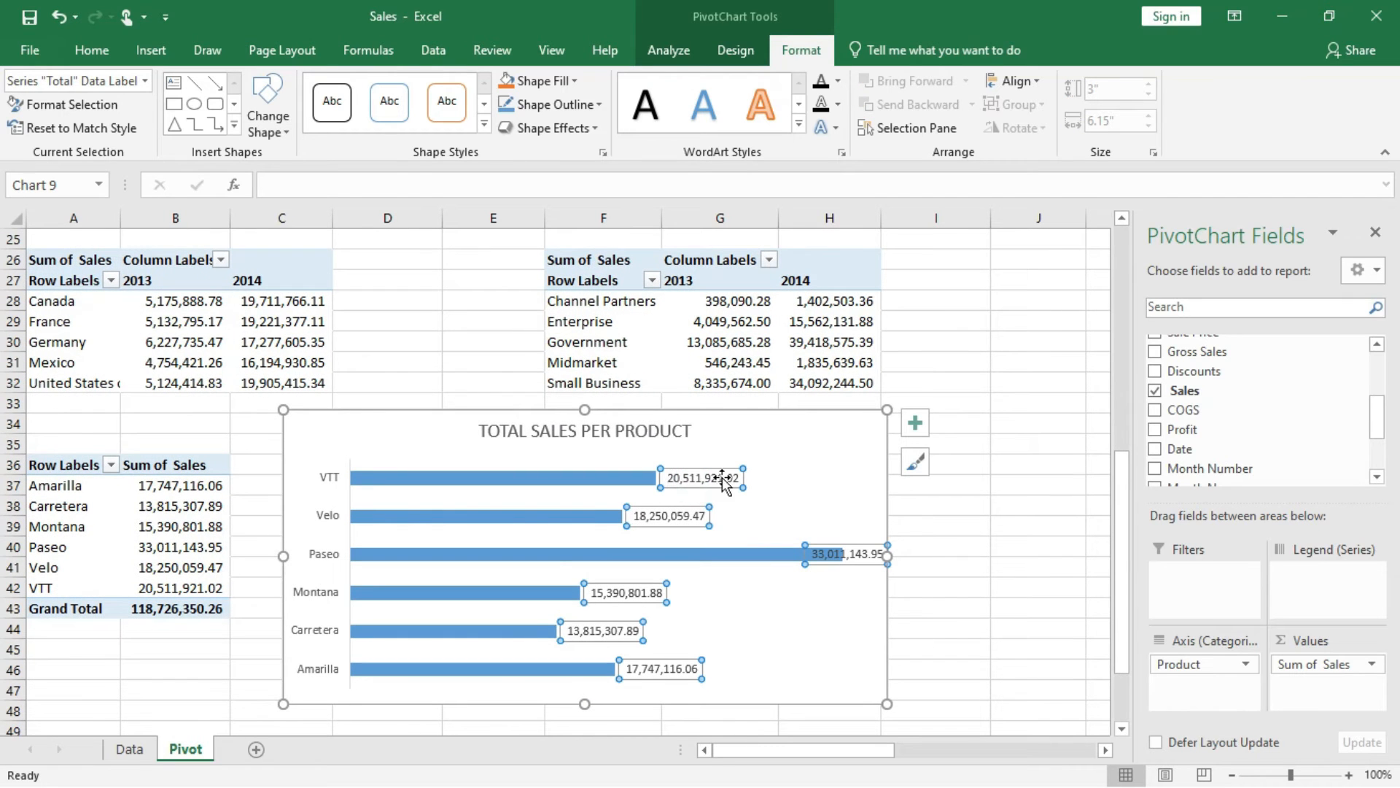
pyautogui.click(88, 50)
pyautogui.click(176, 119)
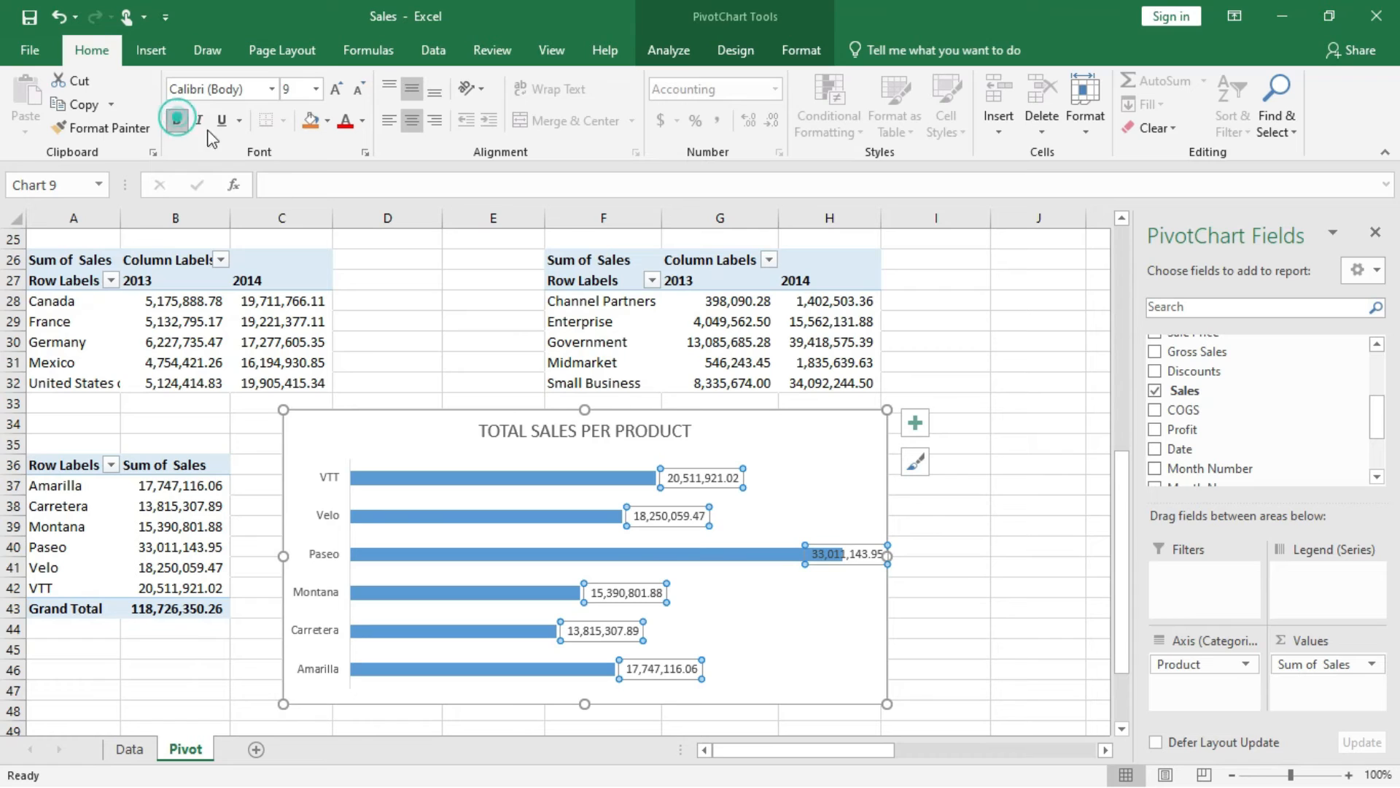
pyautogui.click(330, 487)
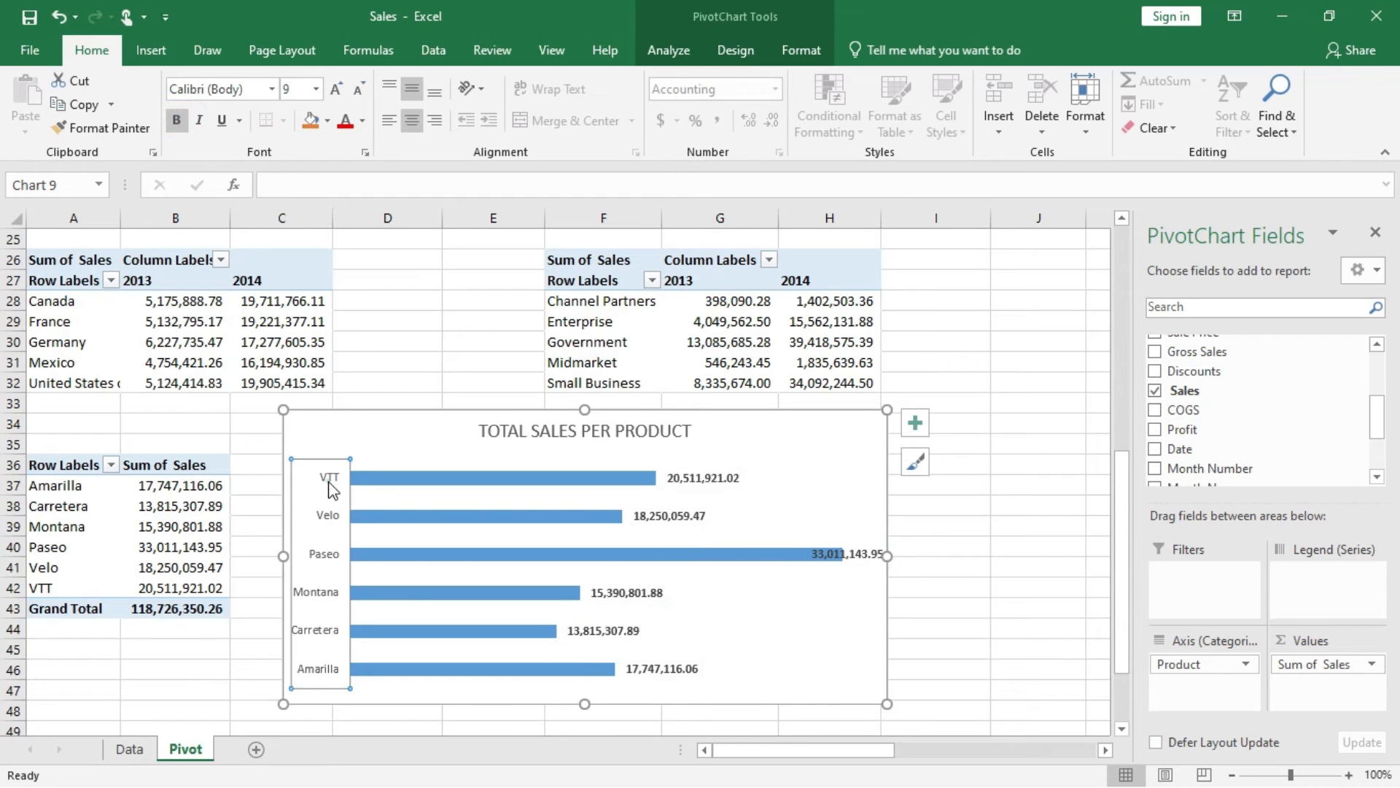
pyautogui.click(177, 126)
pyautogui.click(591, 431)
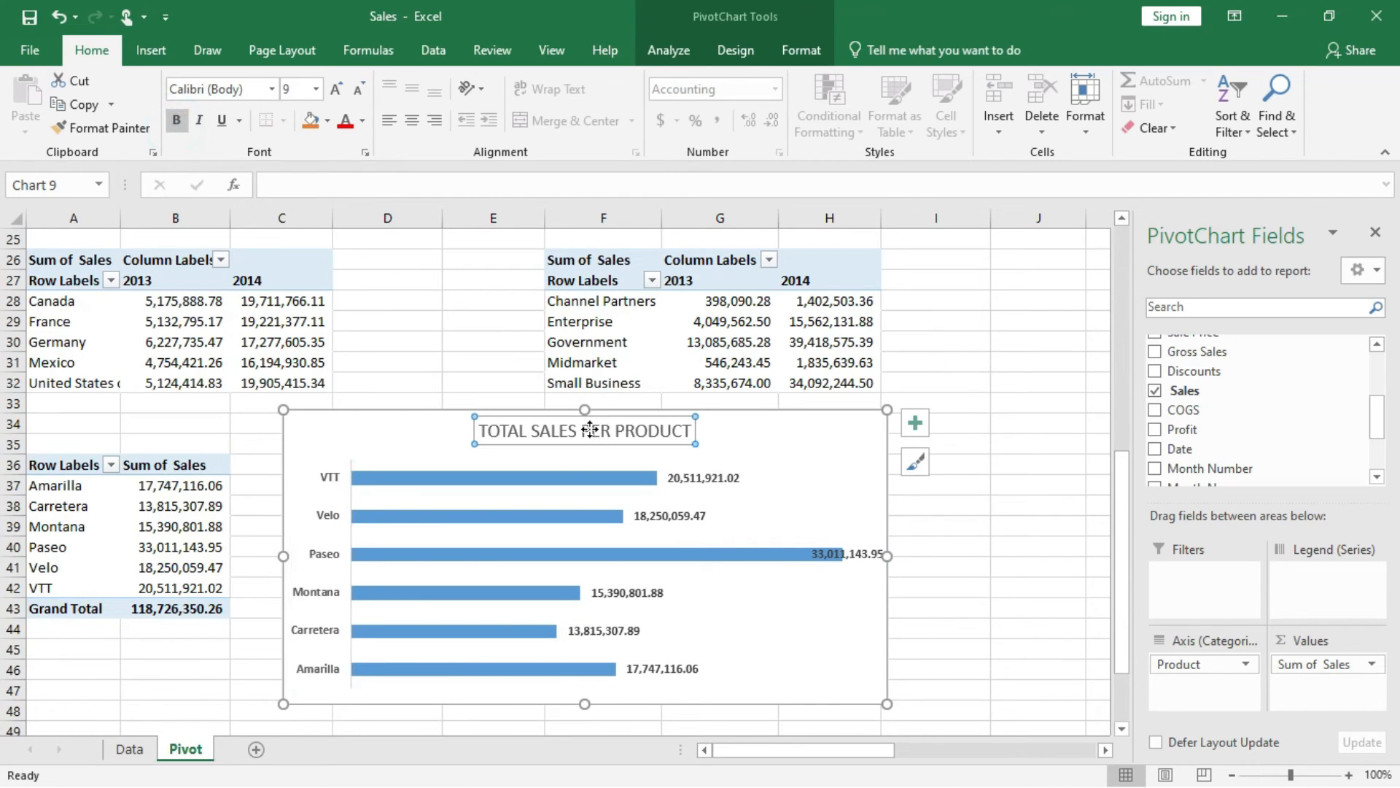
pyautogui.click(177, 121)
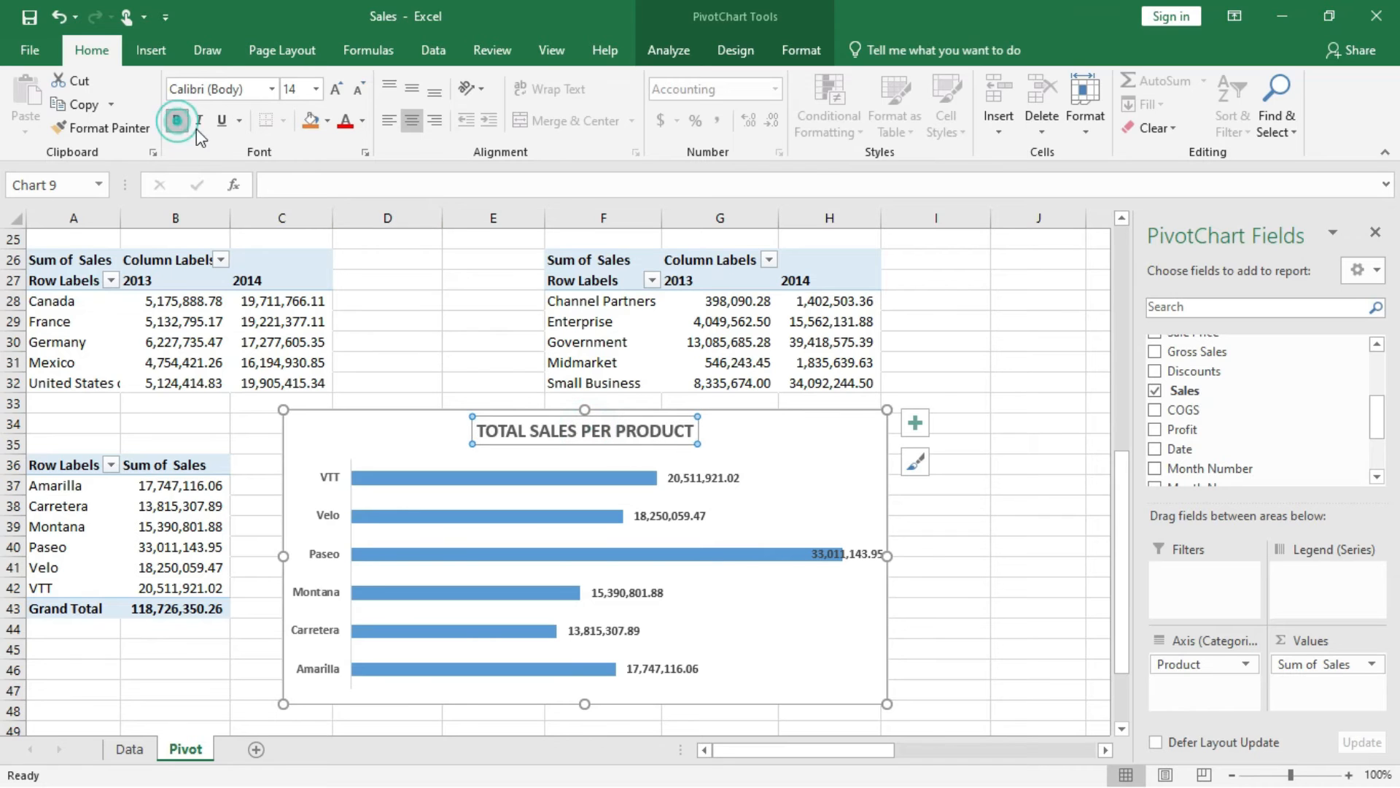
pyautogui.click(964, 542)
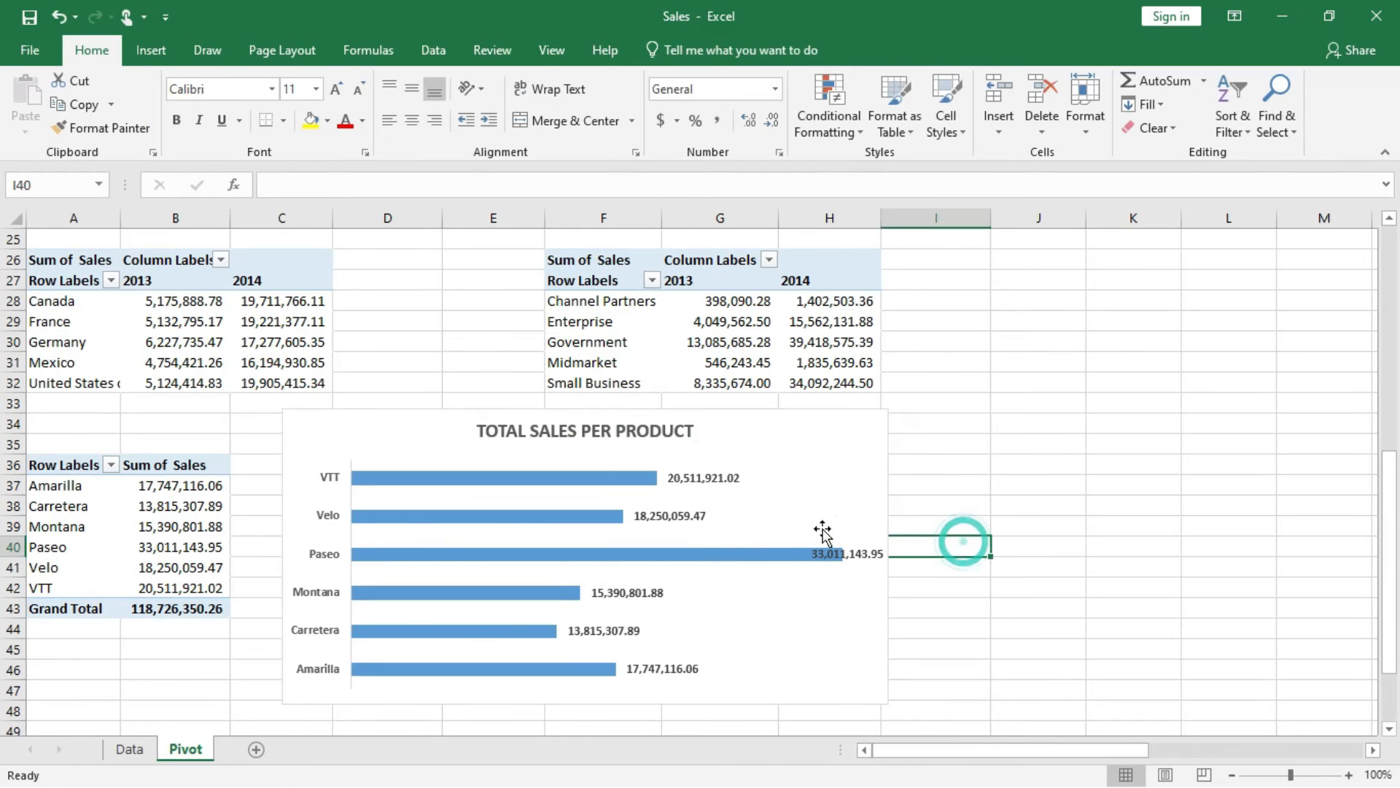
# Add a Product slicer from the product PivotTable and shorten it to end just below the VTT item.
pyautogui.scroll(-1, 807, 540)
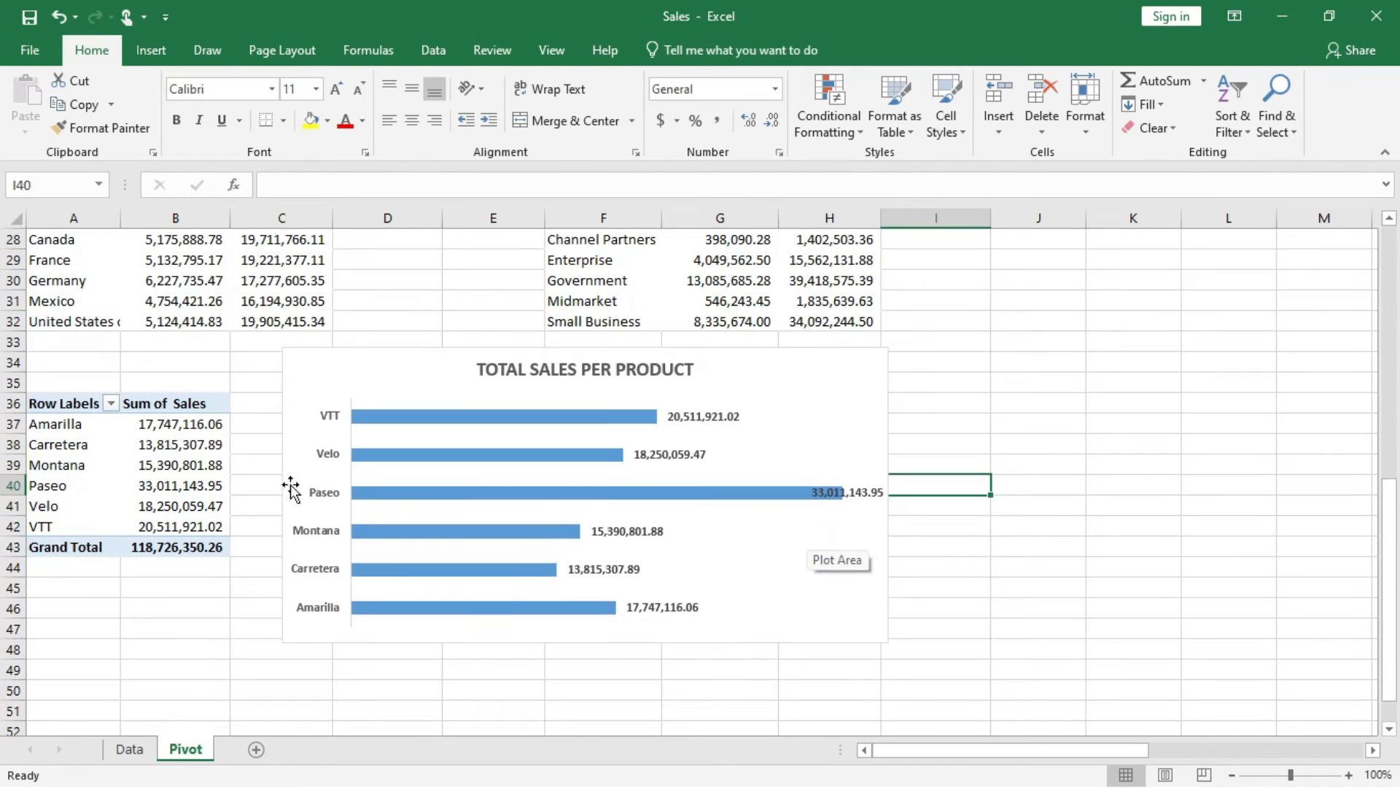
pyautogui.click(197, 466)
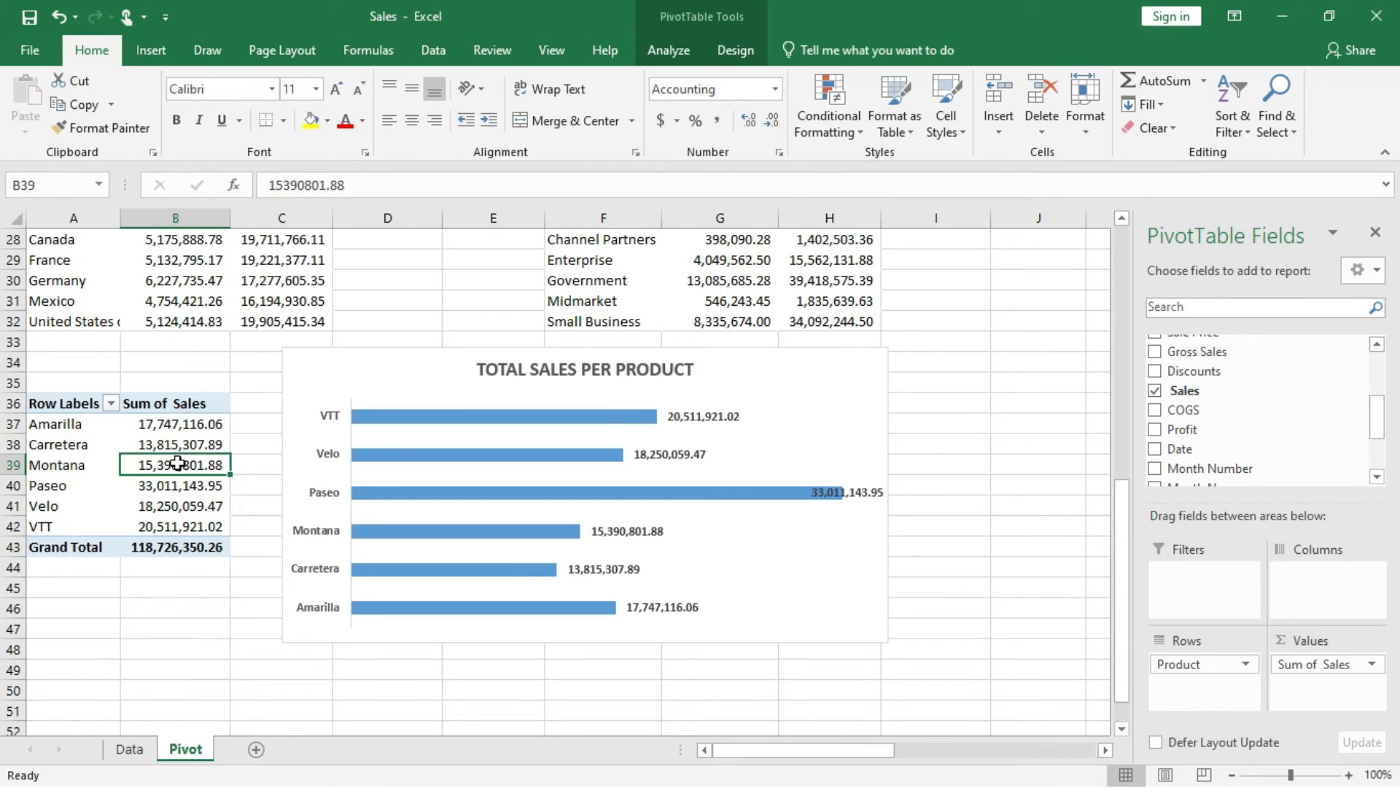
pyautogui.moveTo(175, 468)
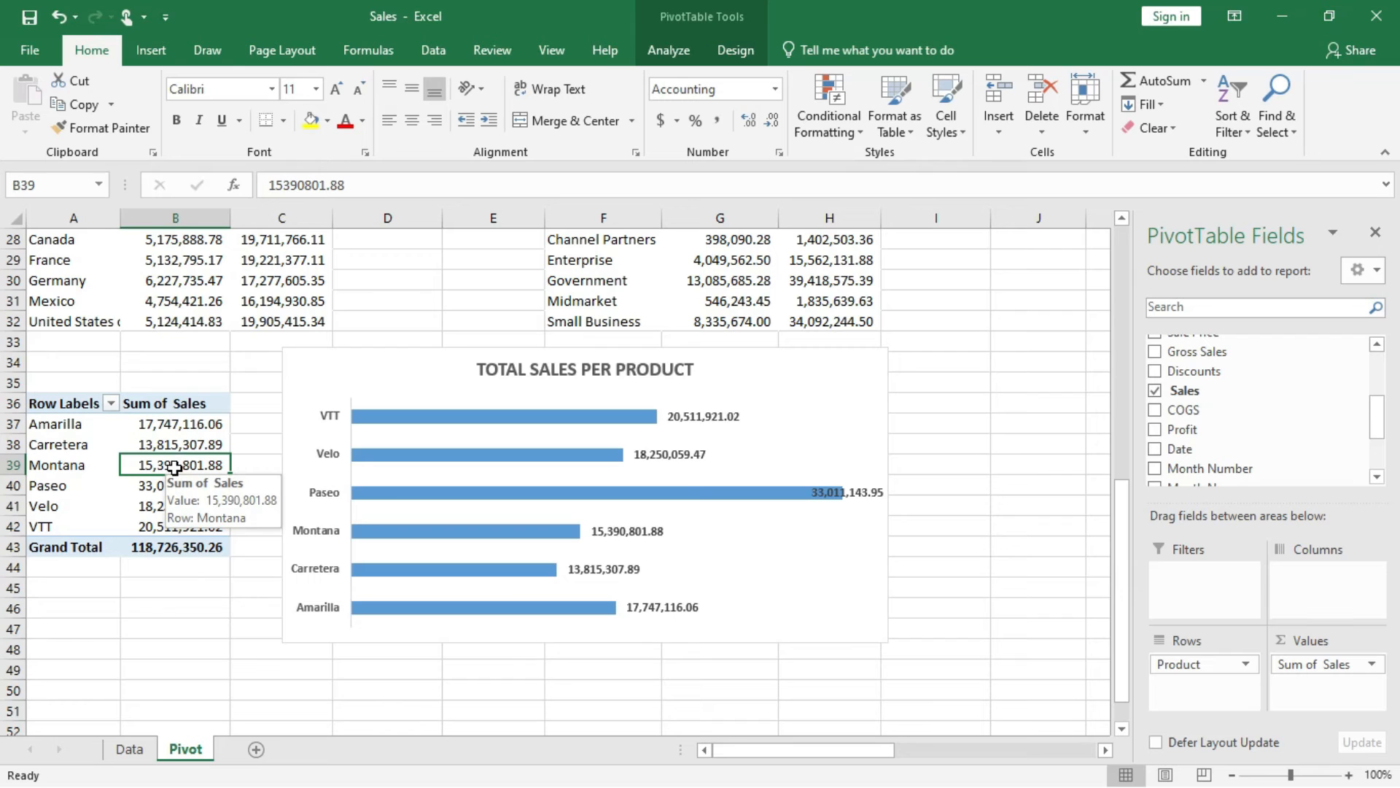
pyautogui.scroll(3, 1260, 379)
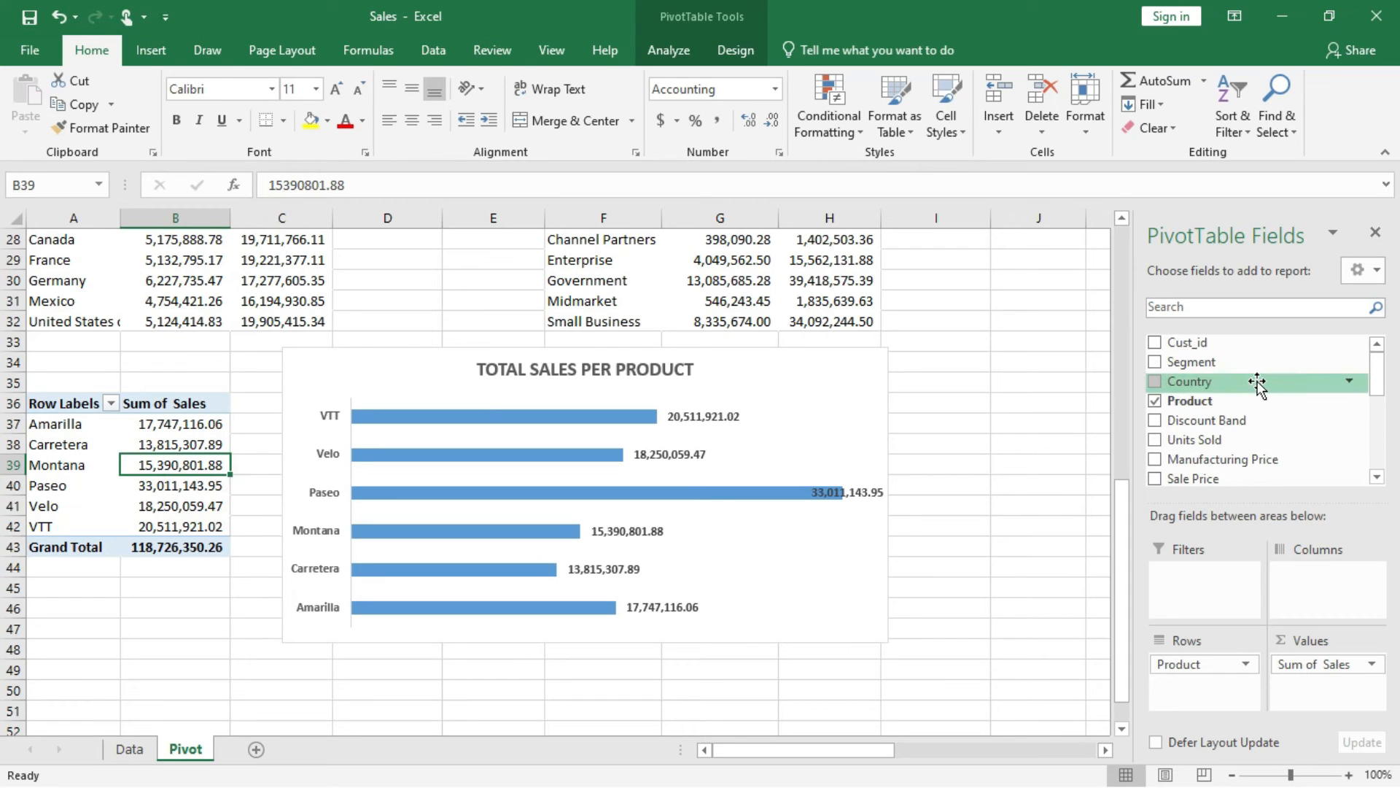
pyautogui.rightClick(1194, 403)
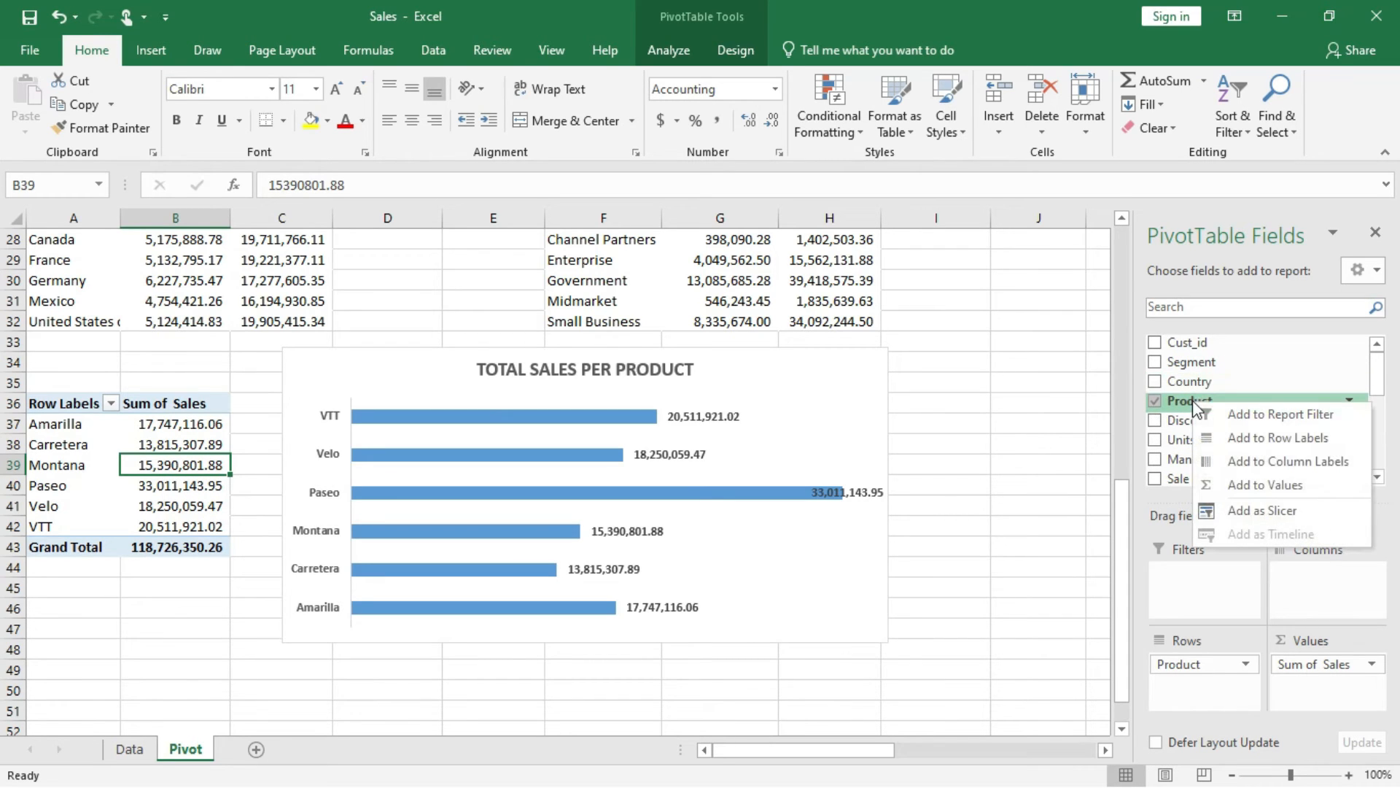
pyautogui.click(1238, 511)
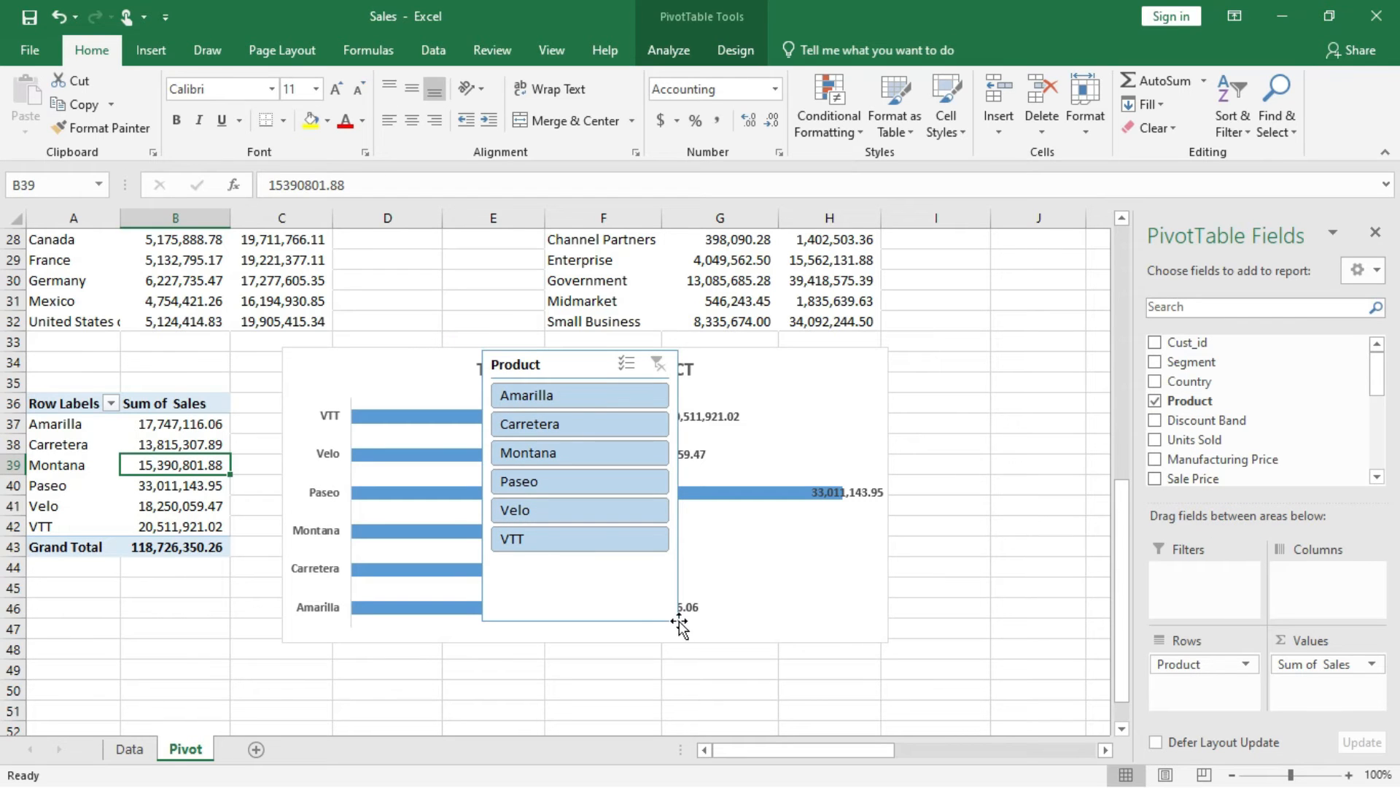
pyautogui.click(582, 543)
pyautogui.click(650, 364)
pyautogui.click(639, 598)
pyautogui.moveTo(678, 622); pyautogui.dragTo(675, 559)
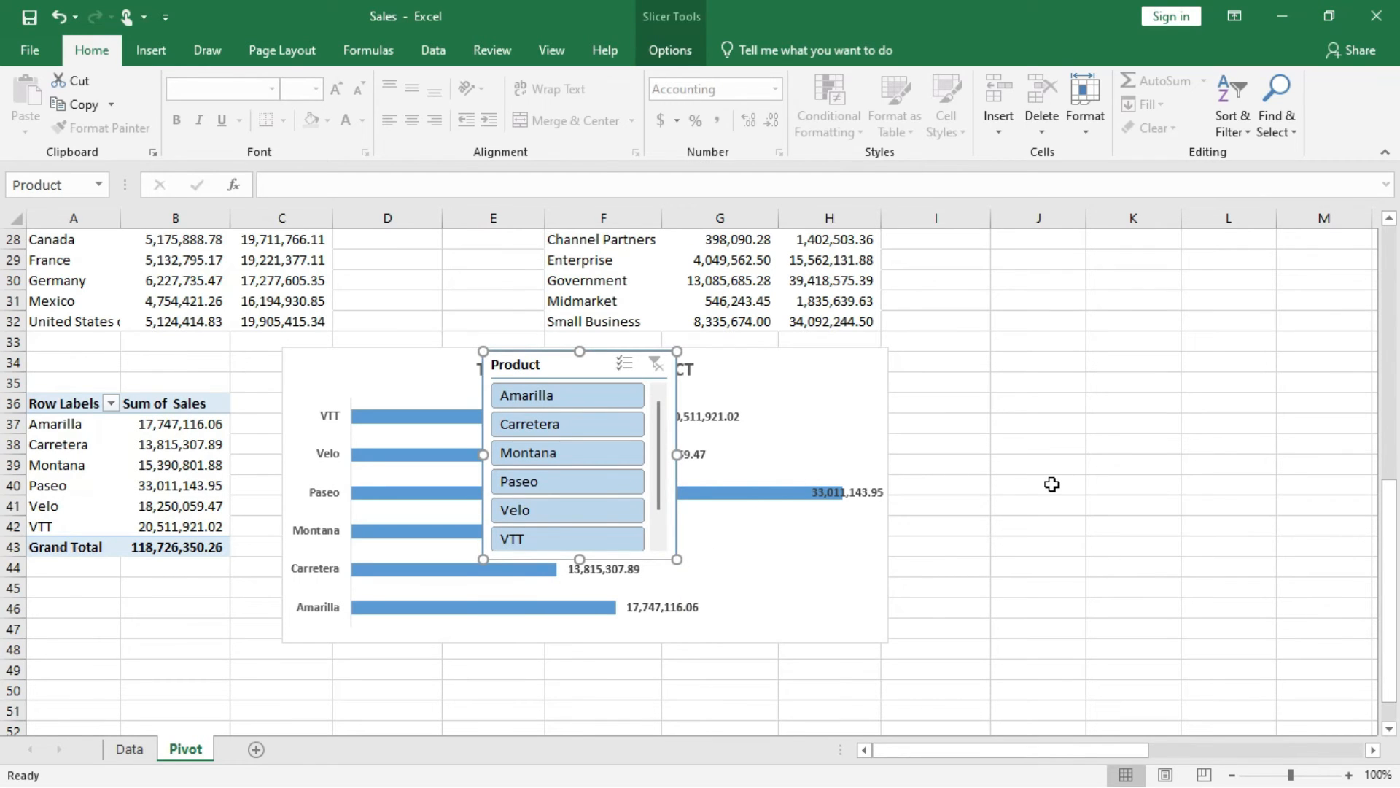
# Create a blank PivotTable from the Data sheet range A1:Q701, placed on the existing Pivot sheet at cell A50.
pyautogui.scroll(-2, 1052, 485)
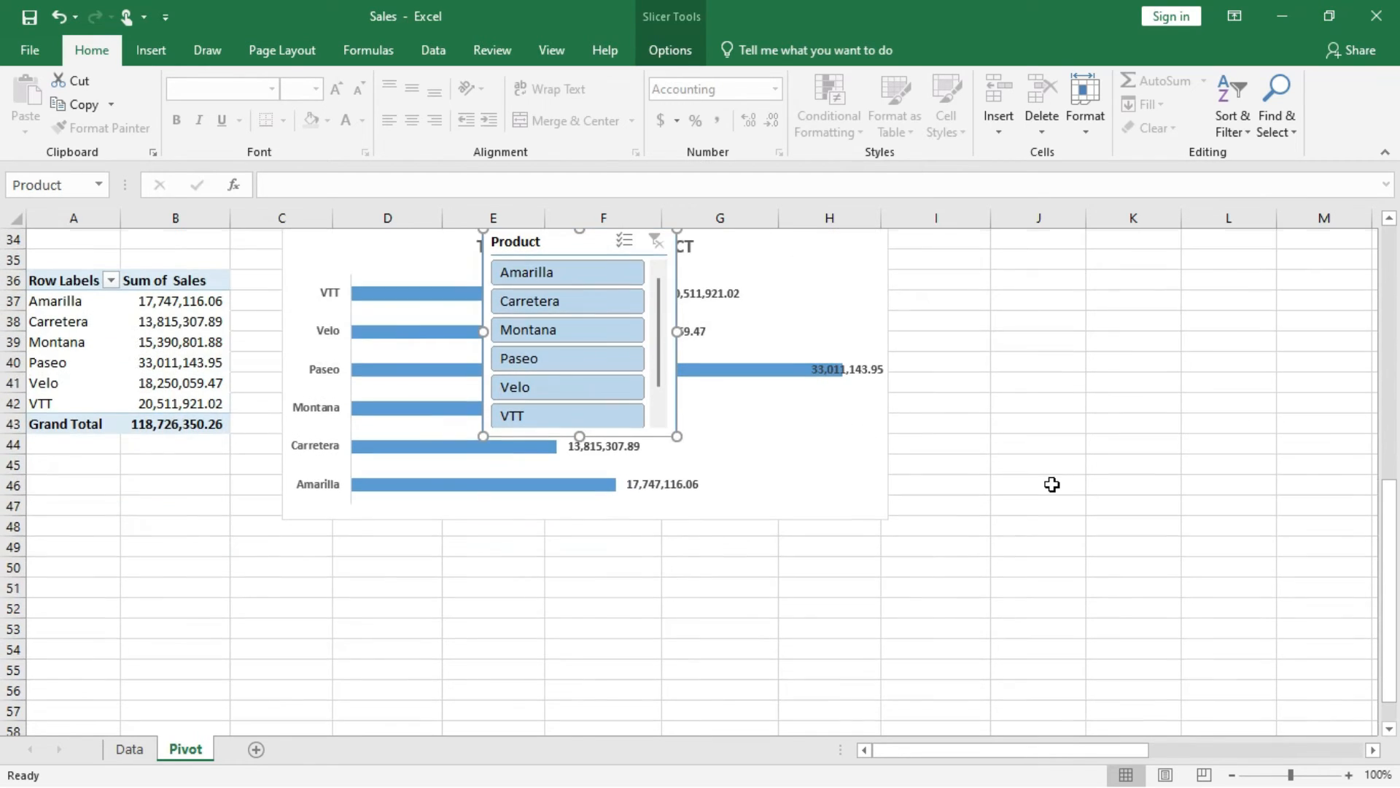
pyautogui.click(81, 567)
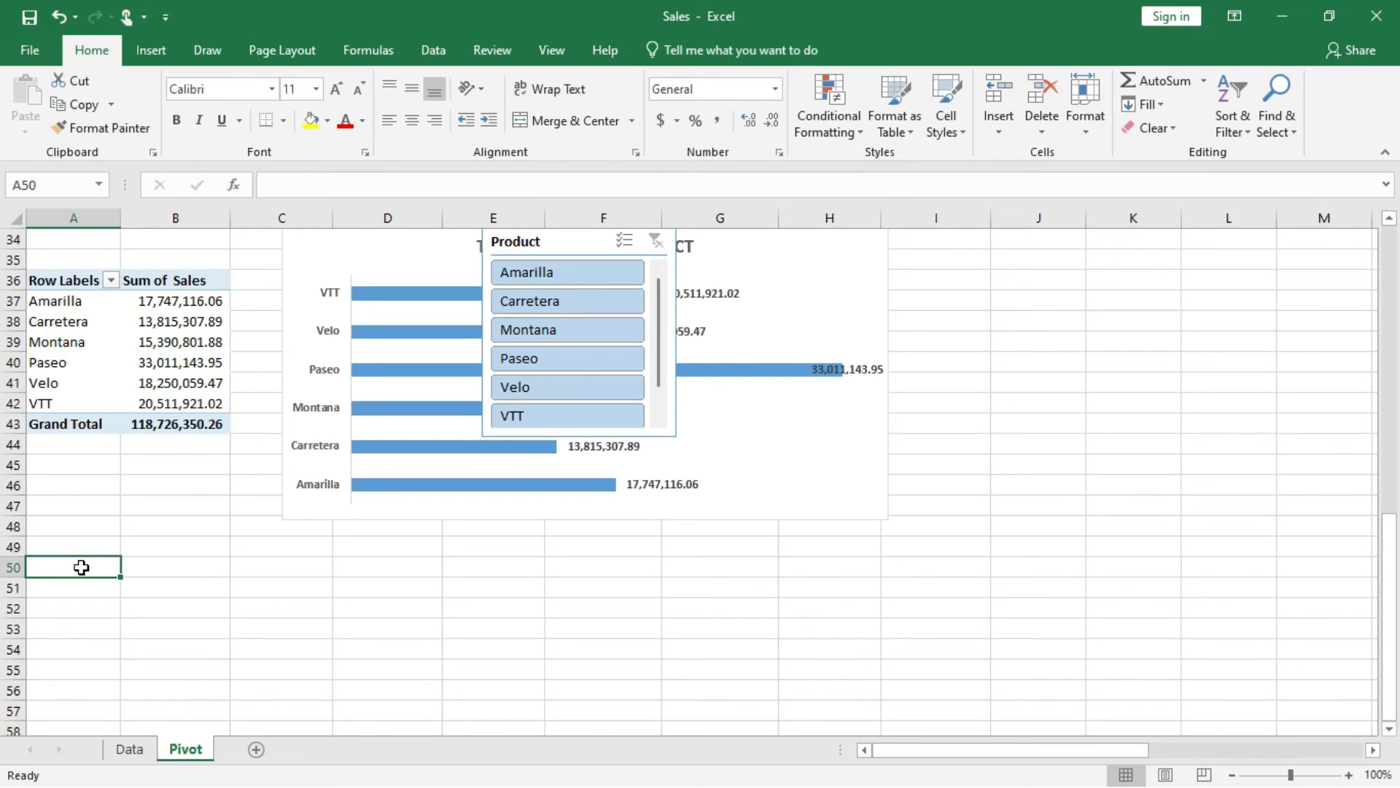
pyautogui.click(130, 749)
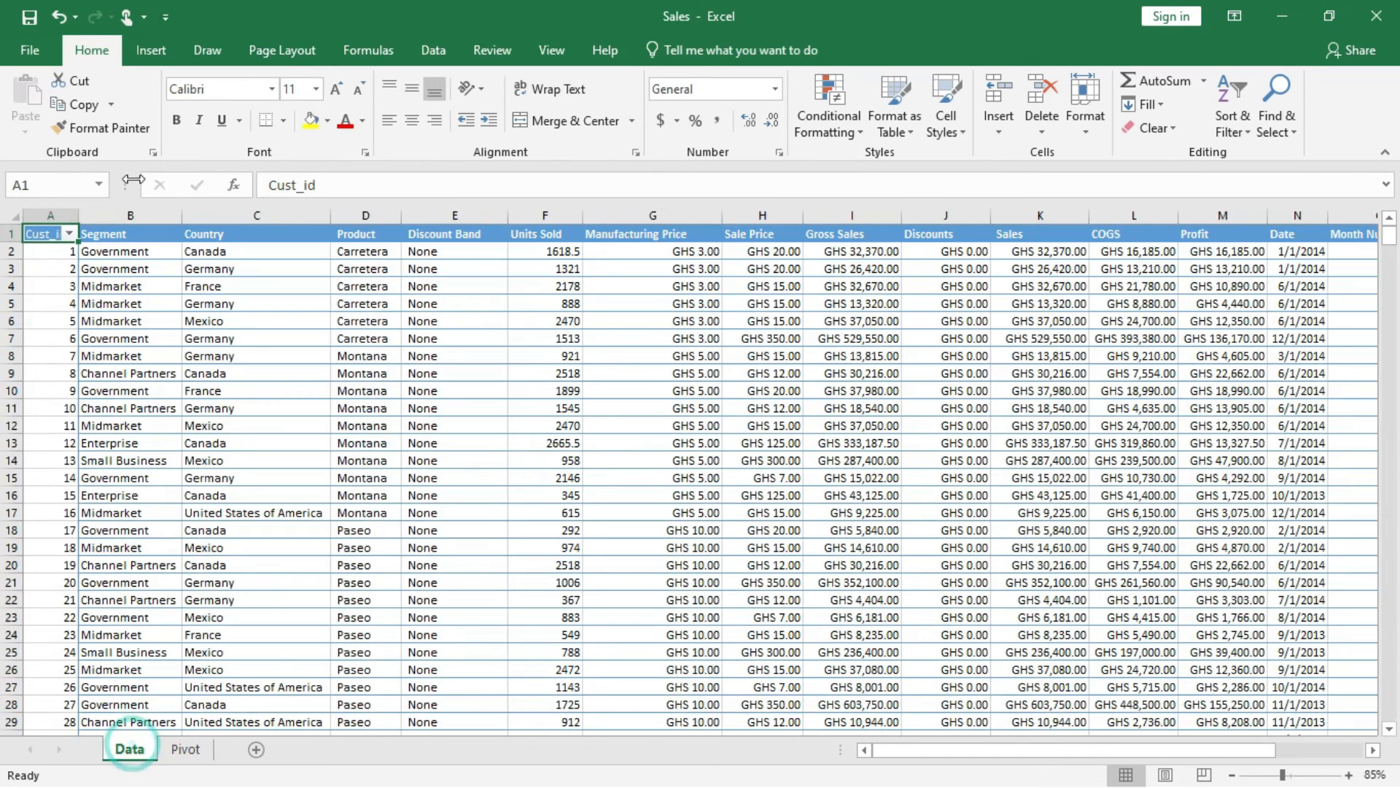
pyautogui.click(152, 48)
pyautogui.click(42, 89)
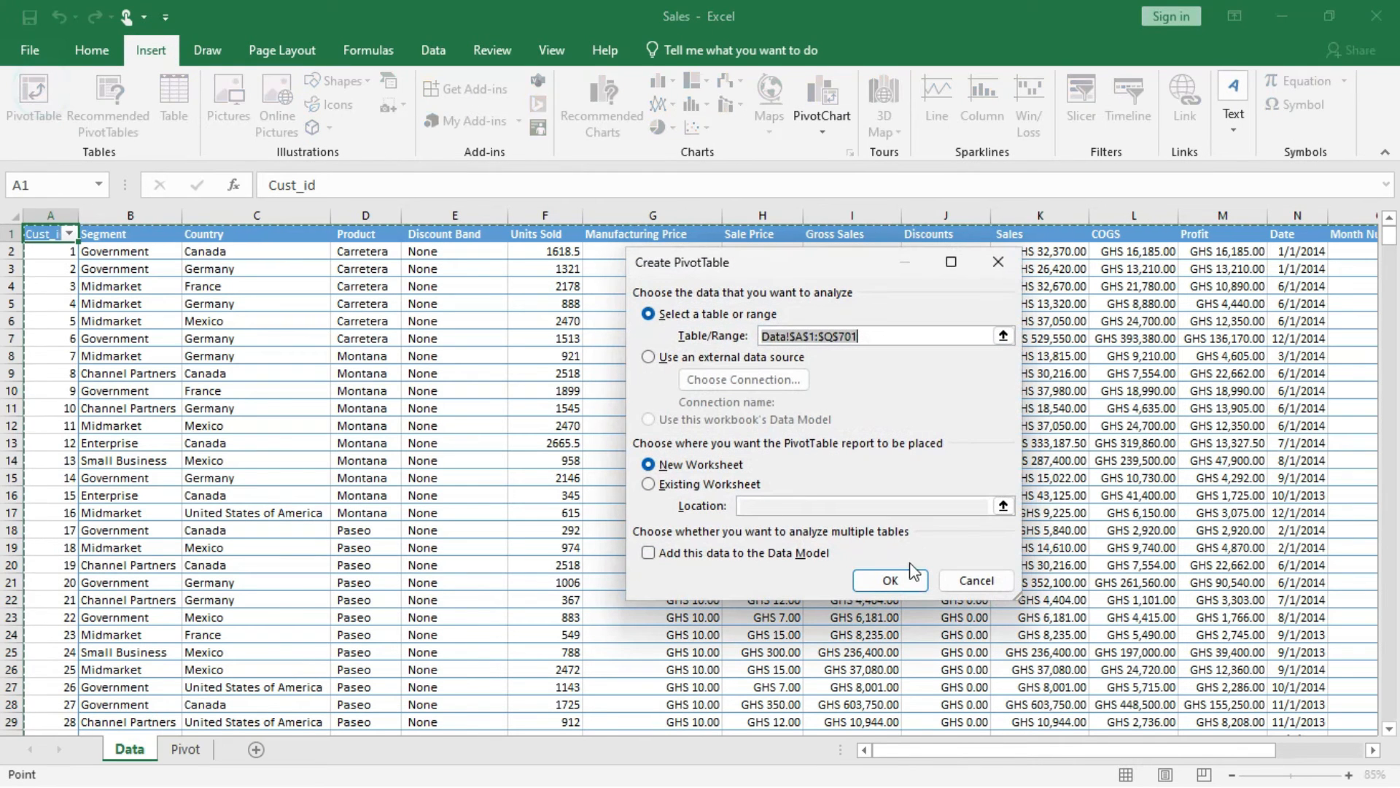
pyautogui.click(649, 485)
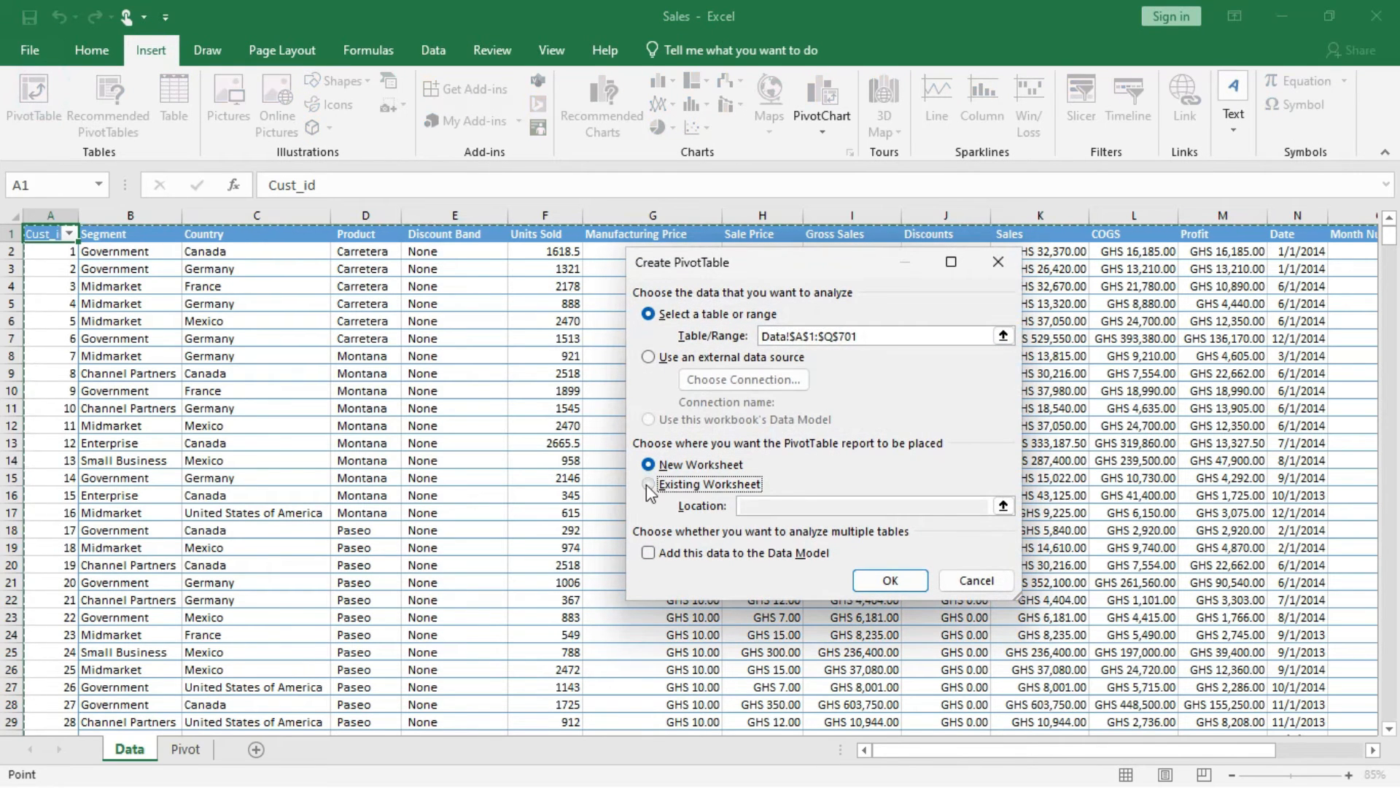
pyautogui.click(770, 505)
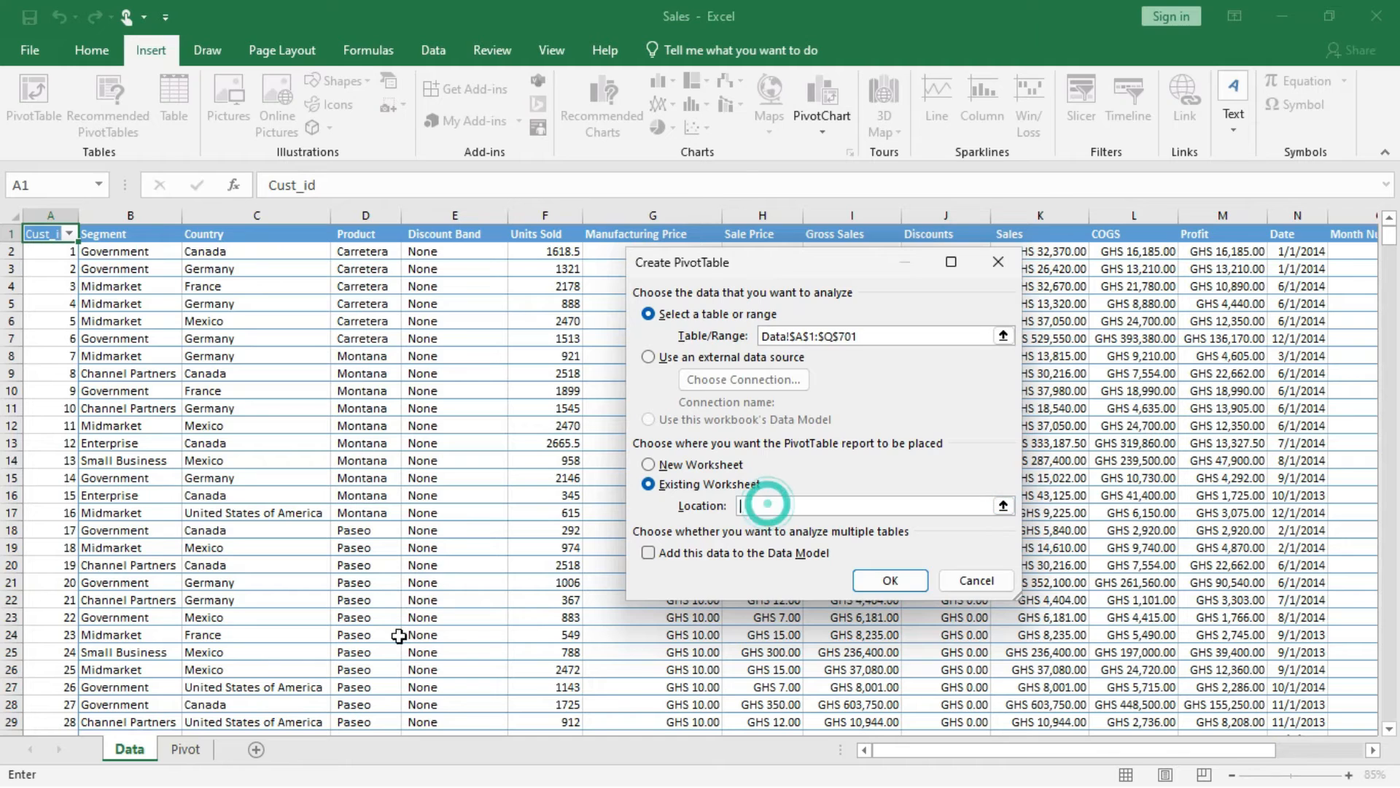
pyautogui.click(185, 750)
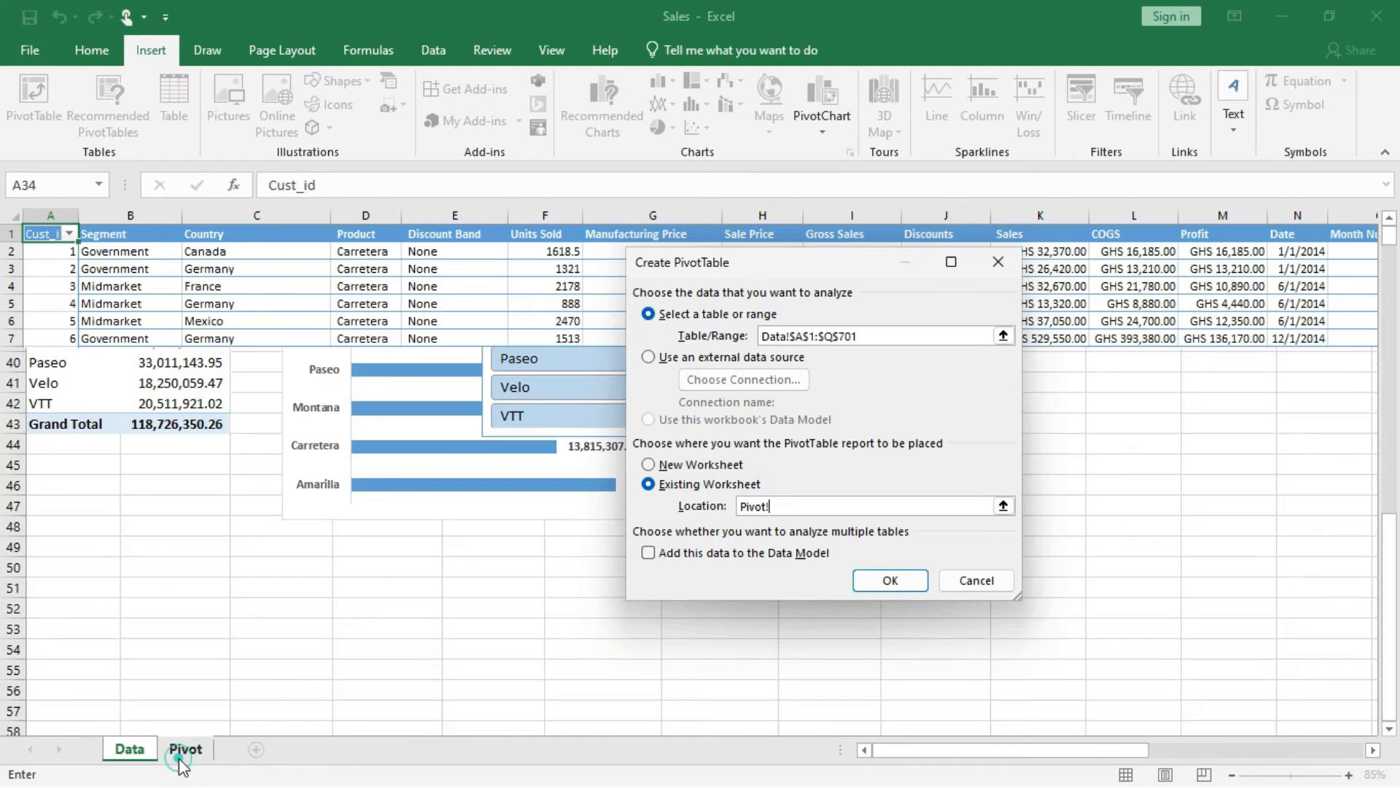
pyautogui.click(56, 568)
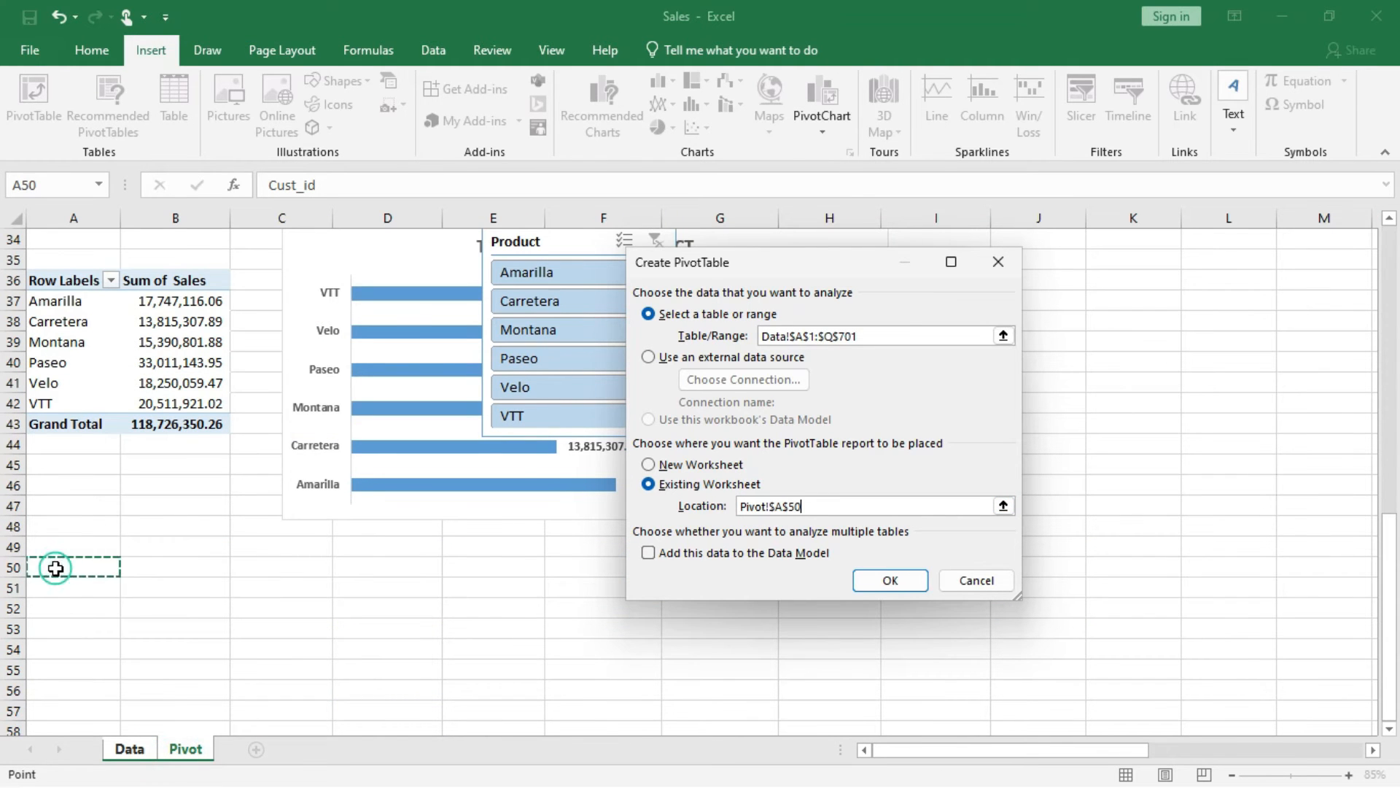
pyautogui.click(869, 579)
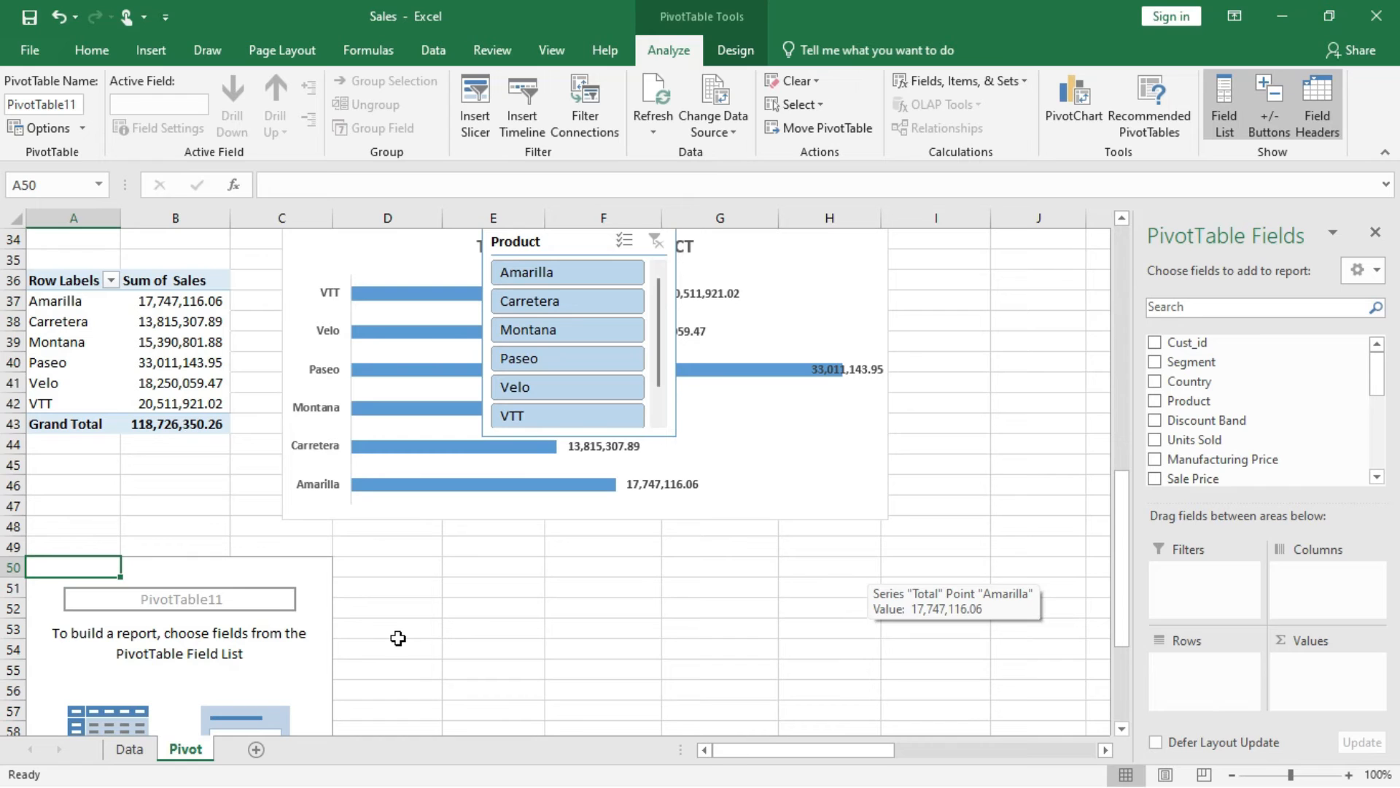
pyautogui.click(308, 671)
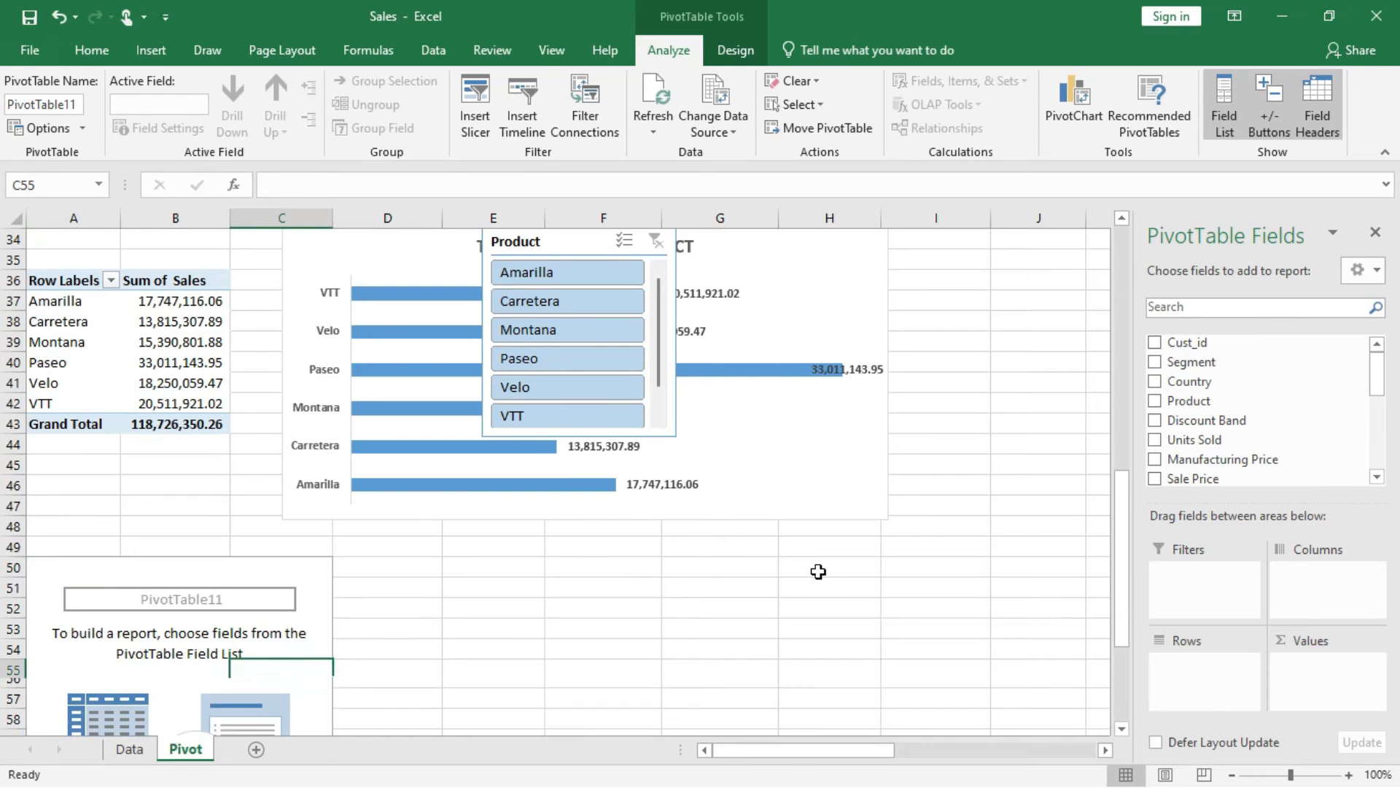
pyautogui.scroll(-1, 818, 571)
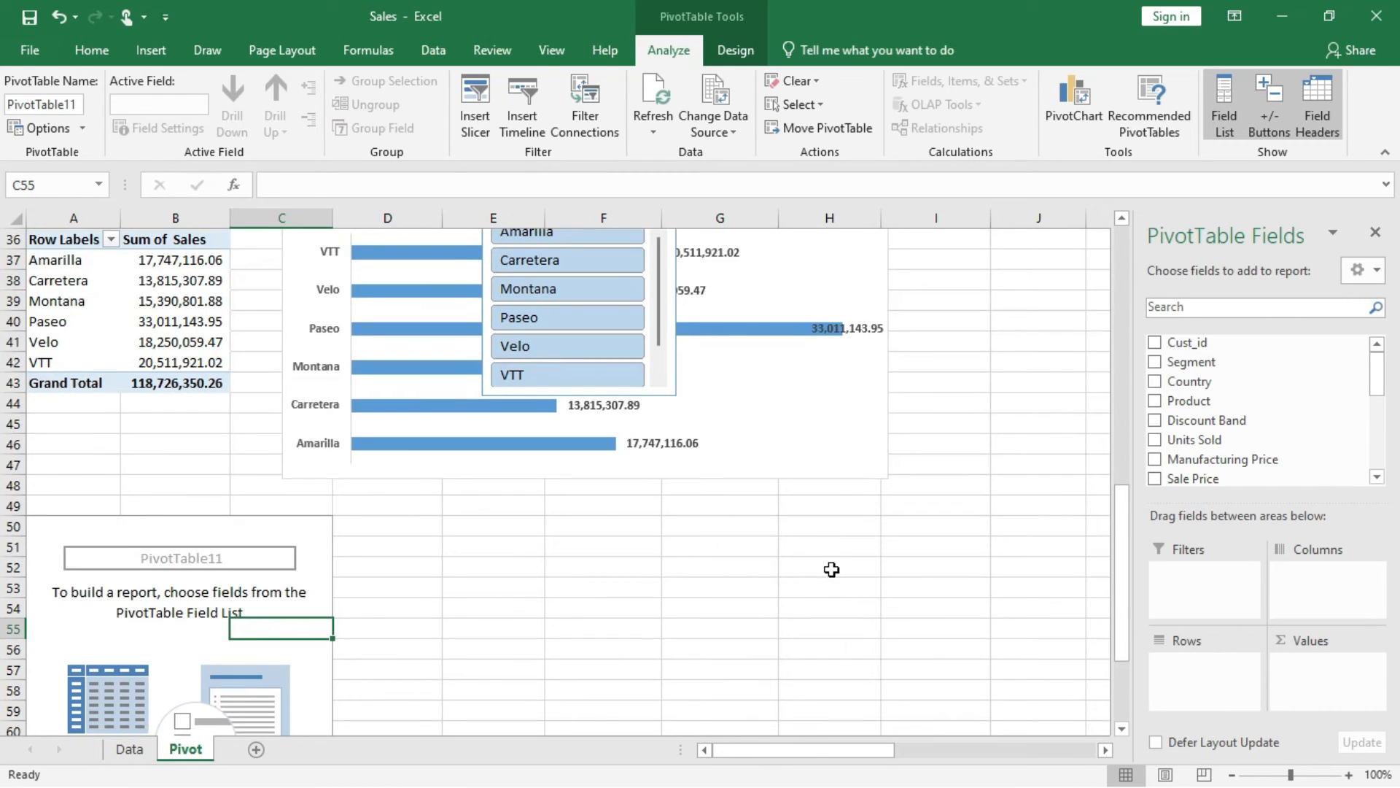
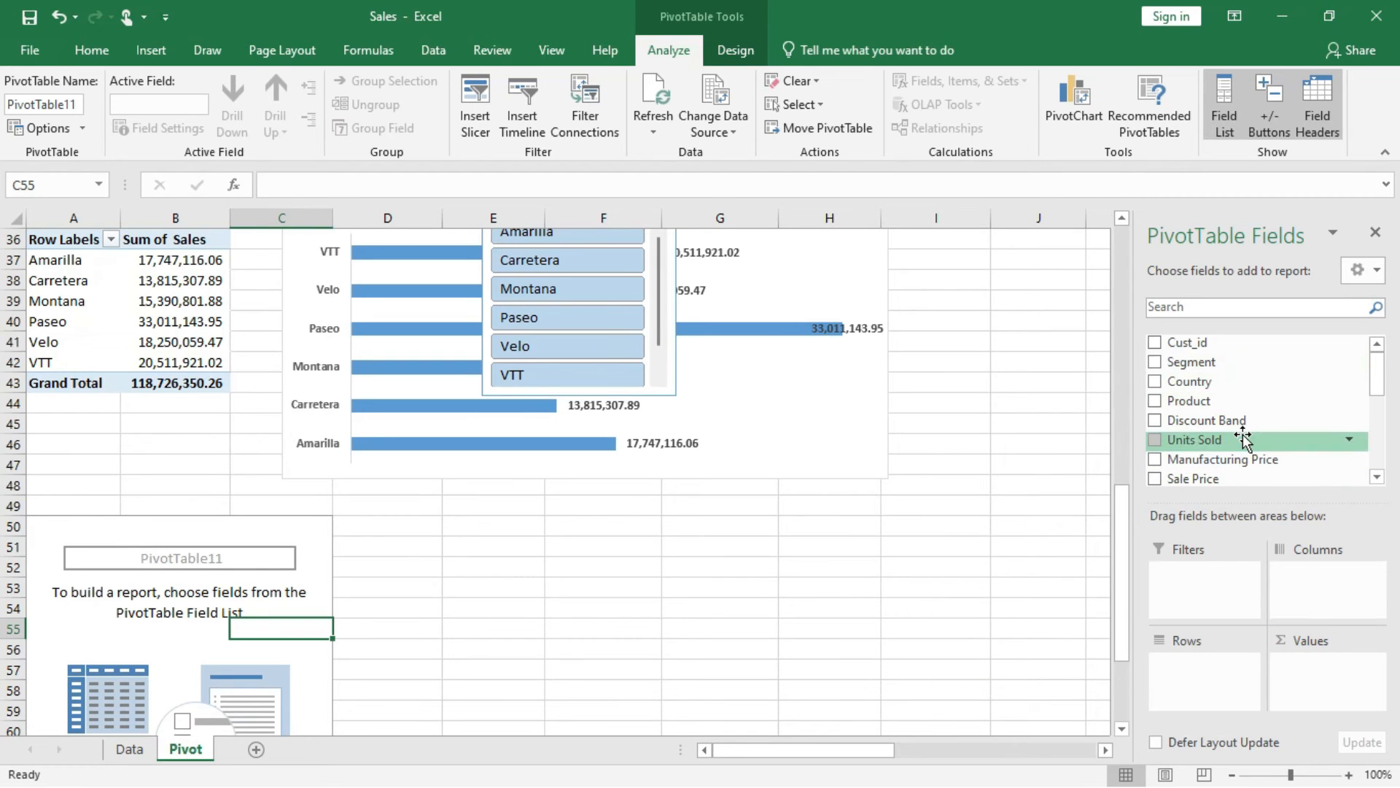
# Add Years and Quarters as rows and Sales as summed values to the blank PivotTable at A50.
pyautogui.scroll(-5, 1216, 409)
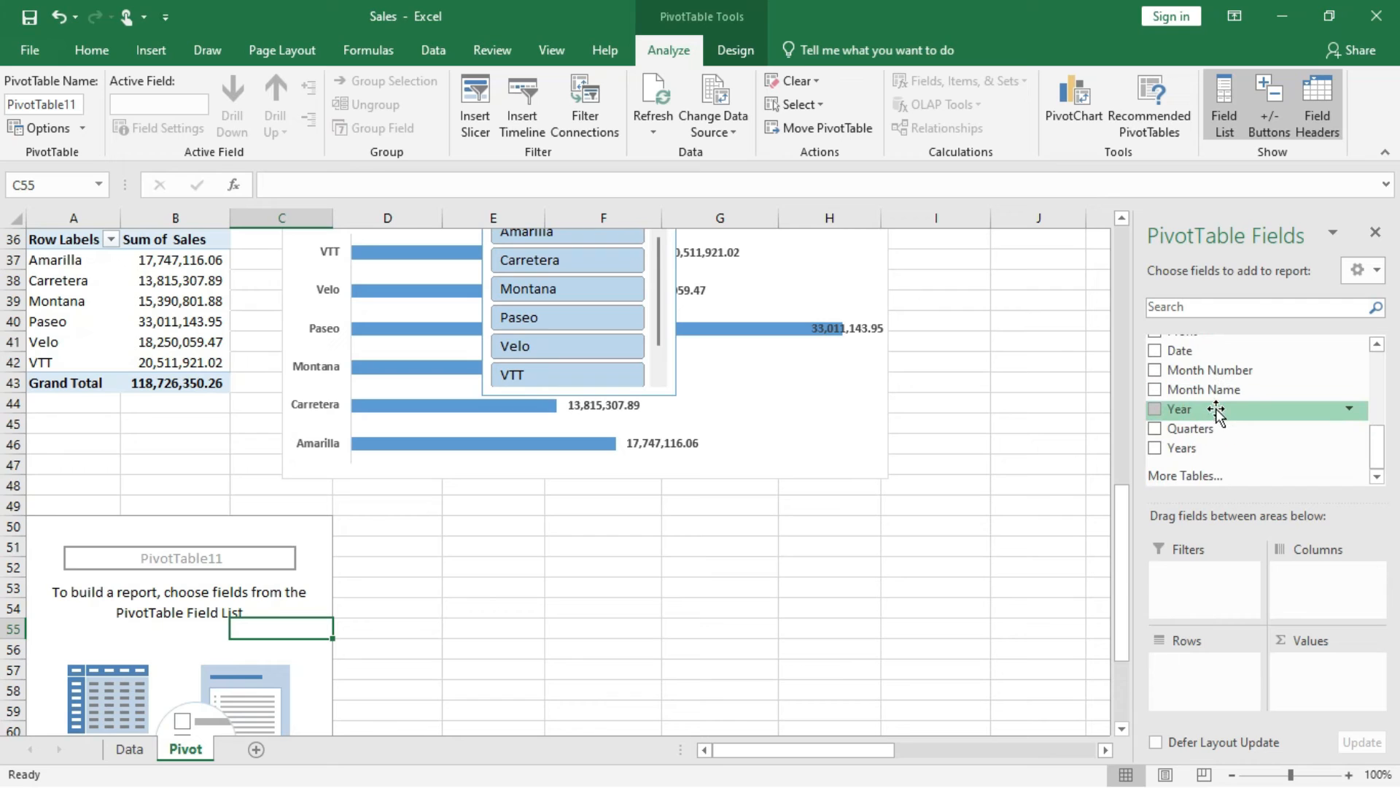
pyautogui.moveTo(1183, 448)
pyautogui.mouseDown()
pyautogui.moveTo(1222, 633)
pyautogui.moveTo(1203, 656)
pyautogui.moveTo(1191, 446)
pyautogui.mouseUp()
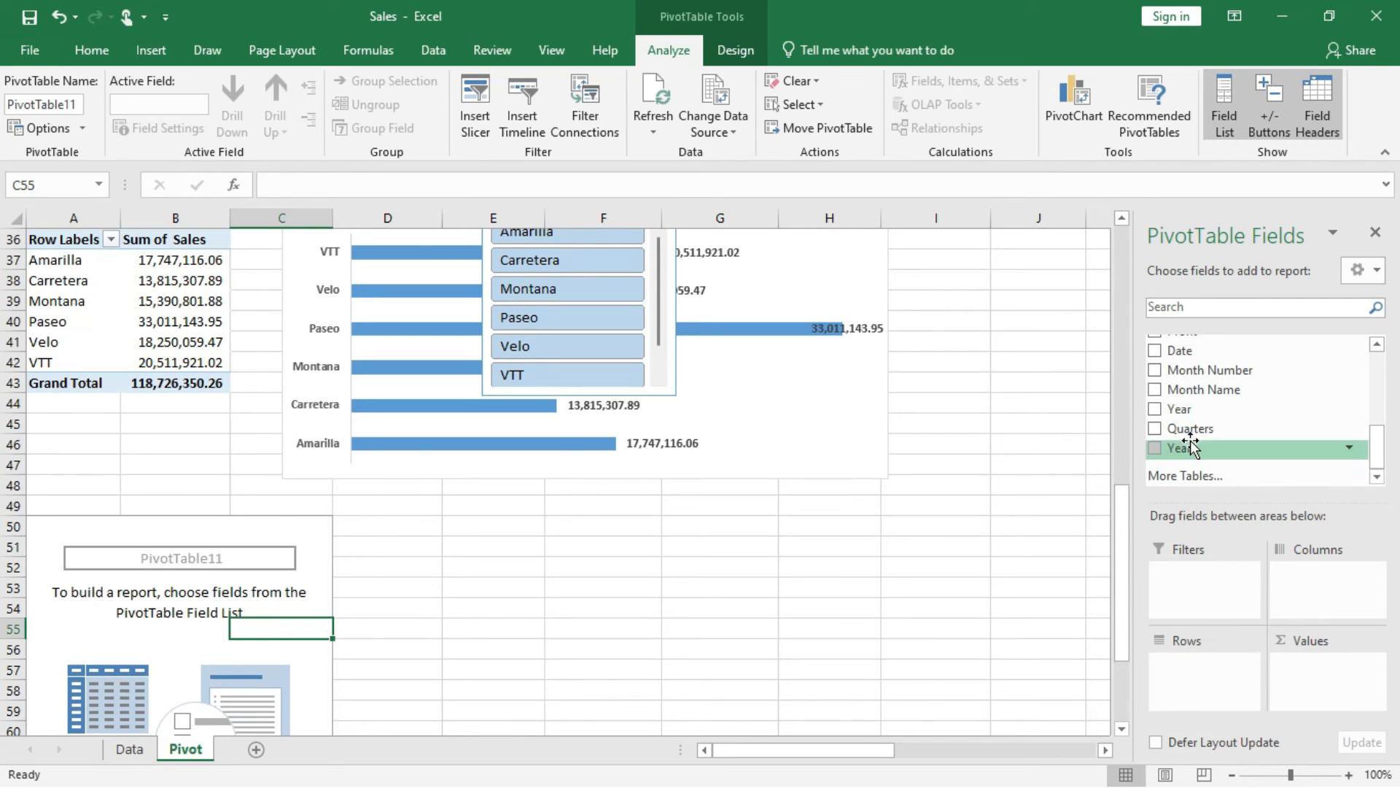
pyautogui.click(1183, 350)
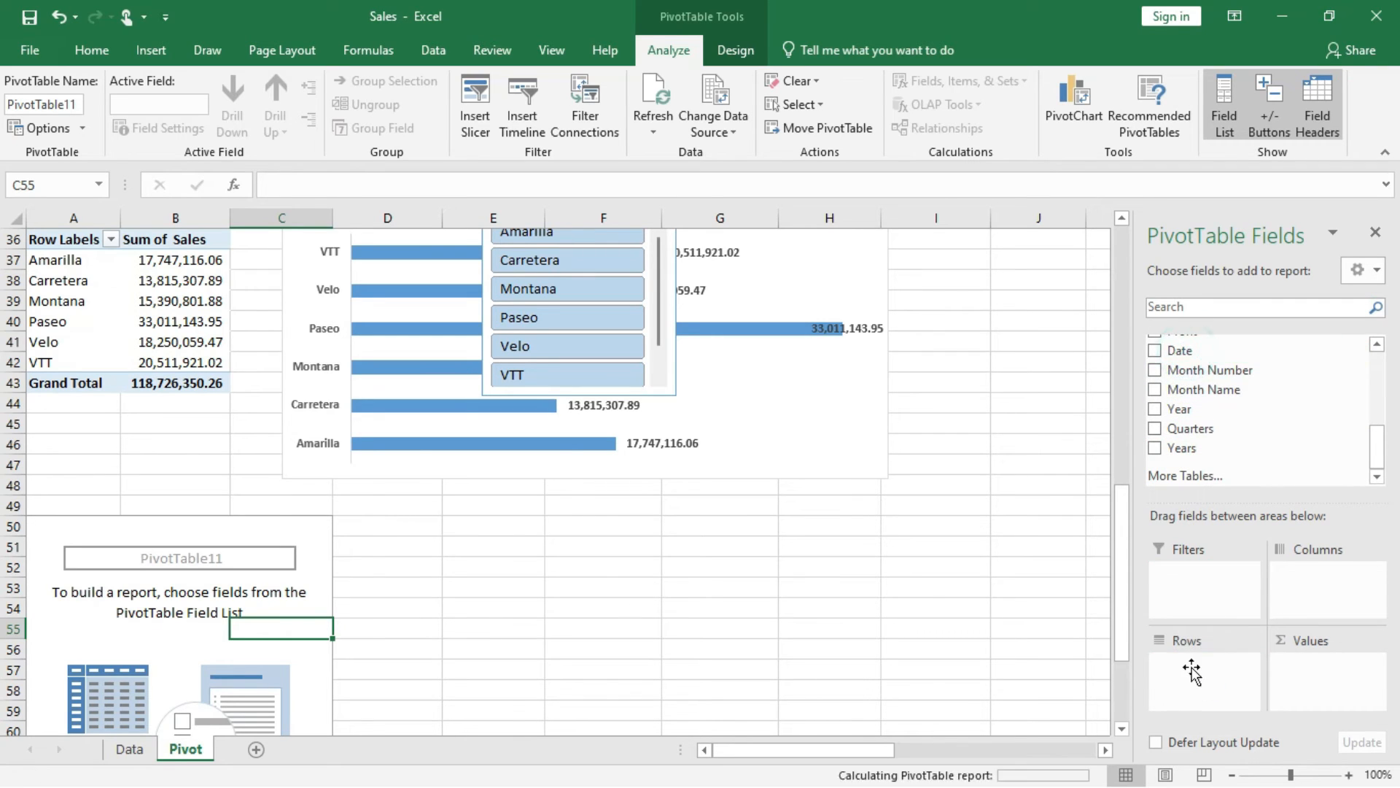
pyautogui.moveTo(1185, 705); pyautogui.dragTo(1239, 467)
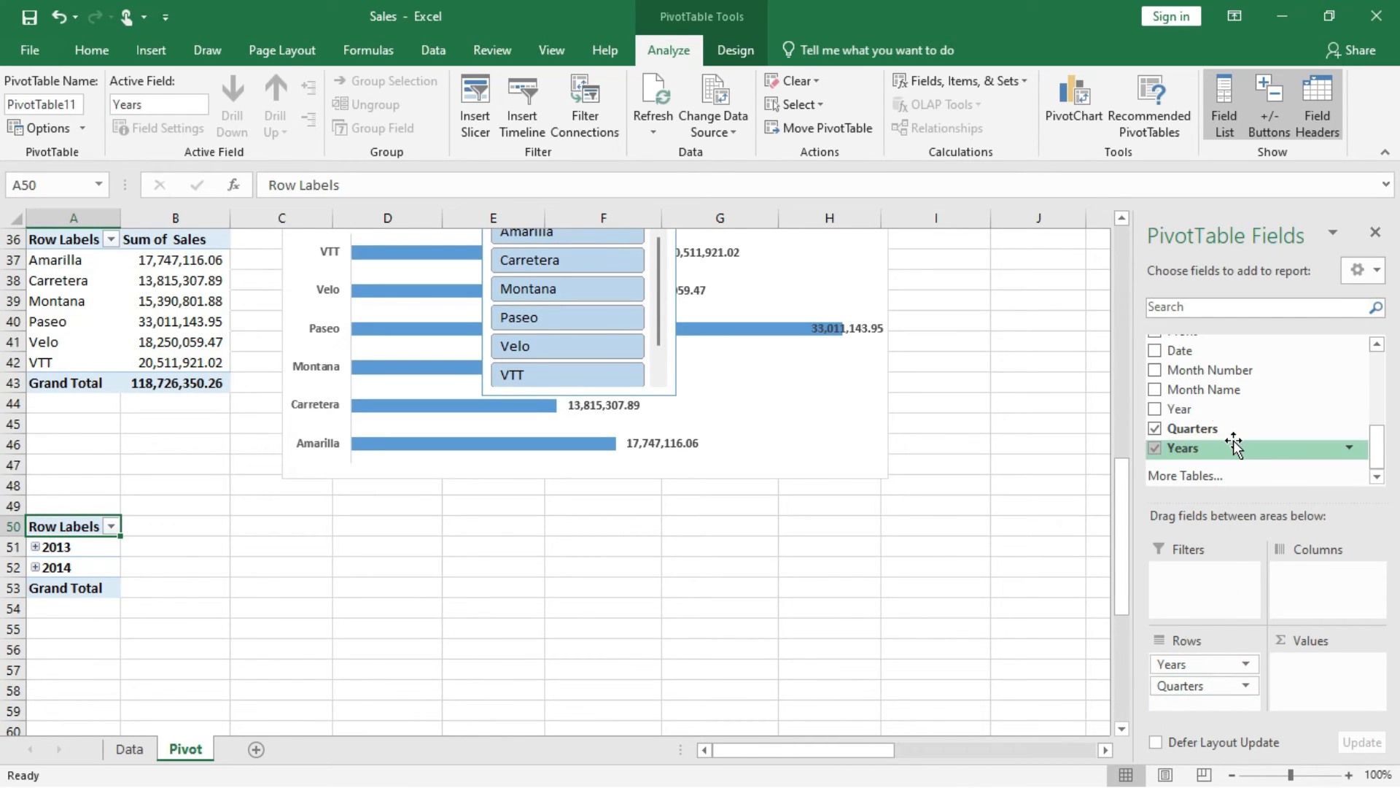
pyautogui.scroll(1, 1212, 394)
pyautogui.moveTo(1184, 341); pyautogui.dragTo(1307, 652)
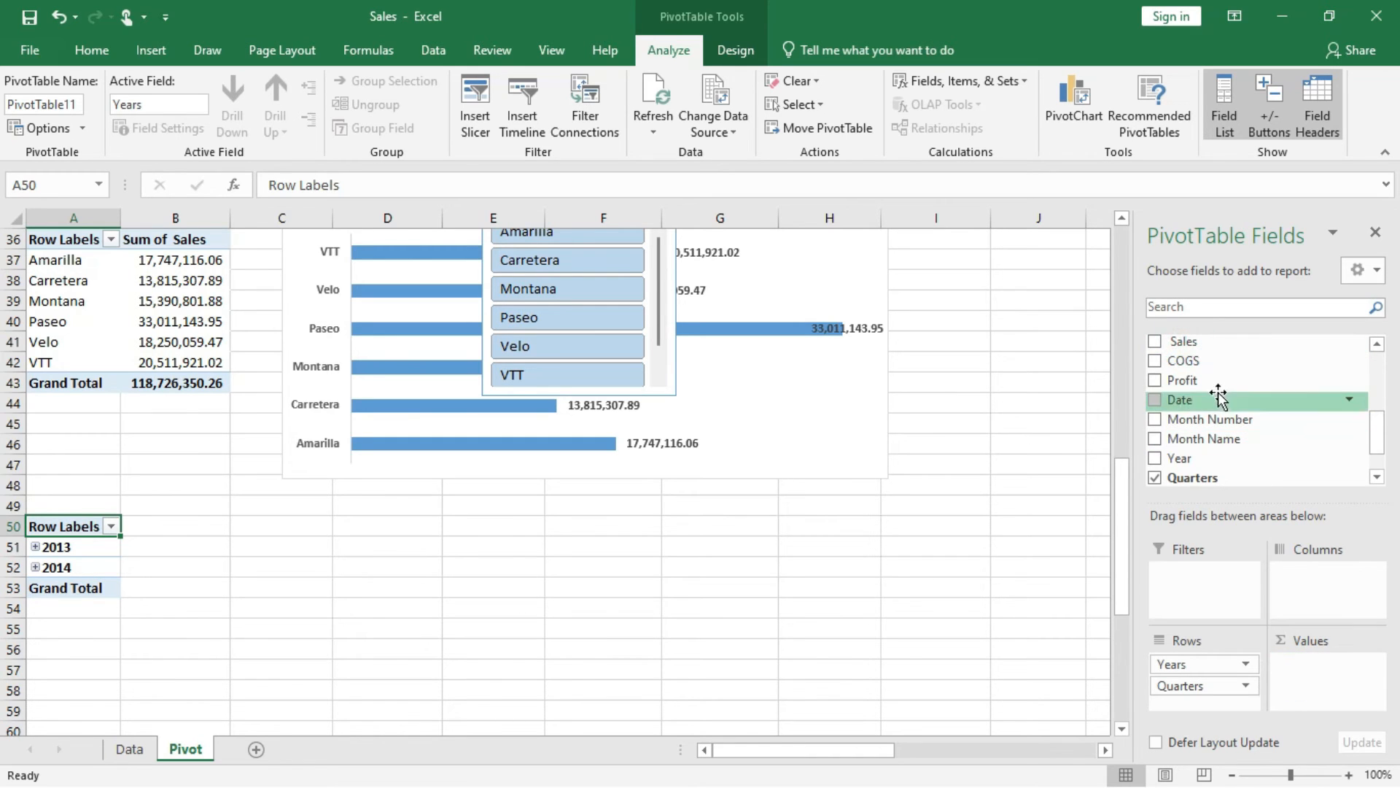
pyautogui.moveTo(1196, 345); pyautogui.dragTo(1302, 677)
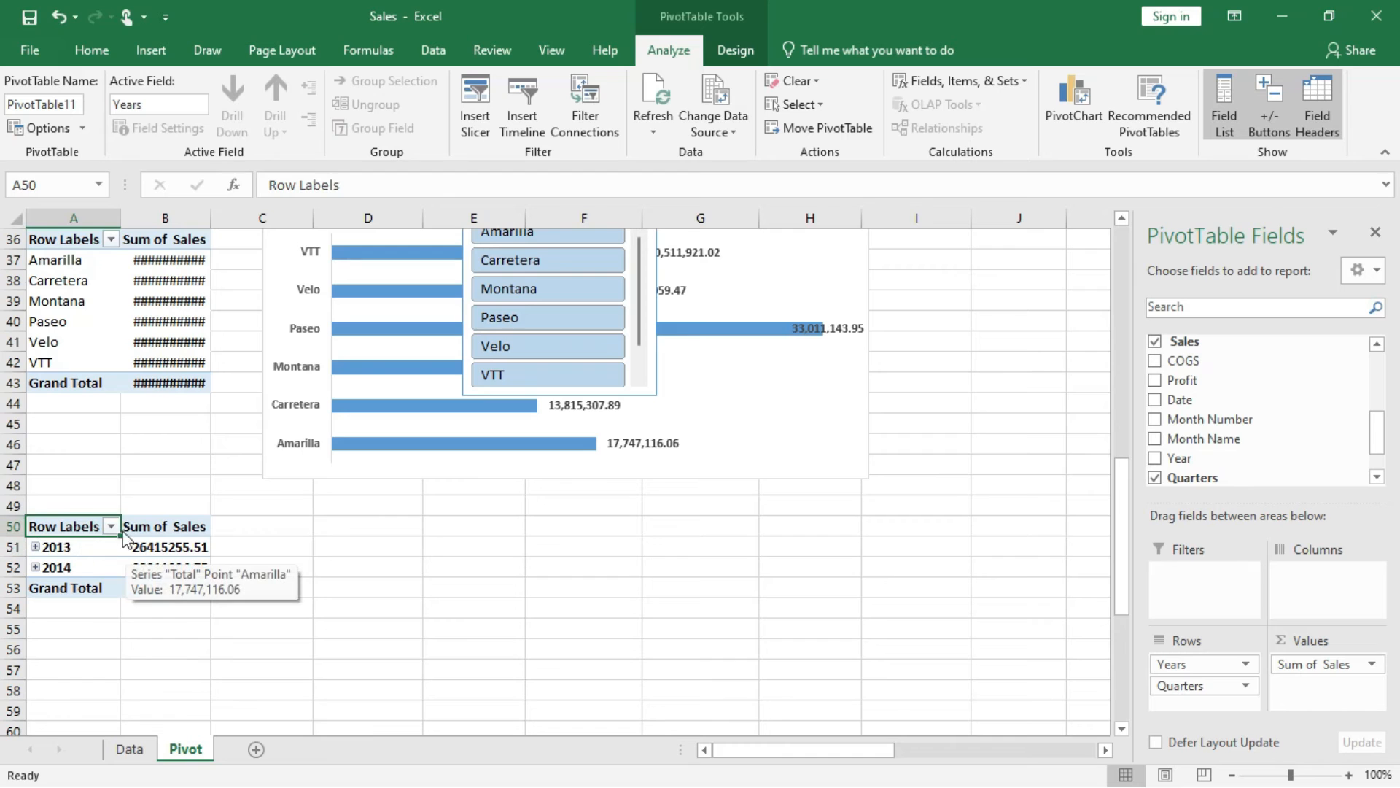
# Expand 2013 and 2014 in the yearly PivotTable to show their quarters, and set its report layout to Tabular Form.
pyautogui.click(35, 547)
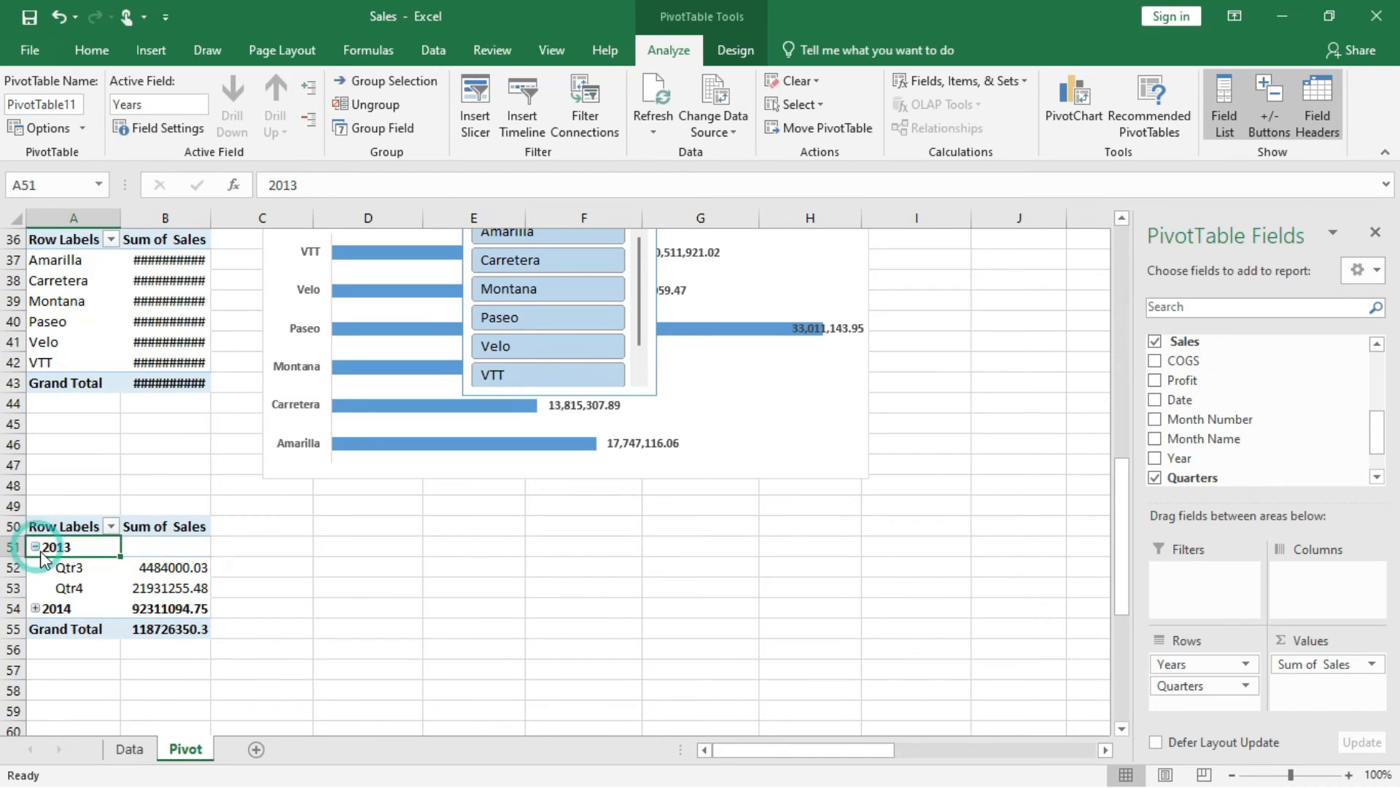
pyautogui.click(35, 608)
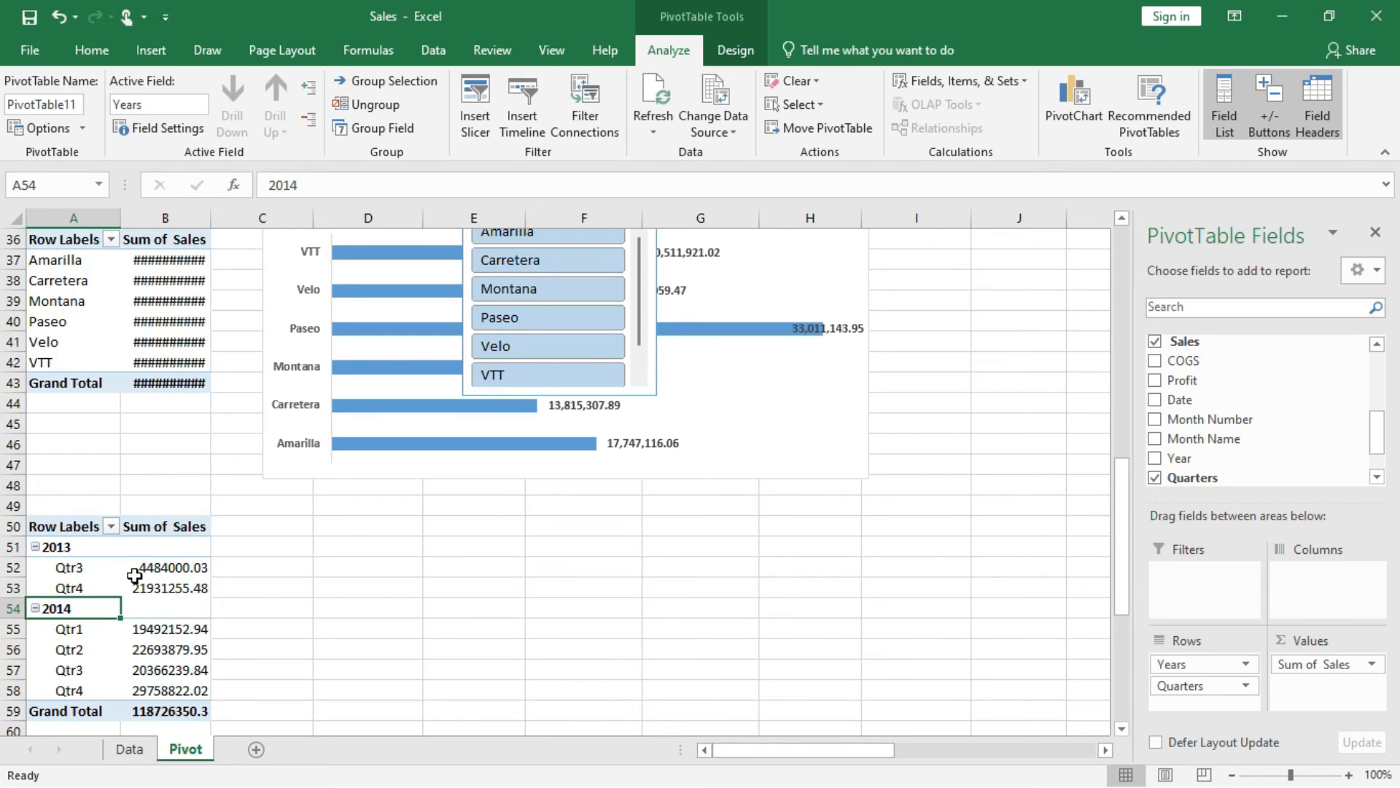
pyautogui.moveTo(134, 576)
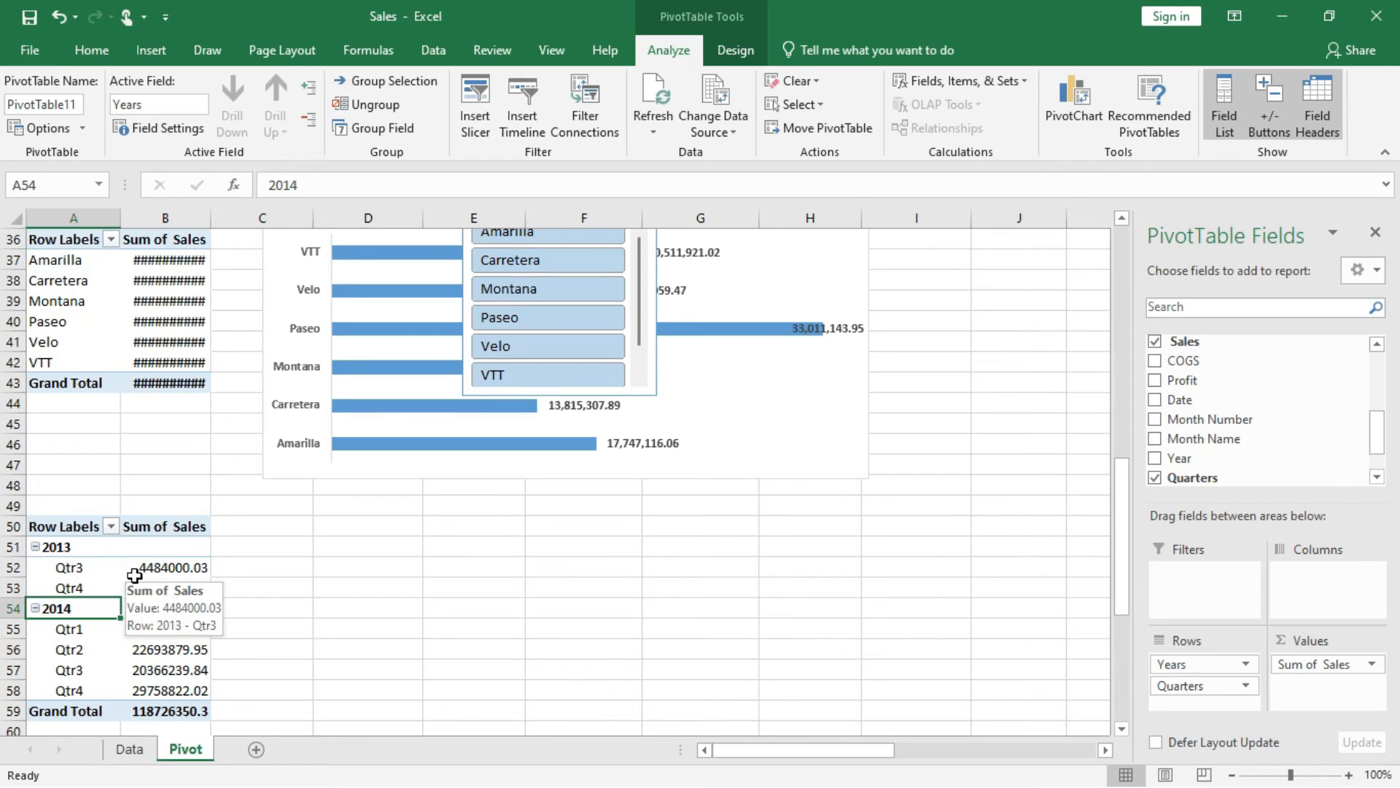
pyautogui.click(81, 546)
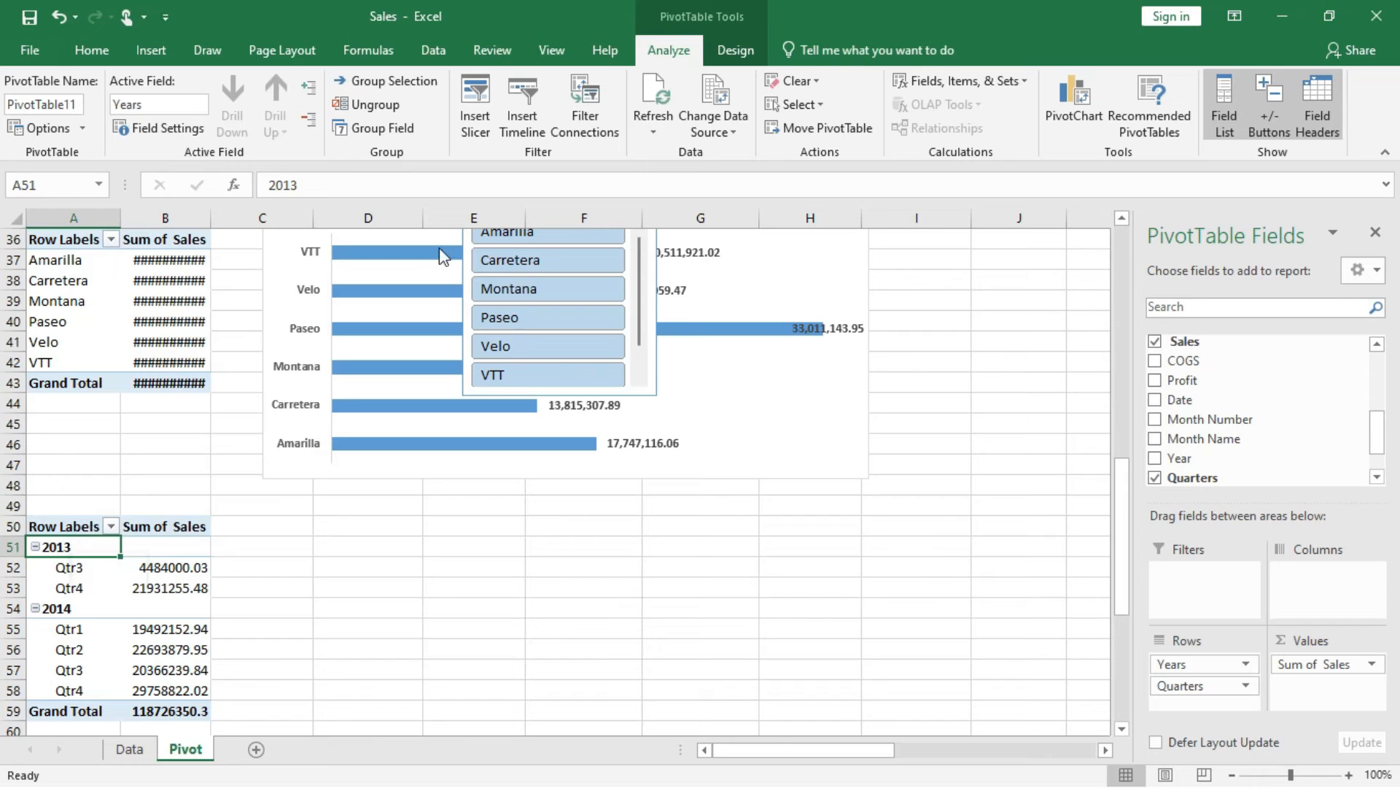
pyautogui.click(733, 51)
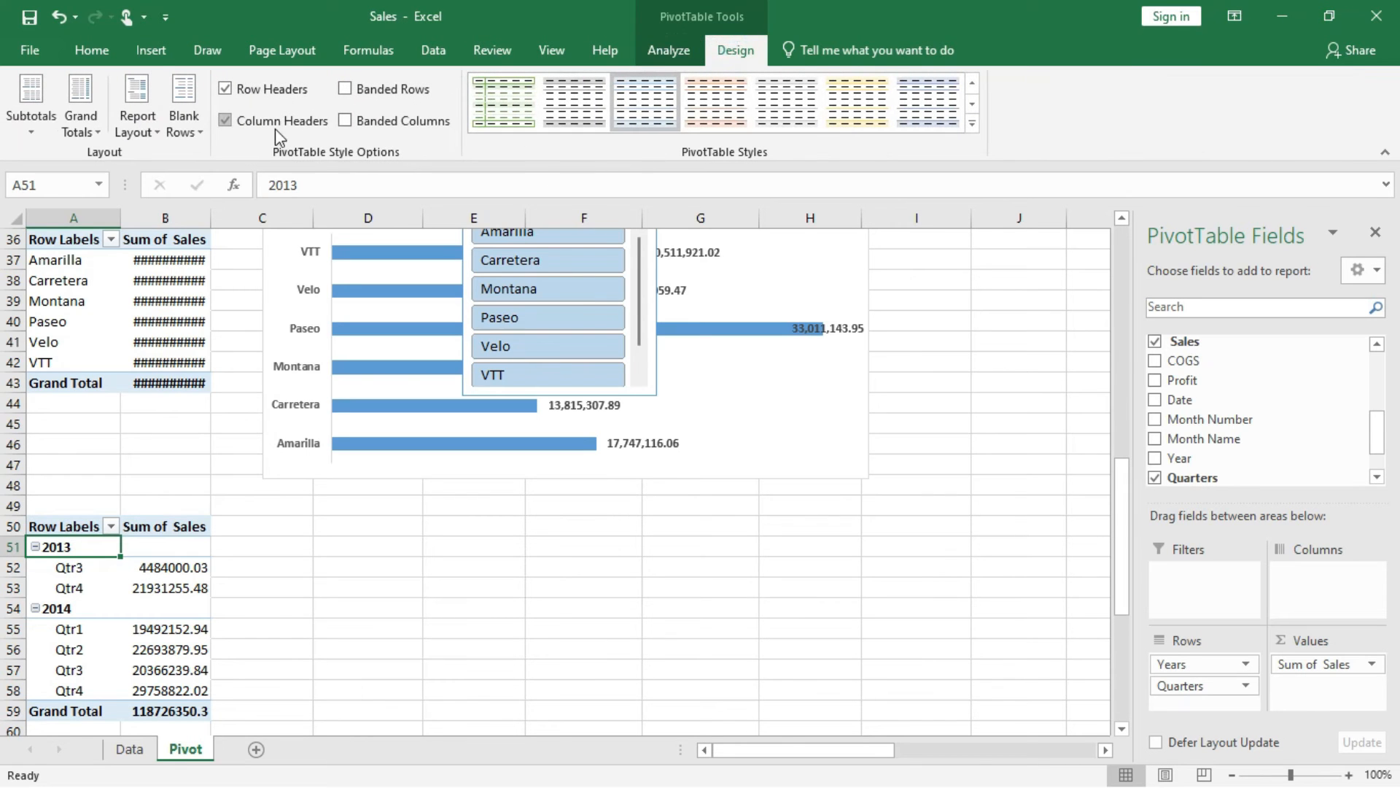
pyautogui.click(149, 130)
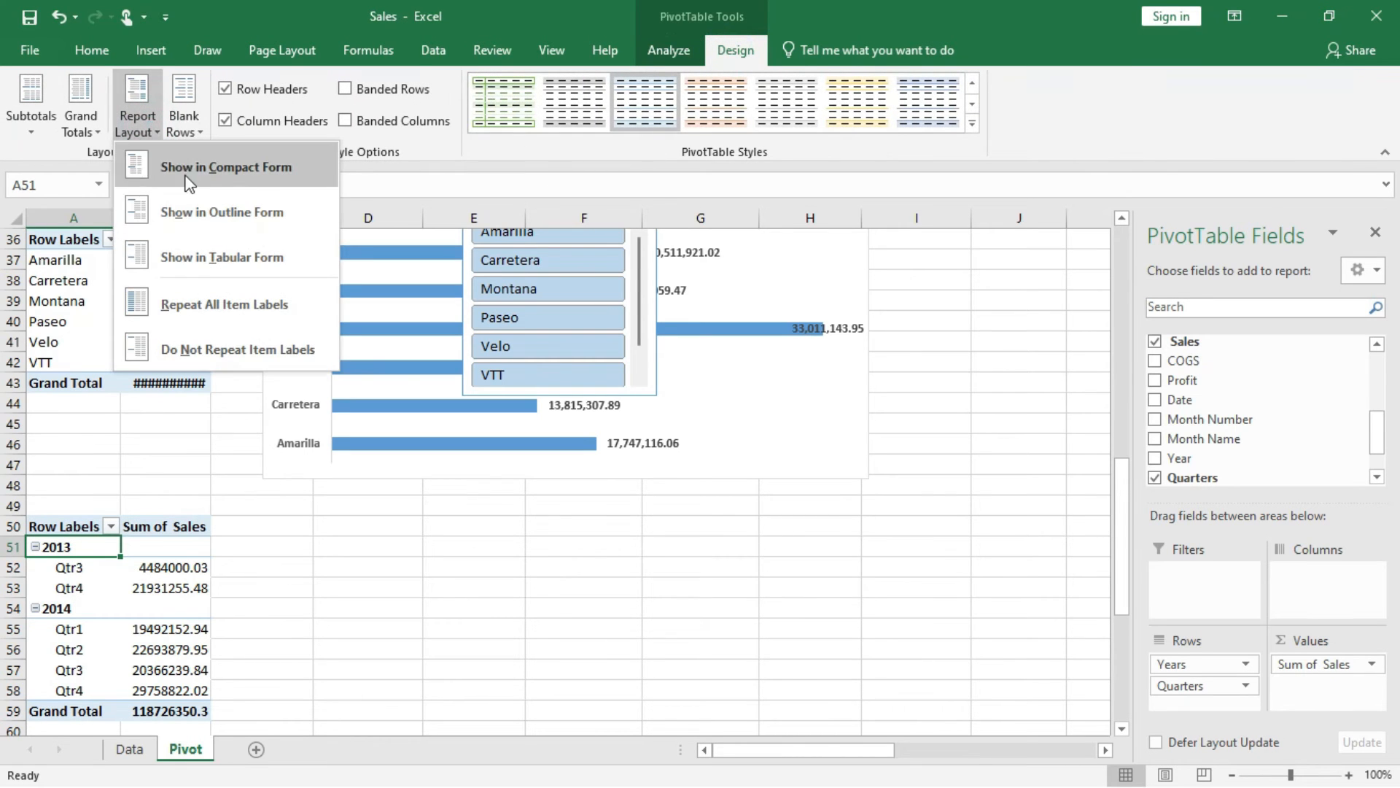
pyautogui.click(224, 257)
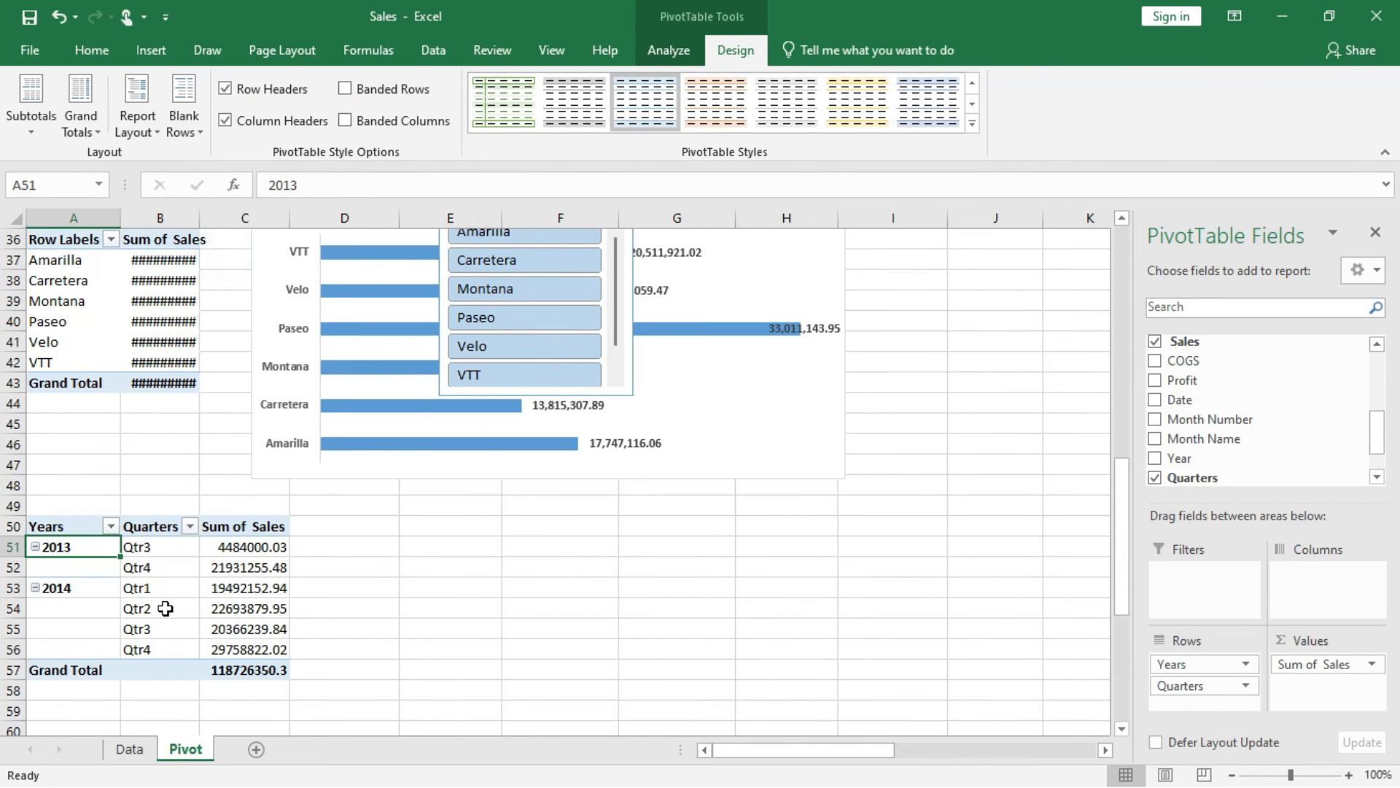
# Apply comma style to the PivotTable's Sum of Sales values in C51:C57.
pyautogui.moveTo(264, 547); pyautogui.dragTo(272, 668)
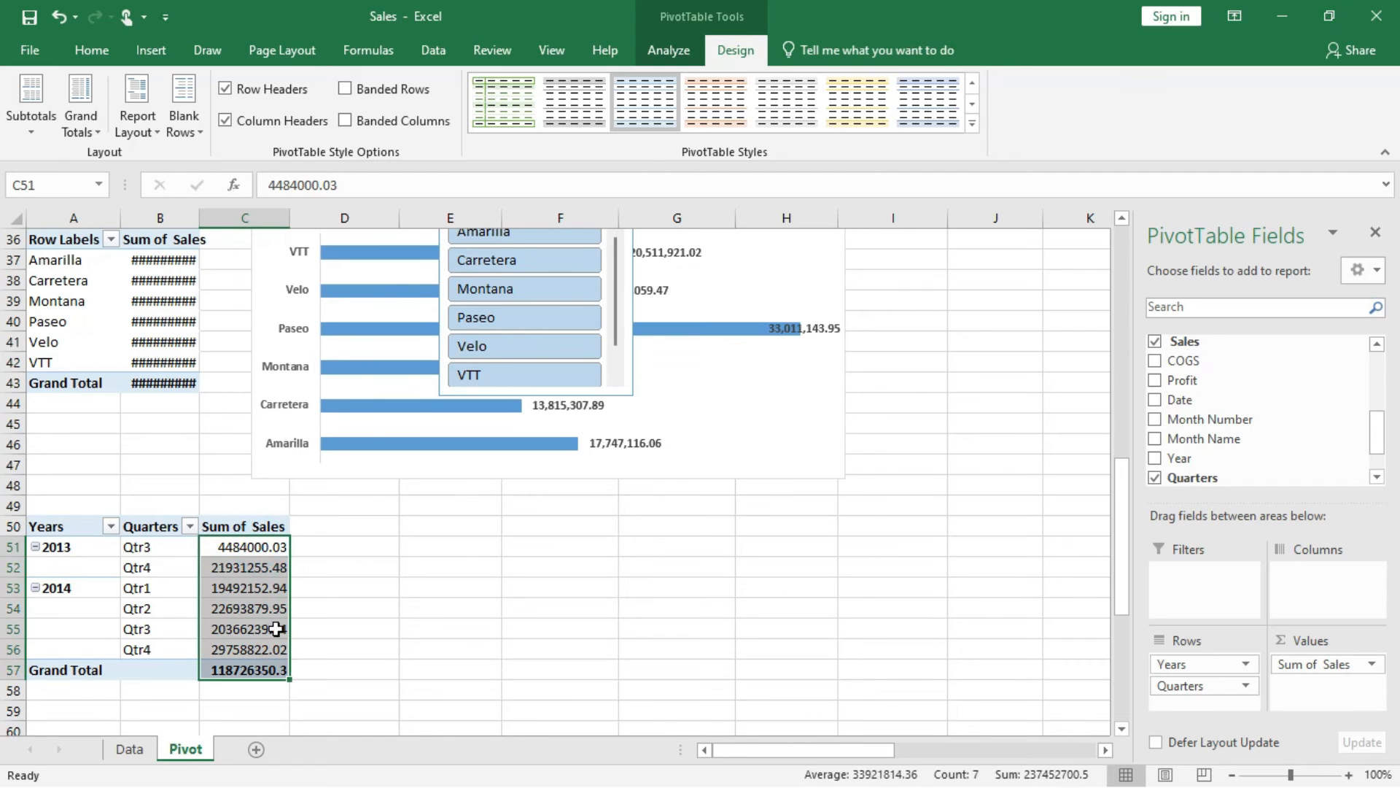
pyautogui.click(93, 52)
pyautogui.click(720, 121)
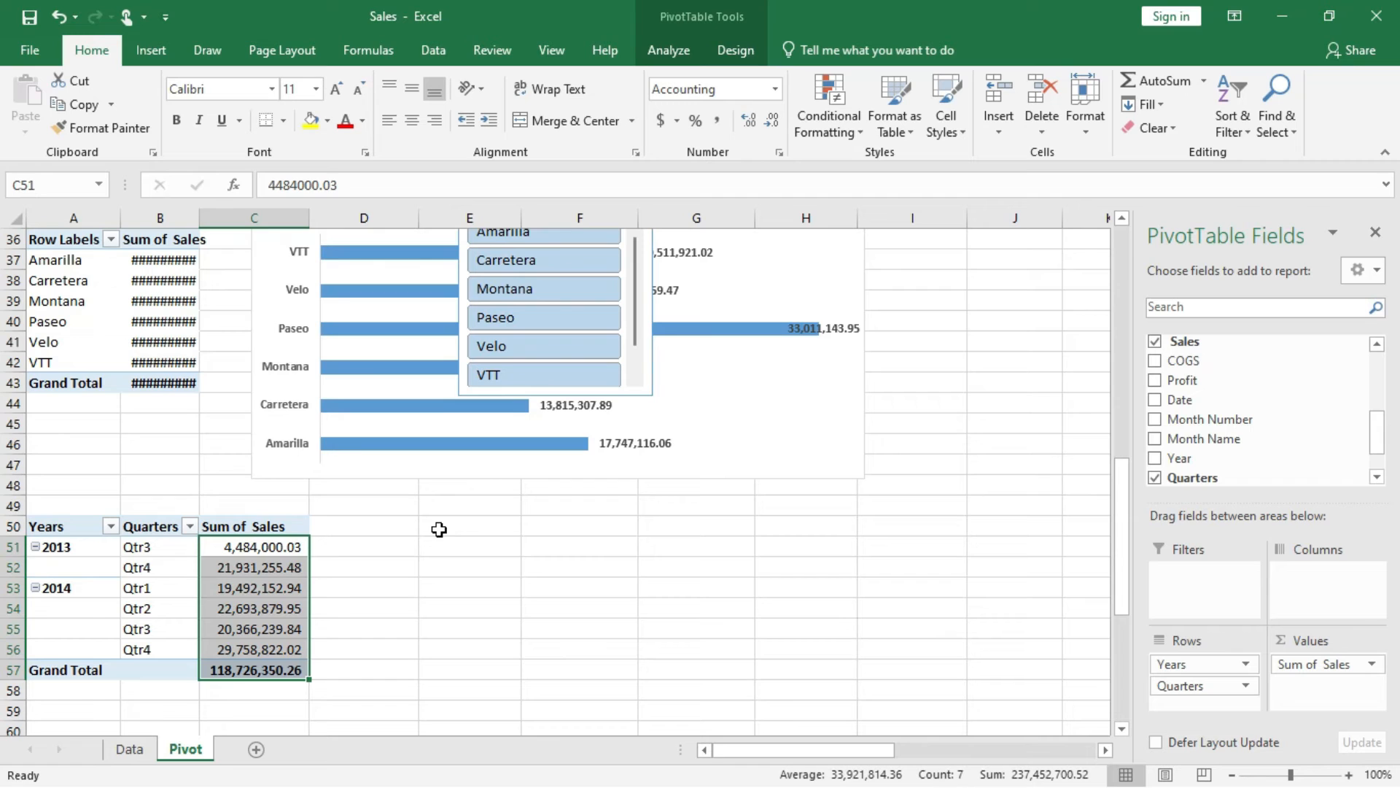
# Add Units Sold as a second summed value in the quarterly PivotTable.
pyautogui.scroll(1, 1226, 446)
pyautogui.scroll(1, 1223, 446)
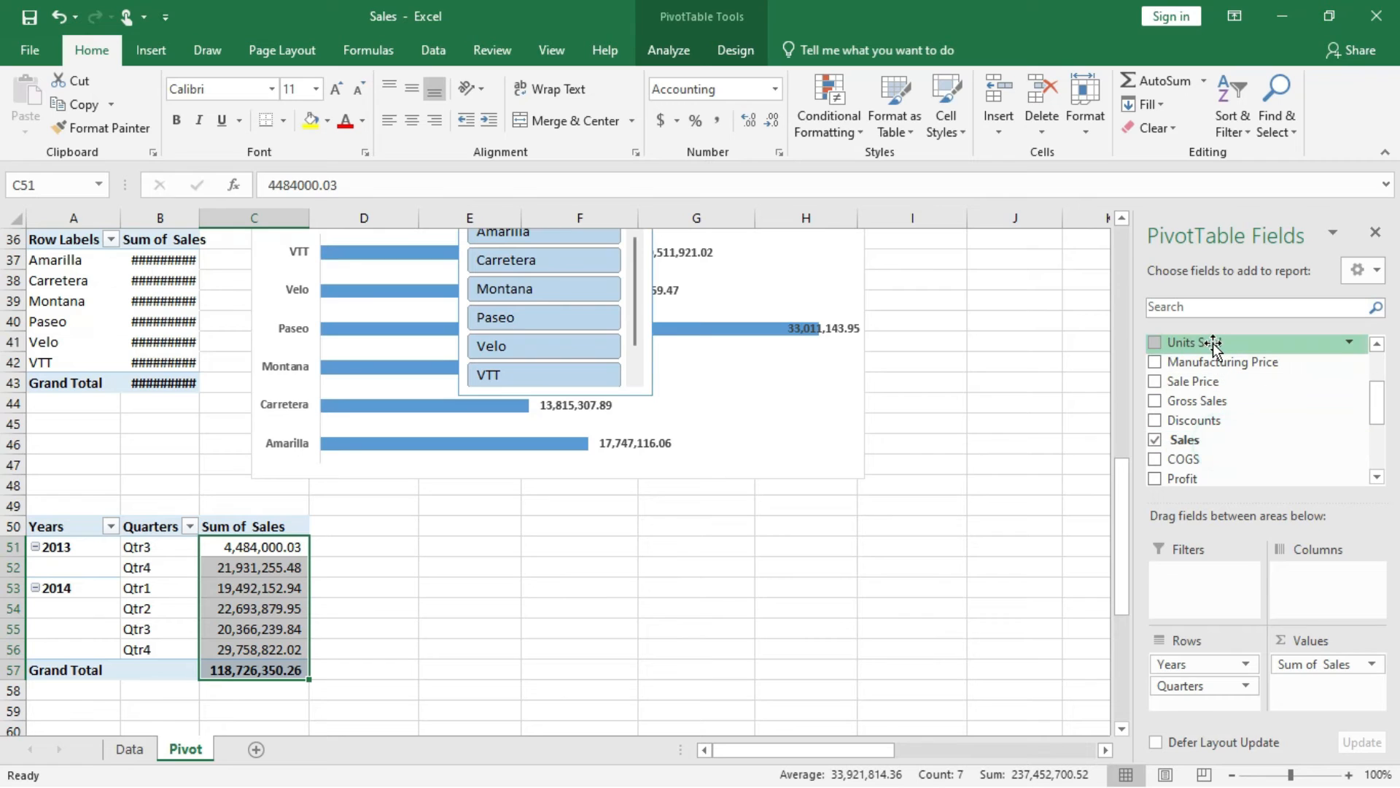
pyautogui.moveTo(1212, 341); pyautogui.dragTo(1319, 688)
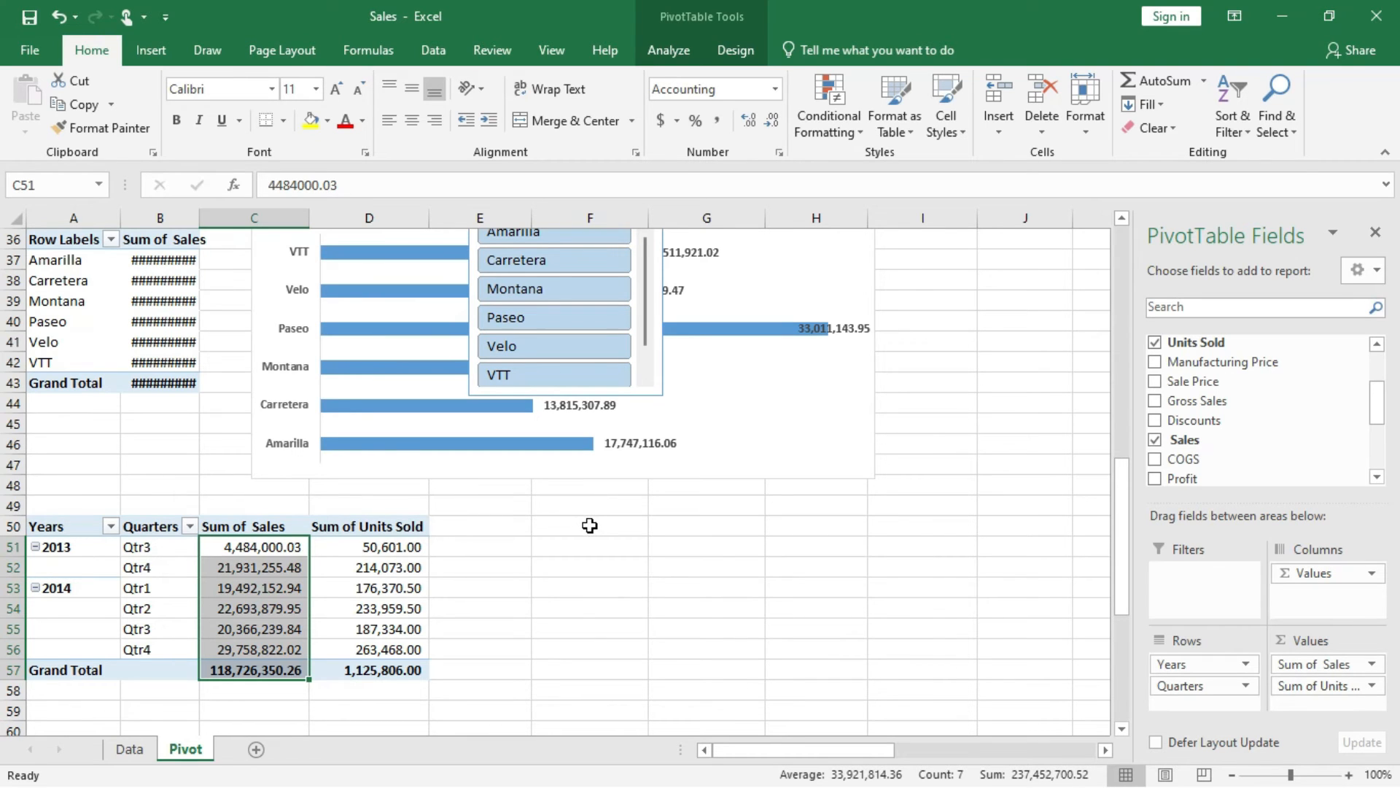
# Enter the formula =A51 in cell F51 and fill it down to F56.
pyautogui.click(570, 548)
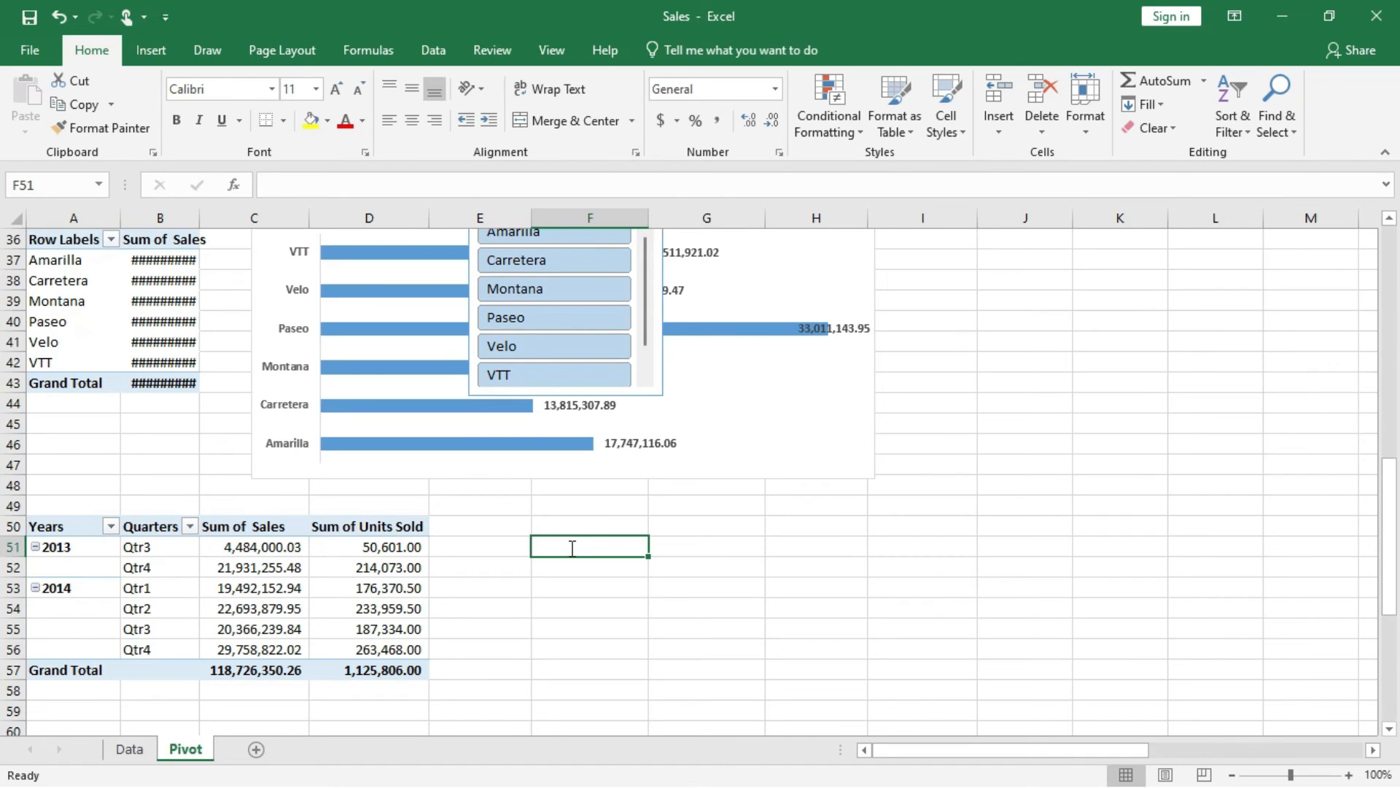
pyautogui.write('=')
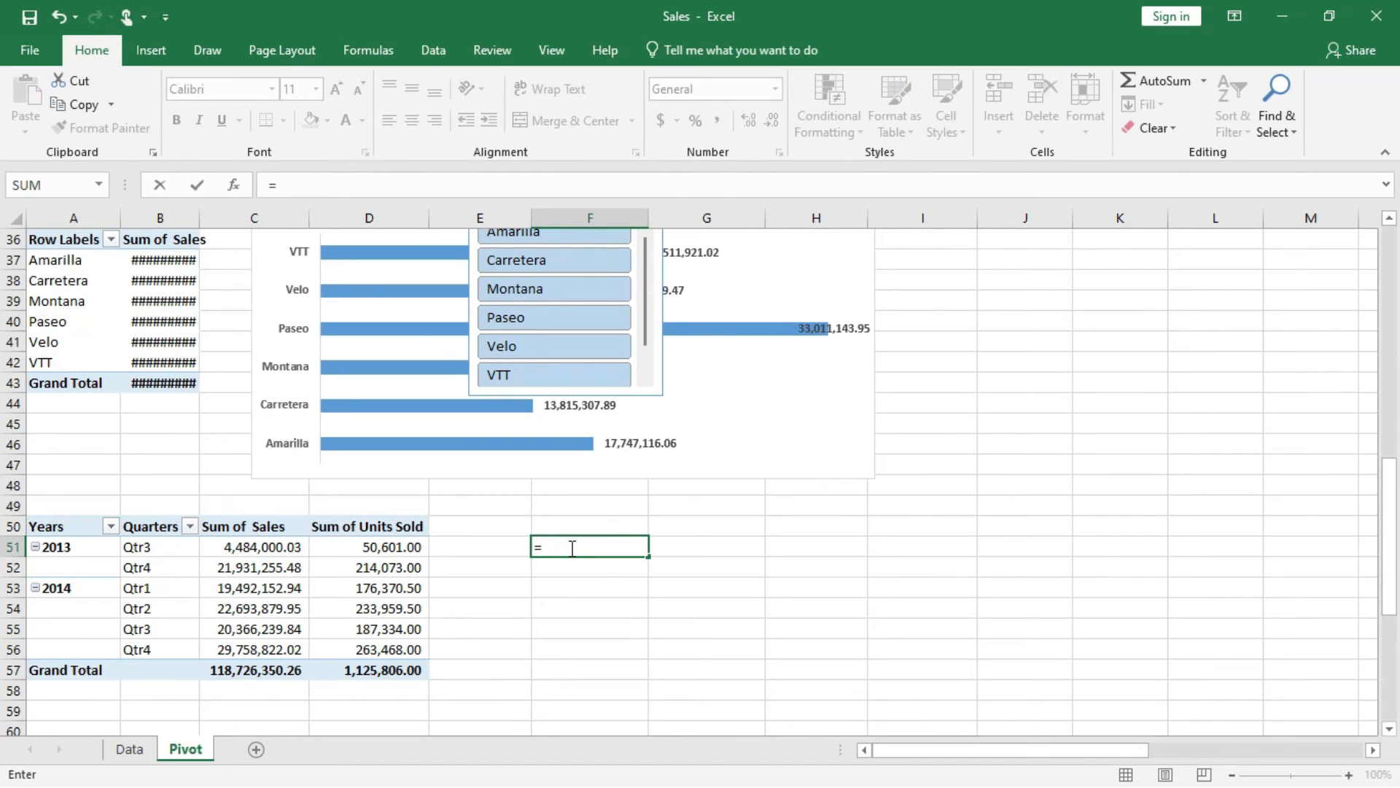
pyautogui.write('A51')
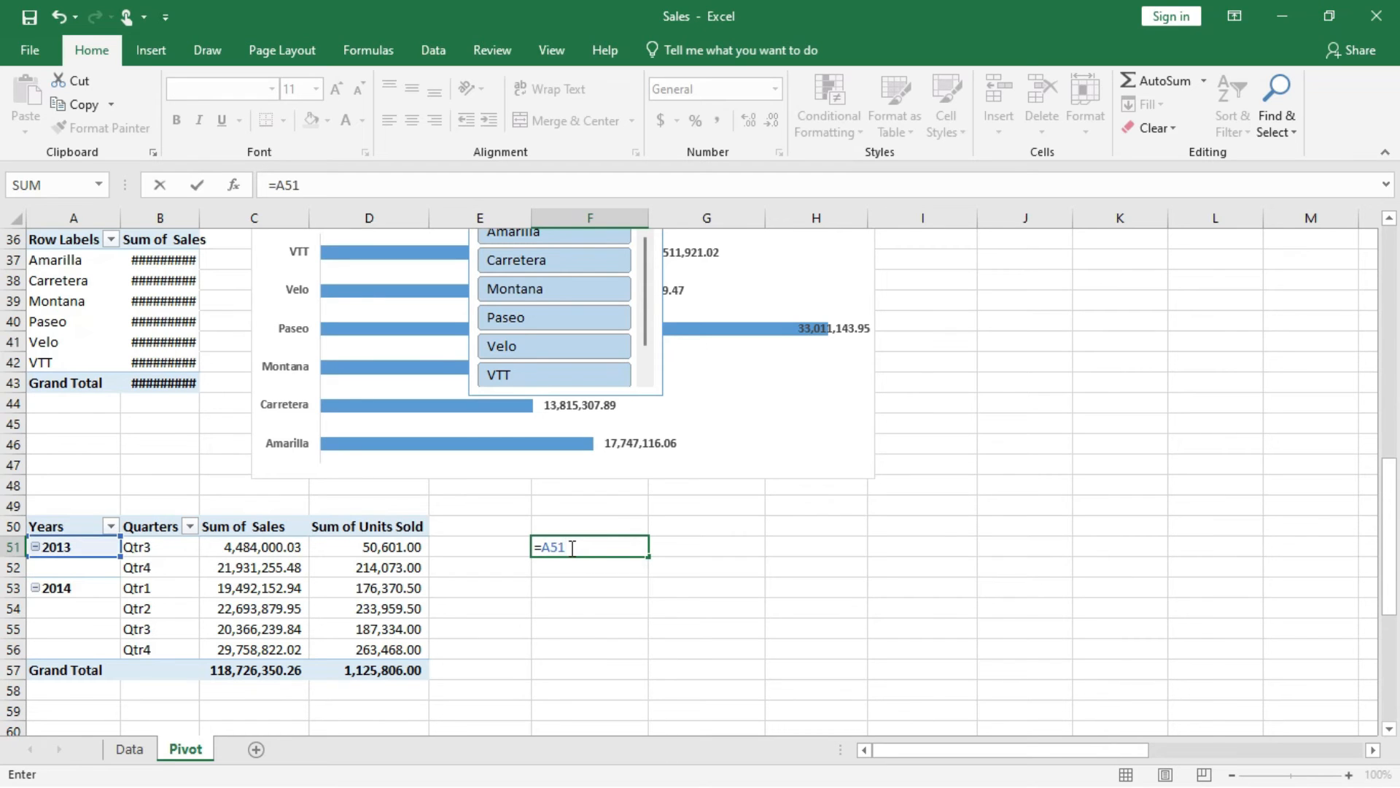
pyautogui.press('Return')
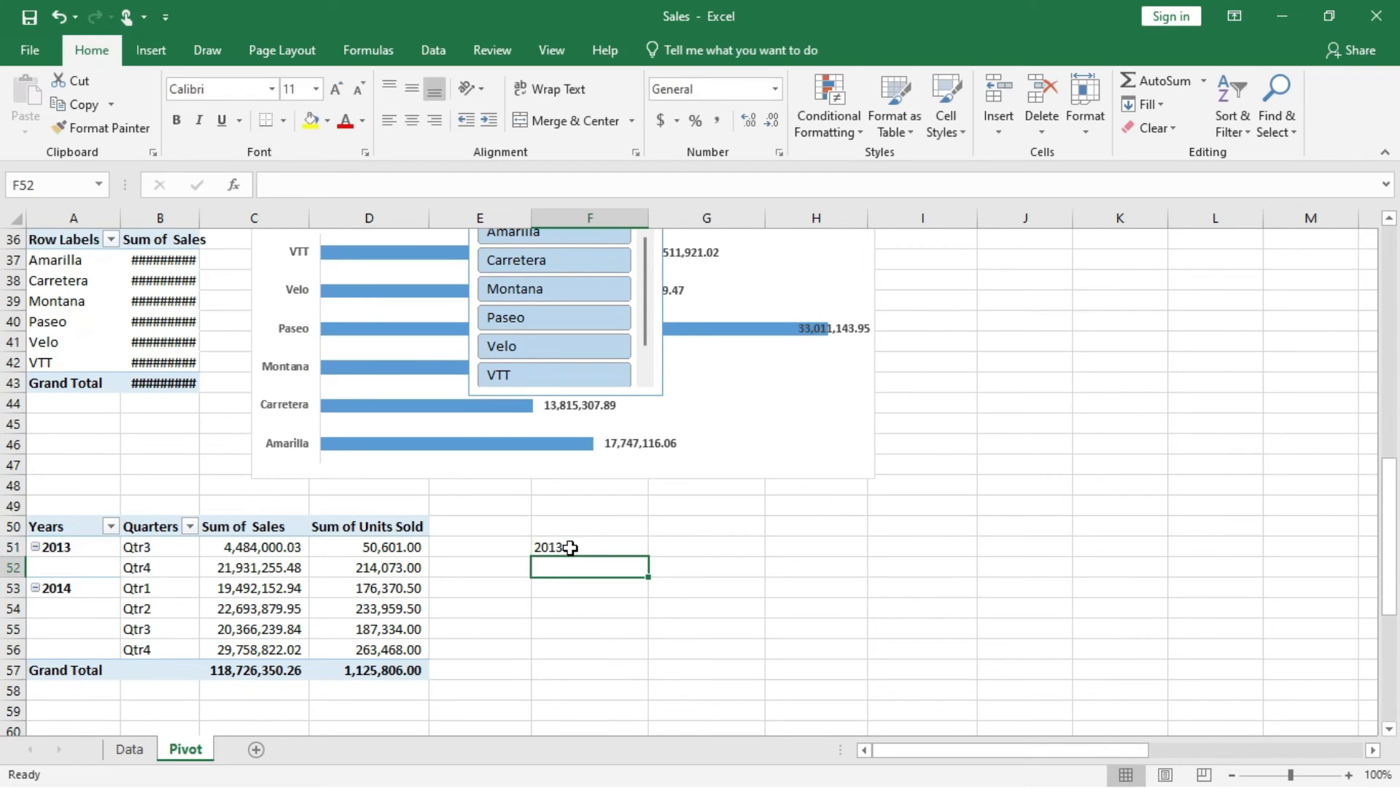
pyautogui.click(573, 547)
pyautogui.moveTo(649, 556); pyautogui.dragTo(641, 666)
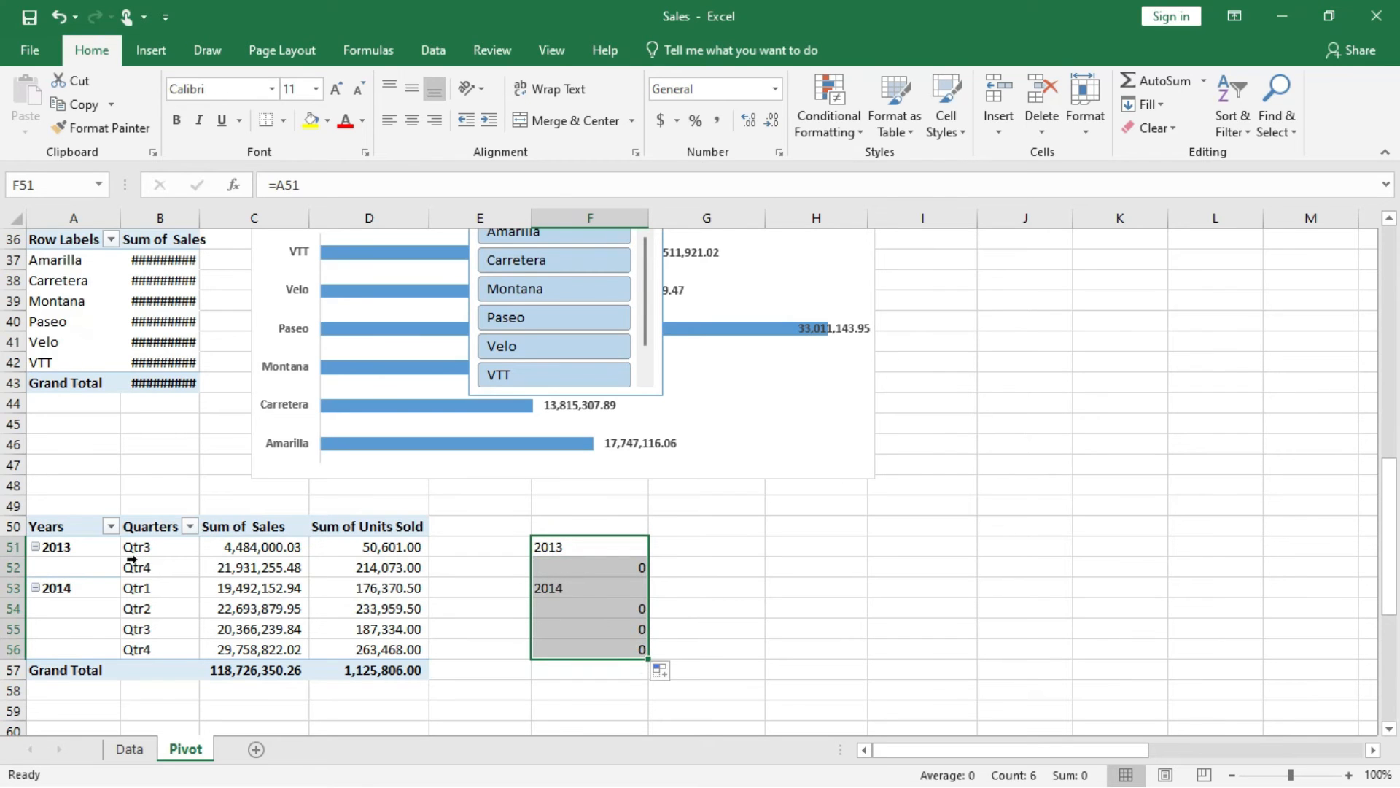
# Clear cells F52 and F54:F56, and try to fill F51:F56 across to column H.
pyautogui.click(640, 567)
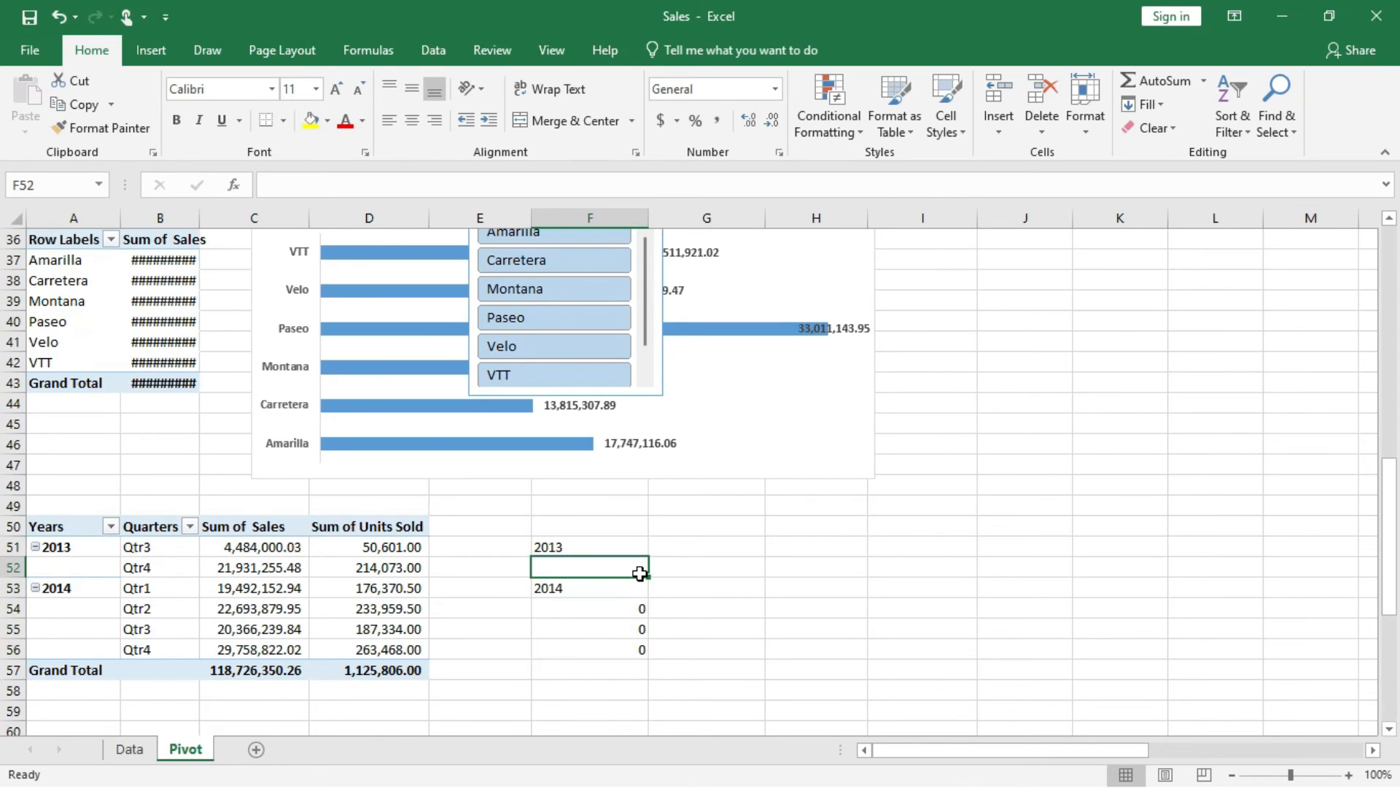
pyautogui.click(633, 607)
pyautogui.moveTo(636, 636); pyautogui.dragTo(635, 643)
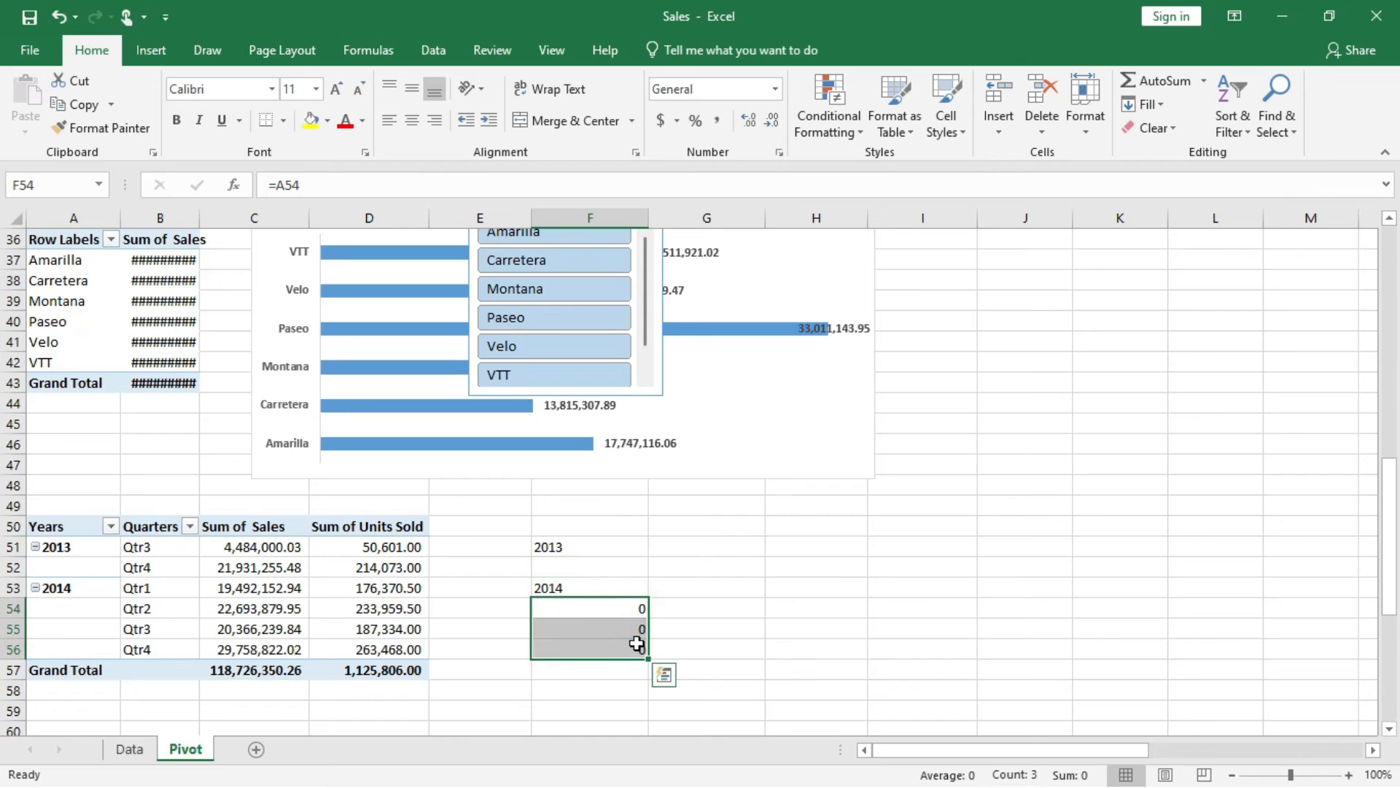
pyautogui.press('Delete')
pyautogui.moveTo(602, 541); pyautogui.dragTo(882, 642)
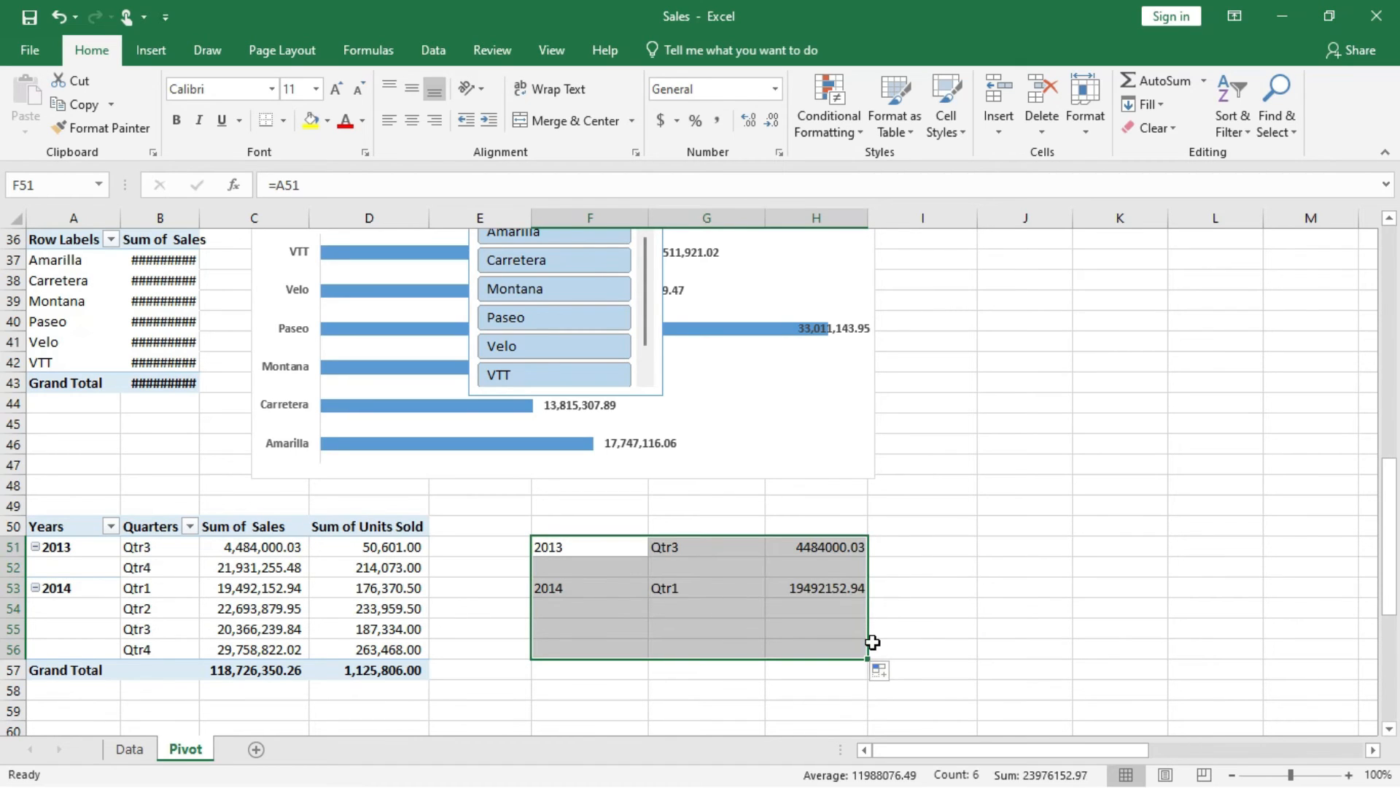
# Undo the fill across to column H and the clearing of cells F52 and F54:F56.
pyautogui.hotkey('ctrl', 'z')
pyautogui.hotkey('ctrl', 'z')
pyautogui.hotkey('ctrl', 'z')
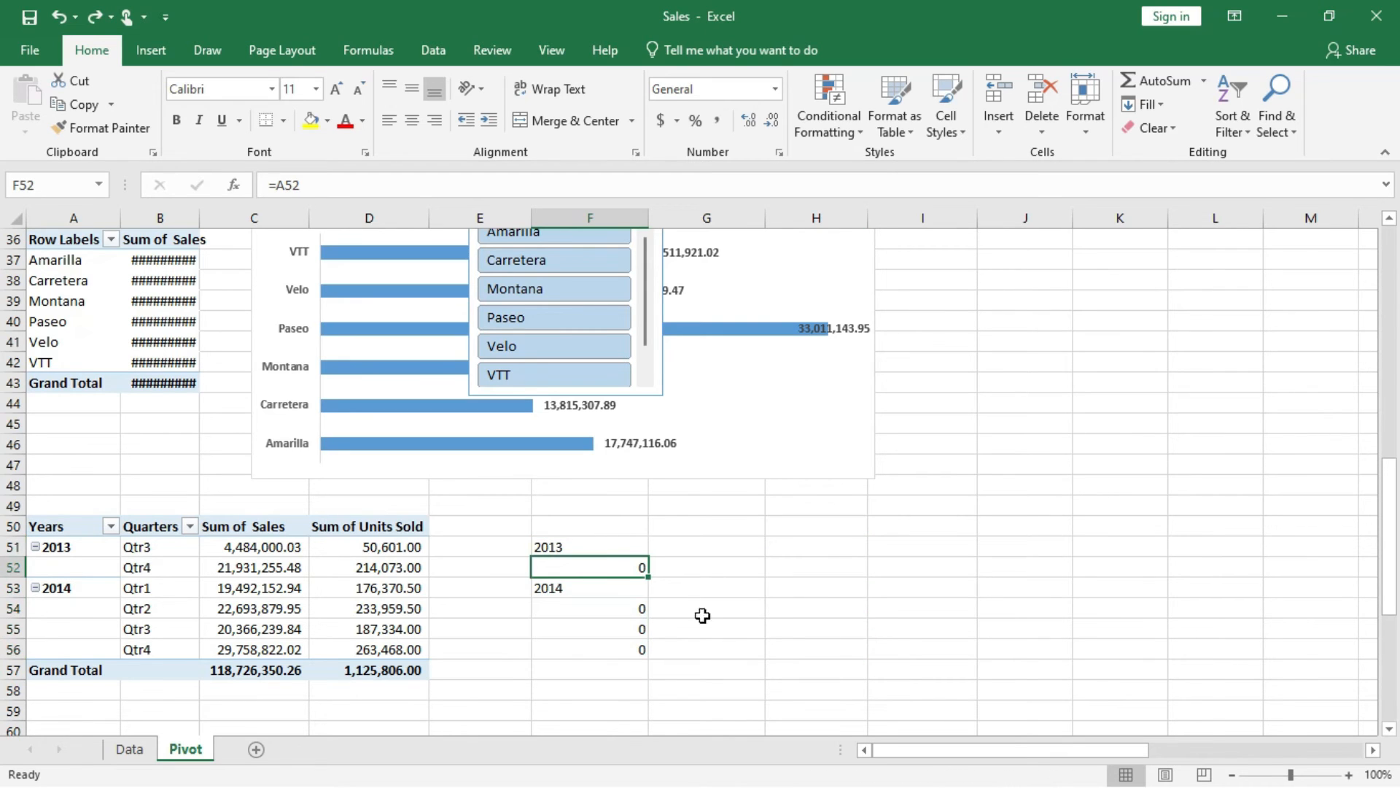
# Fill the F51:F56 formulas across to column H and clear the zero cells F52 and F54:F56.
pyautogui.moveTo(600, 544); pyautogui.dragTo(859, 650)
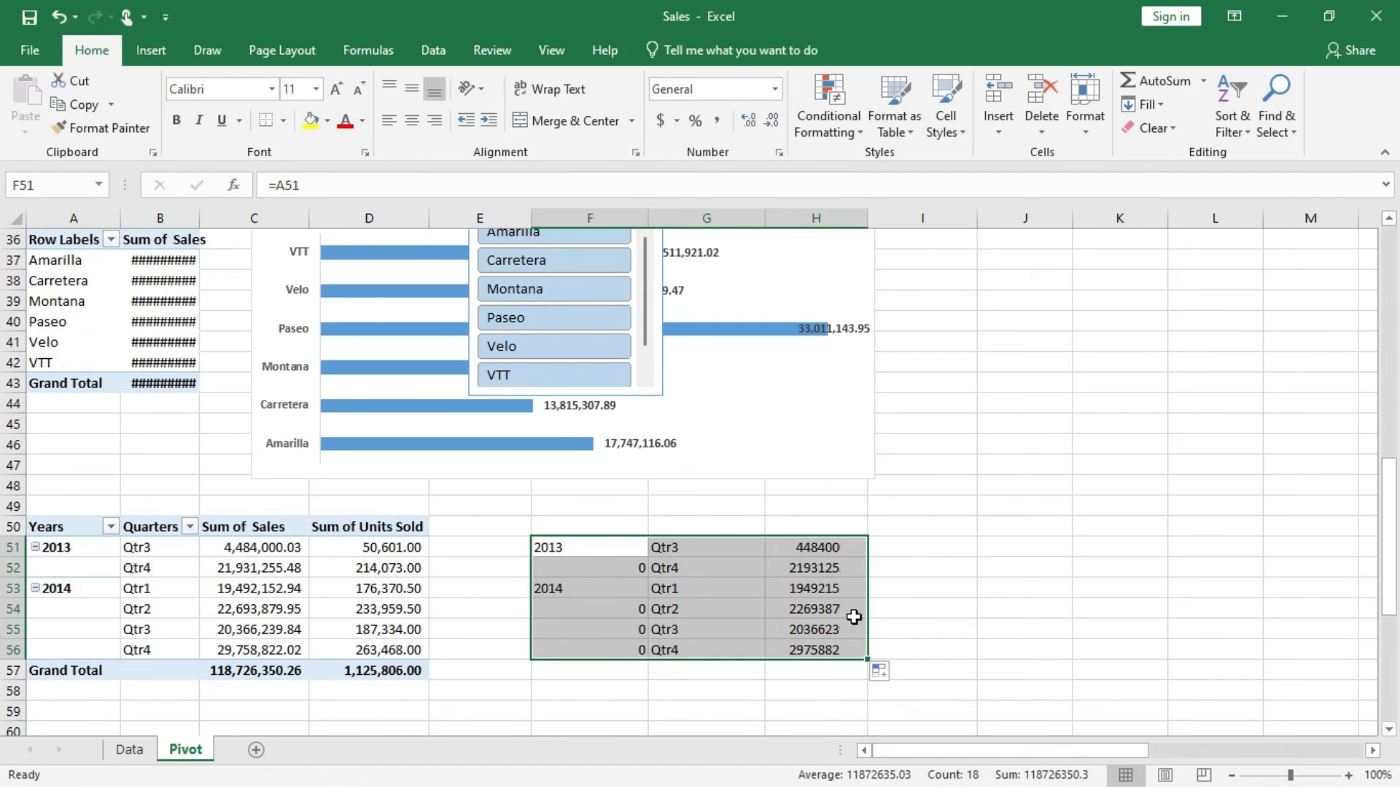
pyautogui.click(627, 564)
pyautogui.press('Delete')
pyautogui.press('Down')
pyautogui.press('Down')
pyautogui.press('Home')
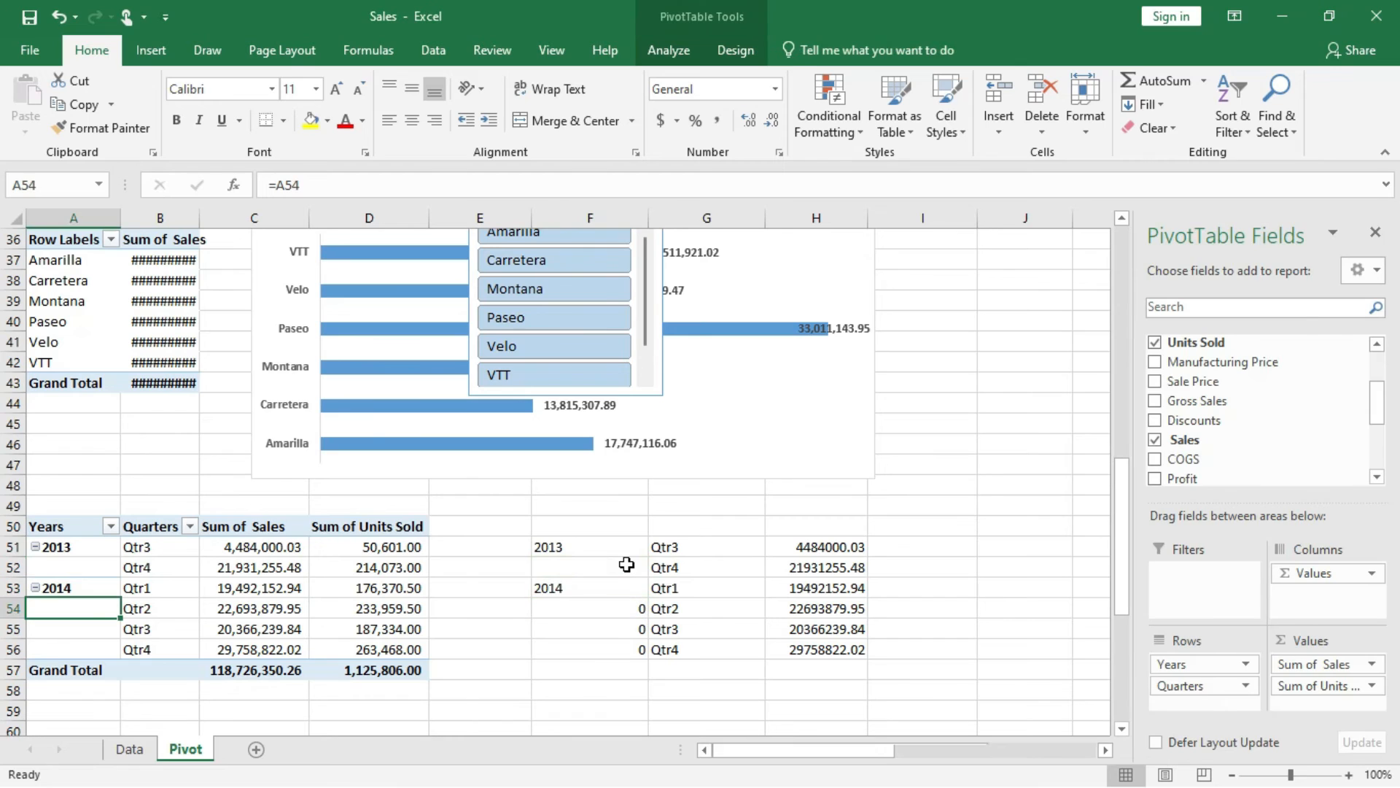
pyautogui.moveTo(633, 601); pyautogui.dragTo(632, 641)
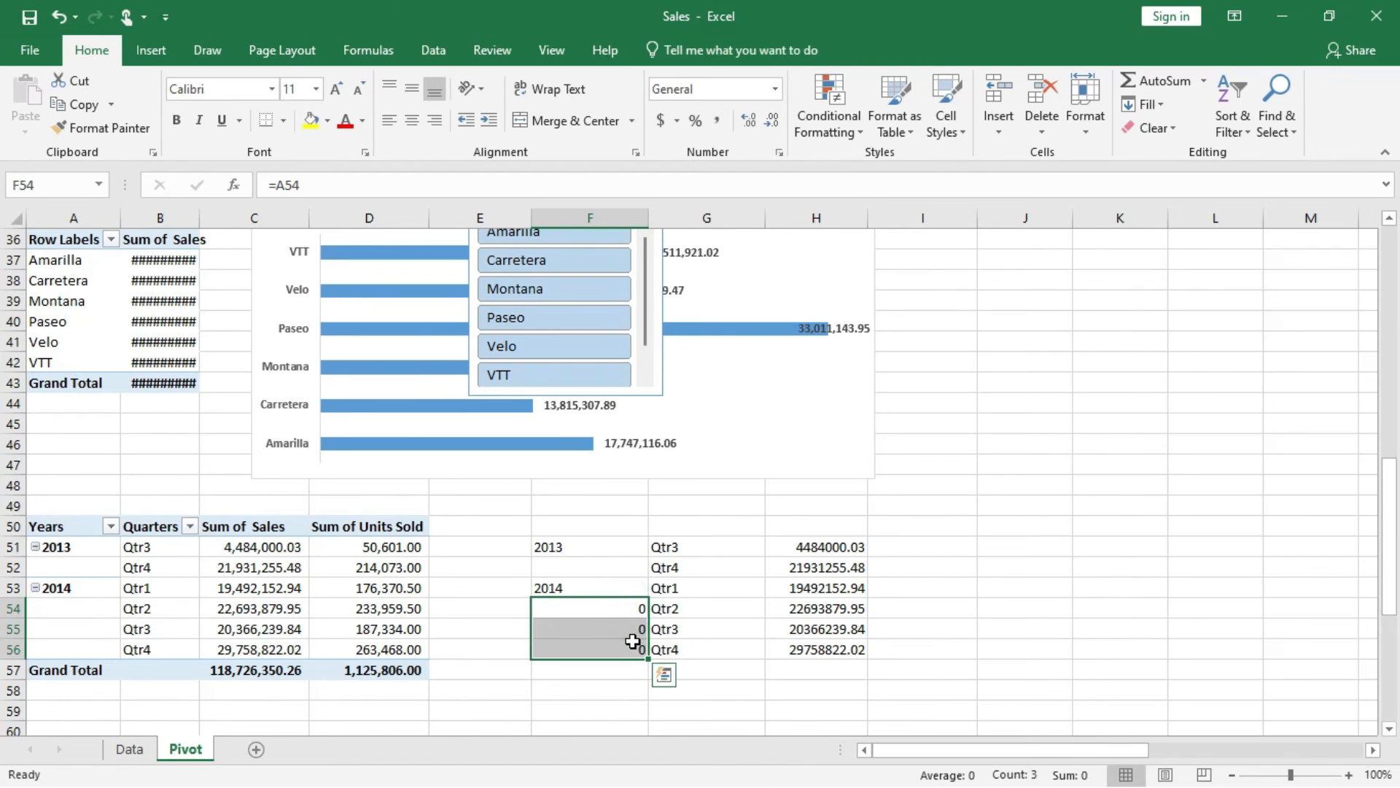
pyautogui.press('Delete')
# Apply comma style to the copied sales figures in H51:H56.
pyautogui.click(839, 547)
pyautogui.moveTo(827, 593); pyautogui.dragTo(842, 647)
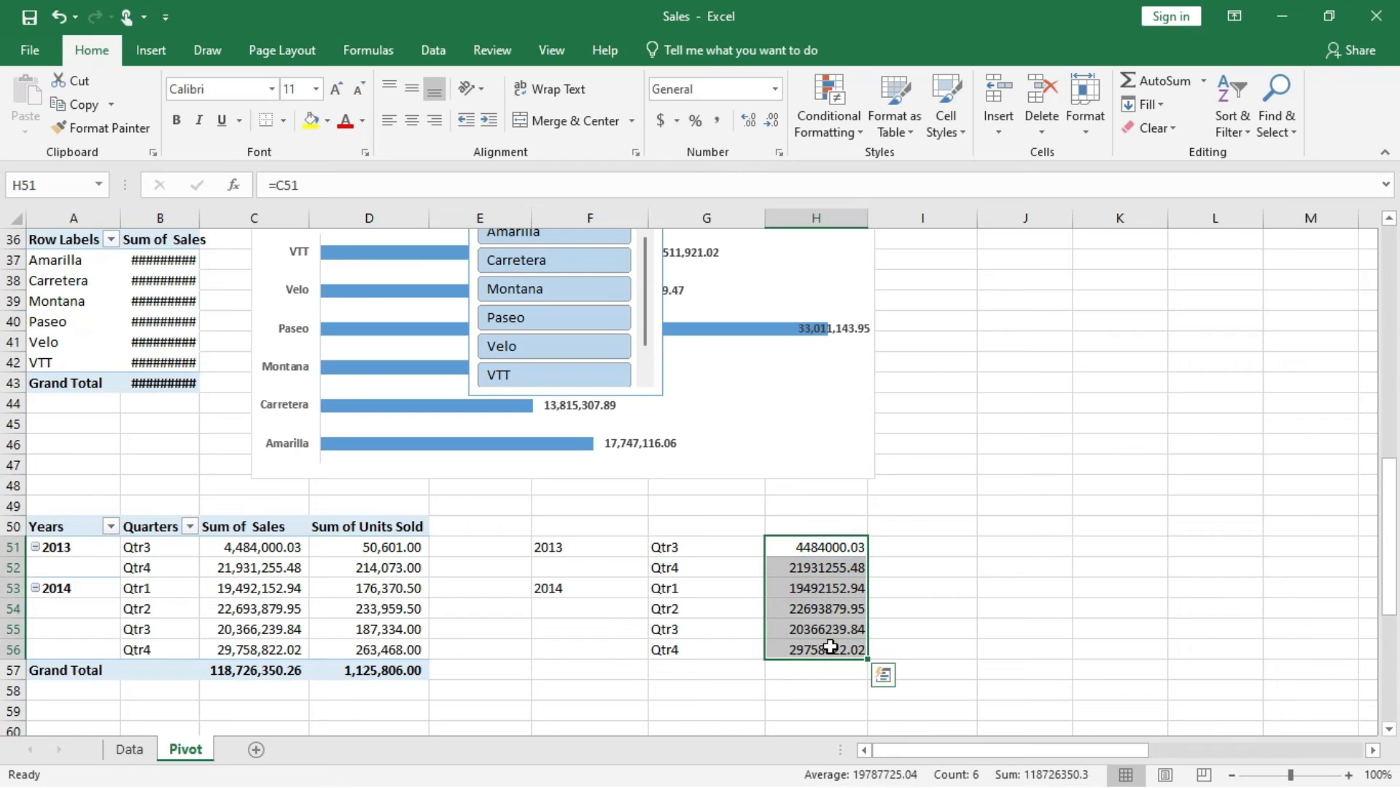
pyautogui.click(717, 121)
# Enter the column headings Sales in H50 and Price in I50.
pyautogui.click(804, 524)
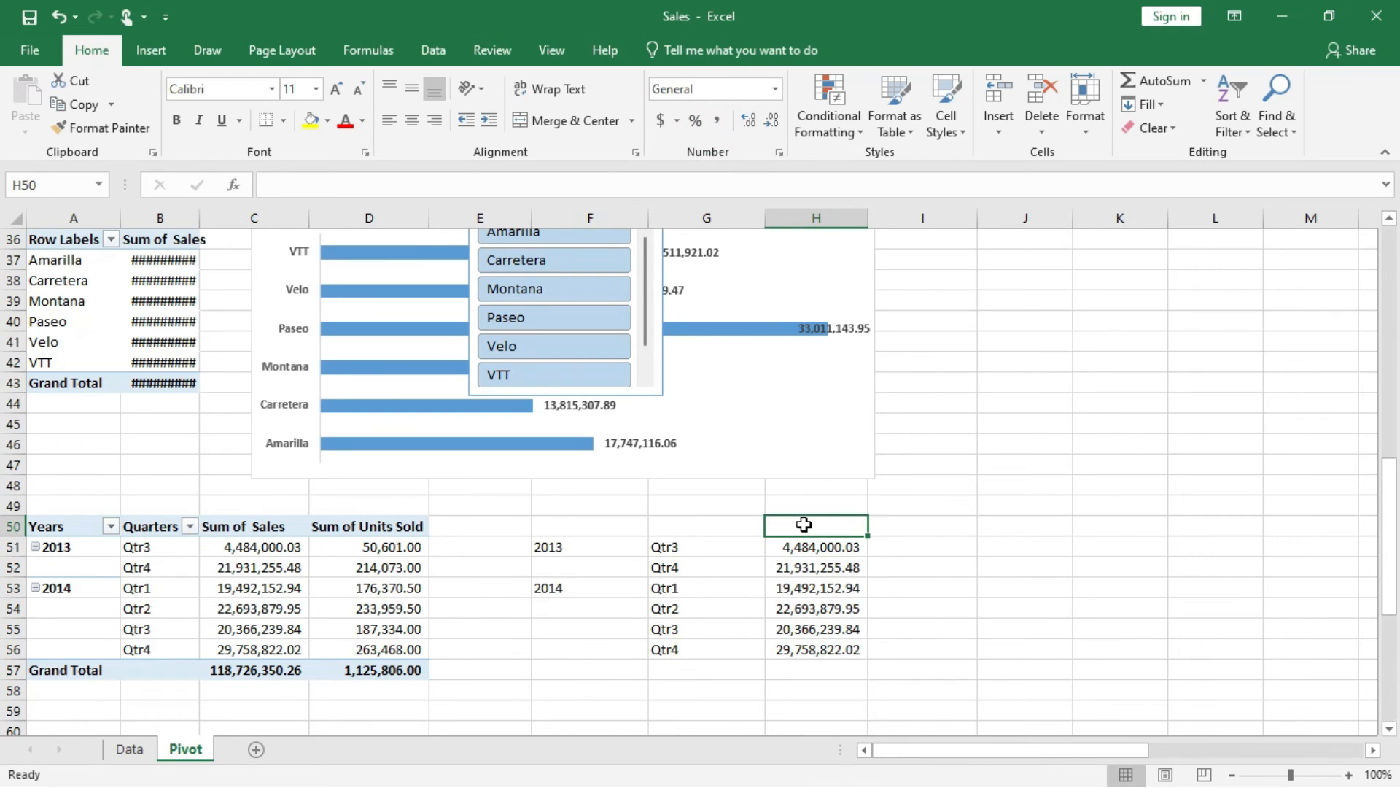
pyautogui.write('Sales')
pyautogui.click(916, 531)
pyautogui.write('Price')
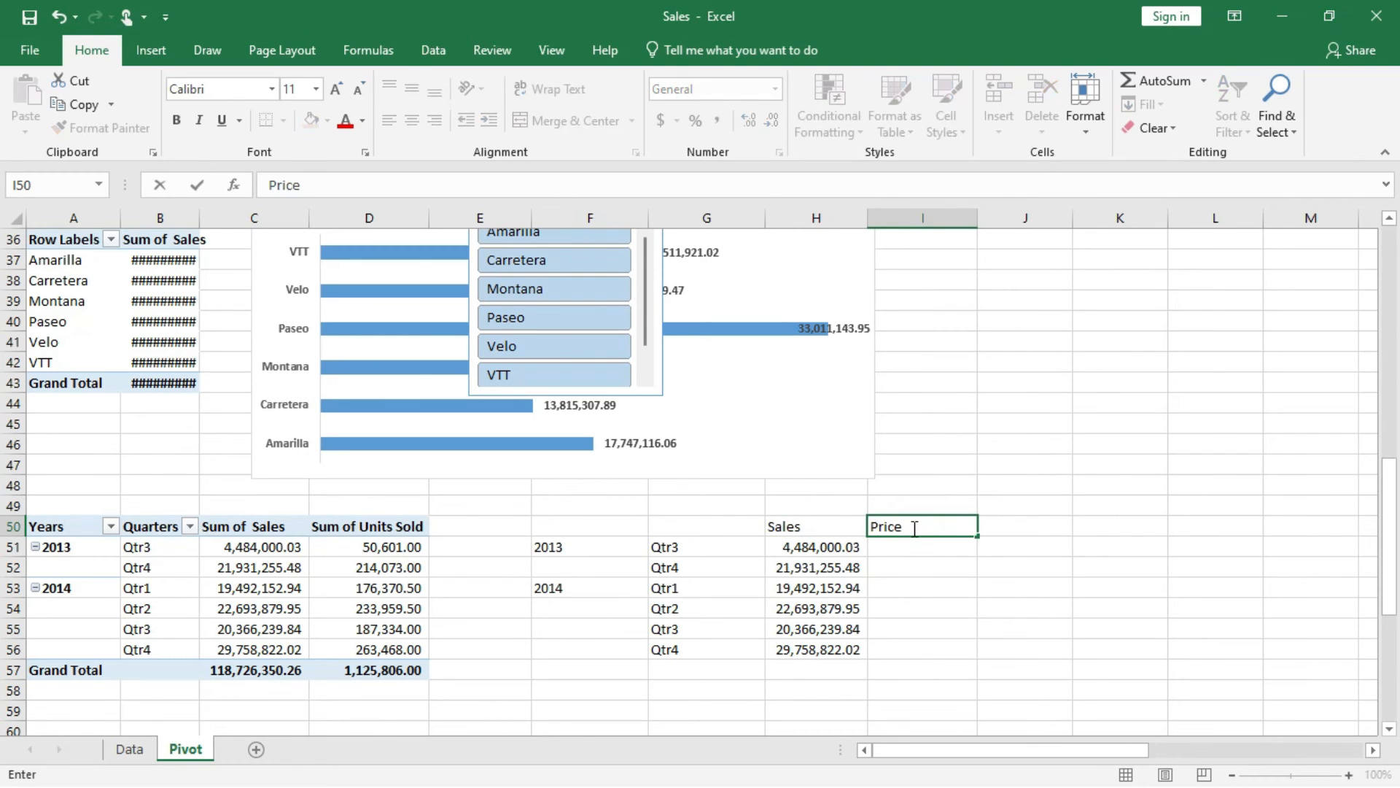
# Enter the formula =H51/51 in cell I51 under the Price heading.
pyautogui.click(898, 546)
pyautogui.write('=')
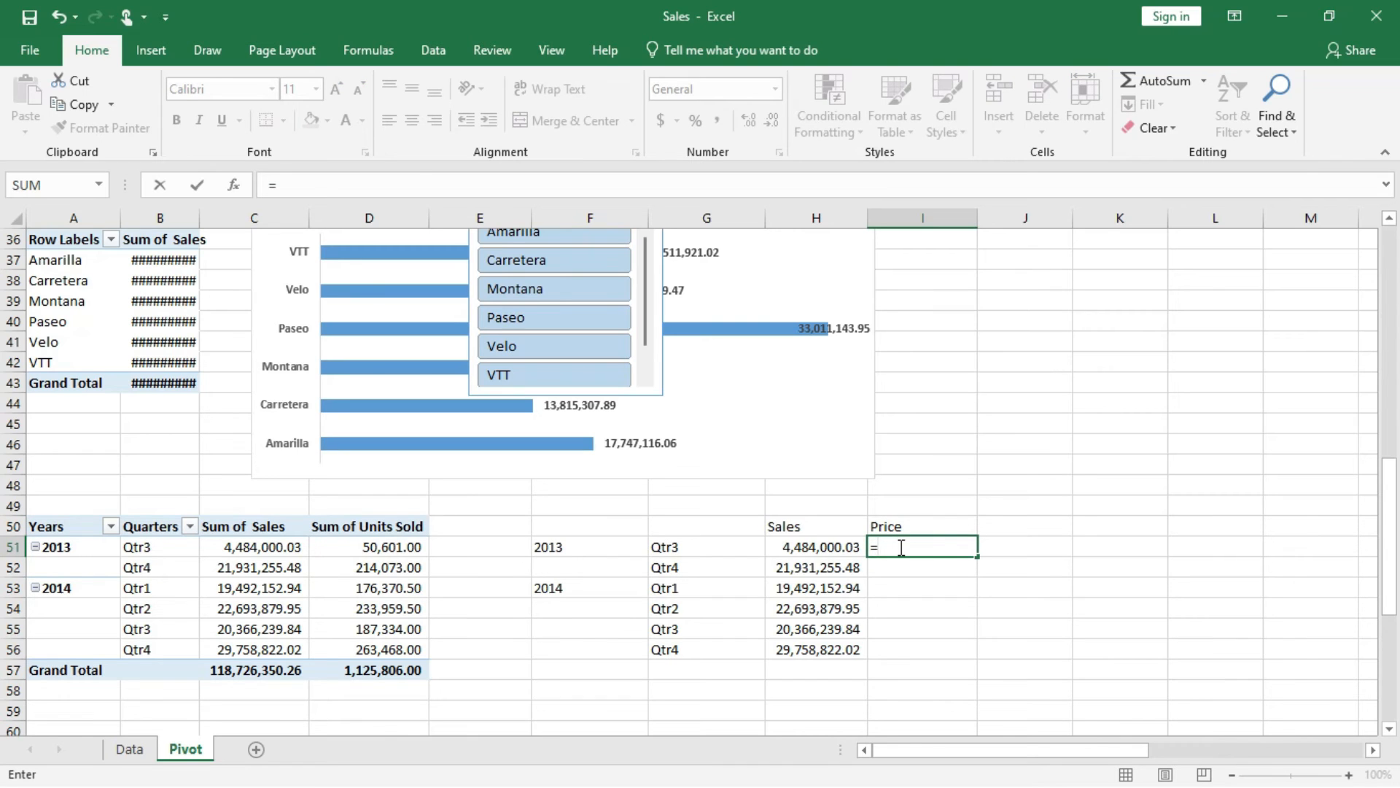
pyautogui.click(817, 549)
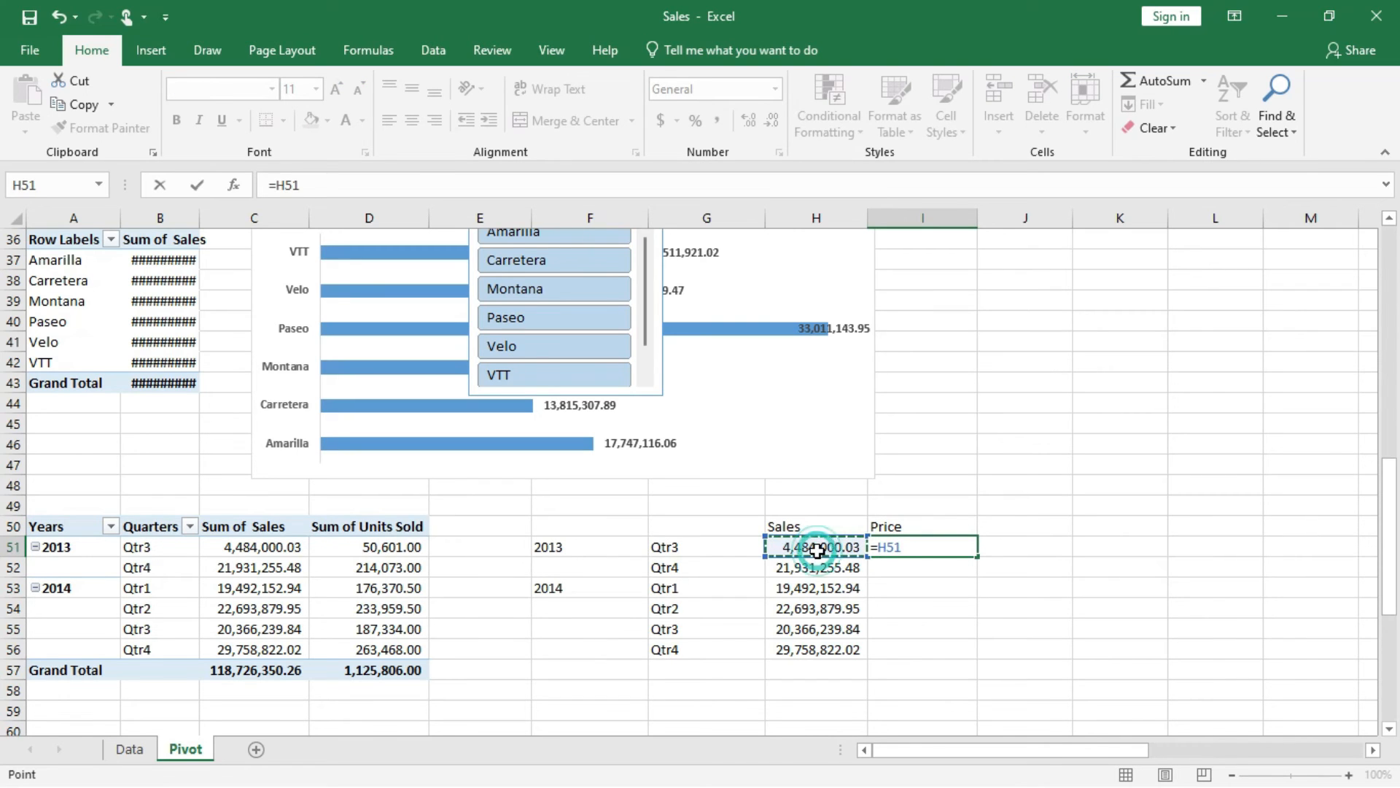
pyautogui.write('/')
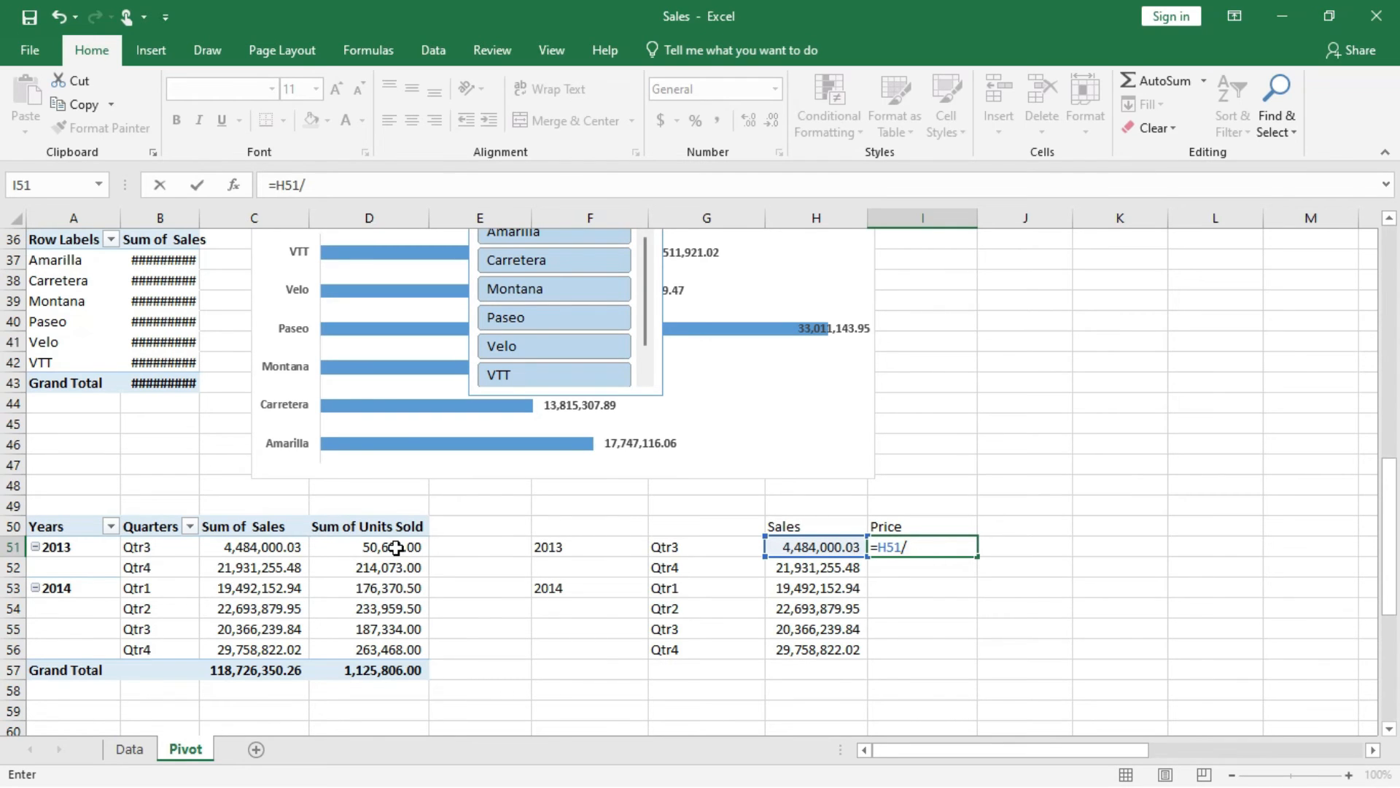
pyautogui.write('51')
pyautogui.press('Return')
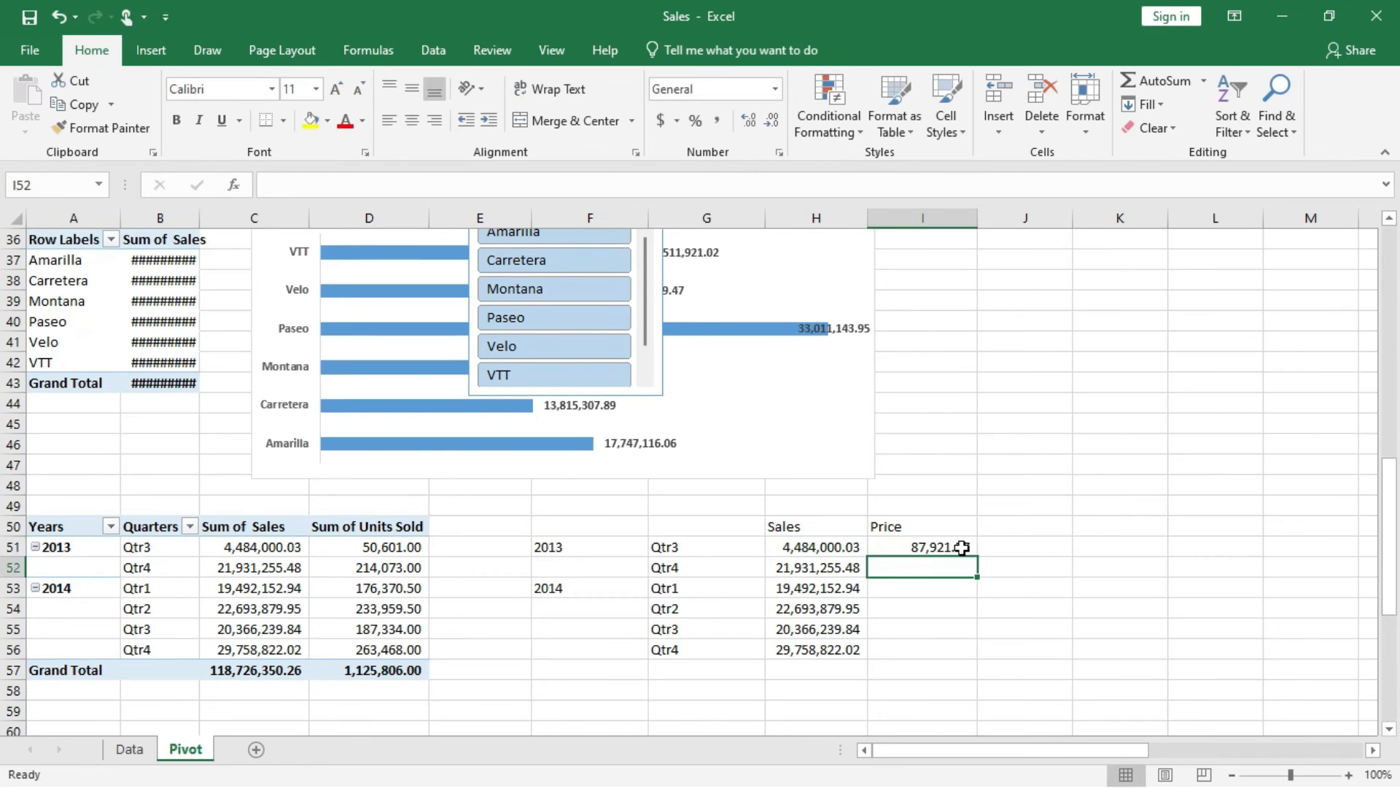
# Replace the Price formula in I51 with =C51/D51 and fill it down to I56.
pyautogui.click(949, 547)
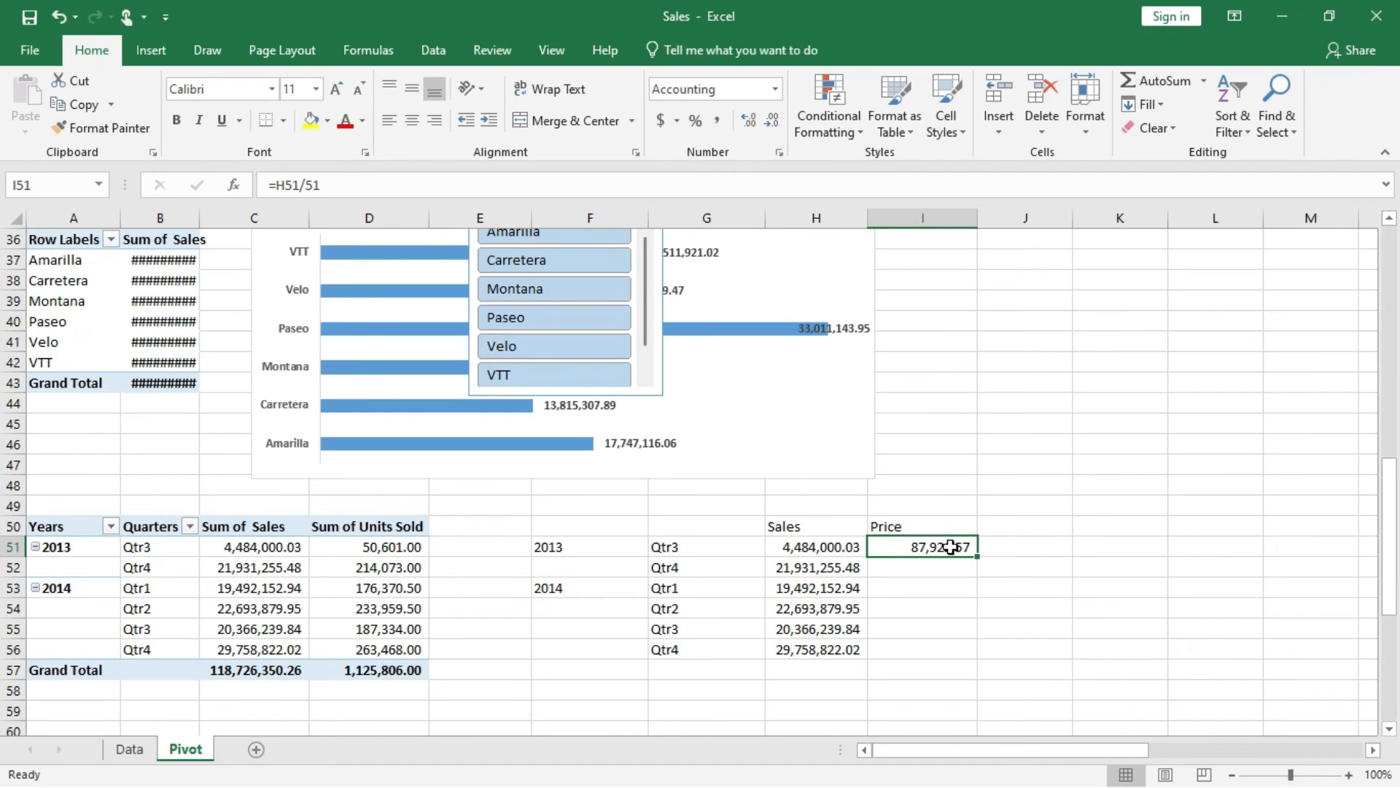
pyautogui.press('Delete')
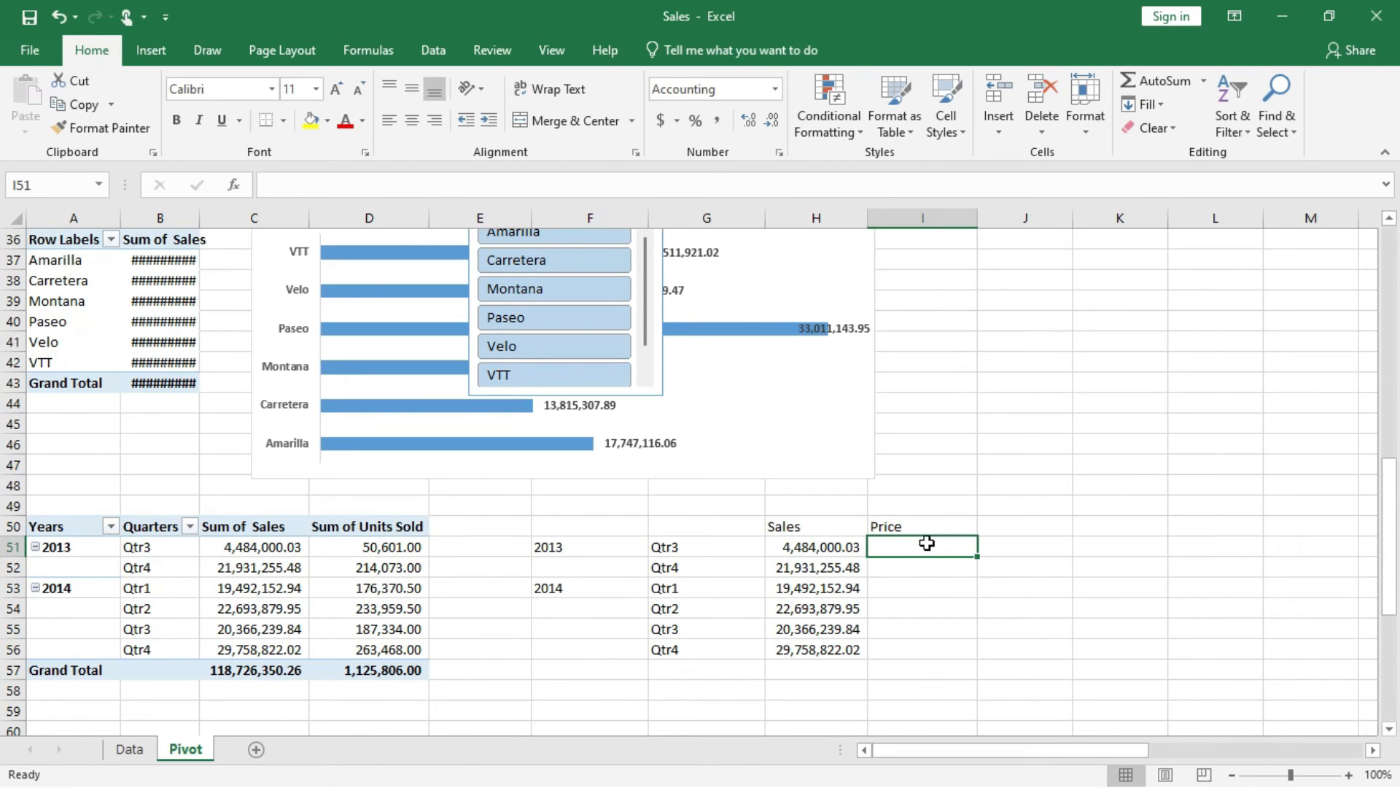
pyautogui.write('=')
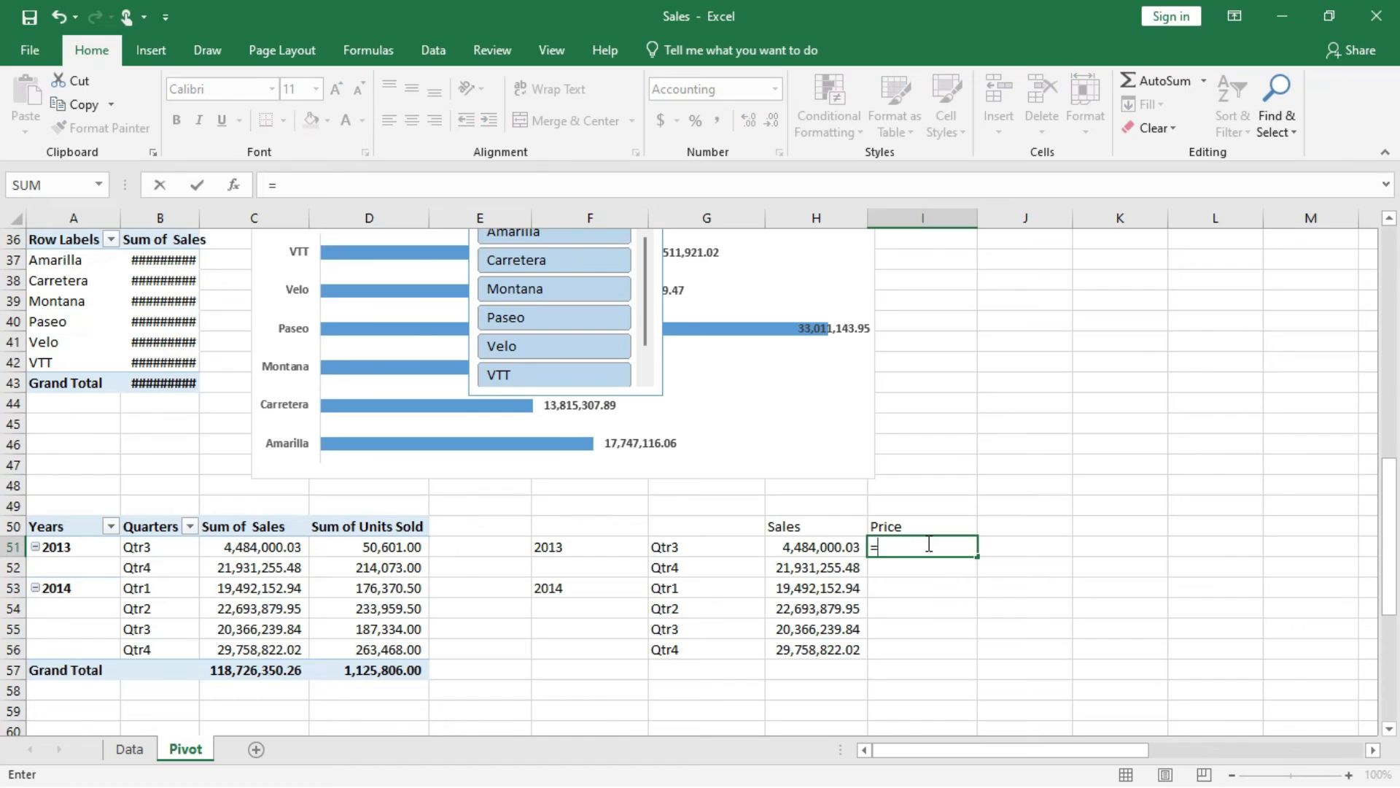
pyautogui.write('c')
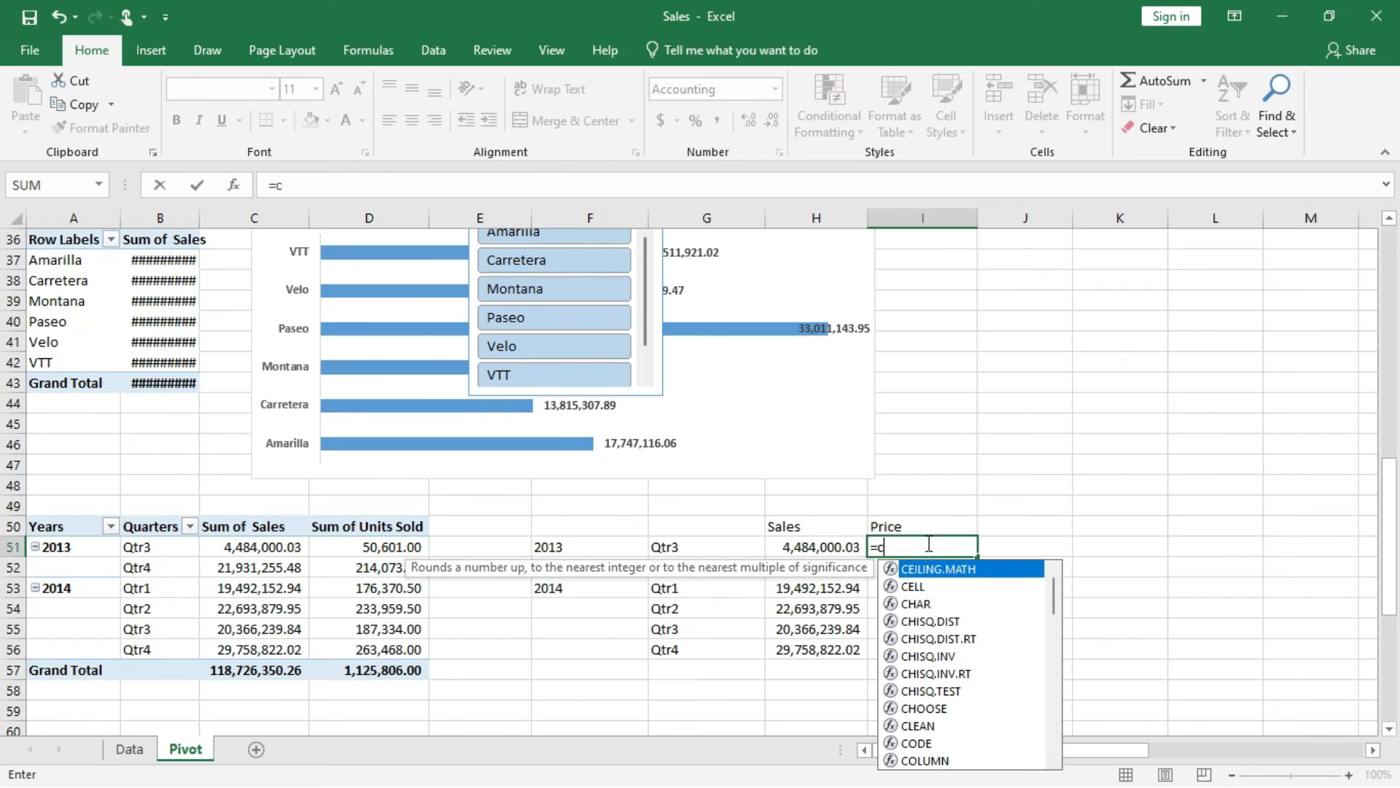
pyautogui.write('51')
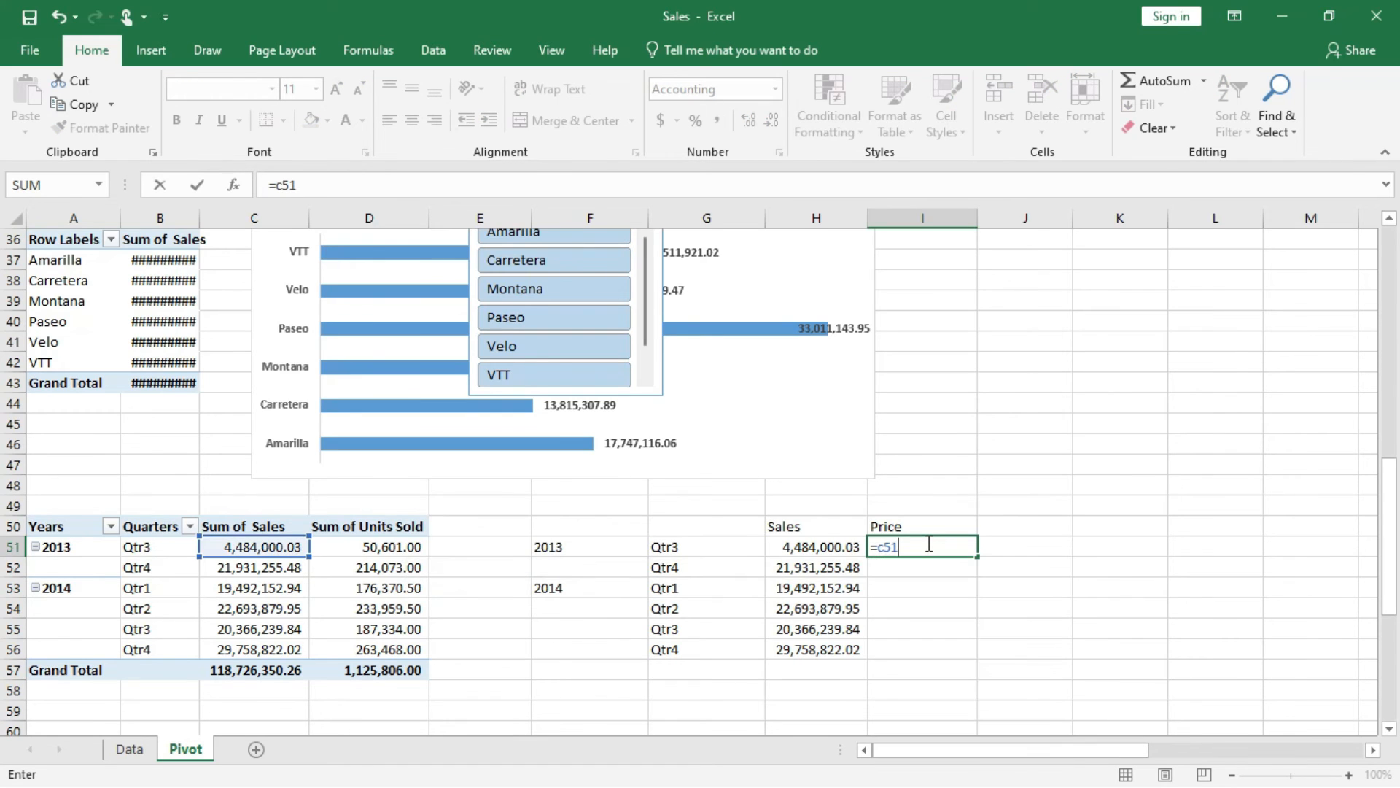
pyautogui.write('/d')
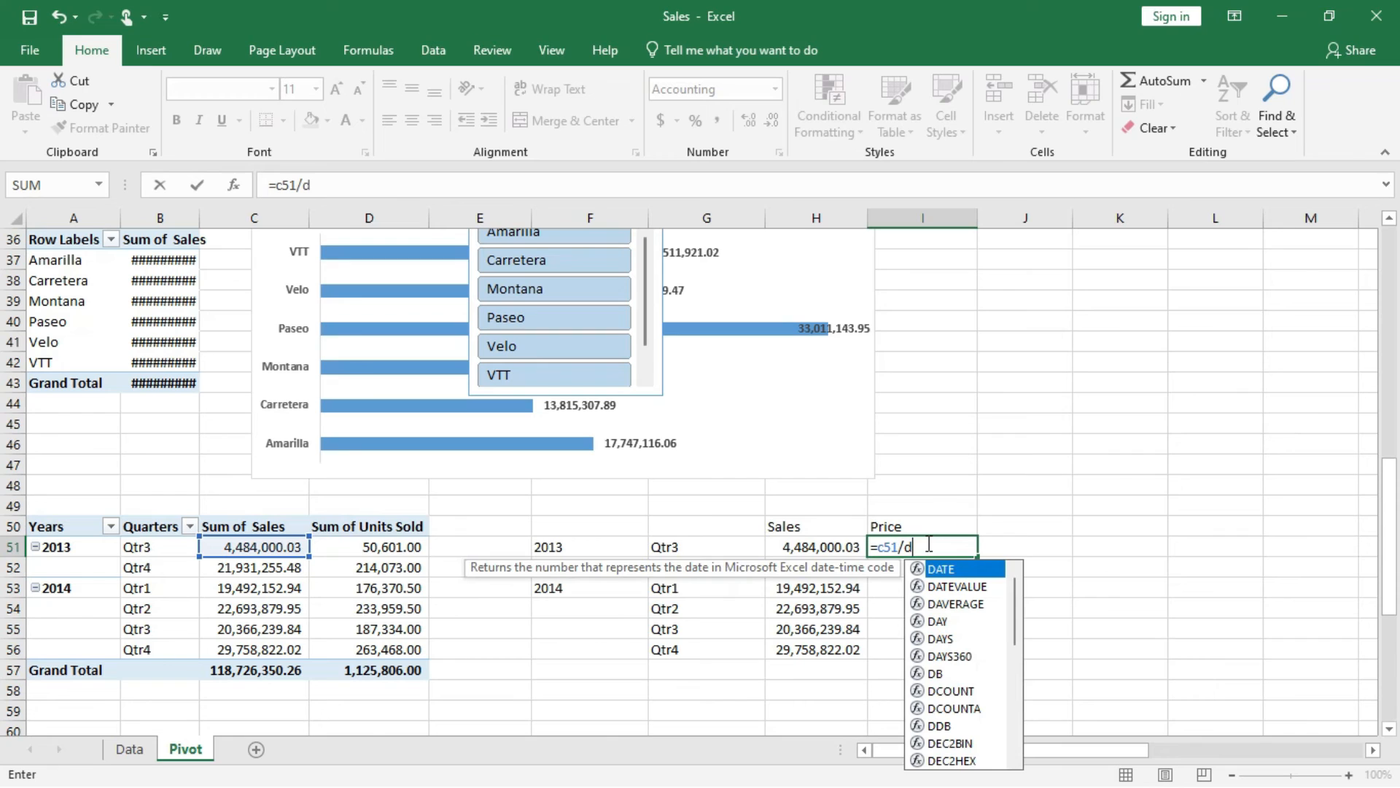
pyautogui.write('5')
pyautogui.press('BackSpace')
pyautogui.write('51')
pyautogui.press('Return')
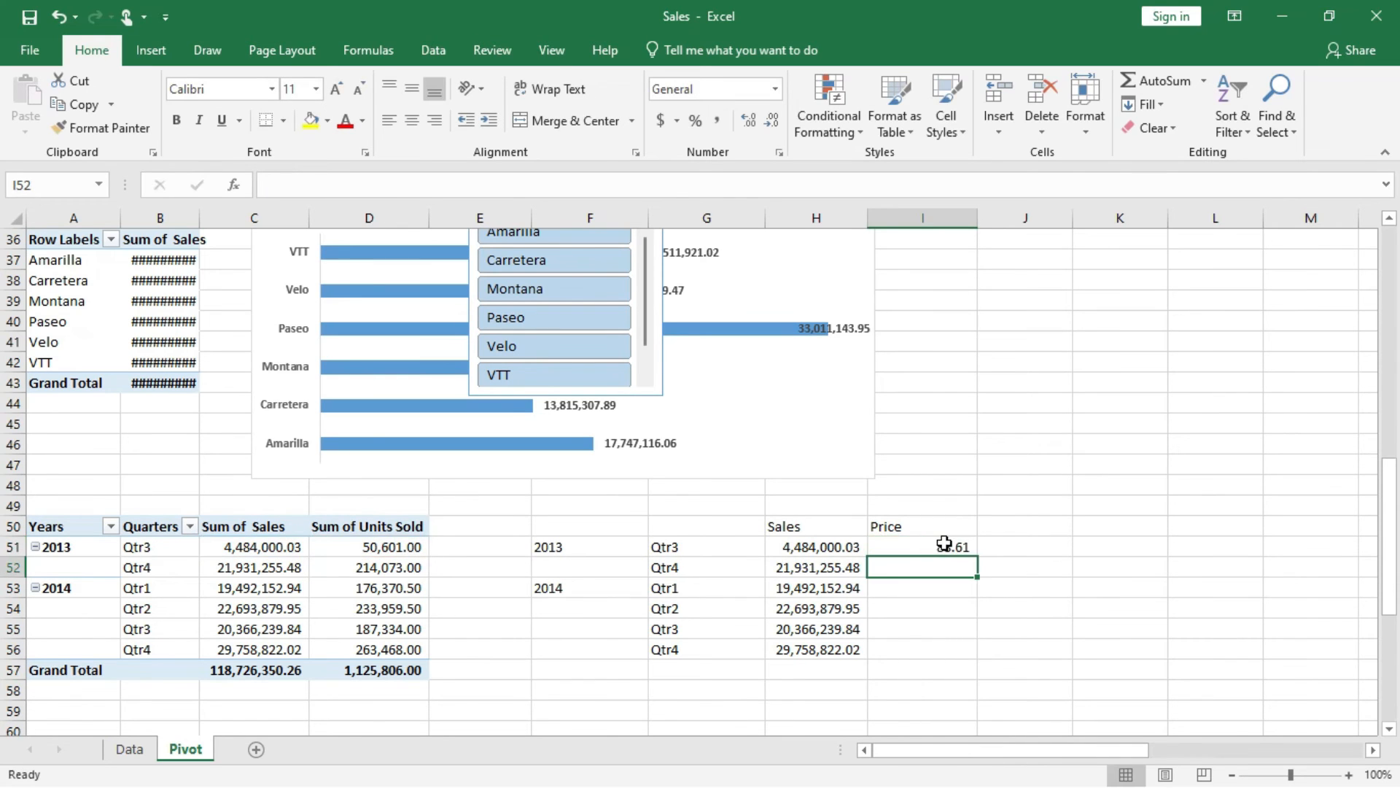
pyautogui.click(955, 547)
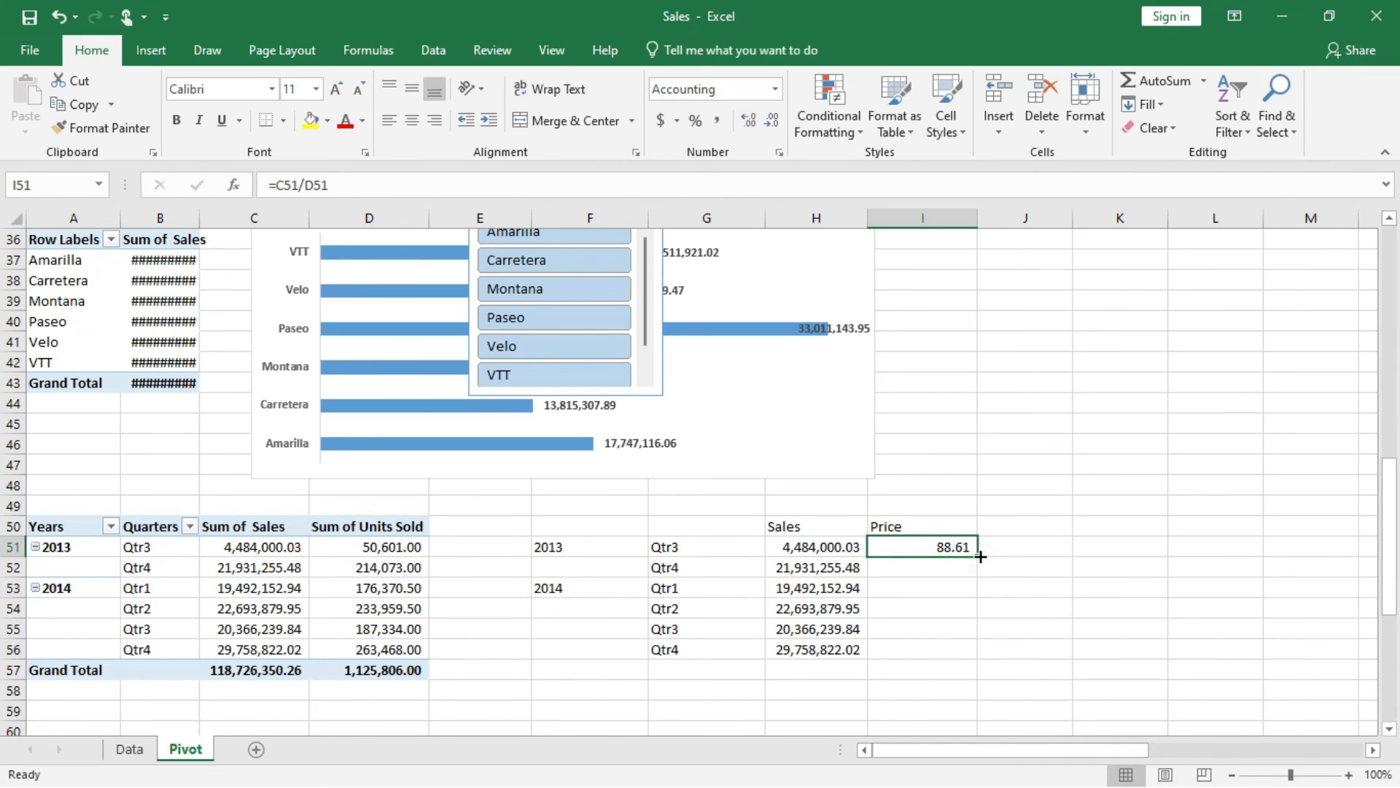
pyautogui.moveTo(981, 556); pyautogui.dragTo(975, 659)
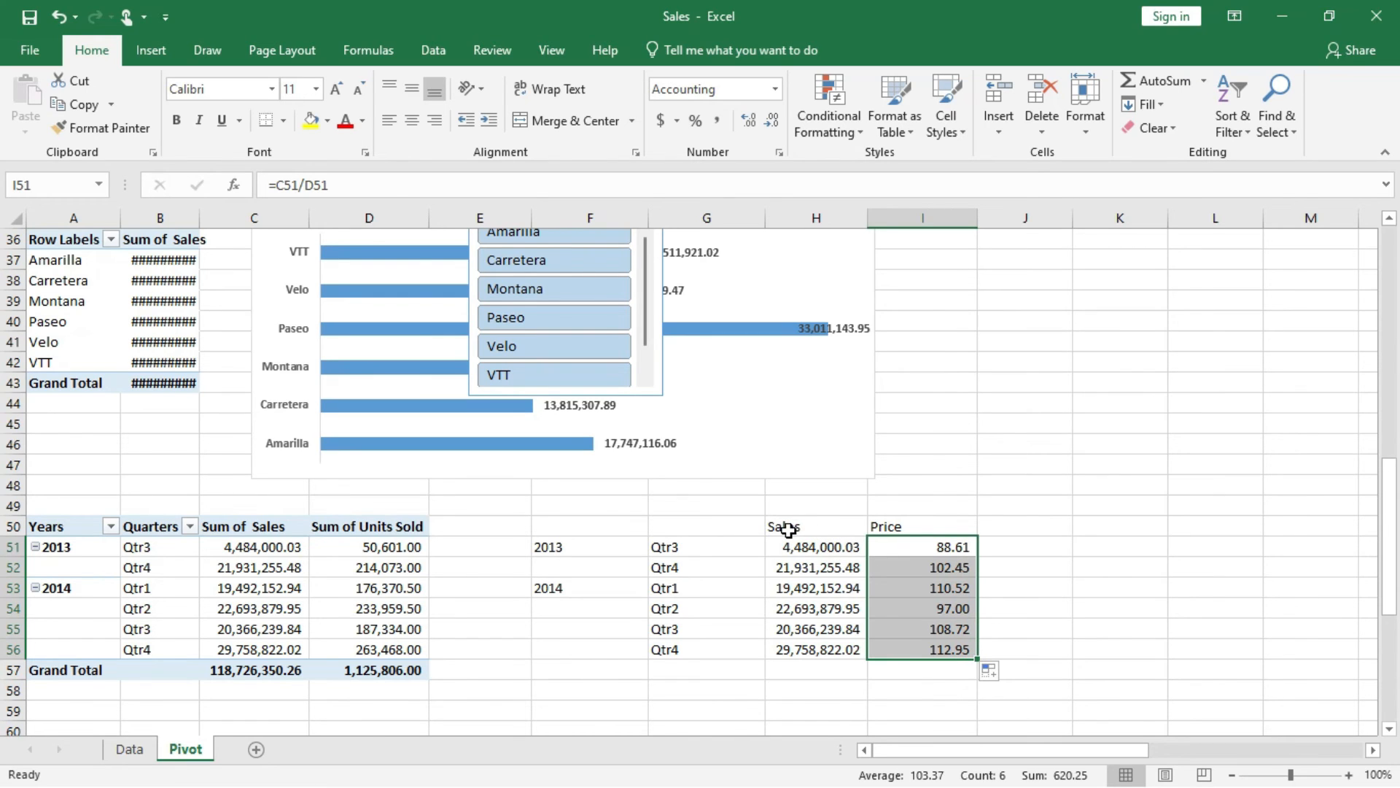
# Insert the recommended clustered column chart from the helper table range F50:H56.
pyautogui.moveTo(583, 524); pyautogui.dragTo(799, 647)
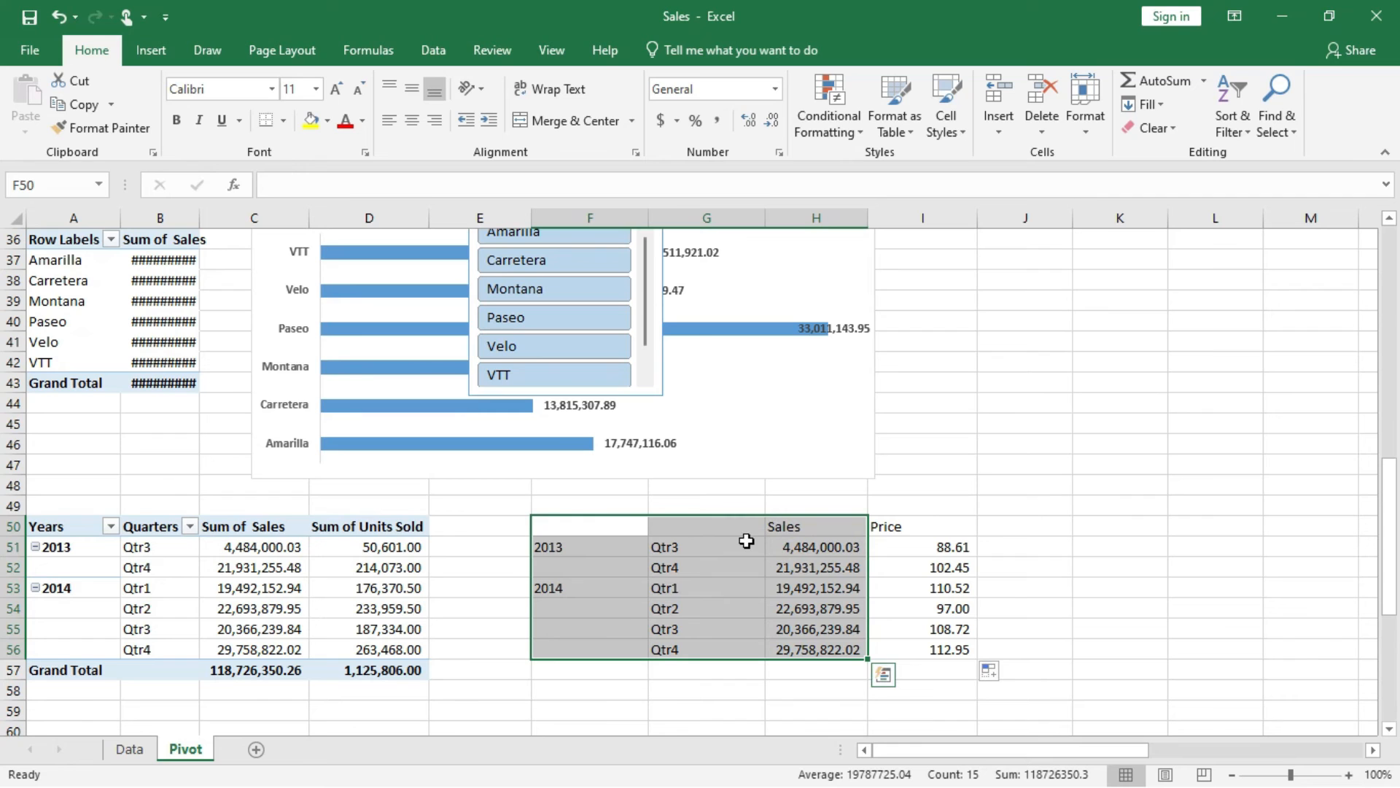
pyautogui.click(151, 51)
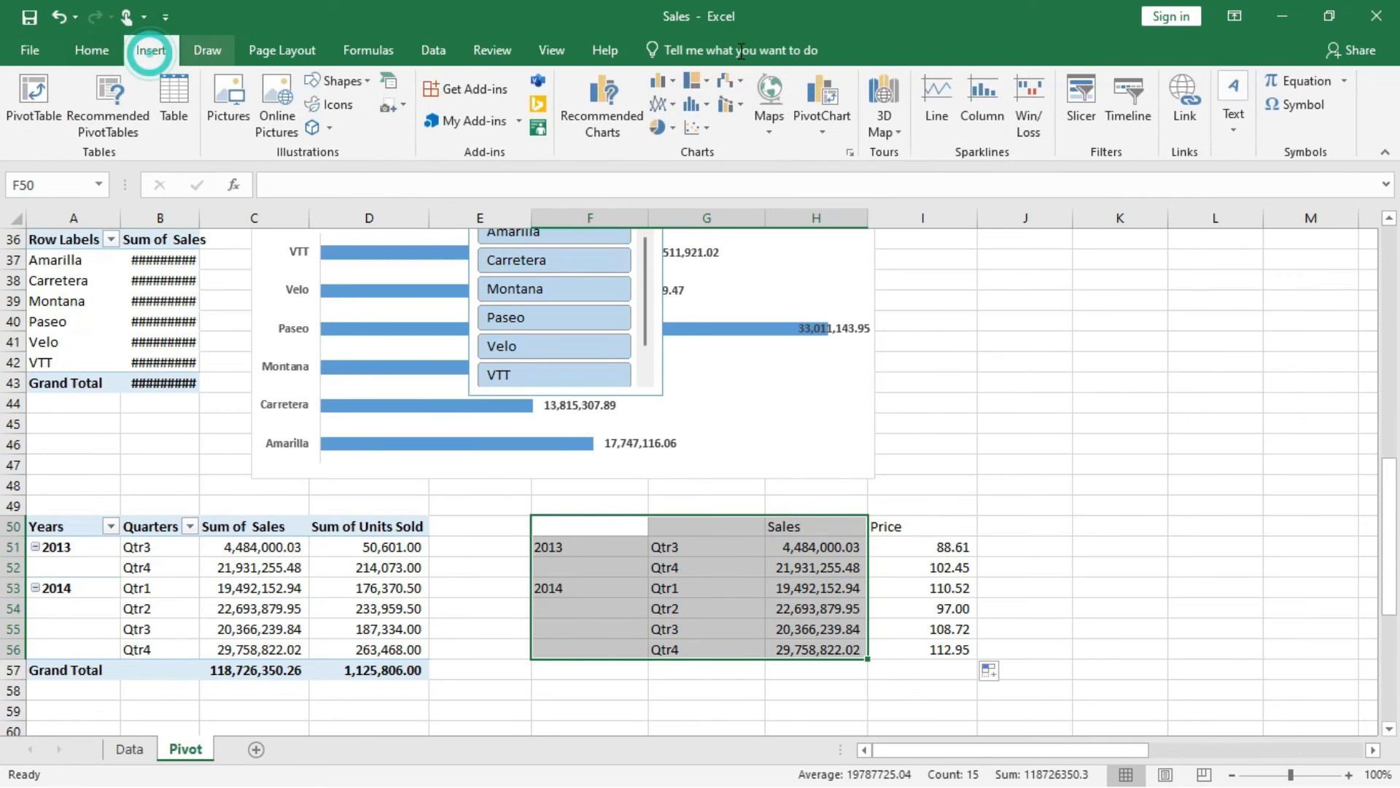
pyautogui.click(614, 111)
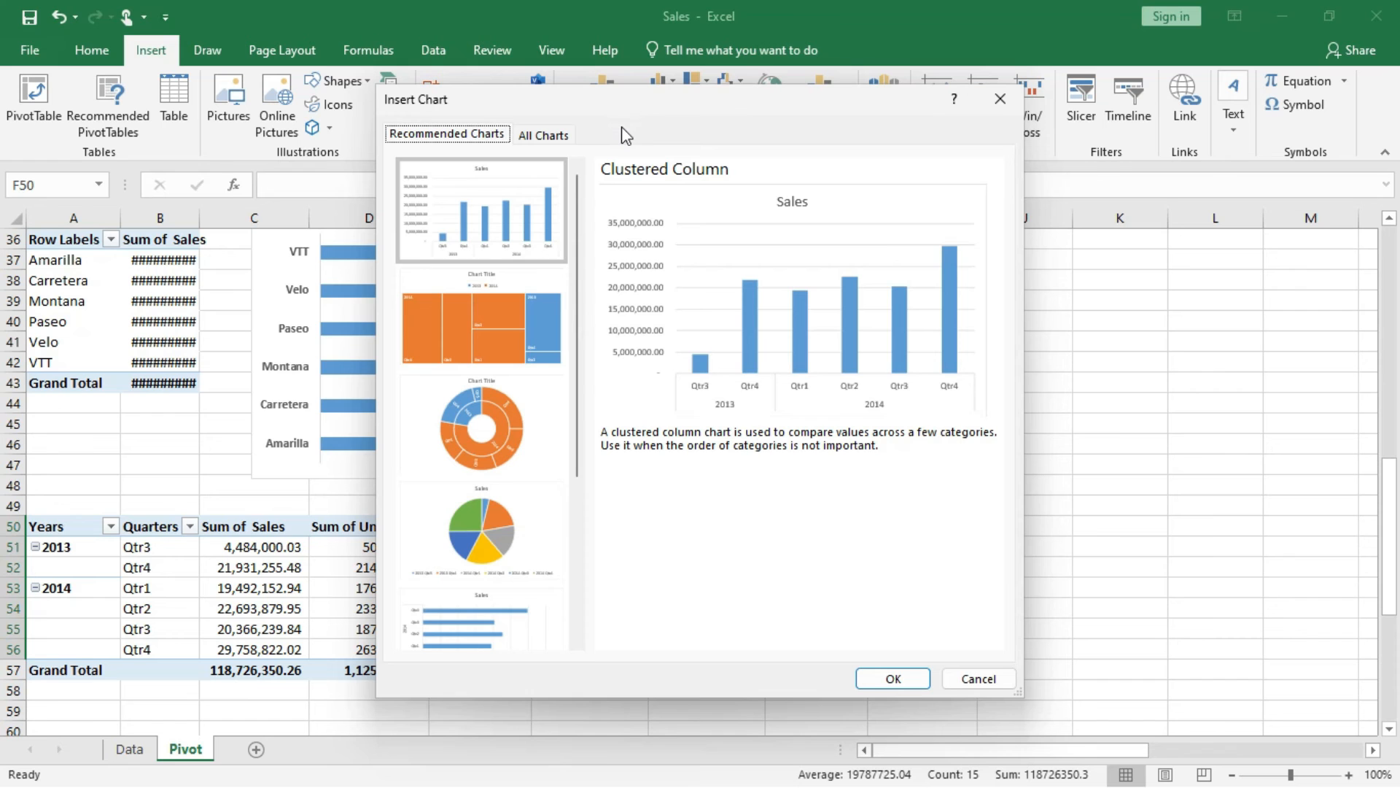
pyautogui.click(510, 225)
pyautogui.doubleClick(509, 221)
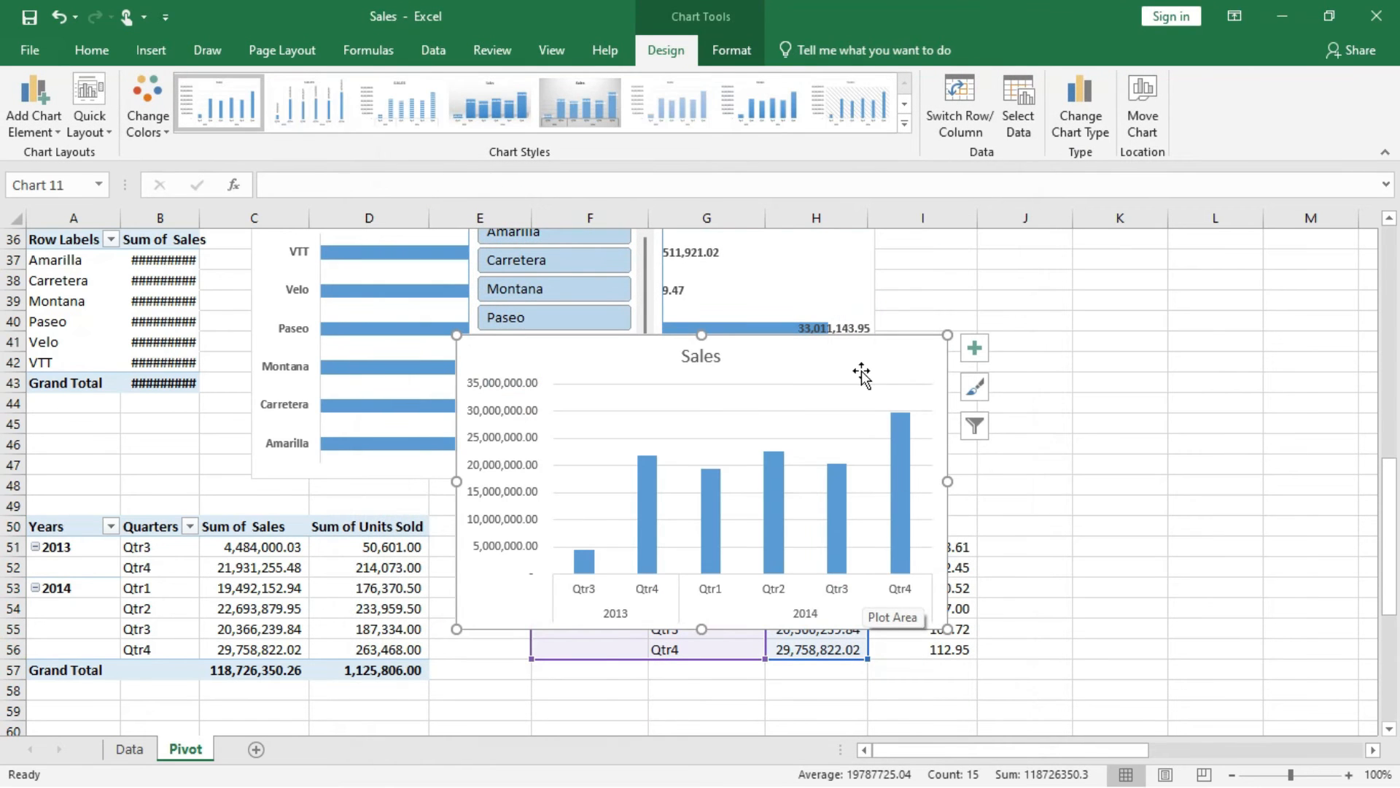
# Move the new Sales column chart beside the helper table, clear of the Price column.
pyautogui.click(873, 337)
pyautogui.moveTo(995, 381); pyautogui.dragTo(1285, 362)
pyautogui.moveTo(1164, 416); pyautogui.dragTo(1177, 419)
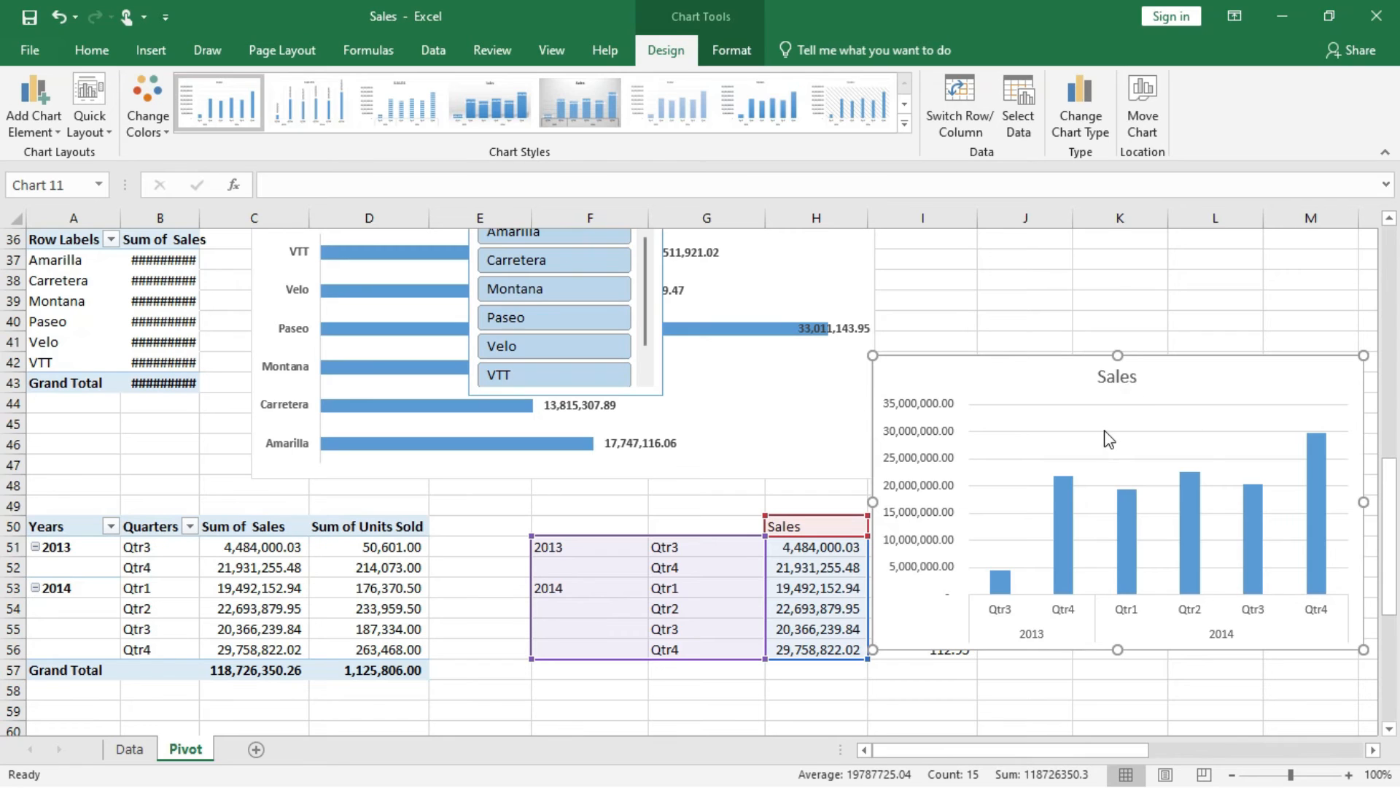
pyautogui.rightClick(1104, 430)
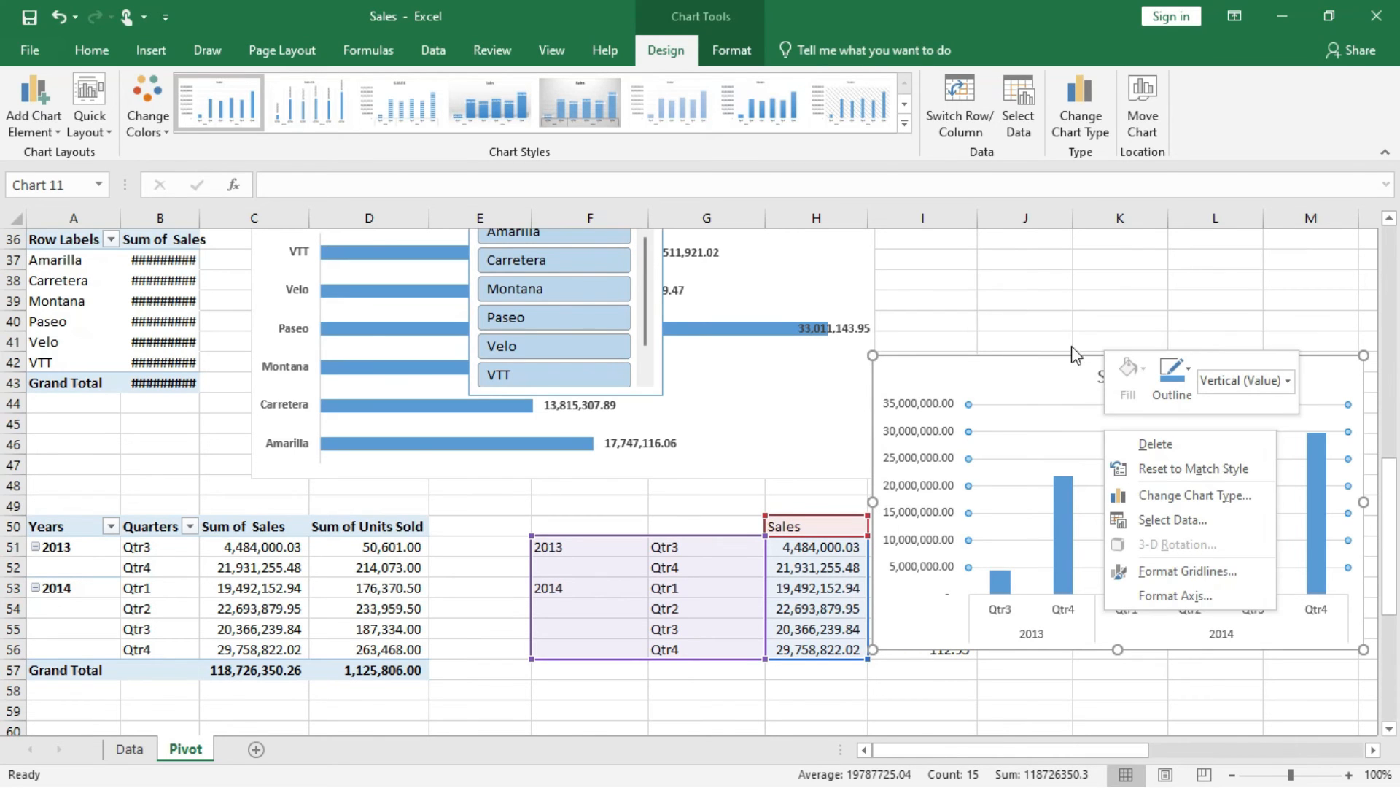
pyautogui.click(1050, 373)
pyautogui.moveTo(1096, 375); pyautogui.dragTo(1181, 377)
# Add a data series to the Sales chart with its name from I50 and its values from I51:I56.
pyautogui.rightClick(1157, 446)
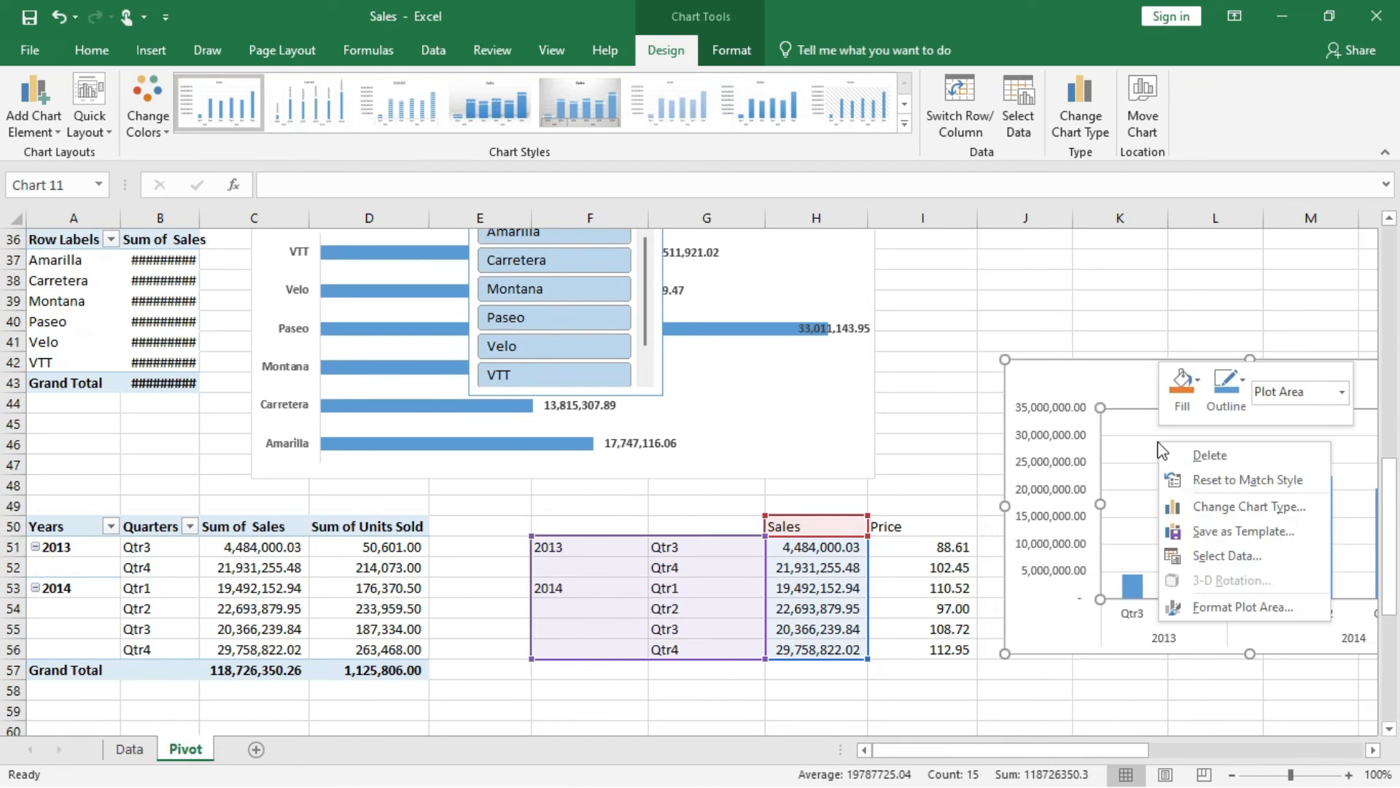
pyautogui.click(1216, 558)
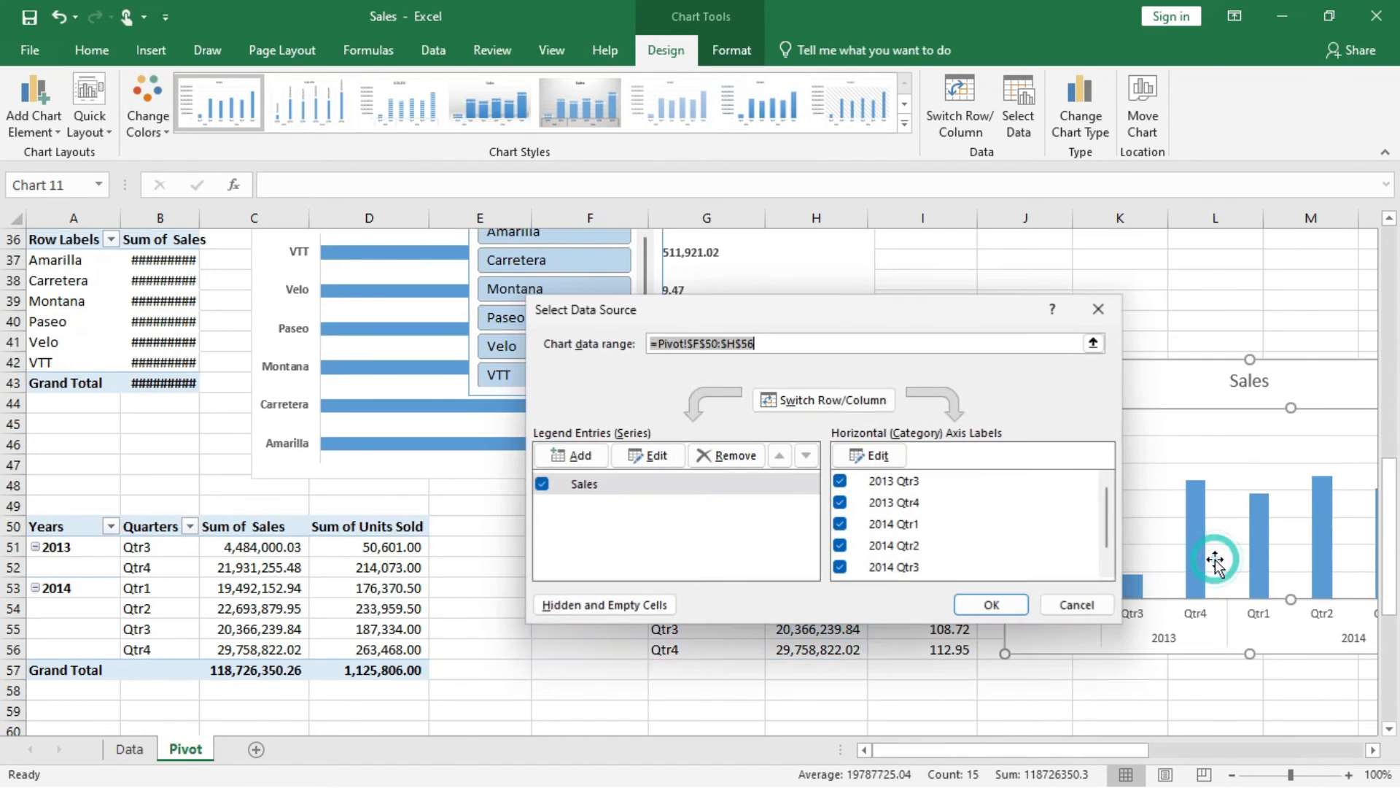
pyautogui.click(580, 458)
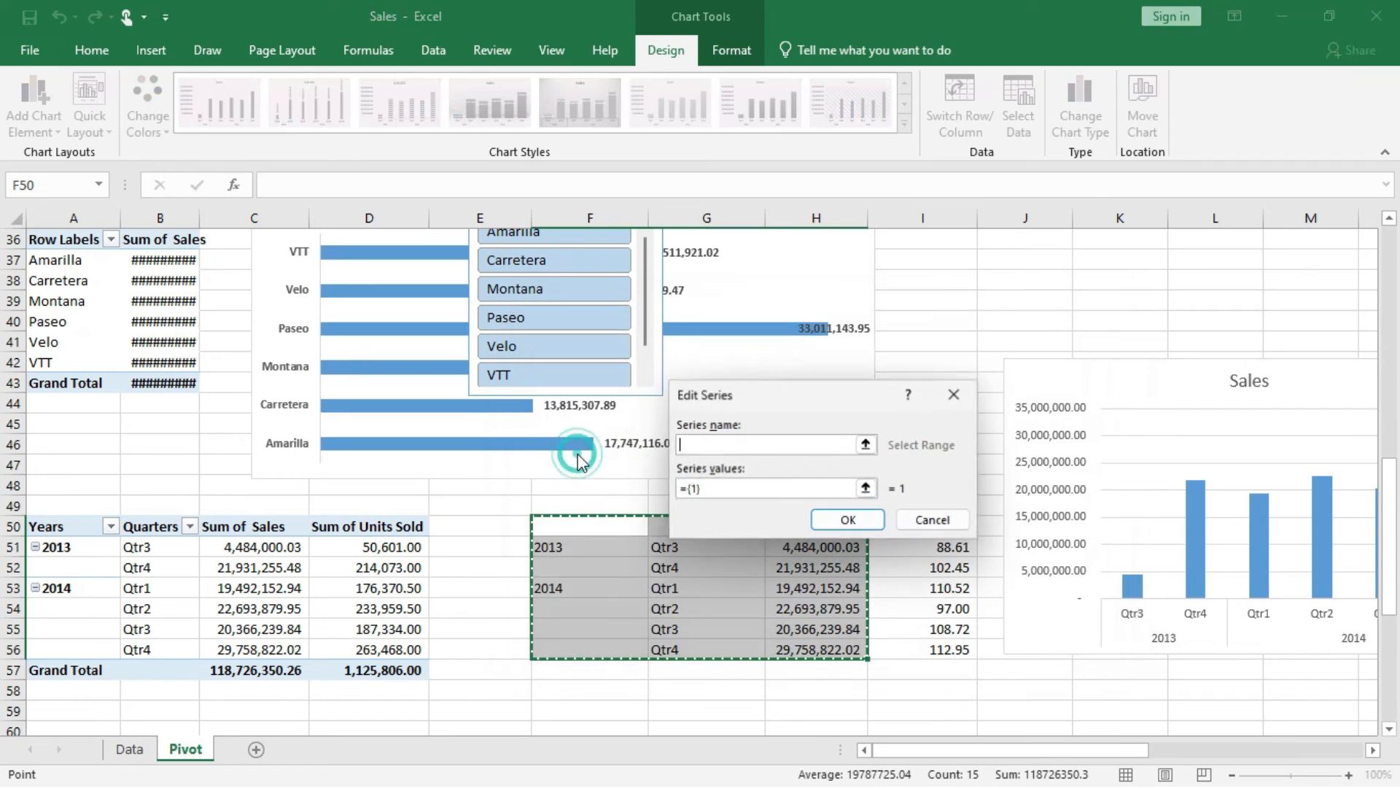
pyautogui.moveTo(793, 394); pyautogui.dragTo(646, 440)
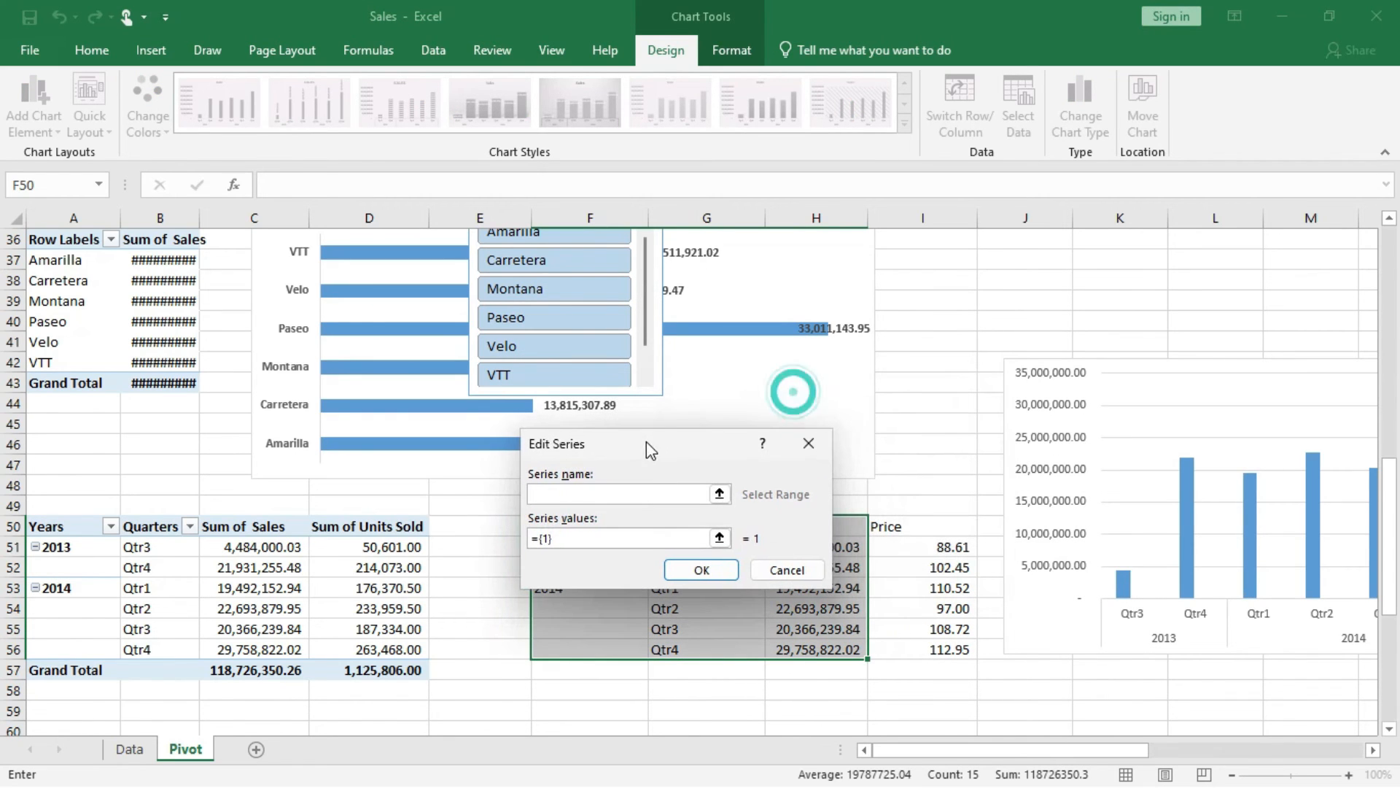
pyautogui.click(915, 527)
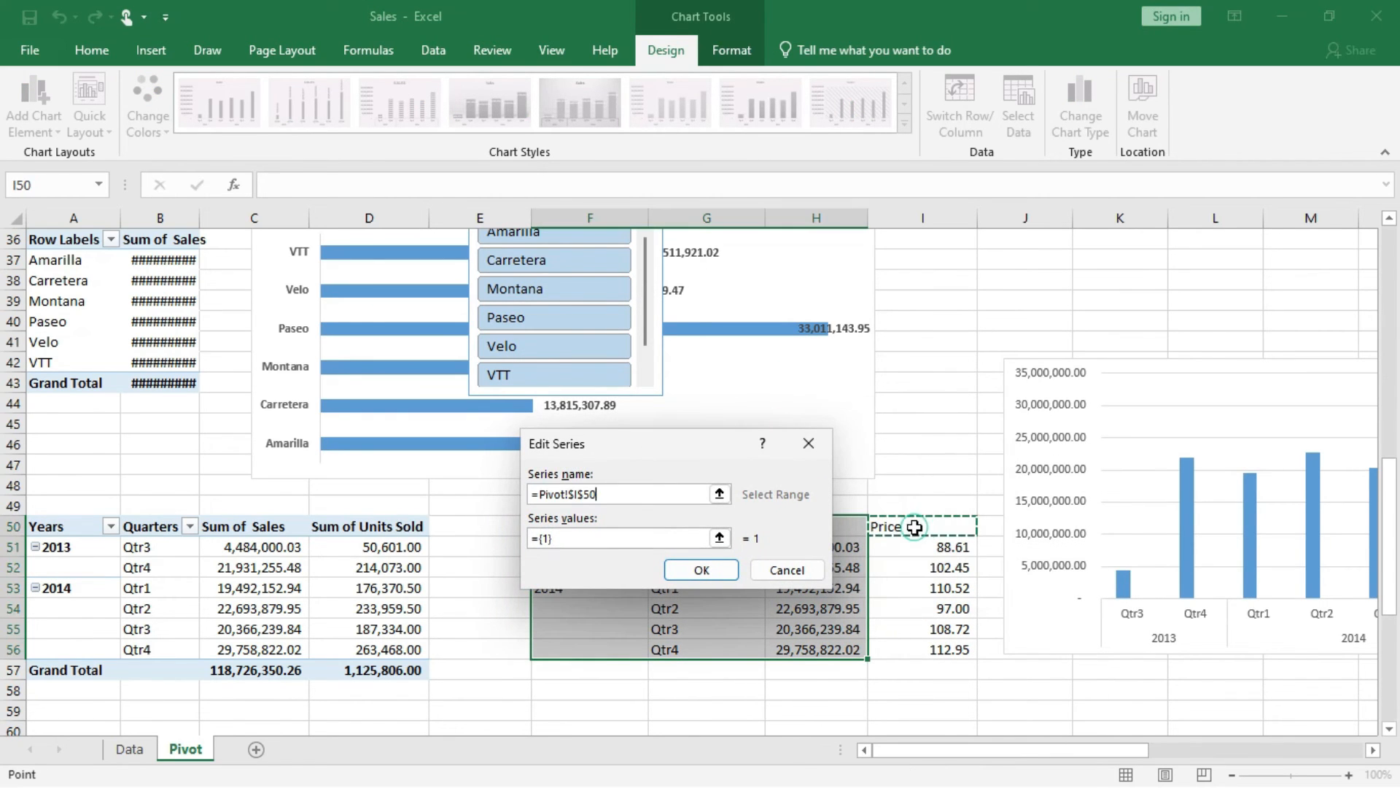
pyautogui.click(647, 537)
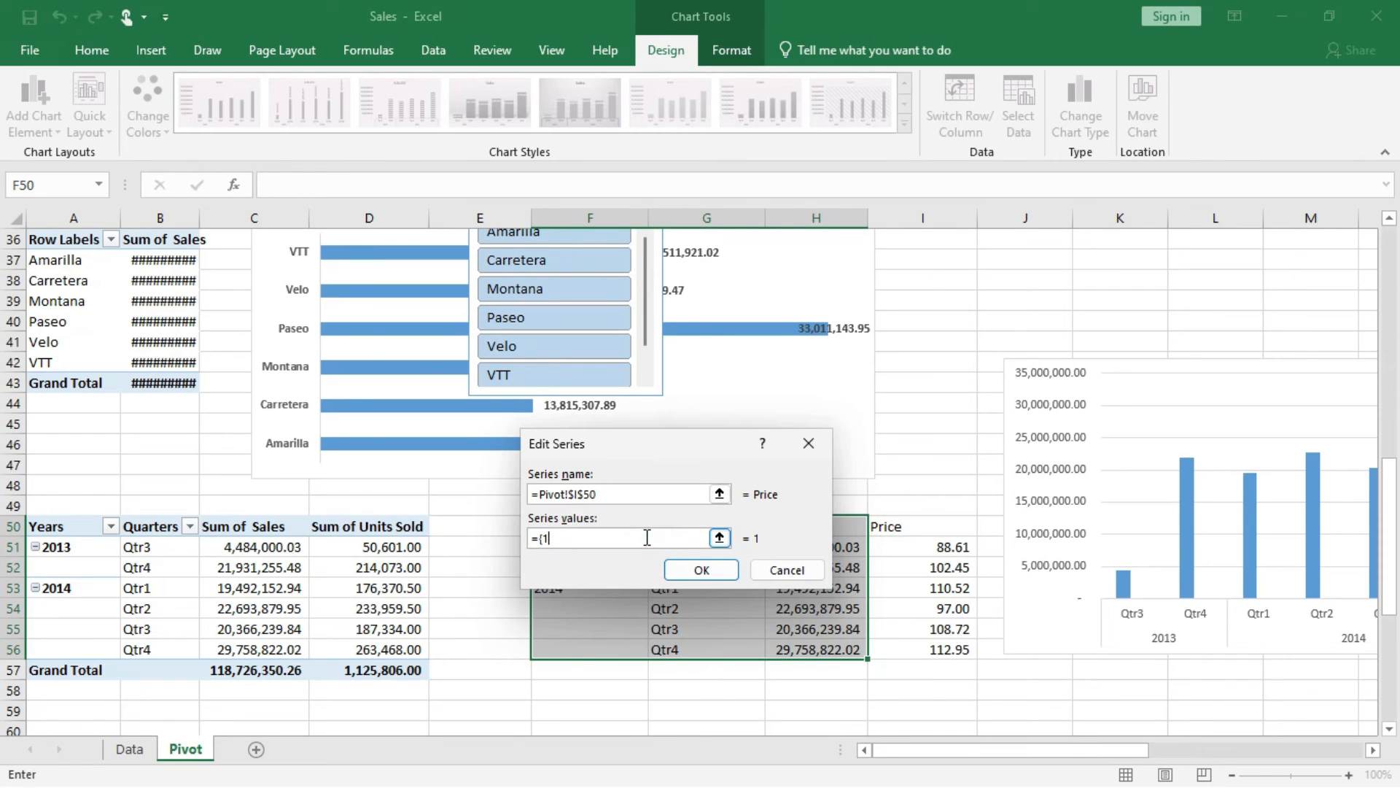
pyautogui.moveTo(930, 547); pyautogui.dragTo(934, 649)
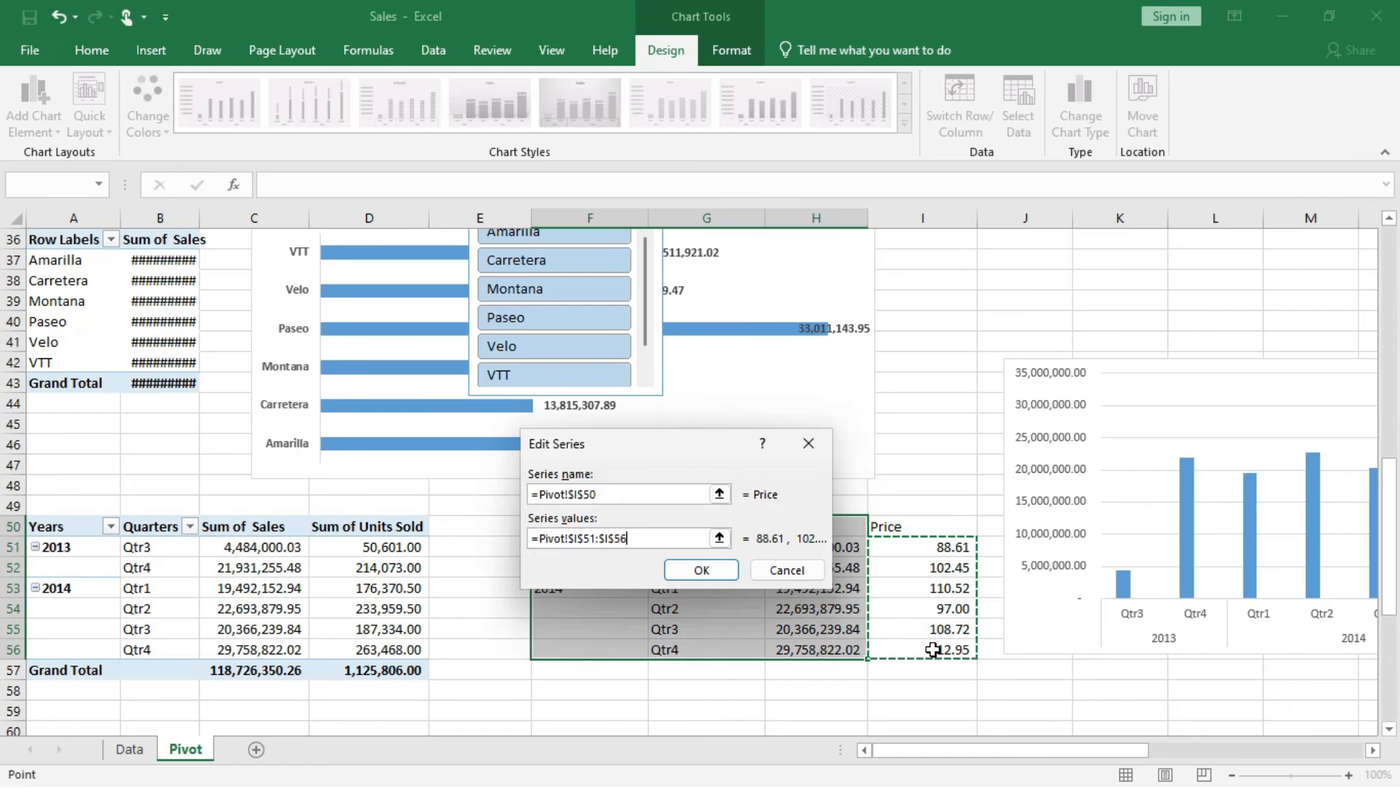
pyautogui.click(693, 570)
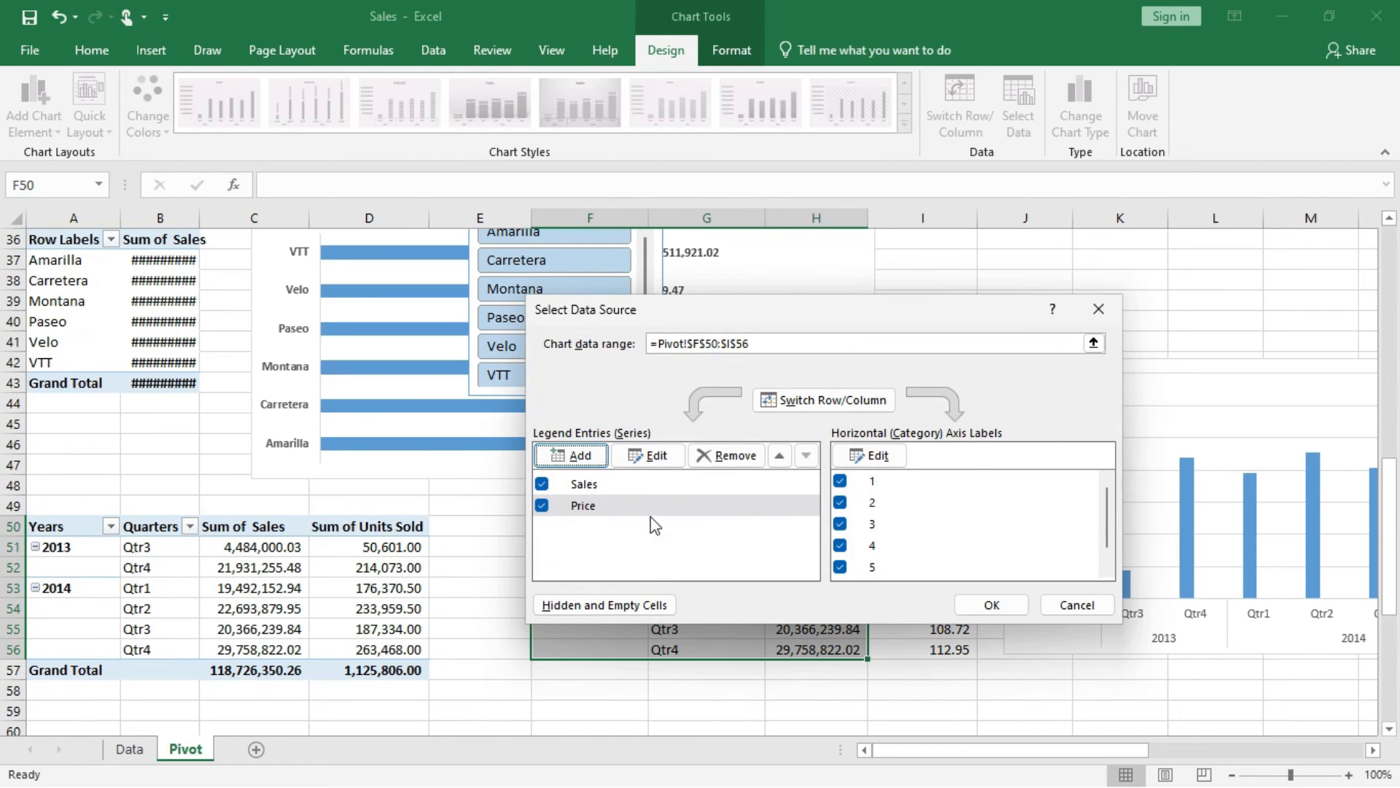
pyautogui.click(980, 605)
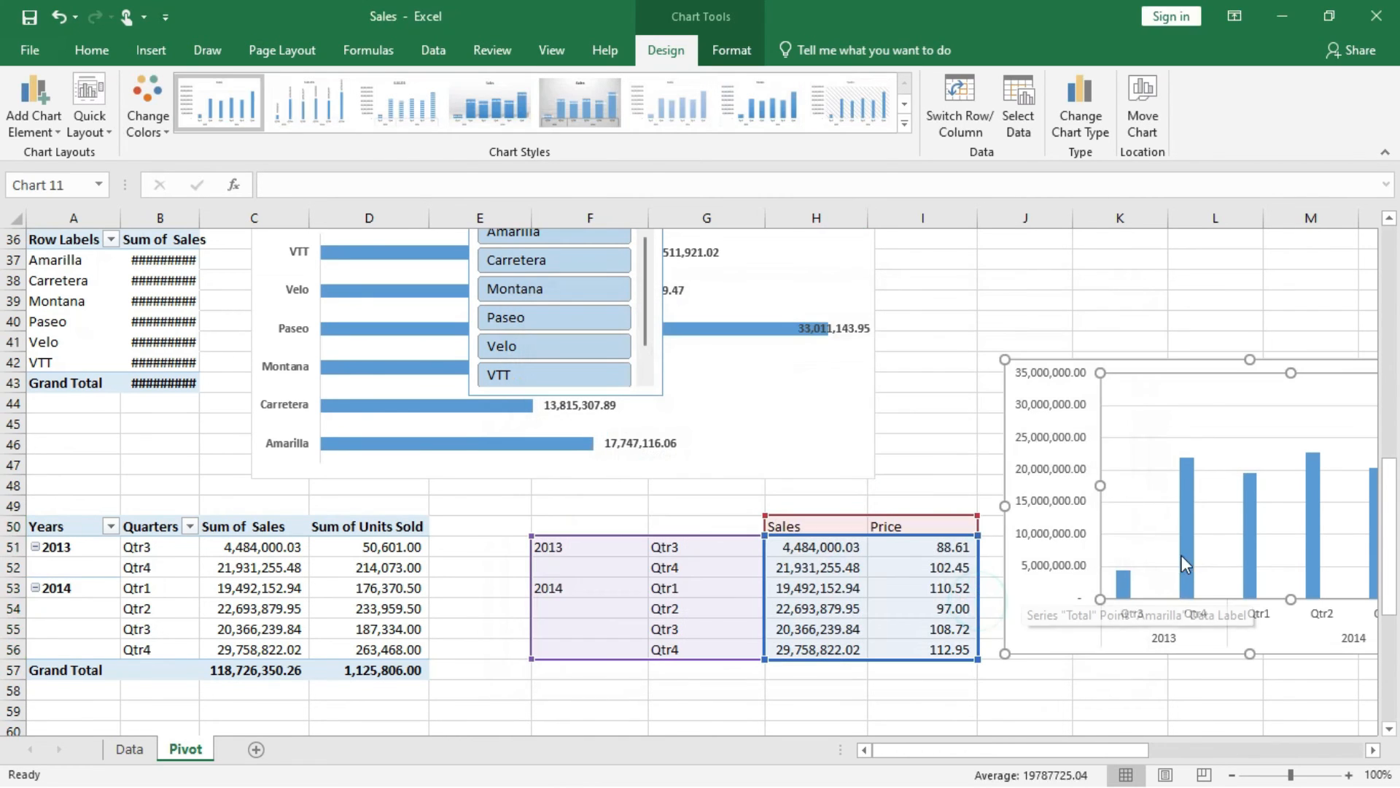
# Change the chart to a combo with Price as Line with Markers on the secondary axis, keeping Sales as Clustered Column.
pyautogui.hscroll(2, 1183, 562)
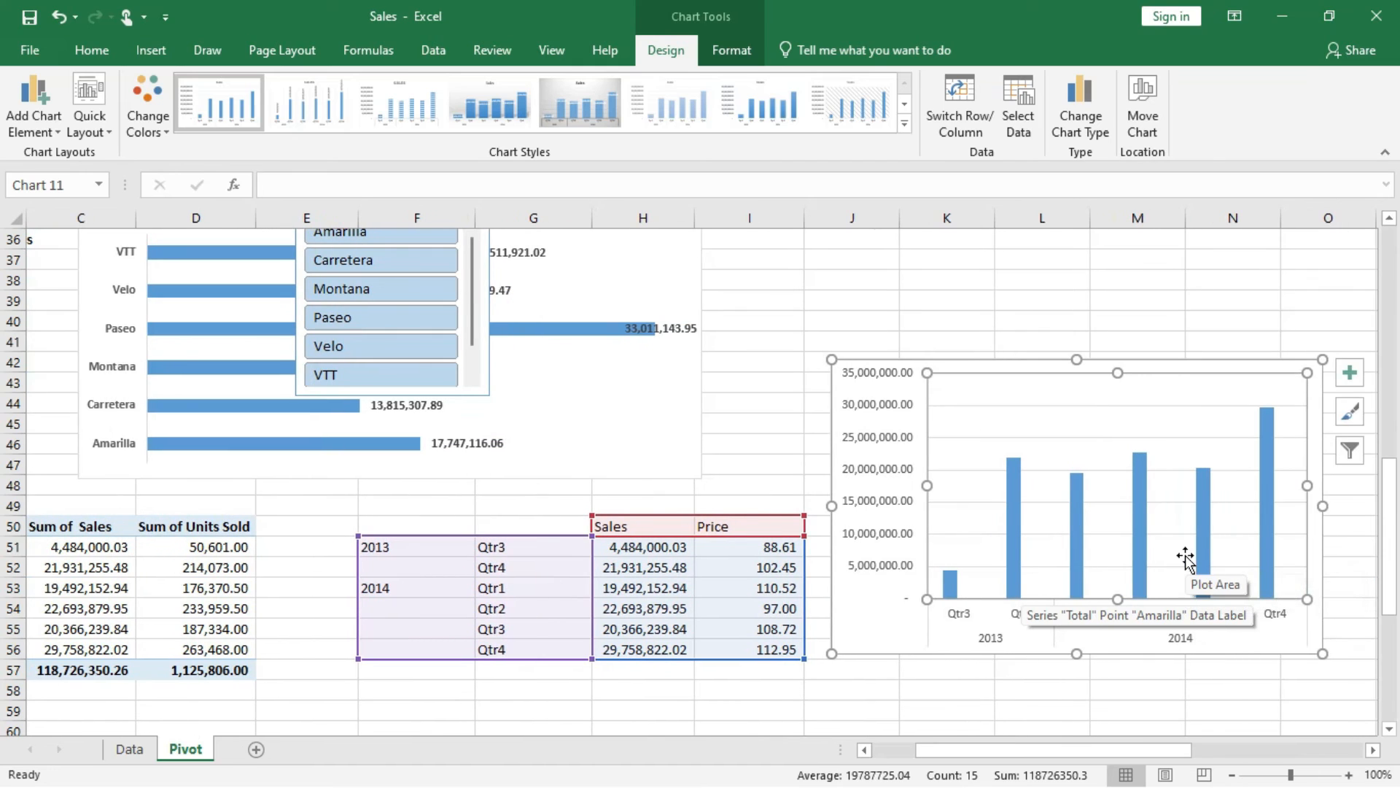
pyautogui.rightClick(992, 410)
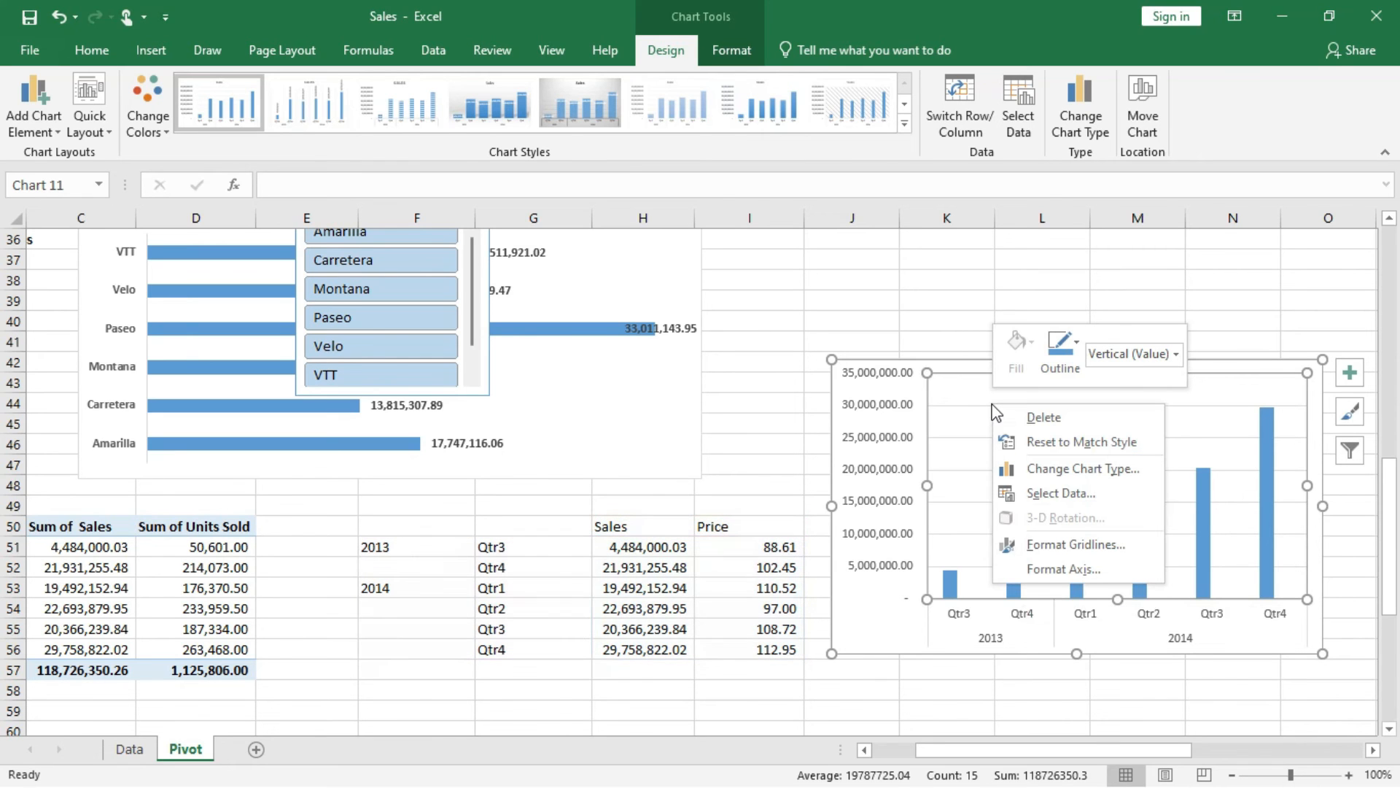
pyautogui.click(1064, 471)
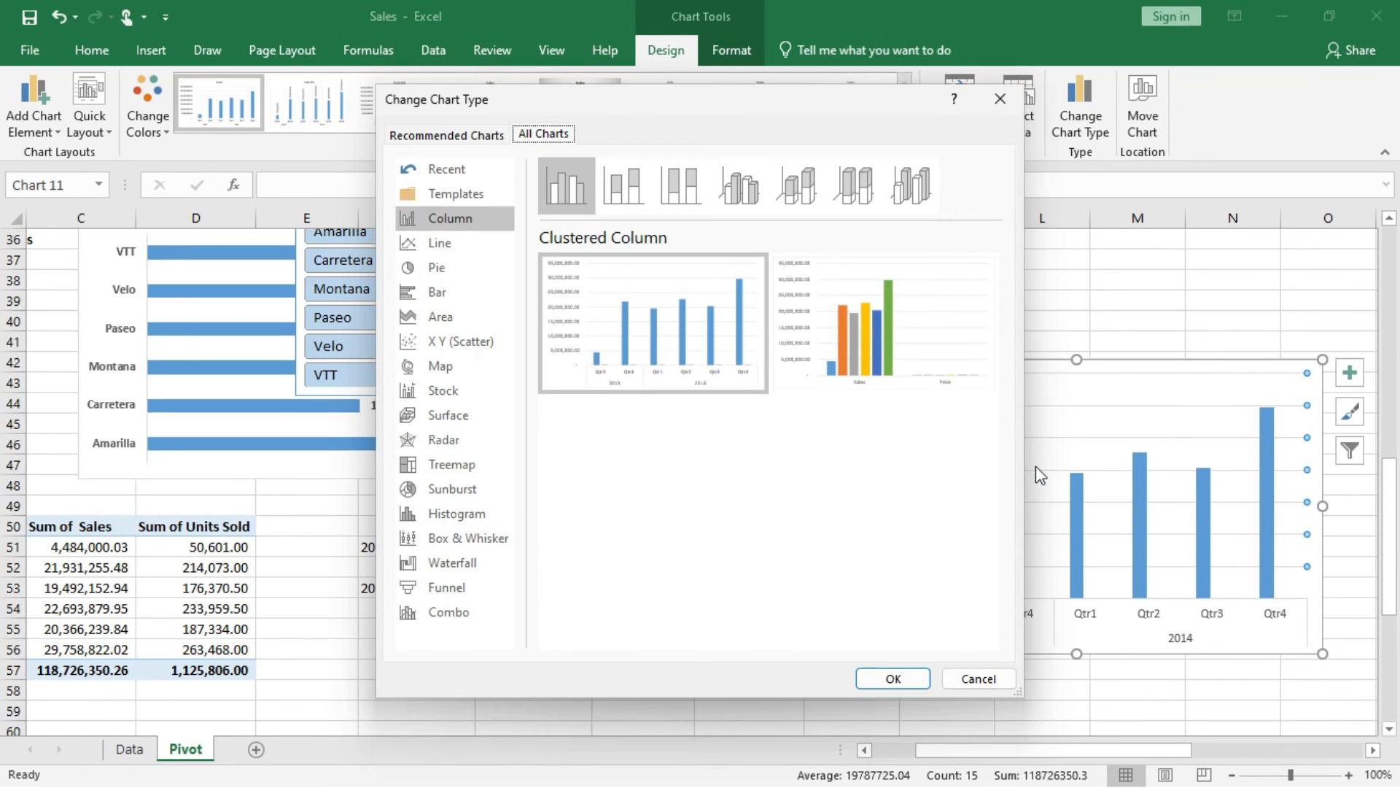
pyautogui.click(467, 616)
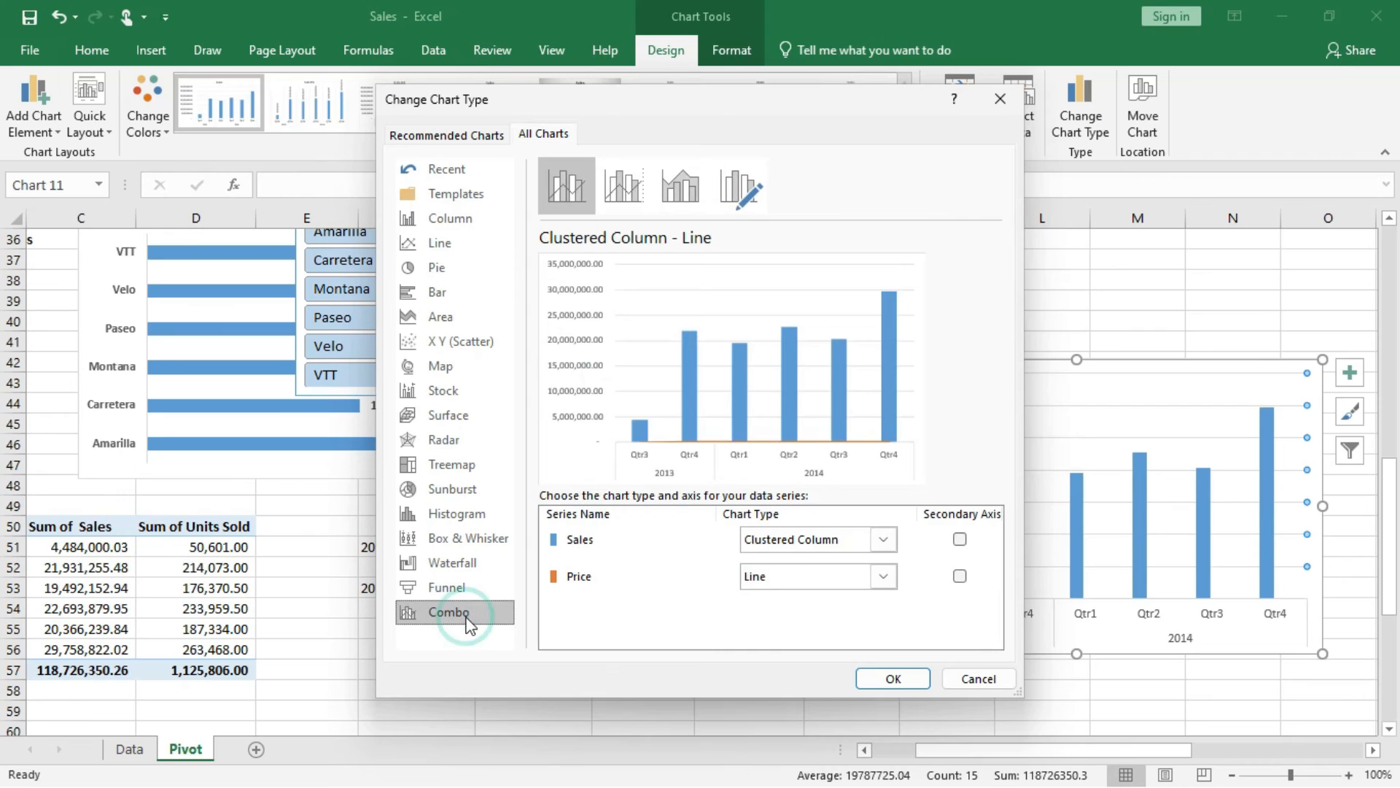
pyautogui.click(885, 579)
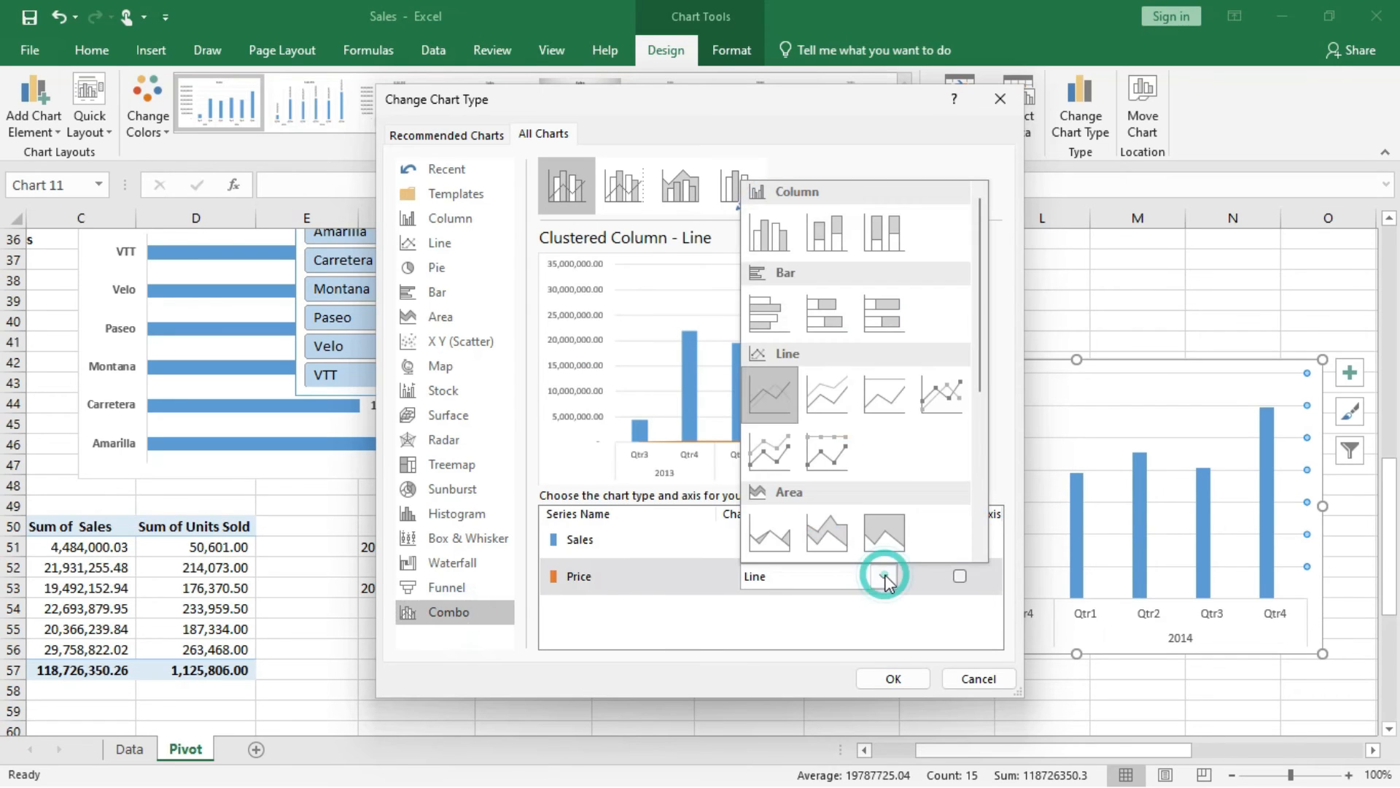
pyautogui.click(942, 395)
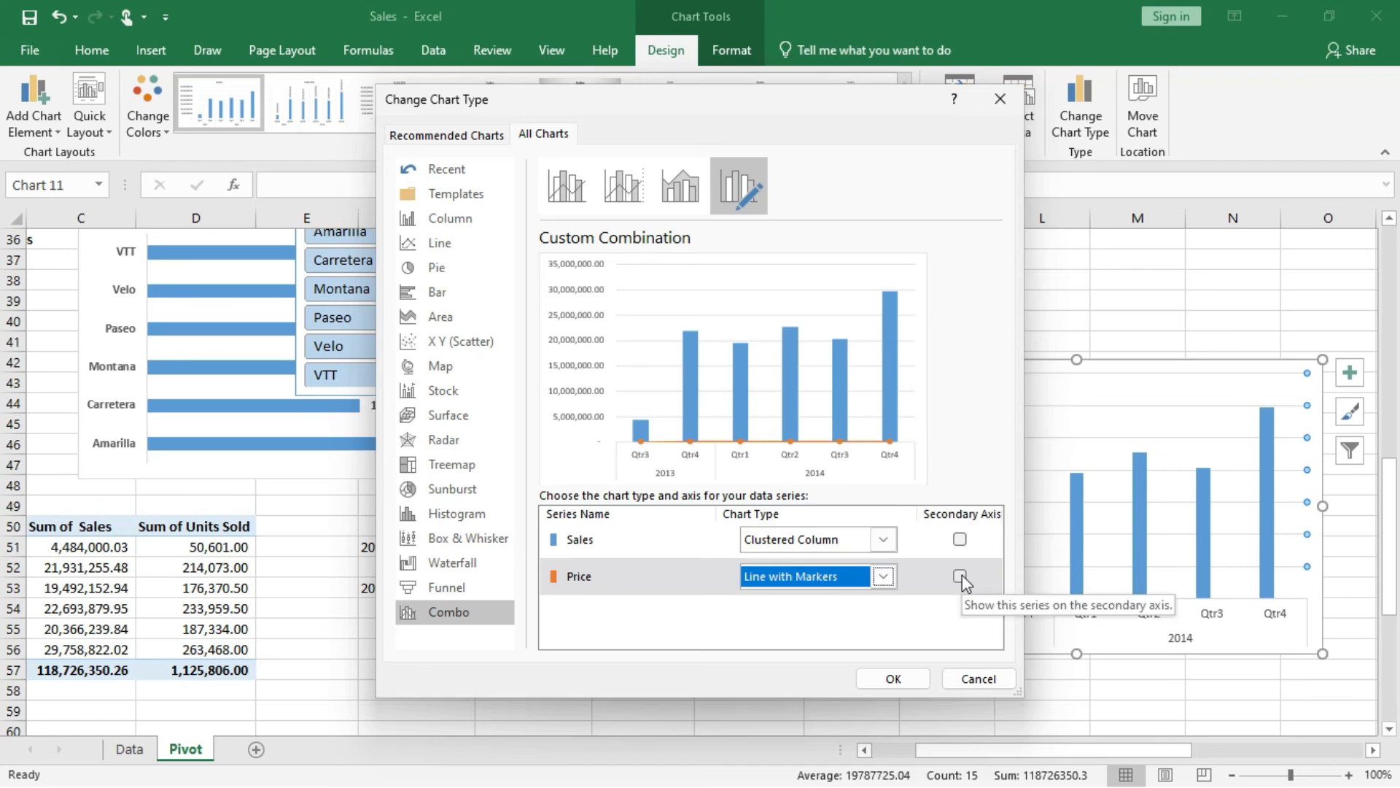
pyautogui.click(961, 577)
pyautogui.click(891, 679)
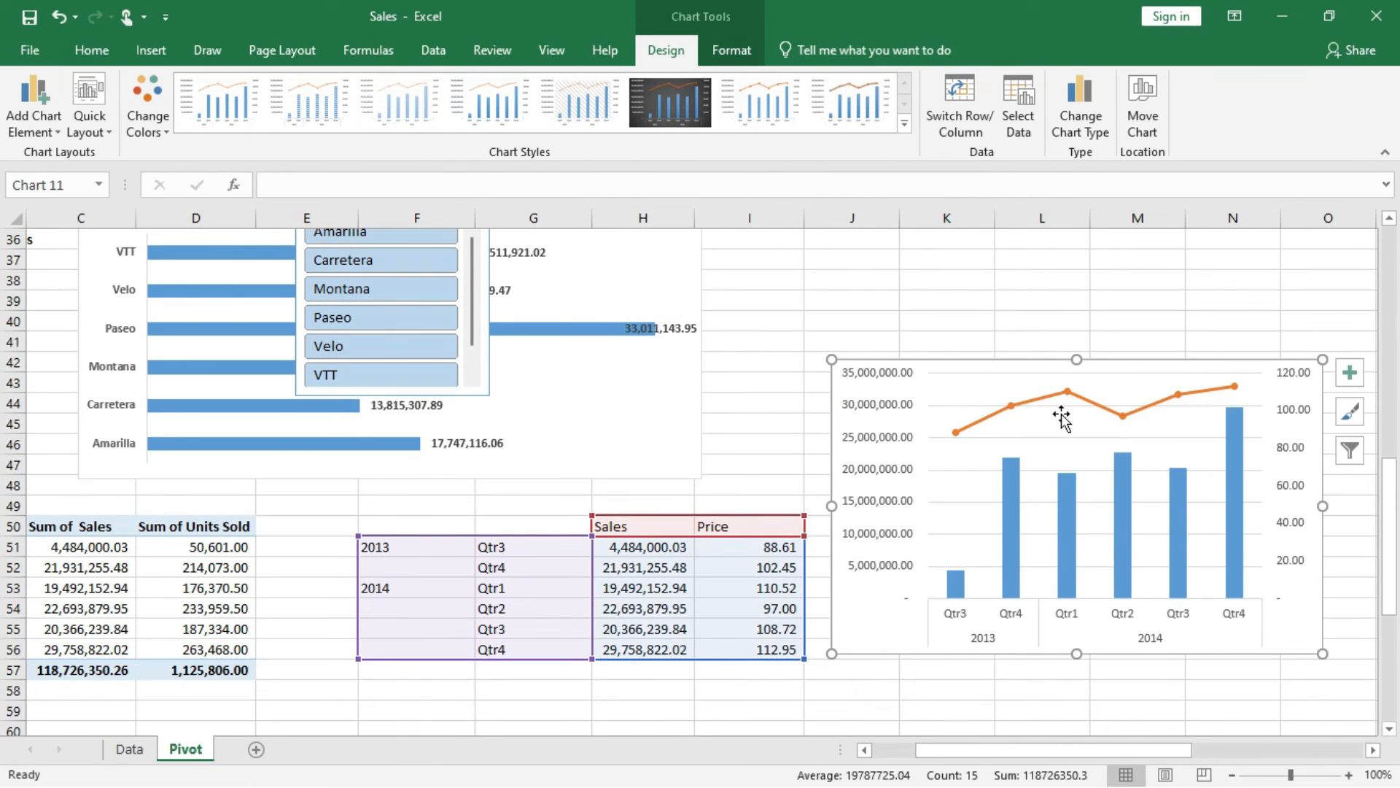
# Make the combo chart's horizontal year and quarter axis labels bold.
pyautogui.hscroll(1, 1080, 456)
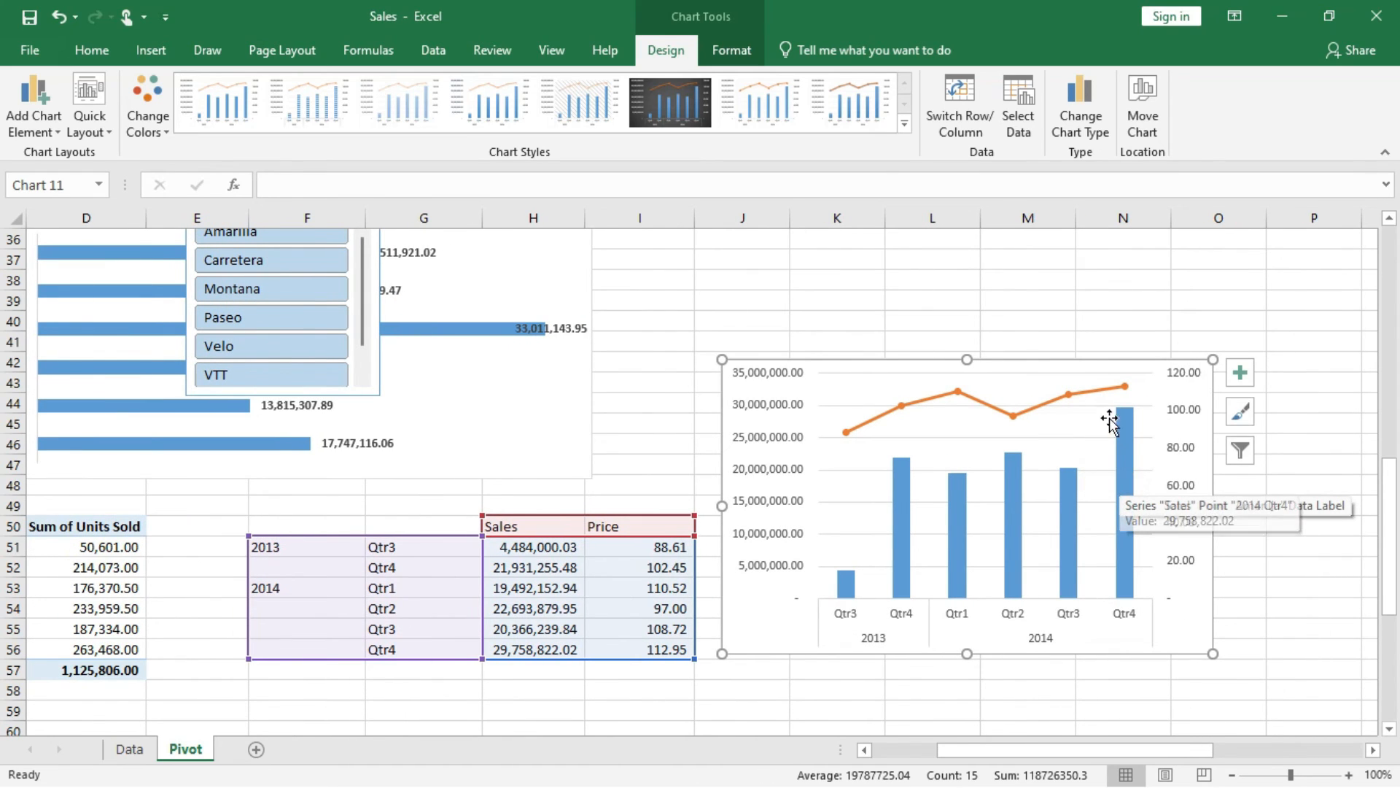
pyautogui.click(1068, 618)
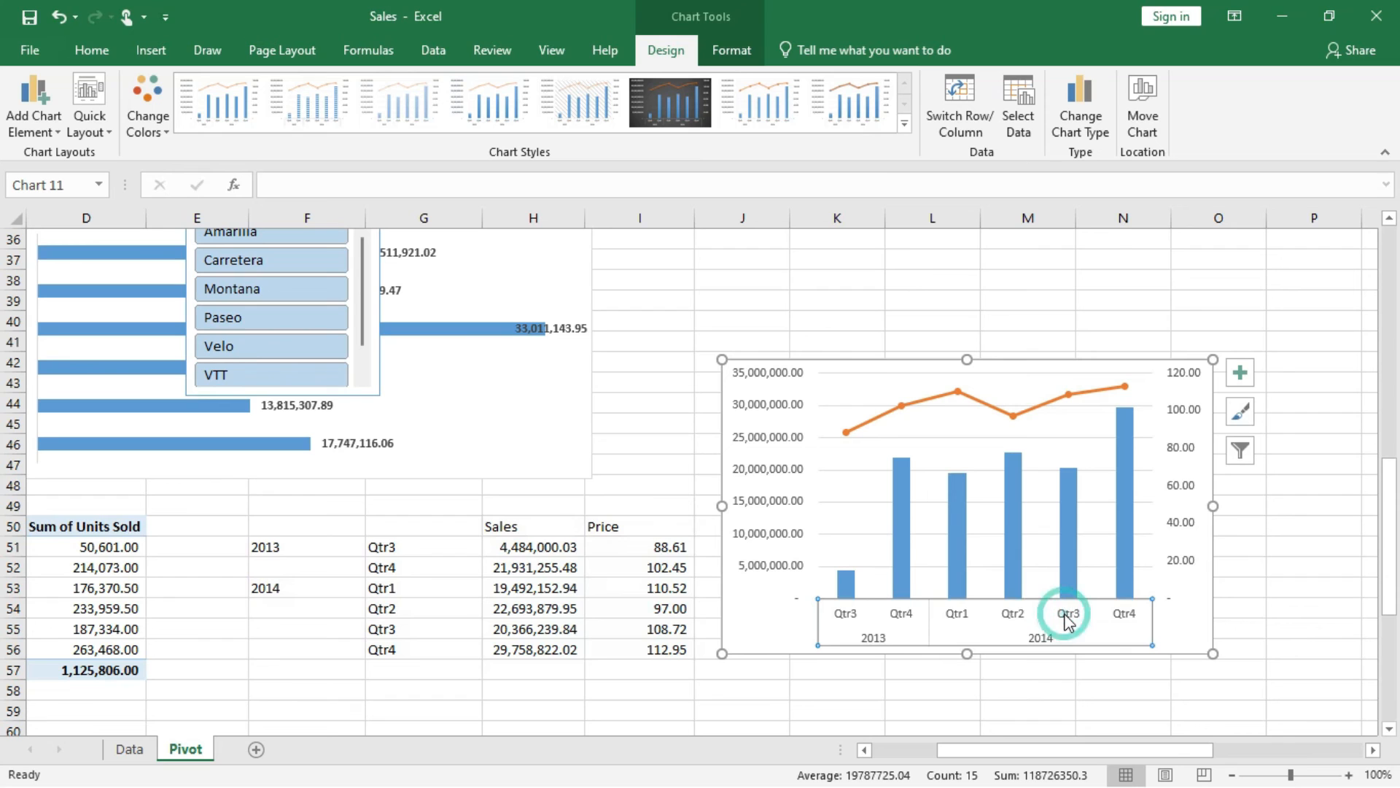
pyautogui.click(98, 56)
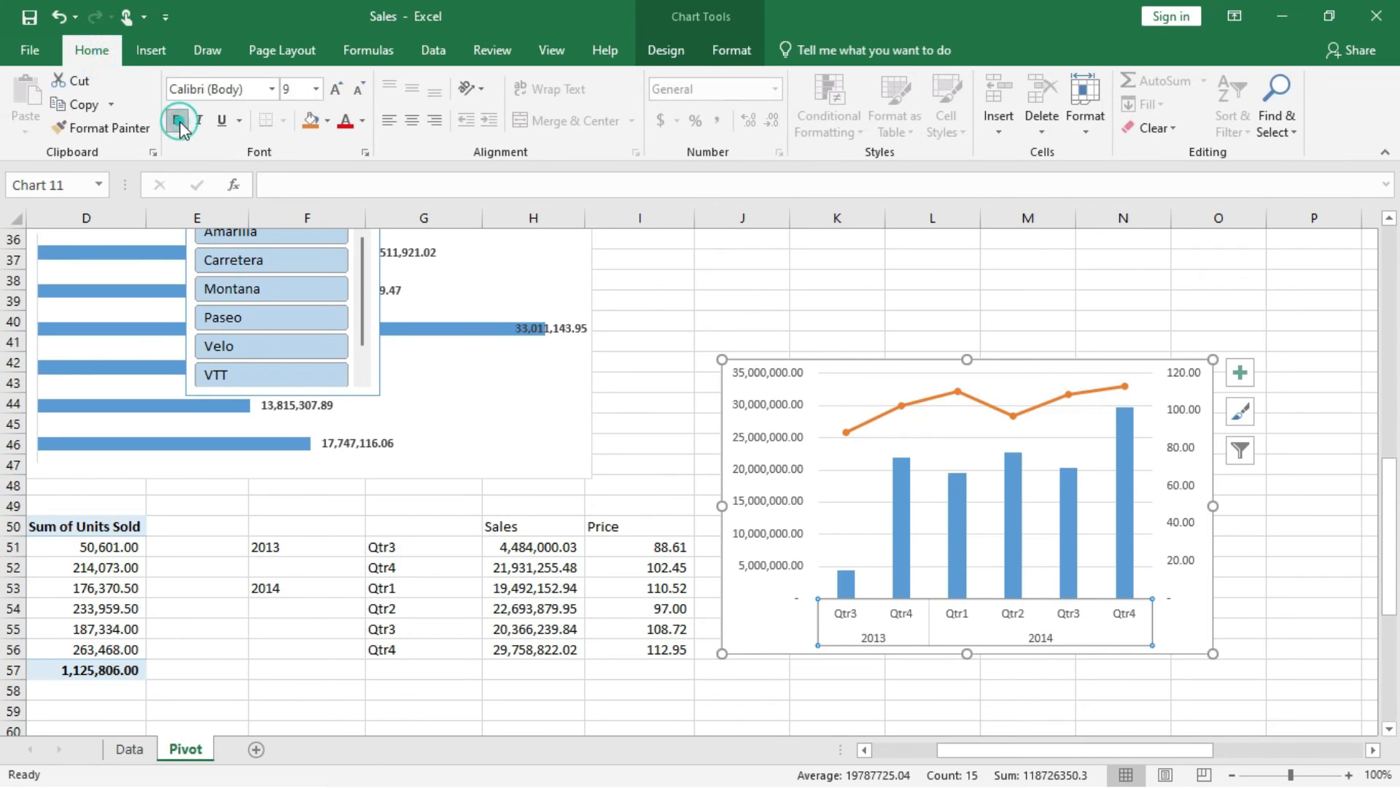
pyautogui.click(1121, 388)
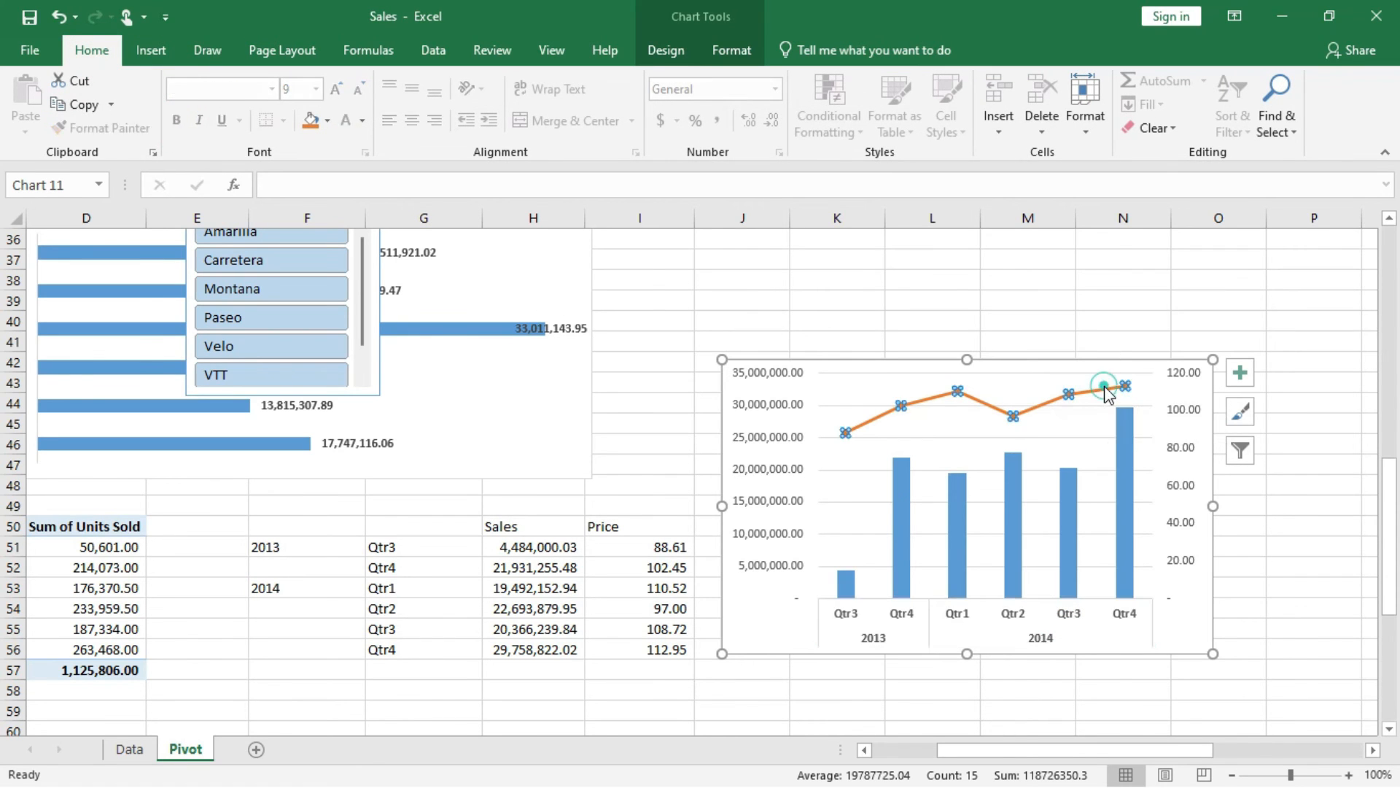
pyautogui.click(1242, 373)
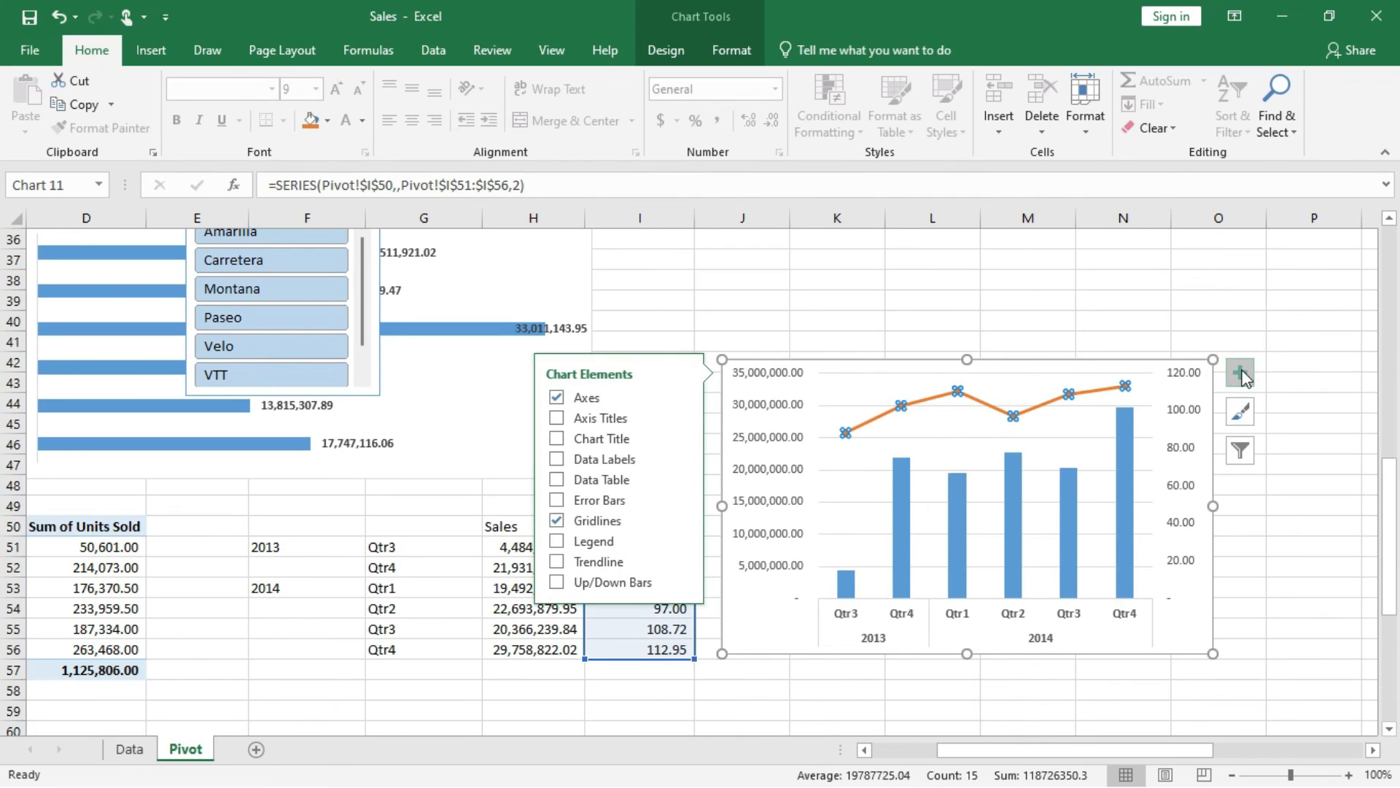
pyautogui.click(1242, 373)
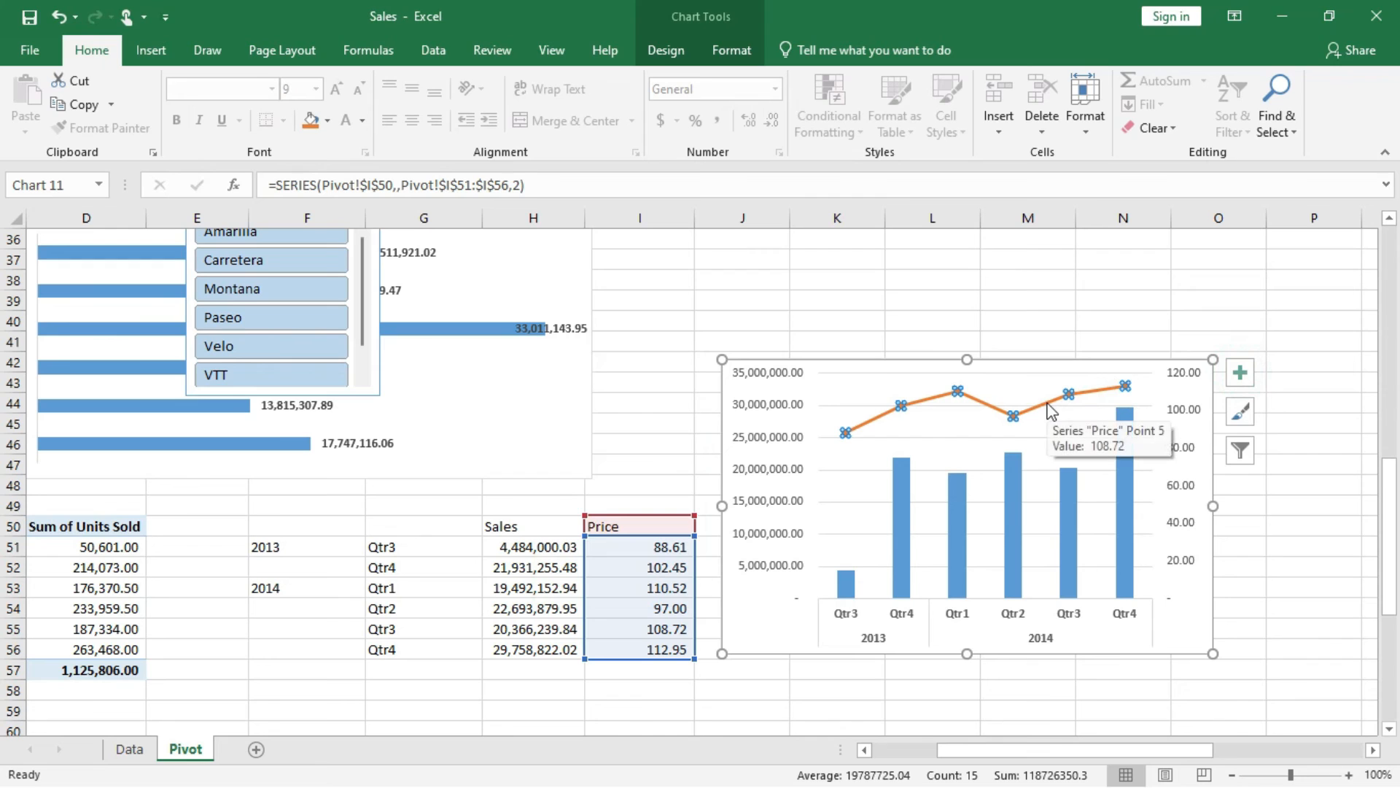
# Open the Price line's formatting options and look through its axis assignment, effects and line settings.
pyautogui.rightClick(1020, 391)
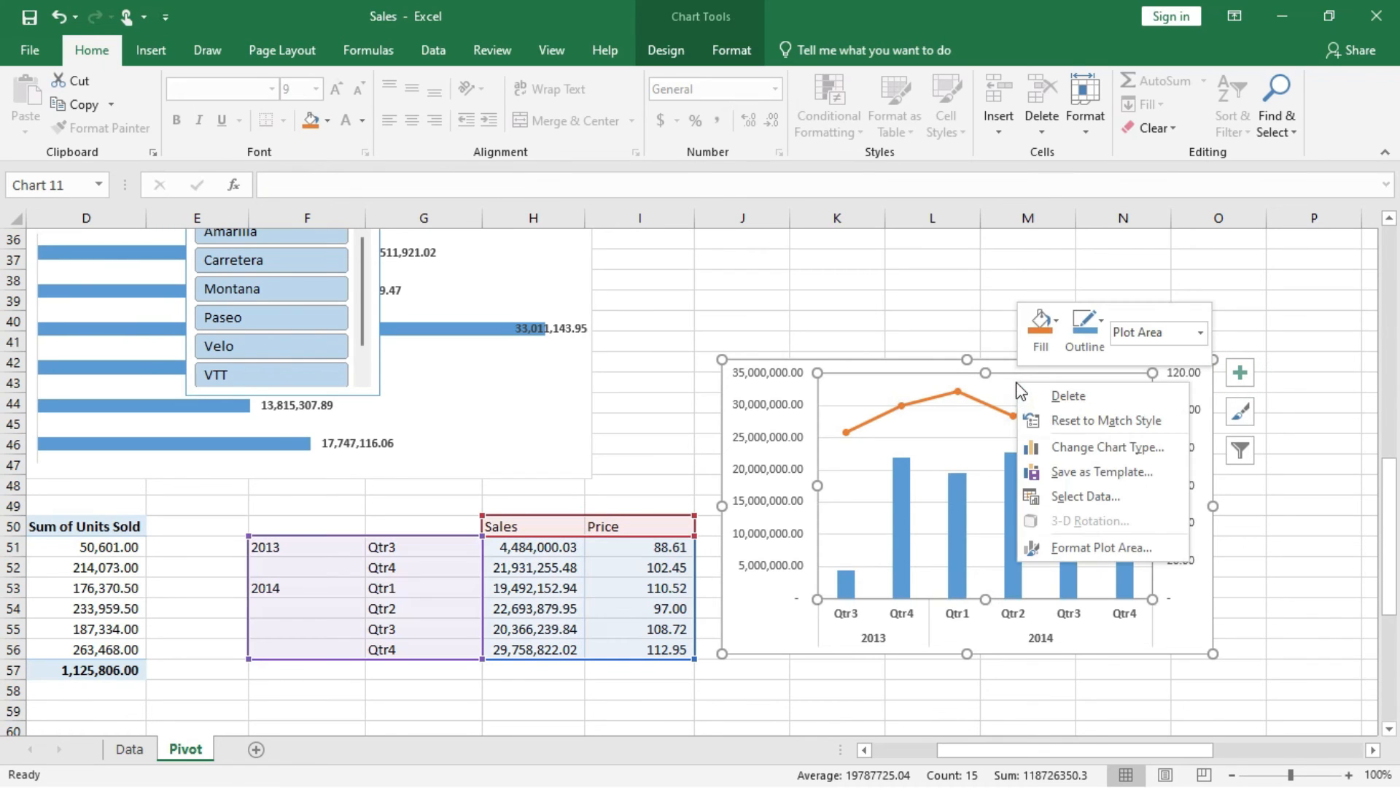
pyautogui.click(1056, 548)
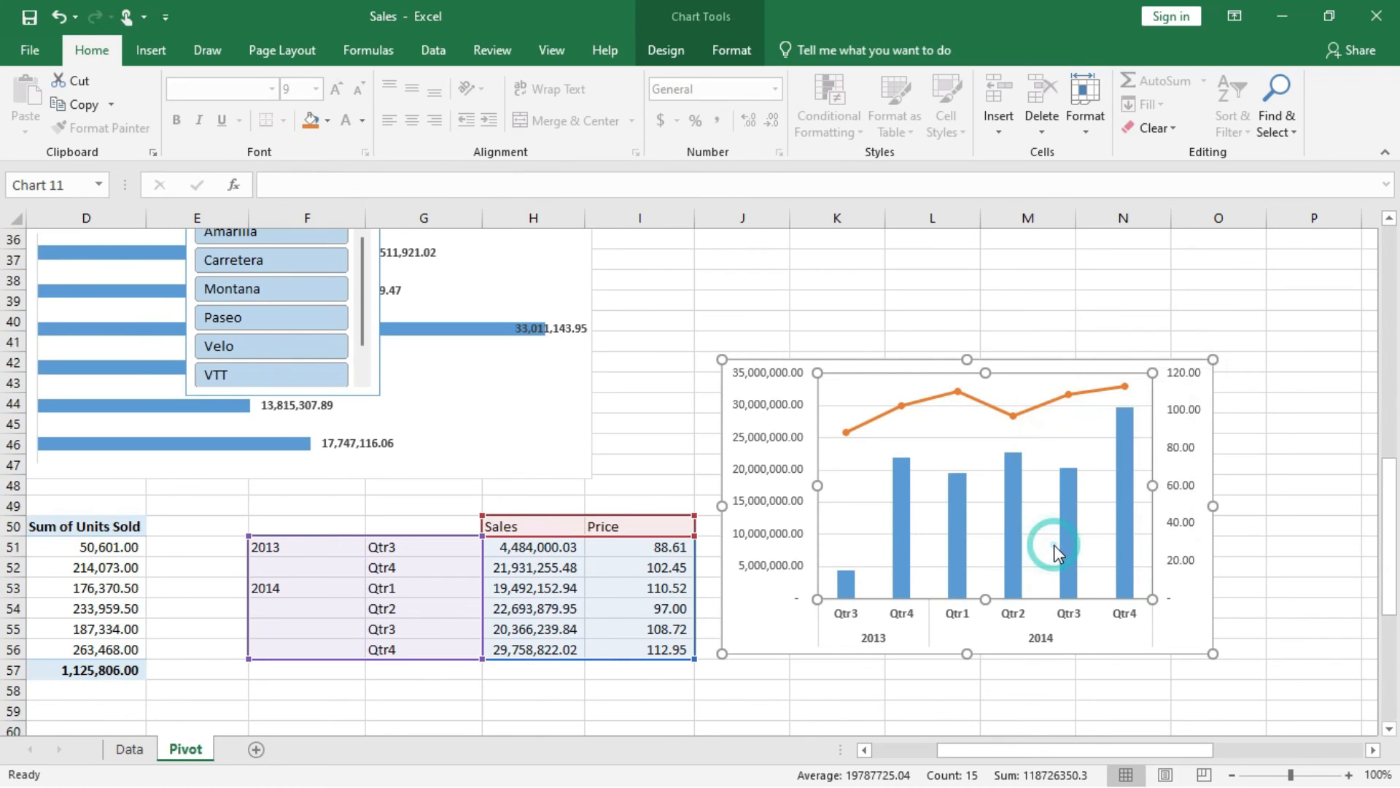
pyautogui.click(996, 407)
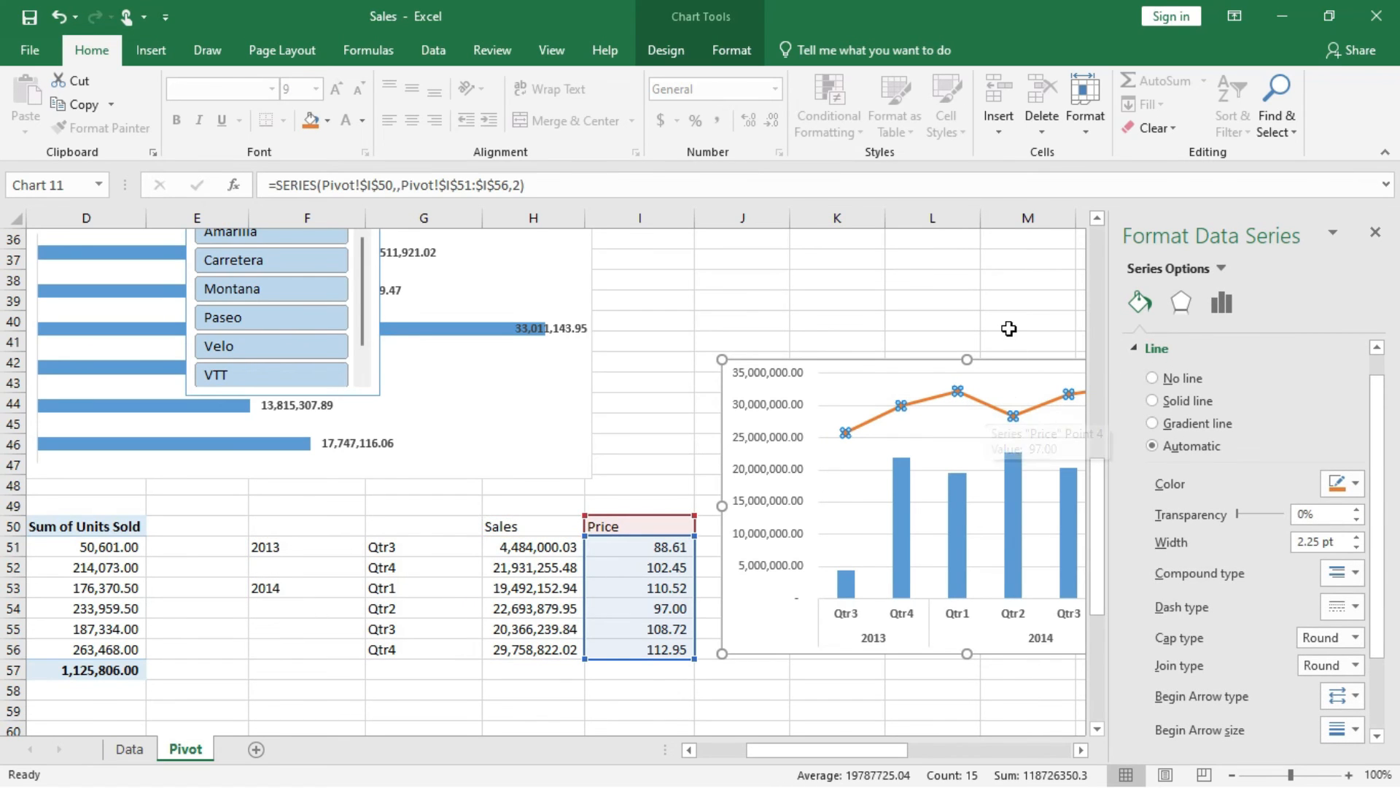
pyautogui.hscroll(3, 1009, 328)
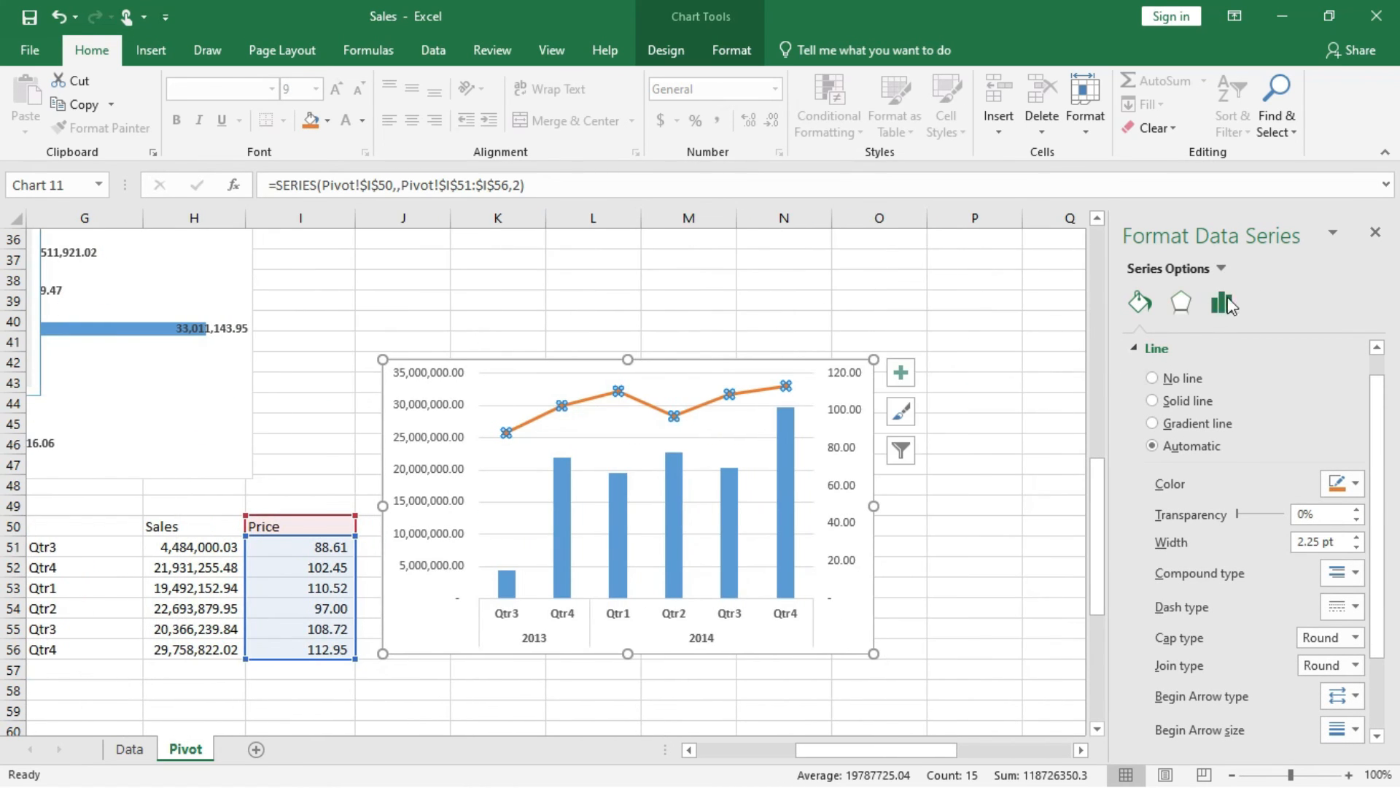
pyautogui.click(1222, 304)
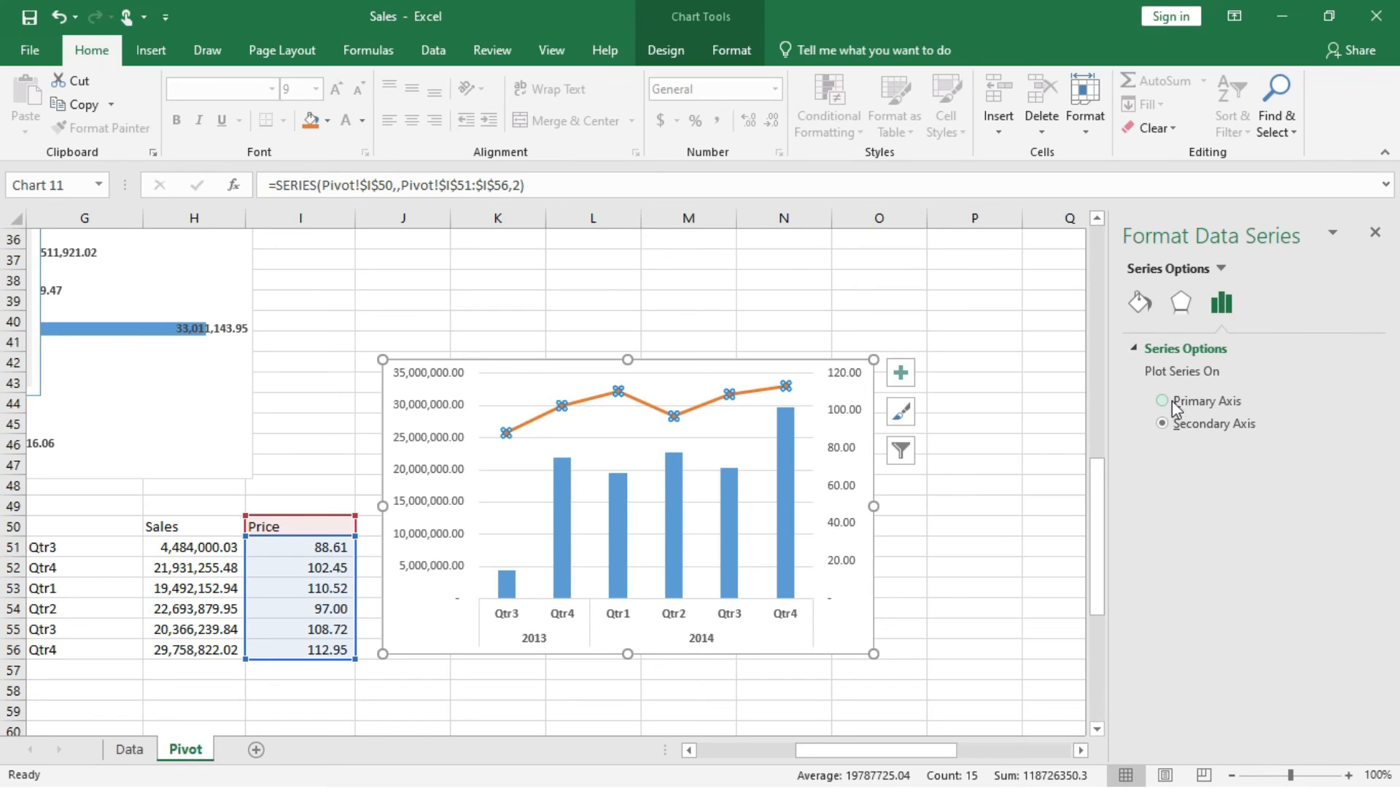
pyautogui.click(1215, 310)
pyautogui.click(1183, 305)
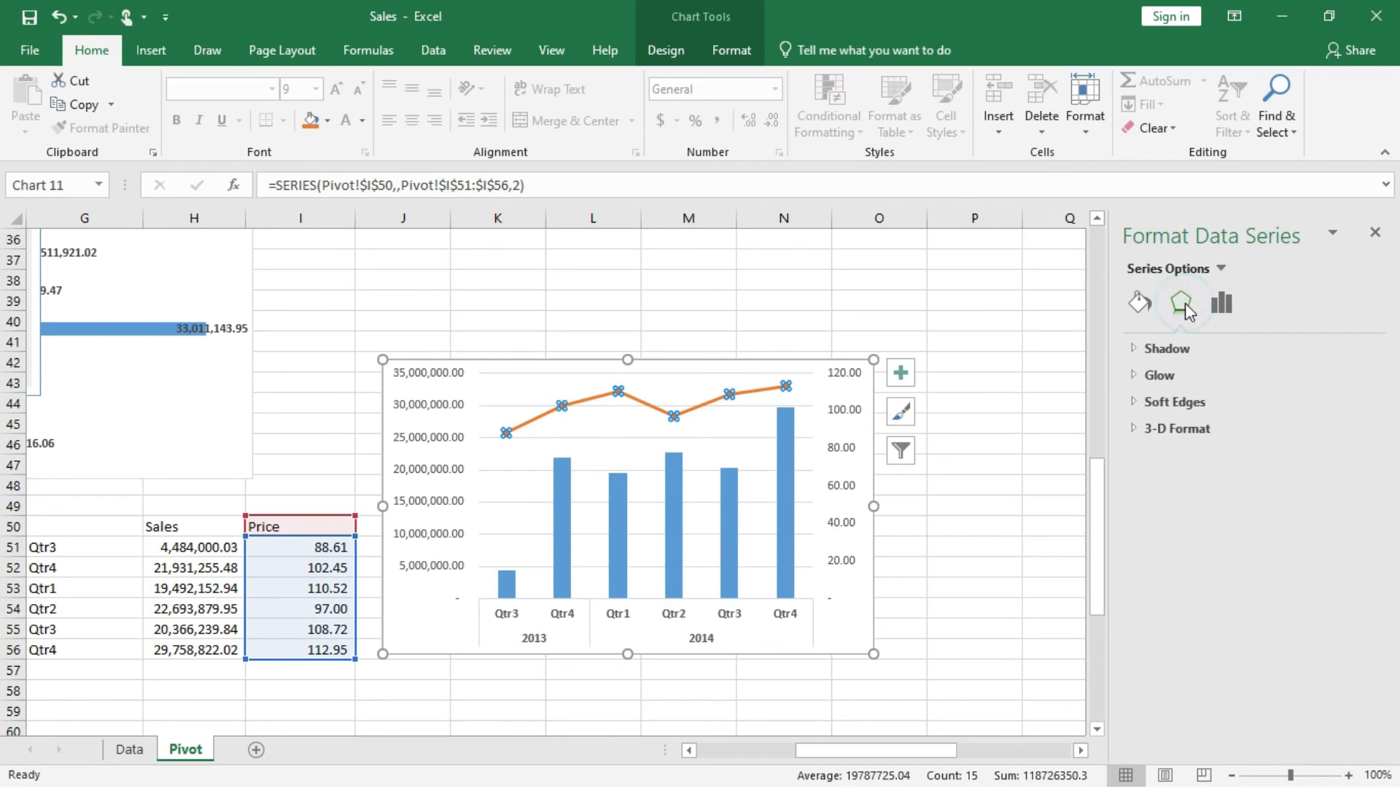
pyautogui.click(1142, 305)
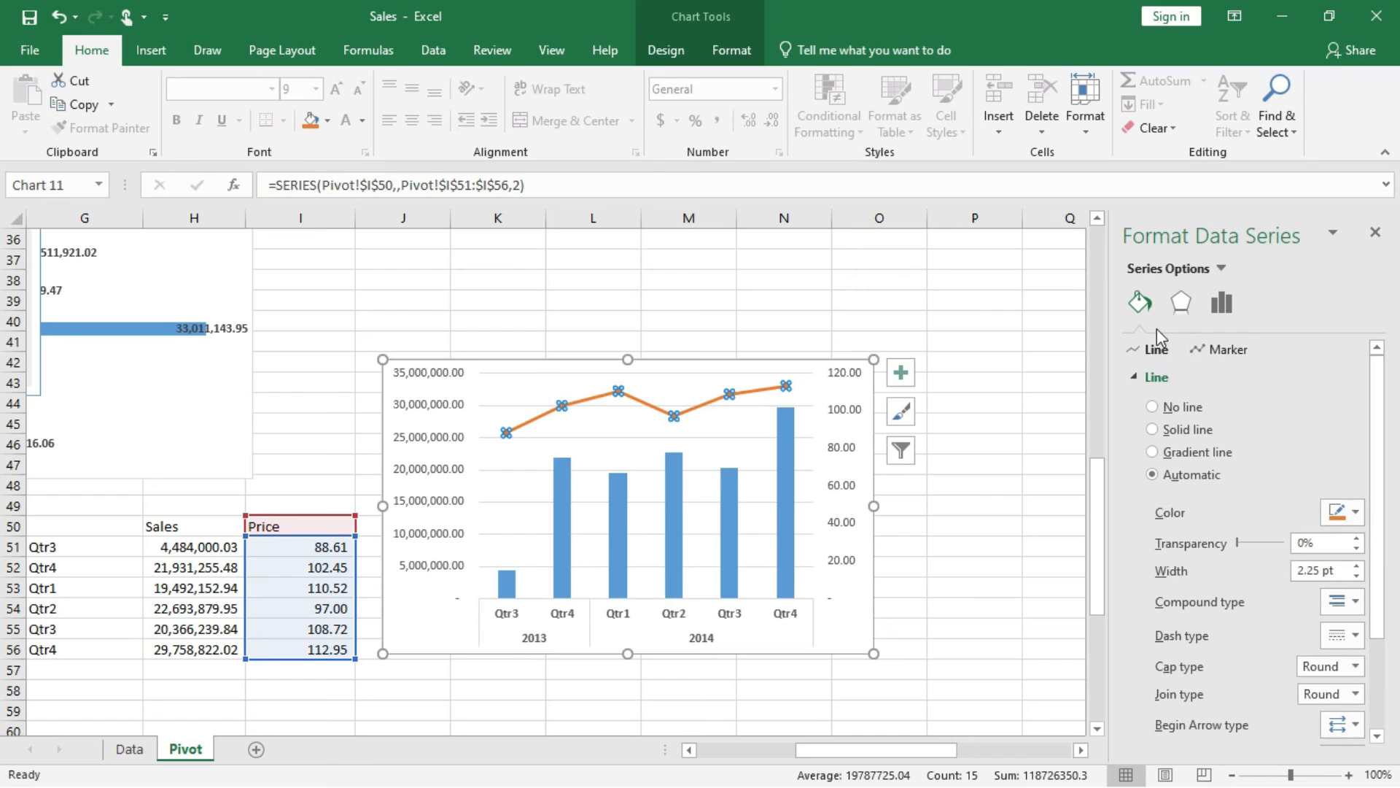
# Hide the combo chart's secondary vertical axis labels by setting their label position to None.
pyautogui.click(852, 377)
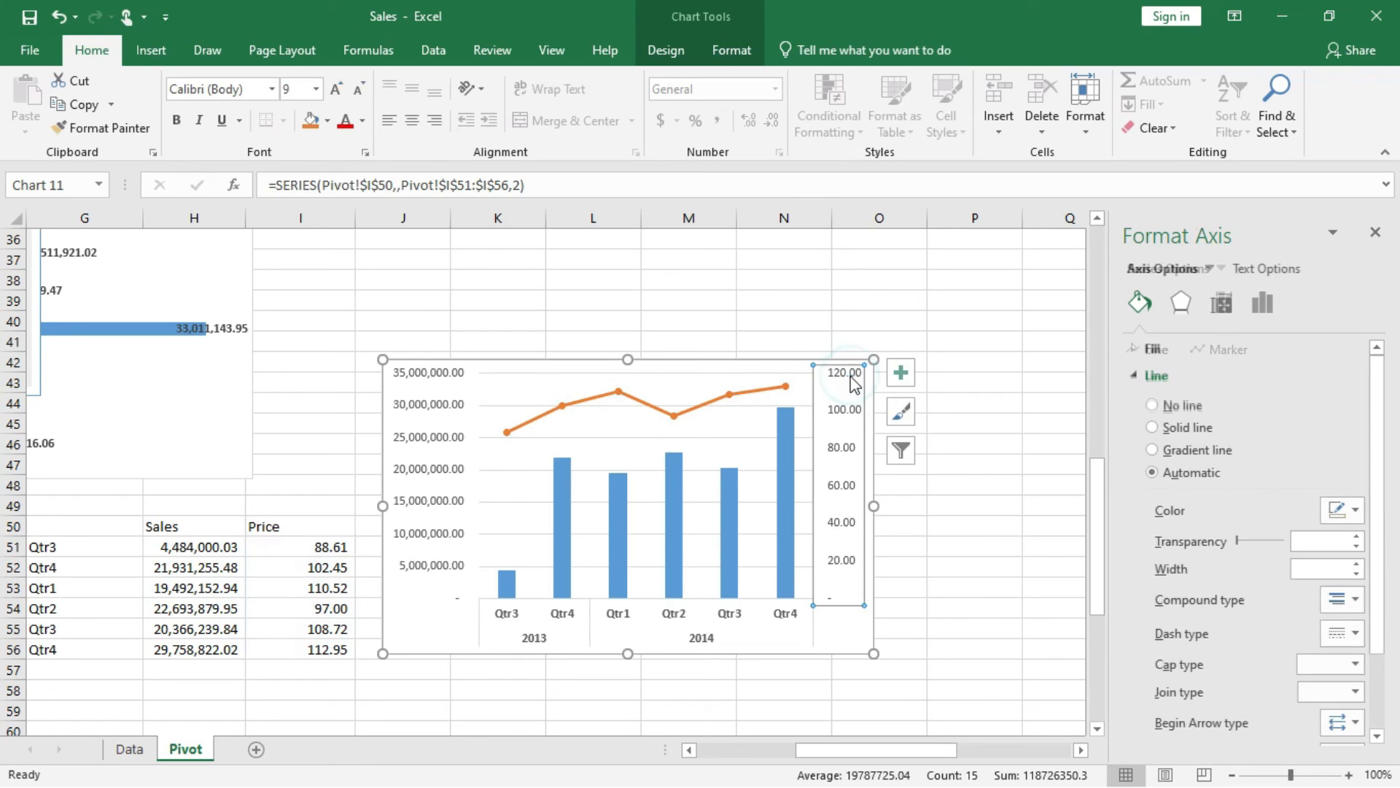
pyautogui.click(1267, 303)
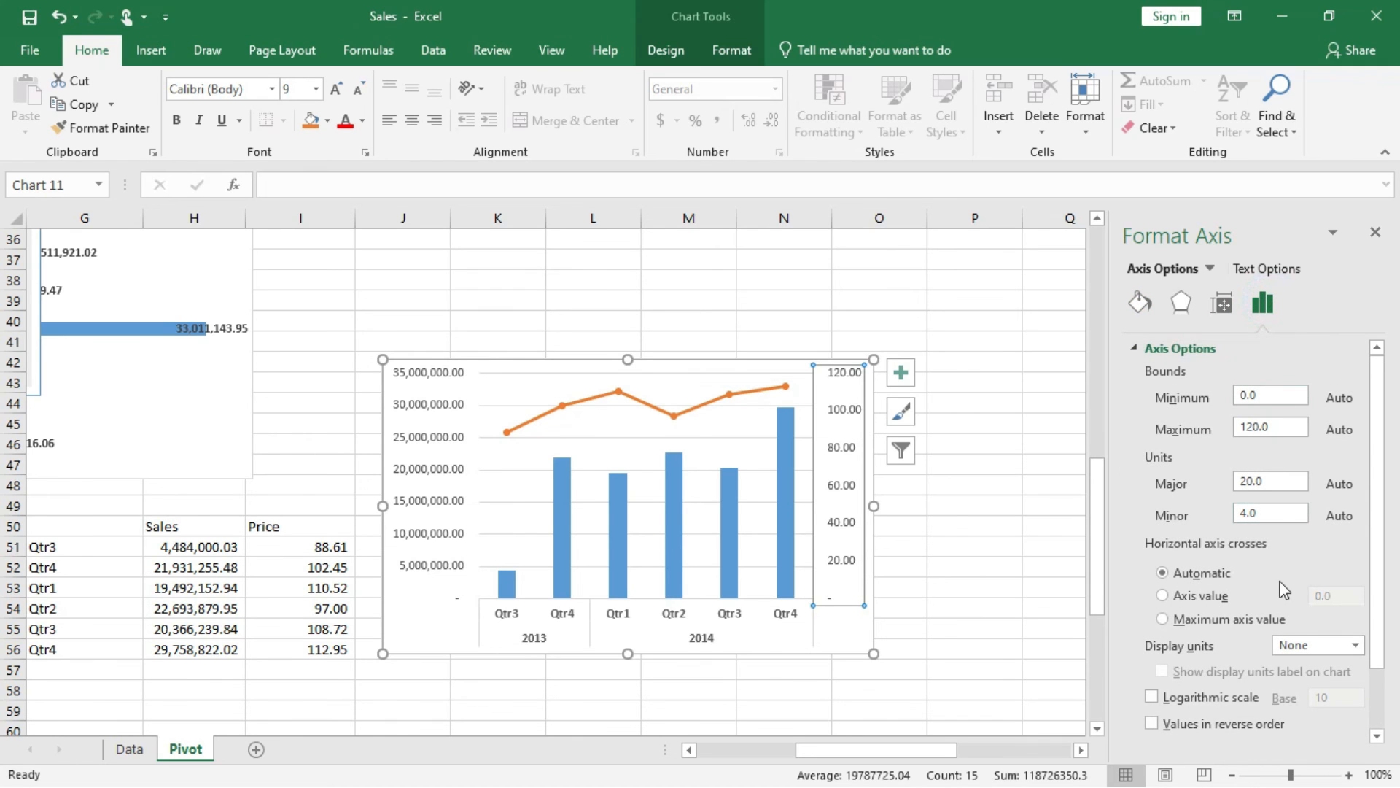
pyautogui.scroll(-1, 1285, 590)
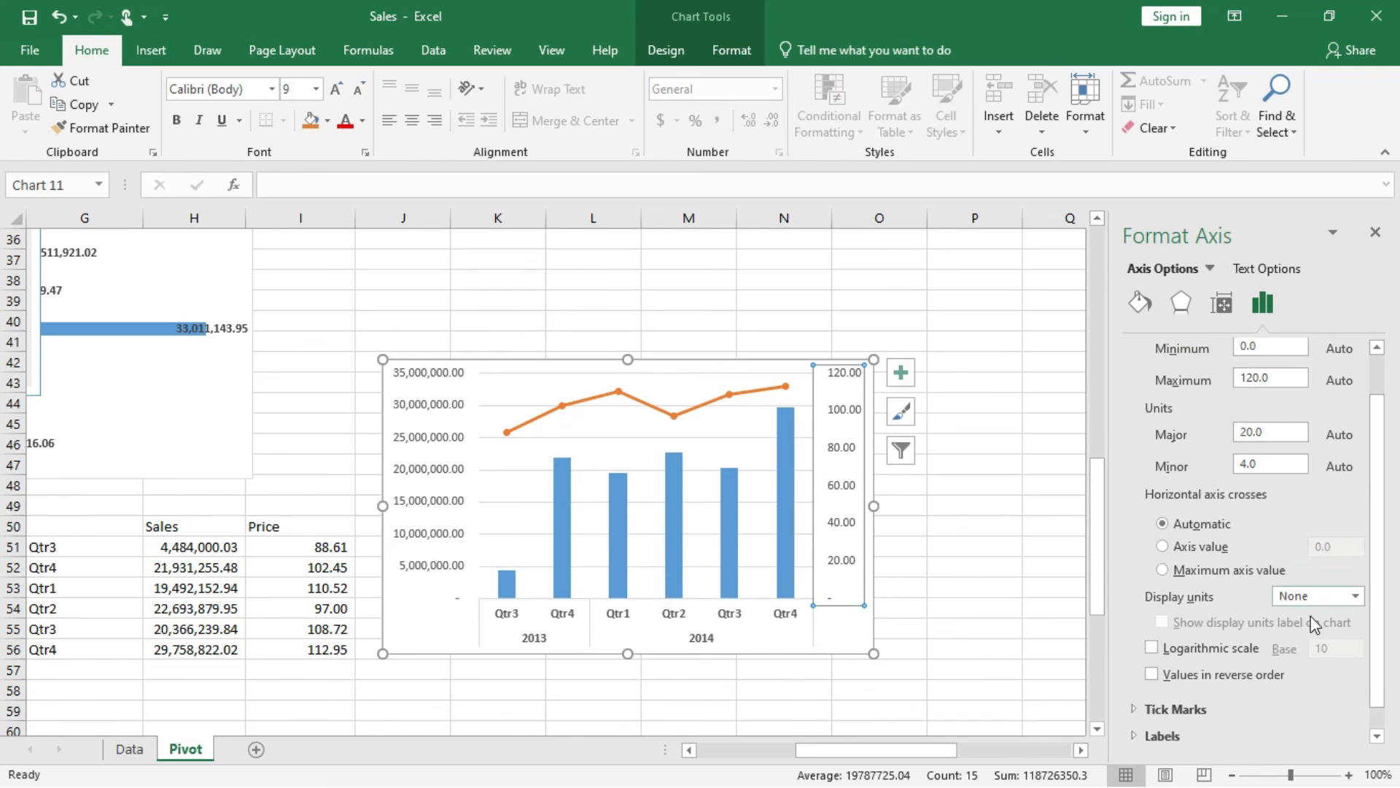
pyautogui.click(1140, 738)
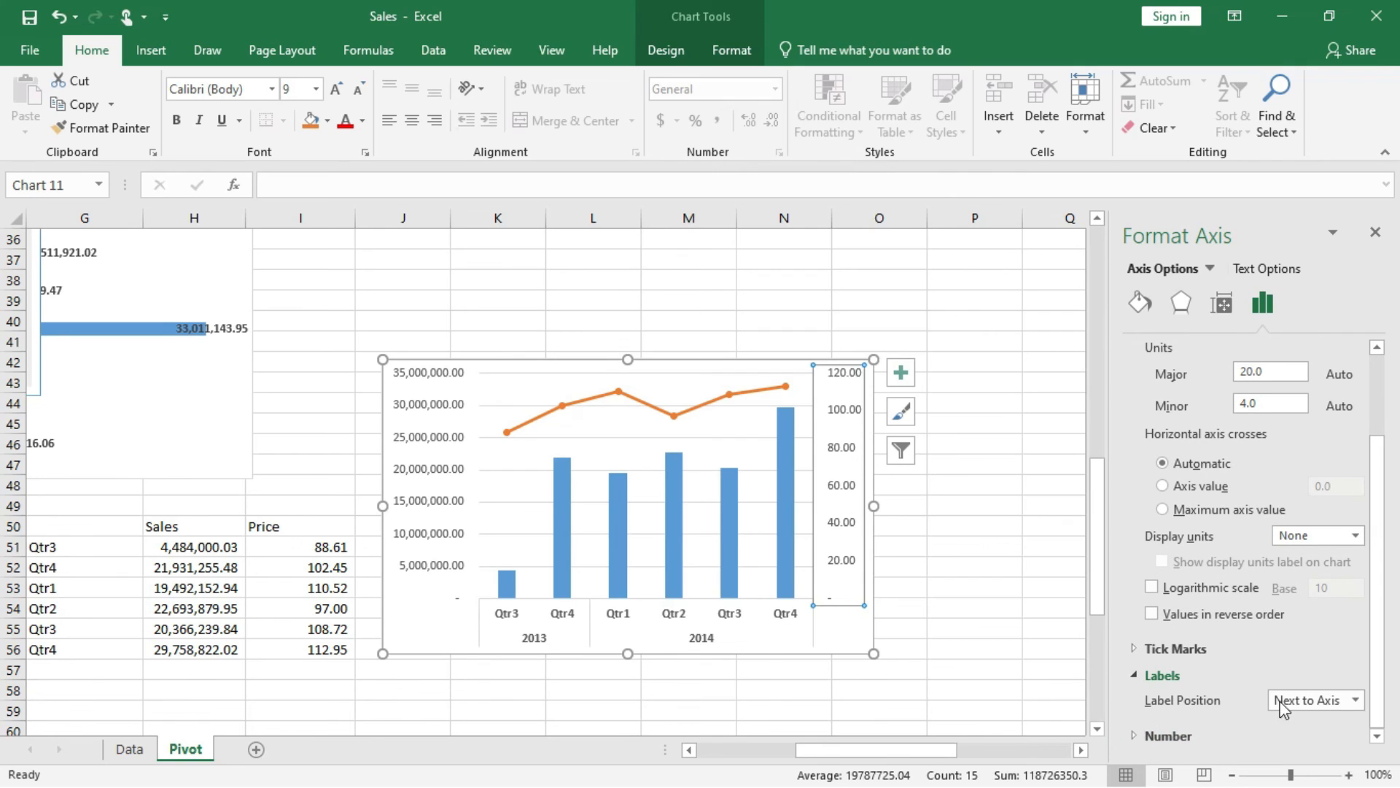
pyautogui.click(1354, 700)
pyautogui.click(1306, 677)
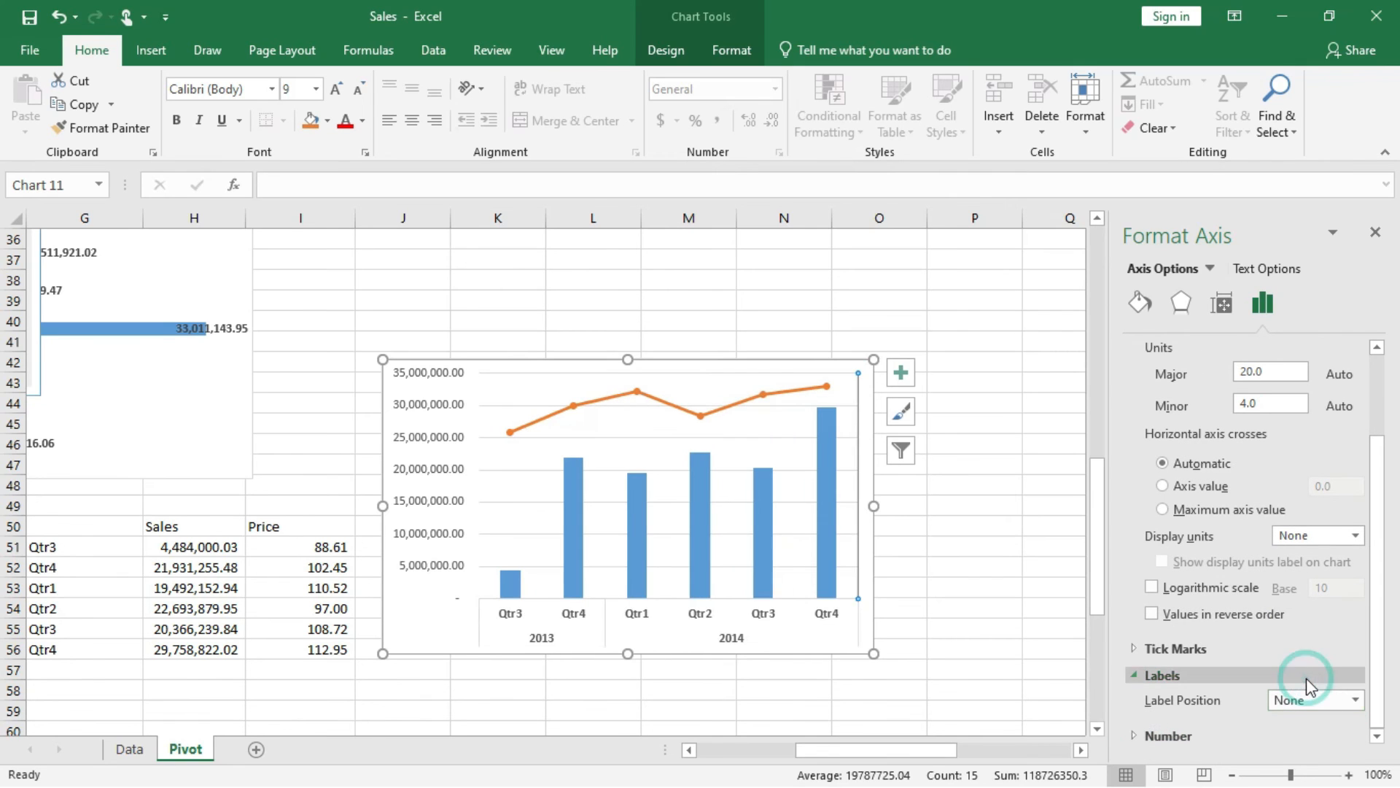
pyautogui.scroll(1, 1160, 409)
pyautogui.scroll(2, 1157, 430)
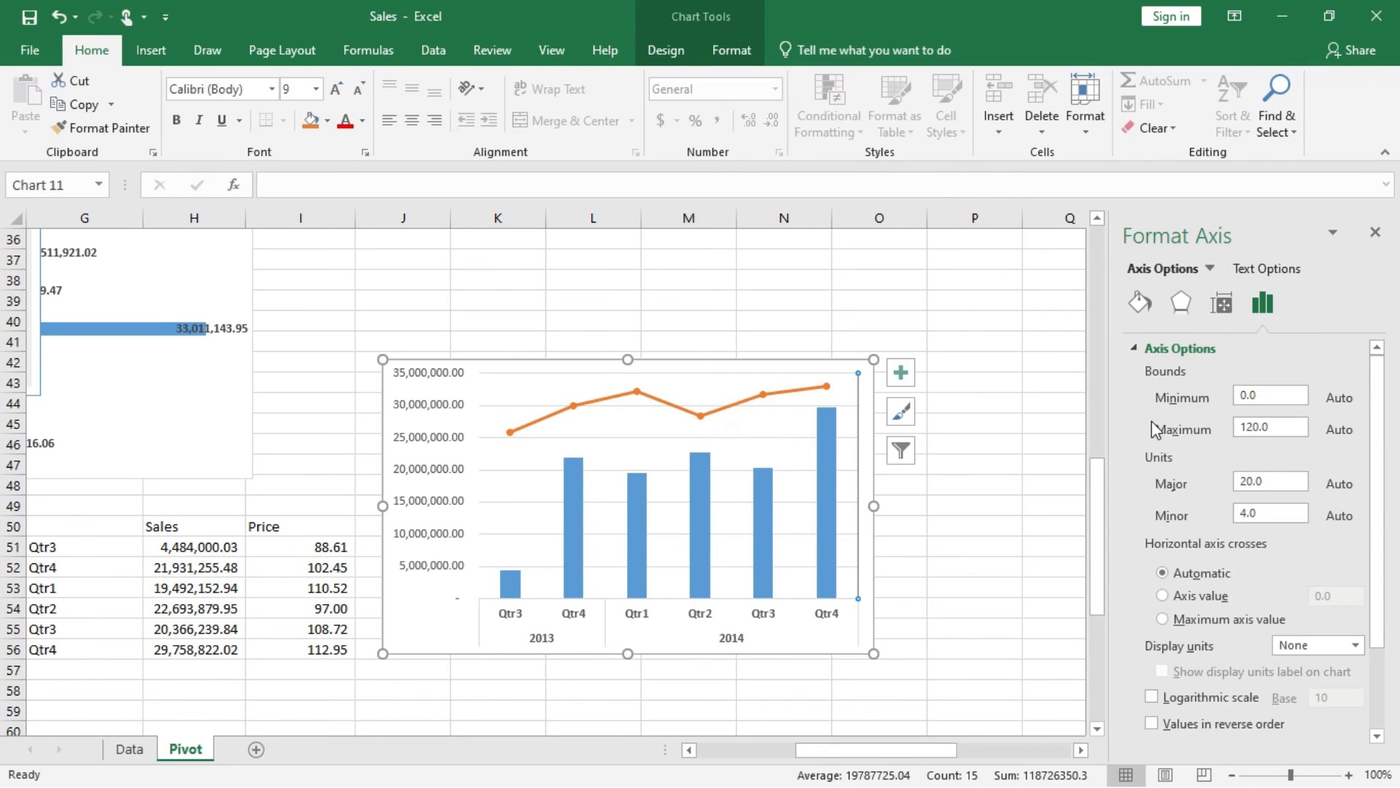
pyautogui.click(1136, 349)
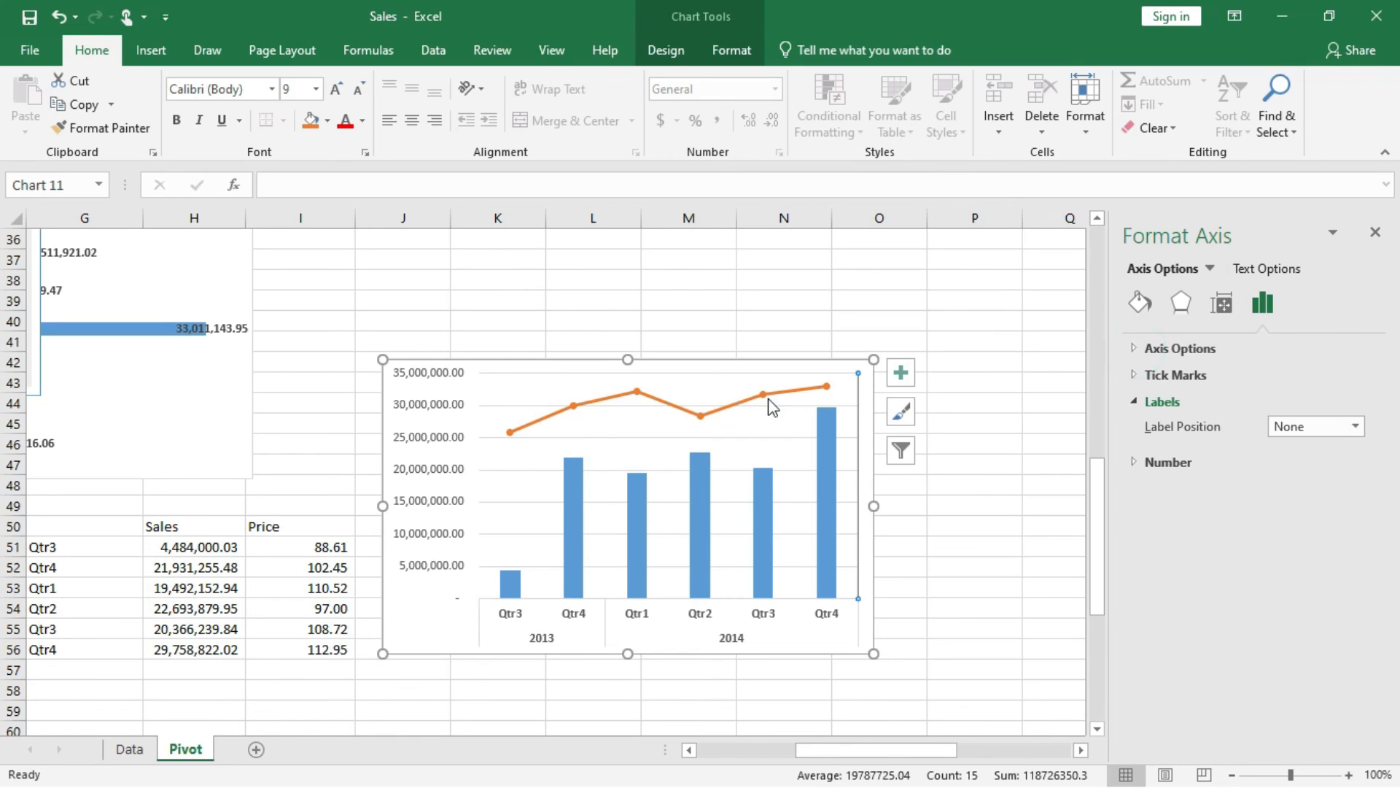
# Add data labels to both the Price line and the Sales columns in the combo chart.
pyautogui.click(788, 388)
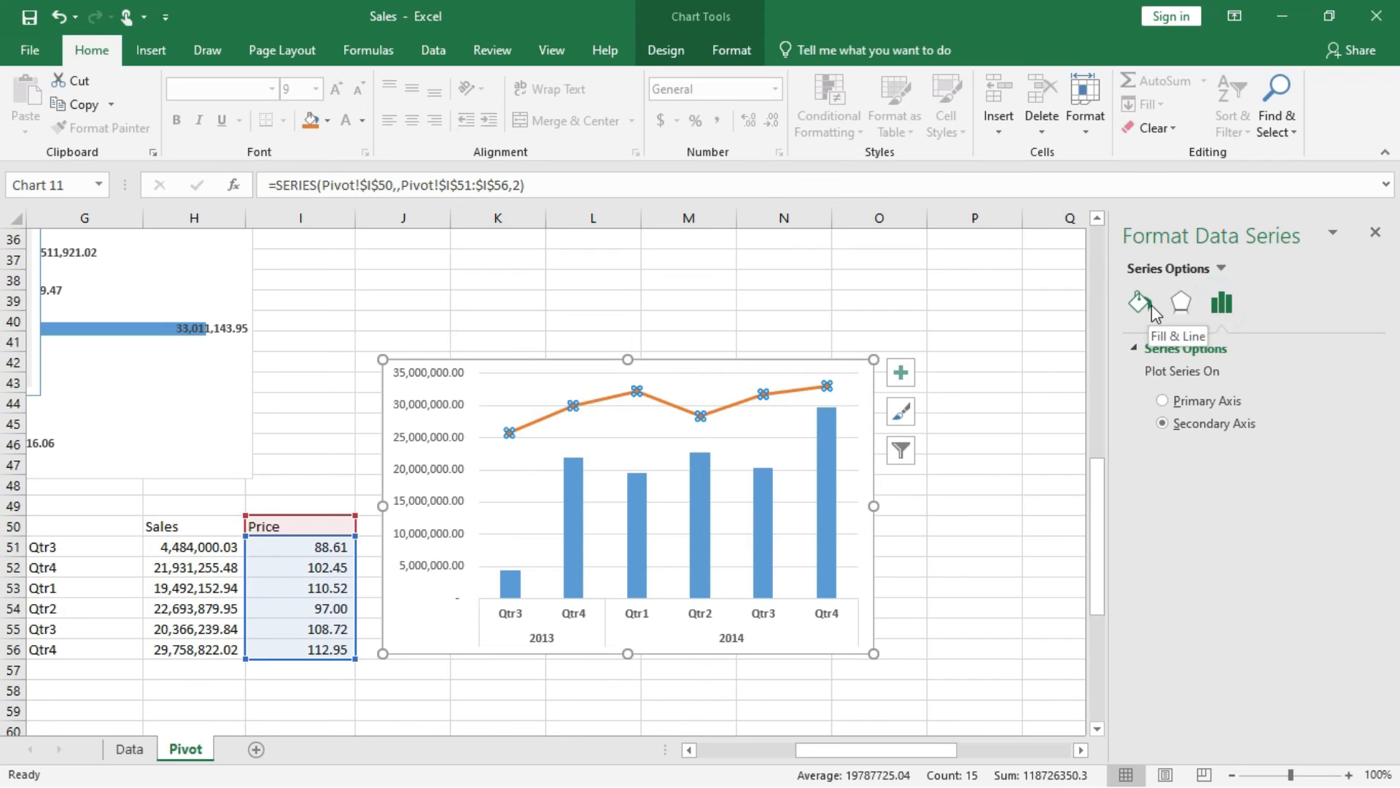
pyautogui.click(1181, 304)
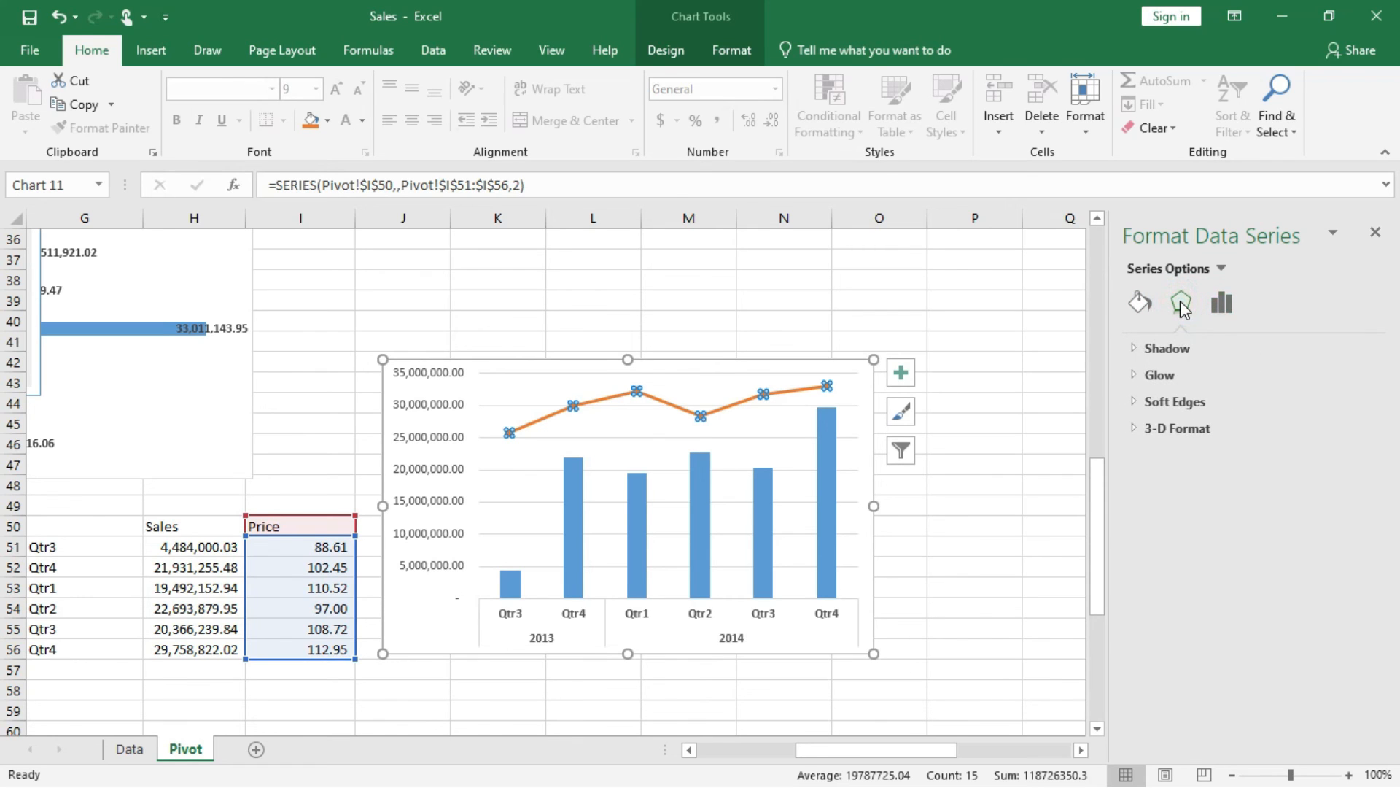
pyautogui.click(1141, 303)
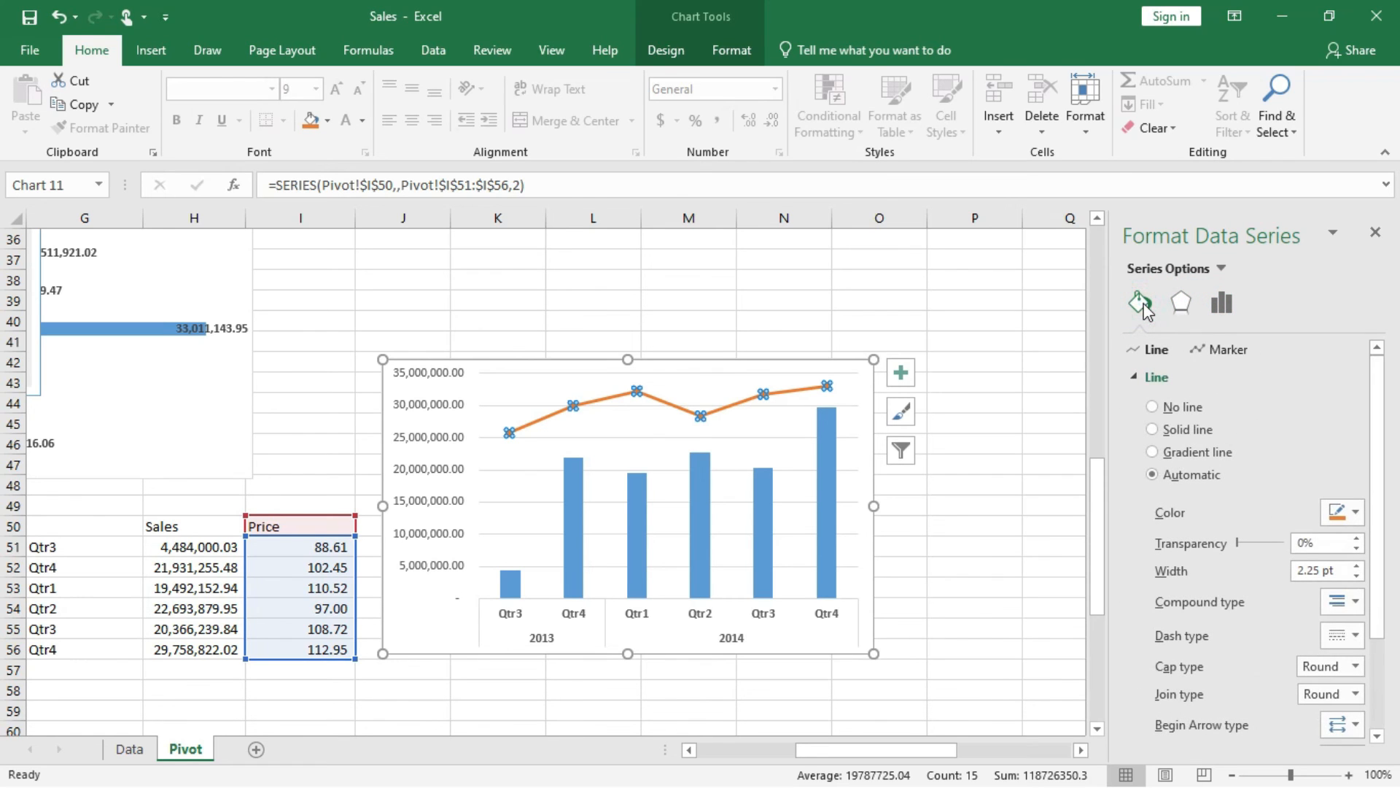
pyautogui.click(902, 373)
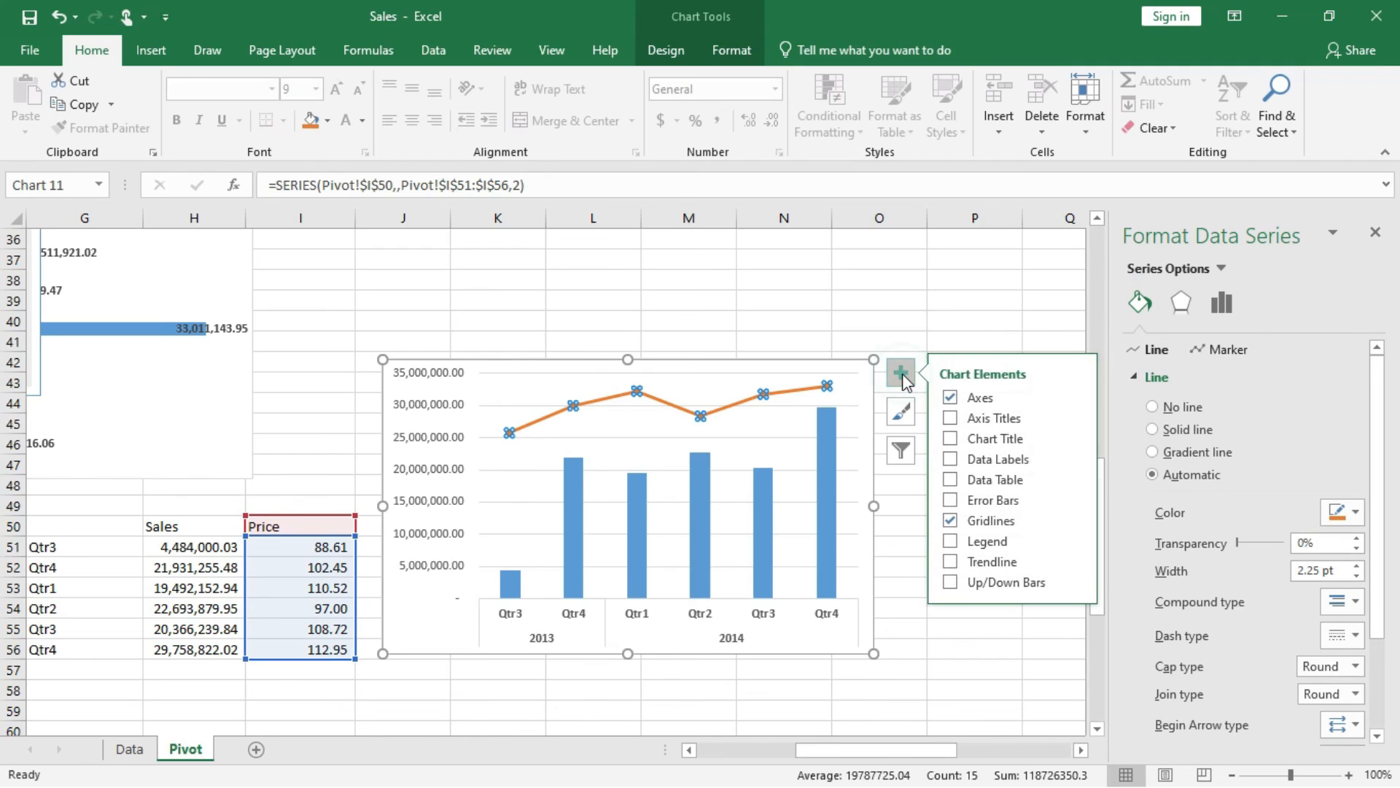
pyautogui.click(951, 461)
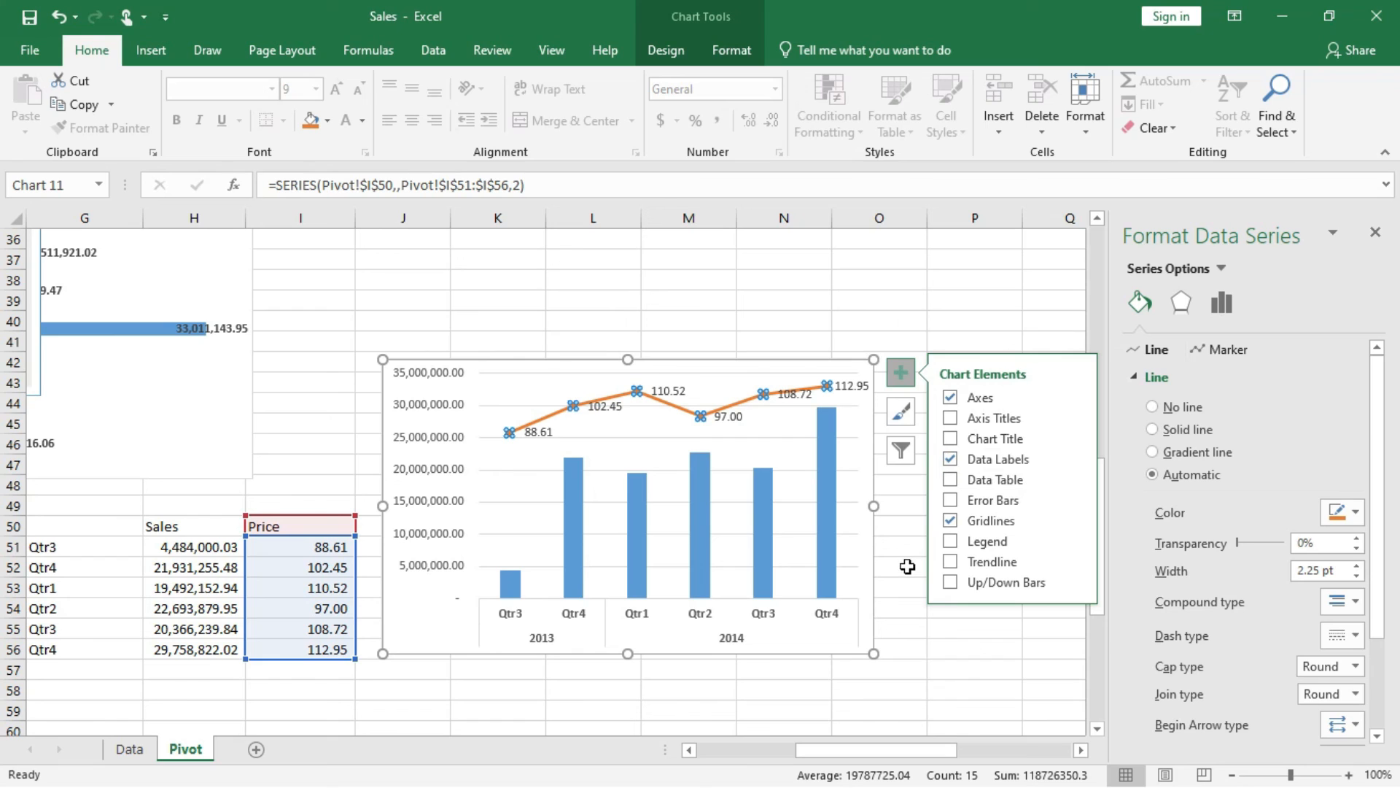
pyautogui.click(825, 560)
pyautogui.click(951, 460)
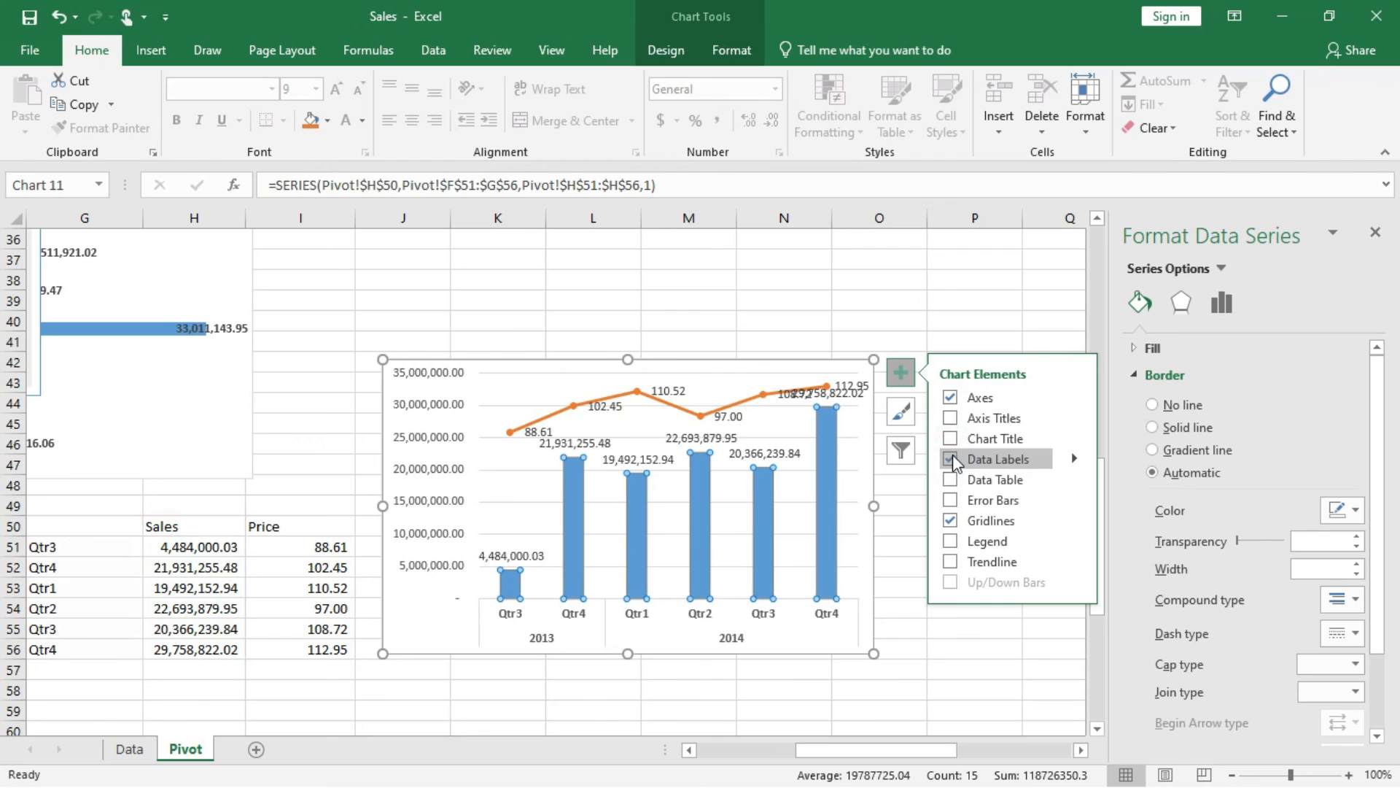
# Hide the primary vertical axis labels on the Sales side by setting their label position to None.
pyautogui.click(448, 441)
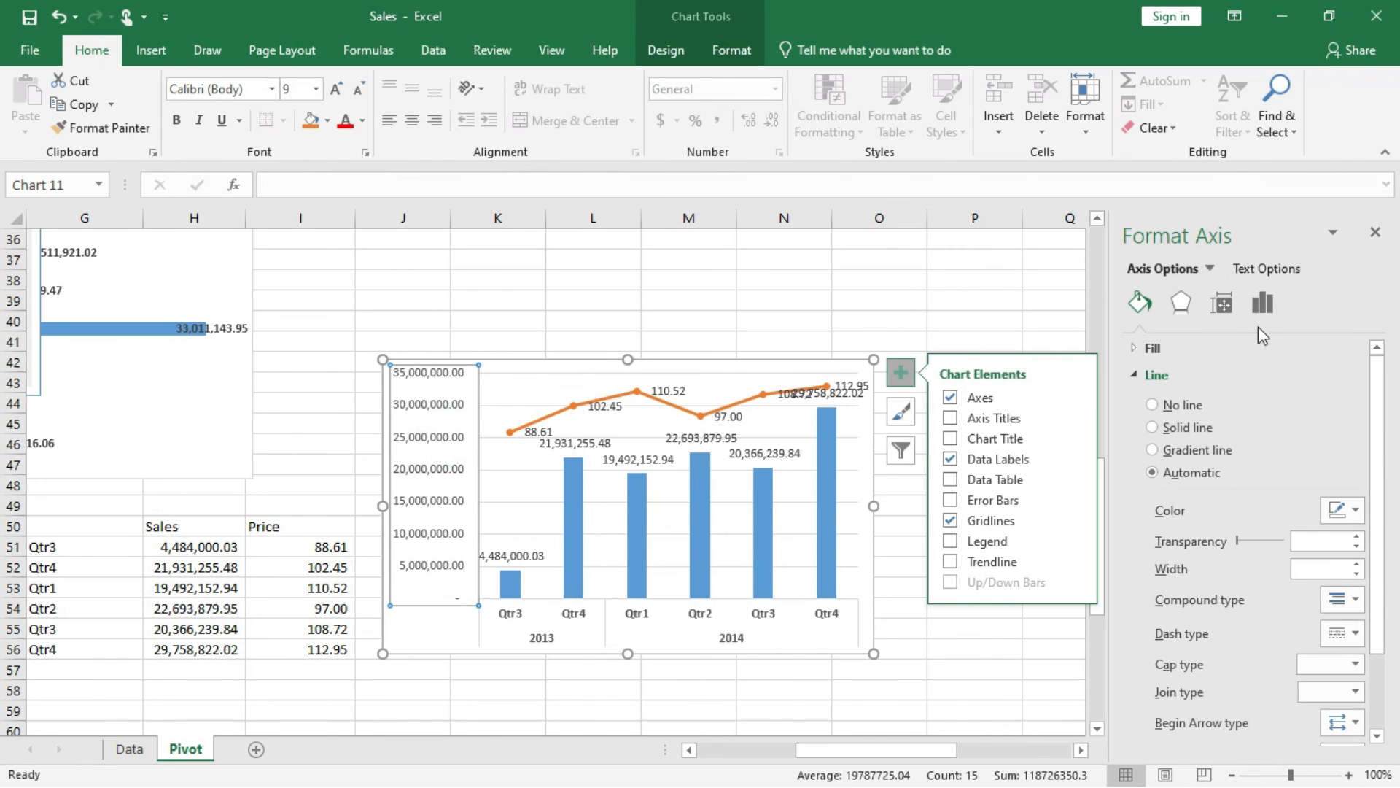
pyautogui.click(1263, 304)
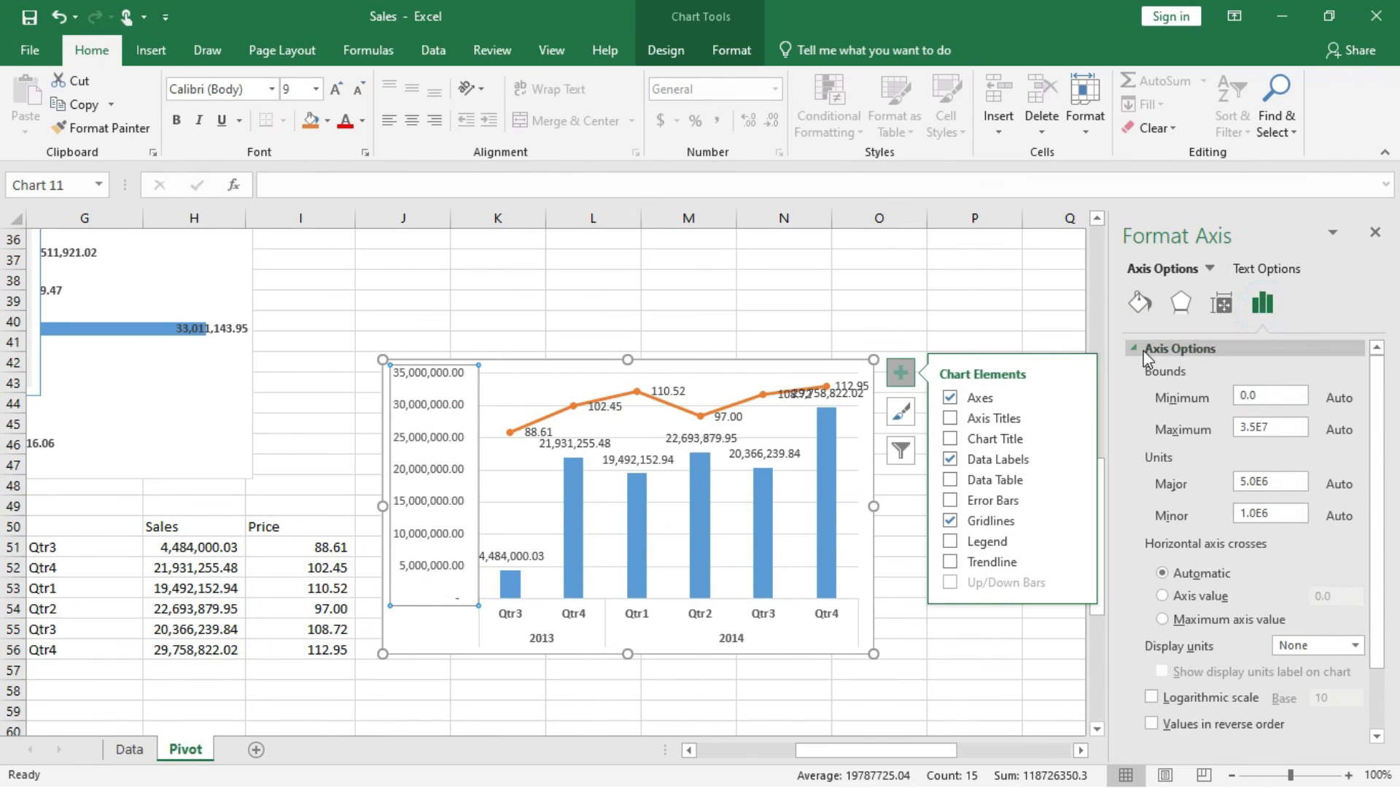
pyautogui.click(1145, 349)
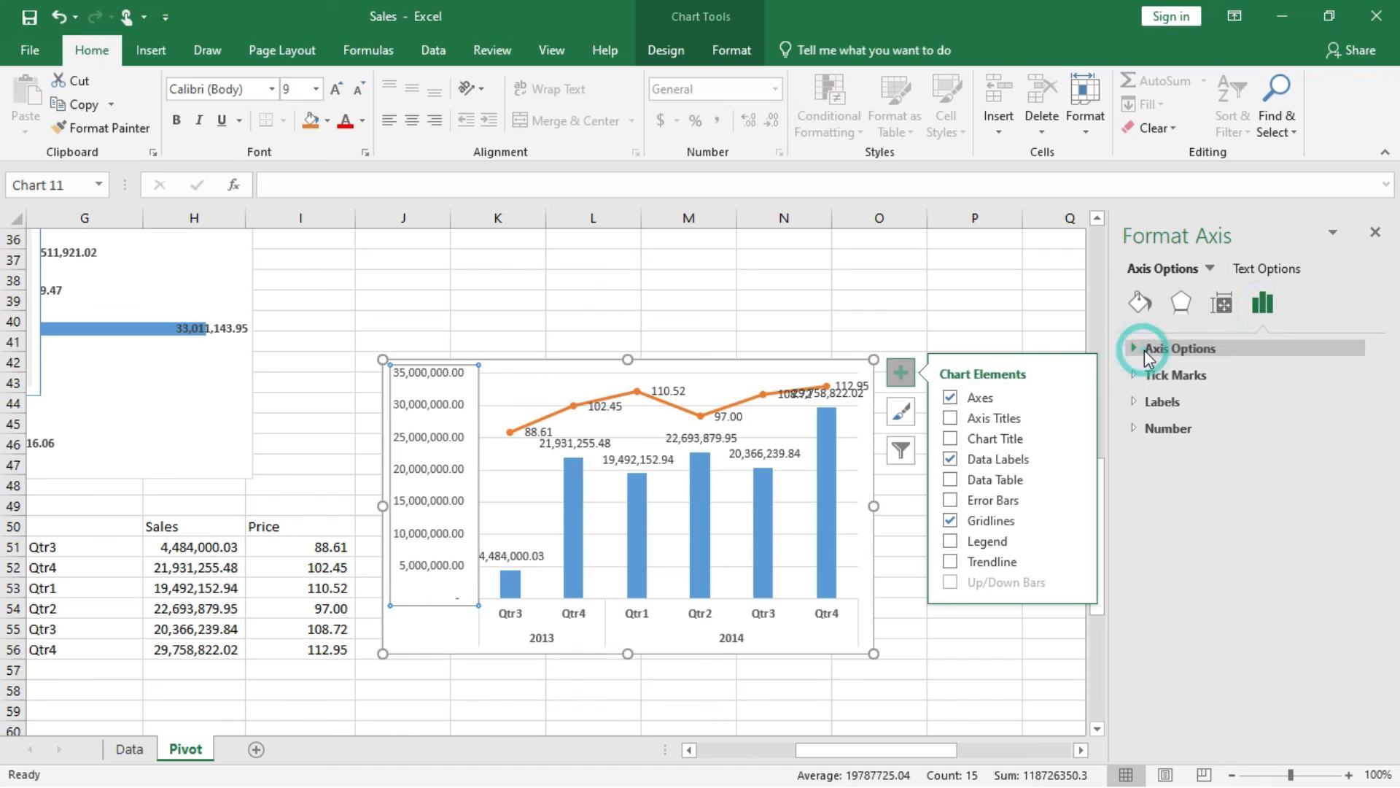
pyautogui.click(1152, 402)
pyautogui.click(1332, 429)
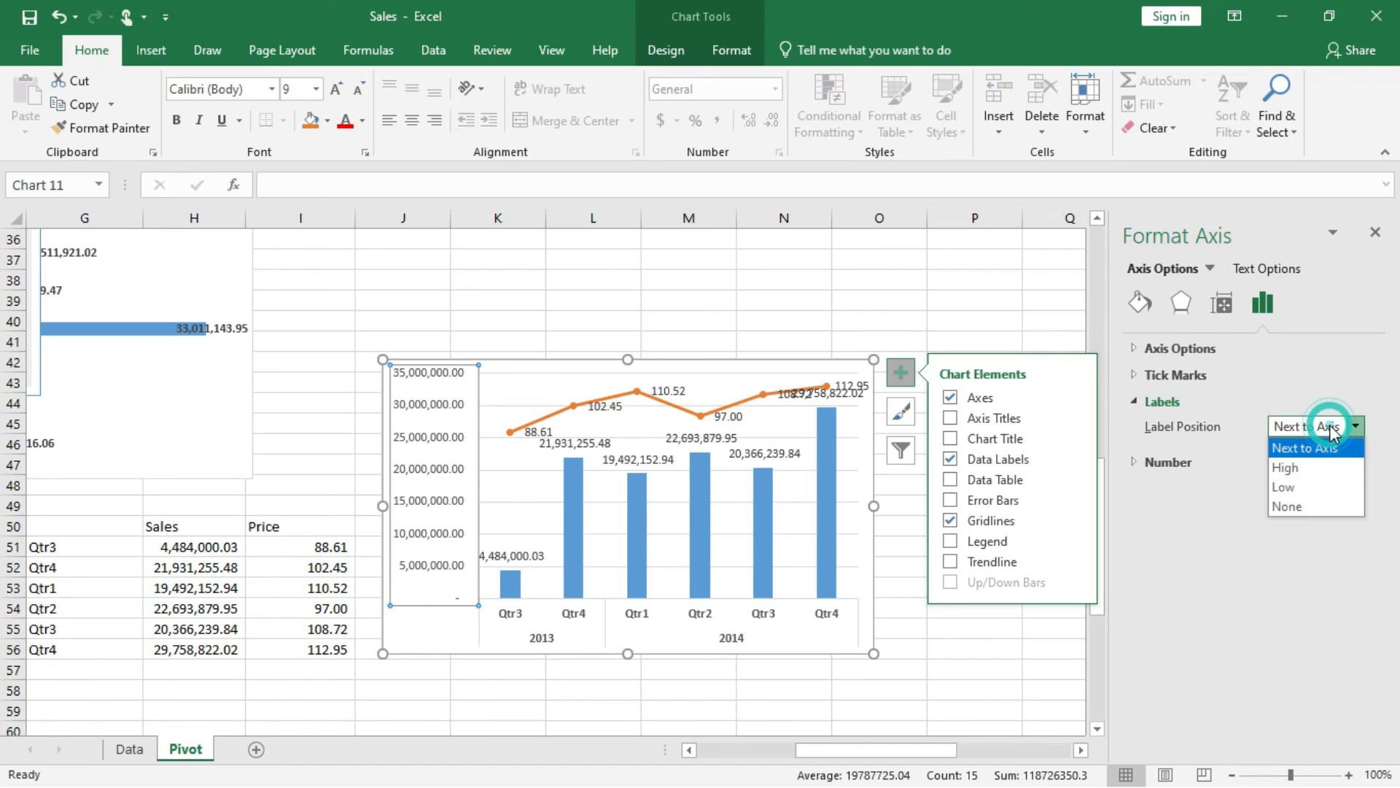
pyautogui.click(1288, 507)
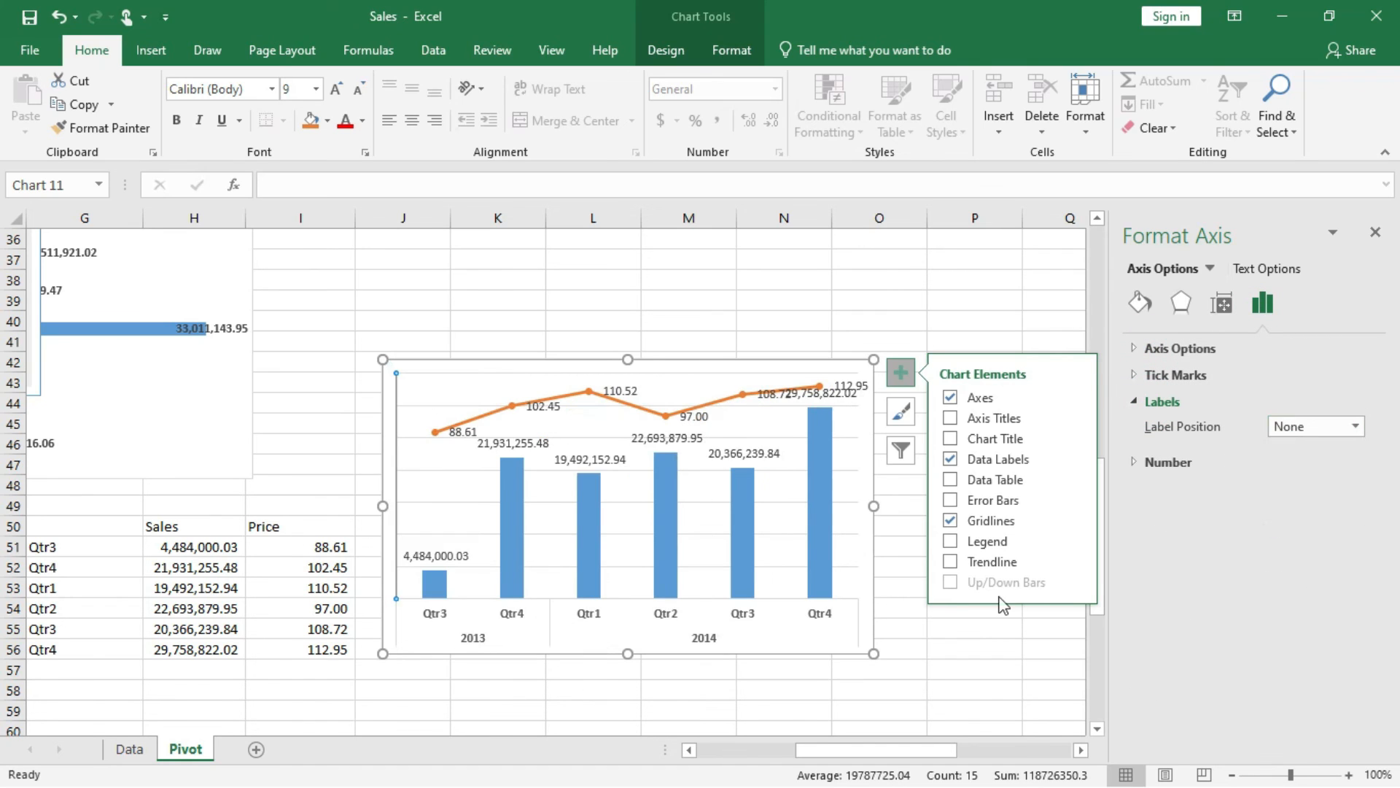
# Enlarge the combo chart in both directions so it spans columns J to P and reaches down to about row 65.
pyautogui.moveTo(873, 657); pyautogui.dragTo(1006, 728)
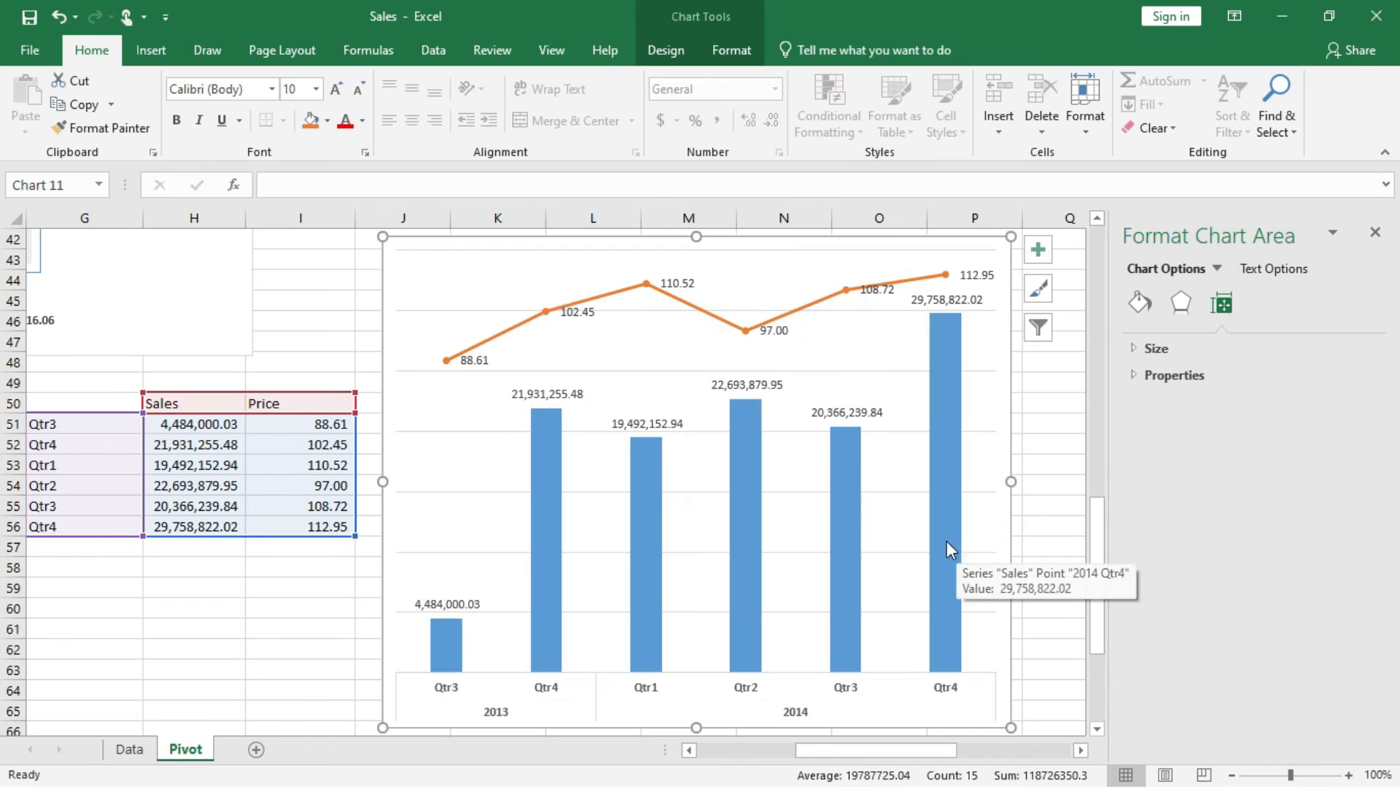
pyautogui.scroll(-1, 879, 613)
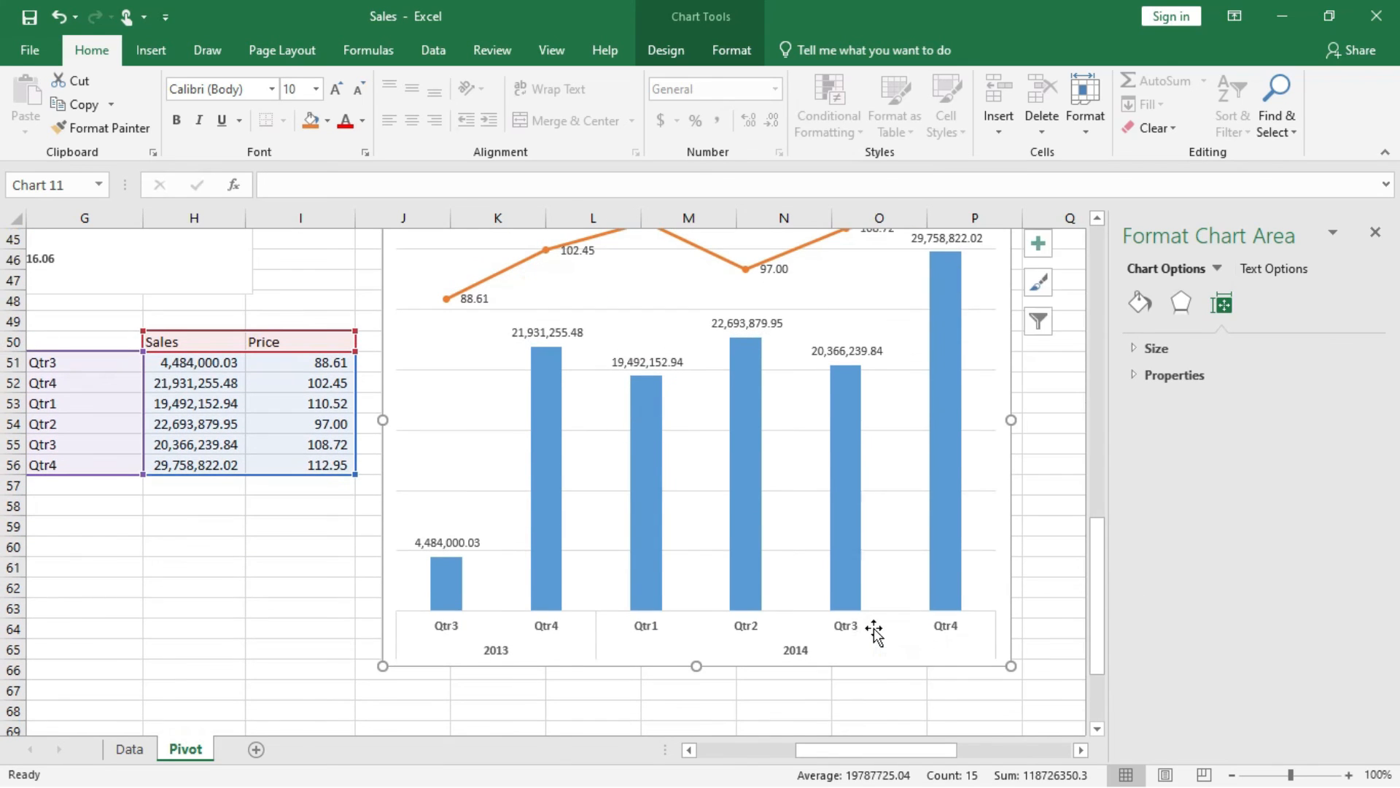
pyautogui.scroll(1, 875, 631)
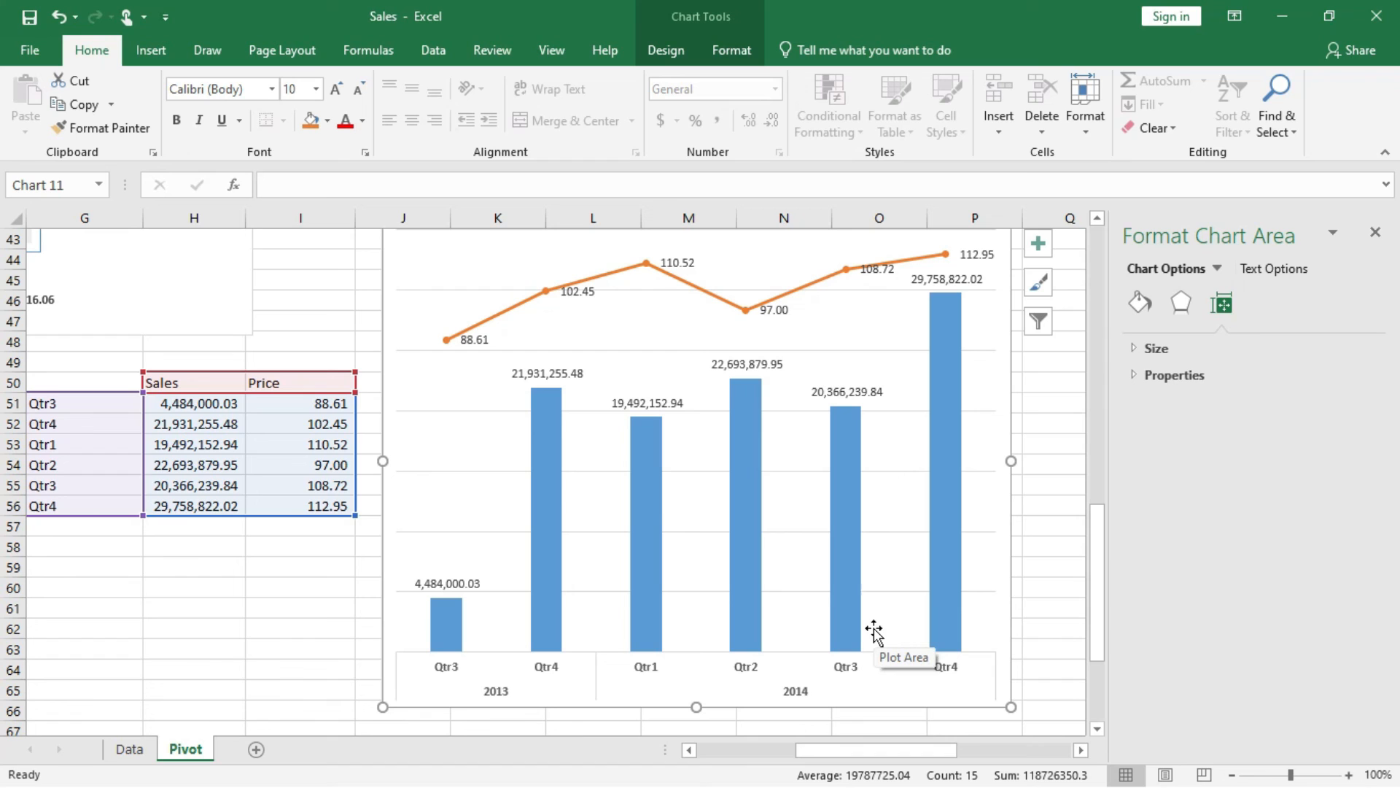
# Delete the combo chart's horizontal major gridlines and make the chart wider and shorter, ending at about row 63.
pyautogui.click(695, 411)
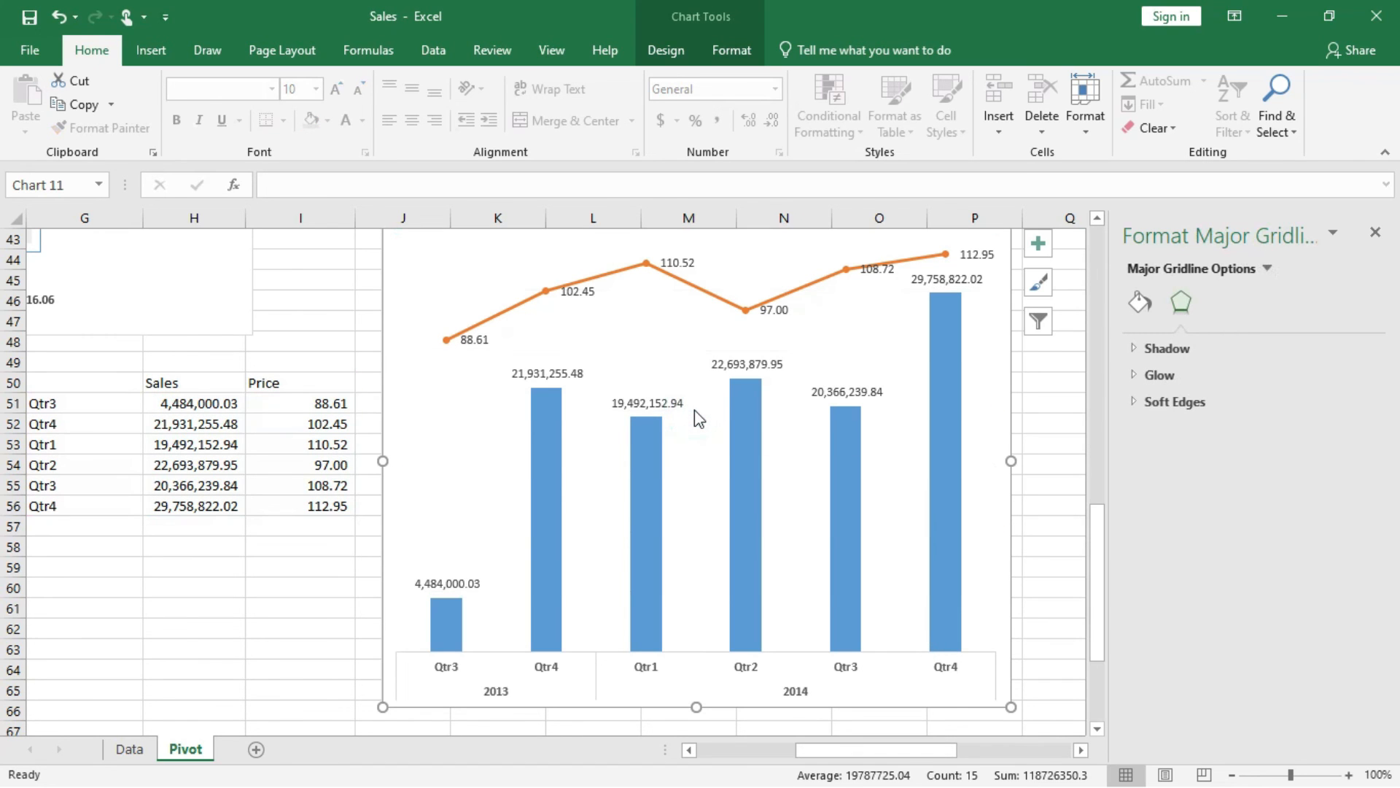
pyautogui.moveTo(1011, 461); pyautogui.dragTo(1088, 459)
pyautogui.moveTo(694, 706); pyautogui.dragTo(694, 650)
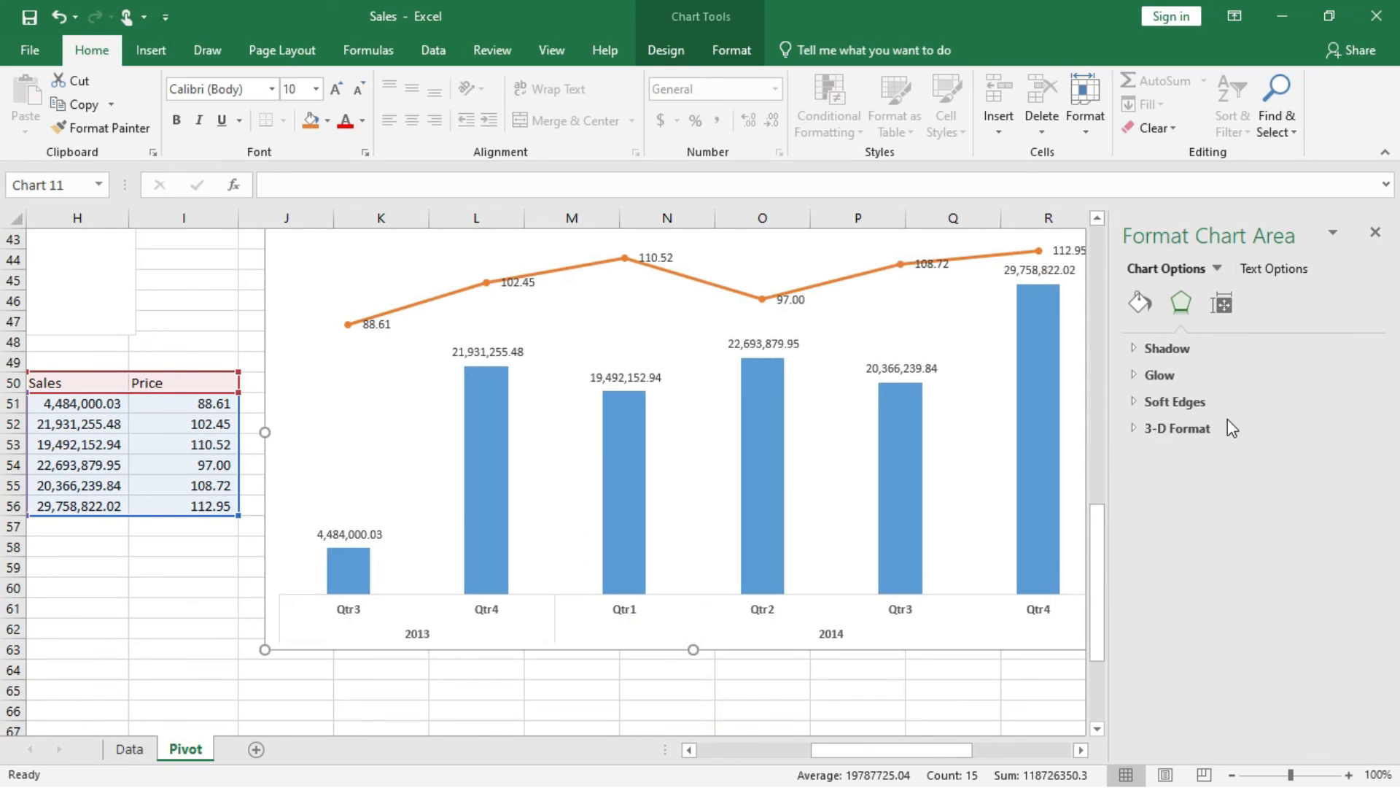
# Widen the Sales columns in the combo chart by setting gap width to 109% and series overlap to -3%.
pyautogui.click(1044, 456)
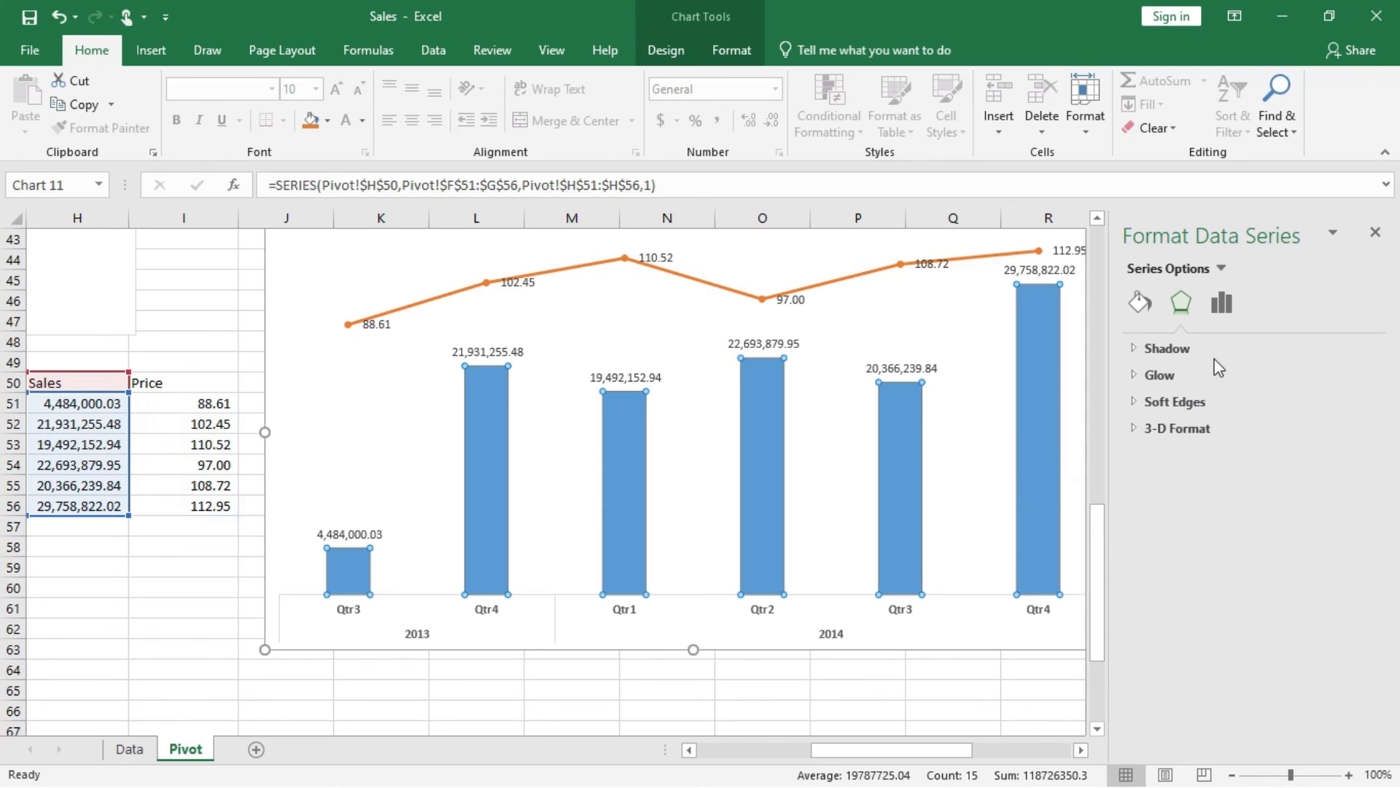
pyautogui.click(1220, 305)
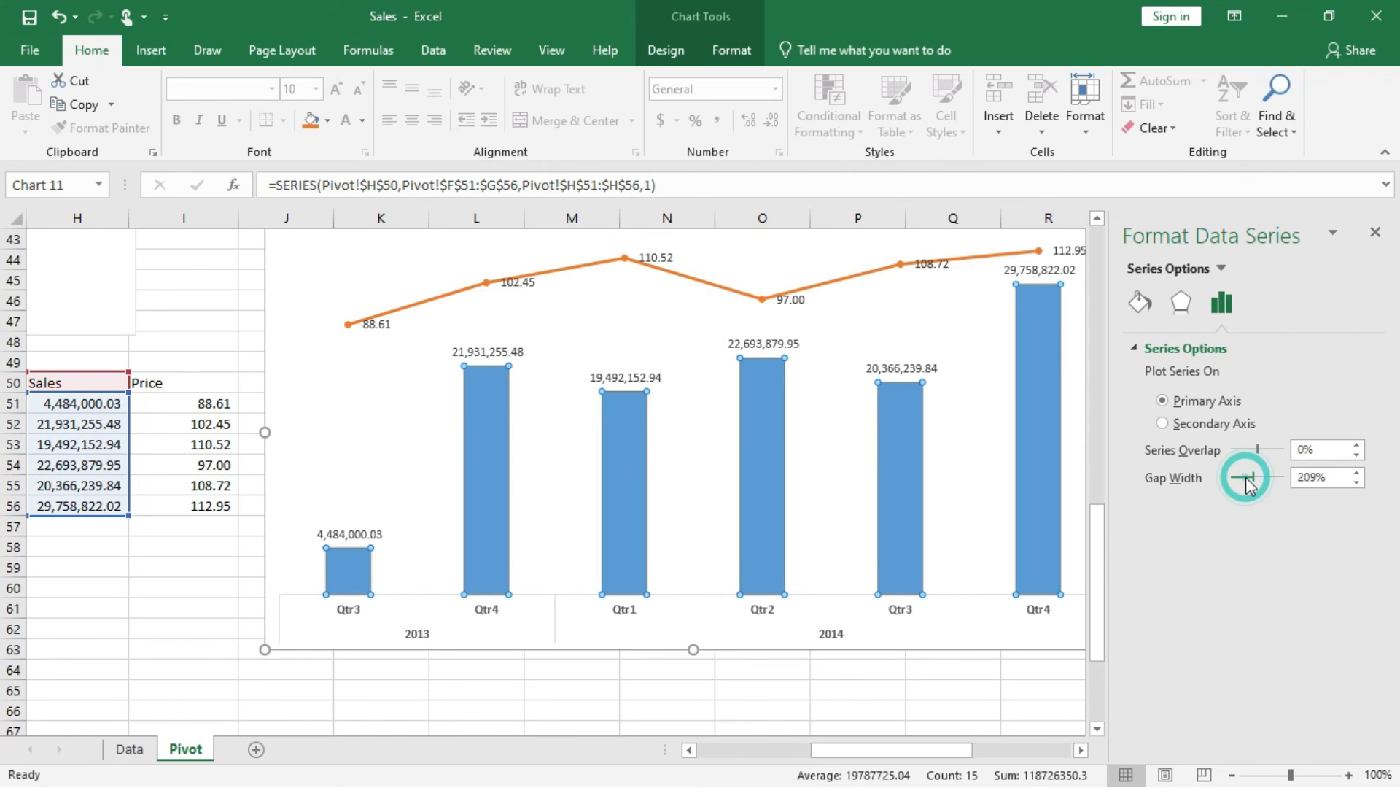
pyautogui.click(1241, 478)
pyautogui.moveTo(1254, 480); pyautogui.dragTo(1244, 482)
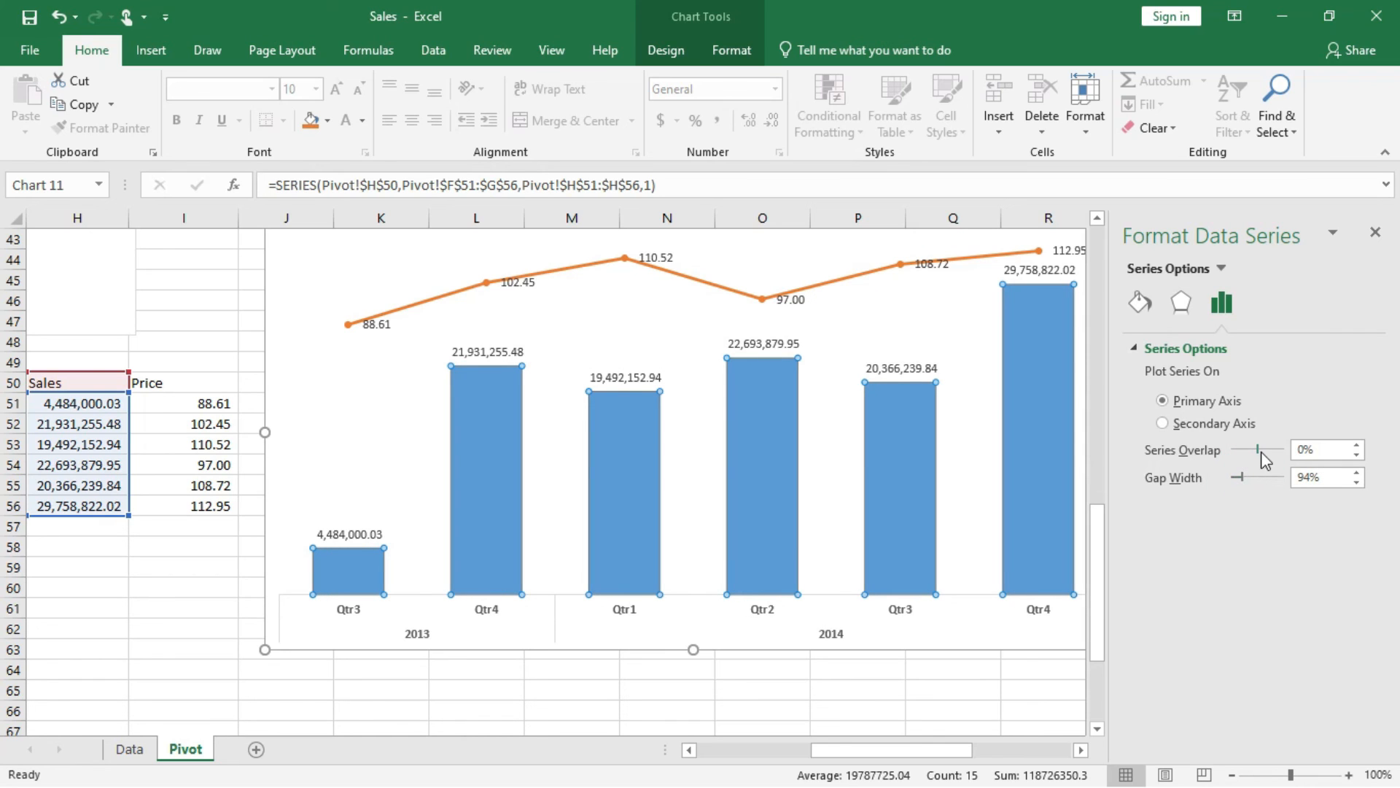
pyautogui.moveTo(1262, 452)
pyautogui.mouseDown()
pyautogui.moveTo(1251, 452)
pyautogui.moveTo(1280, 451)
pyautogui.moveTo(1265, 454)
pyautogui.mouseUp()
pyautogui.moveTo(1240, 478)
pyautogui.mouseDown()
pyautogui.moveTo(1267, 480)
pyautogui.moveTo(1244, 480)
pyautogui.mouseUp()
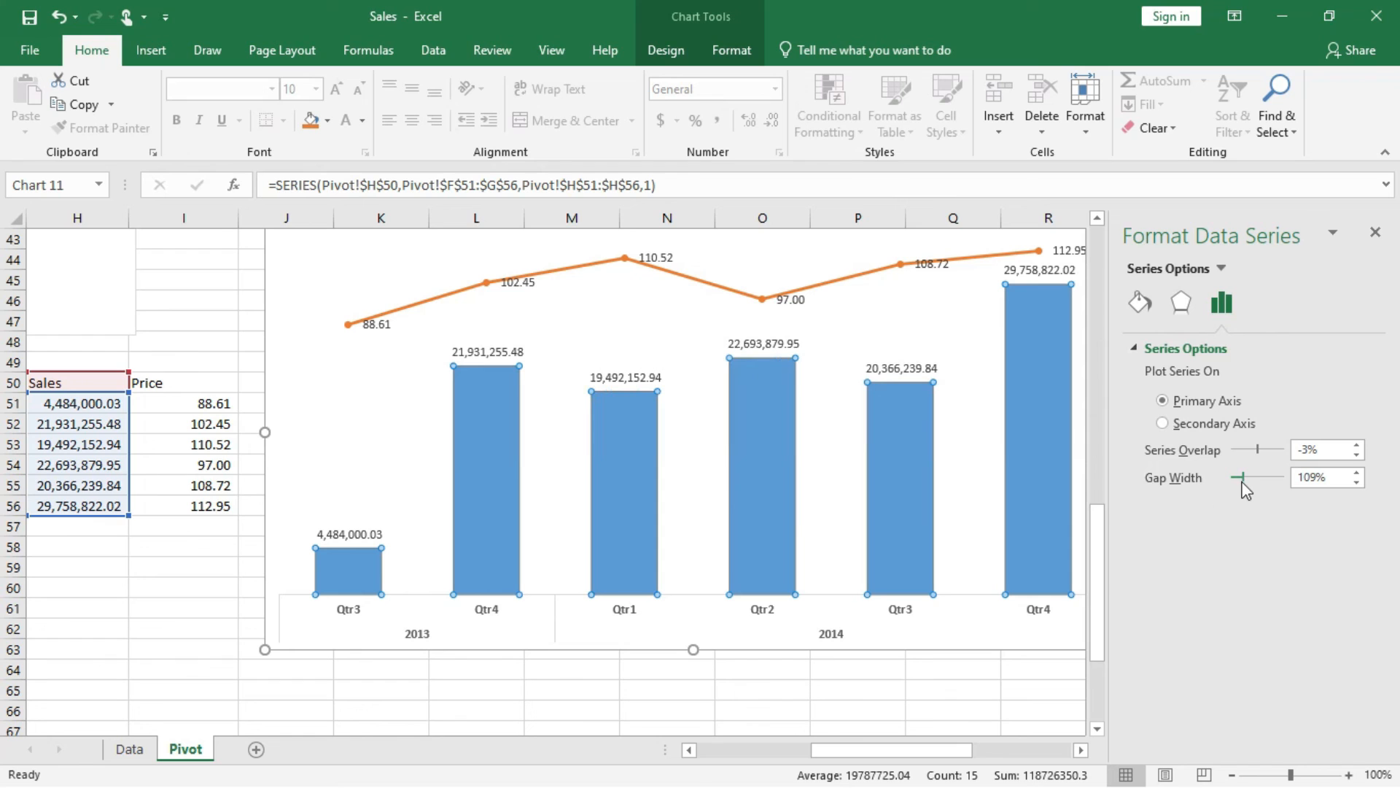
# Set the font size of the combo chart's quarter and year axis labels to 11.
pyautogui.click(836, 640)
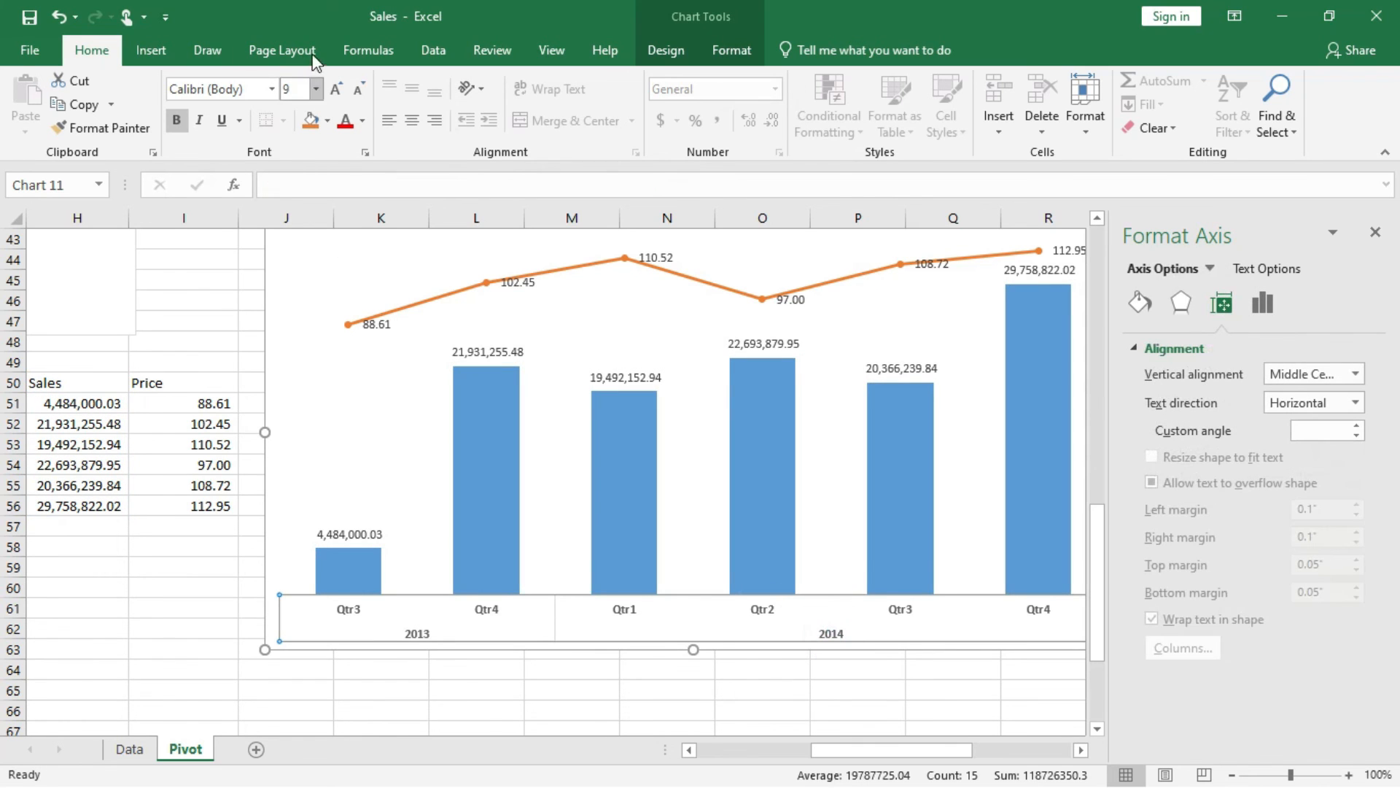
pyautogui.click(318, 89)
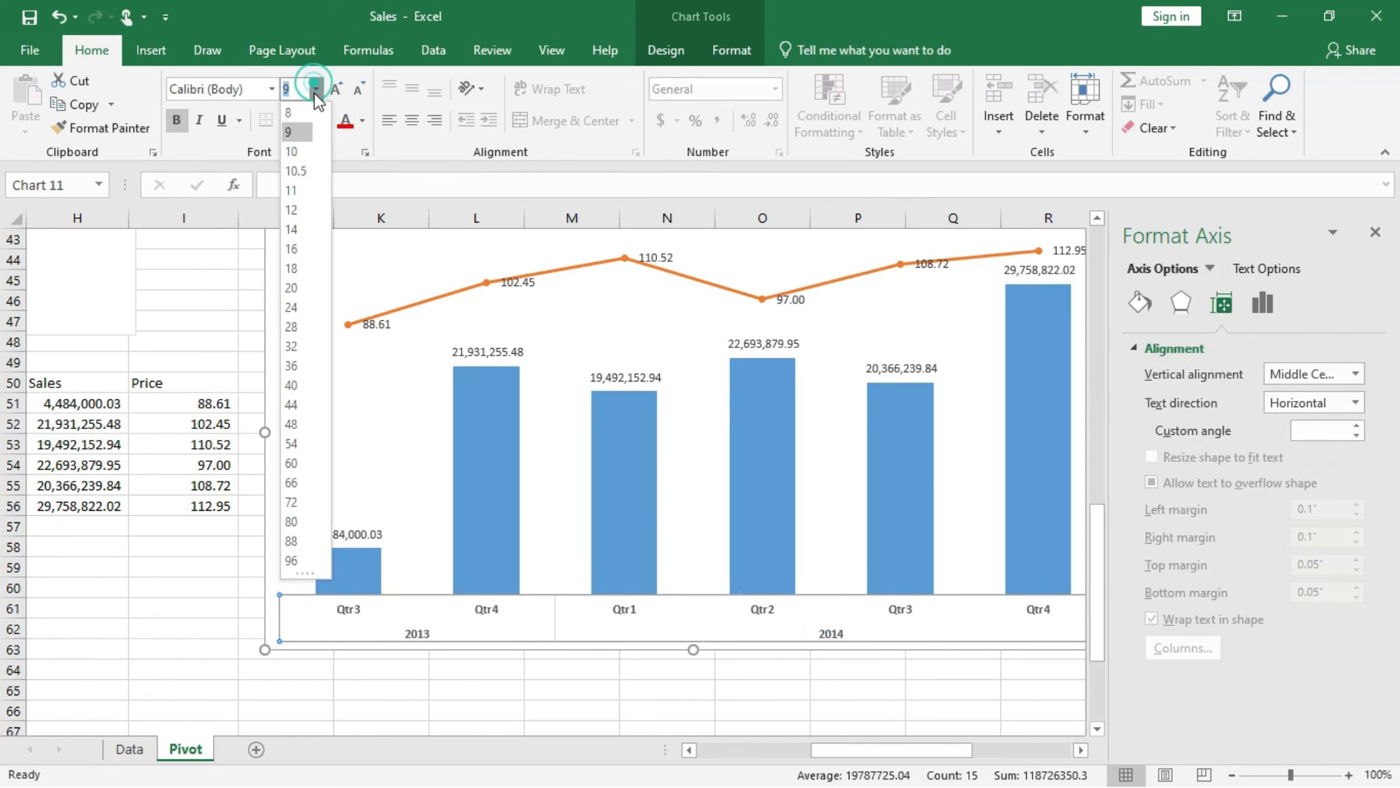
pyautogui.click(294, 184)
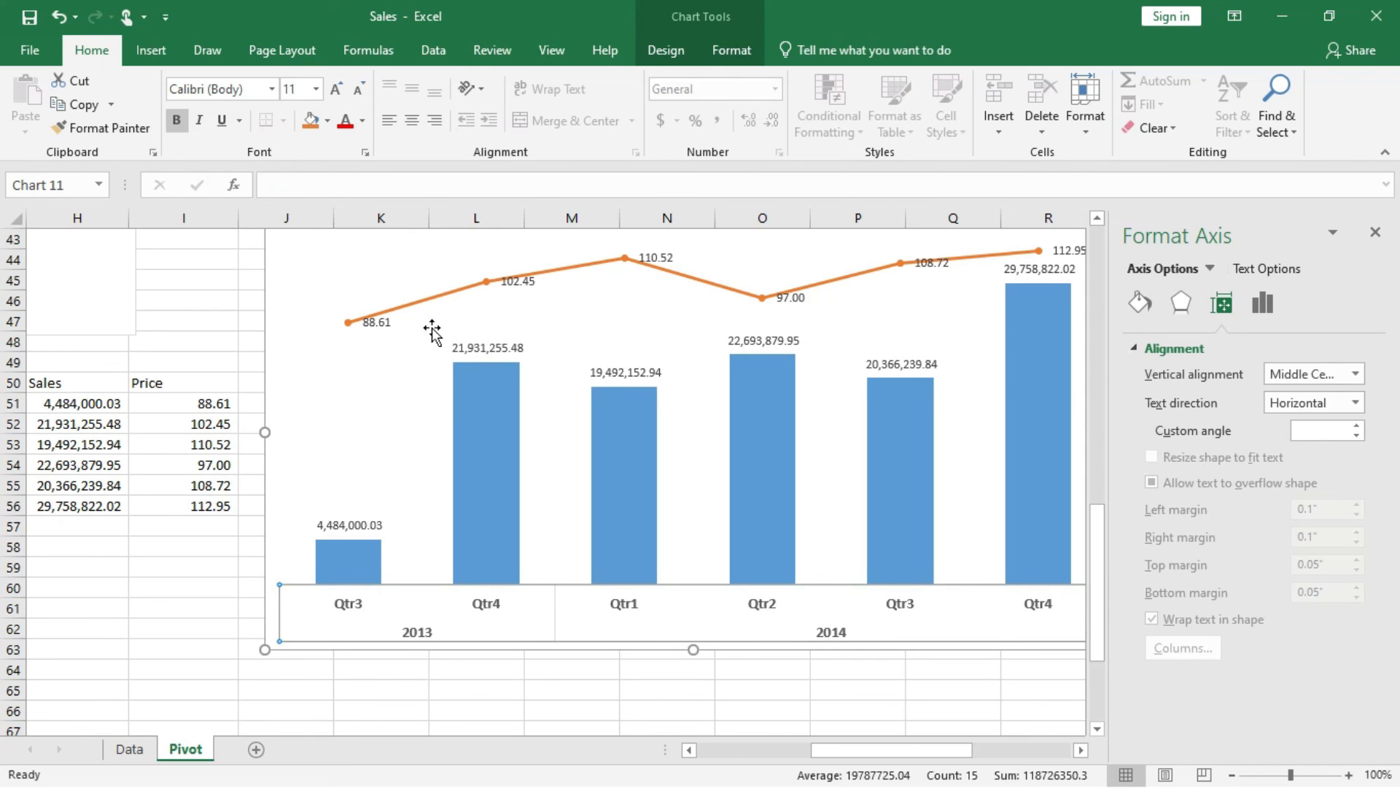
# Format the Sales and Price data labels in the combo chart as bold with font size 10.
pyautogui.click(477, 347)
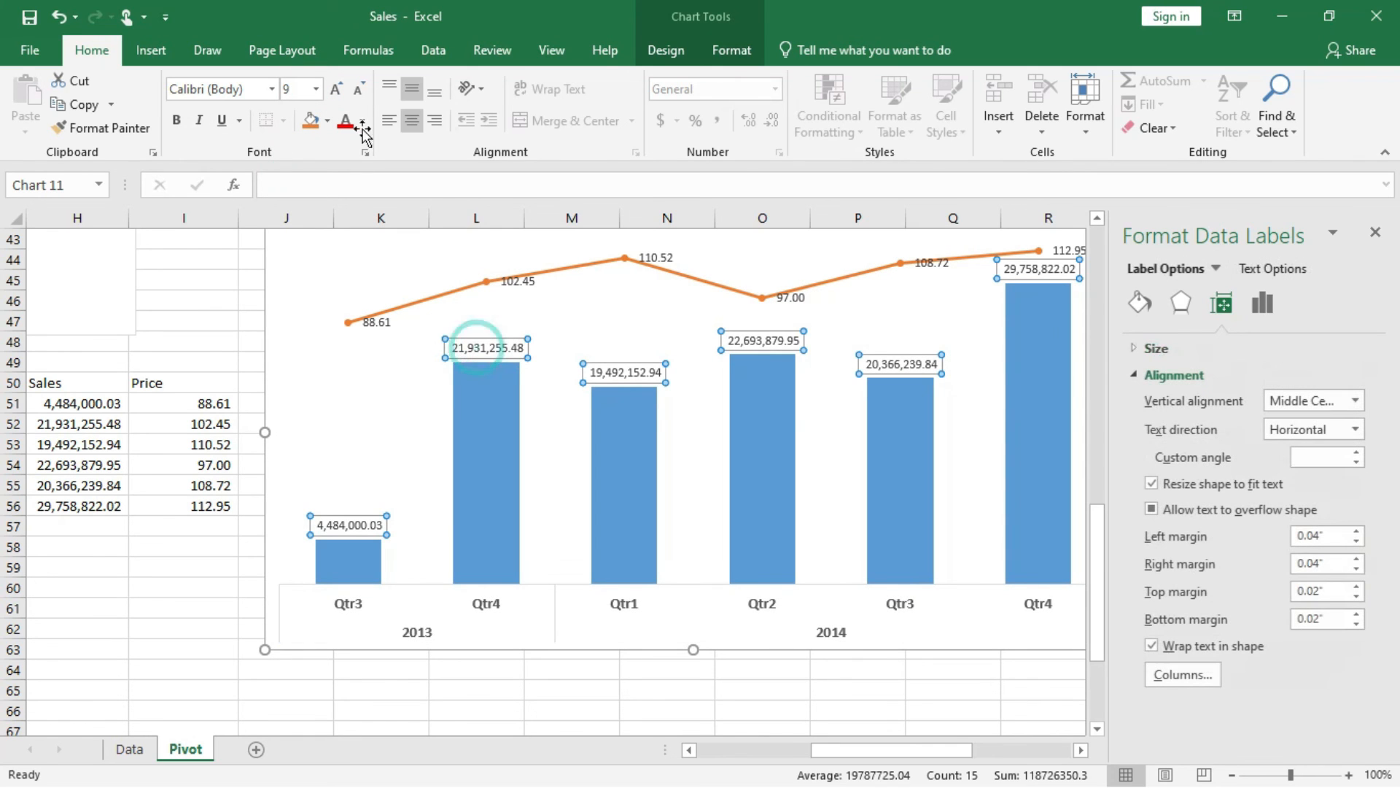
pyautogui.click(315, 90)
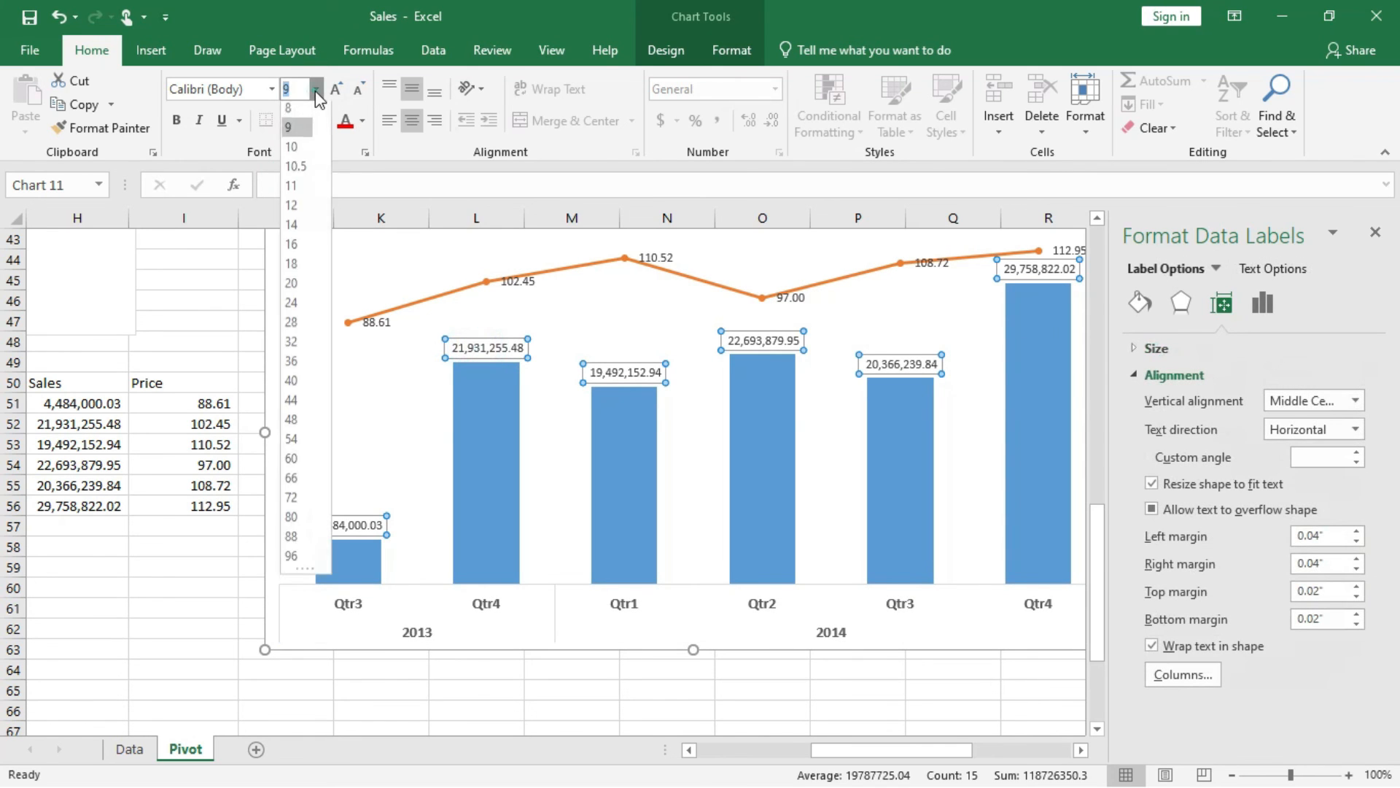
pyautogui.click(303, 155)
pyautogui.click(378, 322)
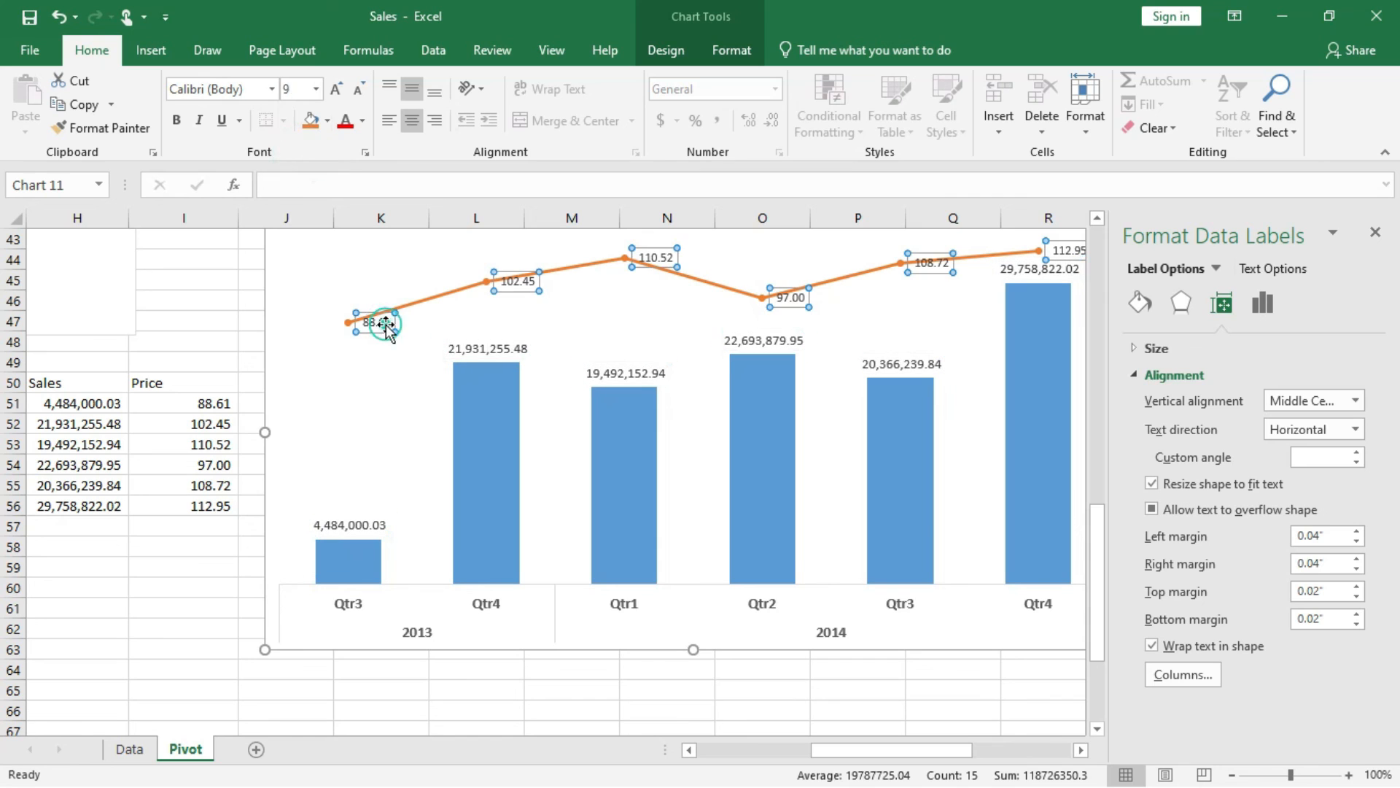
pyautogui.click(316, 90)
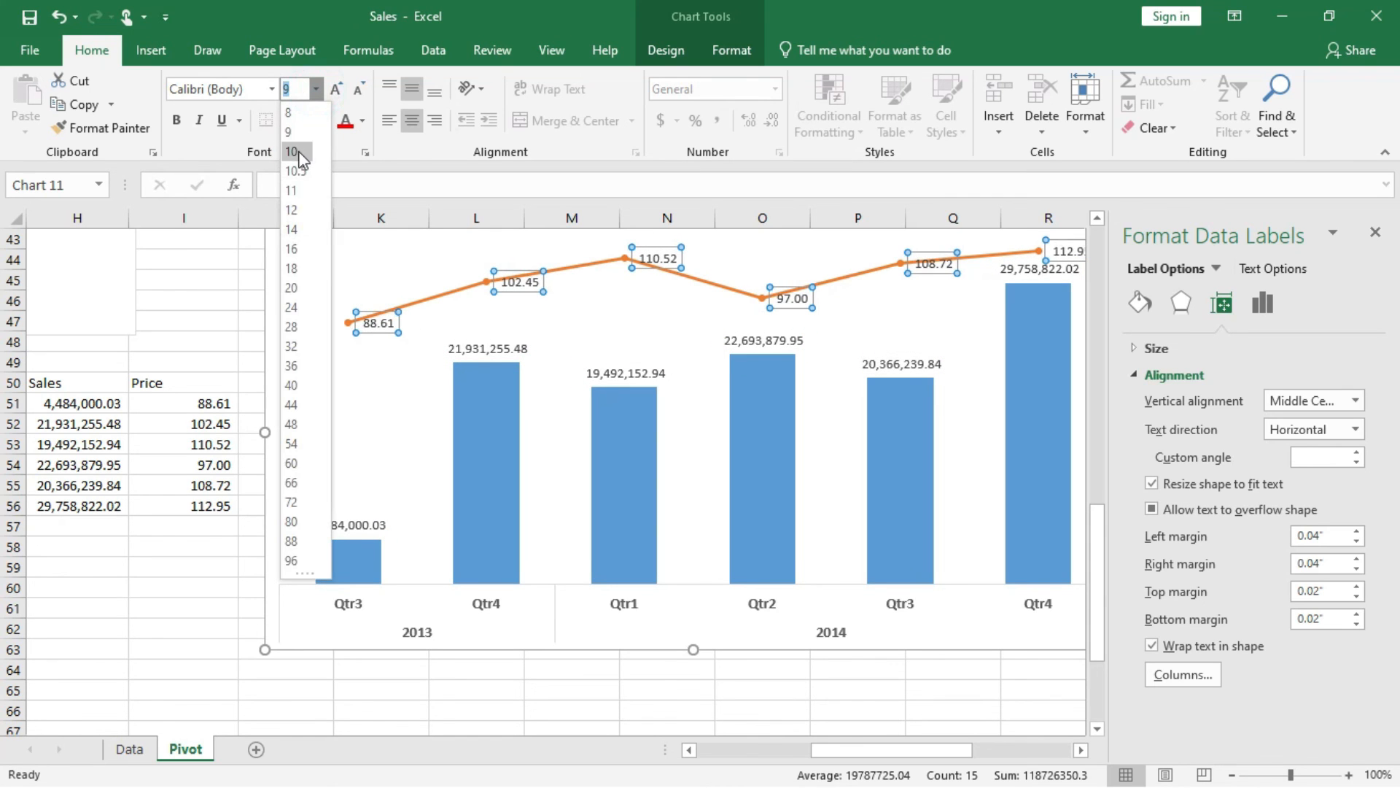
pyautogui.click(304, 155)
pyautogui.click(178, 121)
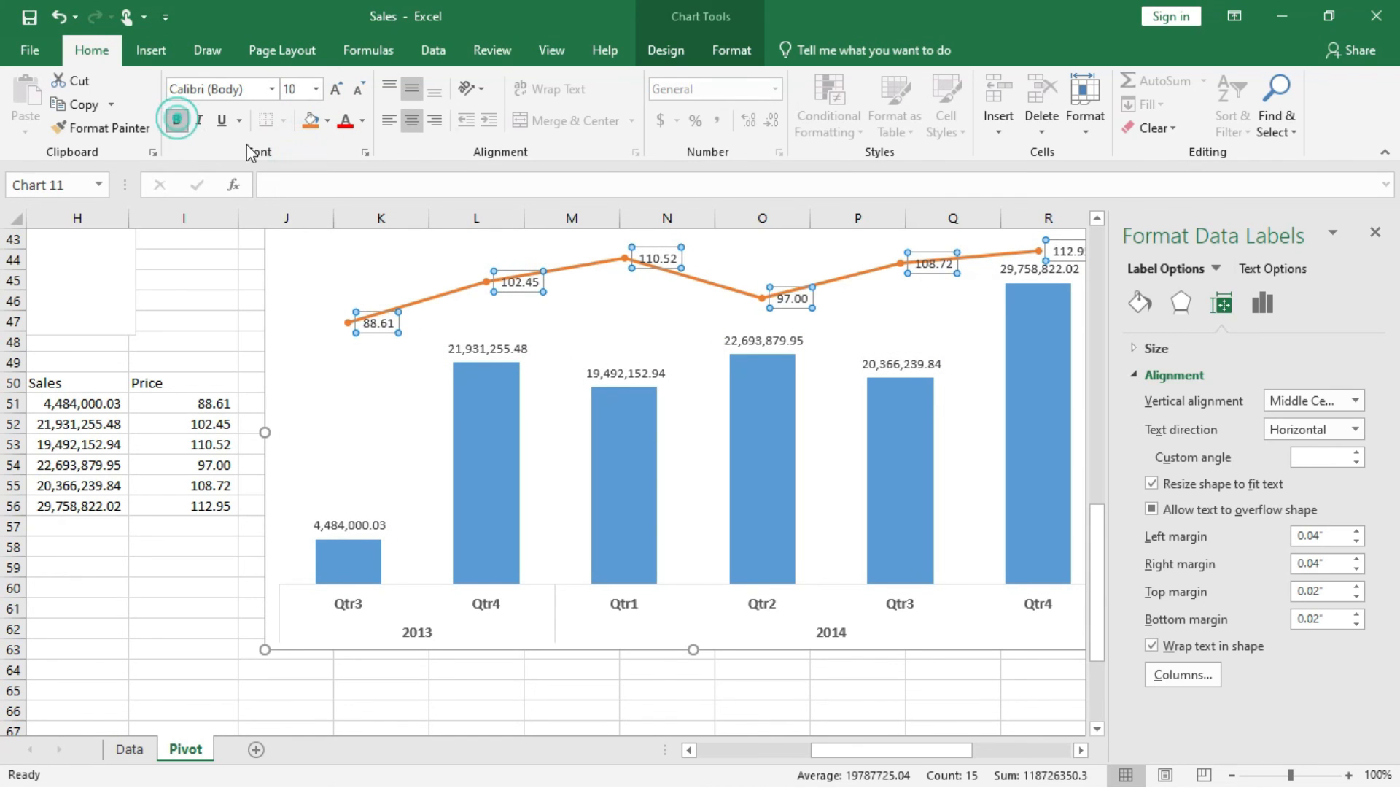
pyautogui.click(497, 349)
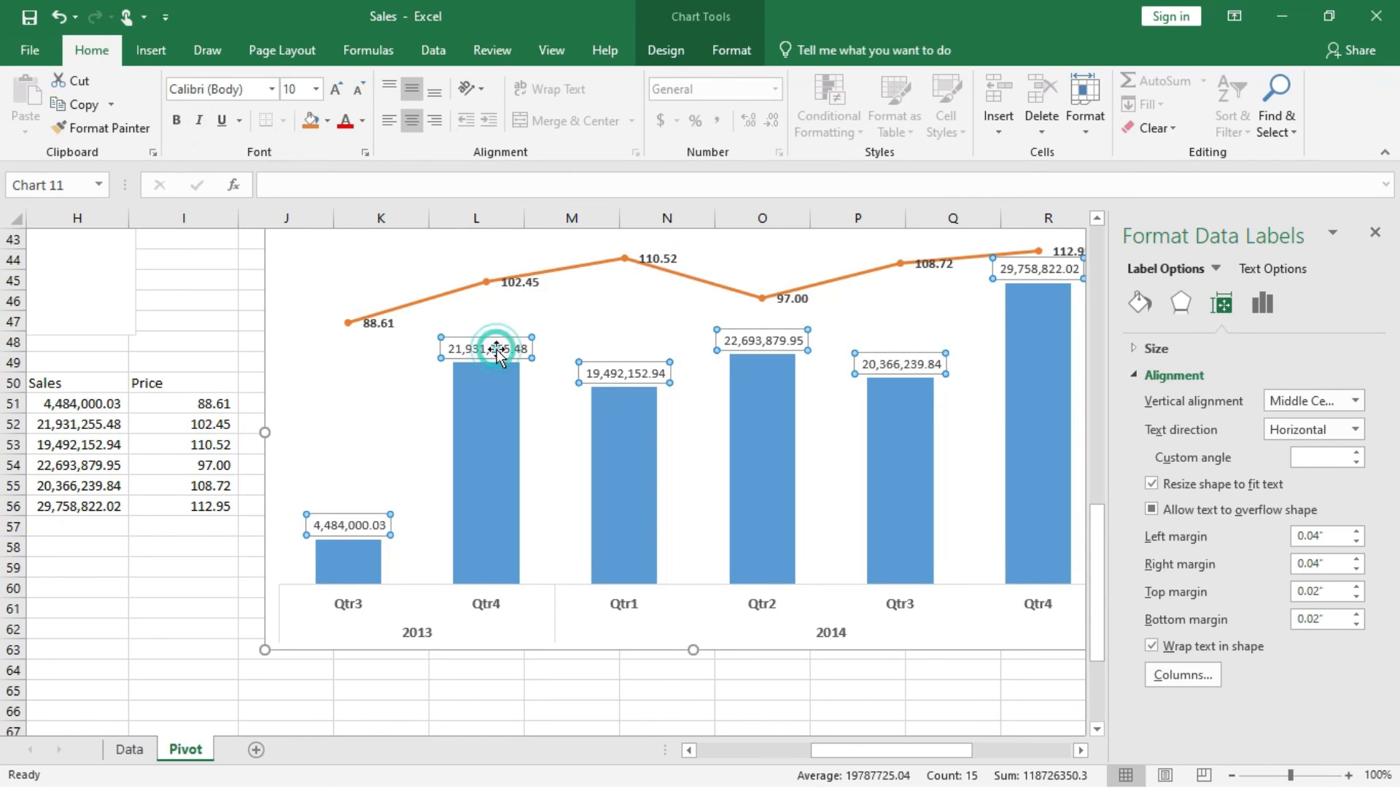
pyautogui.click(177, 121)
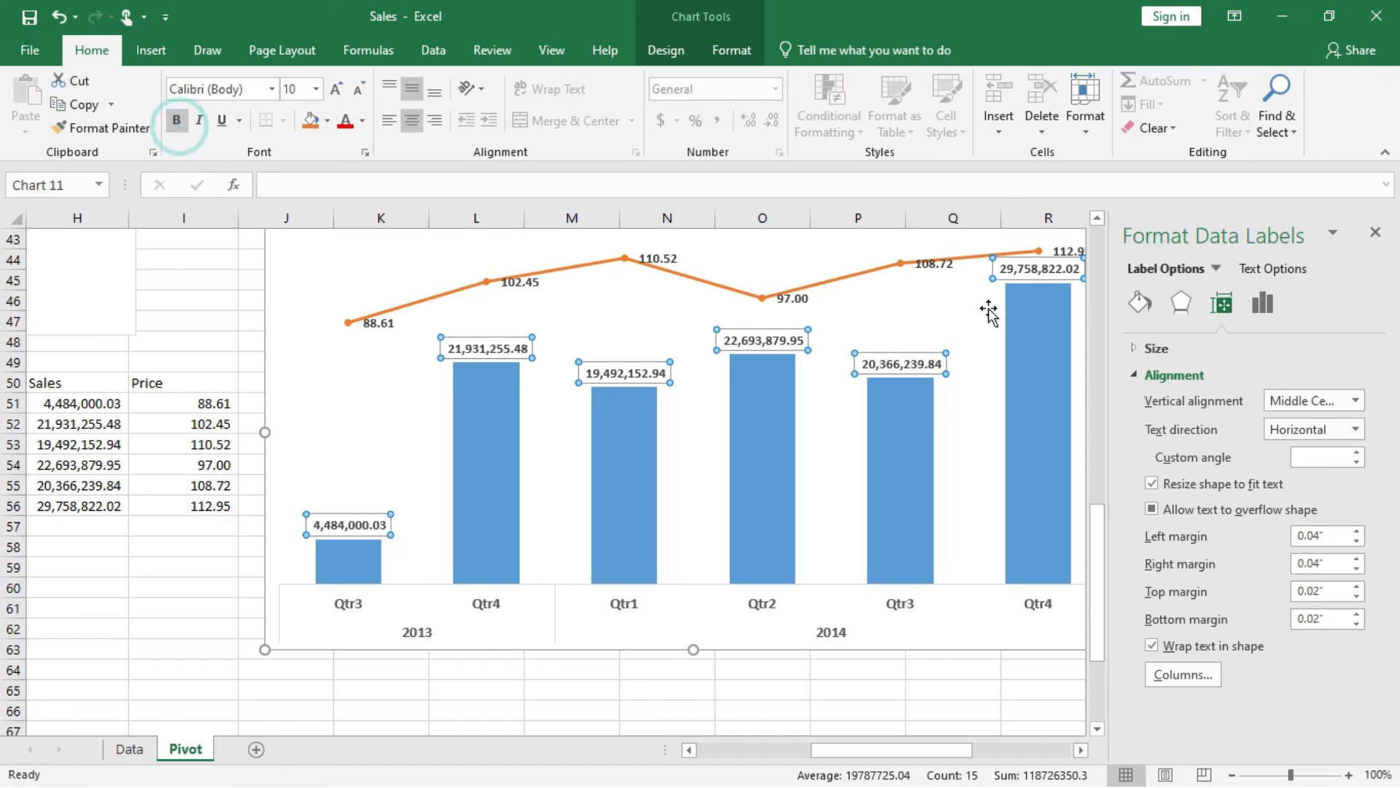
# Close the formatting pane and shrink the combo chart to span columns J to Q and about rows 48 to 63.
pyautogui.click(1375, 232)
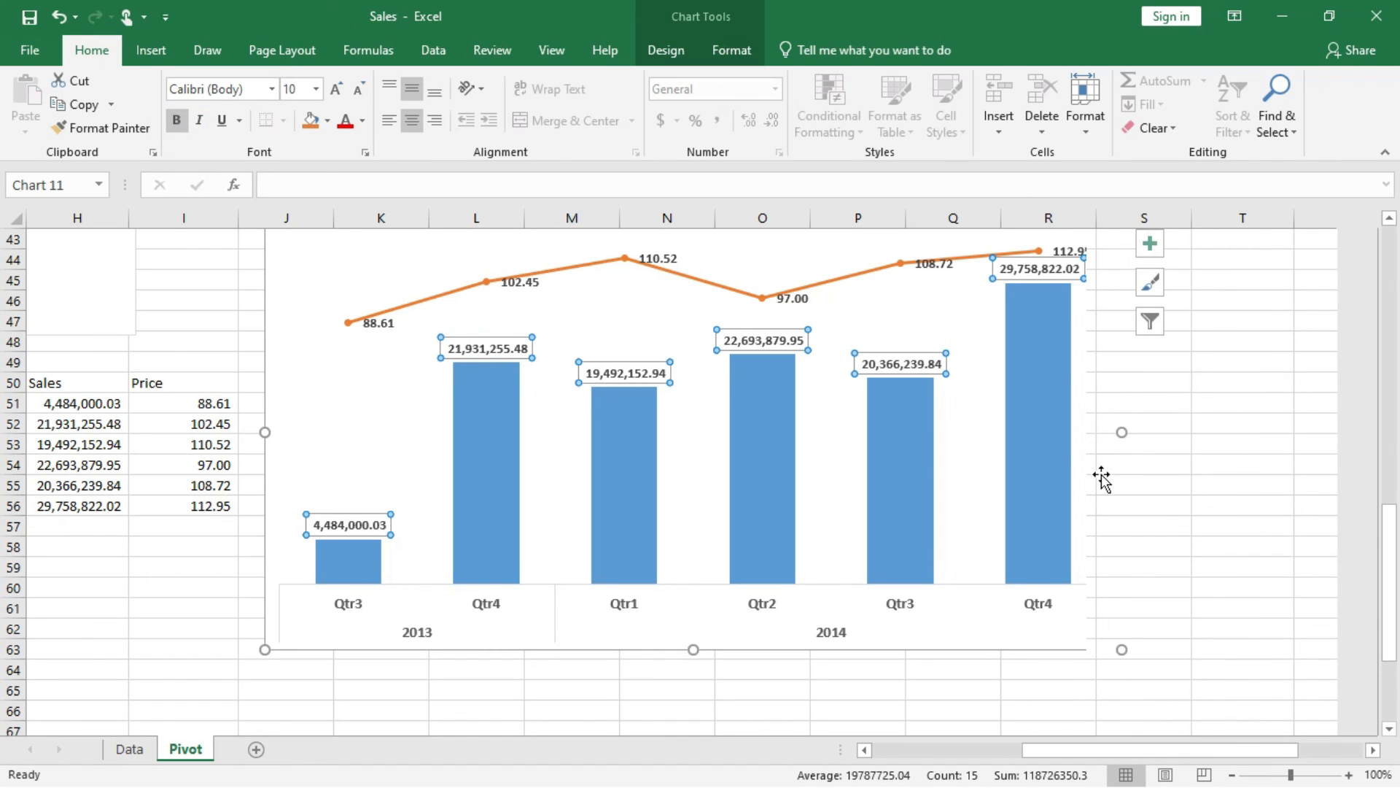
pyautogui.scroll(4, 1101, 490)
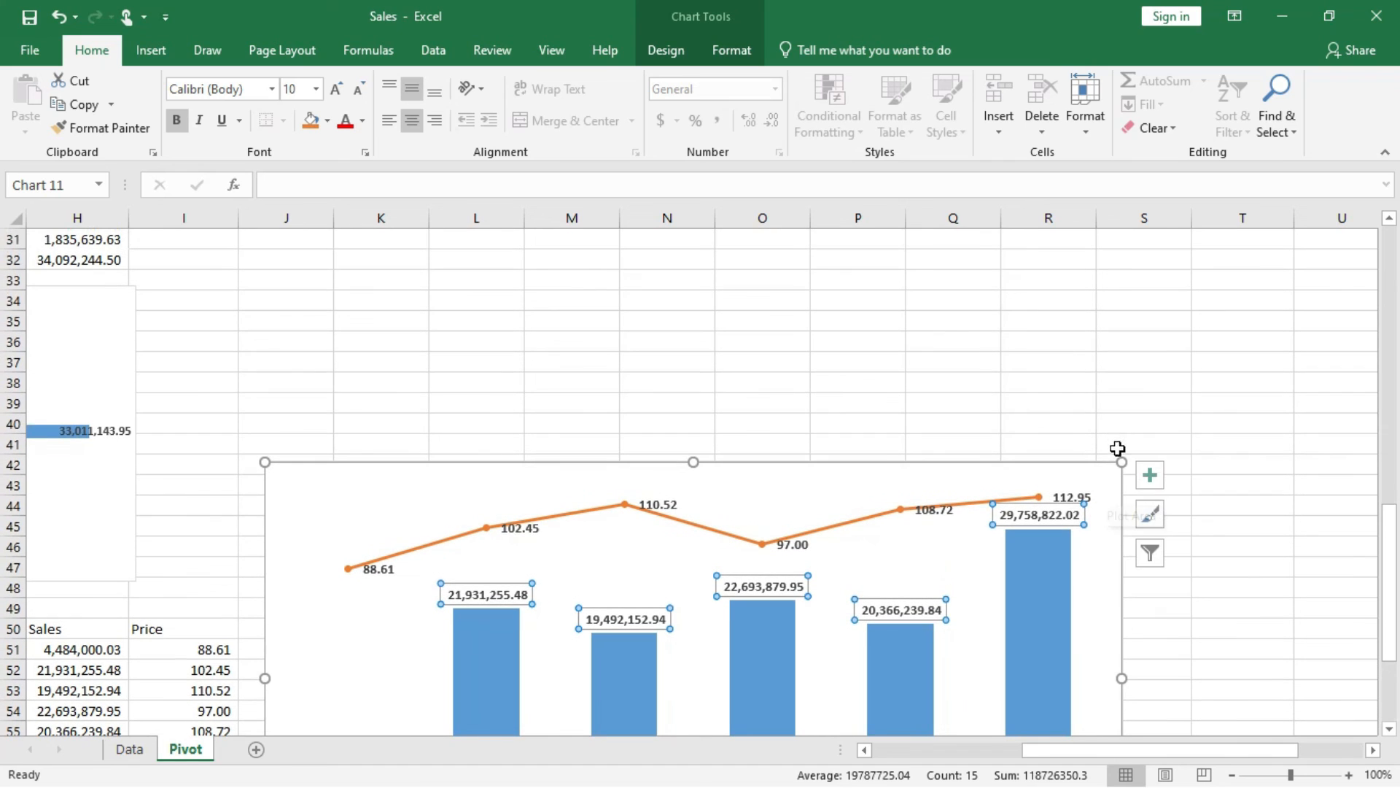
pyautogui.moveTo(1121, 462); pyautogui.dragTo(928, 574)
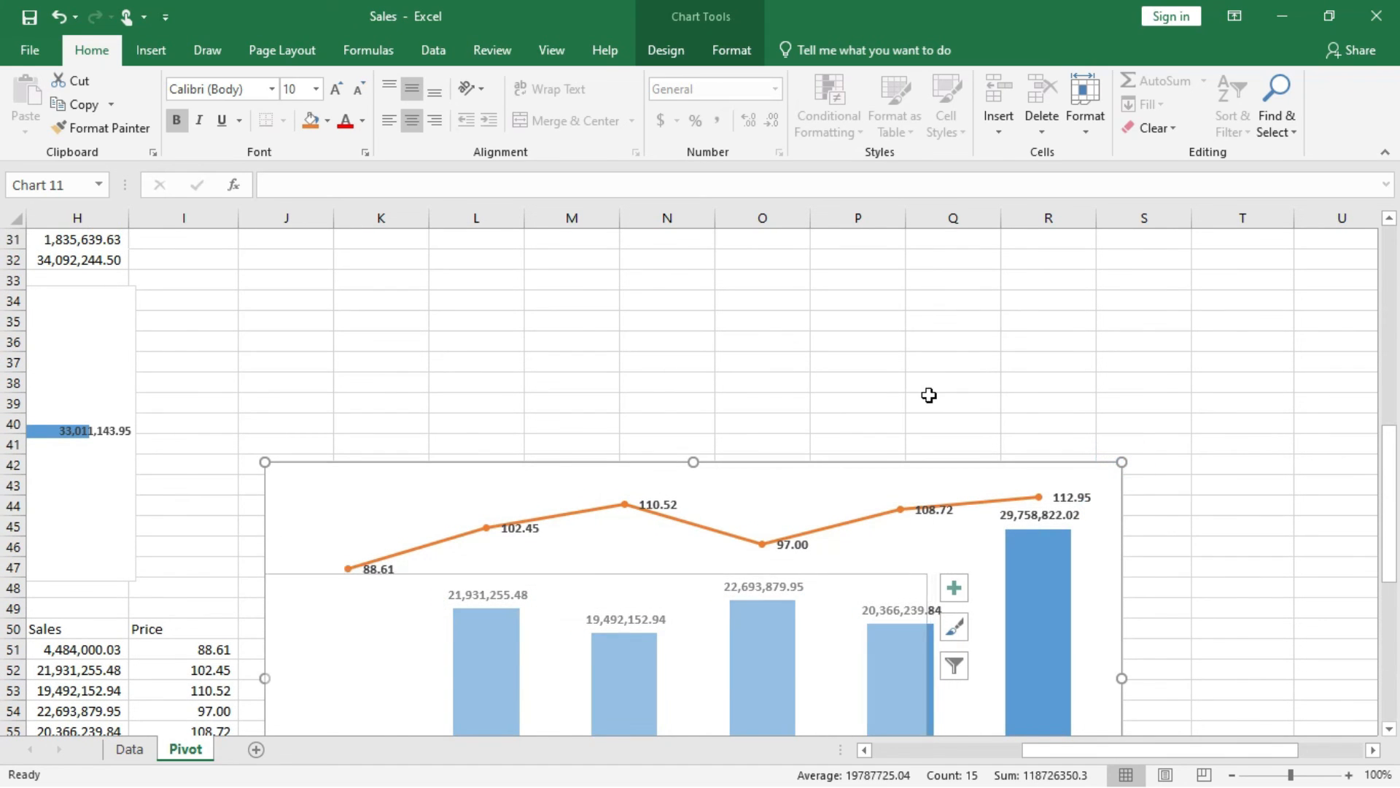
pyautogui.scroll(-2, 930, 396)
pyautogui.scroll(-3, 929, 395)
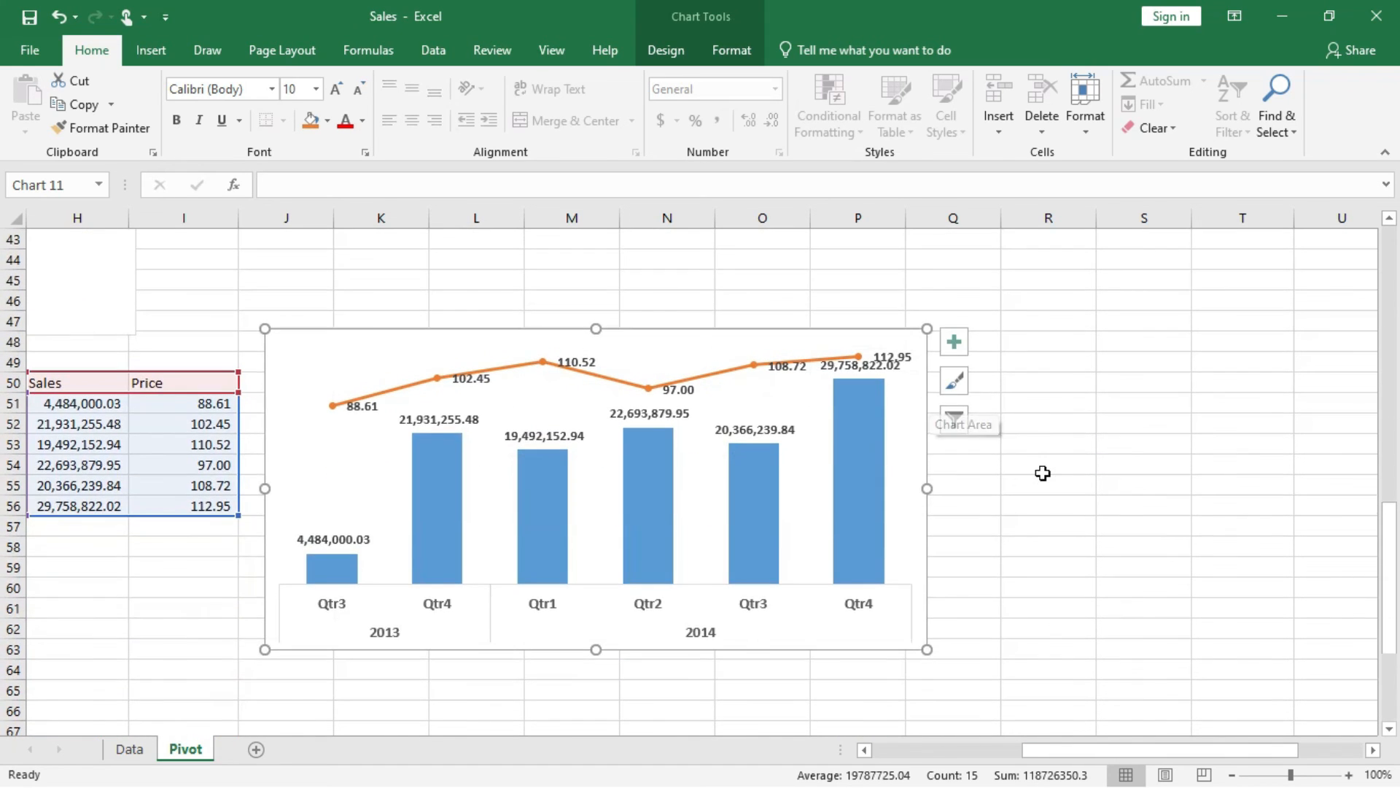
pyautogui.hscroll(-2, 1043, 474)
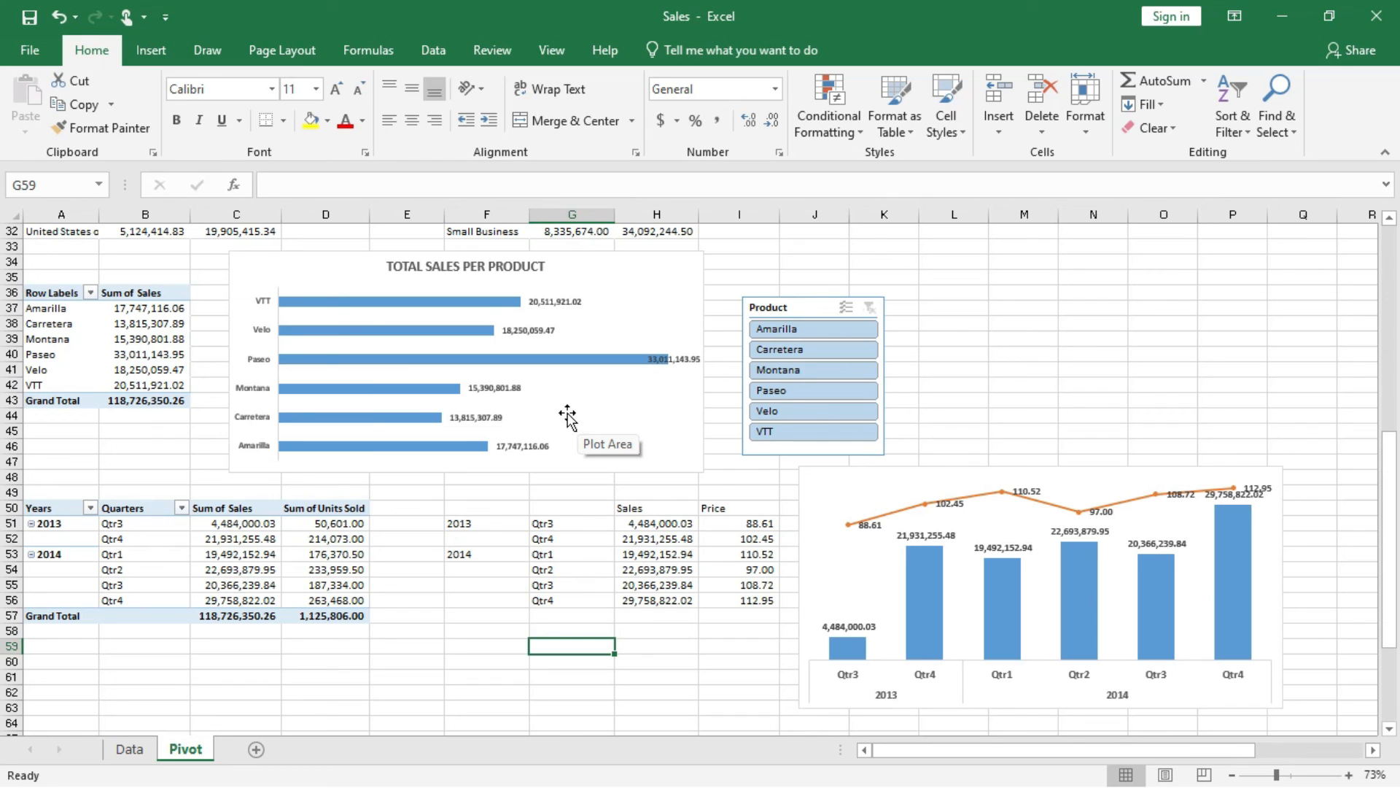
# Add a Country slicer for the product sales PivotTable.
pyautogui.click(138, 339)
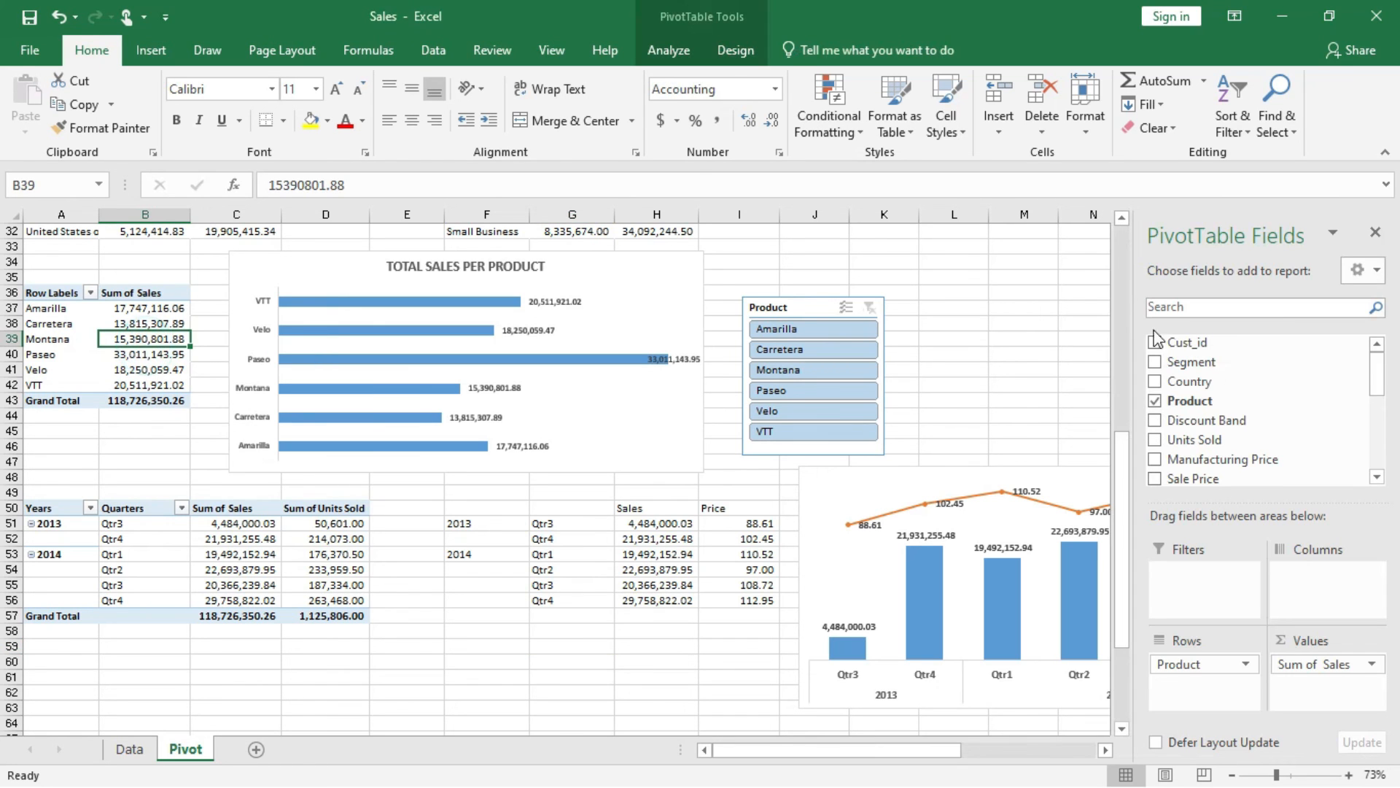
pyautogui.rightClick(1192, 385)
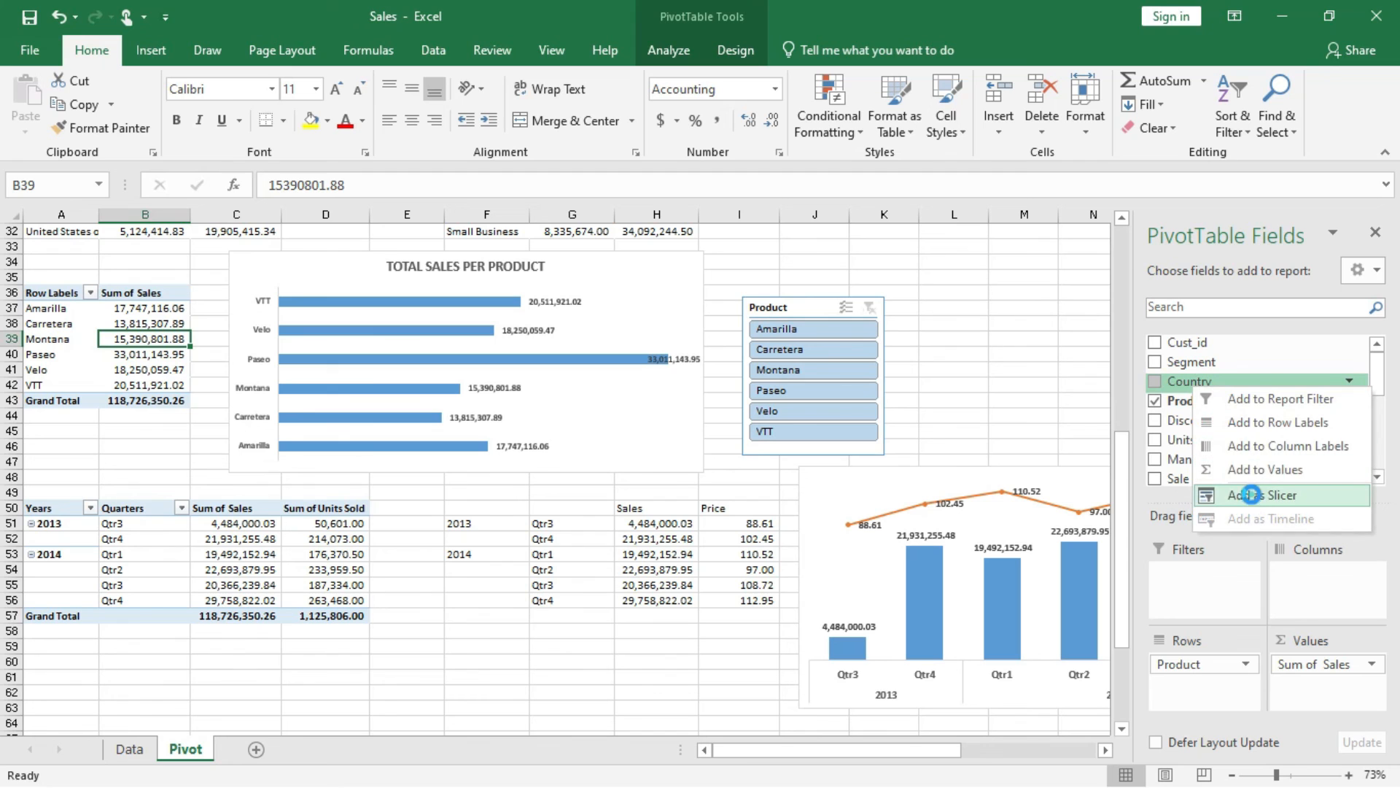
pyautogui.click(1251, 496)
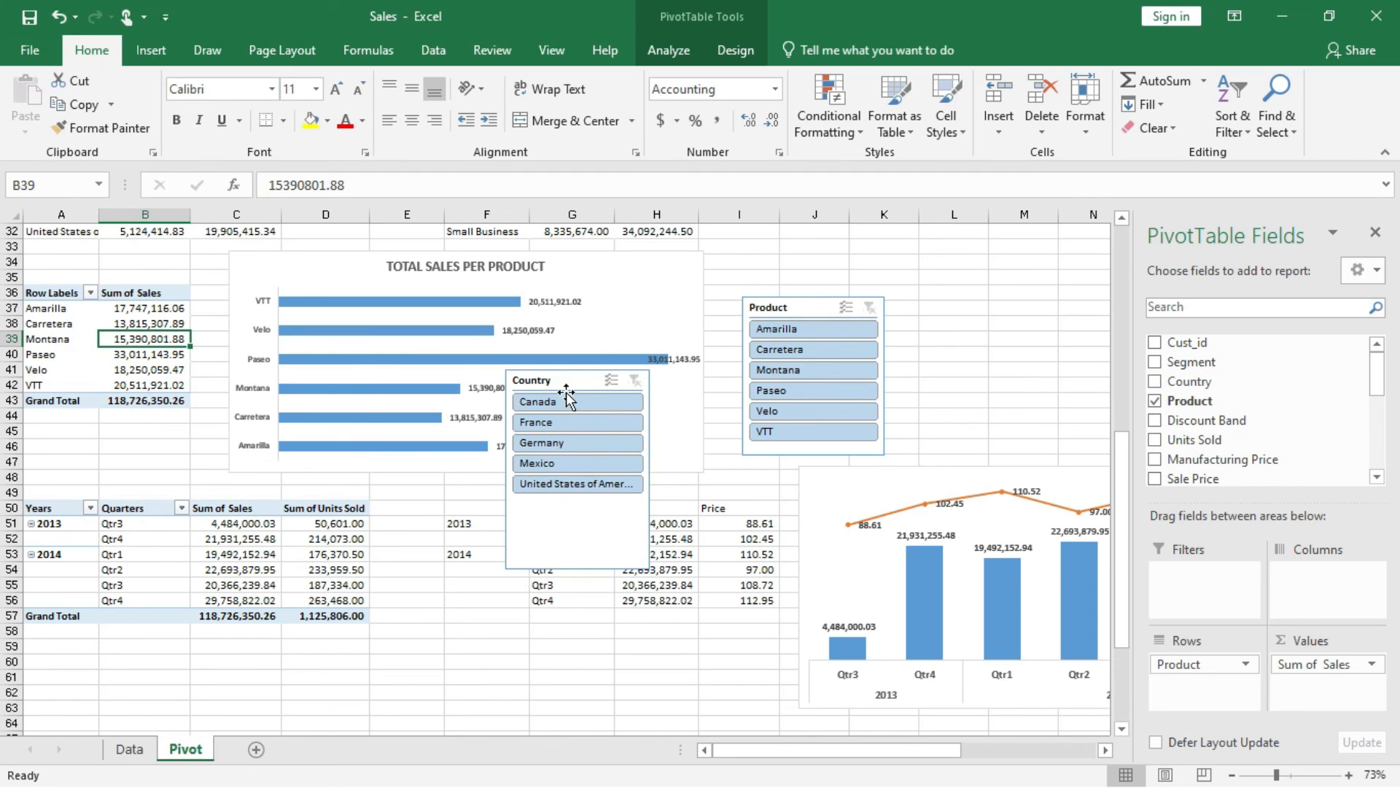
# Rename the new Country slicer to Country Chart and shorten it to a height of about 1.93".
pyautogui.rightClick(569, 383)
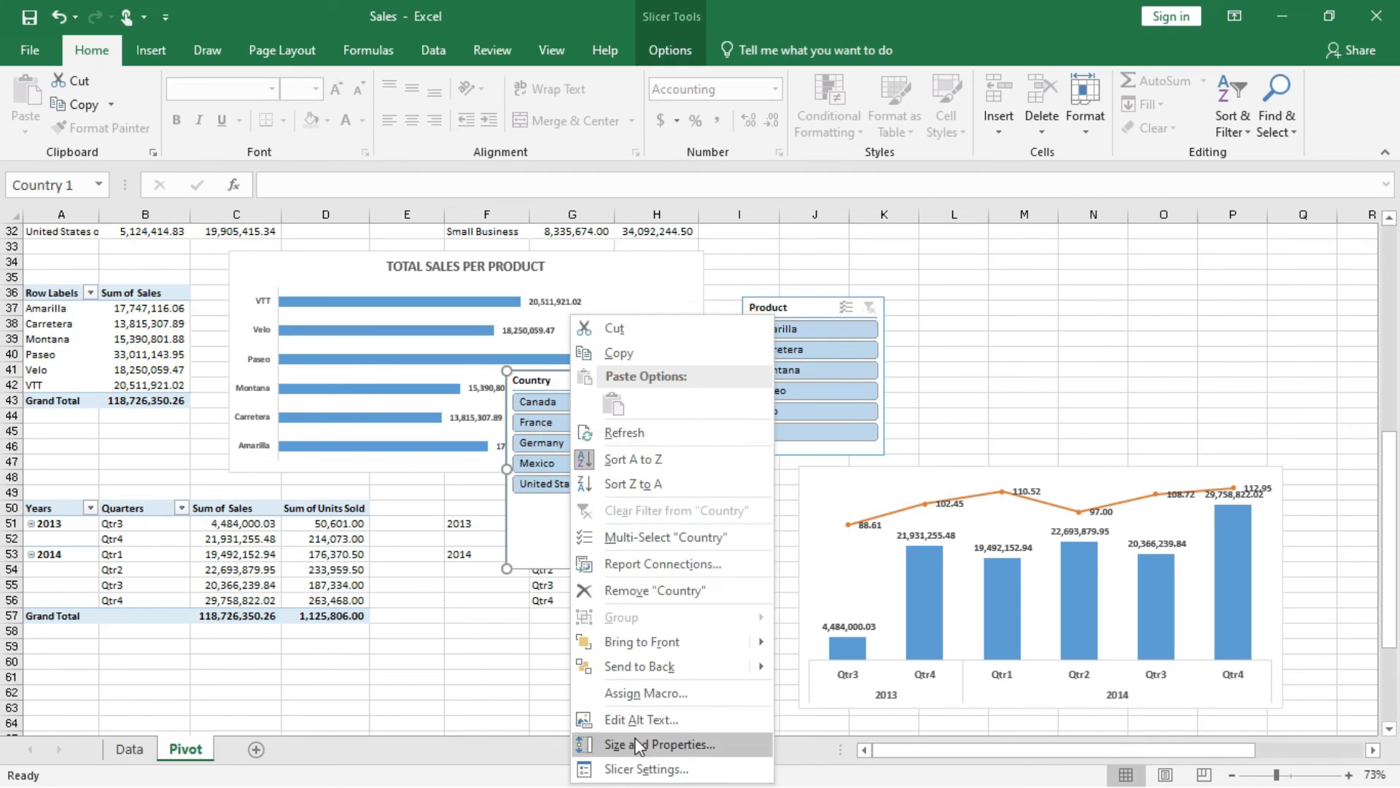
pyautogui.click(624, 770)
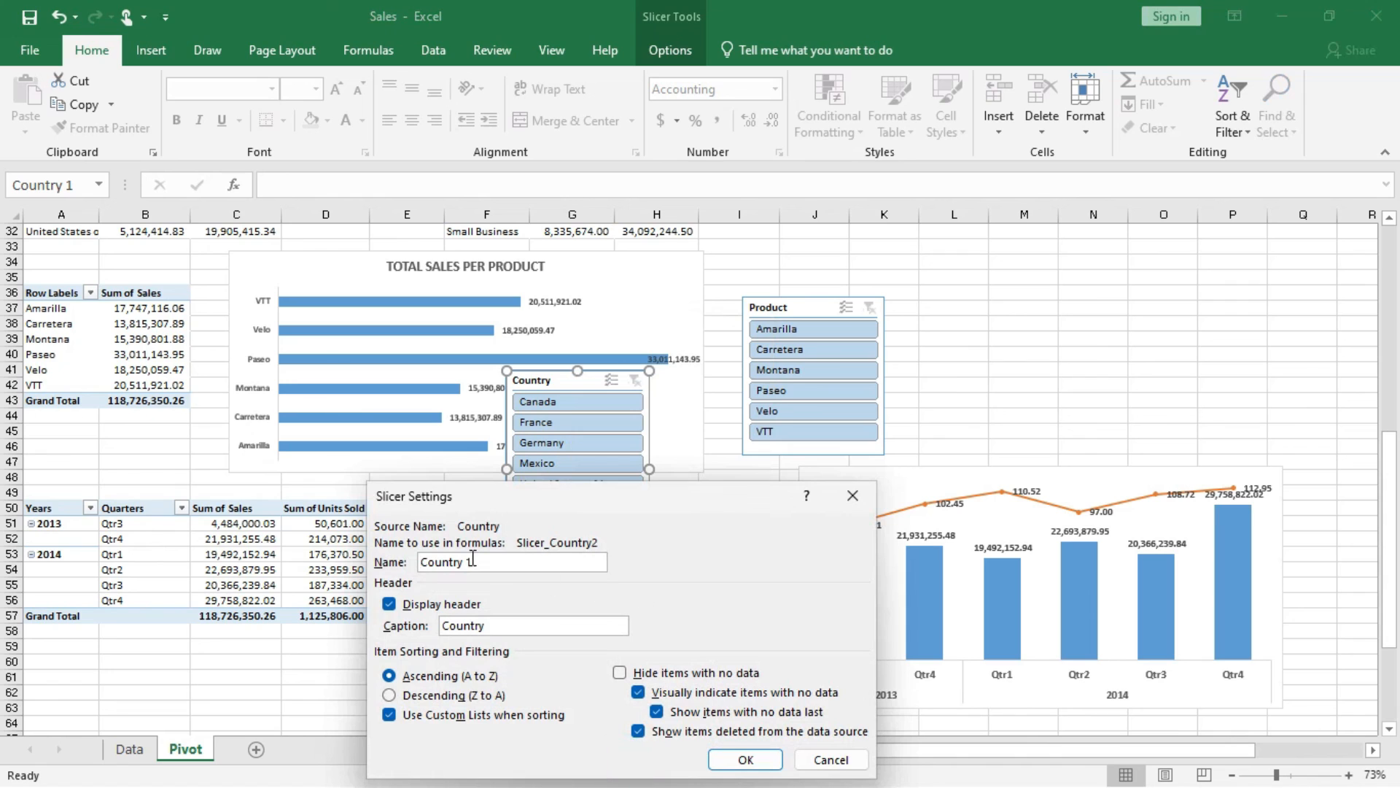
pyautogui.click(465, 562)
pyautogui.write('Chart')
pyautogui.click(743, 760)
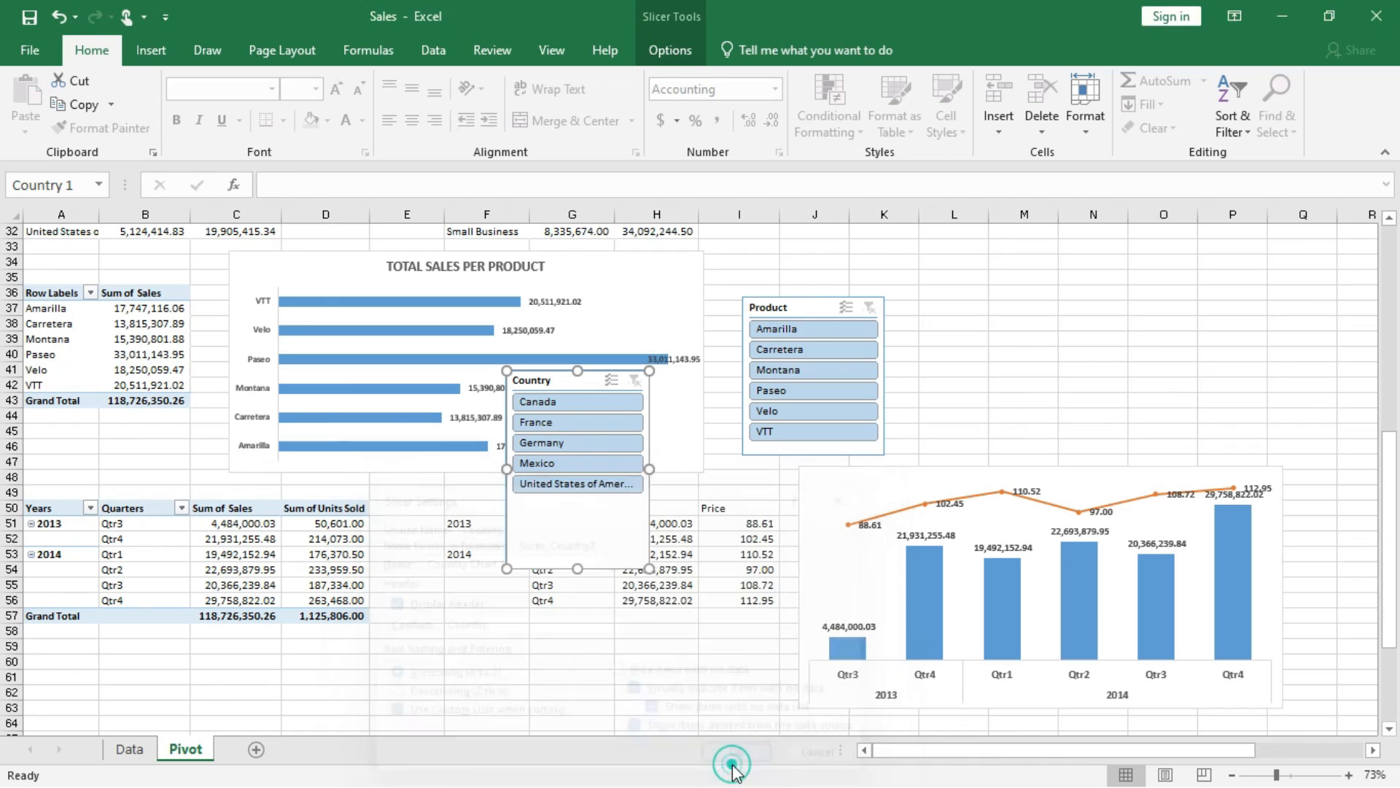
pyautogui.moveTo(574, 564); pyautogui.dragTo(584, 510)
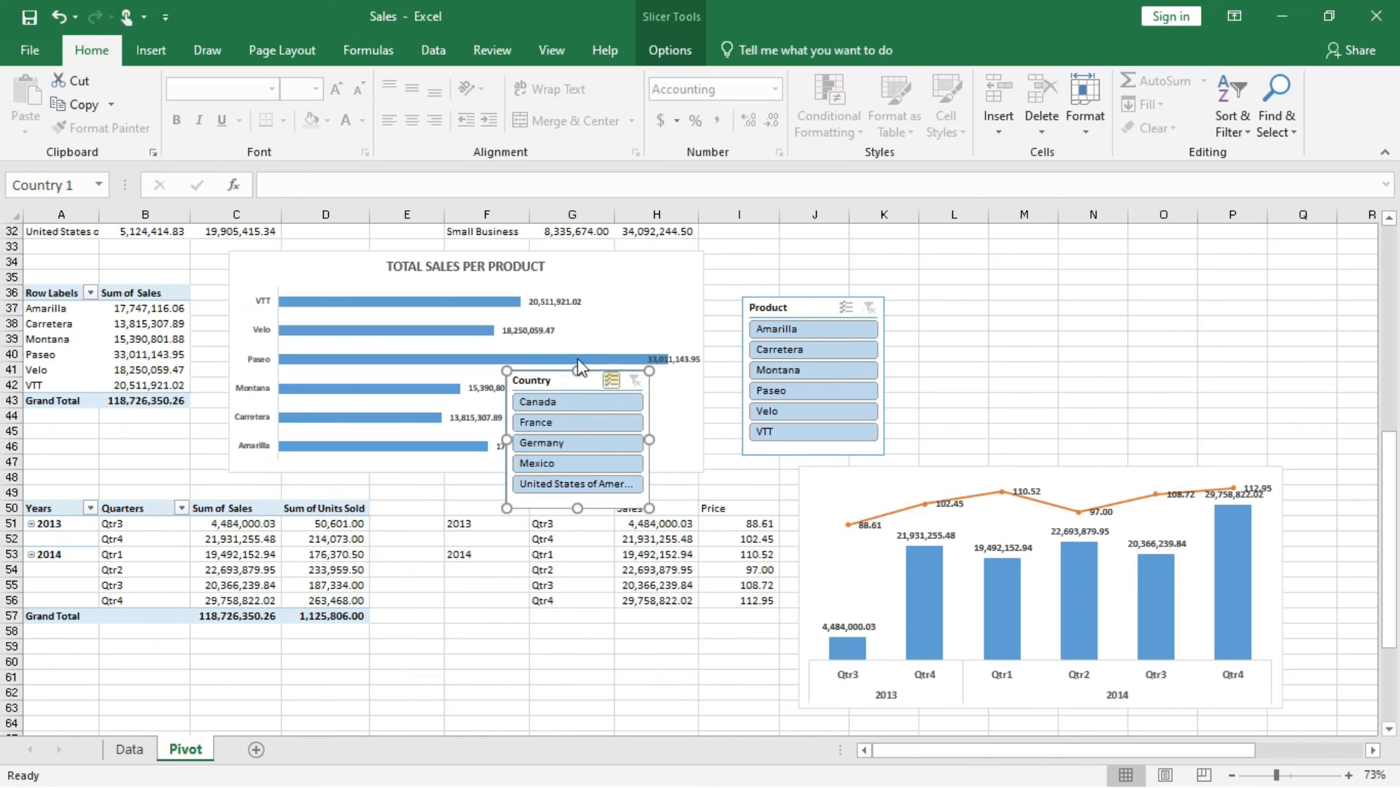
# Connect the new Country slicer to PivotTable11 in addition to PivotTable10.
pyautogui.click(668, 50)
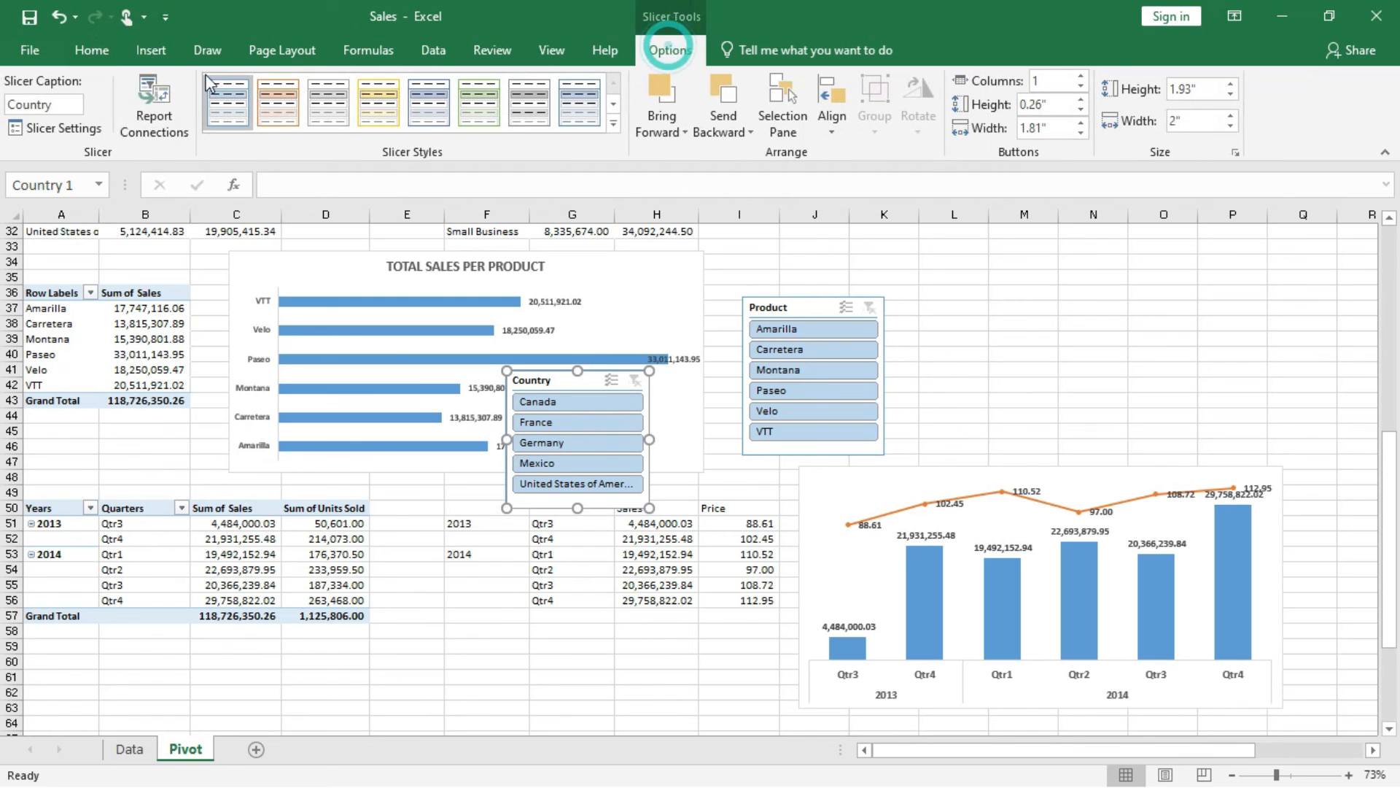
pyautogui.click(151, 116)
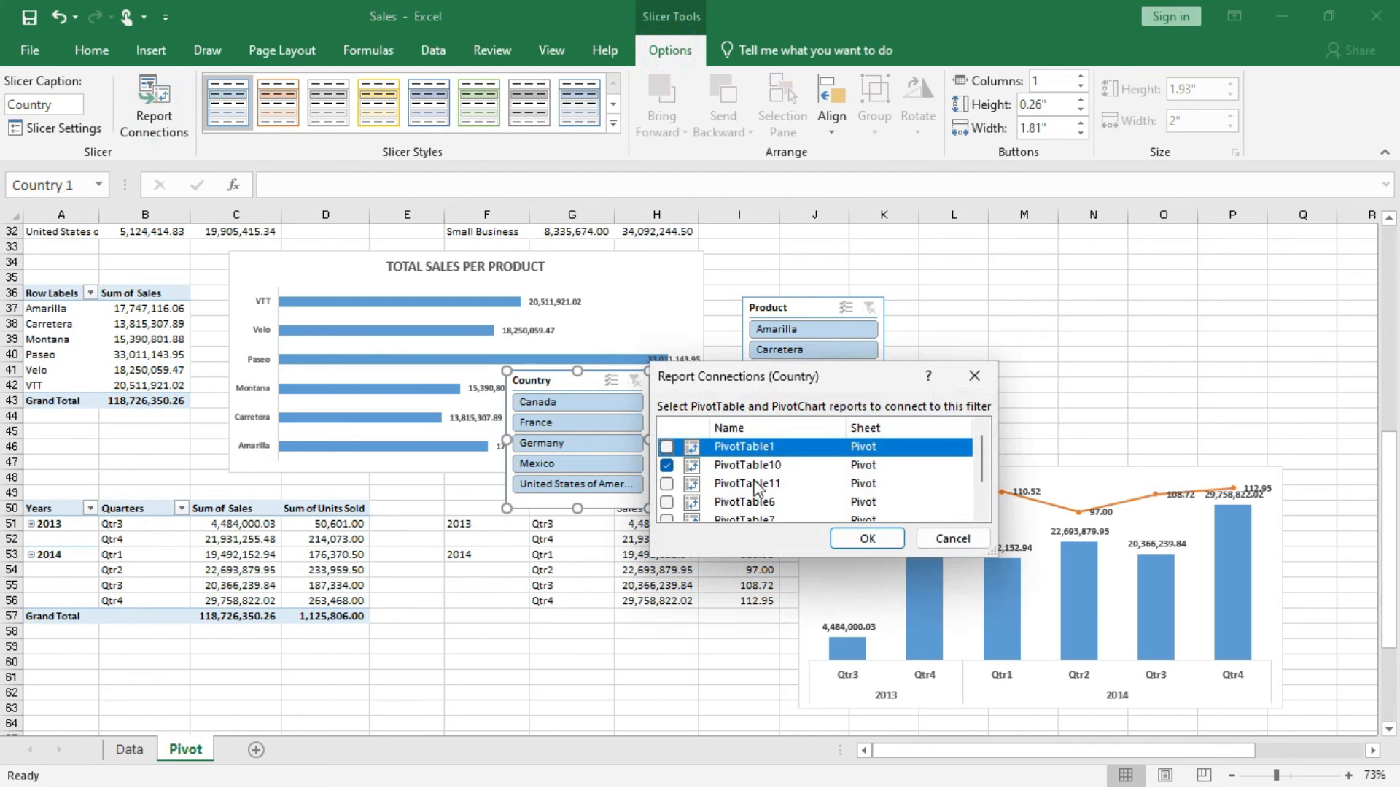
pyautogui.scroll(-2, 744, 502)
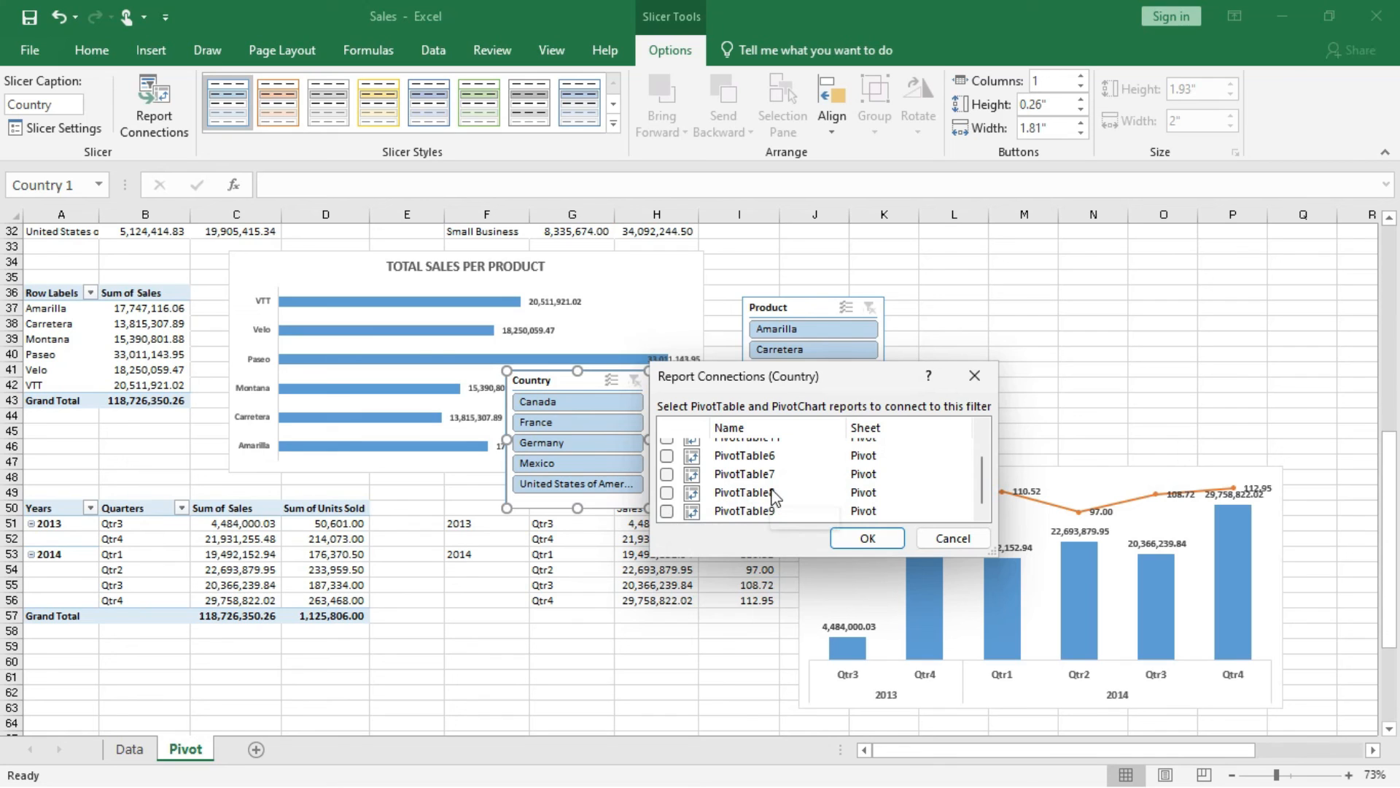
pyautogui.scroll(2, 774, 499)
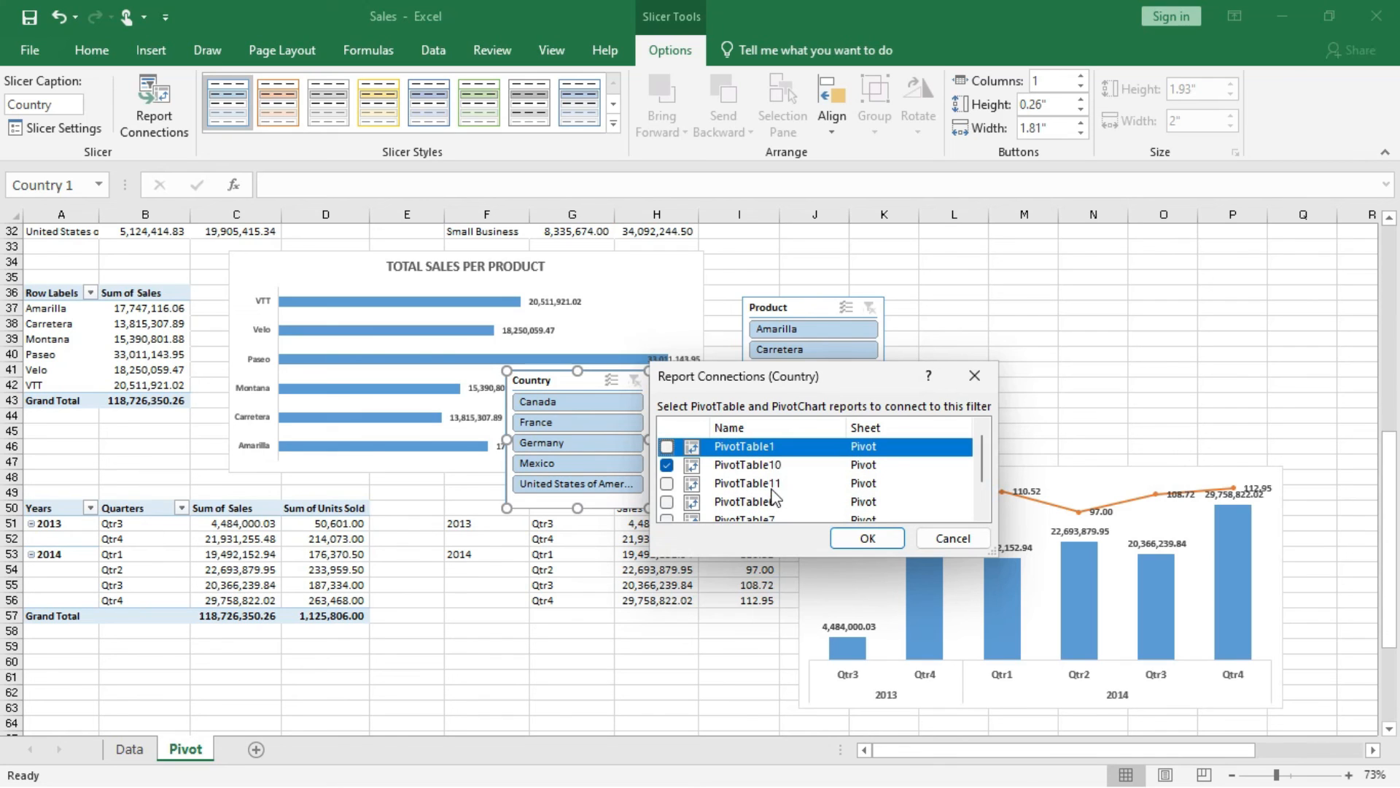
pyautogui.click(667, 485)
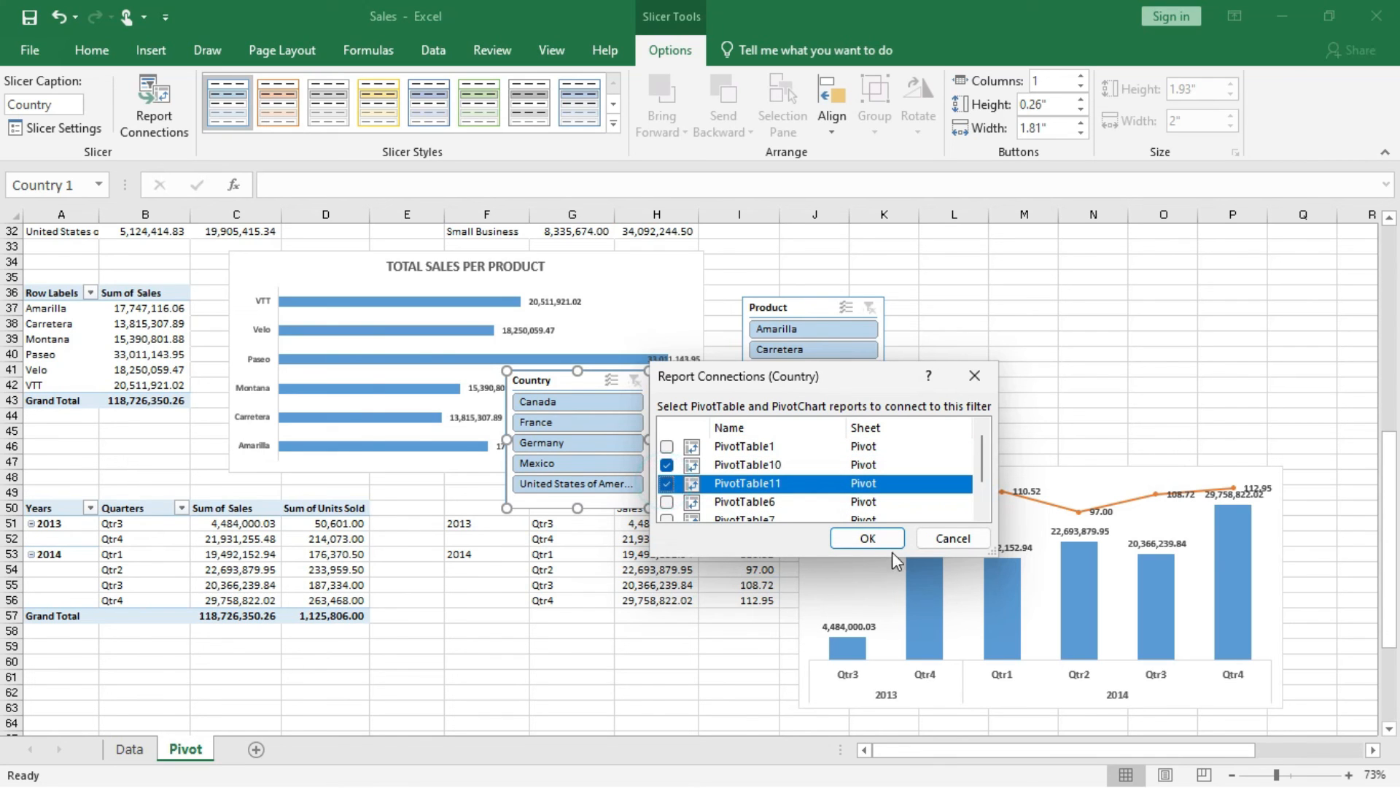
pyautogui.click(867, 538)
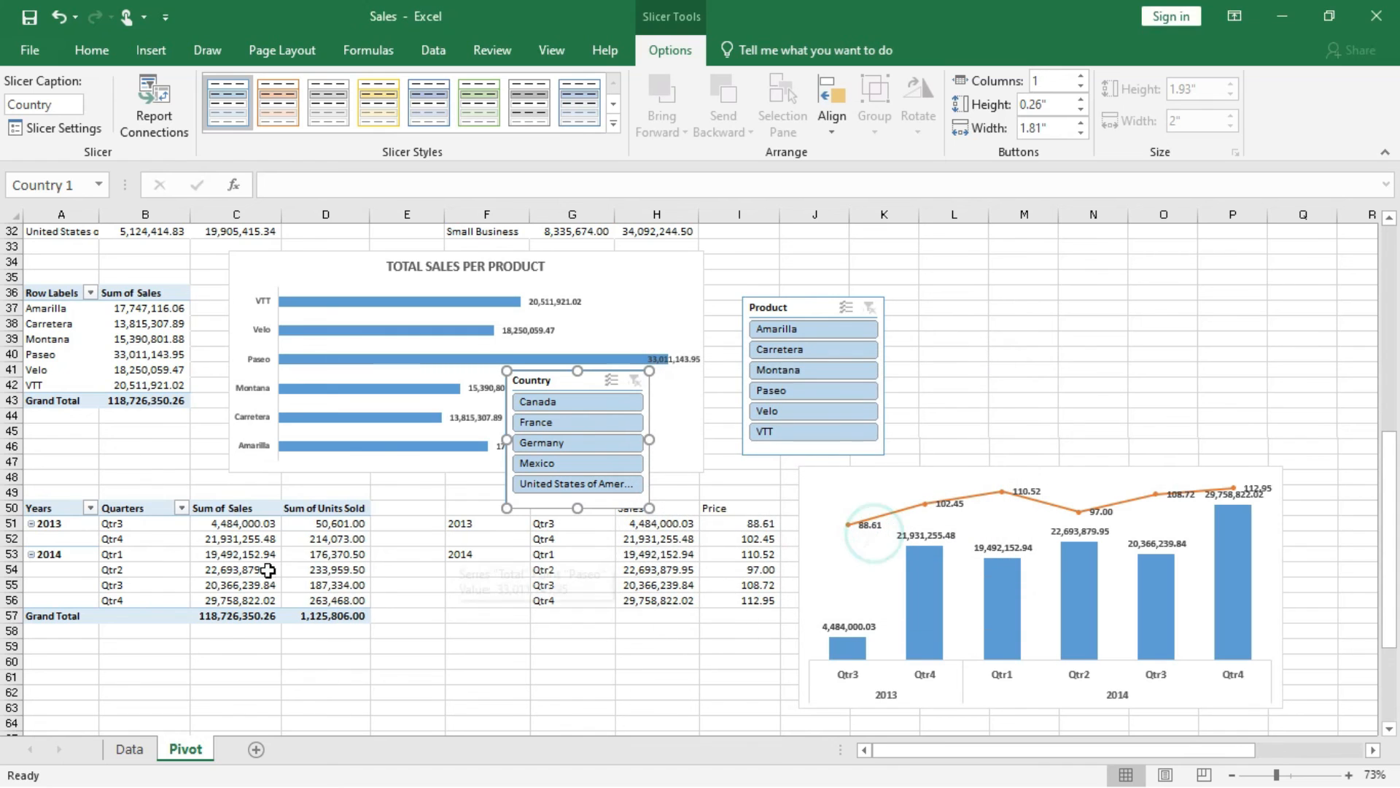
# Test the Country slicer by filtering to Canada and France, and autofit column B to show the sales values.
pyautogui.click(566, 401)
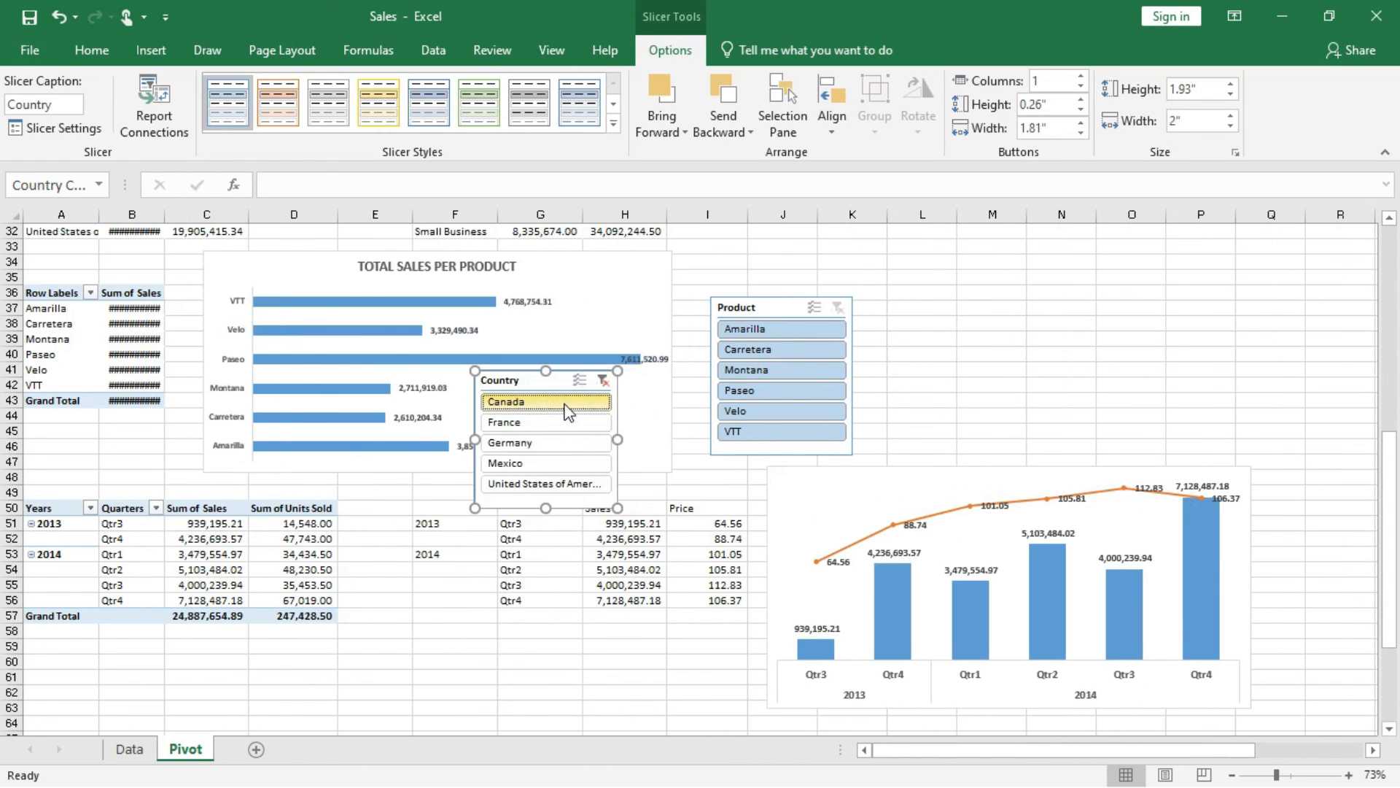
pyautogui.click(544, 423)
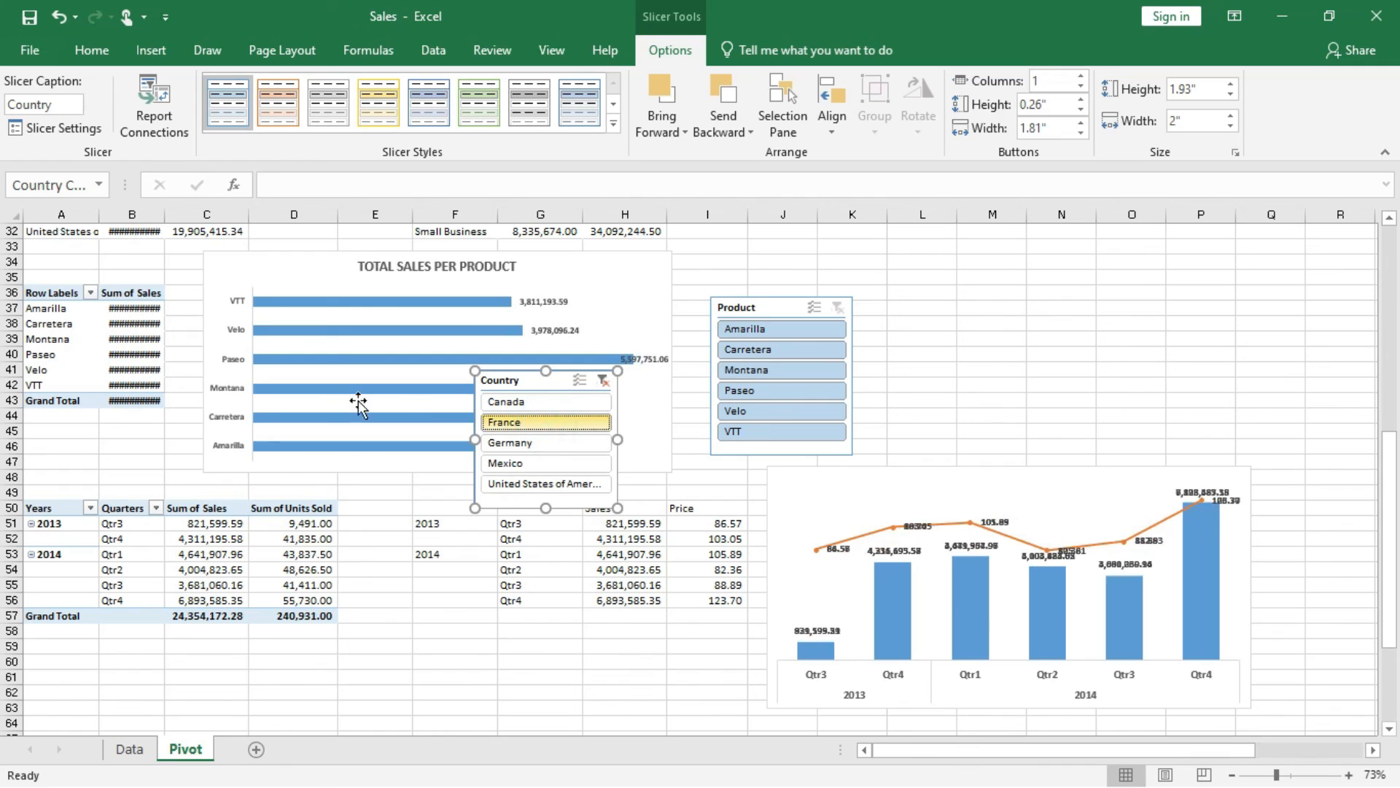
pyautogui.doubleClick(164, 221)
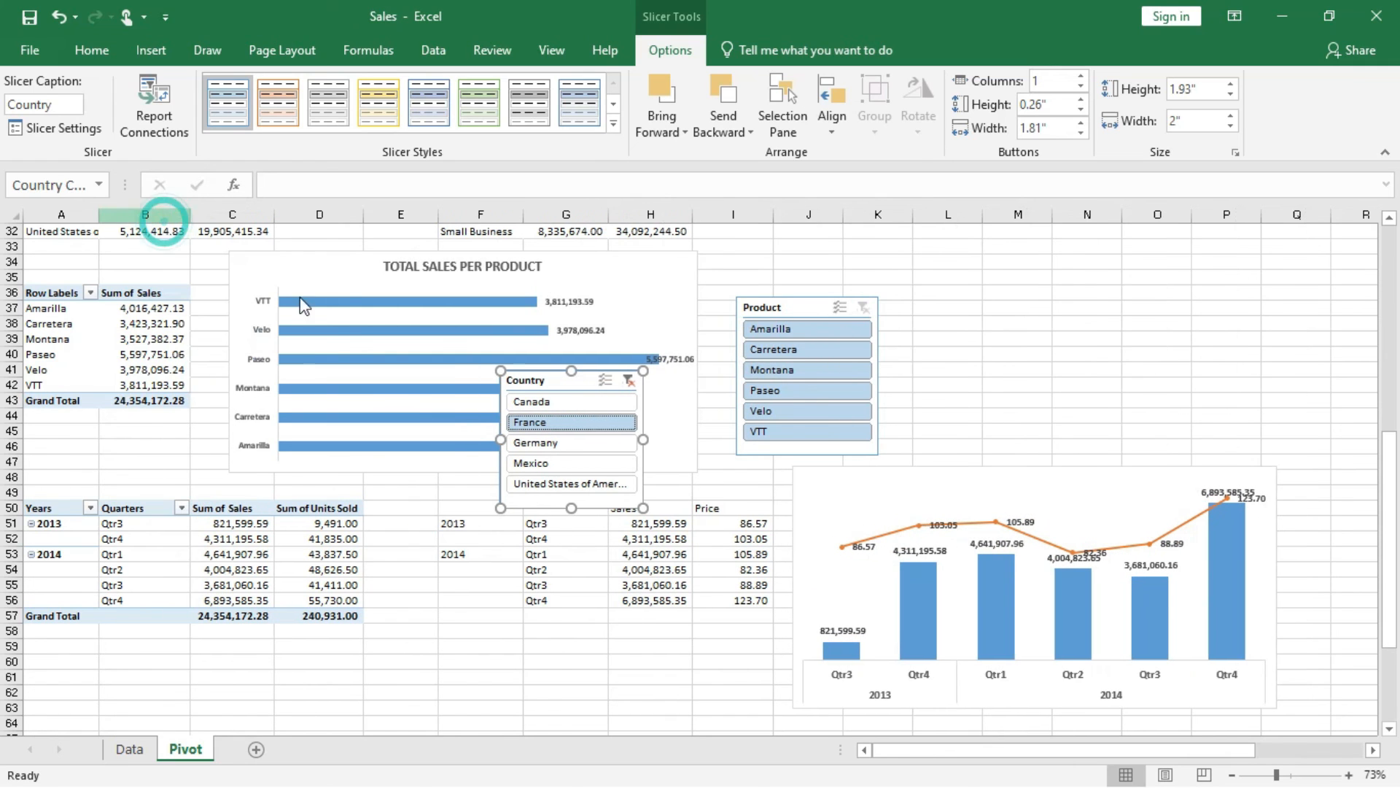
# Test the Country slicer by filtering to Germany, clear its filter, and autofit column B to the sales values.
pyautogui.click(568, 447)
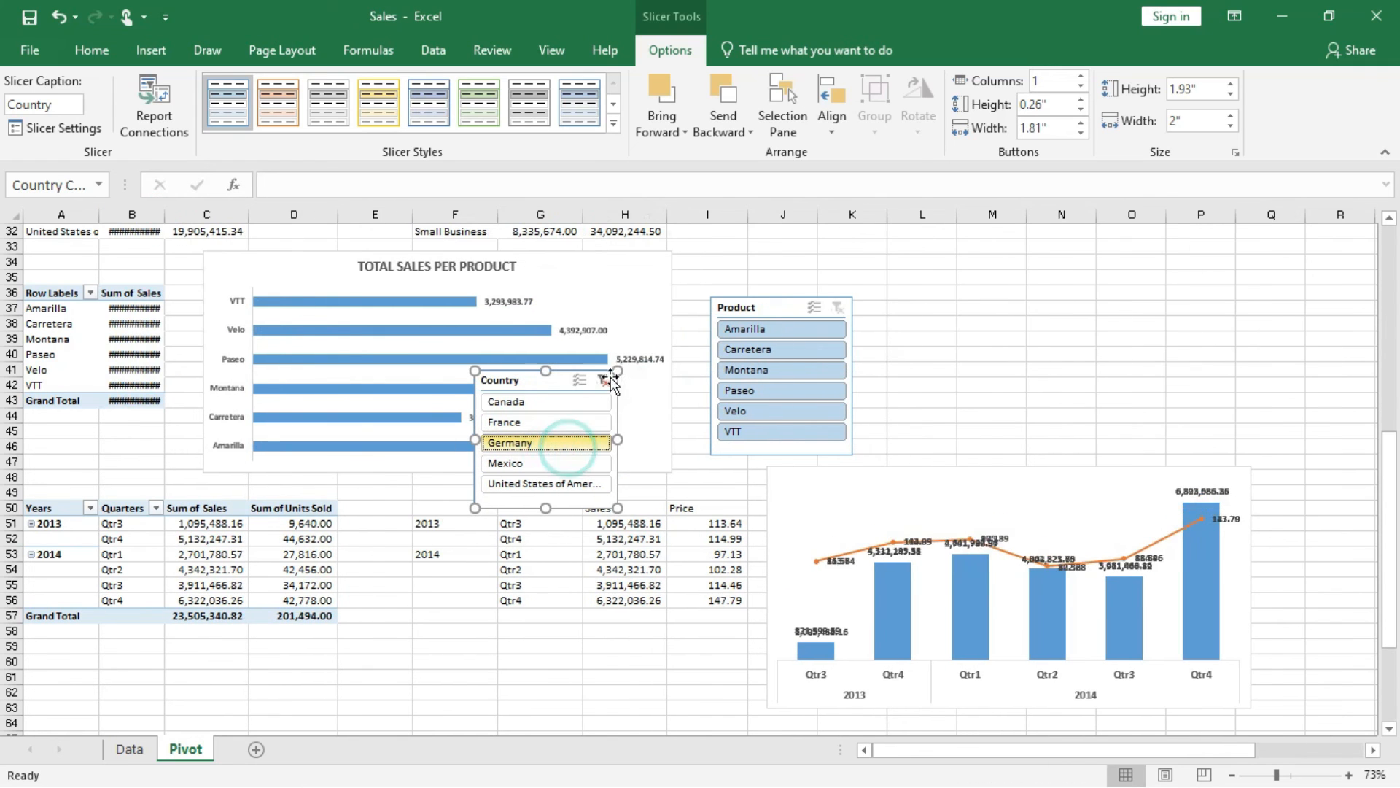
pyautogui.click(602, 380)
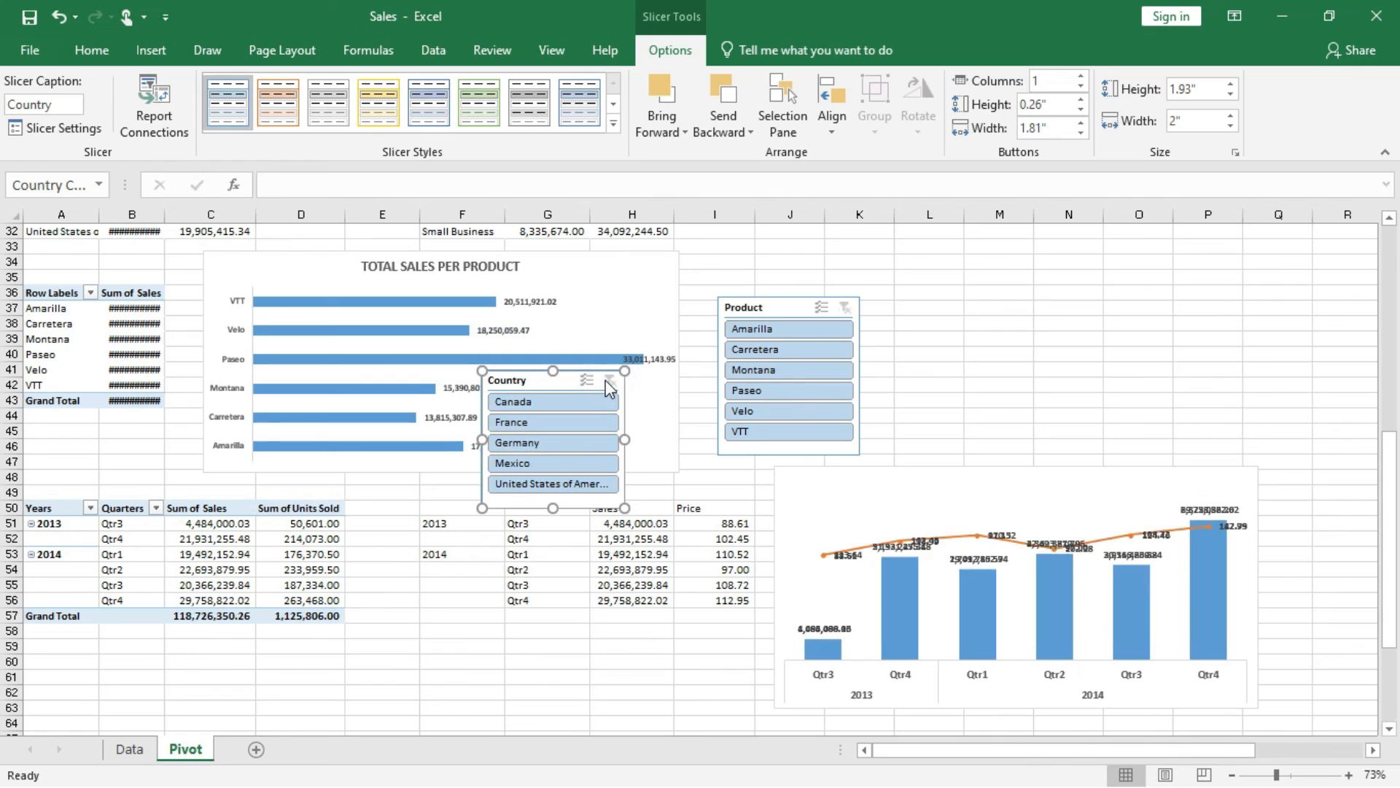
pyautogui.doubleClick(159, 217)
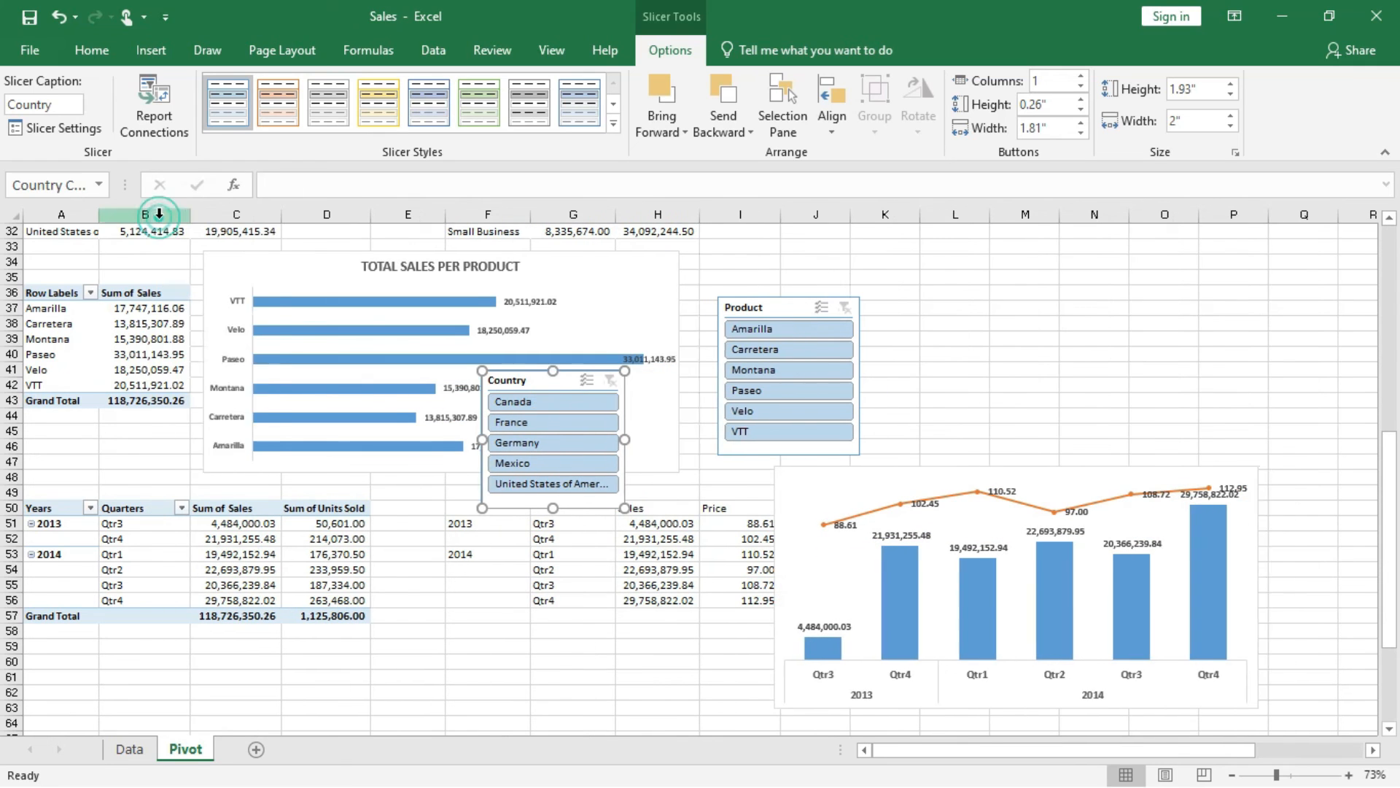
# Add a Segment slicer for the product sales PivotTable.
pyautogui.click(151, 347)
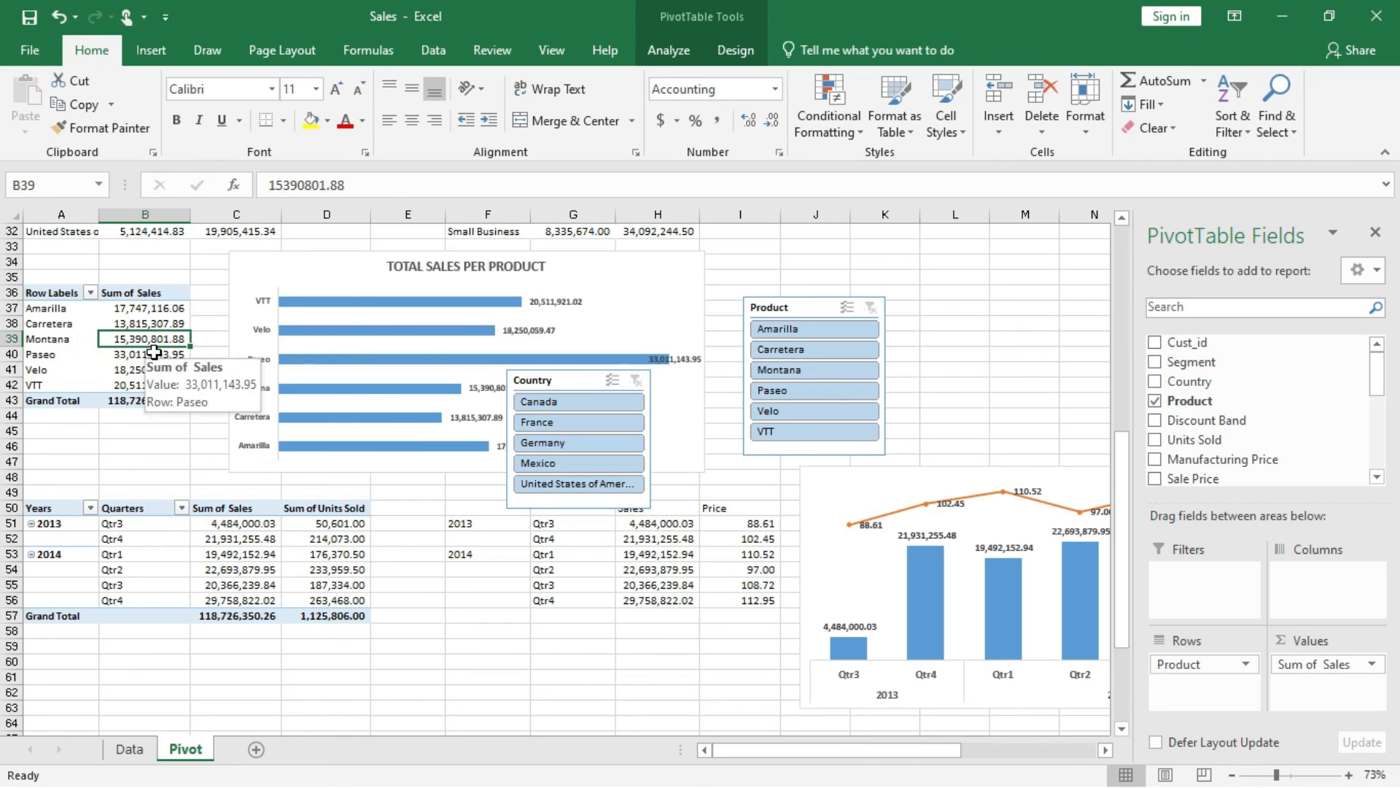
pyautogui.rightClick(1175, 365)
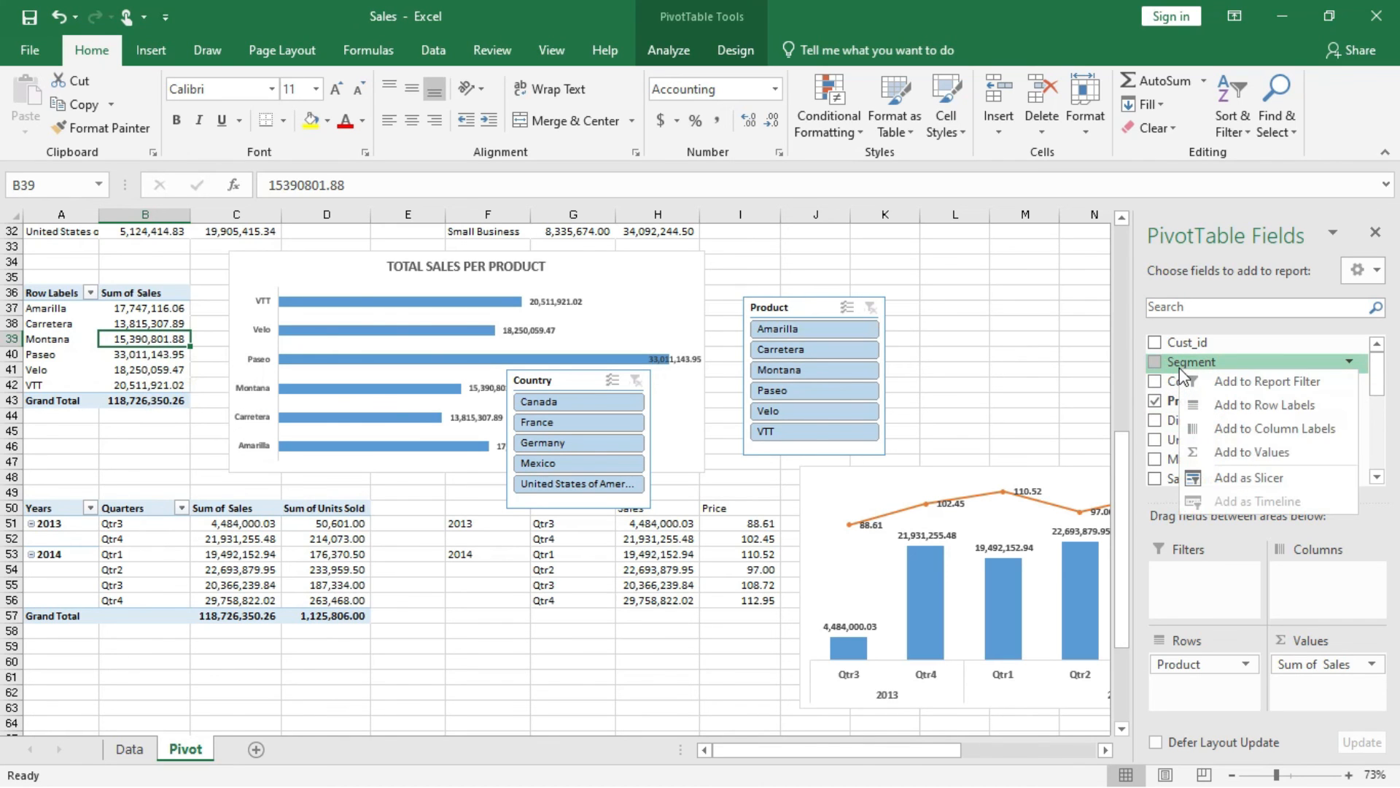
pyautogui.click(1226, 478)
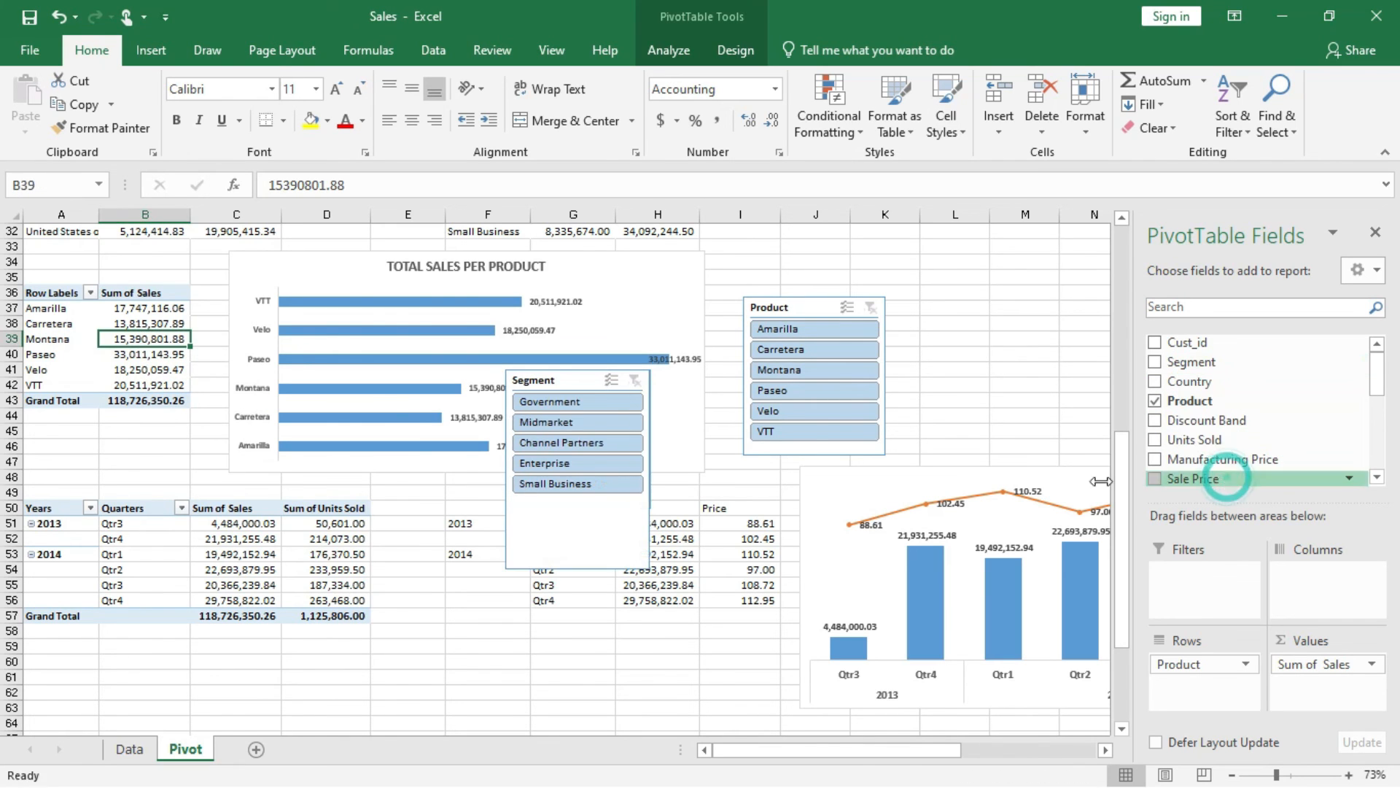
# Rename the new Segment slicer to Segment Chart 1, and test it by filtering to Small Business and clearing the filter.
pyautogui.rightClick(629, 541)
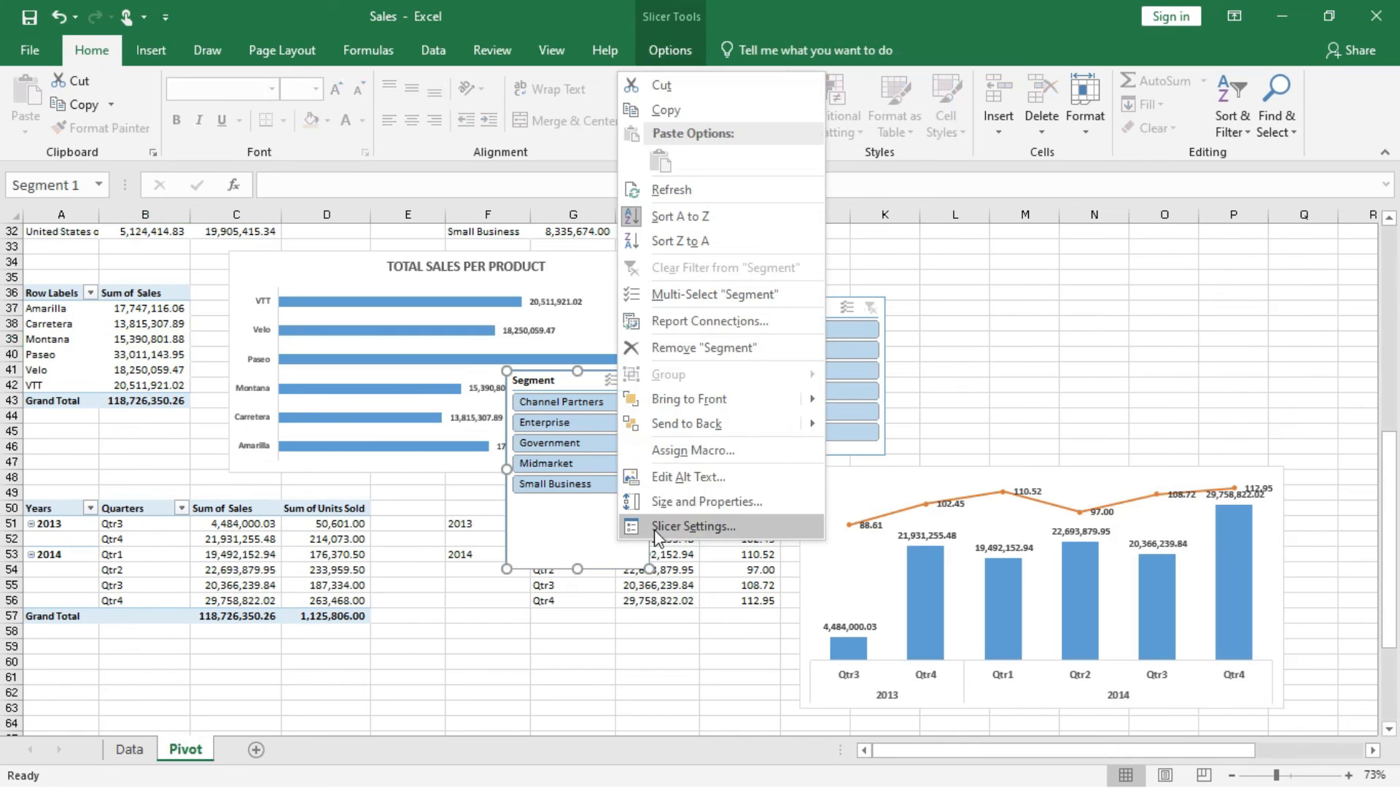
pyautogui.click(654, 526)
pyautogui.click(503, 483)
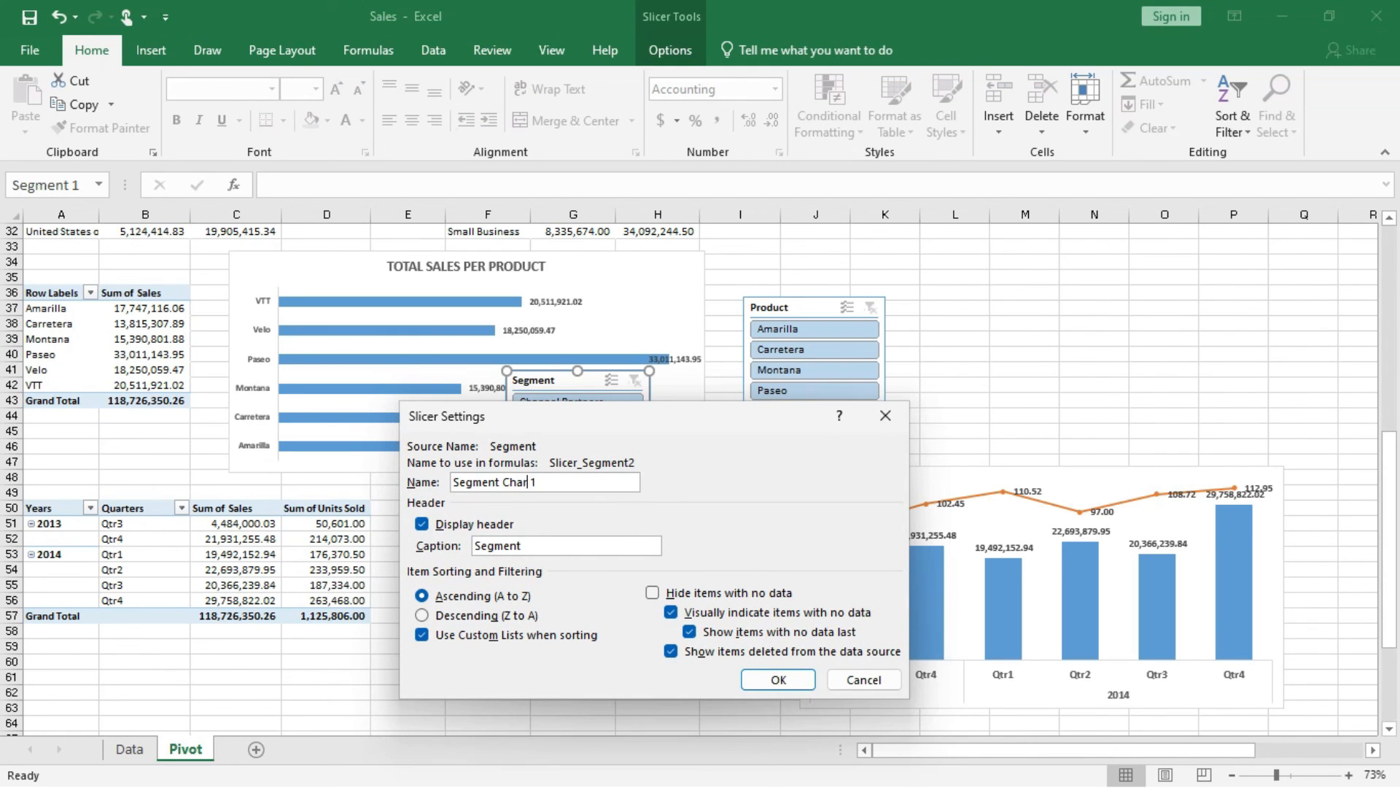
pyautogui.click(778, 680)
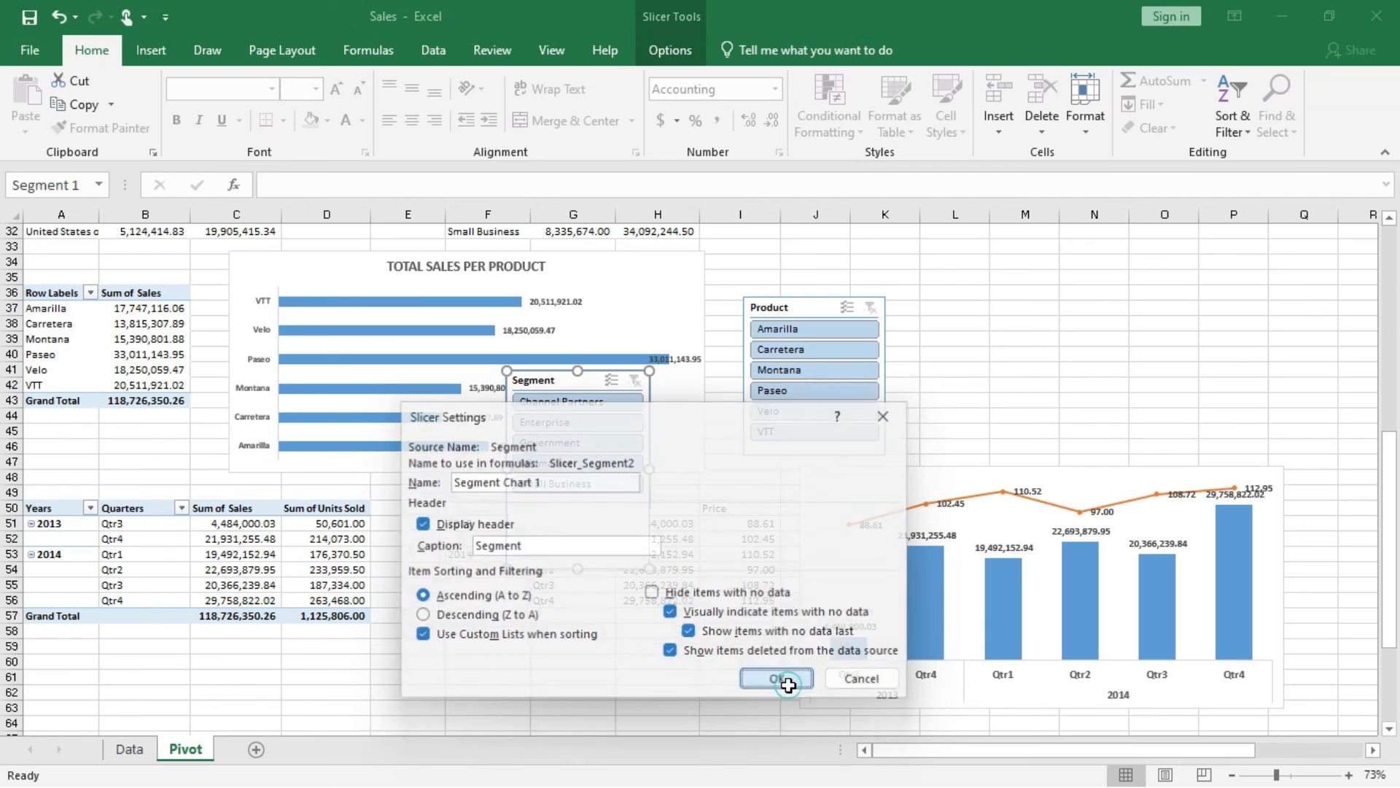
pyautogui.click(584, 487)
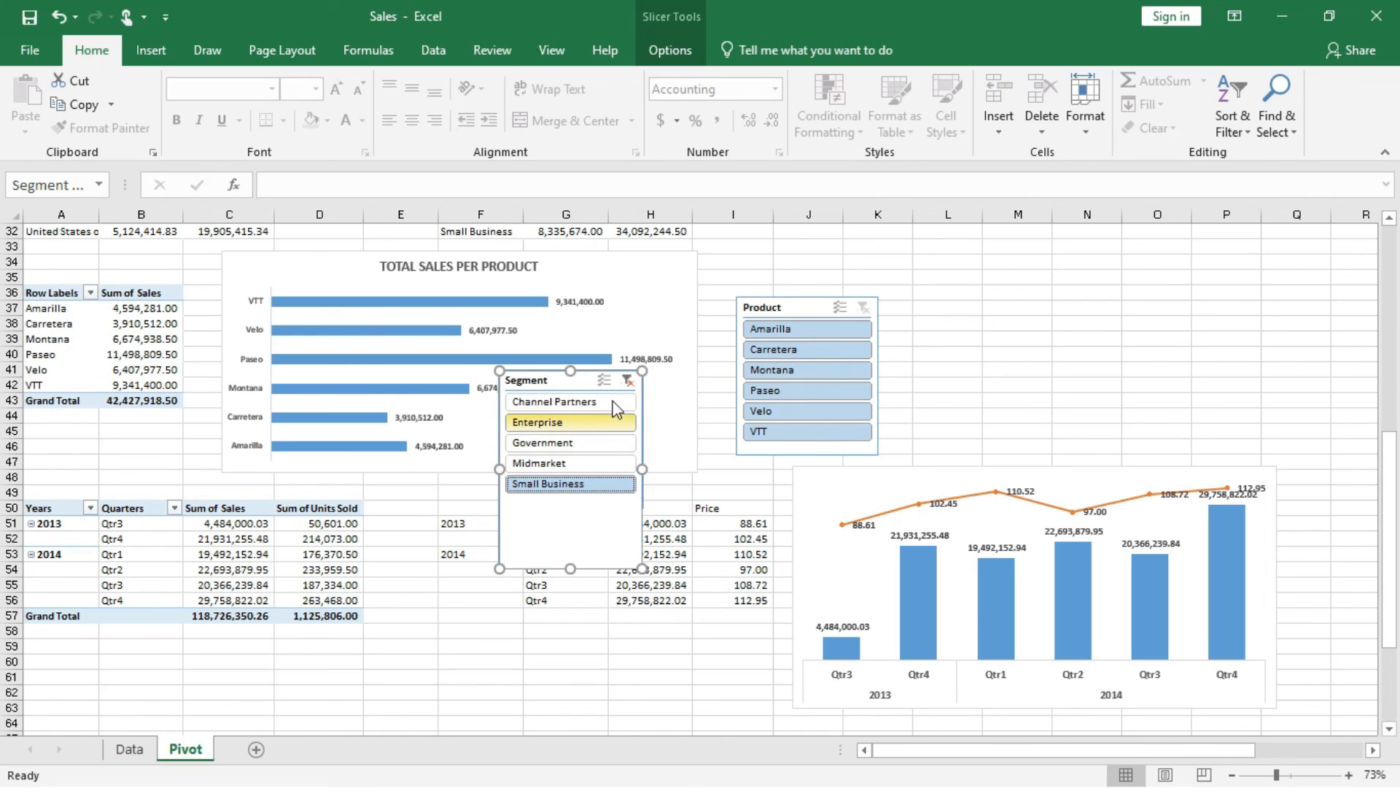
pyautogui.click(629, 377)
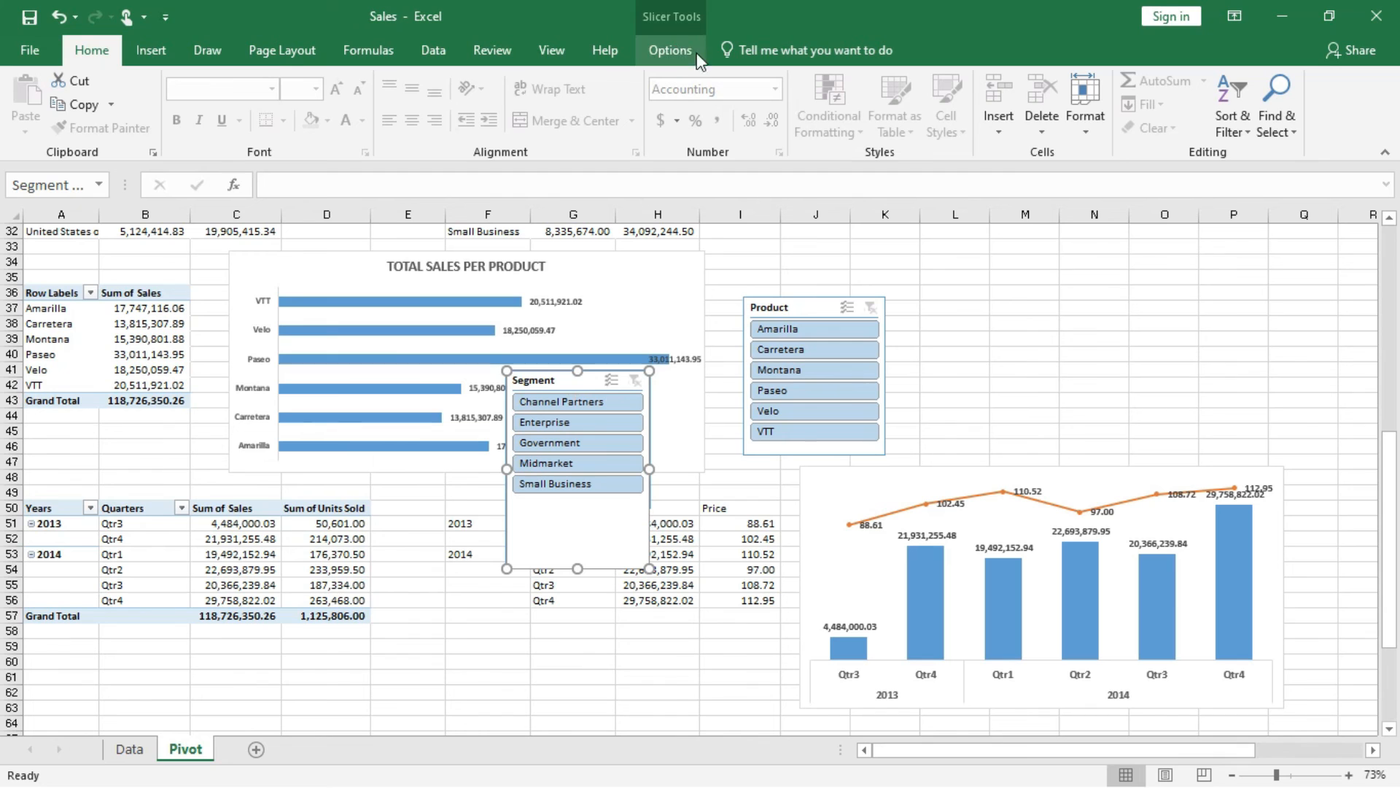
# Connect the Segment slicer to PivotTable11 in addition to PivotTable10, and move it below the Country slicer.
pyautogui.click(670, 50)
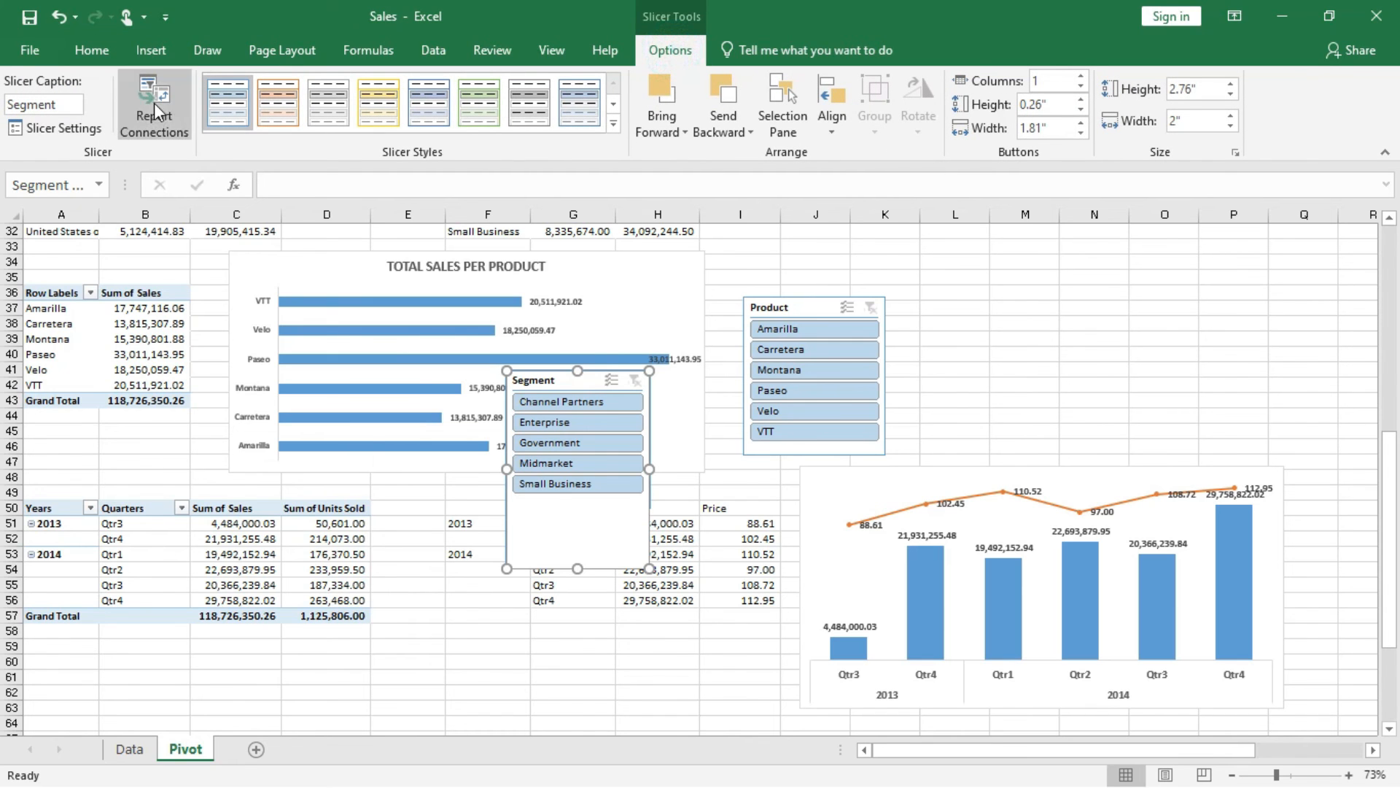
pyautogui.click(162, 113)
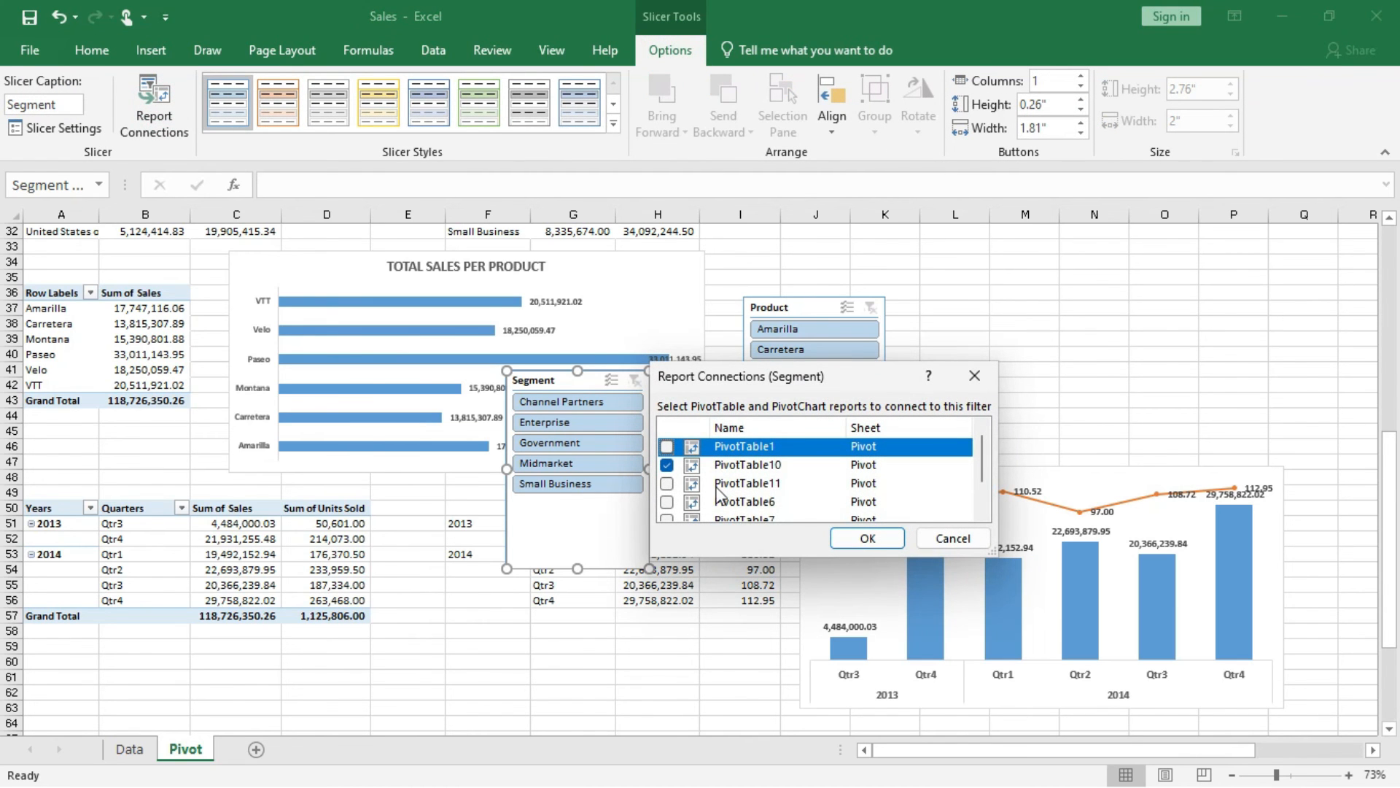
pyautogui.click(666, 482)
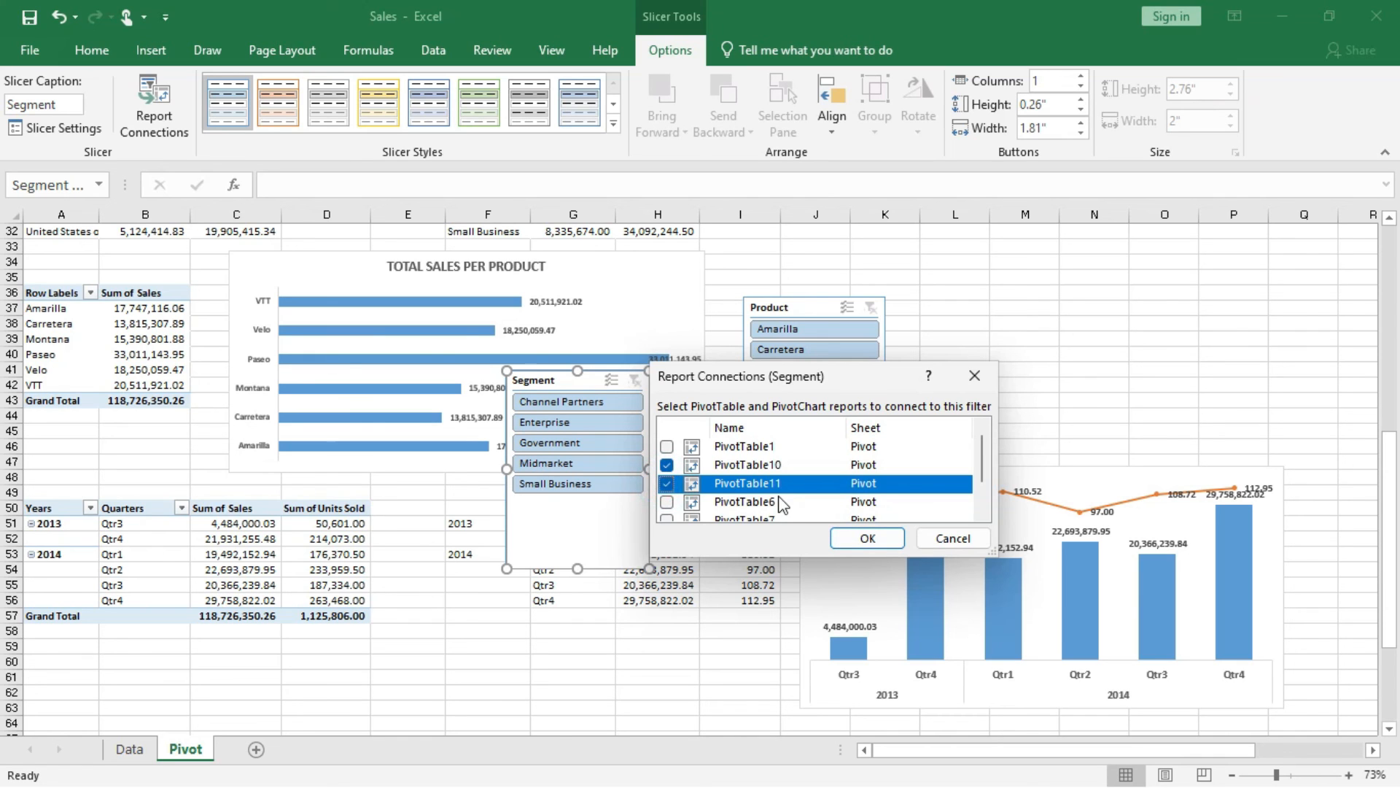
pyautogui.scroll(-1, 781, 503)
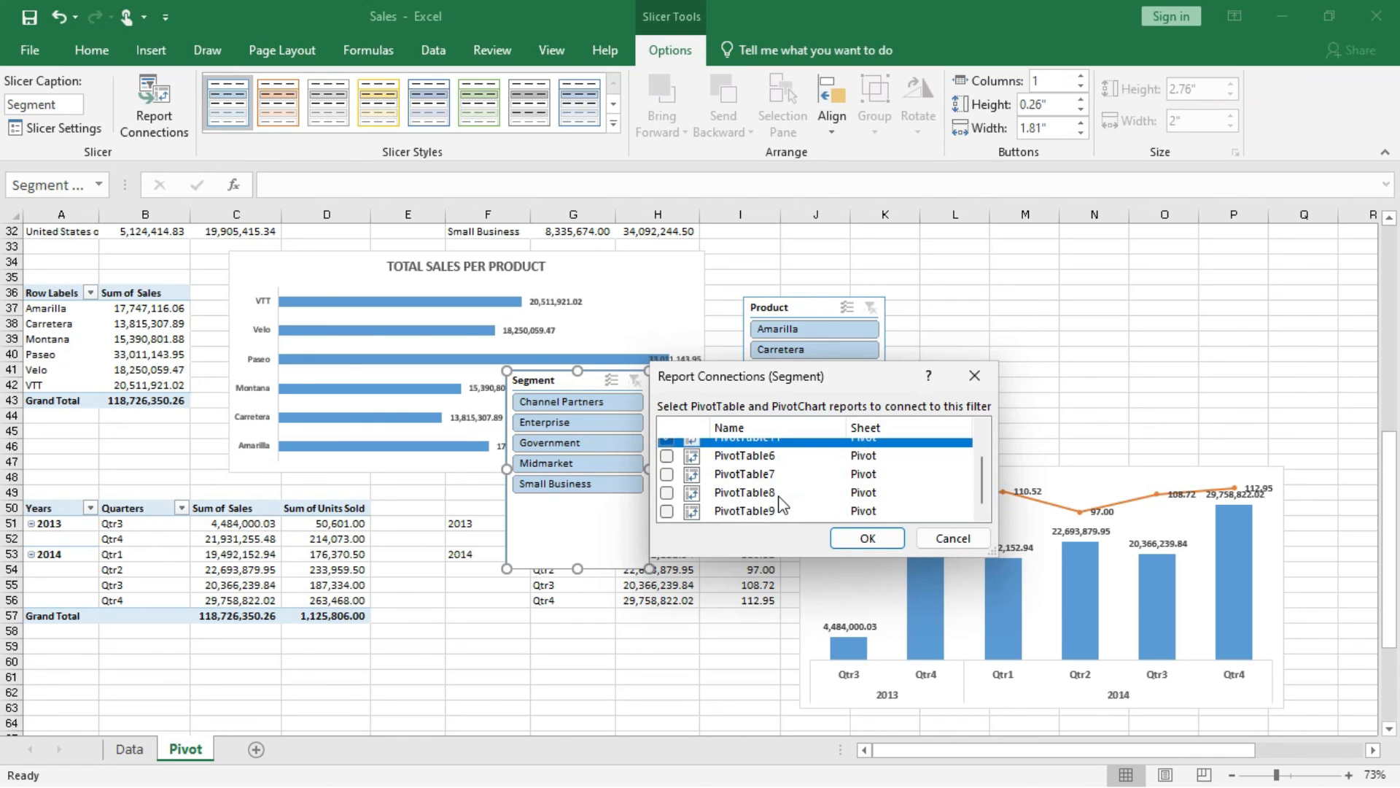
pyautogui.scroll(1, 782, 503)
pyautogui.click(884, 538)
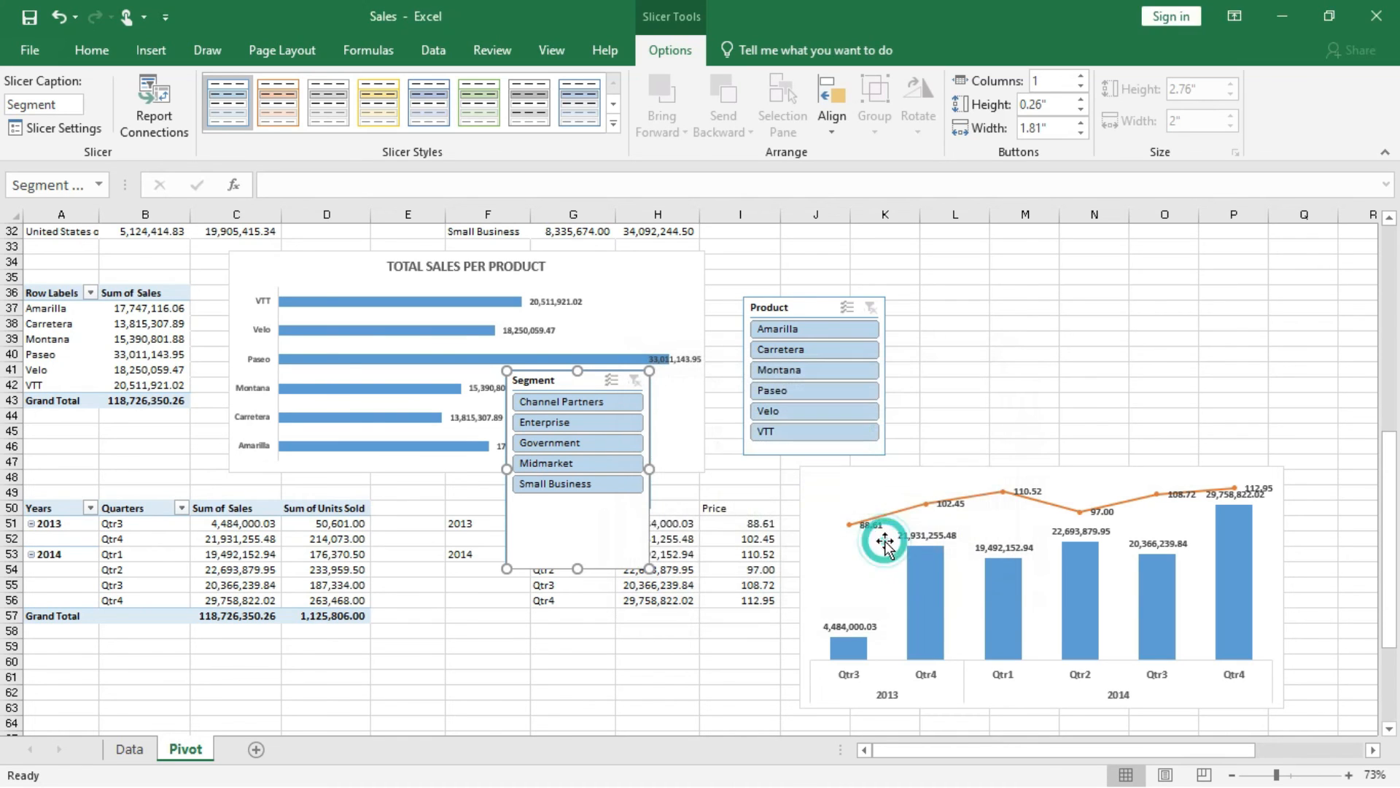
pyautogui.moveTo(583, 385); pyautogui.dragTo(590, 661)
pyautogui.moveTo(559, 586); pyautogui.dragTo(561, 586)
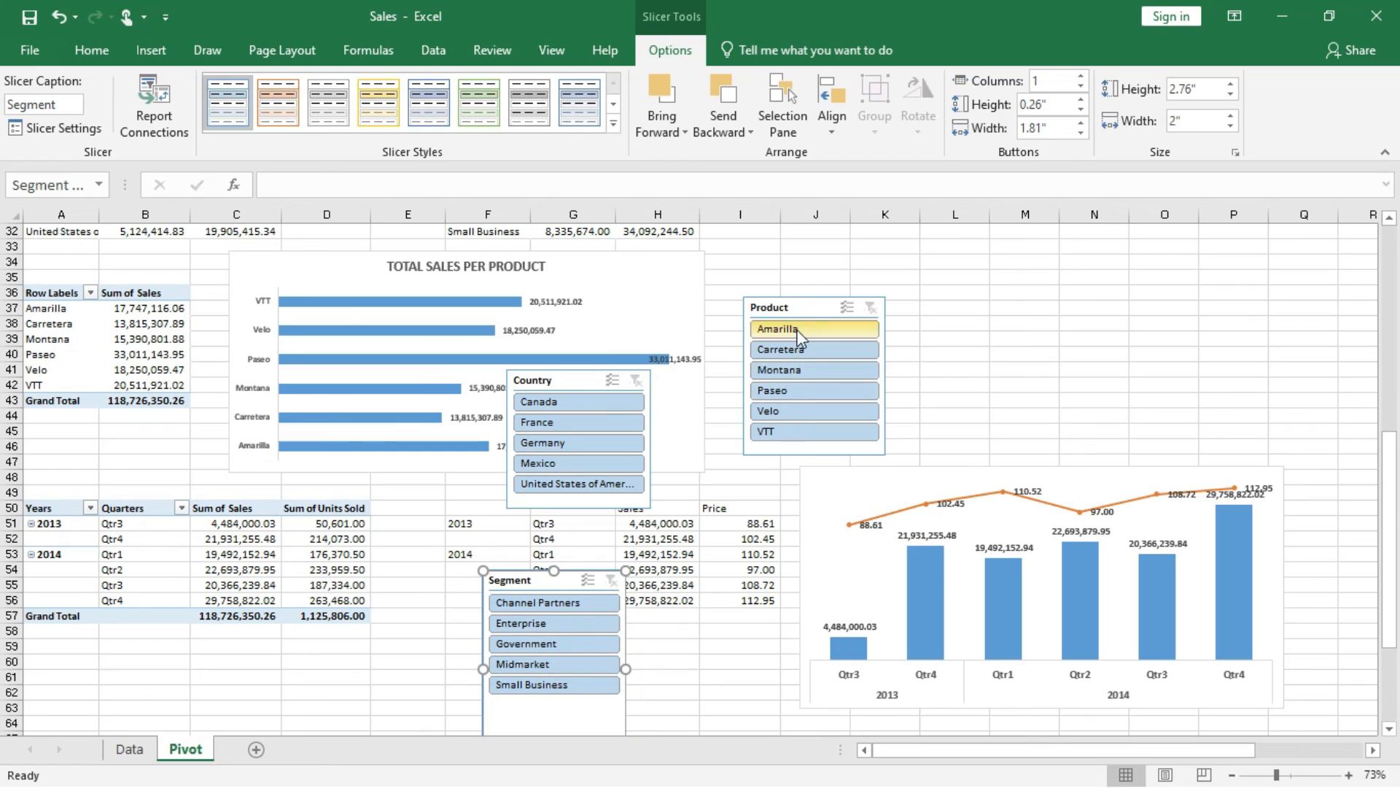
# Filter the Product slicer to Amarilla and connect the slicer to PivotTable11 in addition to PivotTable10.
pyautogui.click(800, 337)
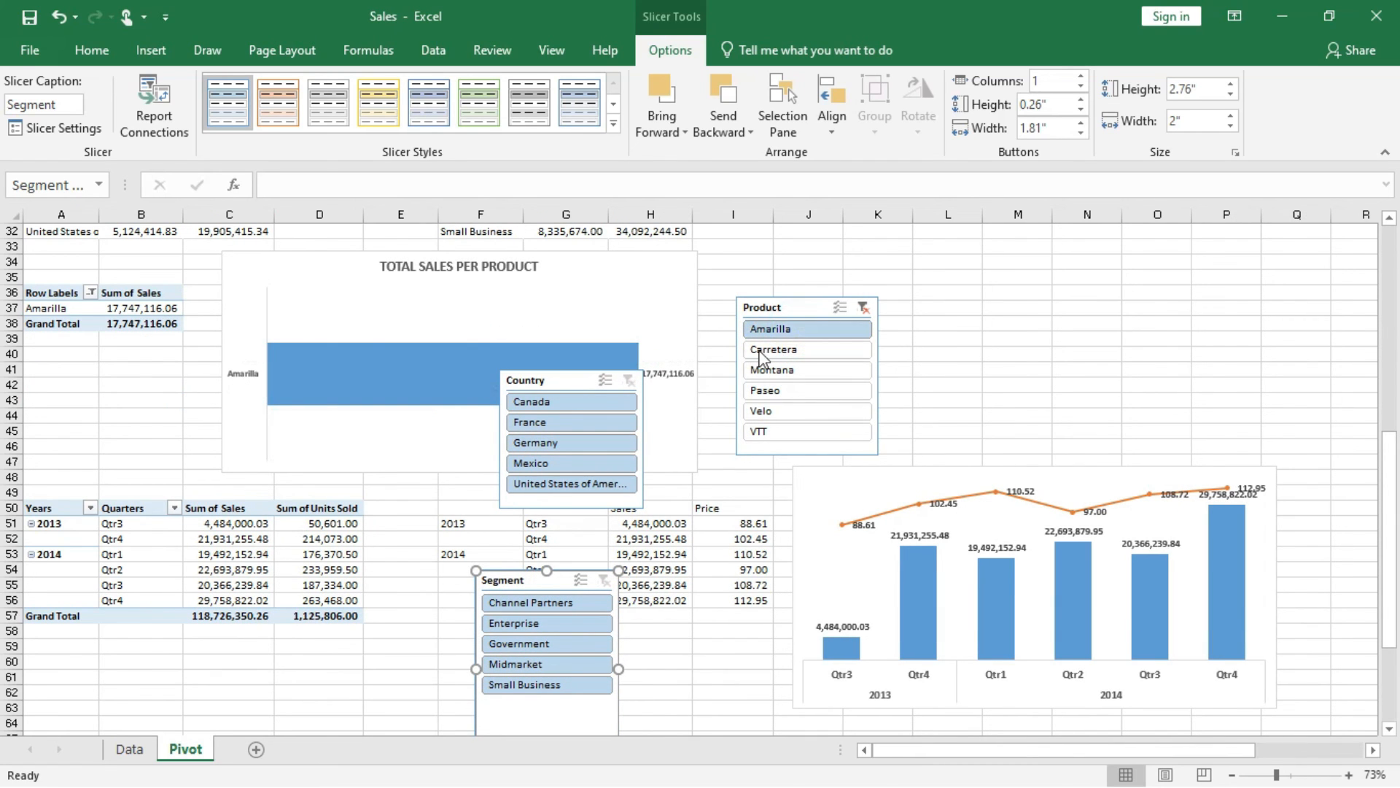
pyautogui.rightClick(803, 311)
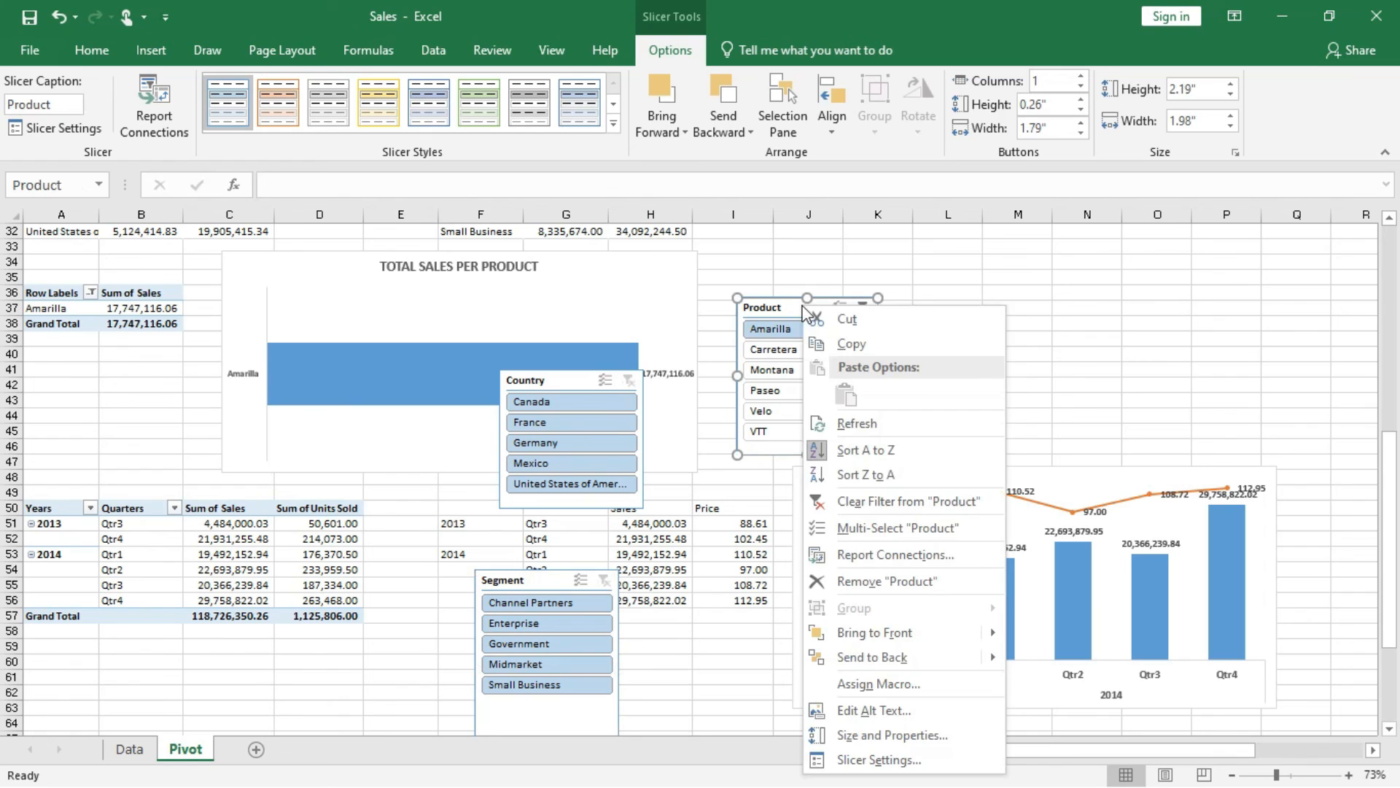
pyautogui.click(791, 307)
pyautogui.click(153, 122)
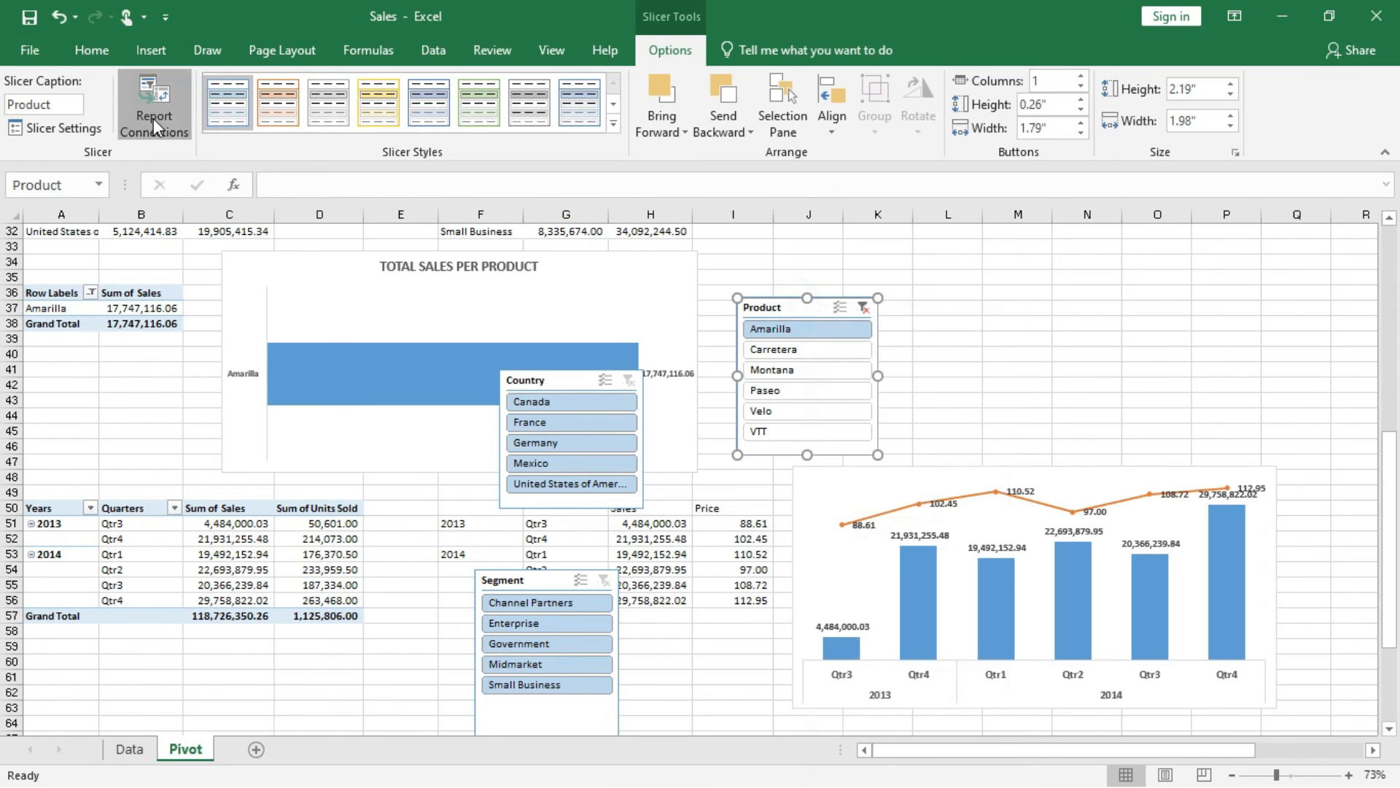
pyautogui.click(666, 484)
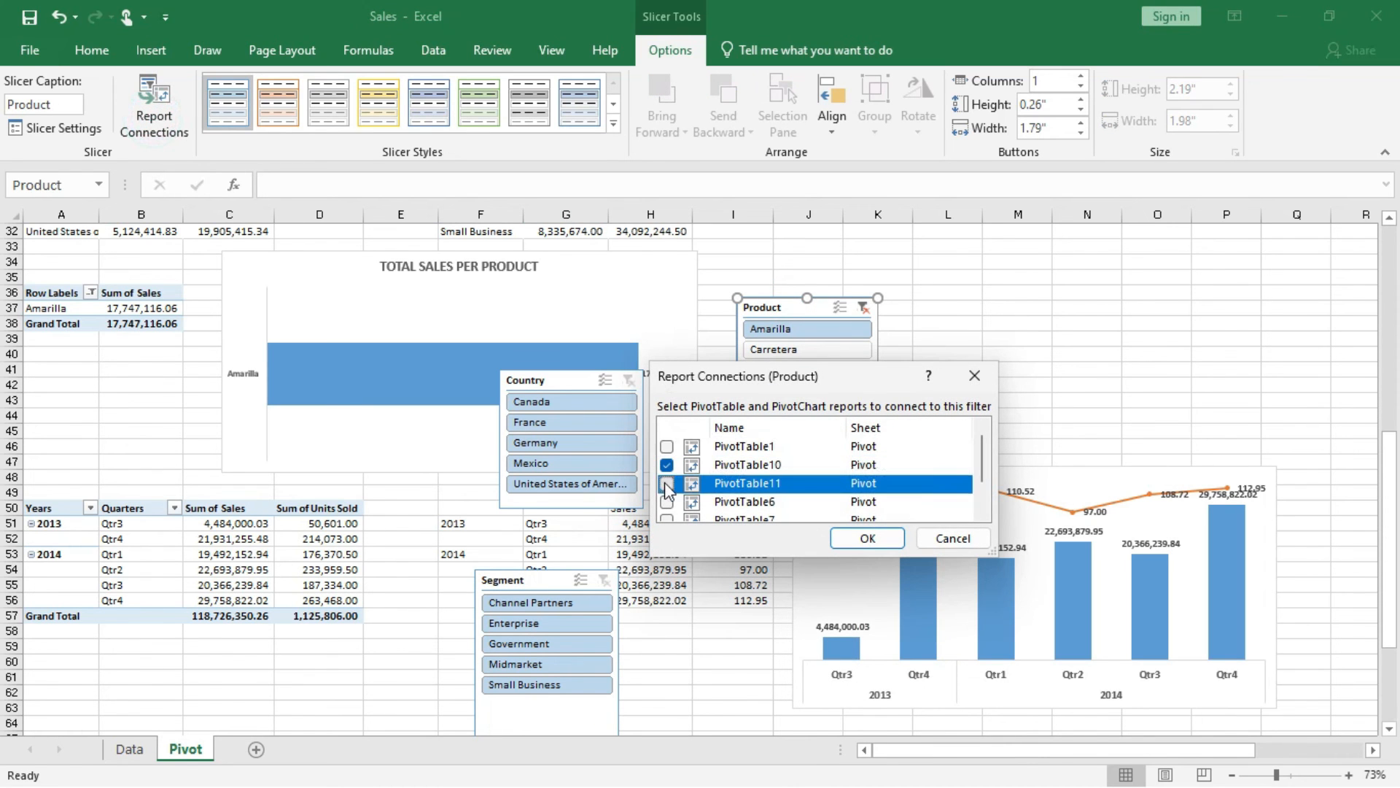
pyautogui.click(666, 484)
pyautogui.click(867, 537)
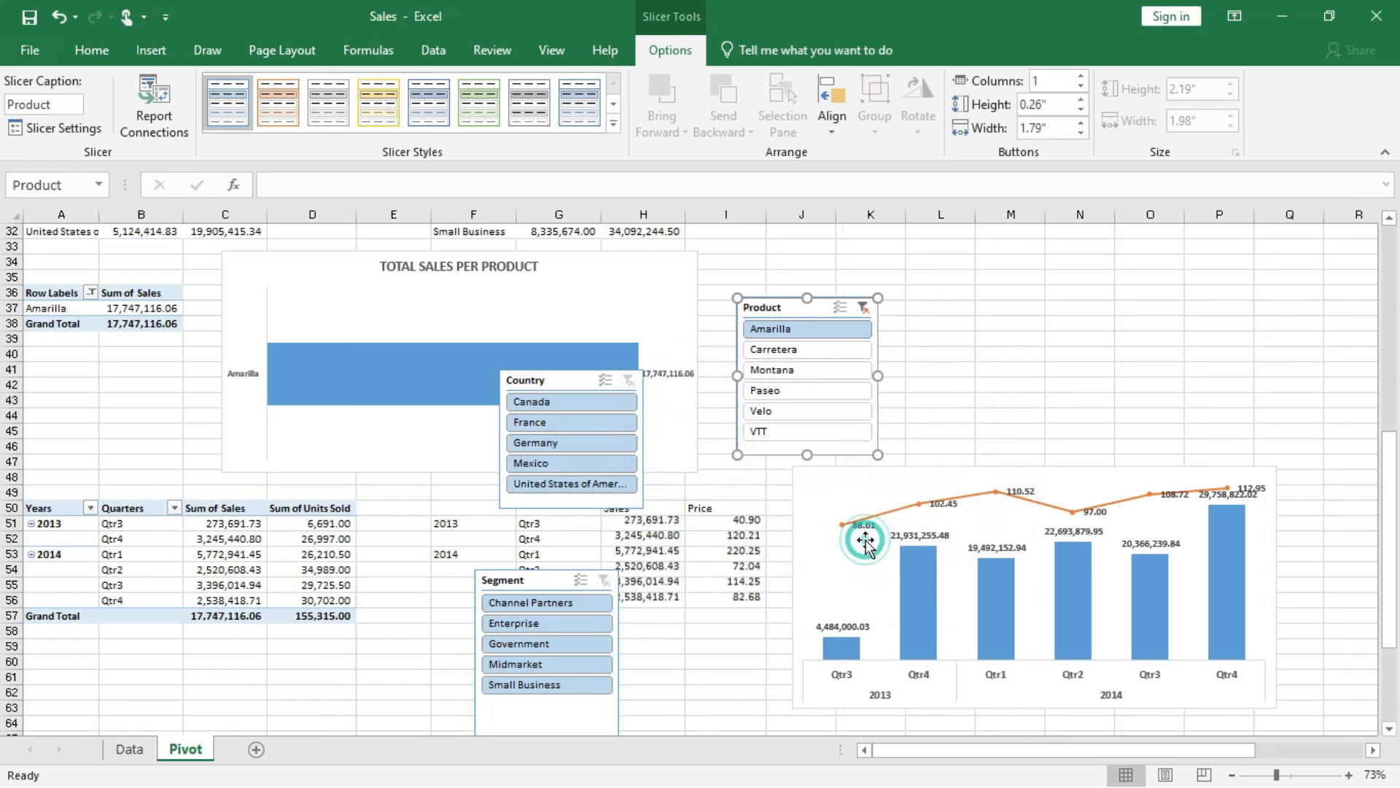
# Test the Product slicer by filtering to Carretera and Montana, and clear the product filter.
pyautogui.click(786, 351)
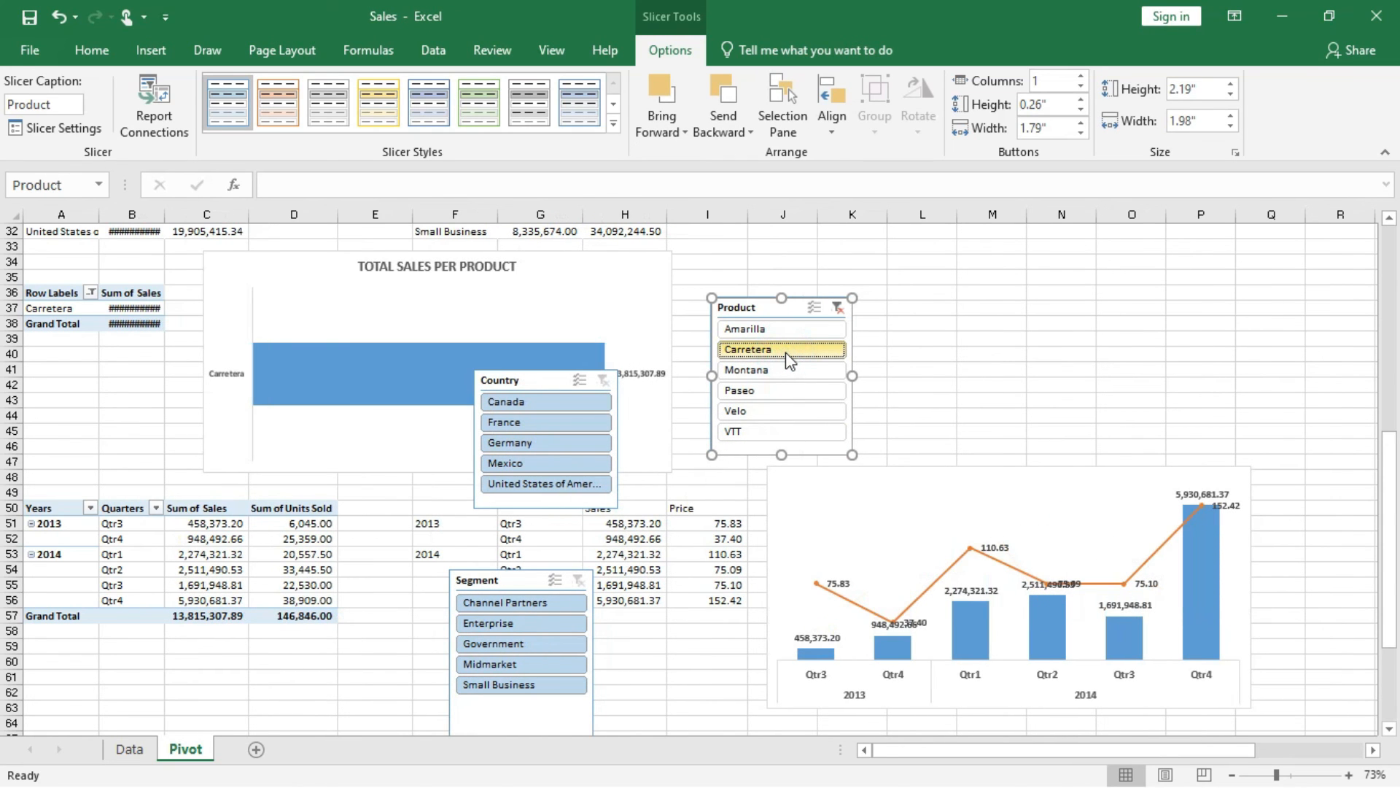
pyautogui.click(774, 370)
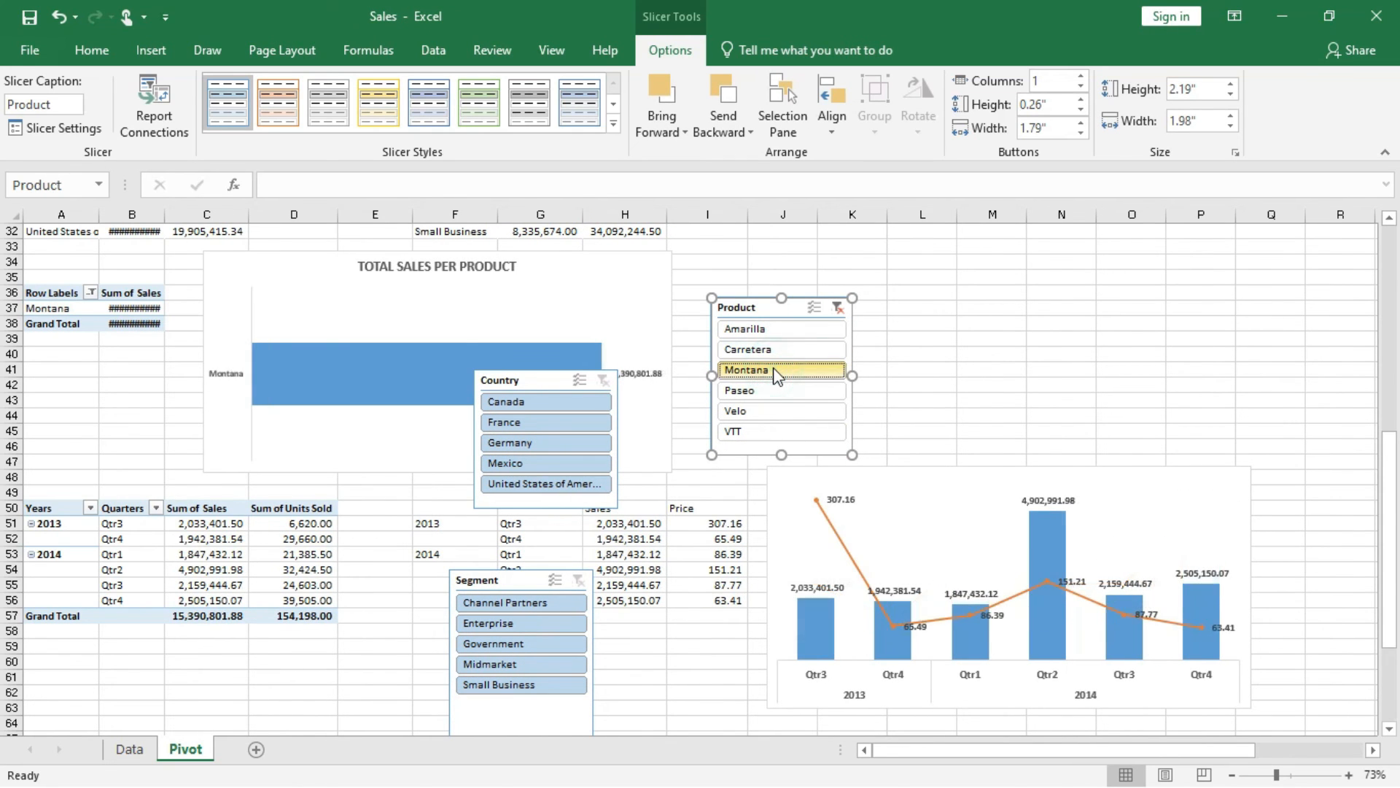
pyautogui.click(838, 307)
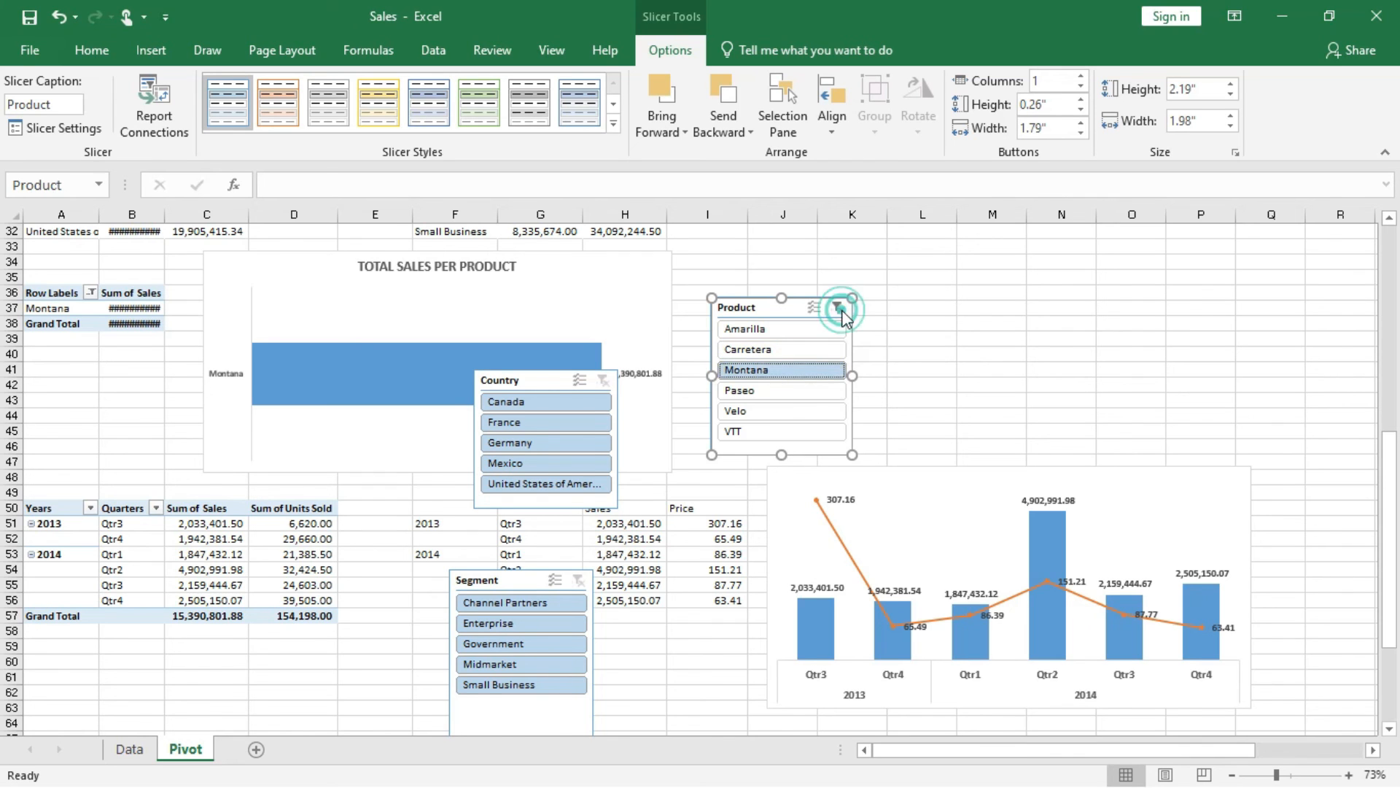